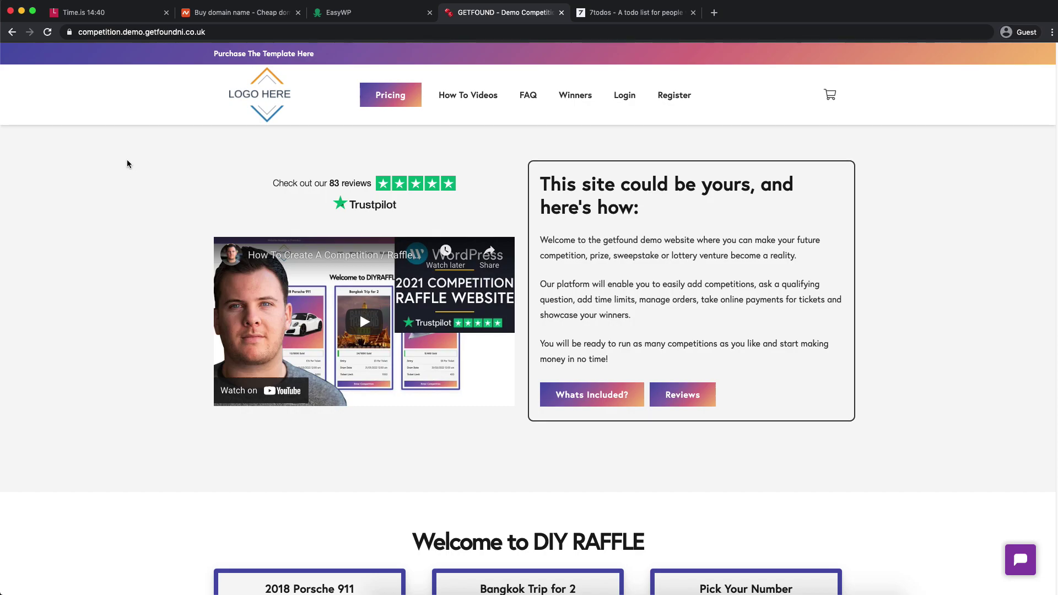
- Open the GETFOUND demo's embedded 'How To Create A Competition' video on YouTube in a new tab
scroll(296, 231, "down", 12)
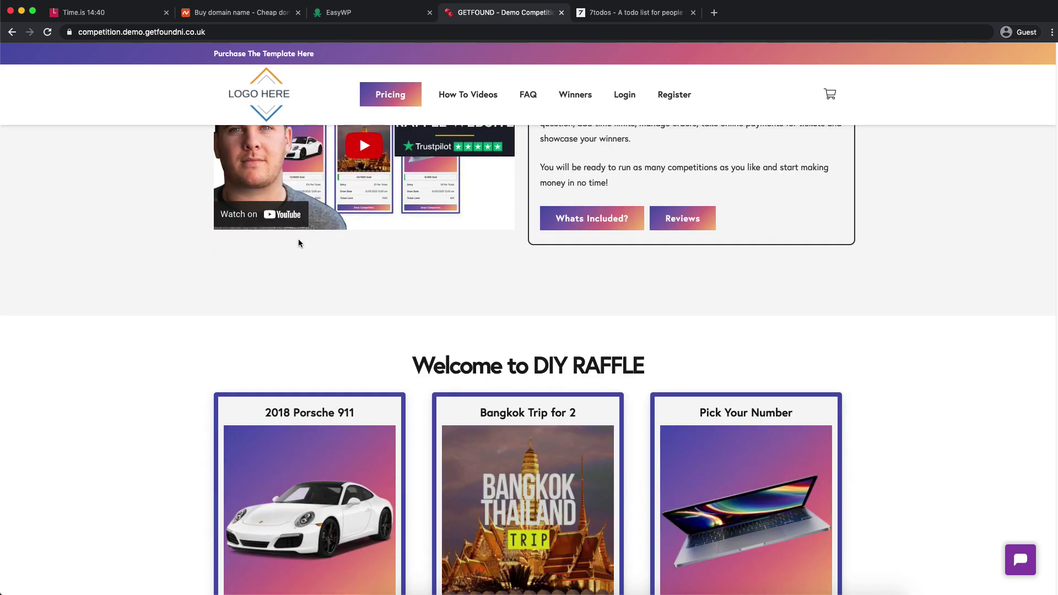
scroll(338, 187, "up", 12)
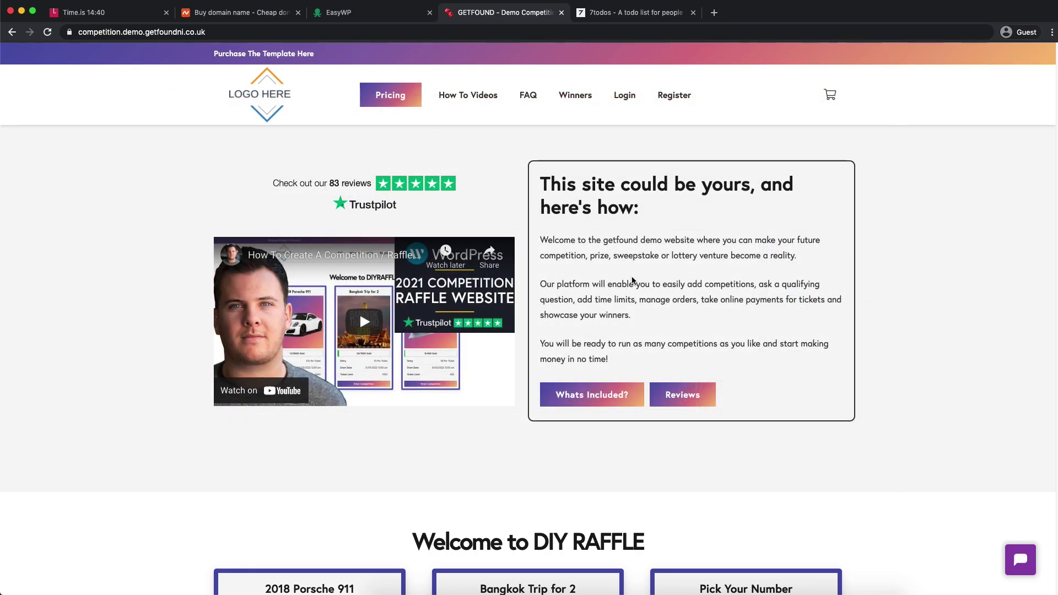
left_click(350, 254)
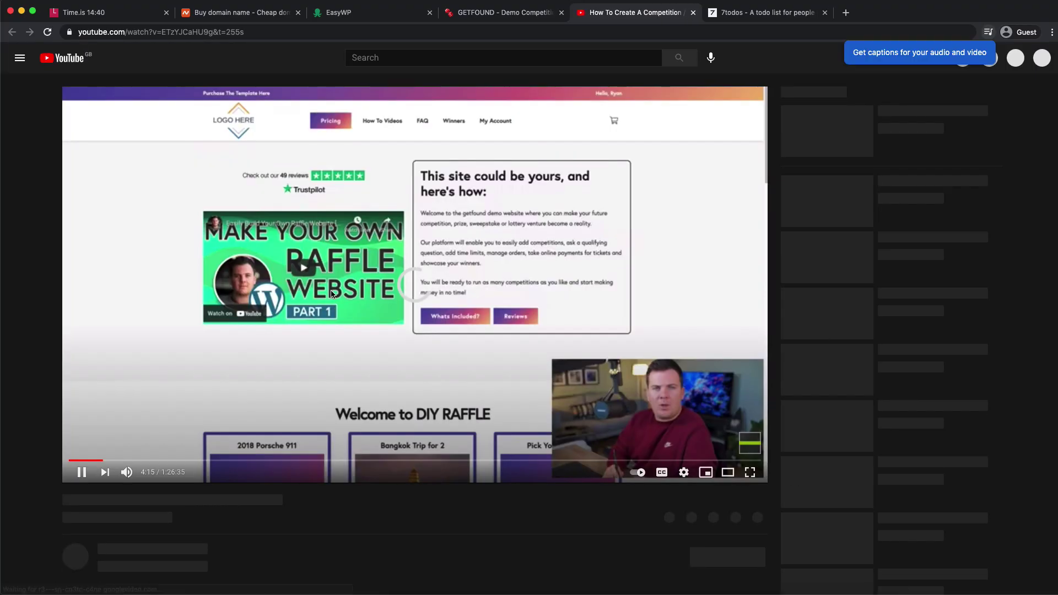
- Pause the competition tutorial video and go to the 7todos to-do list
left_click(544, 268)
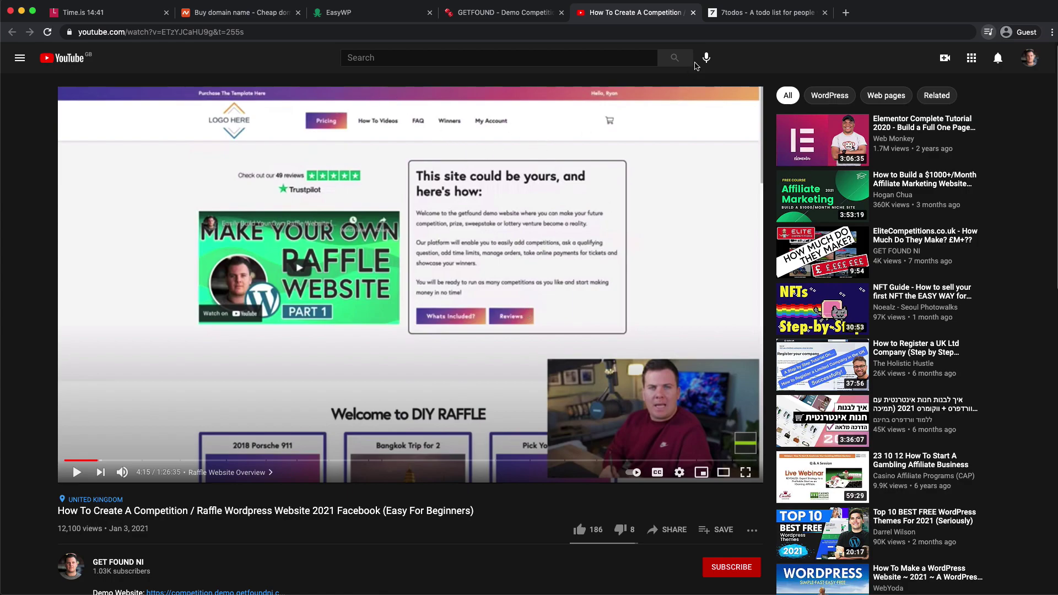
left_click(733, 16)
- Add the to-dos 'Setup Domain', 'Download the Template' and 'Style the website'
left_click(473, 131)
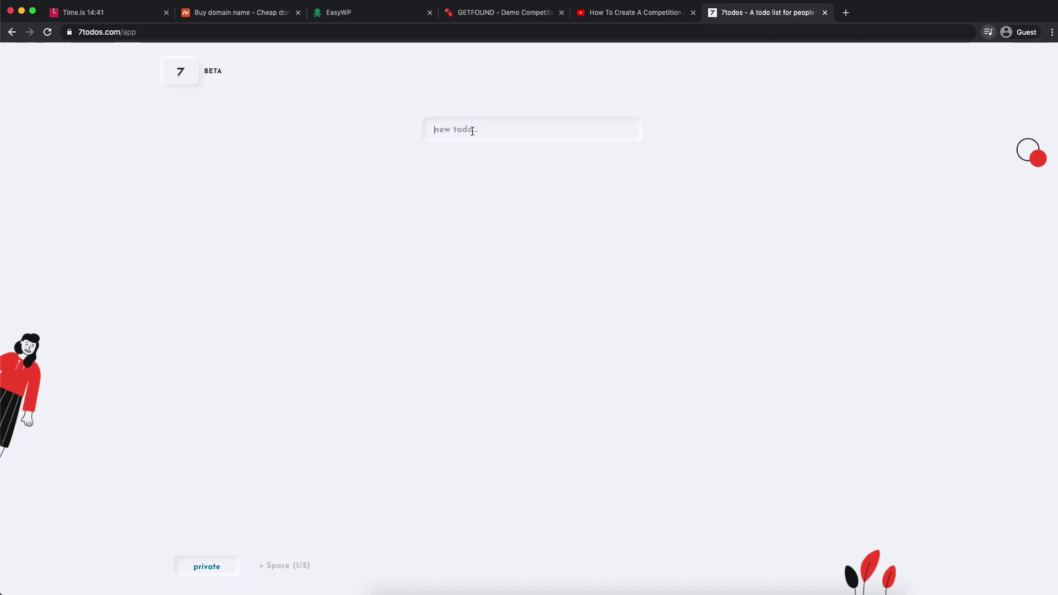
type("Setup")
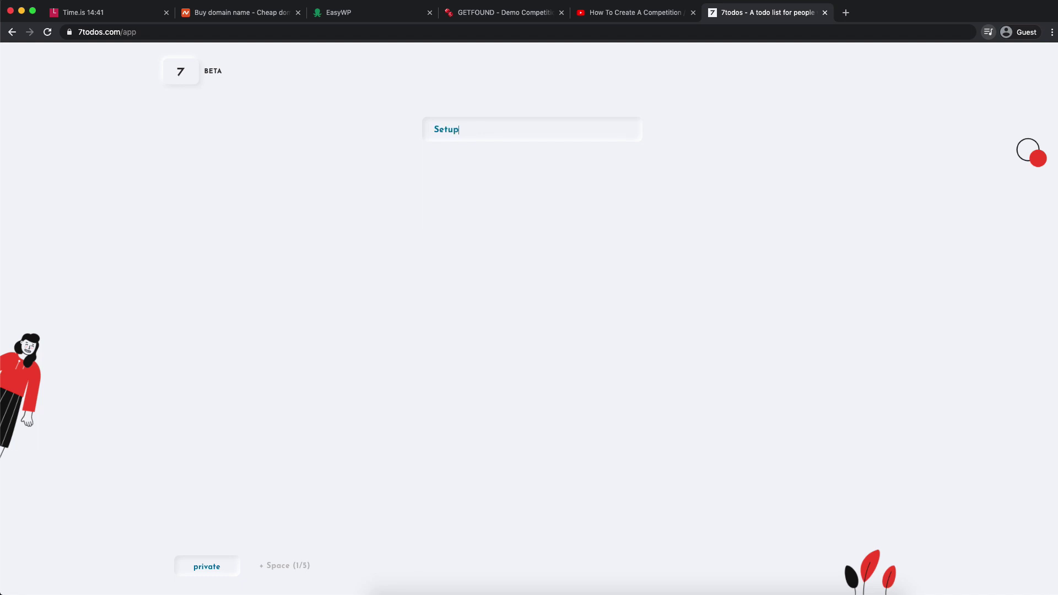
type(" Domain")
key("Return")
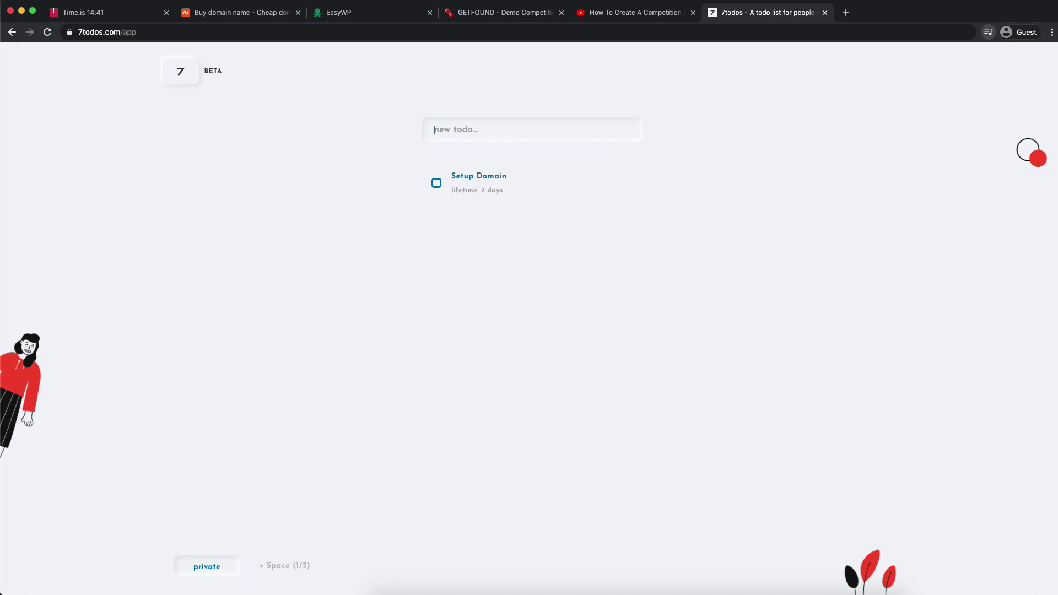
type("Download the Template")
key("Return")
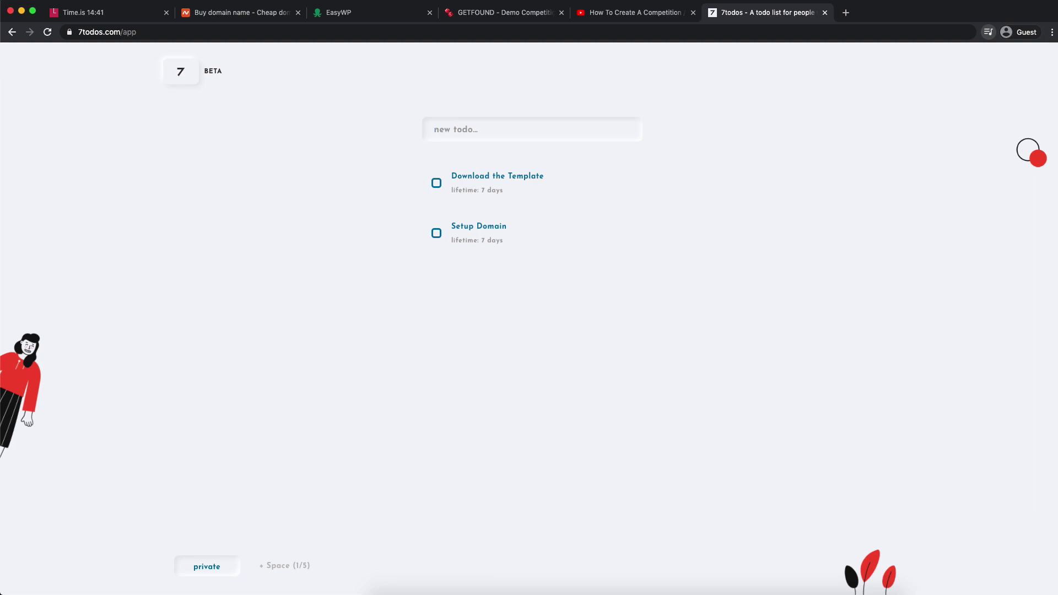
type("Style the website")
key("Return")
- Add the to-dos 'Website Settings' and 'Emails - Orders'
type("Setup")
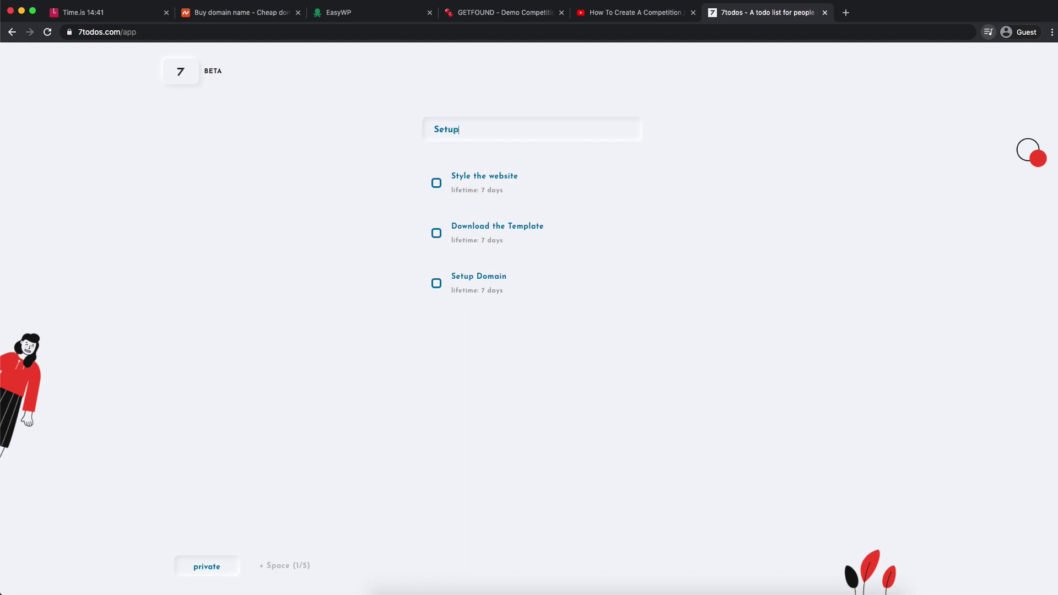
key("BackSpace")
key("BackSpace")
type("Setti")
key("BackSpace")
type("Website Settings")
key("Return")
type("Em")
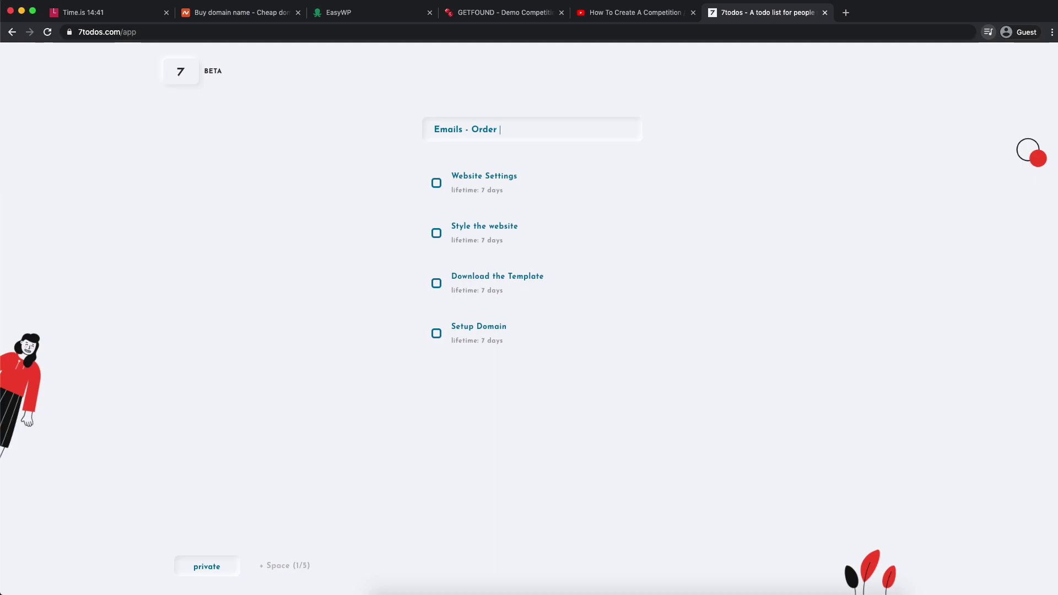
type("ails - Orders")
key("Return")
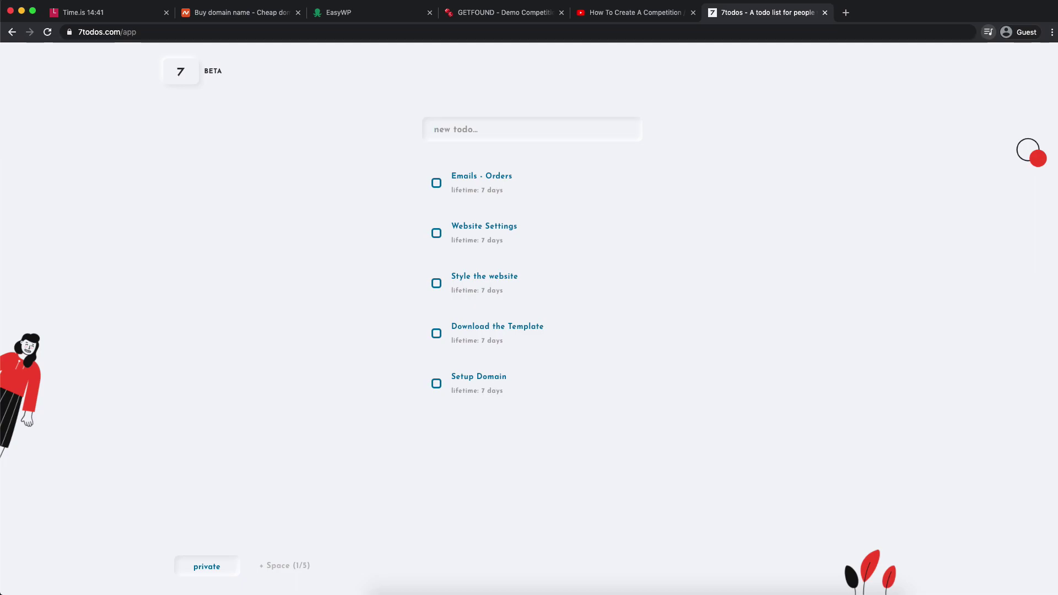
- Add the to-dos 'Payment gateway' and 'SSL Certificate'
type("Payment gateway")
key("Return")
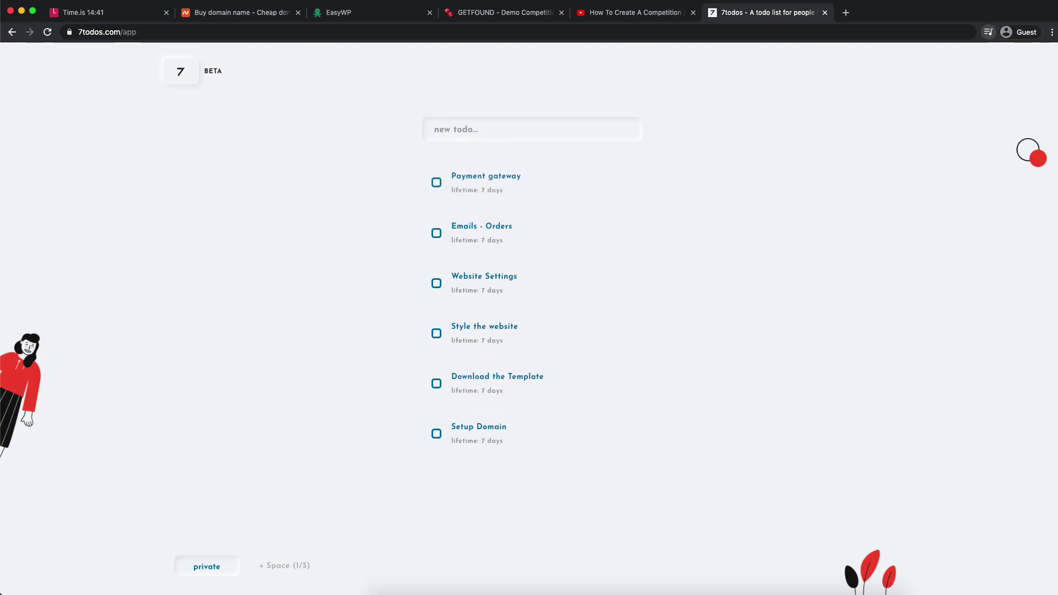
type("SSL Certificate")
key("Return")
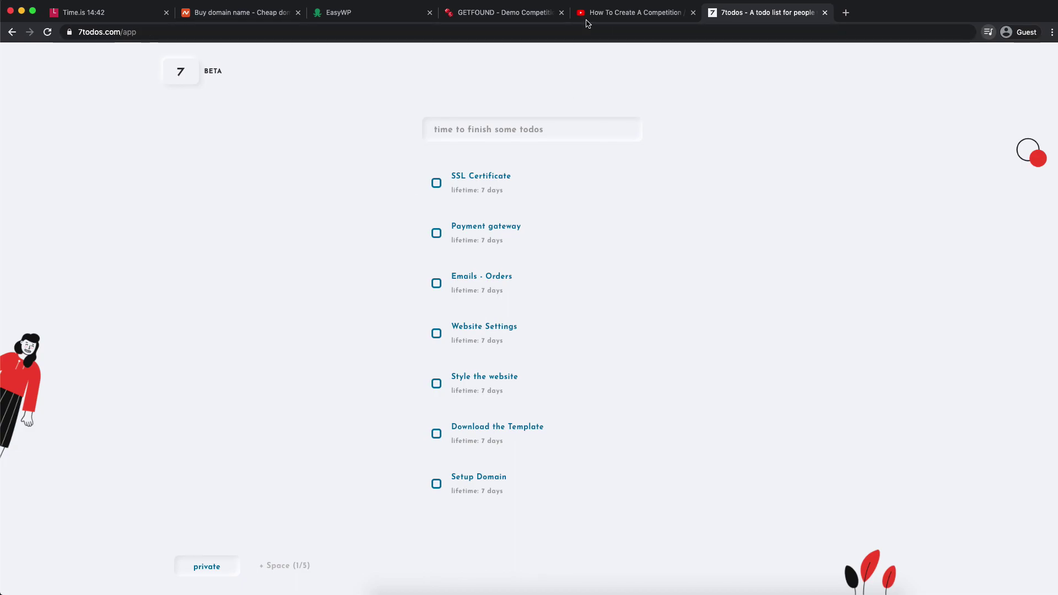
- Check the Time.is, to-do list and GETFOUND tabs before settling on Namecheap
left_click(99, 12)
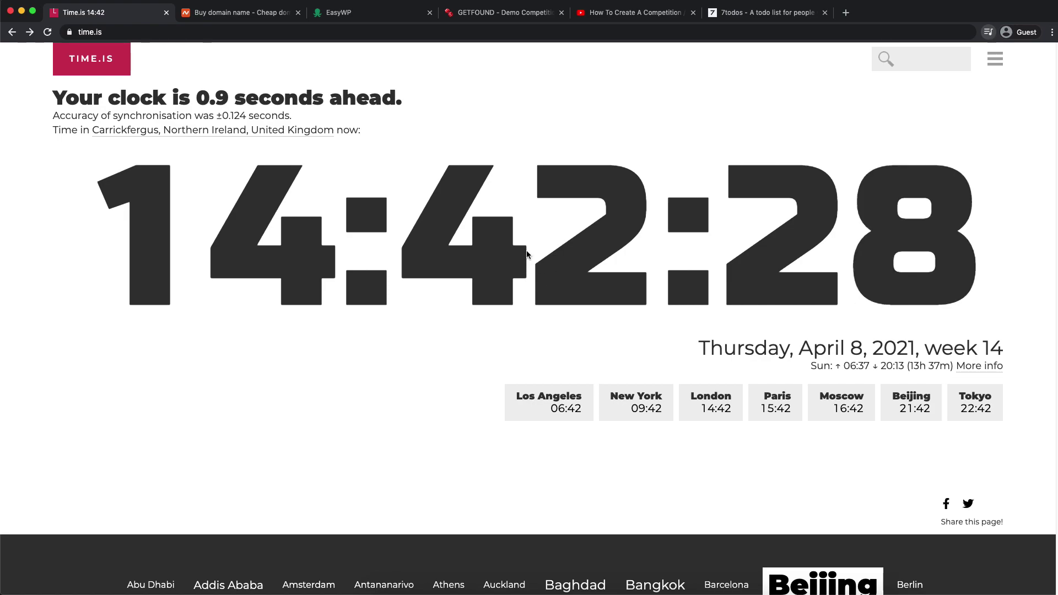
left_click(751, 16)
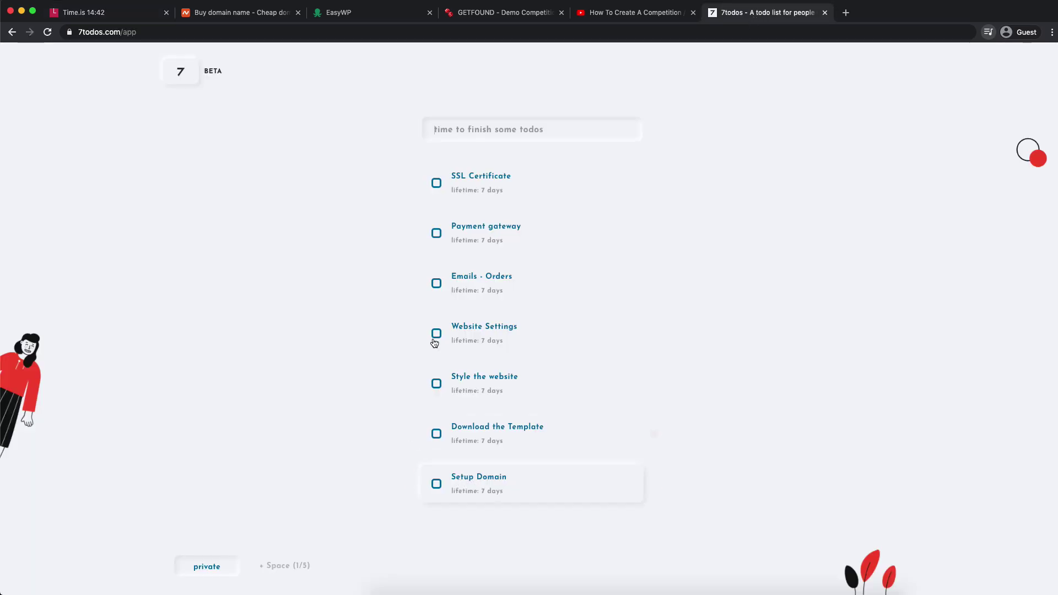
left_click(226, 14)
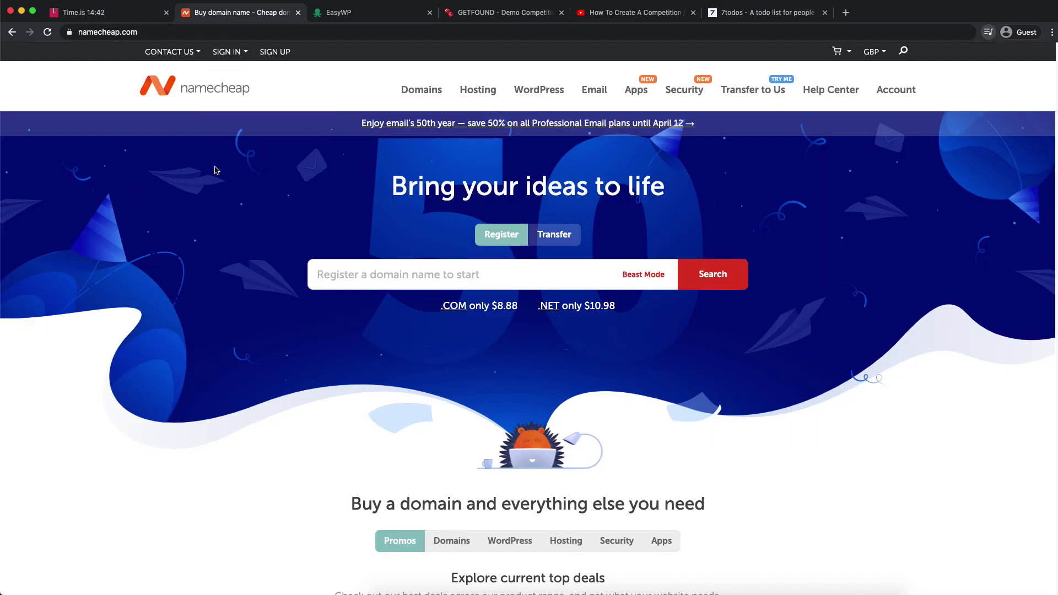
left_click(467, 14)
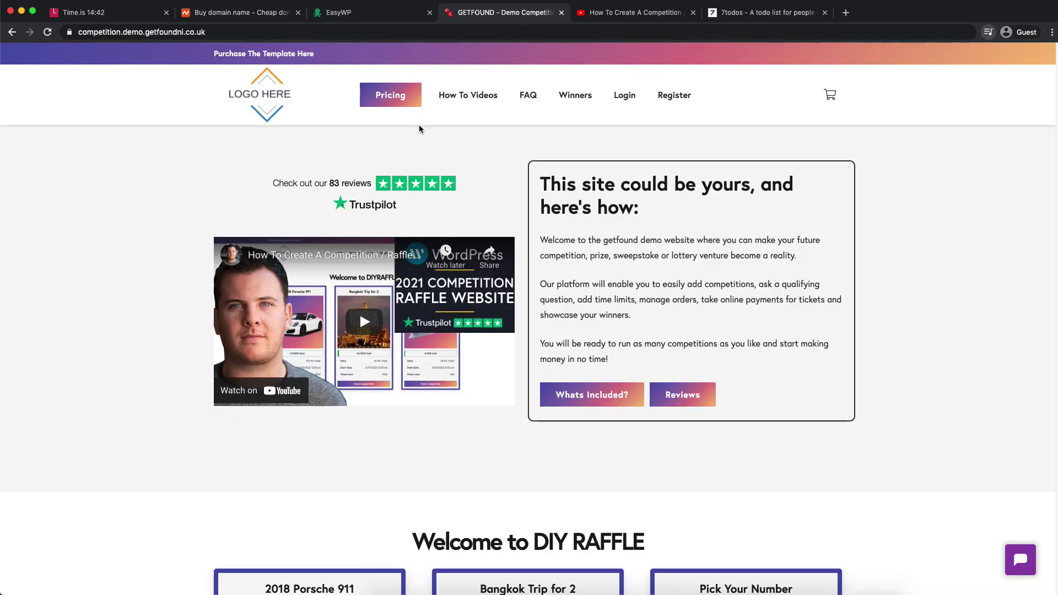
left_click(269, 16)
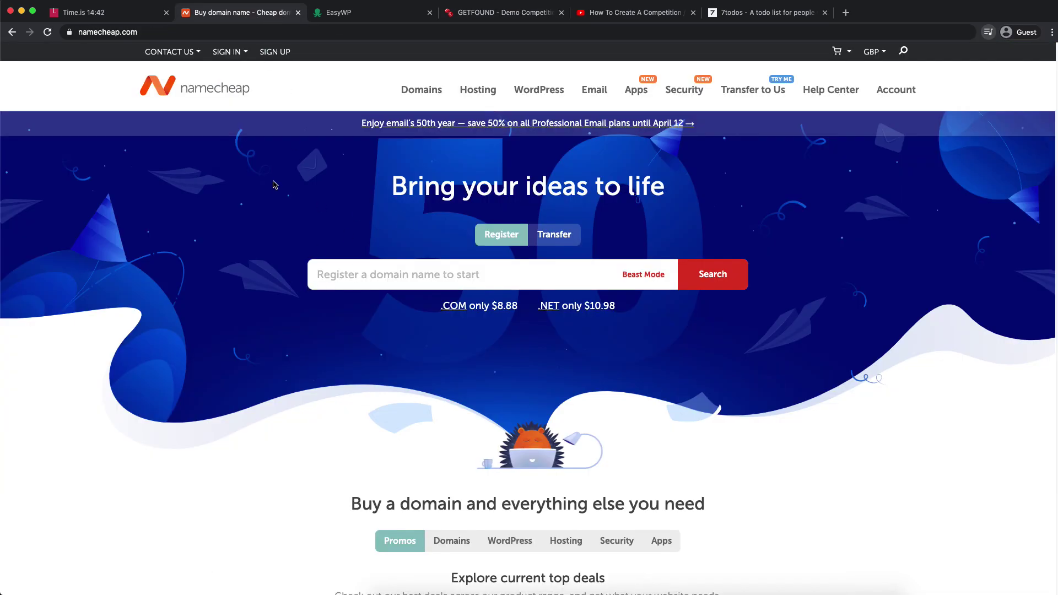
- Open the mydiy.site domain details from the Namecheap account dashboard
left_click(896, 91)
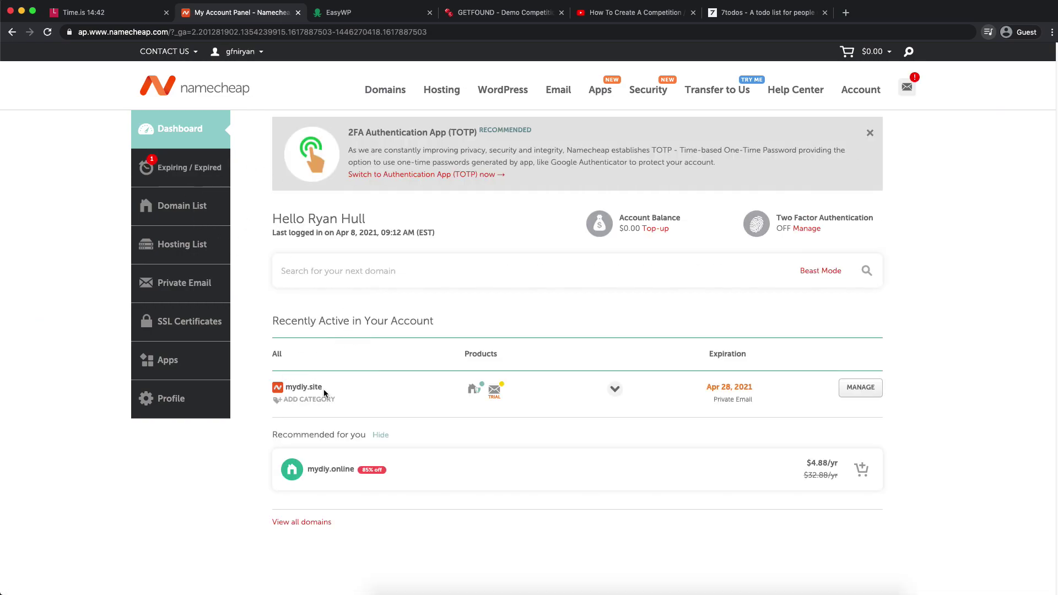
left_click(863, 388)
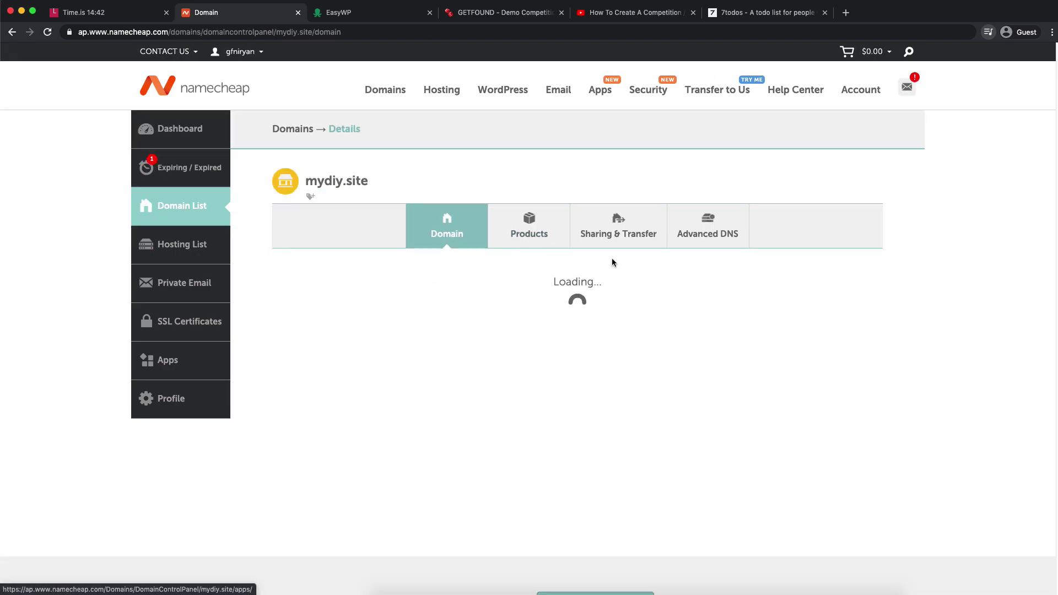
scroll(555, 292, "down", 10)
scroll(555, 292, "up", 7)
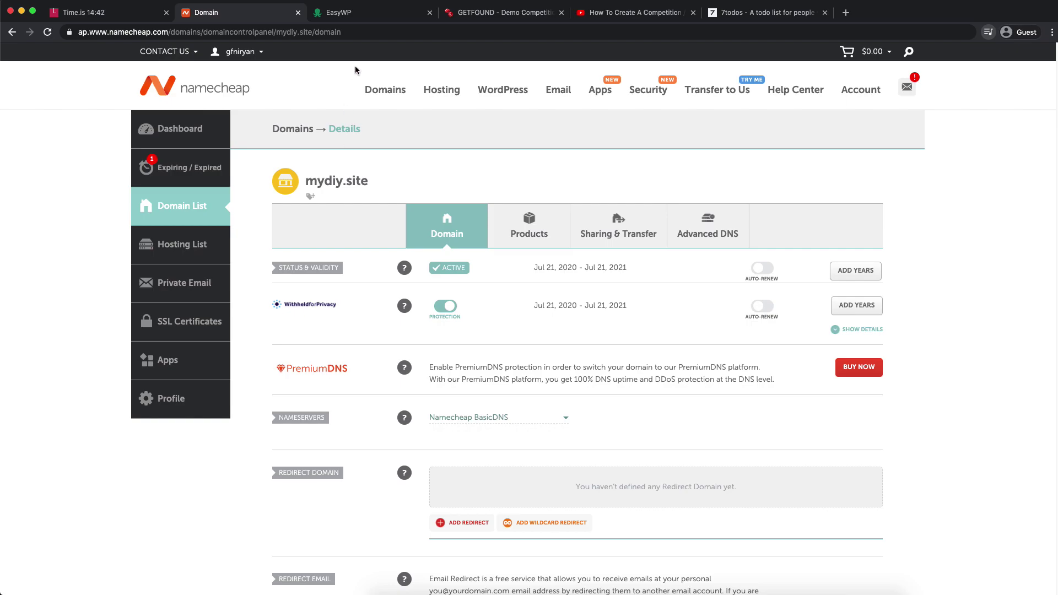
left_click(364, 14)
- Reload the EasyWP dashboard and briefly check the mydiy.site domain tab
left_click(357, 31)
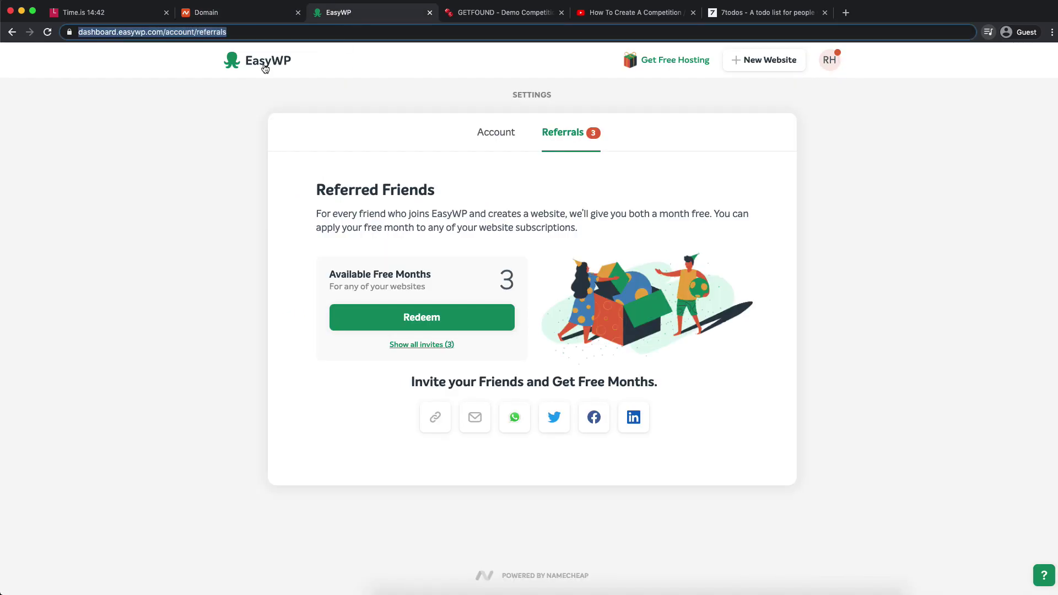
key("Return")
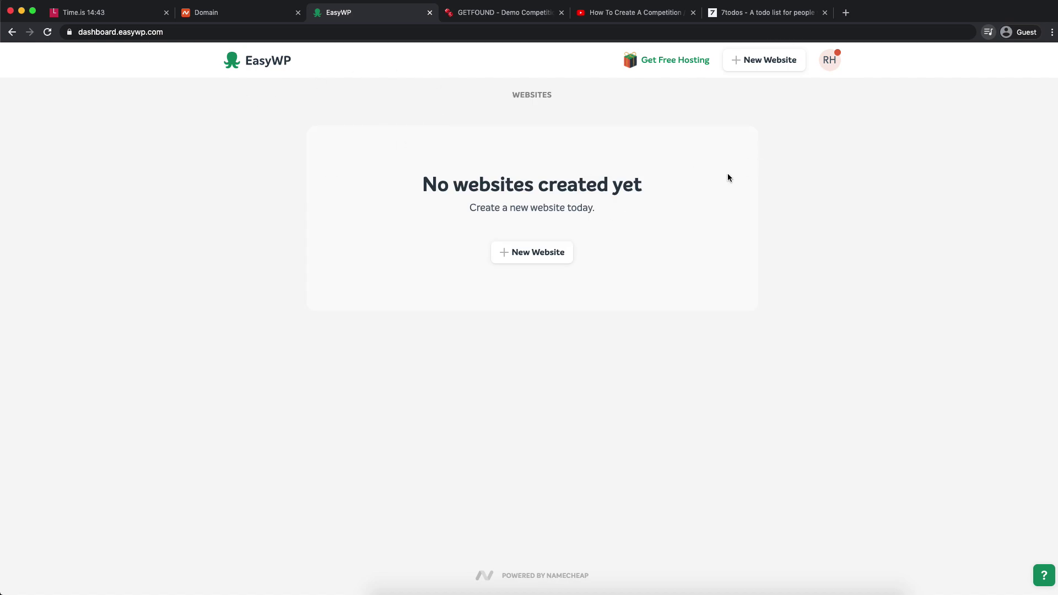
left_click_drag(122, 31, 198, 31)
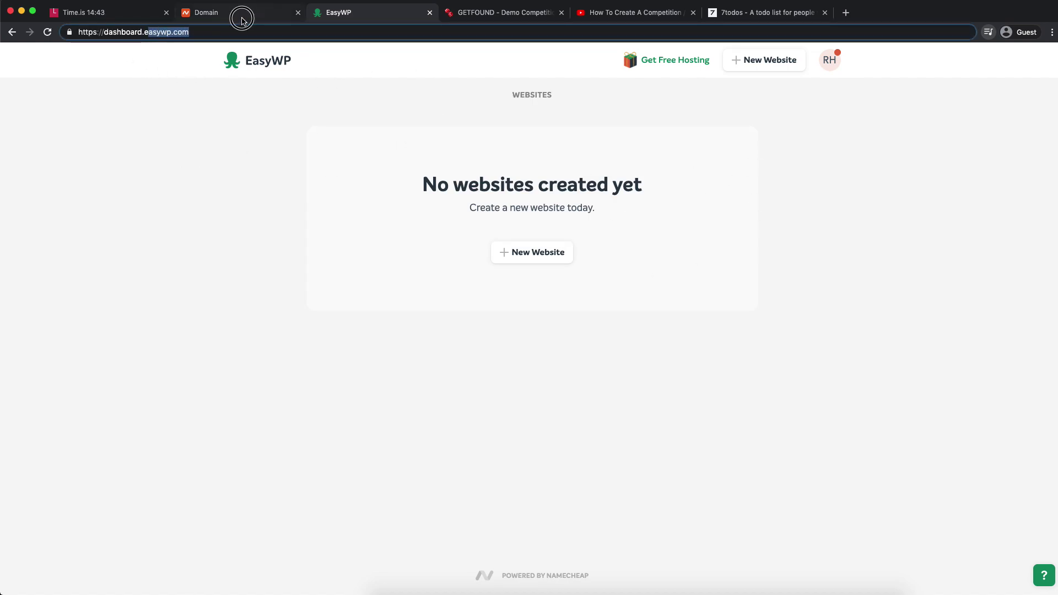
left_click(242, 21)
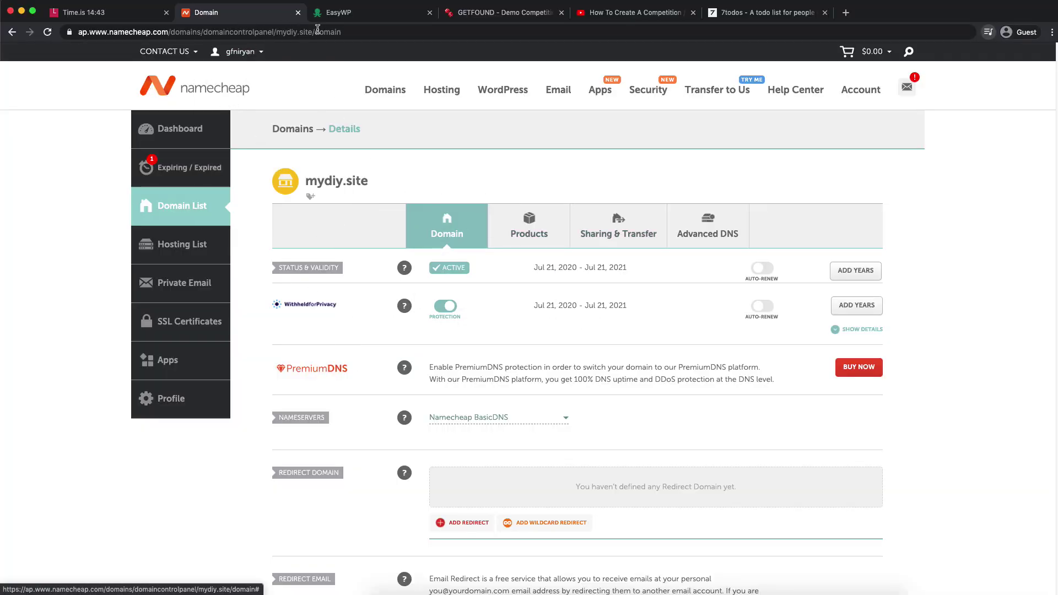
left_click(351, 16)
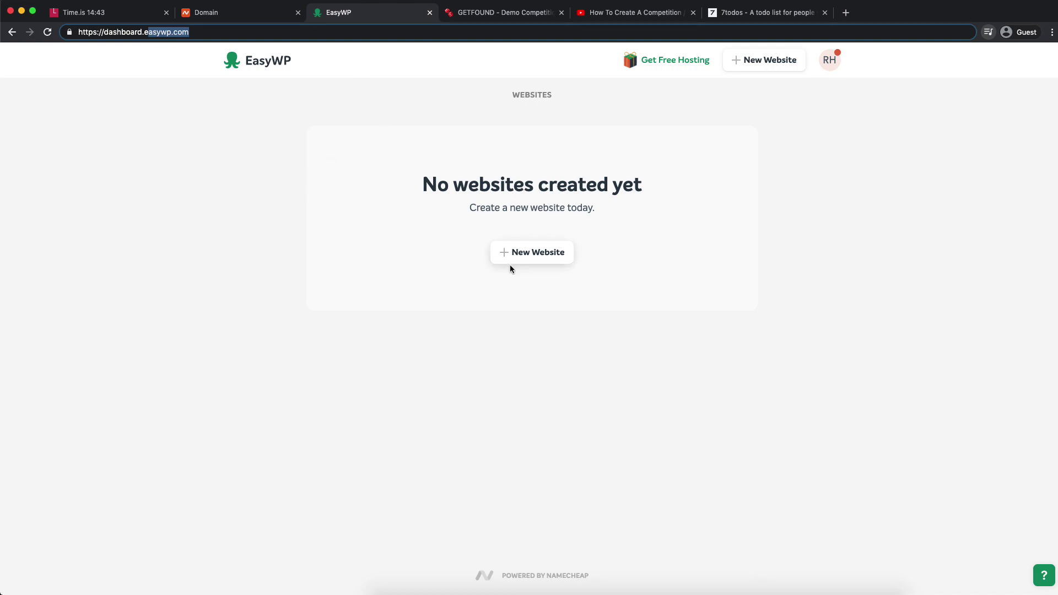
- Start a new website named 'Orange Competitions' with selling online as its purpose
left_click(547, 310)
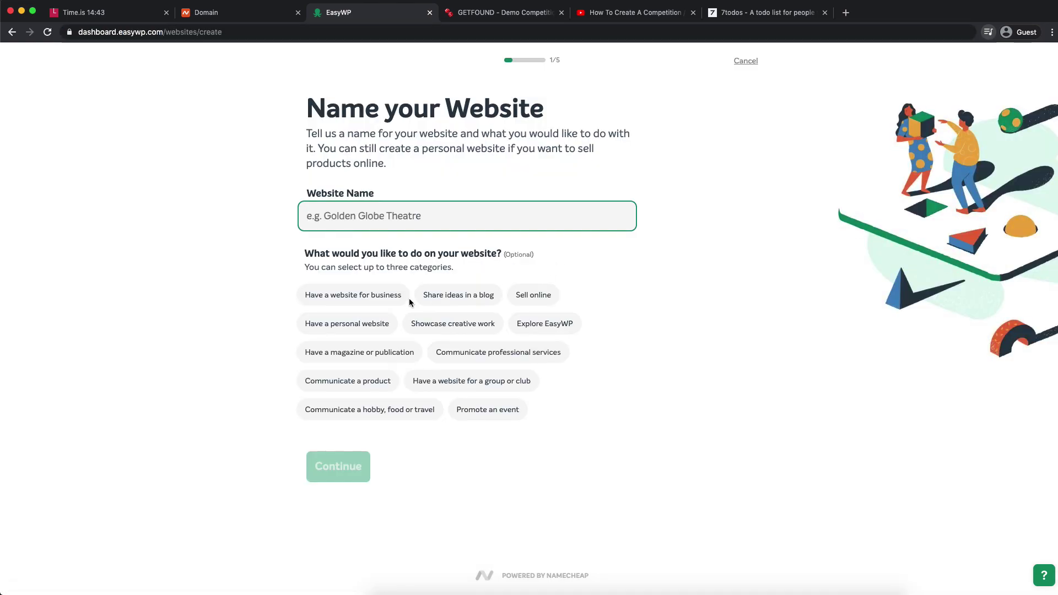
left_click(412, 216)
type("Comp")
key("BackSpace")
key("BackSpace")
key("BackSpace")
key("BackSpace")
type("O")
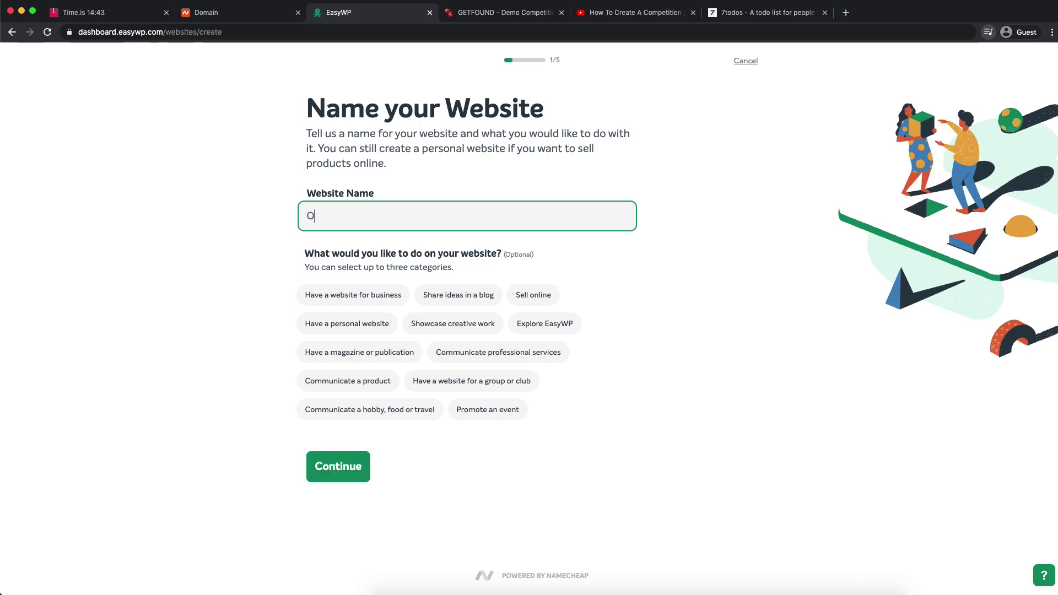
type("range Competitions")
left_click(482, 477)
left_click(527, 300)
- Pick the monthly-billed Turbo hosting plan and continue to the domain step
left_click(364, 473)
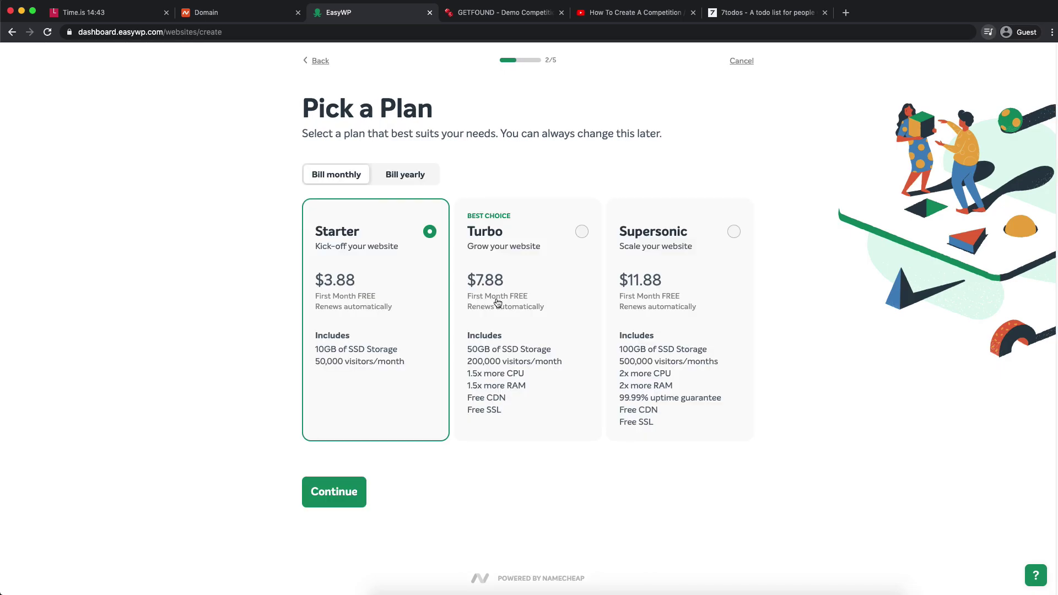
left_click(528, 265)
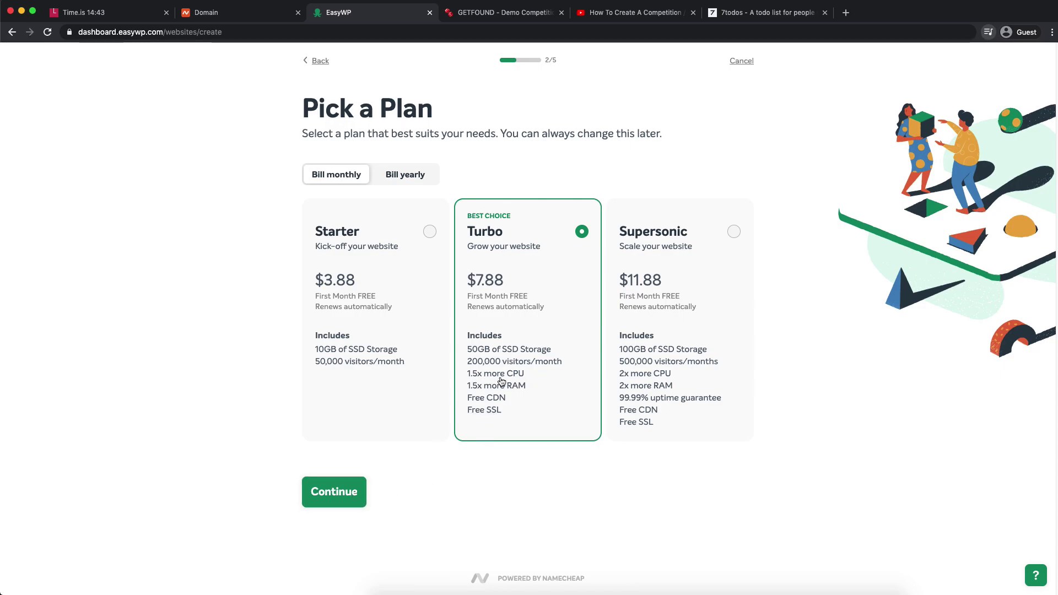
left_click(348, 495)
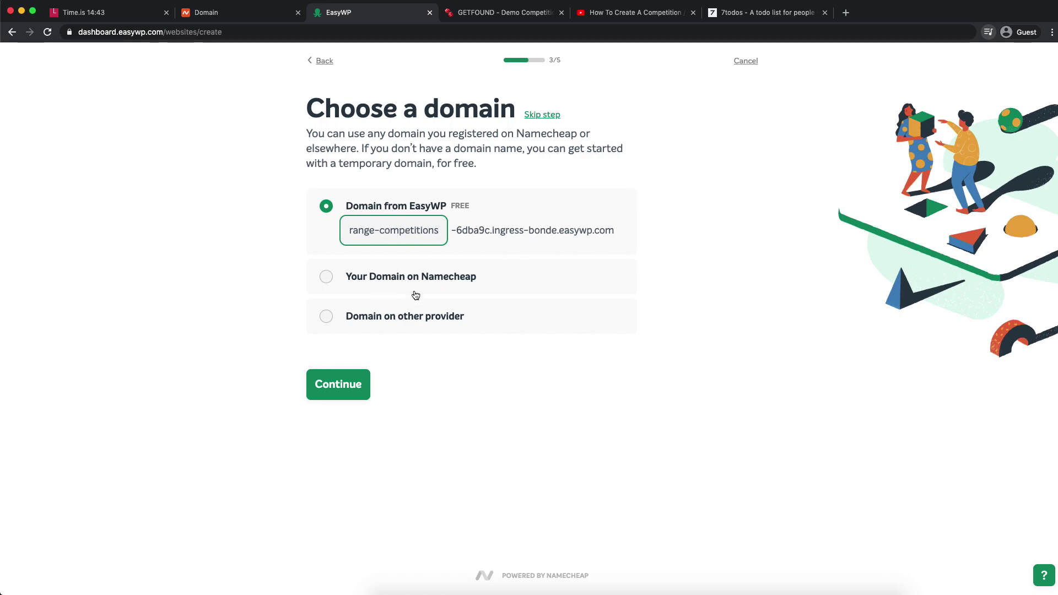
- Use the Namecheap domain mydiy.site, skip the plugins step, and continue to purchase
left_click(365, 280)
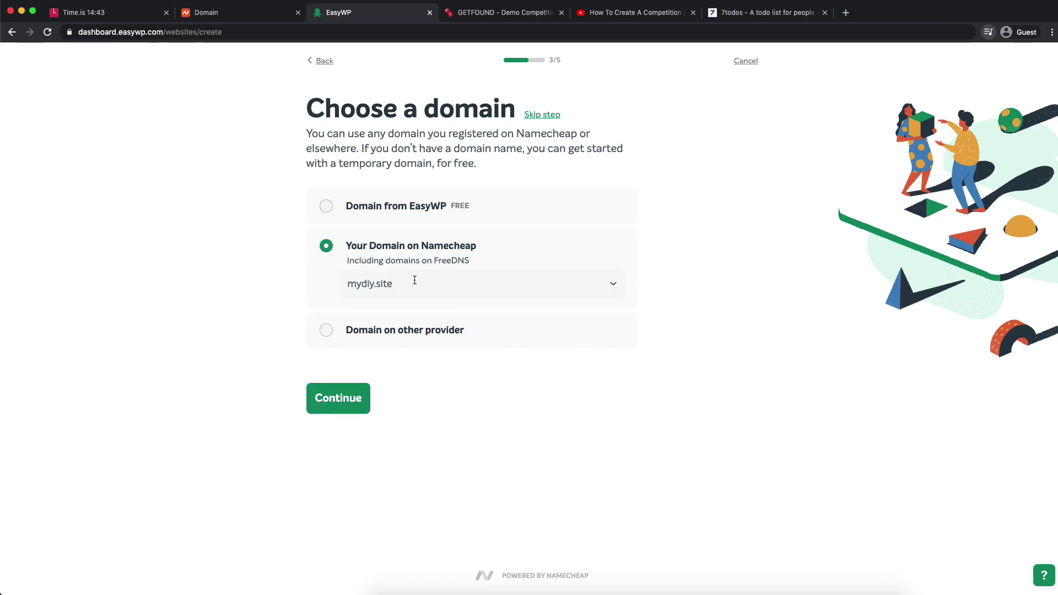
left_click(358, 284)
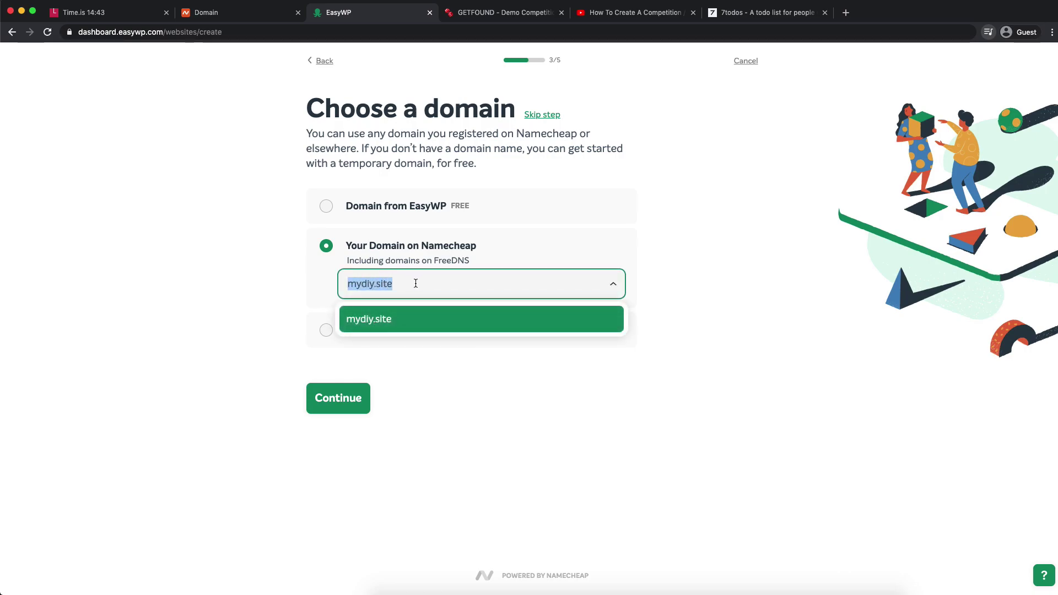
left_click(427, 325)
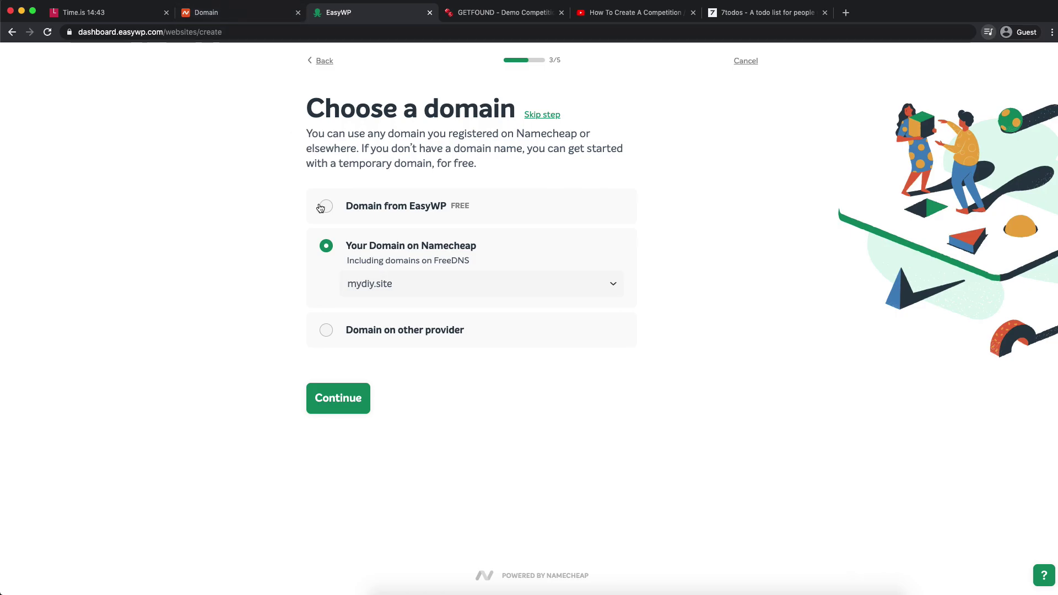
left_click(347, 398)
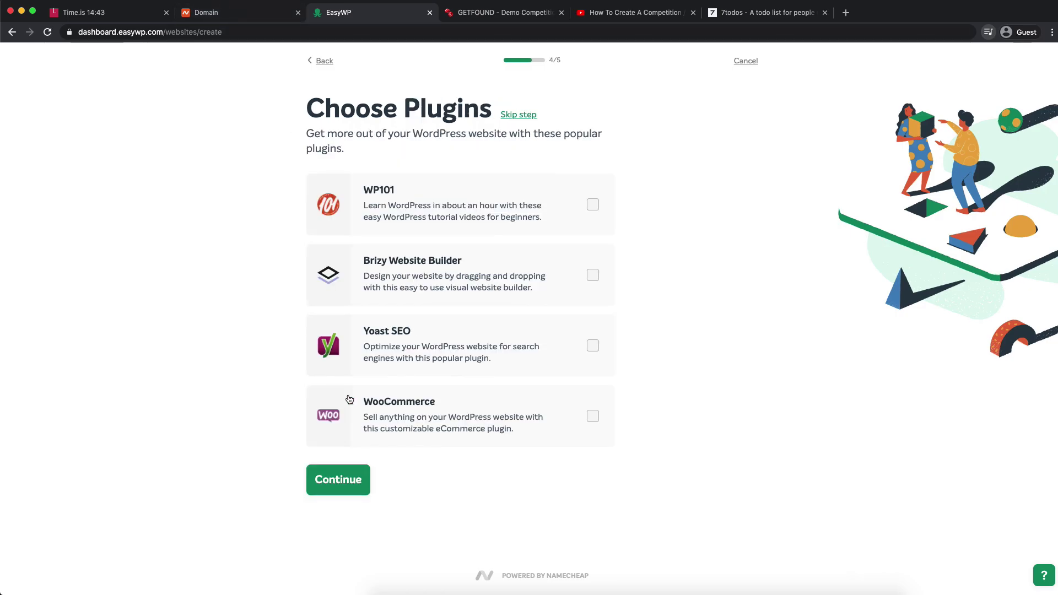
left_click(518, 116)
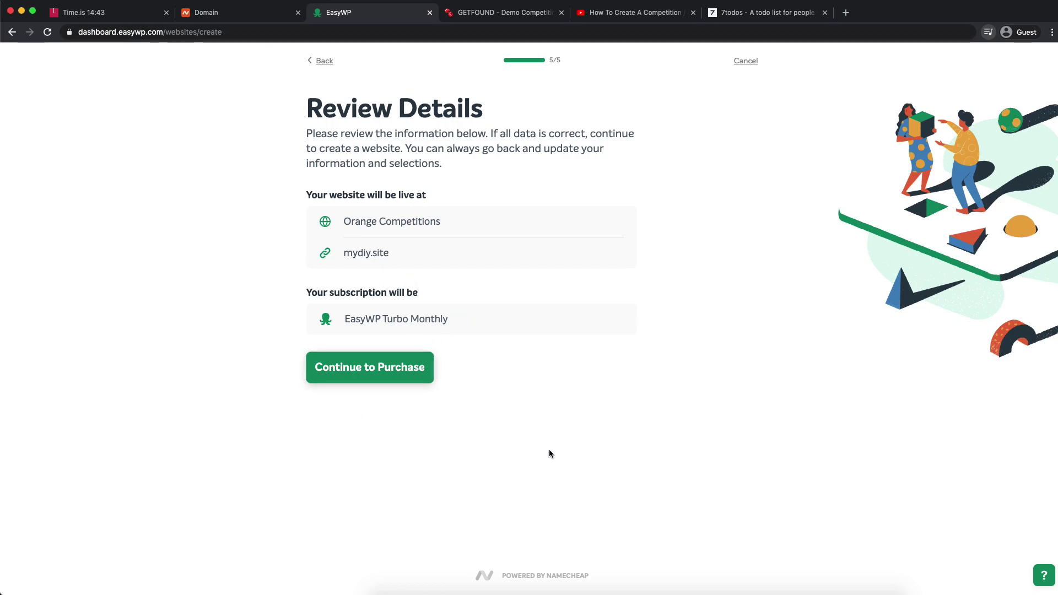
left_click(420, 380)
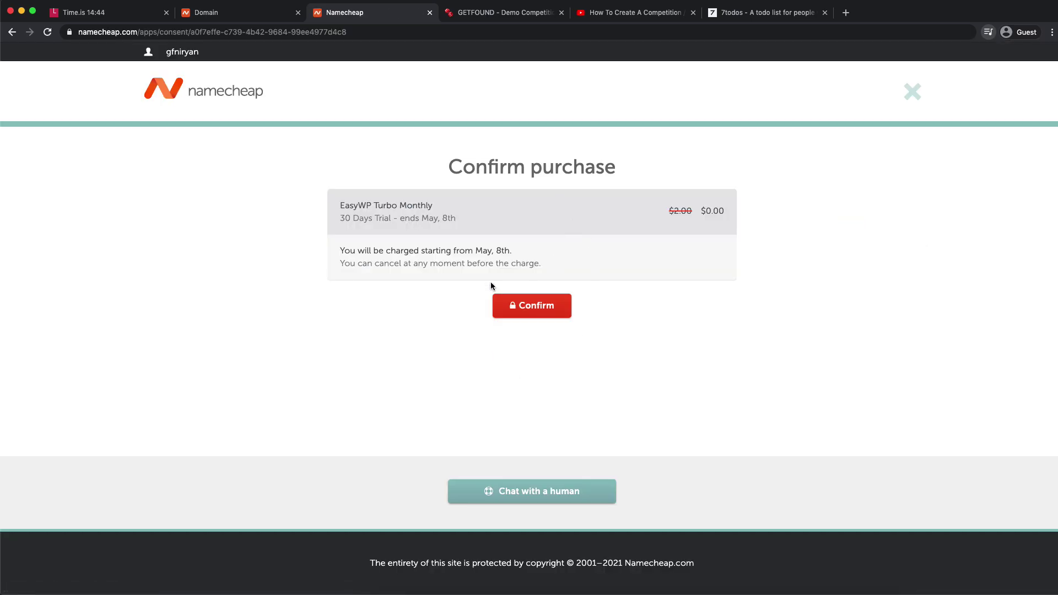
- Confirm the $0.00 30-day EasyWP Turbo Monthly trial for mydiy.site
left_click(541, 307)
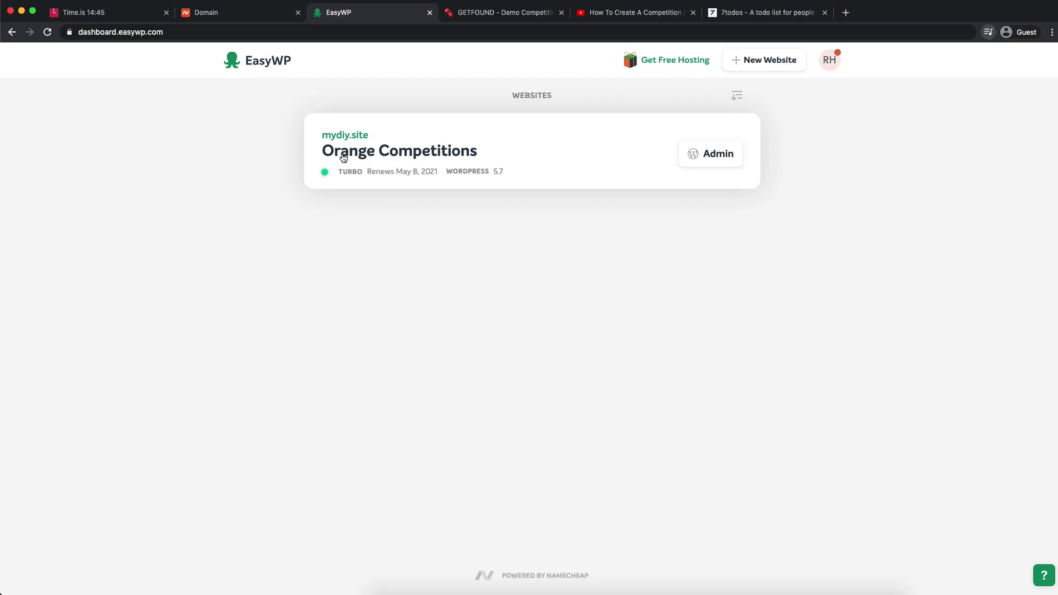
- Open the Orange Competitions site and review its WordPress version and storage overview
left_click(414, 152)
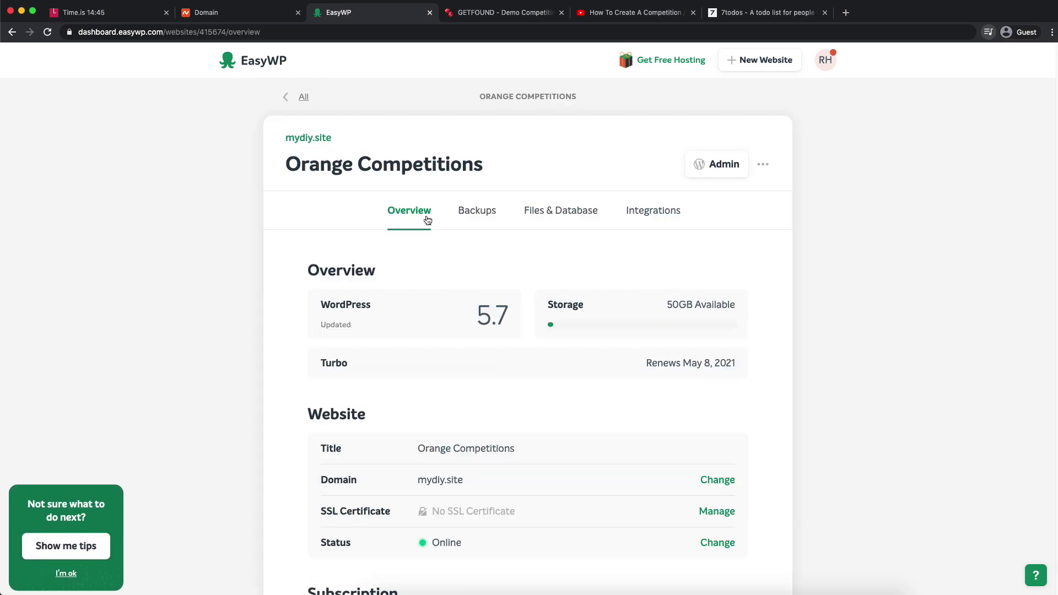
scroll(425, 234, "down", 5)
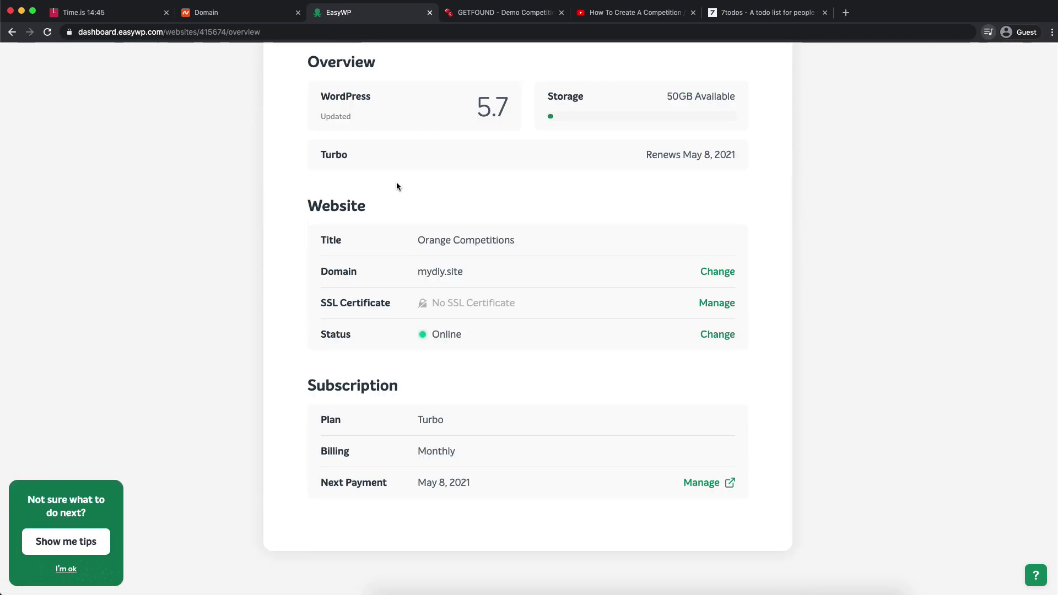
left_click_drag(511, 110, 673, 120)
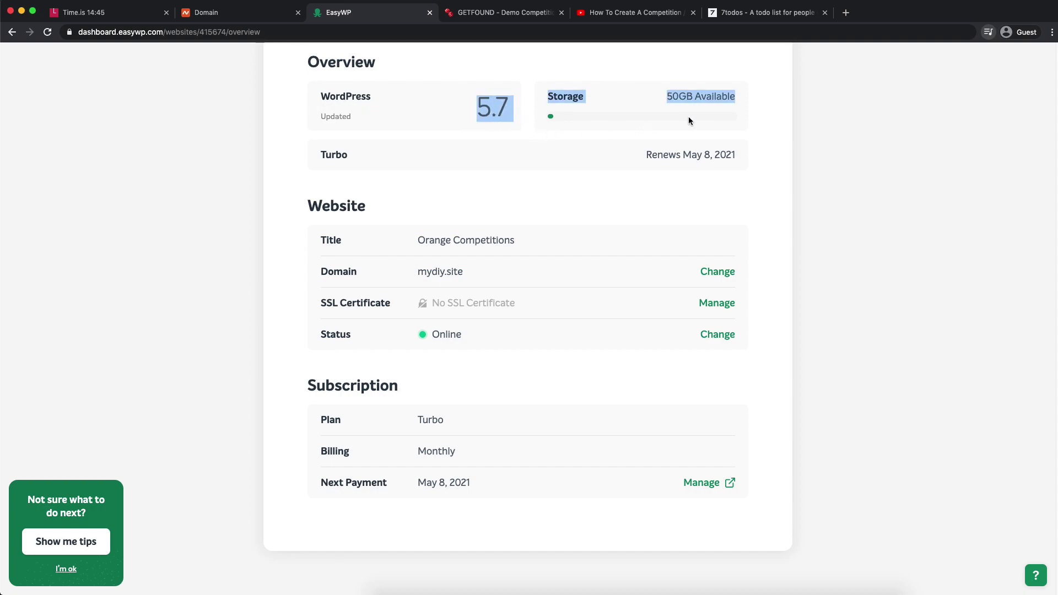
left_click(711, 105)
scroll(606, 187, "down", 2)
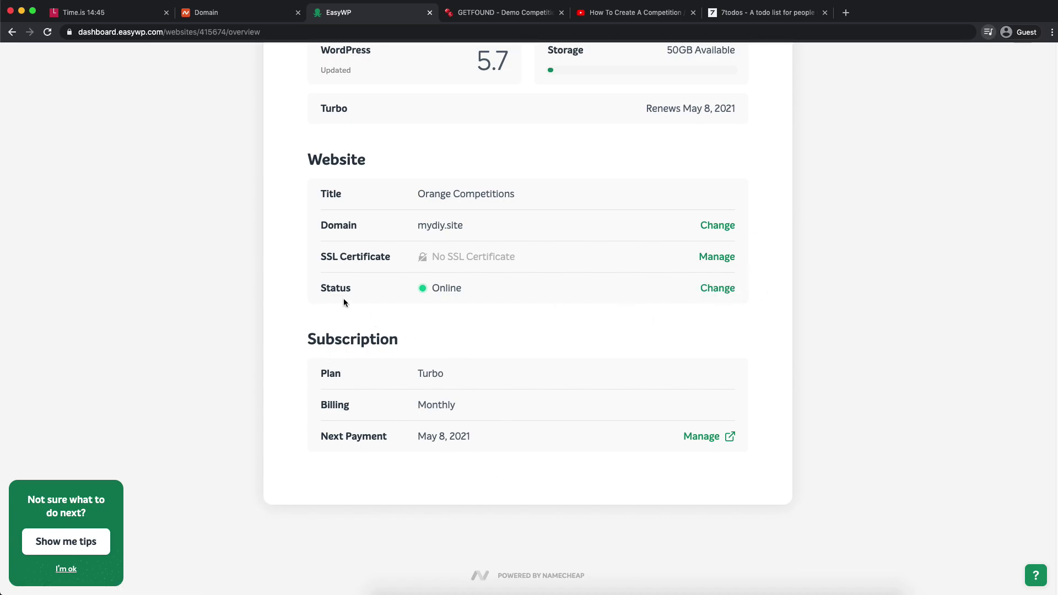
scroll(491, 301, "up", 5)
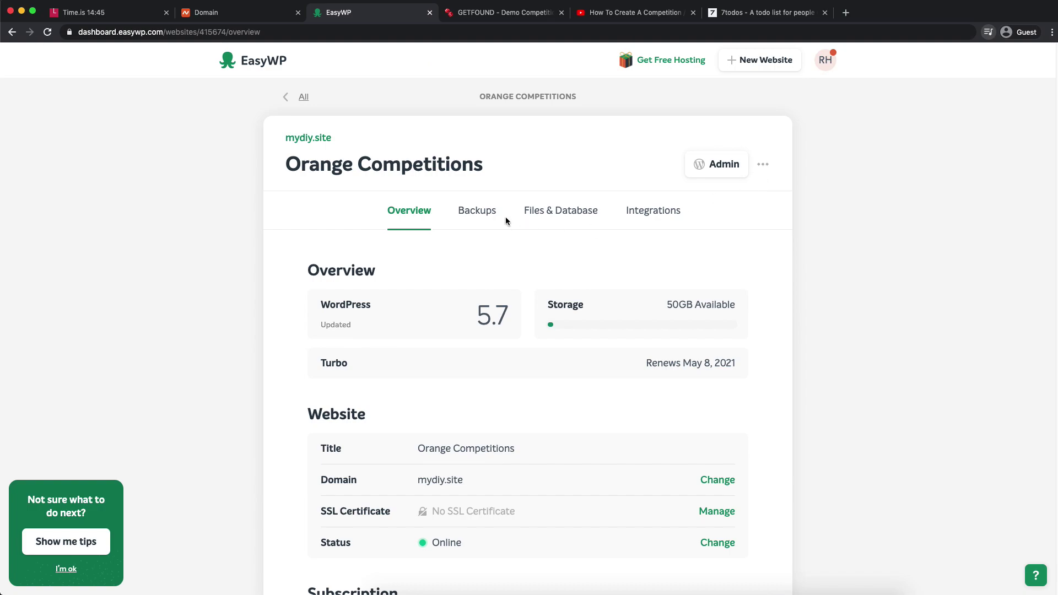
- Look through the Backups, Files & Database and Integrations tabs, then return to Overview
left_click(488, 216)
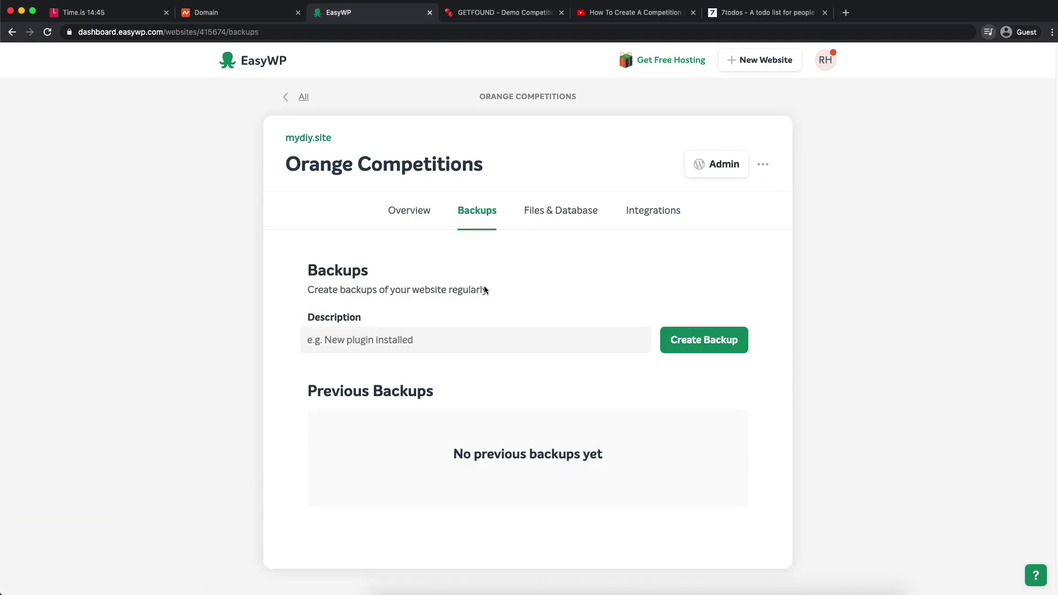
left_click(555, 212)
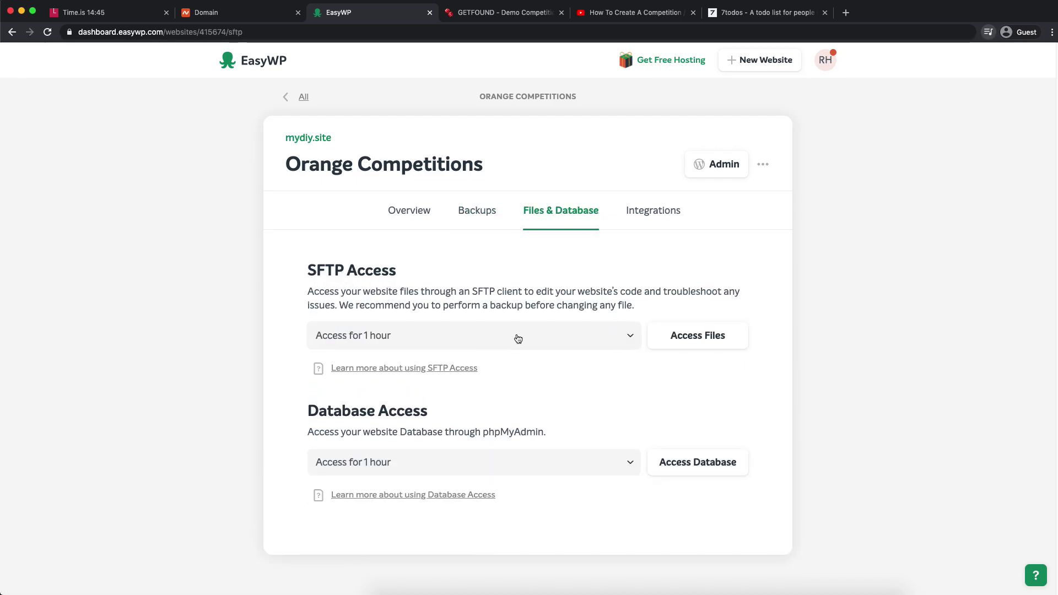
left_click_drag(319, 417, 437, 414)
left_click(358, 444)
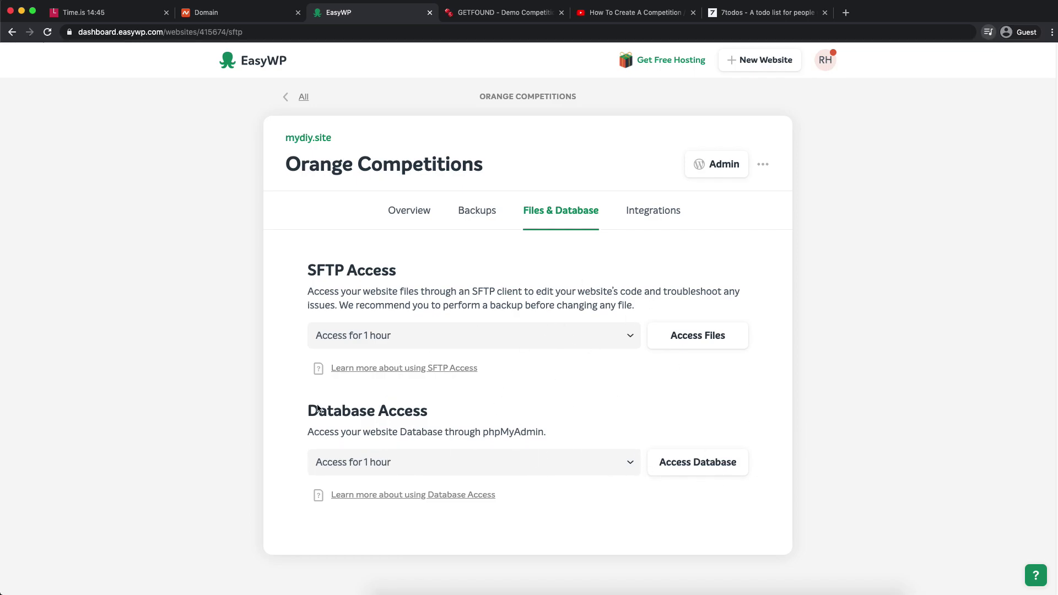
left_click(653, 211)
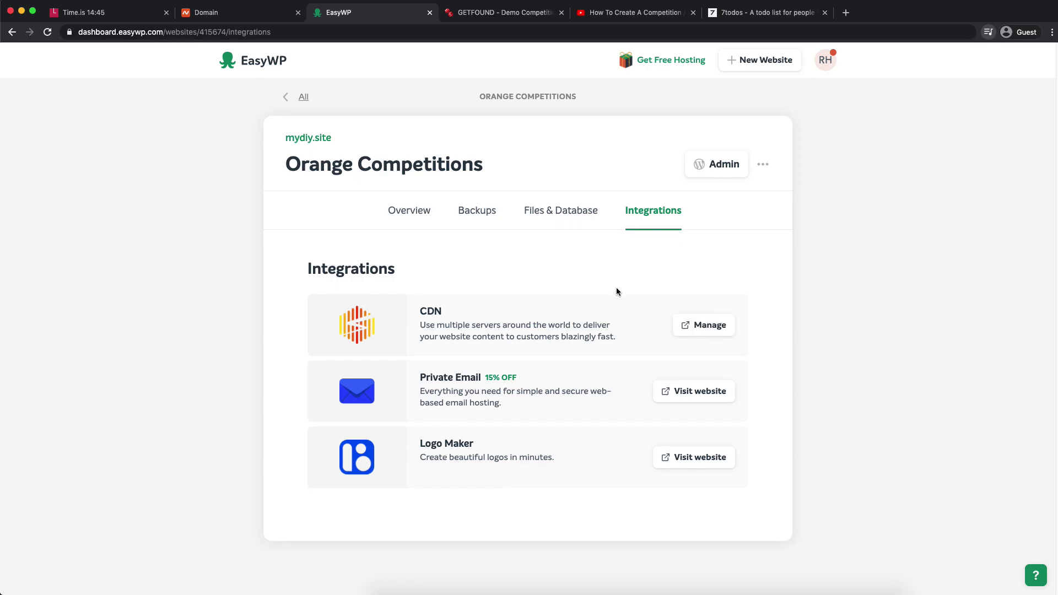
left_click(428, 212)
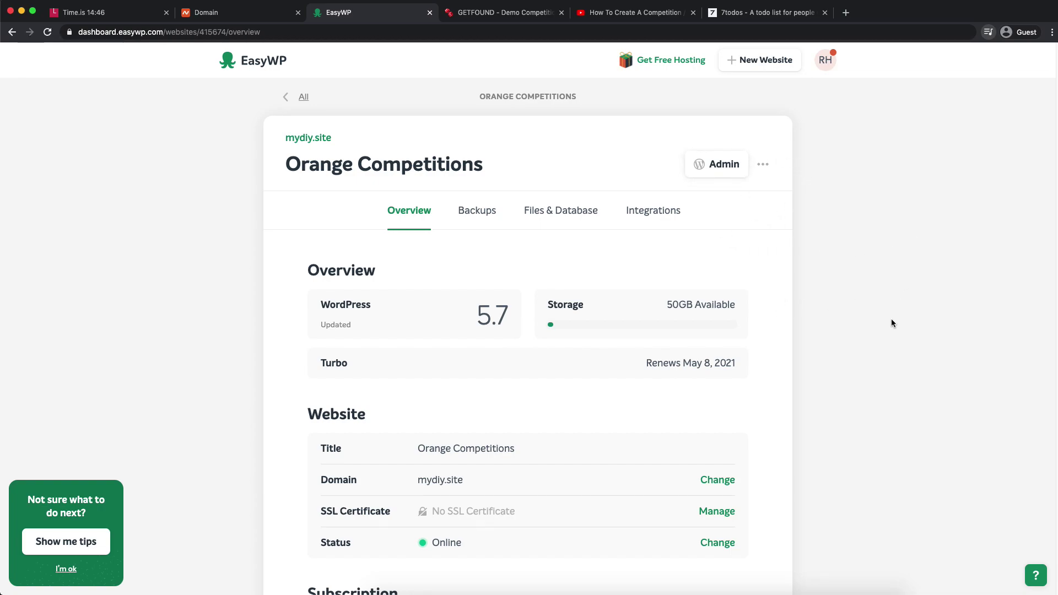
left_click(477, 12)
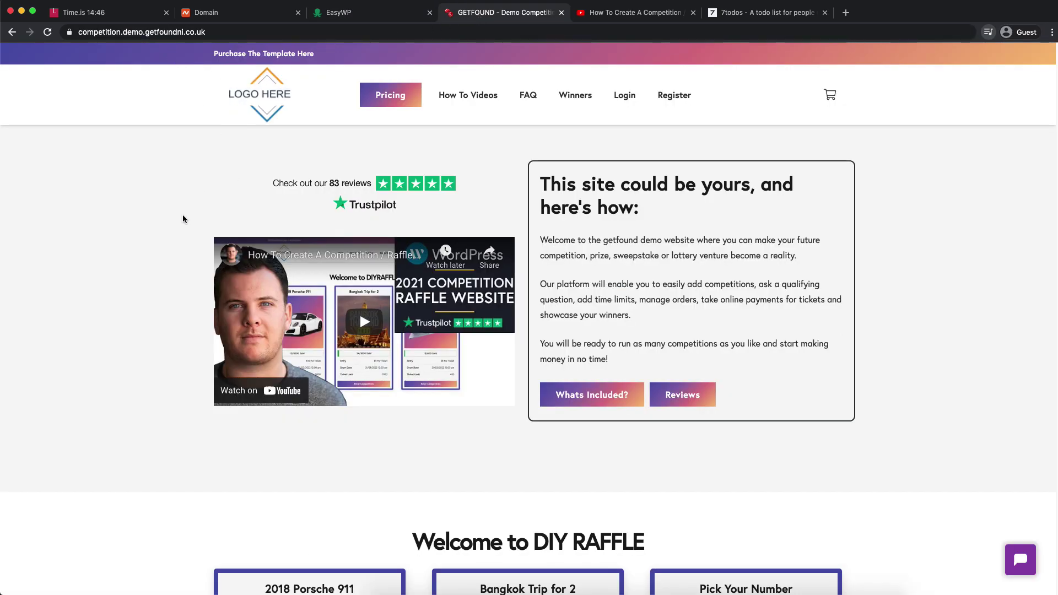
- Open the iPhone 11 Pro Max competition and answer its quiz with NOKIA
scroll(193, 210, "down", 7)
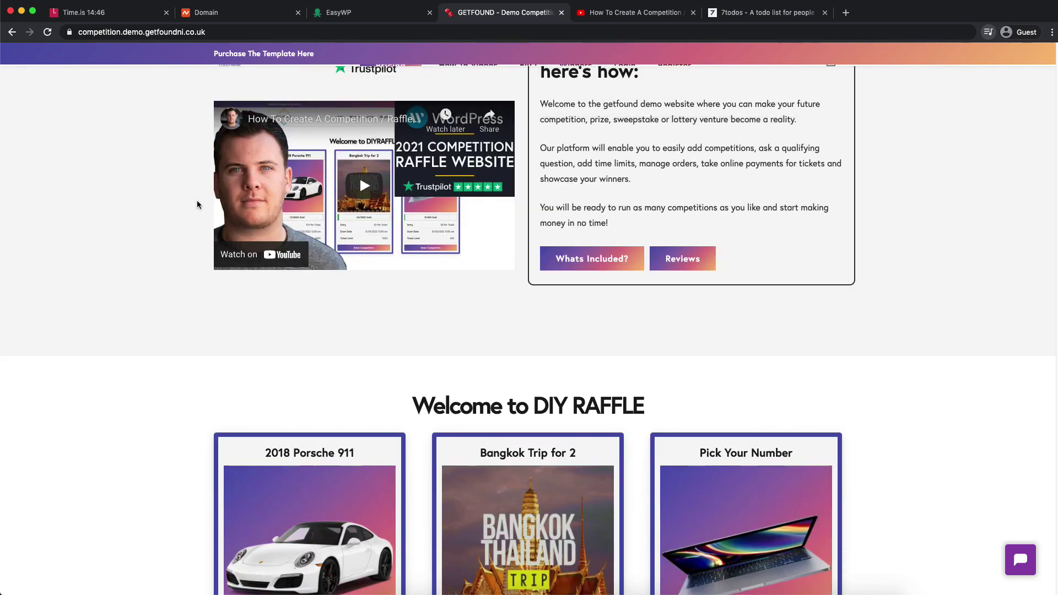
scroll(186, 211, "down", 20)
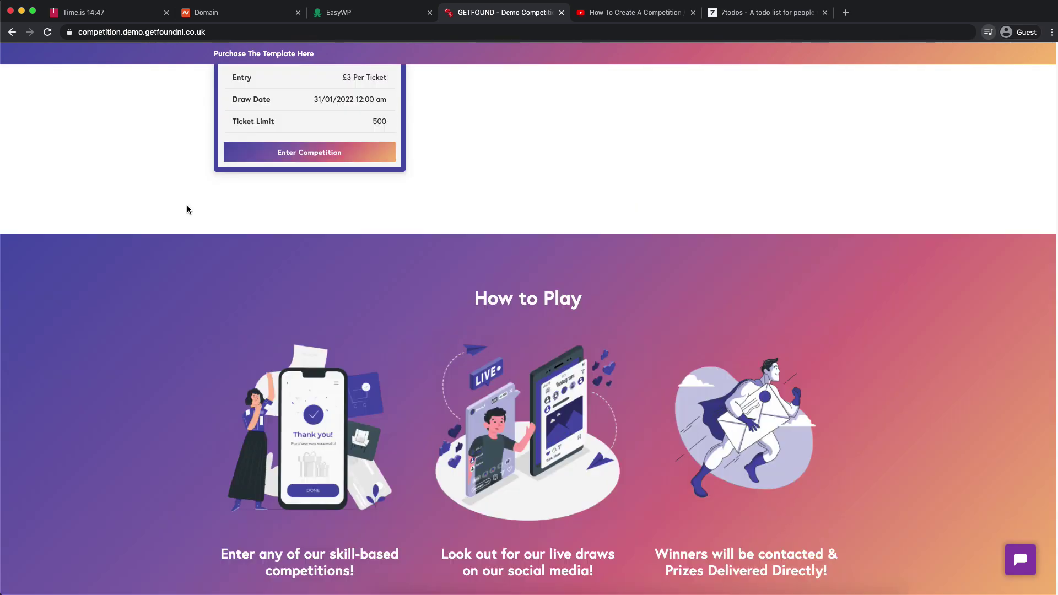
scroll(189, 211, "up", 10)
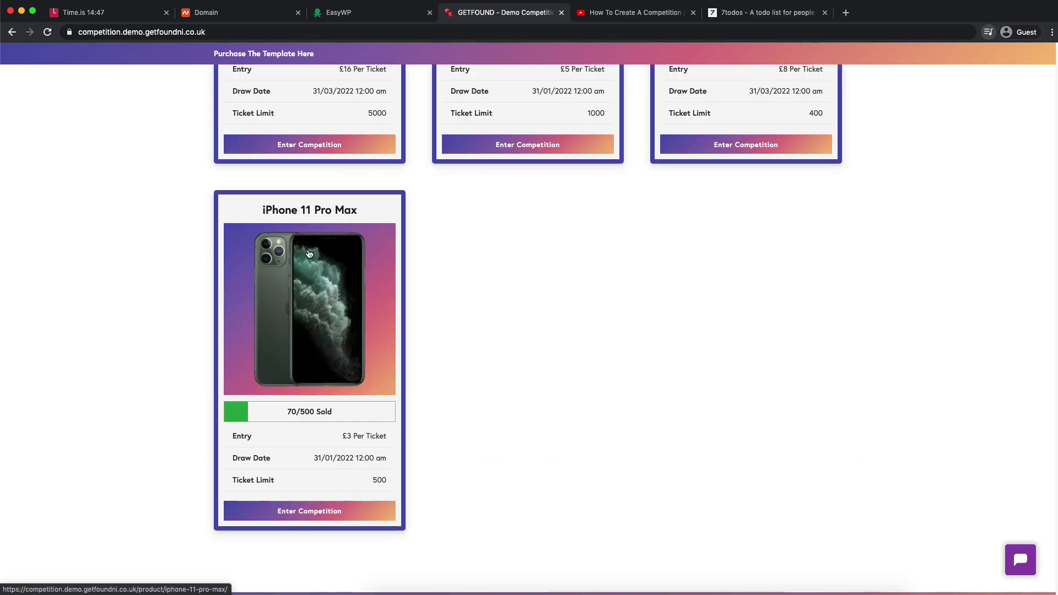
left_click(310, 265)
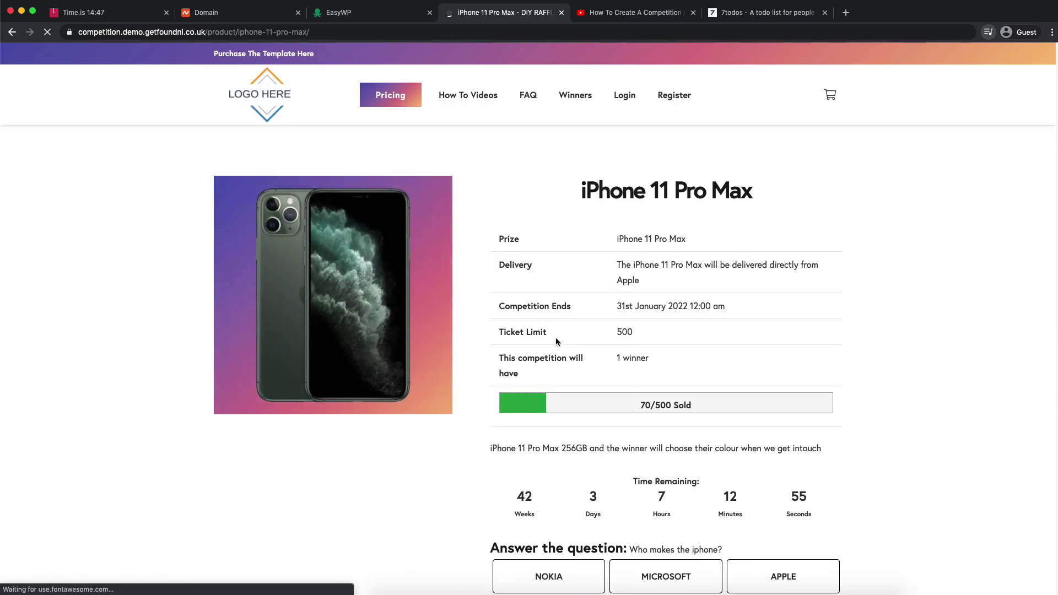
scroll(556, 338, "down", 3)
left_click(574, 452)
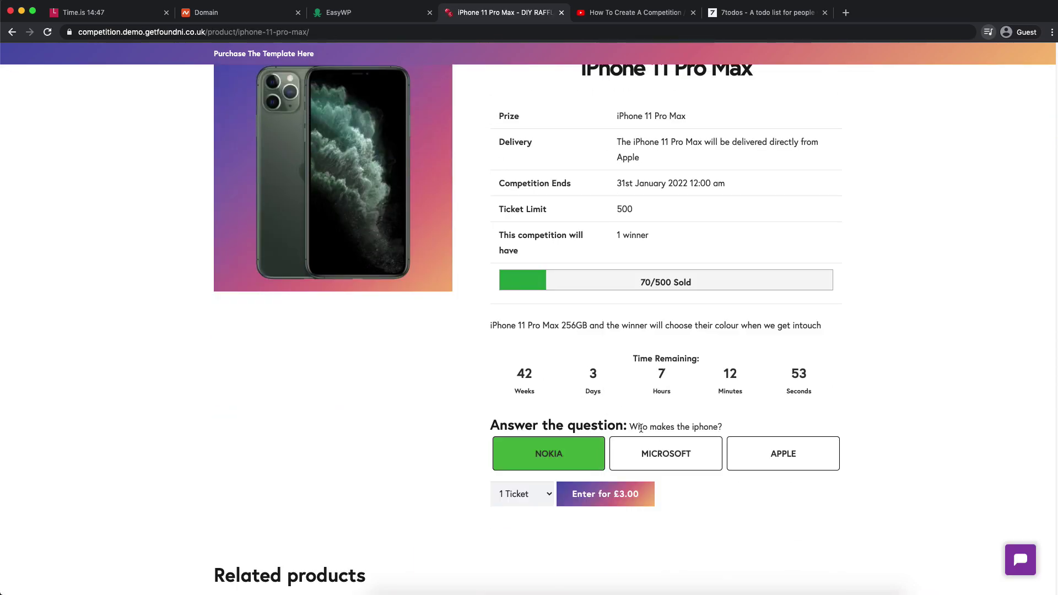
- Enter with 3 tickets for £9.00, then open the template purchase page
left_click_drag(491, 425, 632, 425)
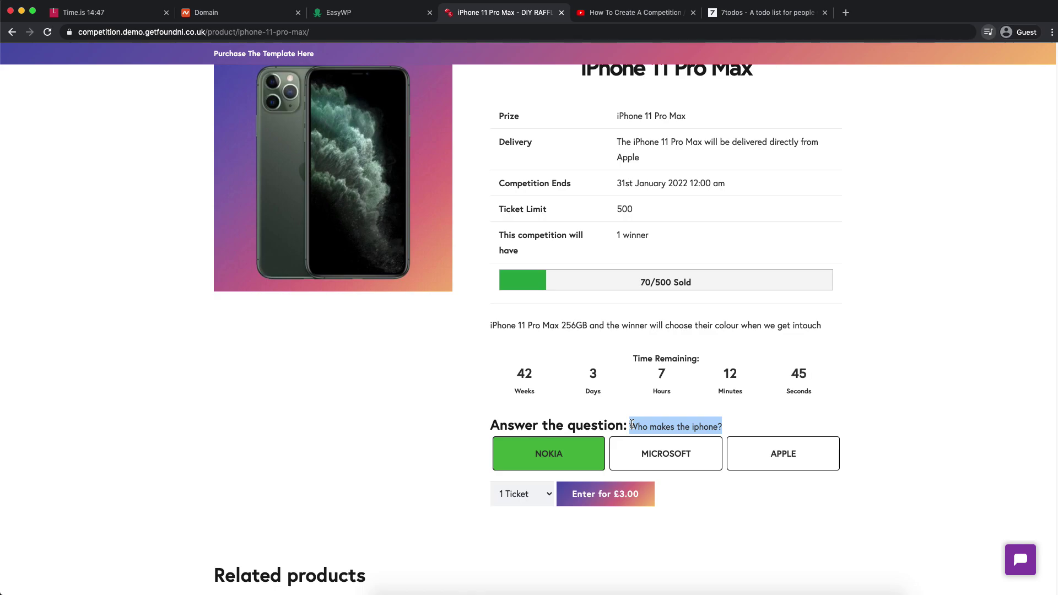
left_click(511, 488)
left_click(517, 515)
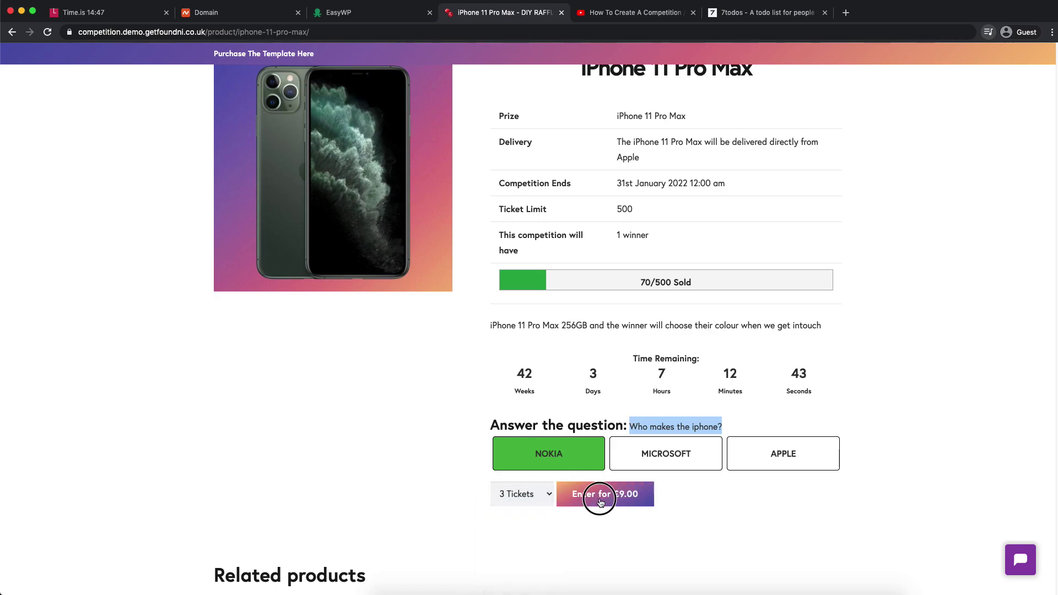
left_click(602, 494)
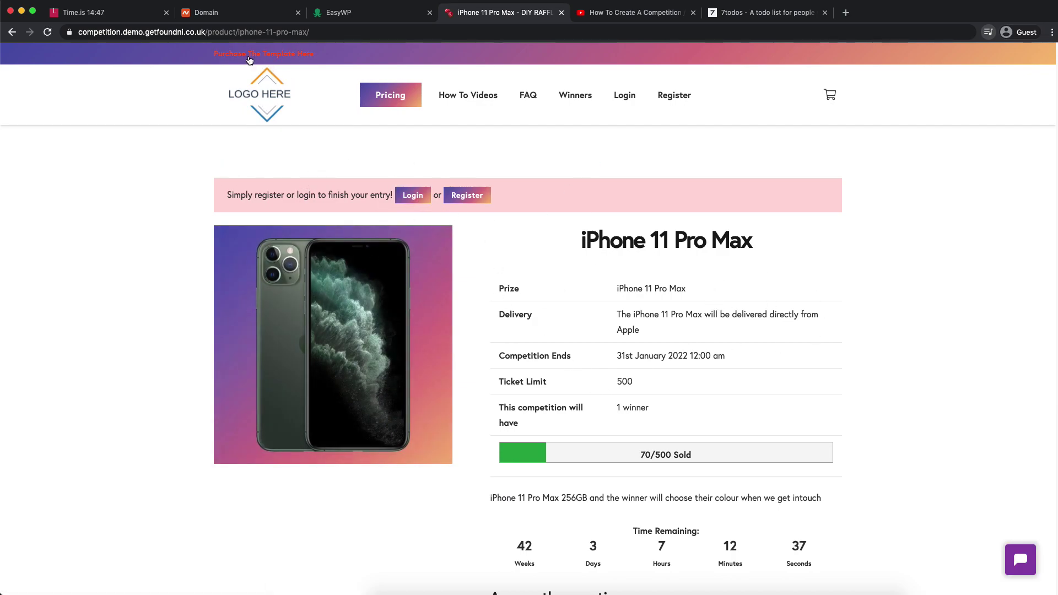
left_click(277, 57)
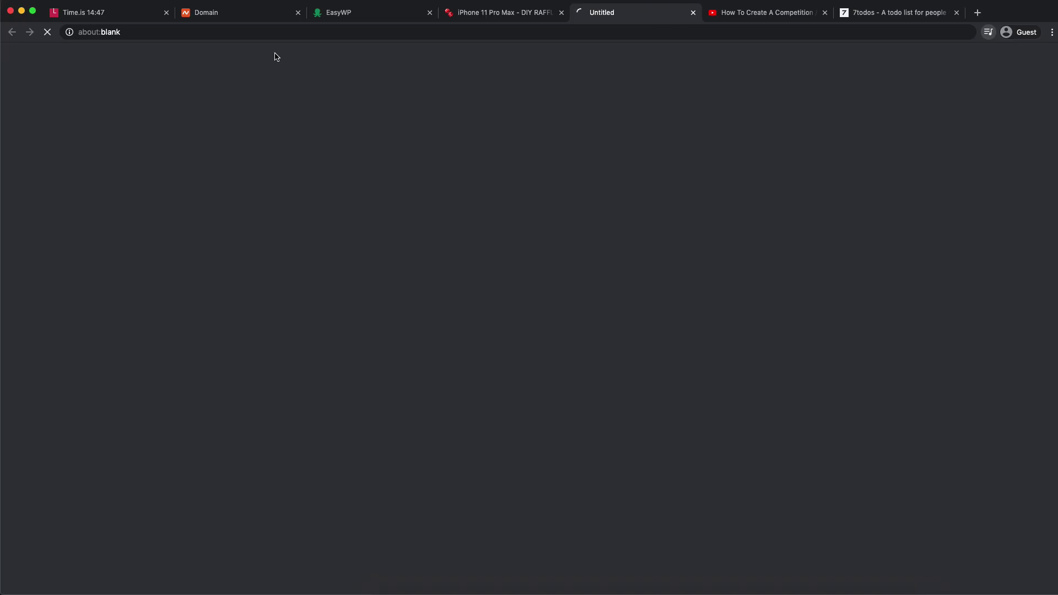
- Add the DIY raffle template with No Support plus the Entry List Plugin to the basket and check out
scroll(708, 237, "down", 5)
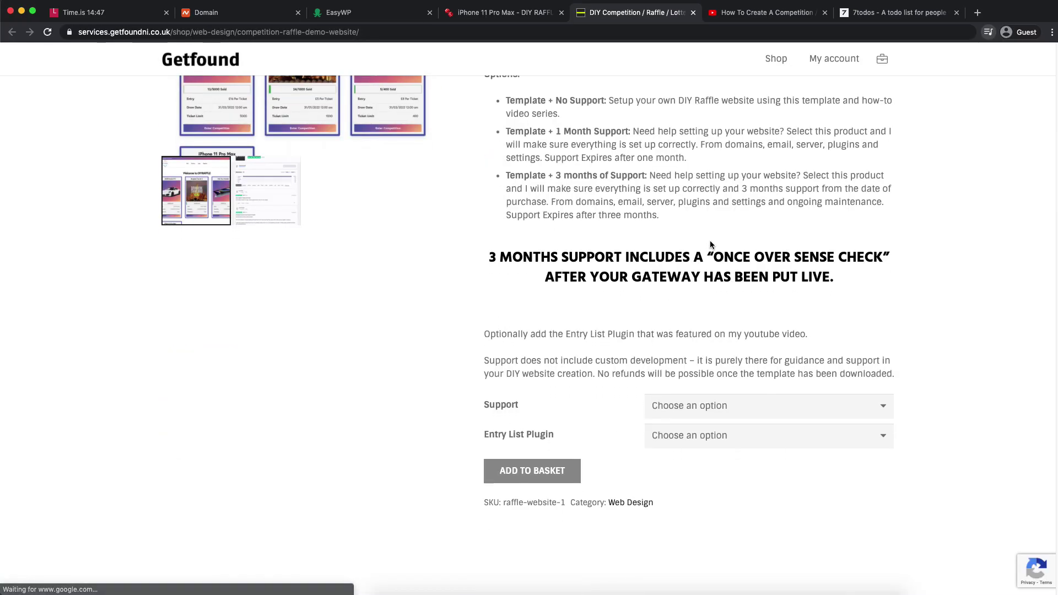
scroll(588, 301, "up", 2)
scroll(689, 311, "down", 1)
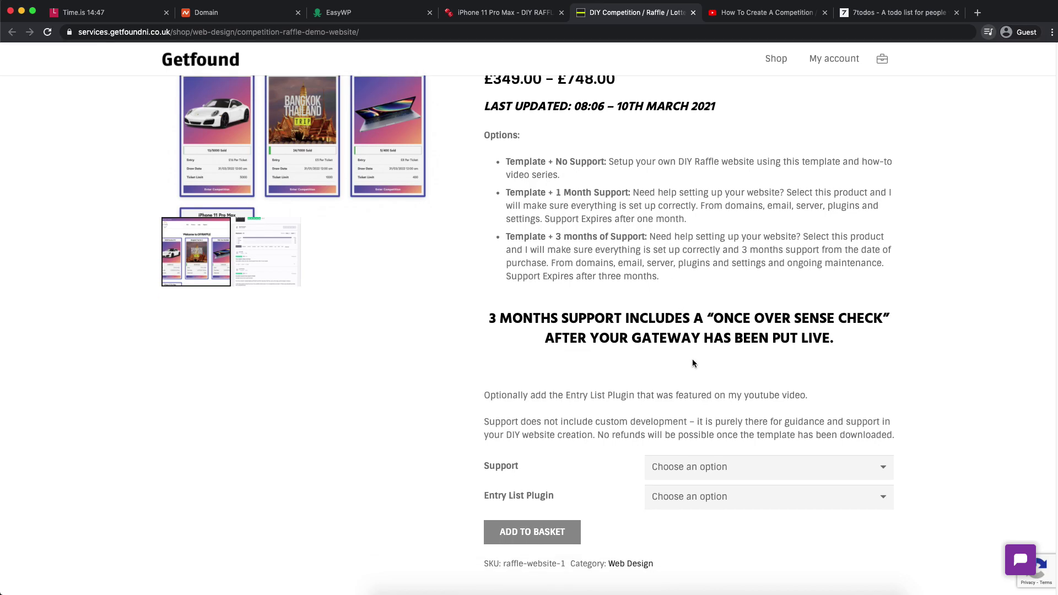
scroll(727, 460, "down", 1)
left_click(711, 452)
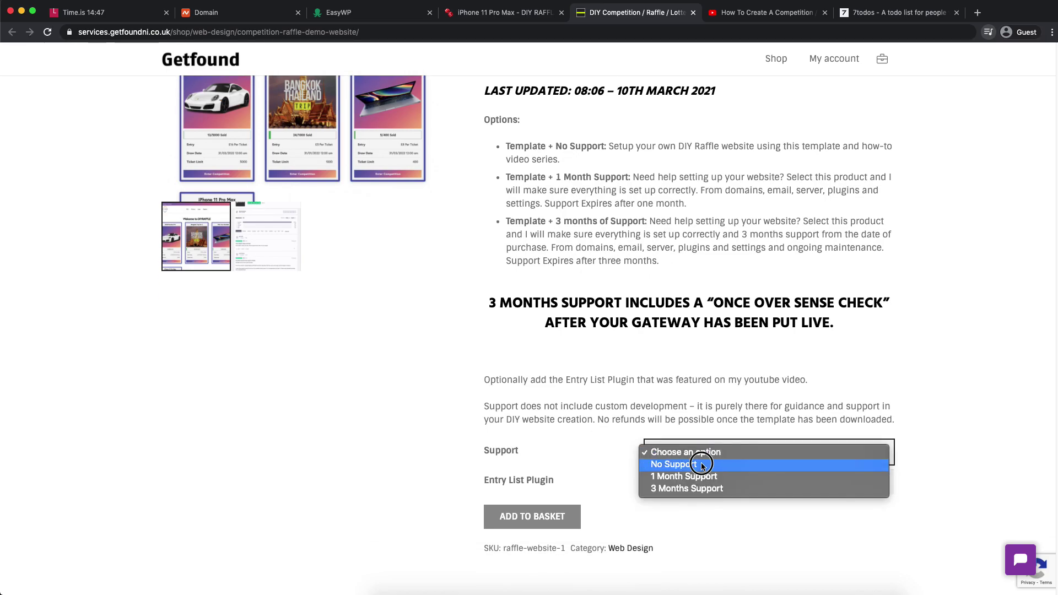
left_click(701, 465)
scroll(708, 394, "down", 1)
left_click(741, 415)
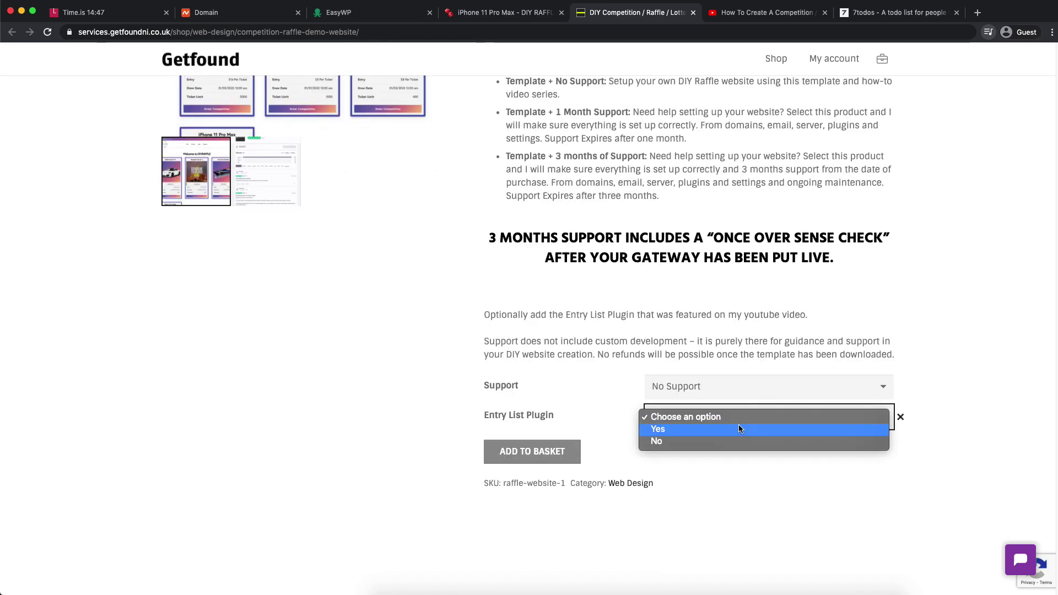
left_click(693, 429)
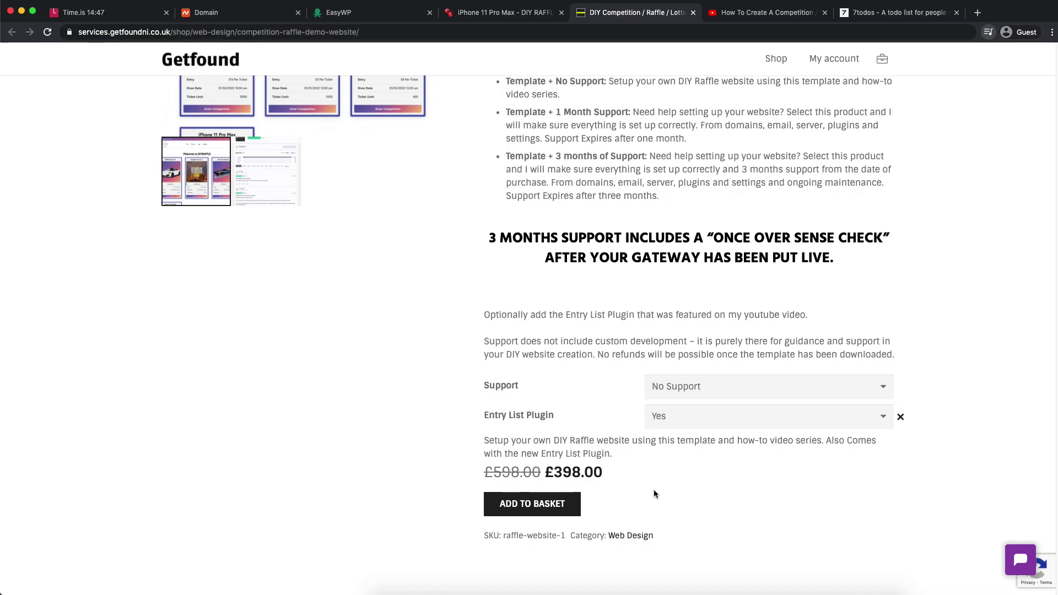
left_click(567, 506)
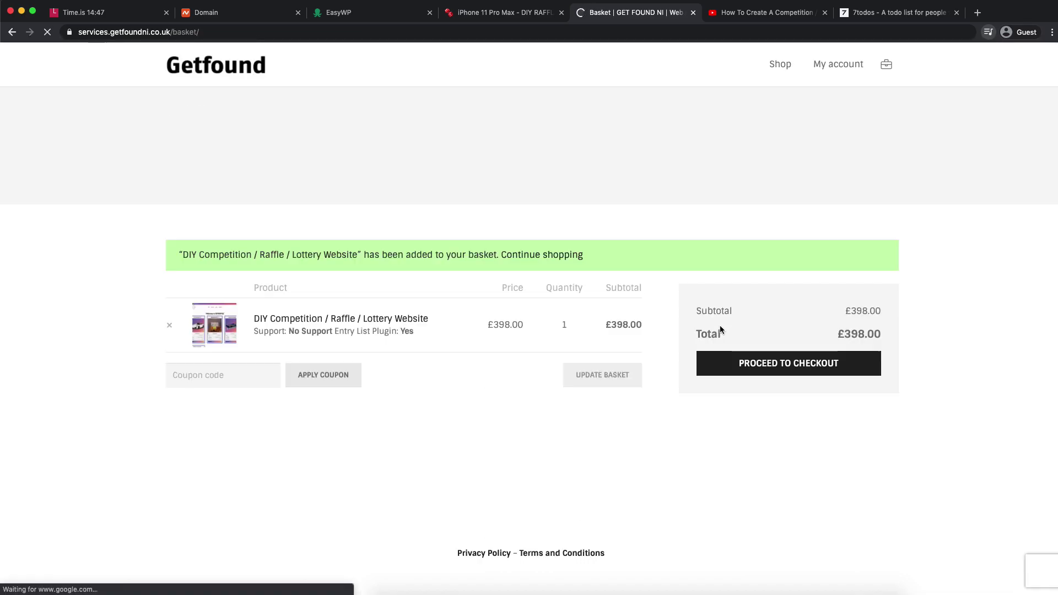
left_click(801, 303)
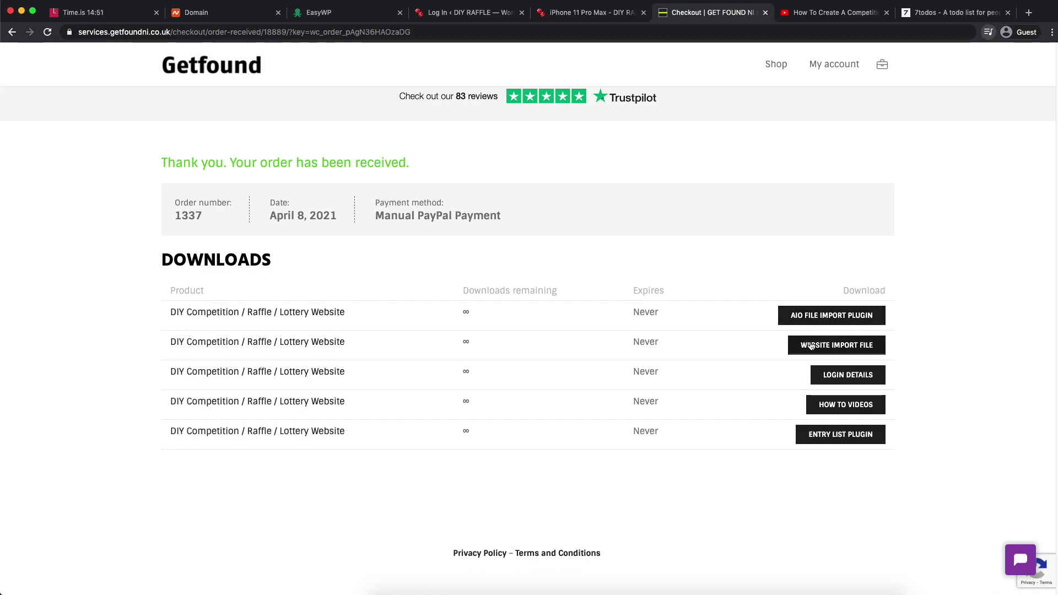
- Download the AIO File Import Plugin, Website Import File, Login Details and Entry List Plugin
left_click(836, 322)
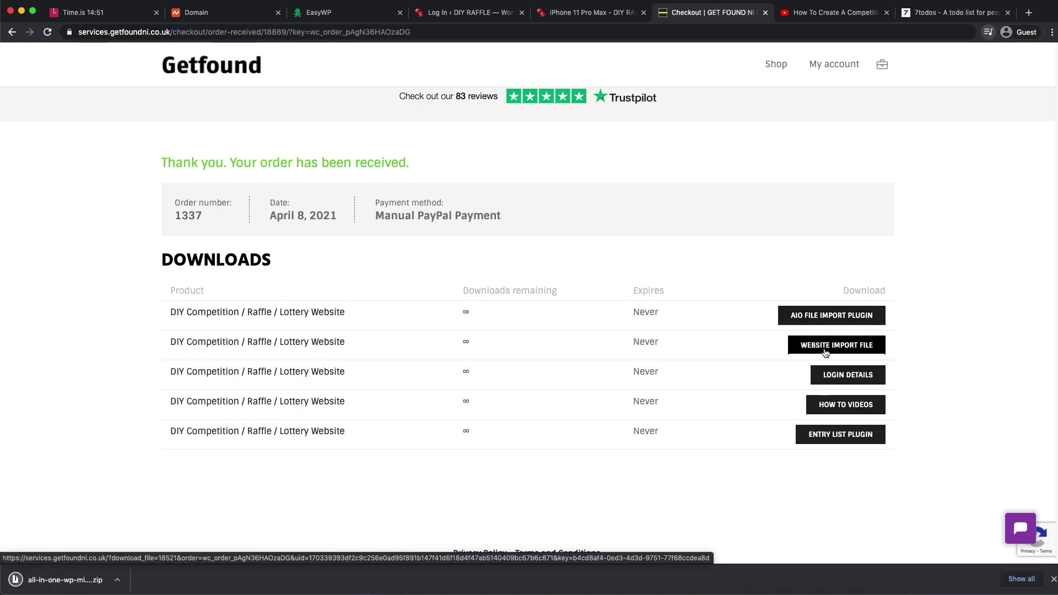
left_click(827, 352)
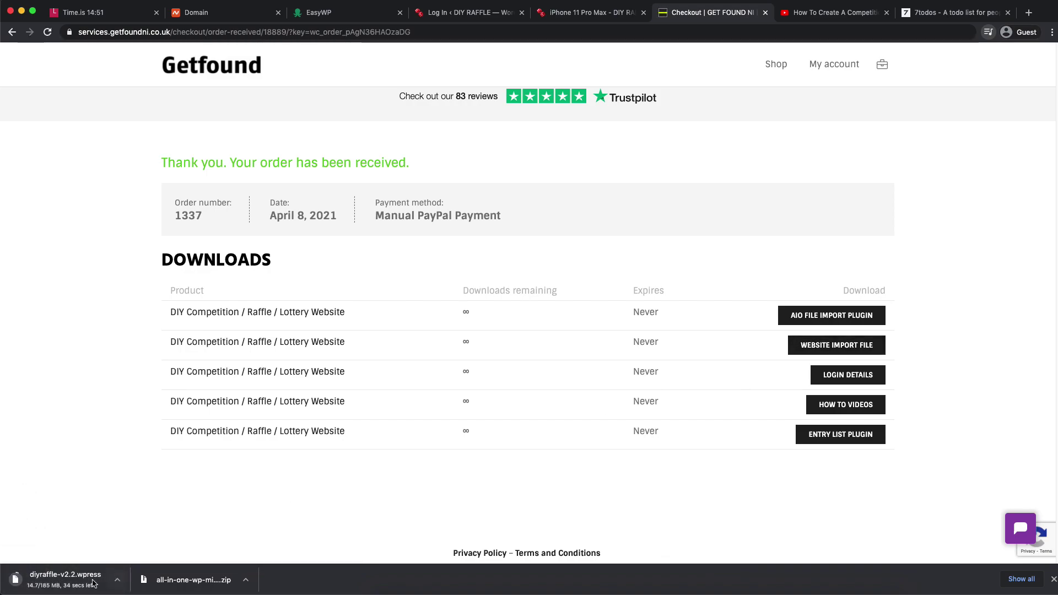
left_click(863, 377)
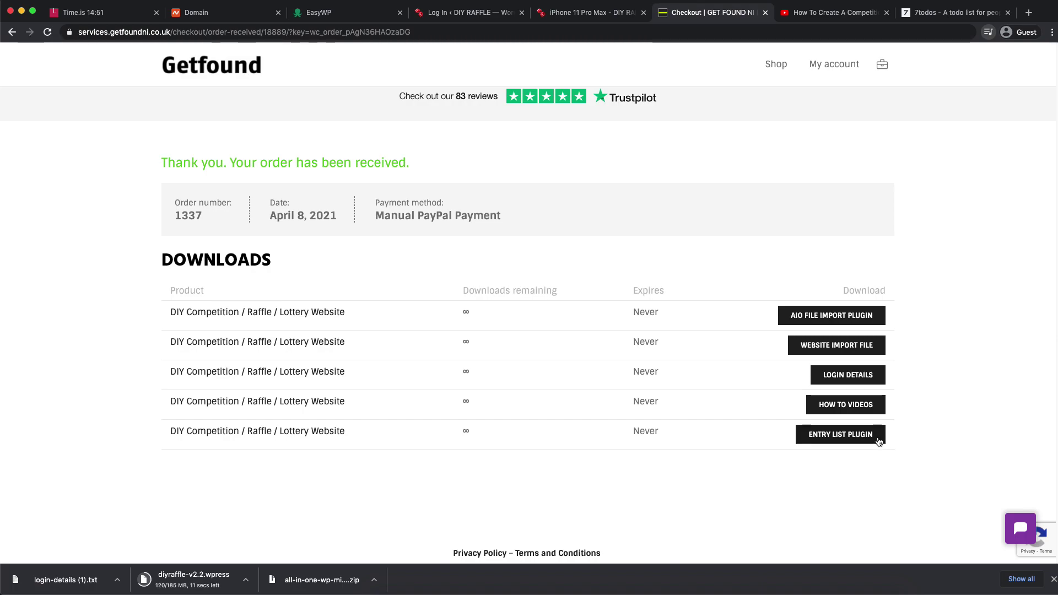
left_click(838, 436)
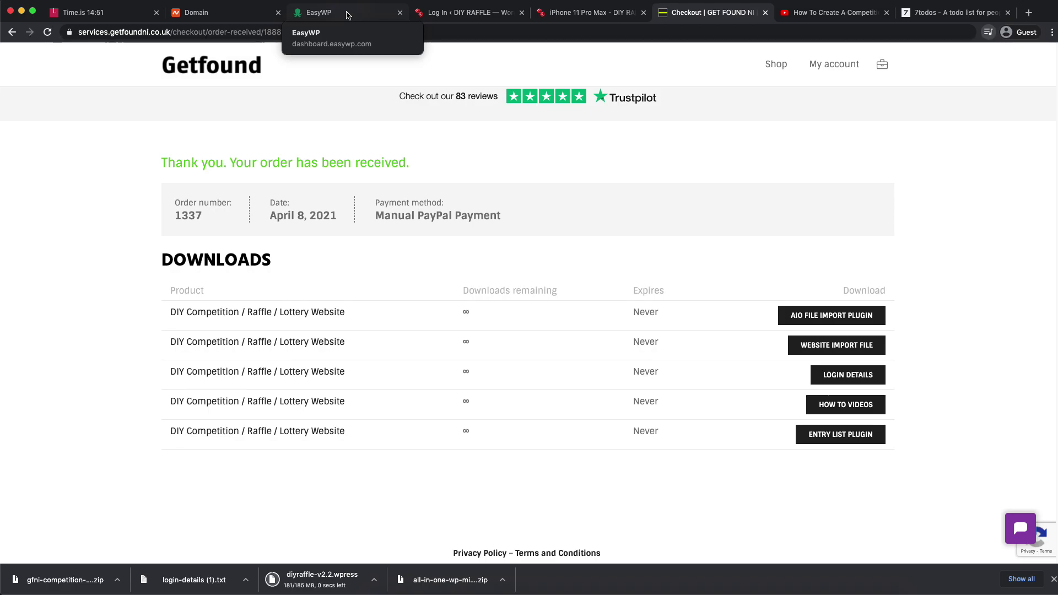
- Check the Time.is clock and iPhone 11 Pro Max competition tabs, then return to the order downloads
left_click(96, 18)
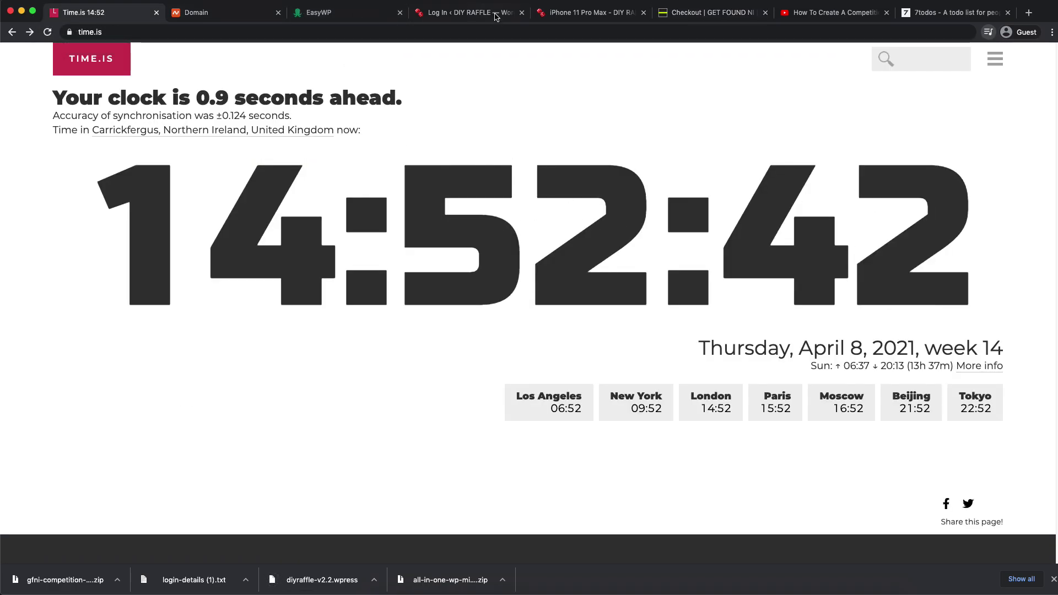
left_click(593, 21)
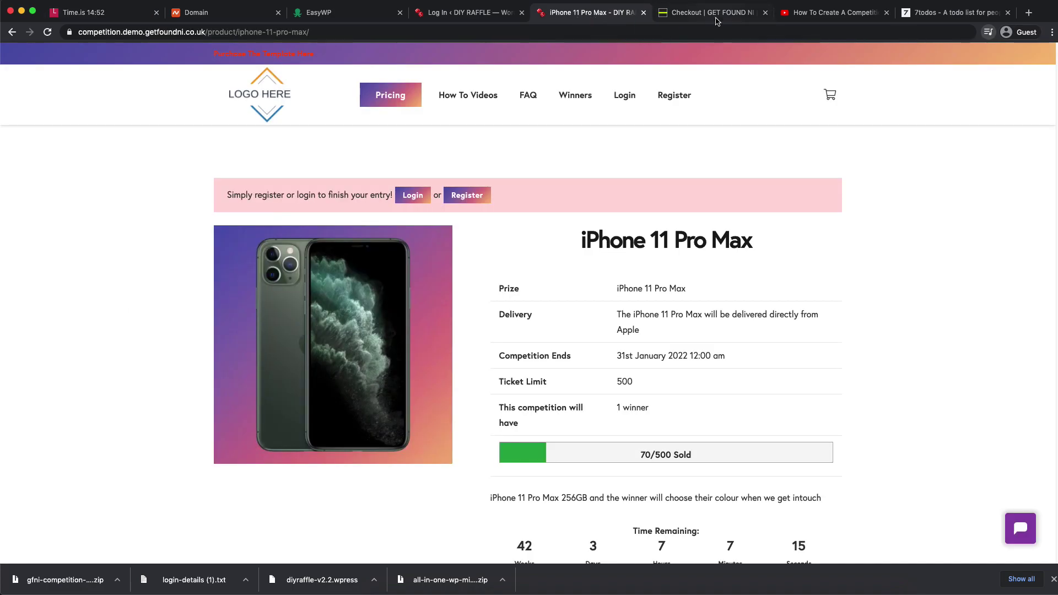
left_click(717, 20)
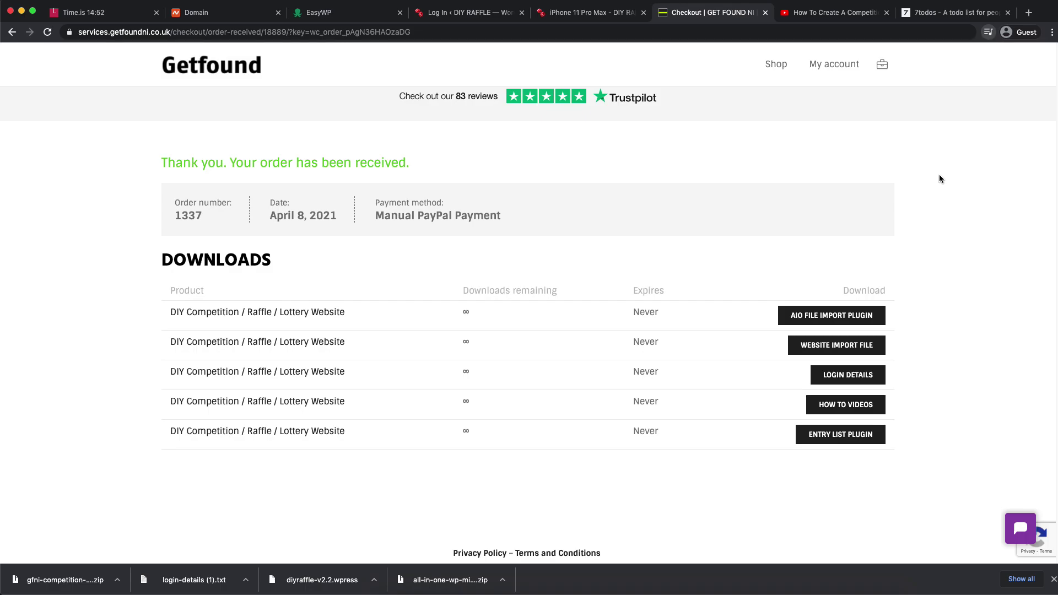
key("super+shift+5")
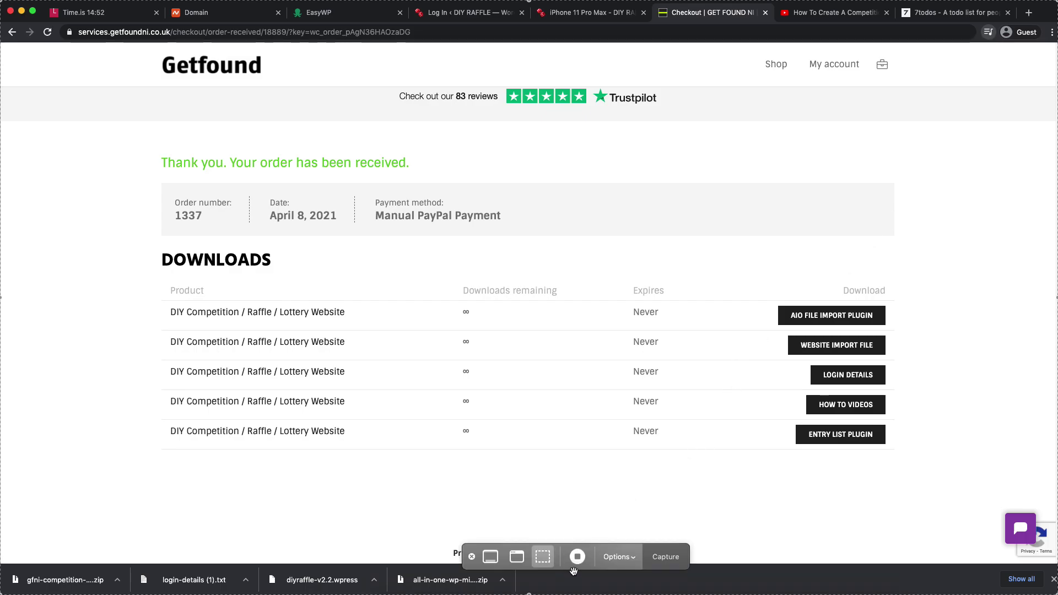
- Open the Orange Competitions site overview in EasyWP
left_click(578, 558)
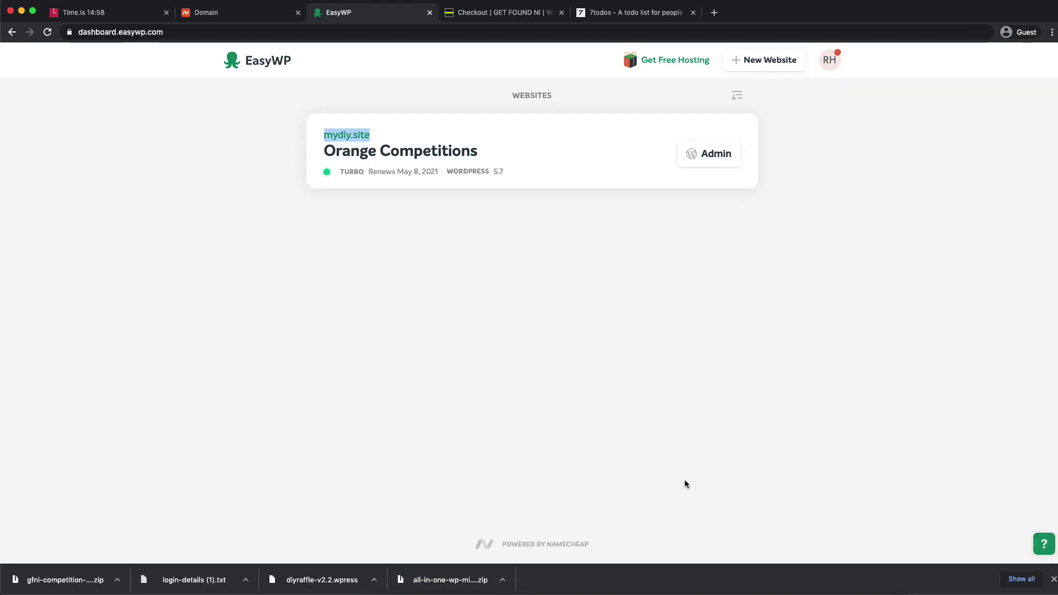
left_click(568, 120)
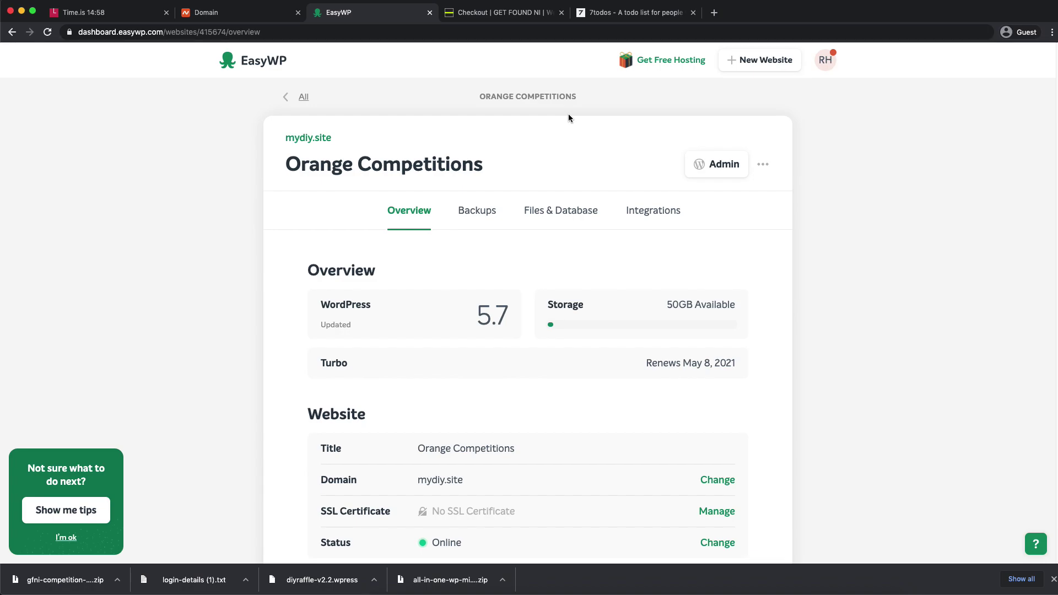
left_click(88, 12)
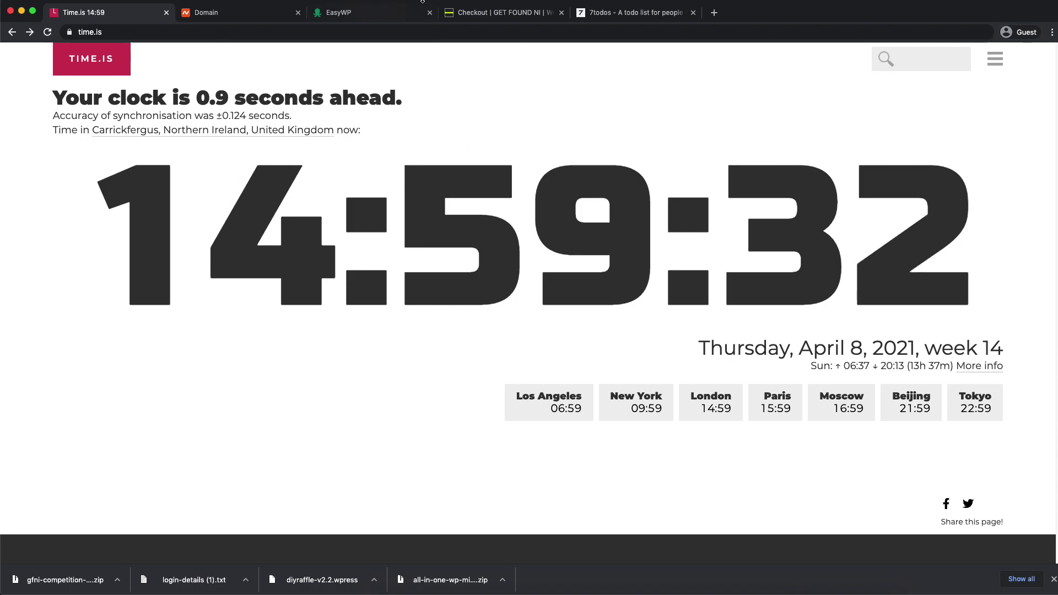
left_click(478, 11)
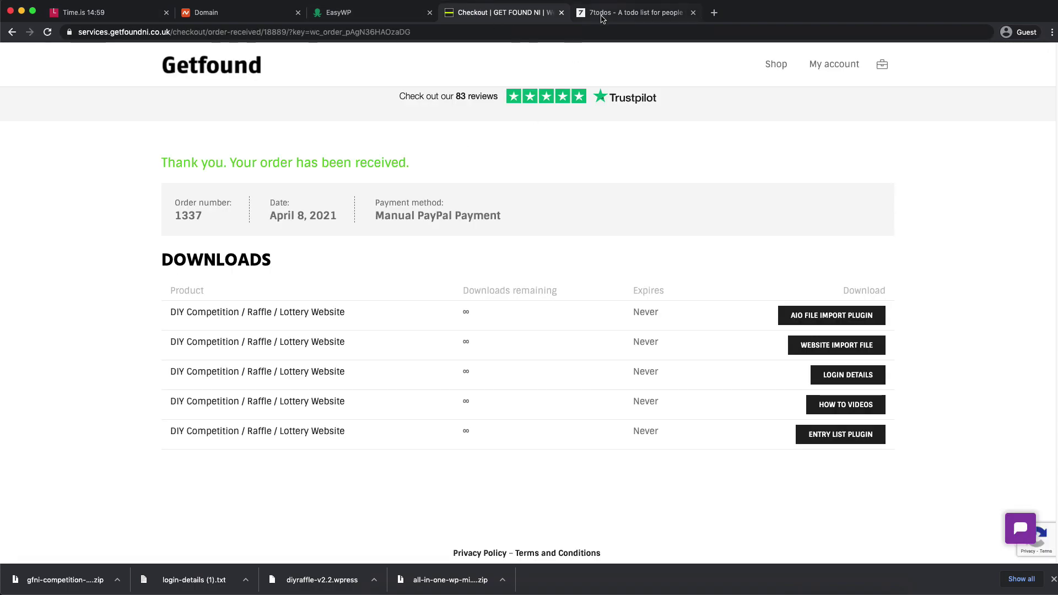
left_click(386, 12)
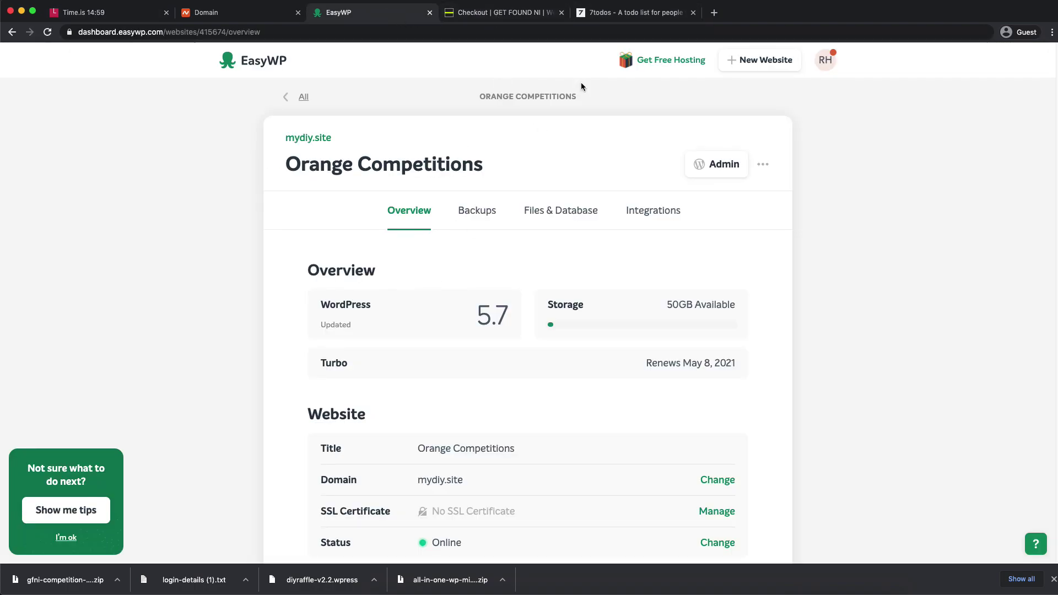
- Tick Setup Domain and Download the Template in 7todos, then launch mydiy.site in a new tab
left_click(628, 12)
left_click(436, 485)
left_click(437, 435)
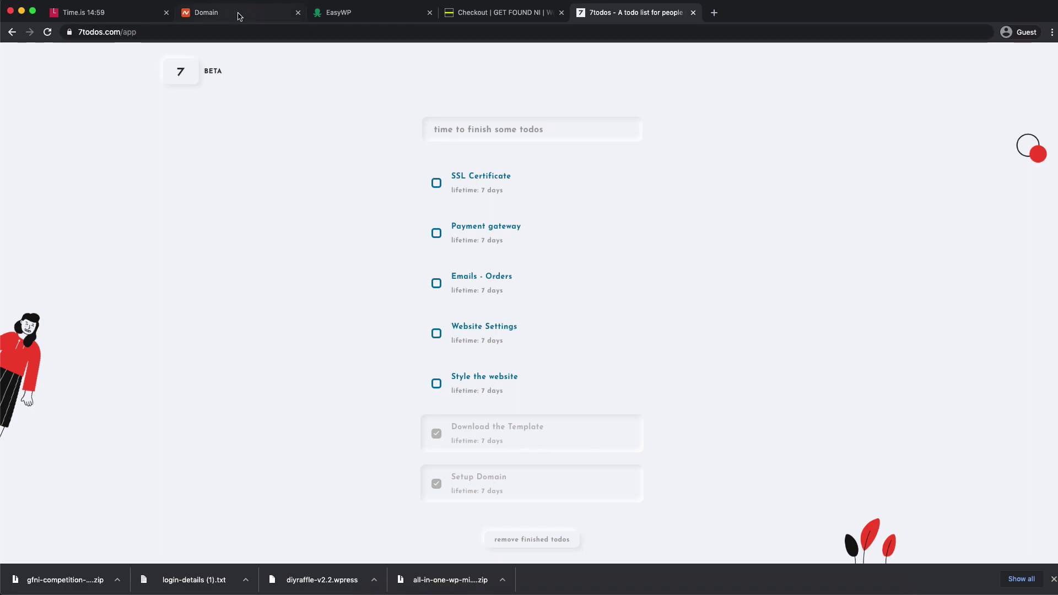
left_click(331, 12)
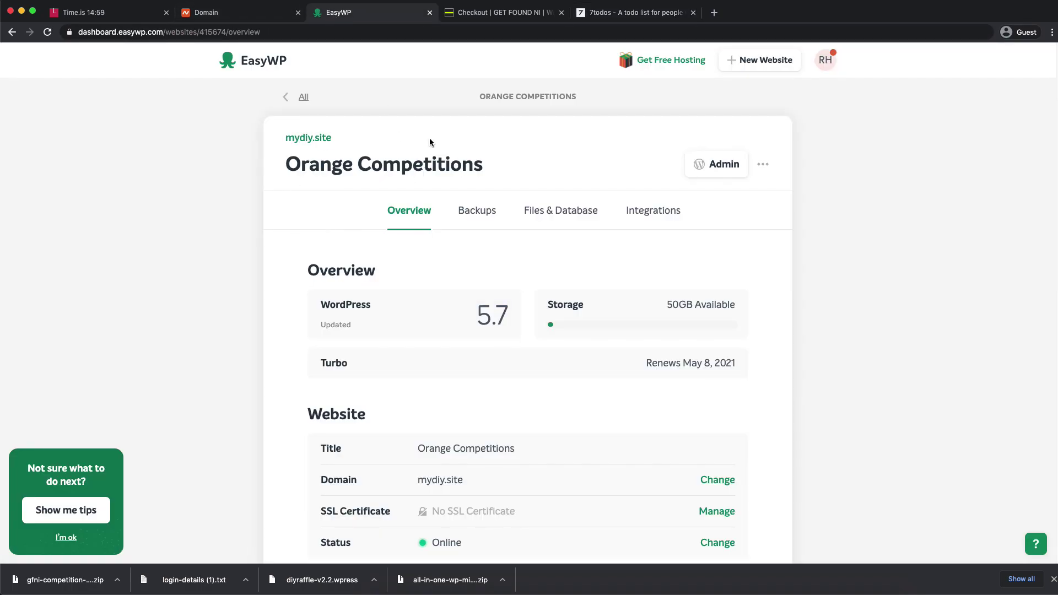
left_click(312, 138)
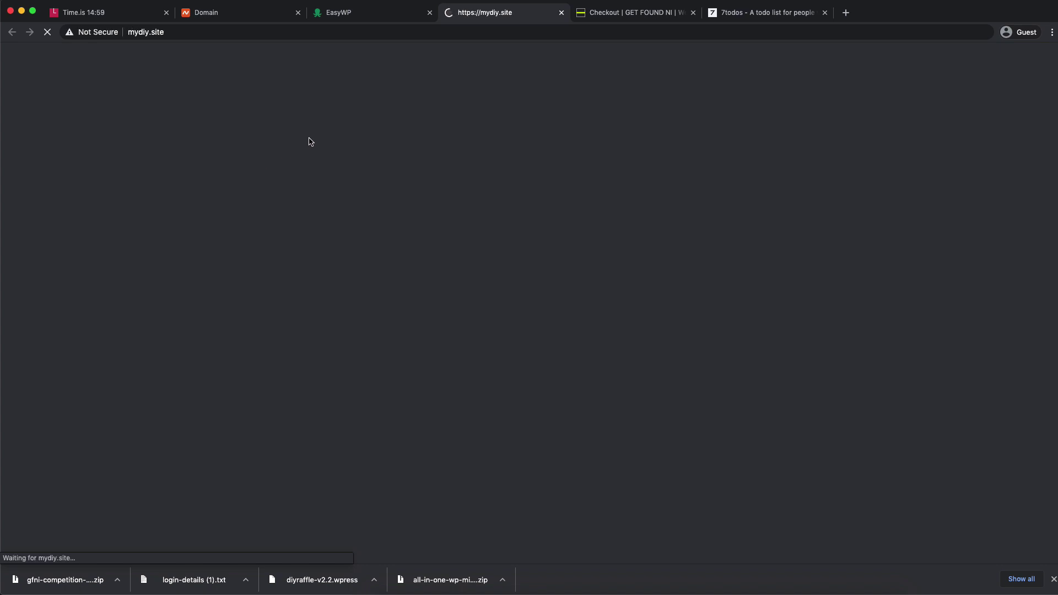
- Preview the new mydiy.site homepage, then launch its WordPress admin from the EasyWP overview
scroll(339, 198, "down", 5)
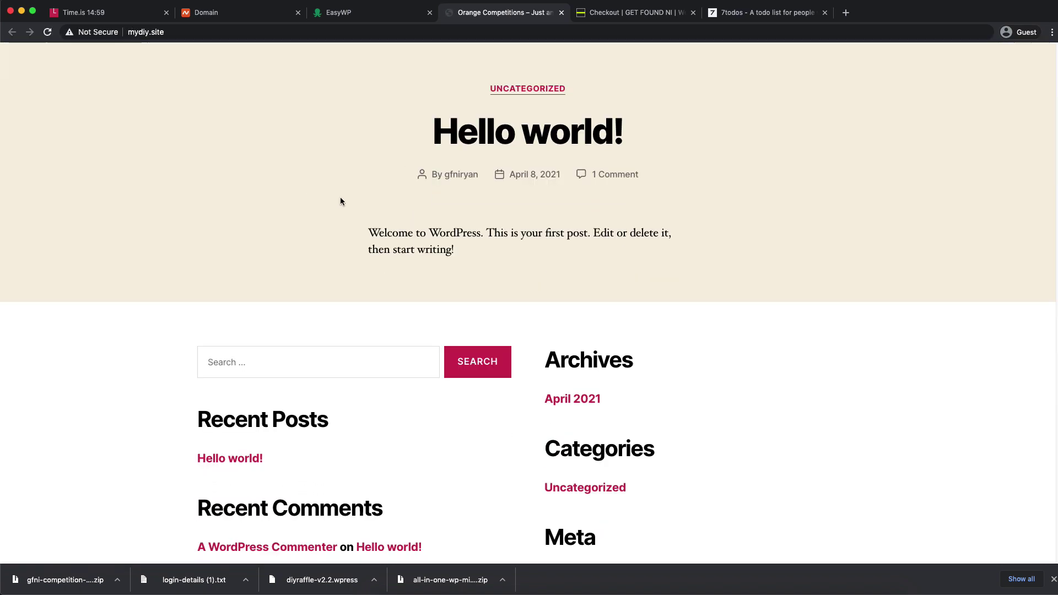
scroll(340, 201, "up", 5)
left_click(263, 34)
left_click(339, 13)
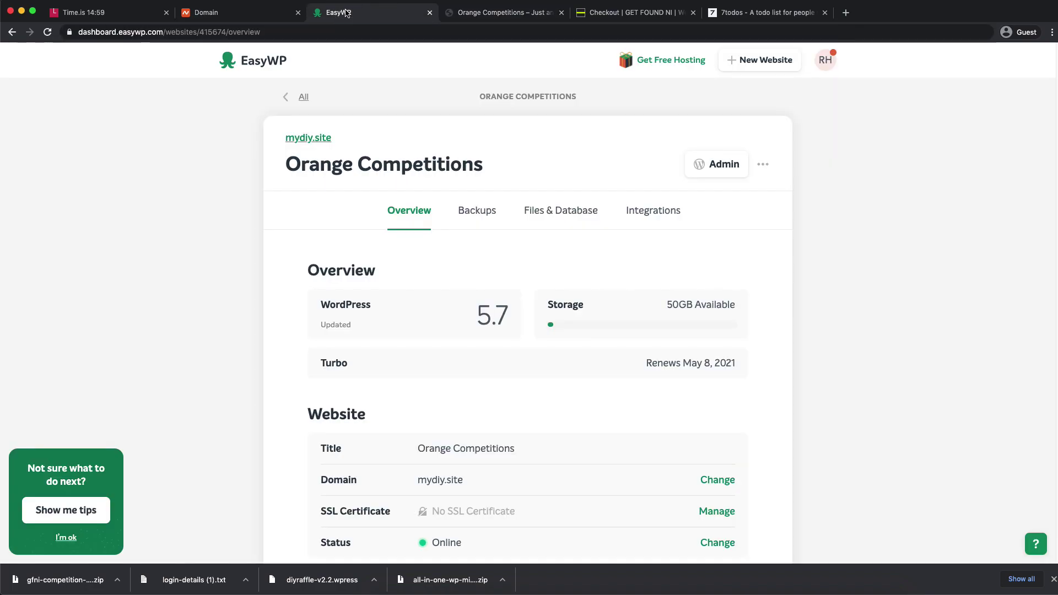
left_click(713, 164)
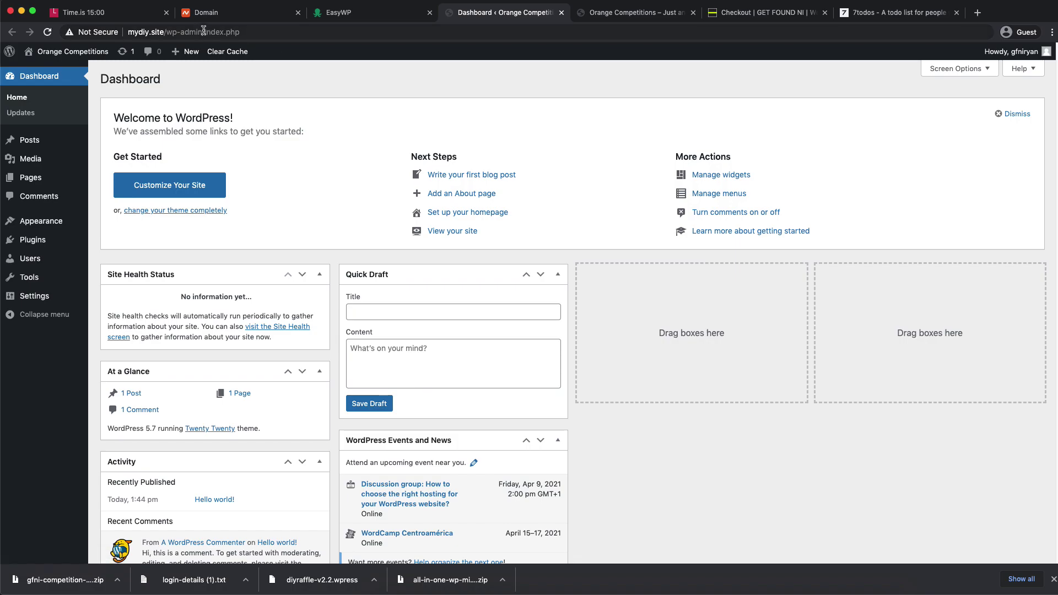
- Log out of WordPress and load mydiy.site/wp-admin from the address bar
mouse_move(1007, 55)
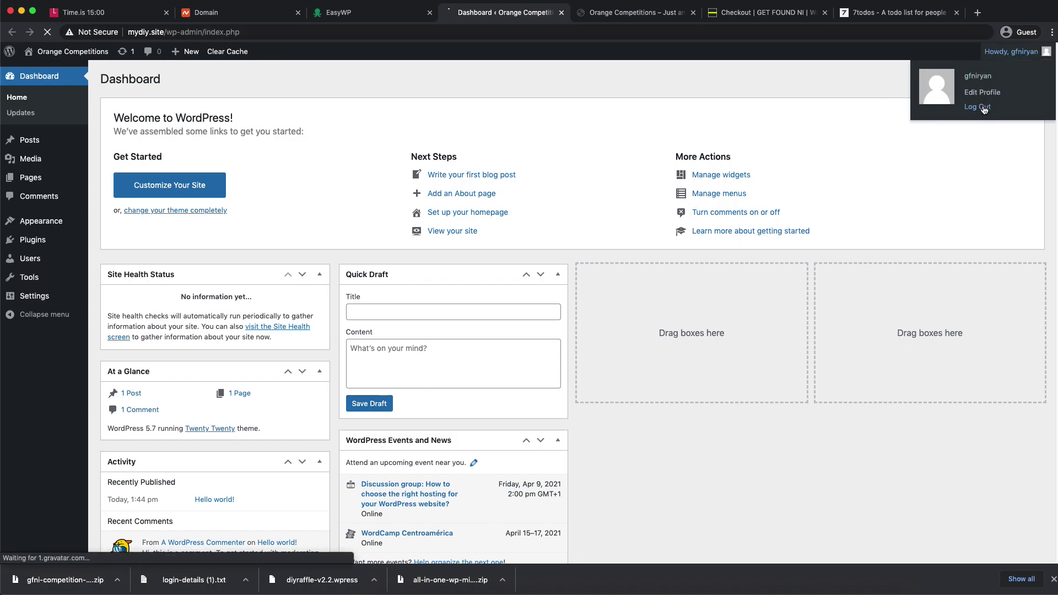
left_click(984, 108)
left_click_drag(166, 33, 421, 44)
key("BackSpace")
key("Return")
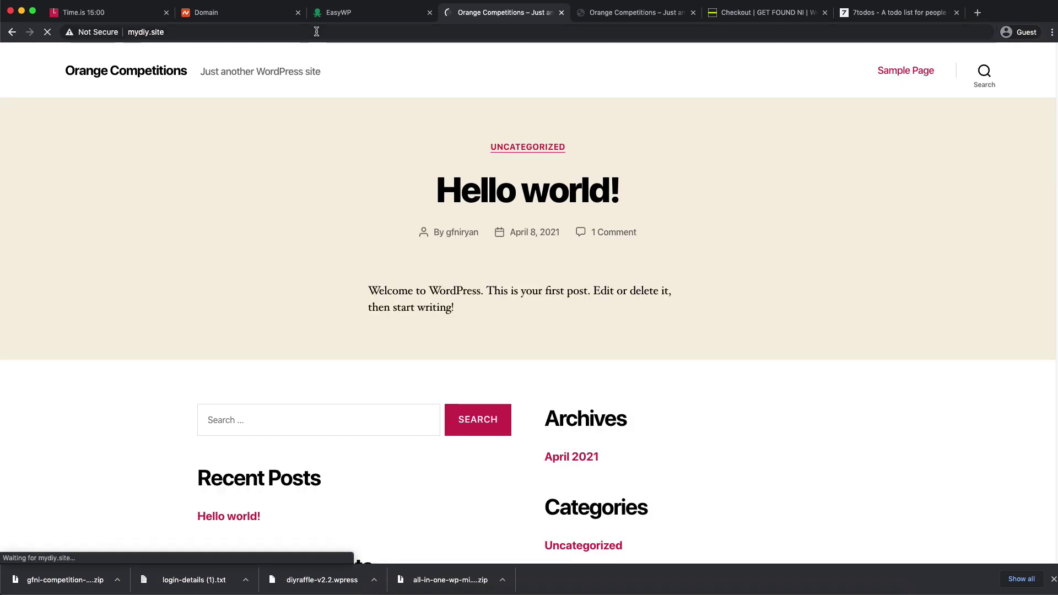
left_click(388, 34)
type("/wp-admin")
key("Return")
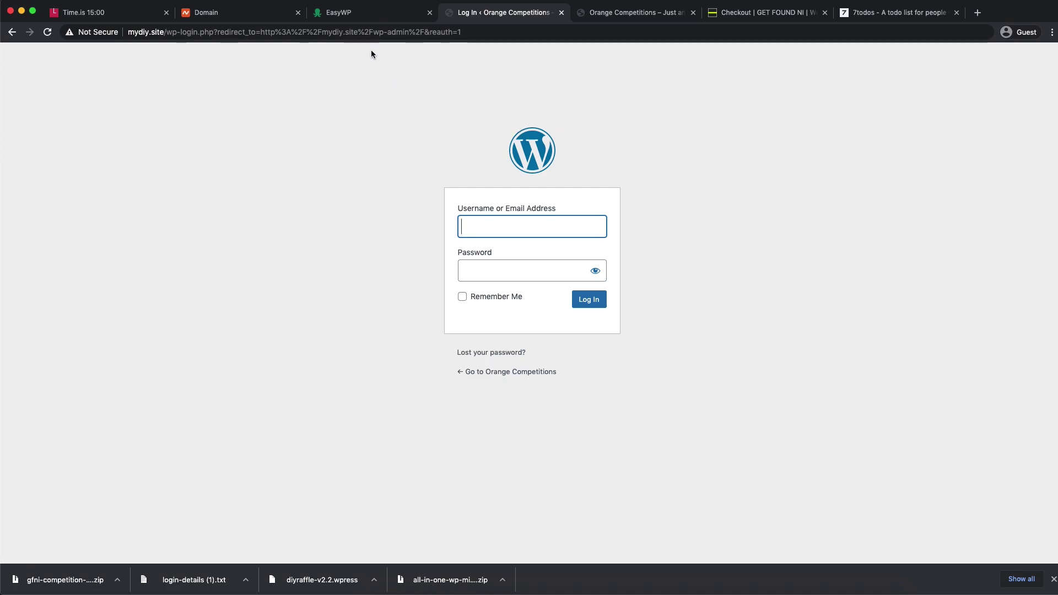
- Reopen the admin from EasyWP, close the login and homepage tabs, and dismiss the Welcome panel
left_click(366, 13)
left_click(706, 171)
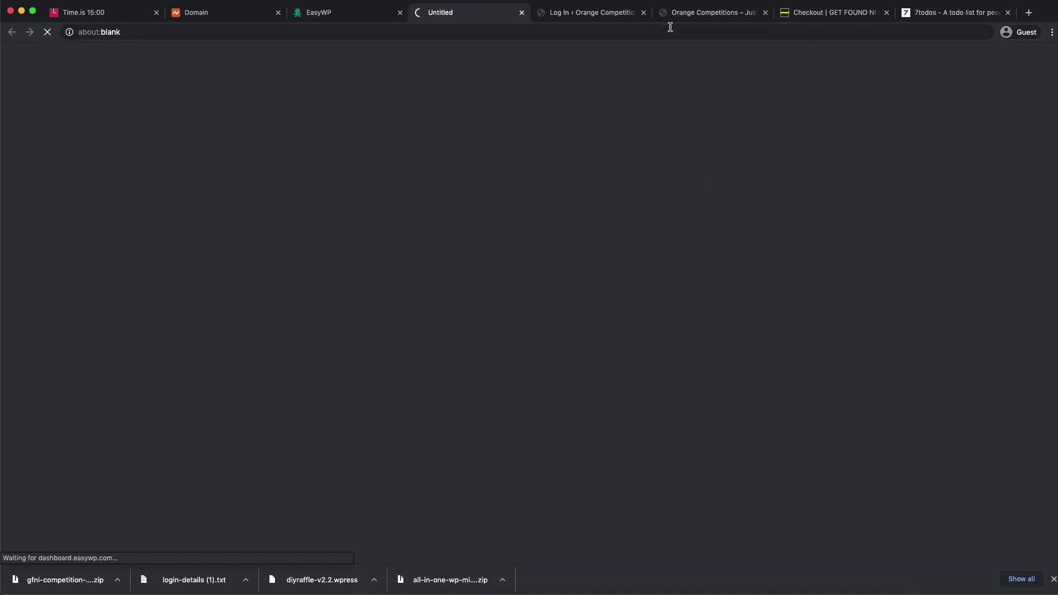
left_click(642, 13)
left_click(644, 12)
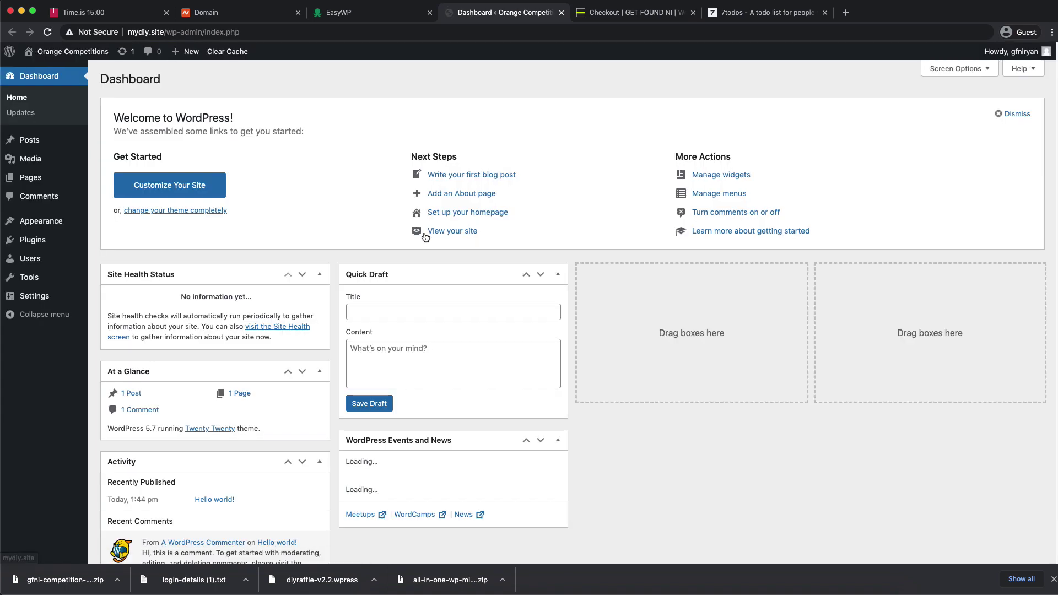
left_click(1017, 114)
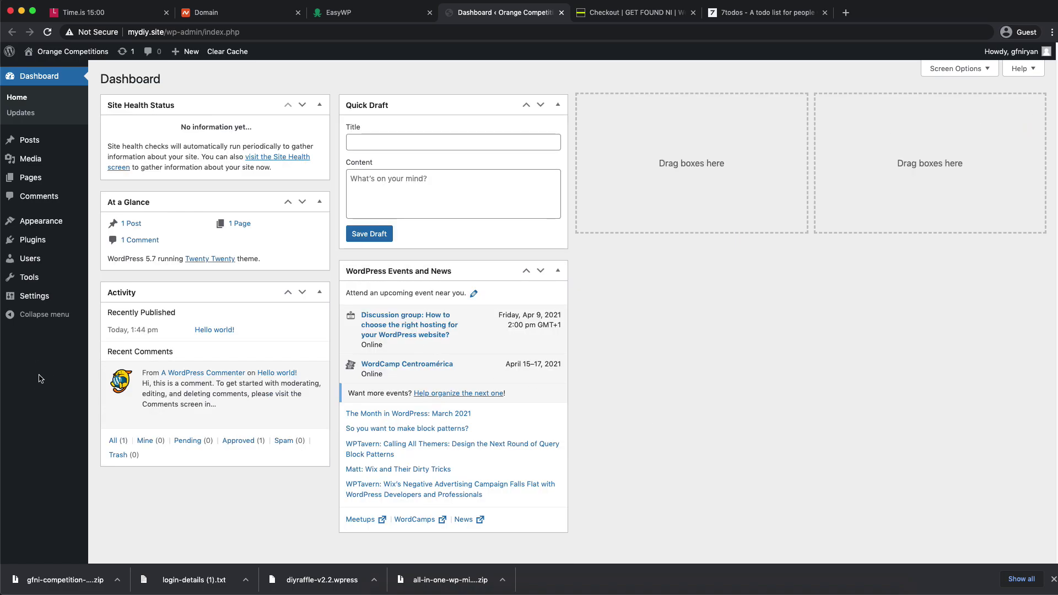
mouse_move(34, 240)
left_click(127, 274)
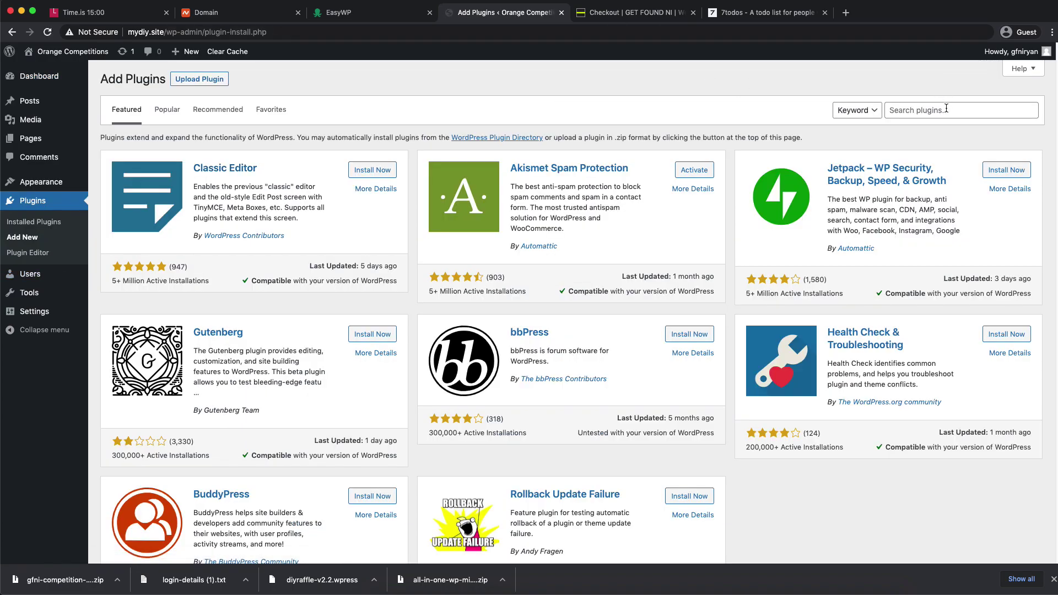
- Search the plugin directory for 'al', then install and activate All-in-One WP Migration
left_click(946, 109)
type("all in one")
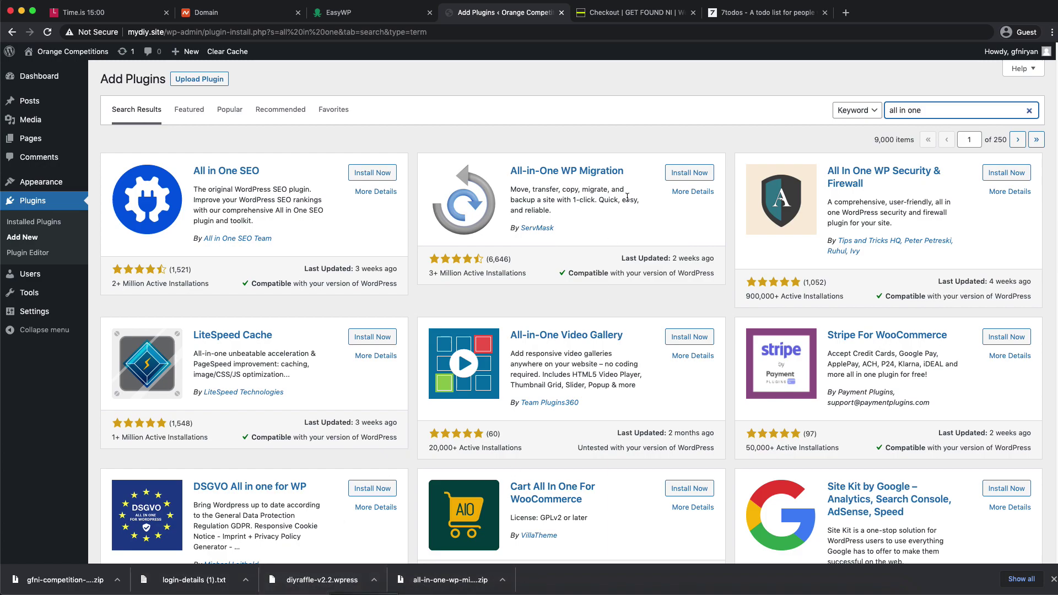
left_click(682, 174)
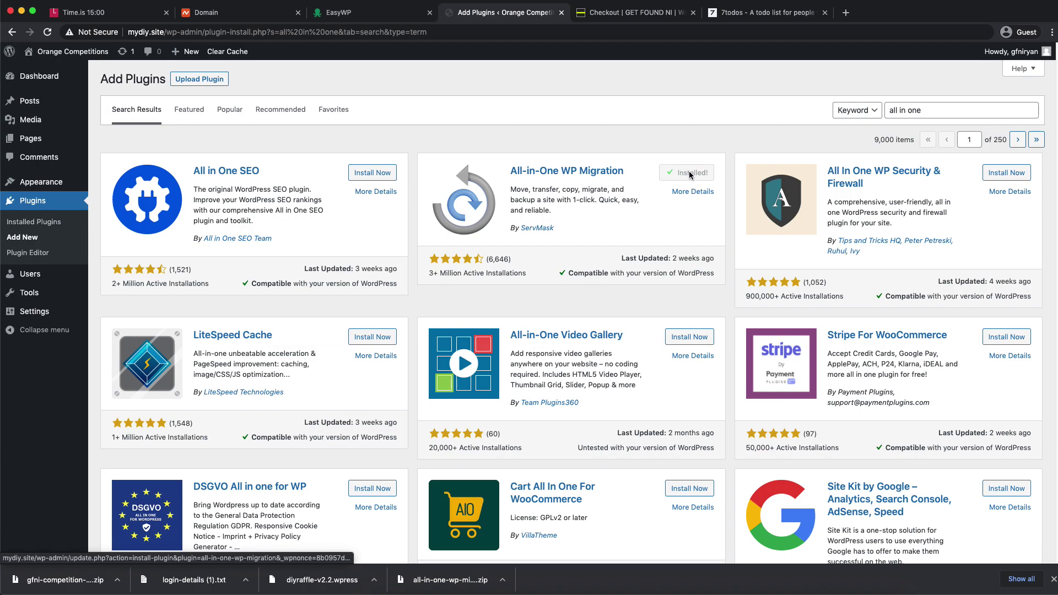
left_click(683, 174)
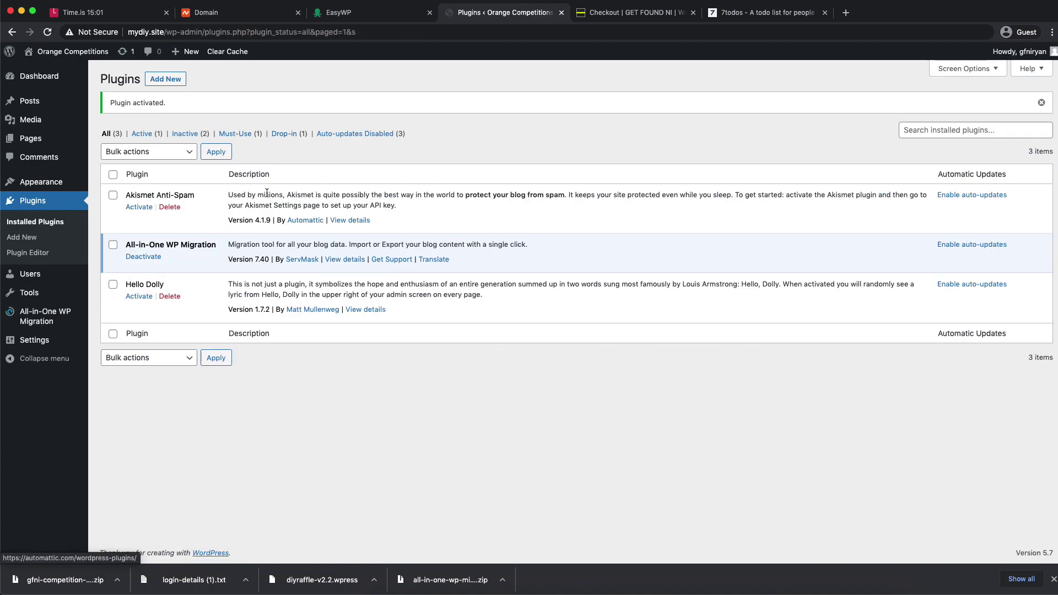
- Upload the downloaded All-in-One WP Migration File Extension 1.6 zip, install it and activate it
left_click(160, 81)
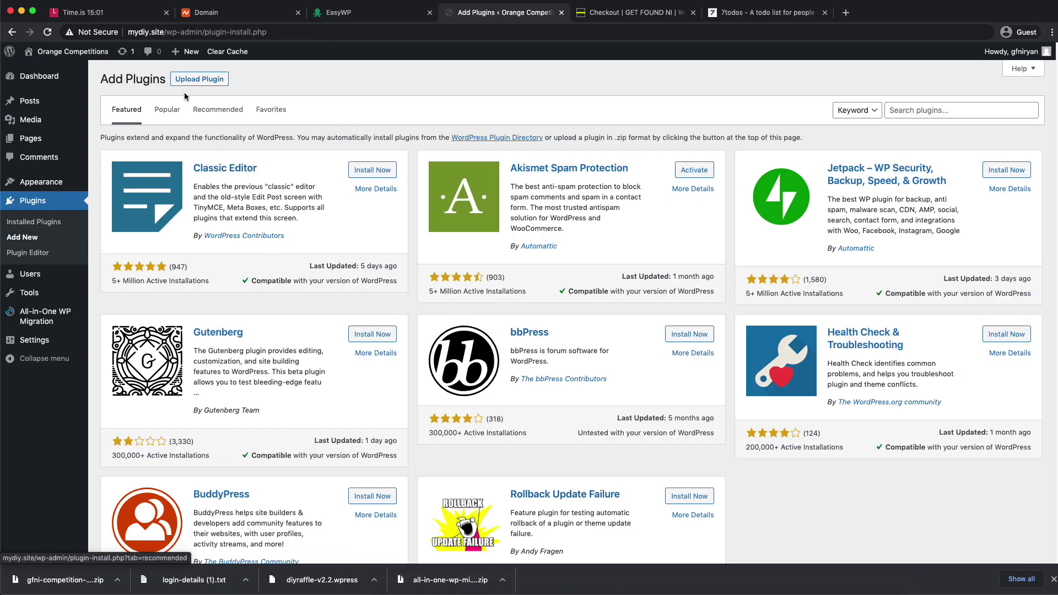
left_click(199, 78)
left_click_drag(457, 586, 489, 179)
left_click(650, 180)
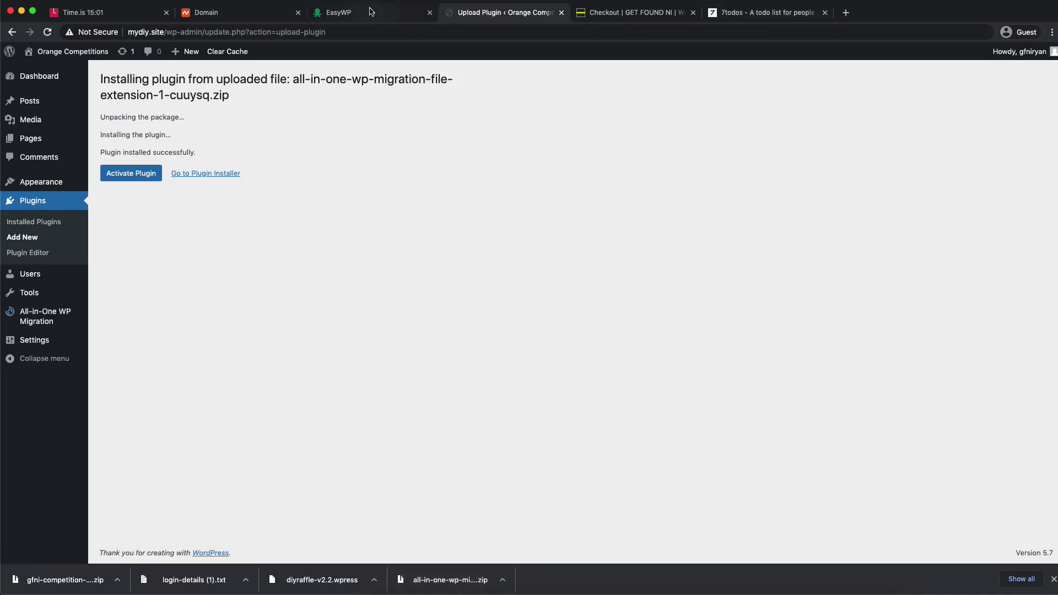
left_click(629, 15)
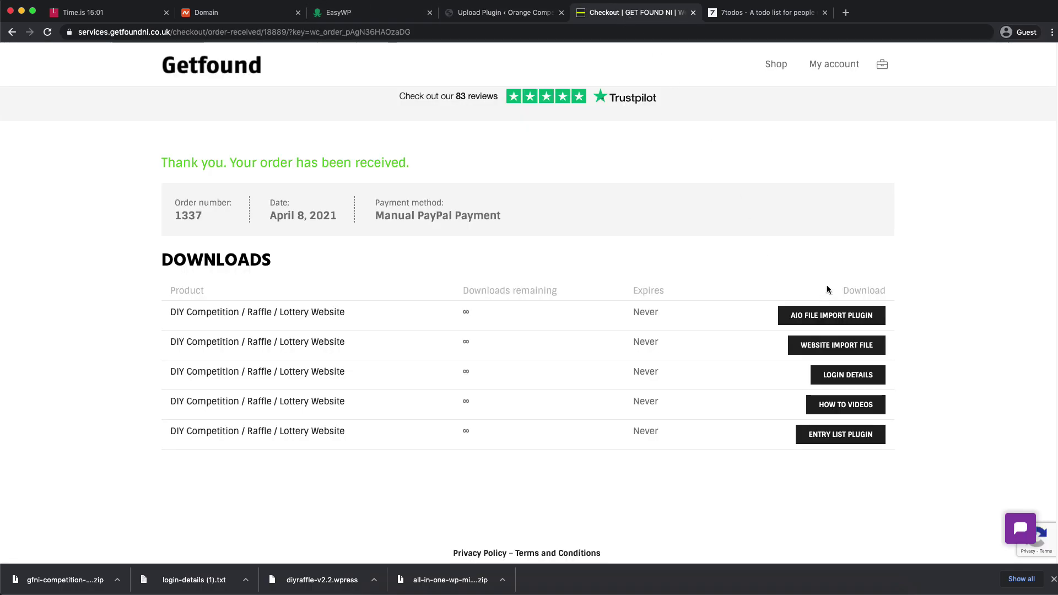
left_click(496, 13)
left_click(151, 171)
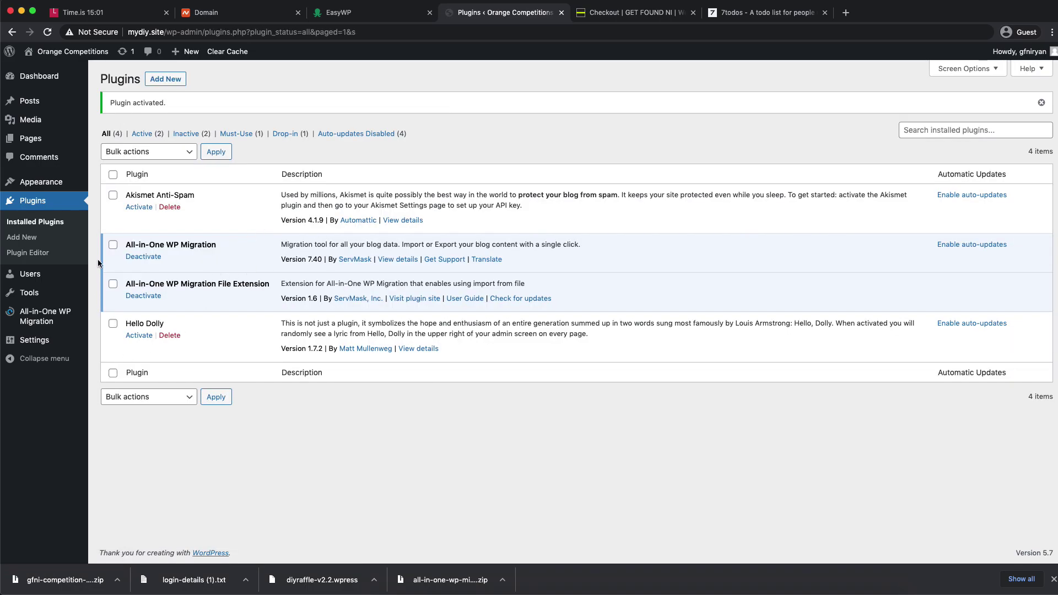
mouse_move(34, 317)
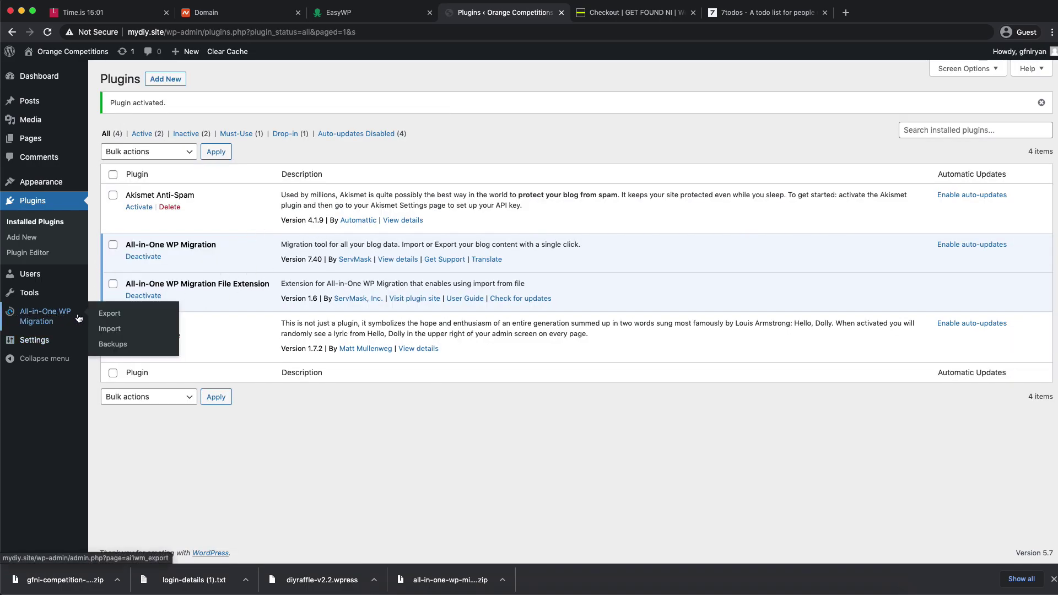
- Drop diyraffle-v2.2.wpress into the All-in-One WP Migration Import area and follow its progress
left_click(120, 330)
mouse_move(294, 583)
left_mouse_down()
mouse_move(325, 583)
mouse_move(326, 504)
mouse_move(285, 380)
mouse_move(287, 588)
left_mouse_up()
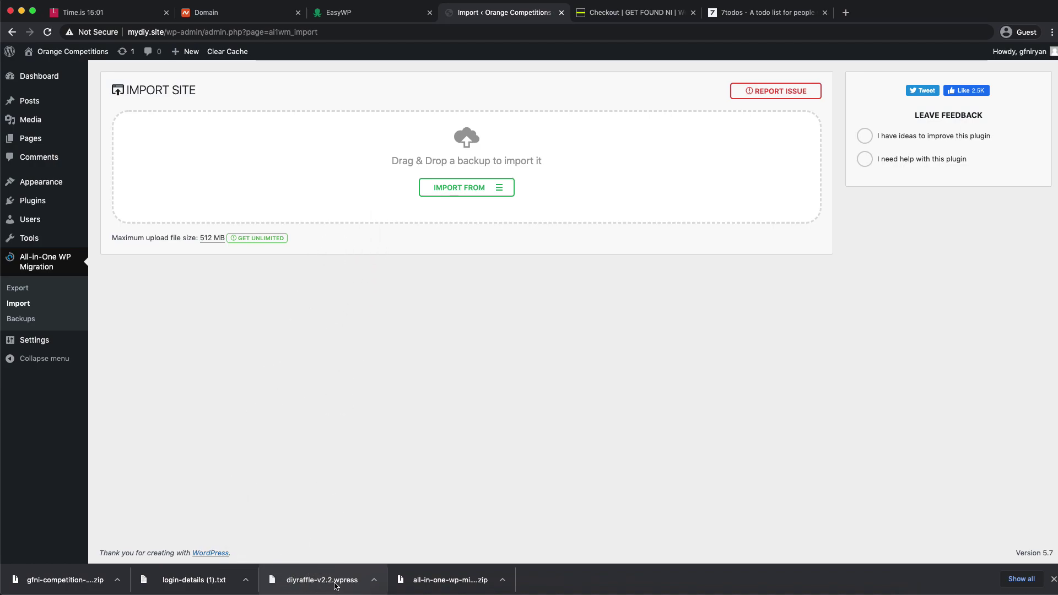
left_click_drag(342, 586, 316, 167)
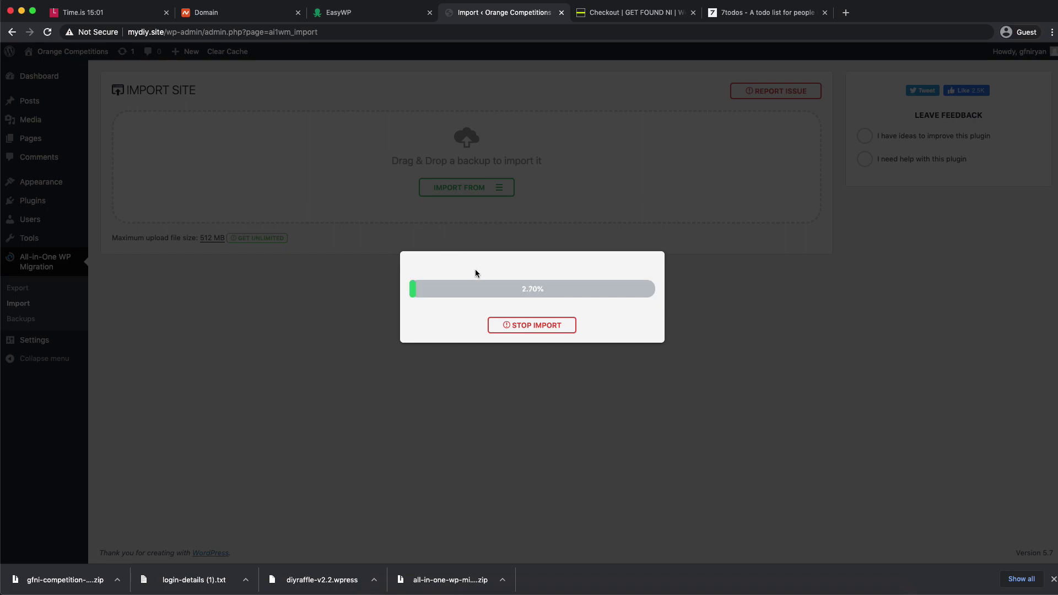
left_click(56, 7)
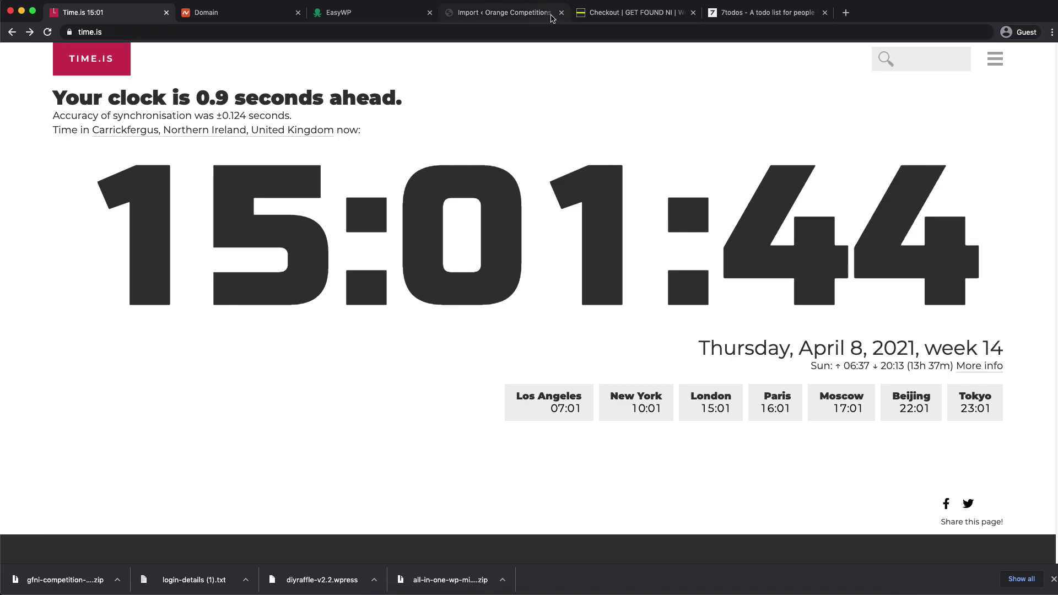
left_click(487, 15)
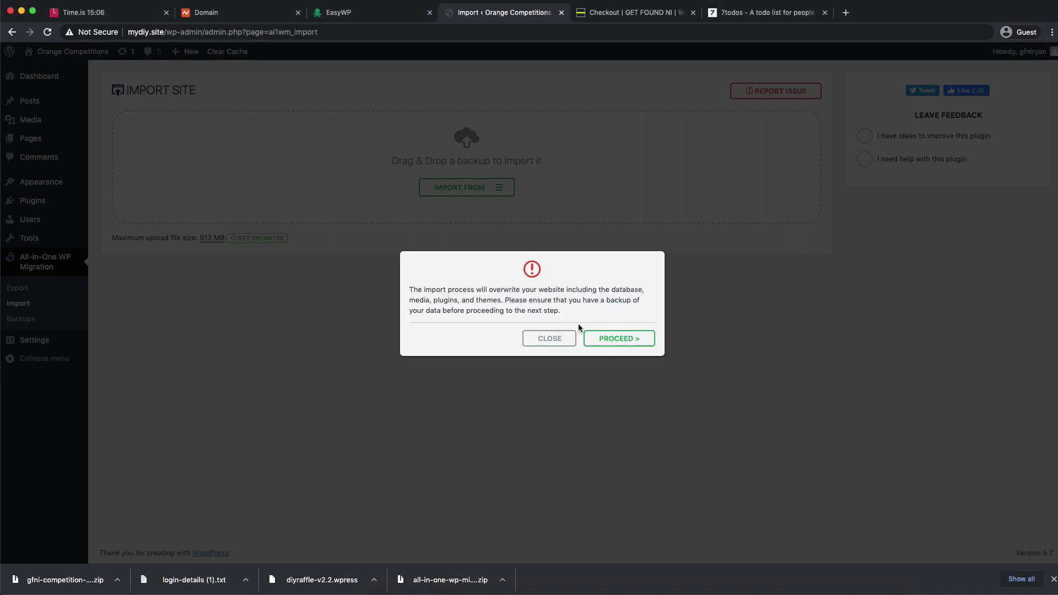
- Approve overwriting the site with the DIYRAFFLE backup, then dismiss the success message after import
left_click(621, 338)
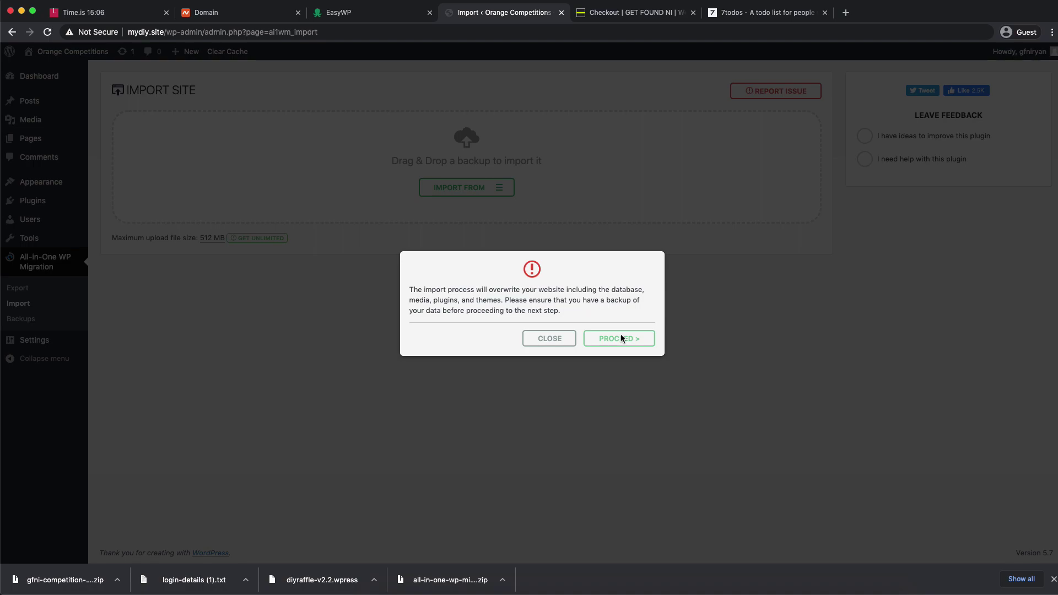
left_click(620, 339)
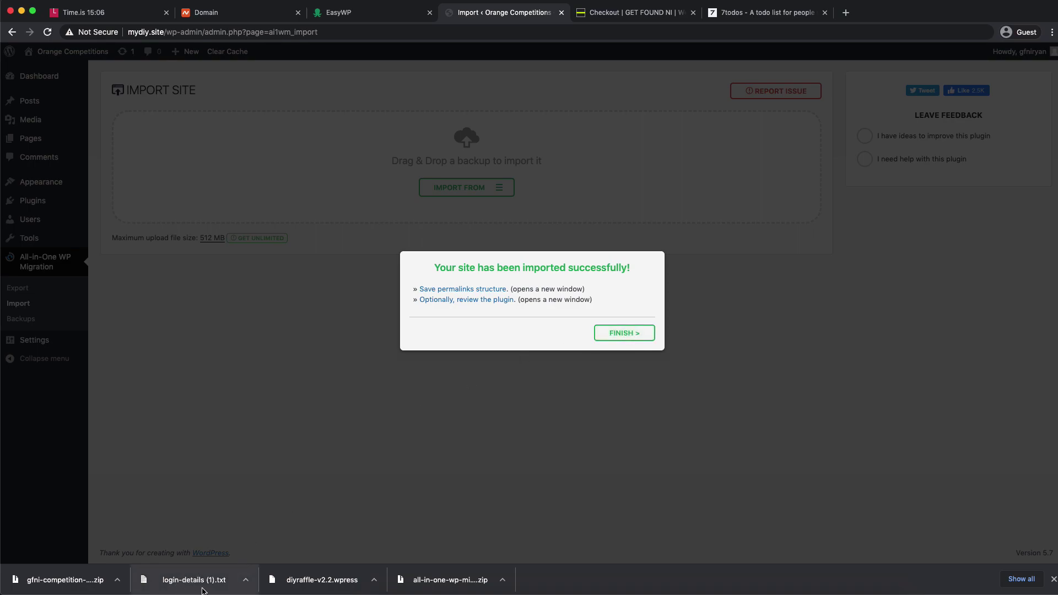
left_click(613, 17)
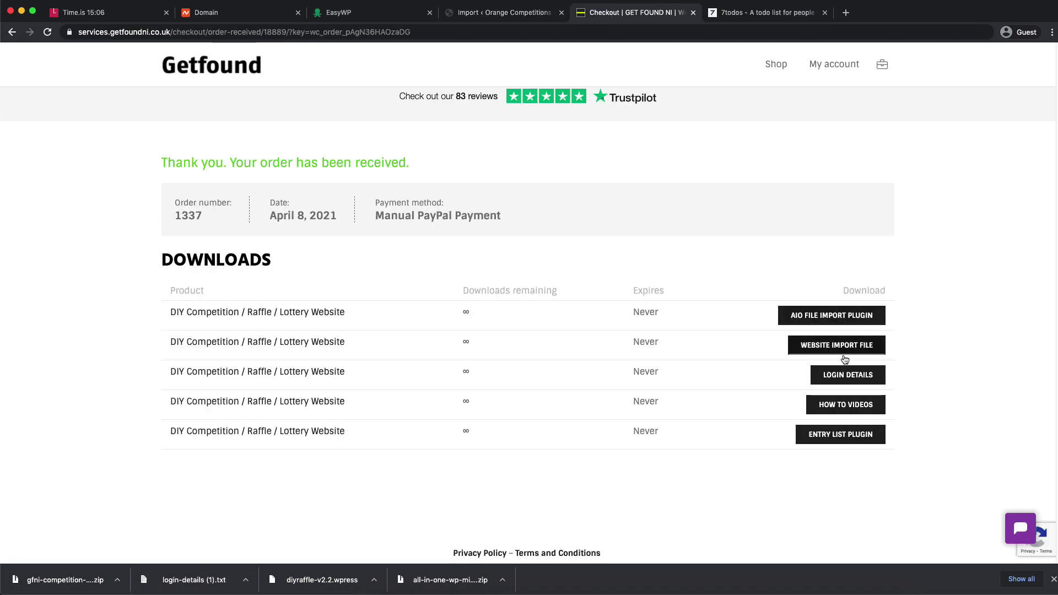
left_click(487, 20)
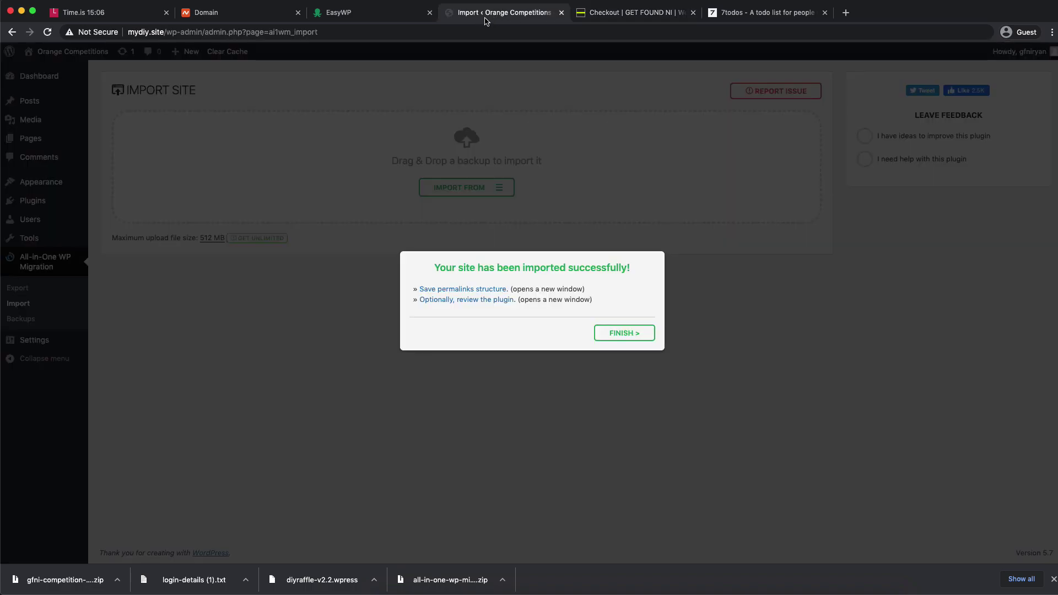
left_click(624, 334)
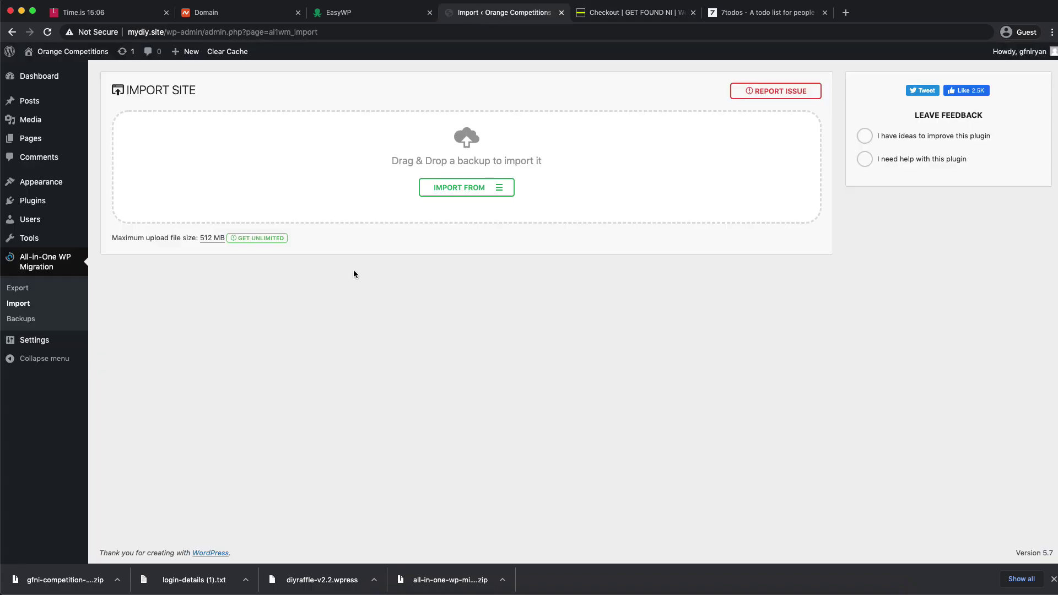
- Reload the admin and submit the username and password copied from login-details.txt
left_click(54, 34)
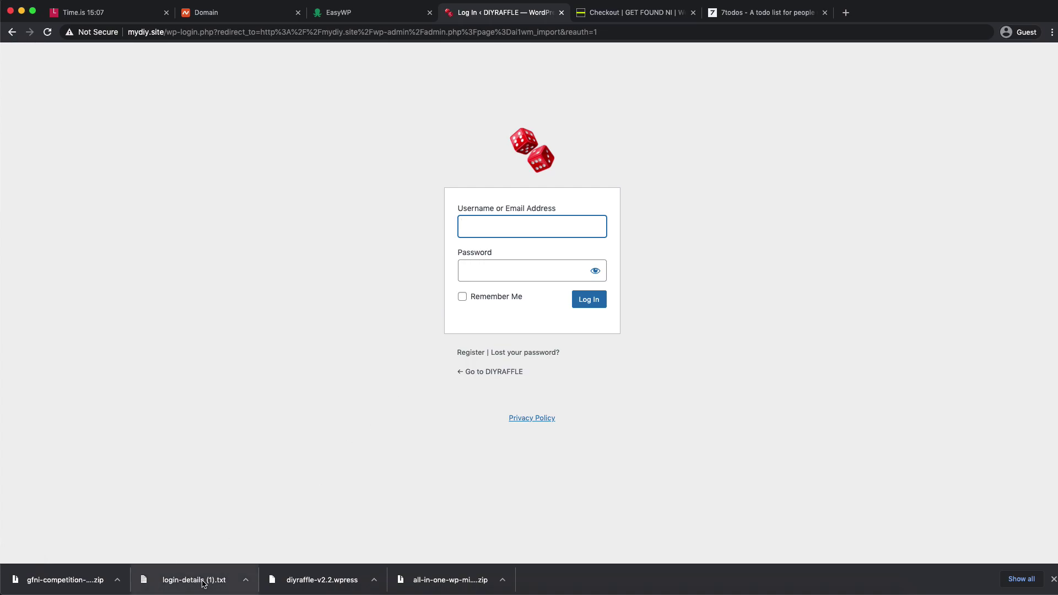
left_click(194, 579)
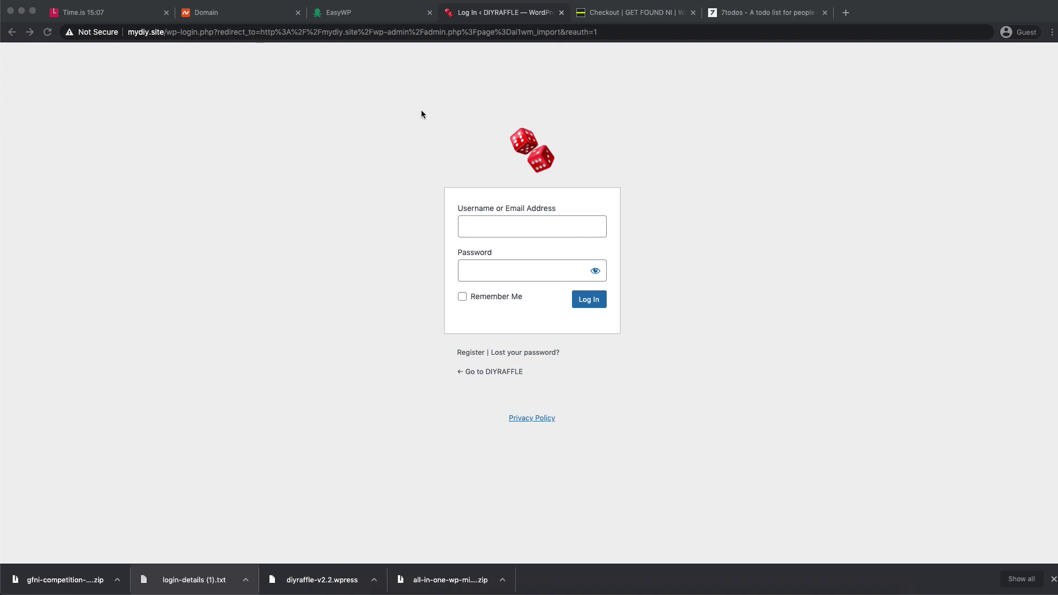
left_click(504, 231)
type("deleteme")
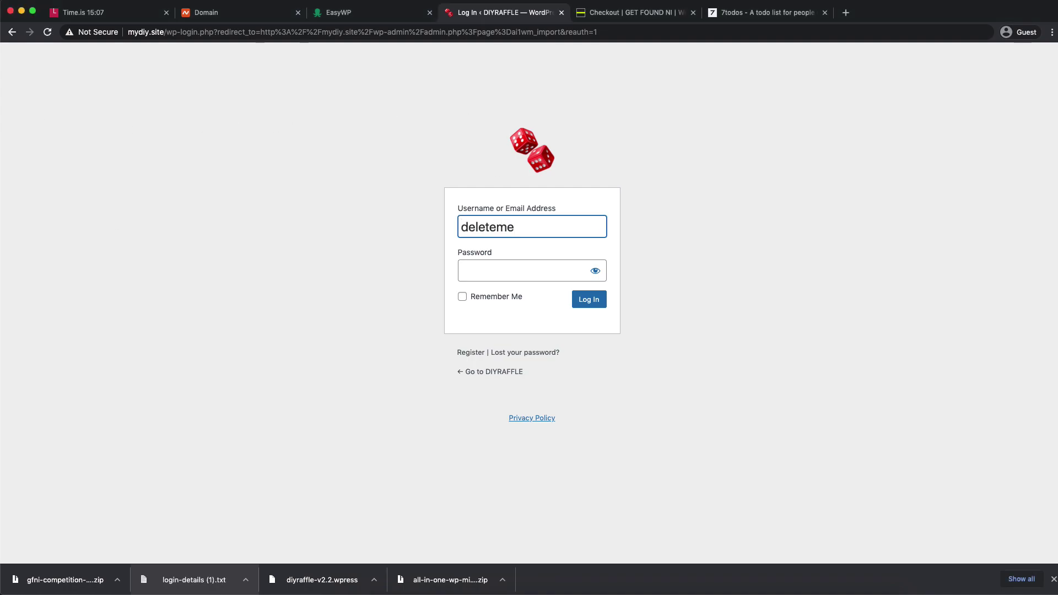
key("super+Tab")
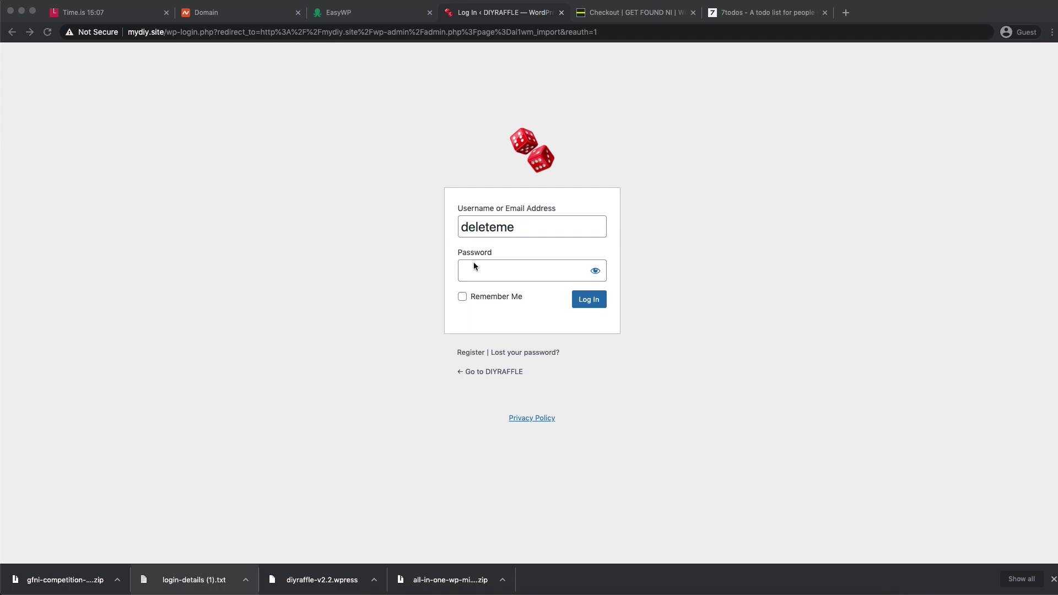
left_click(473, 267)
key("super+v")
left_click(590, 302)
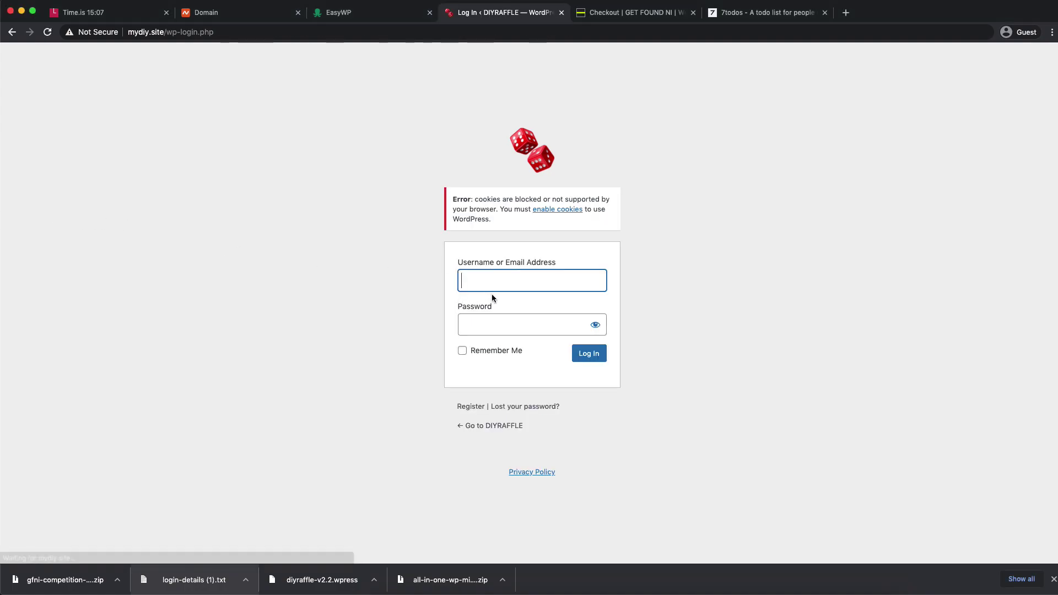
- Re-enter the password and username after the cookies error and log in again
left_click(491, 324)
key("super+v")
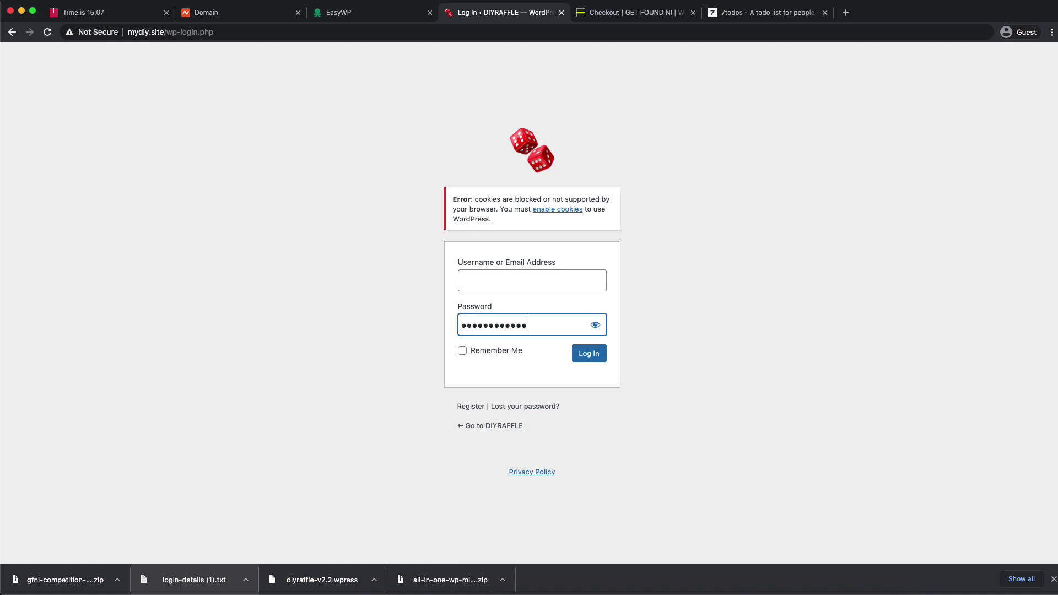
key("super+Tab")
left_click(473, 284)
type("deleteme")
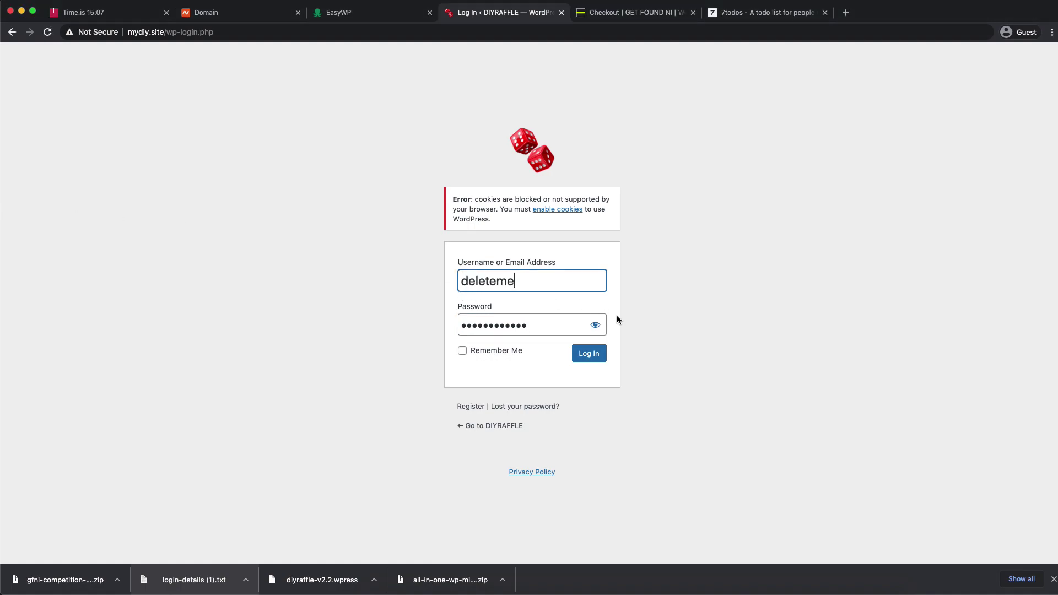
left_click(595, 355)
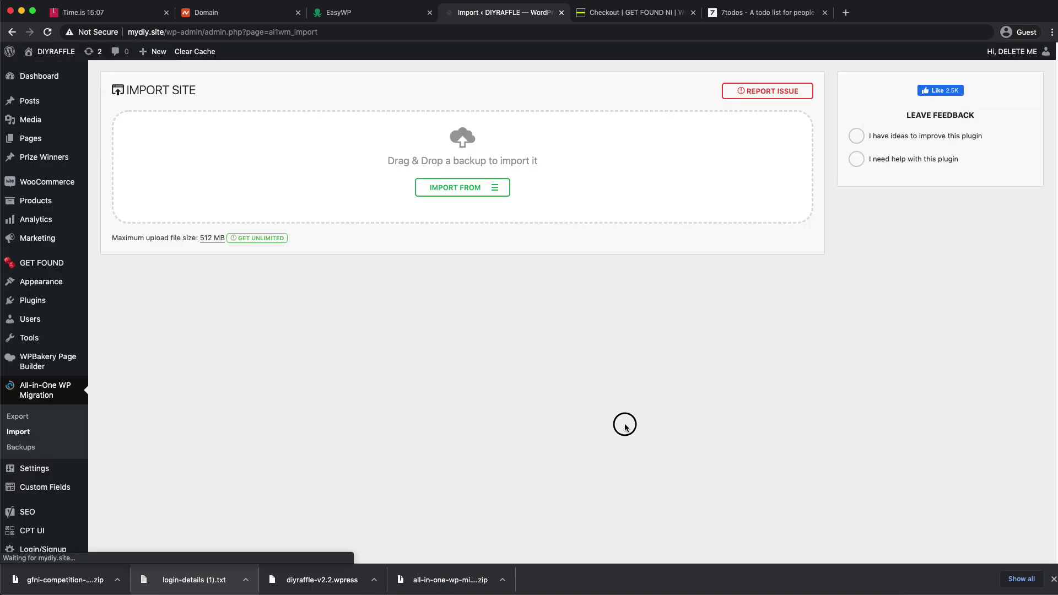
- Open the live DIYRAFFLE site in a new tab and review the iPhone 11 Pro Max competition page
mouse_move(42, 79)
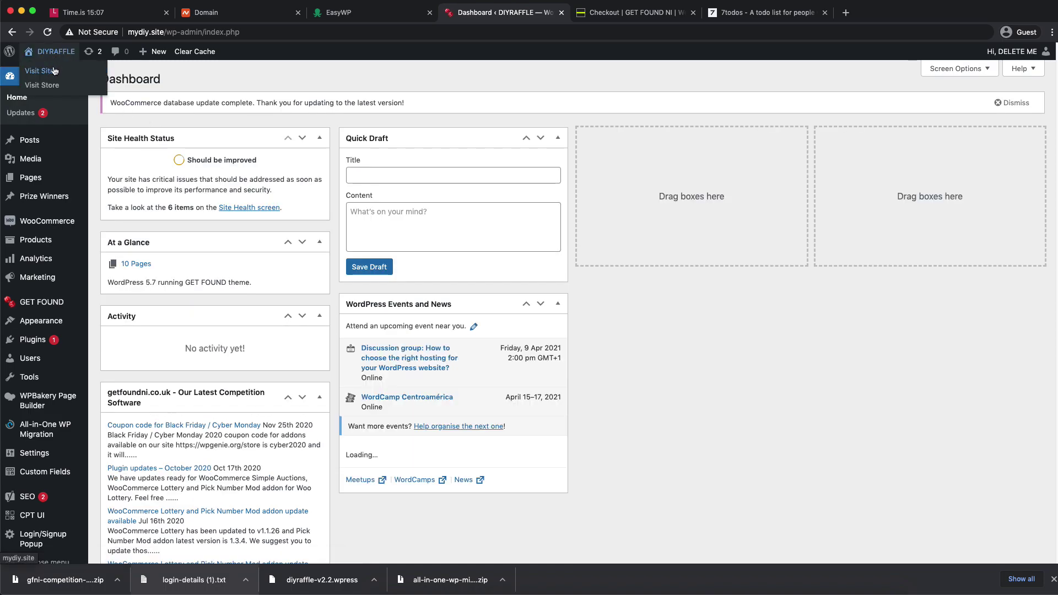
right_click(51, 71)
left_click(83, 74)
left_click(605, 13)
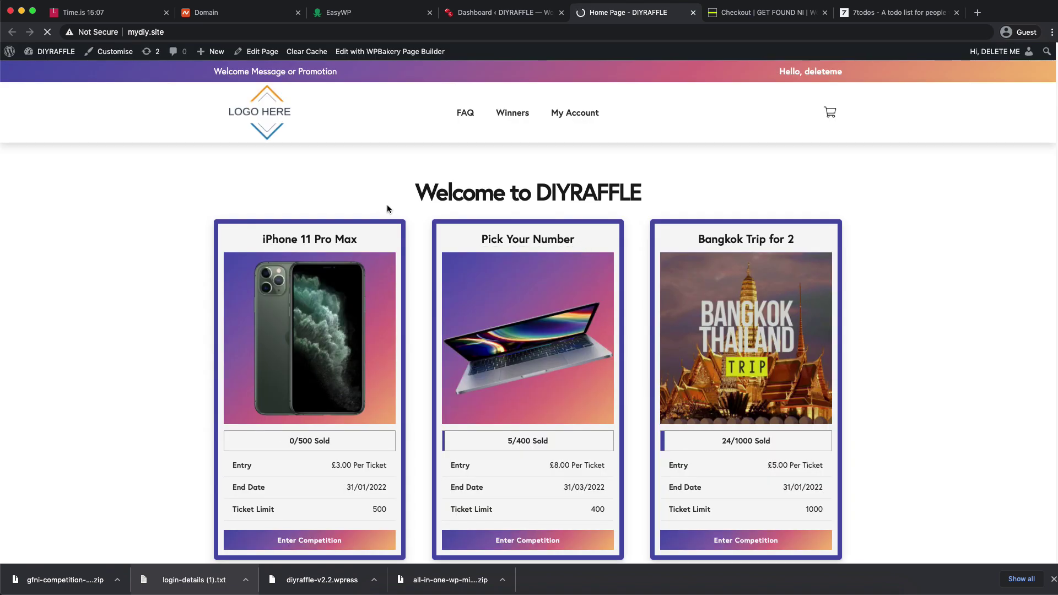
scroll(209, 162, "down", 20)
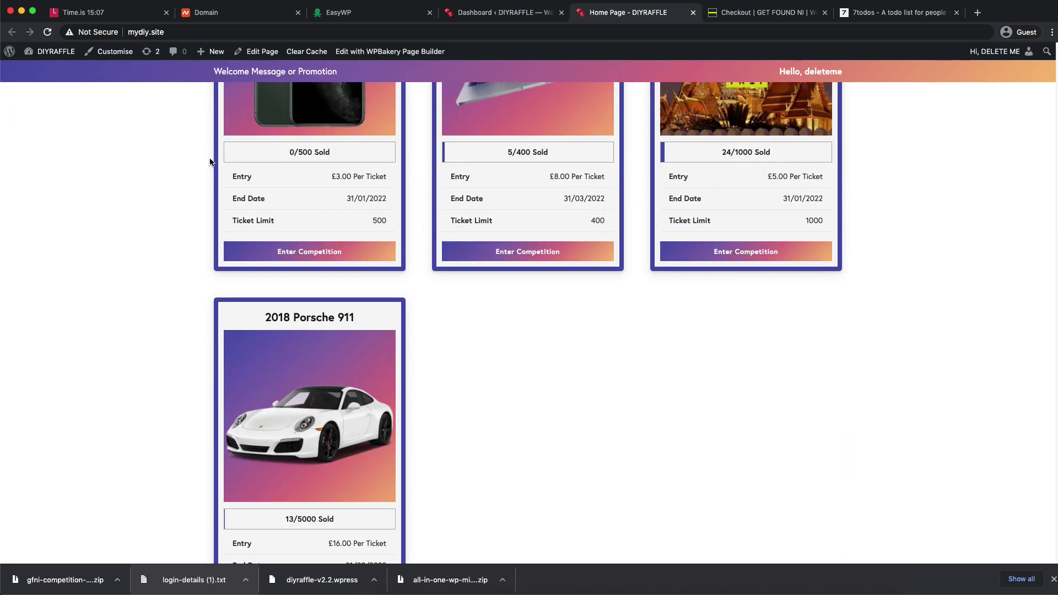
scroll(210, 161, "up", 20)
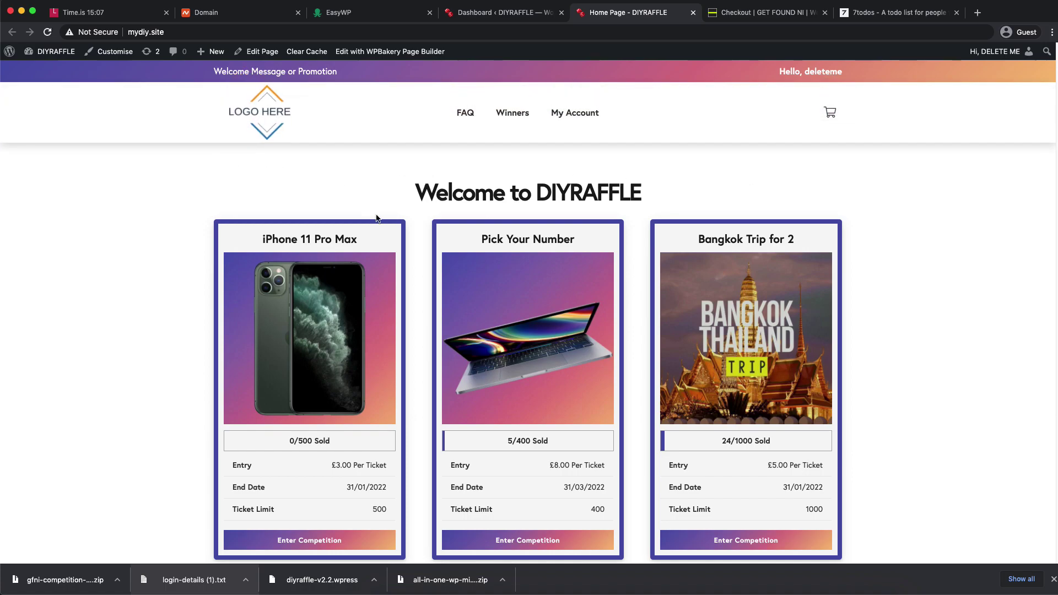
left_click(330, 334)
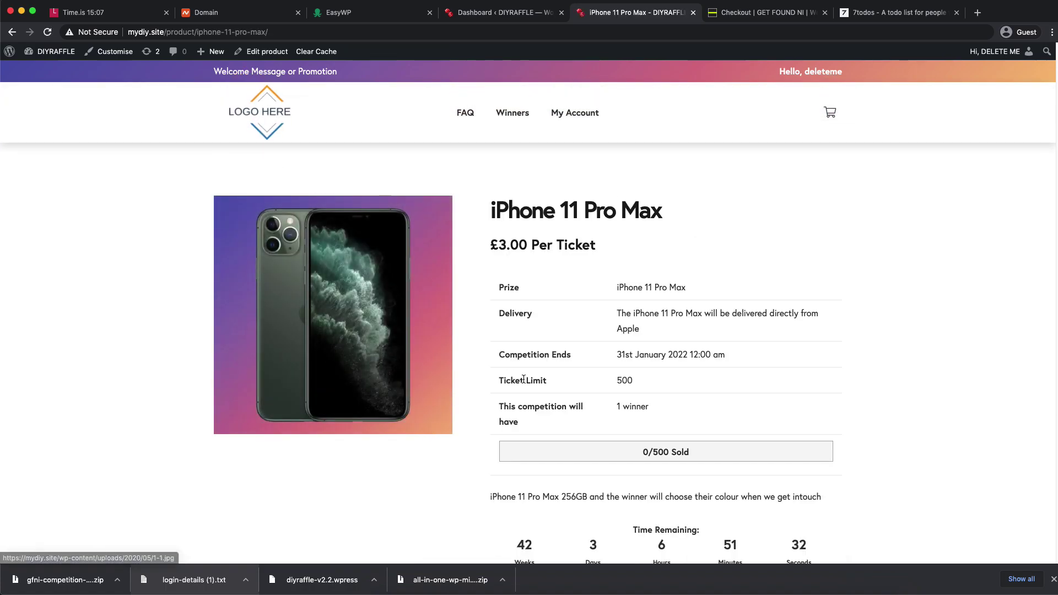
scroll(523, 377, "down", 20)
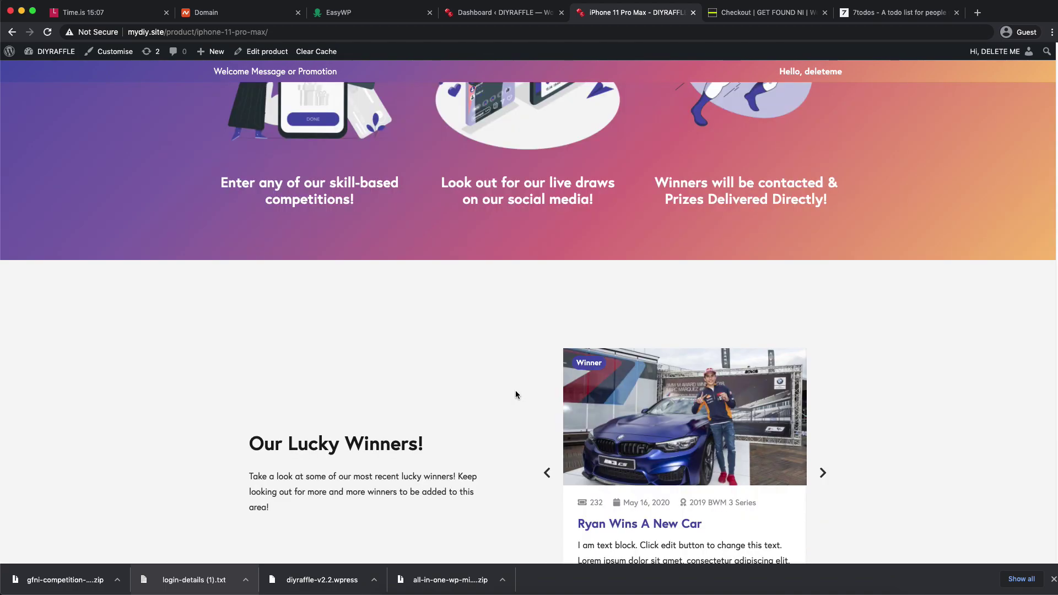
scroll(516, 392, "down", 5)
scroll(516, 392, "up", 20)
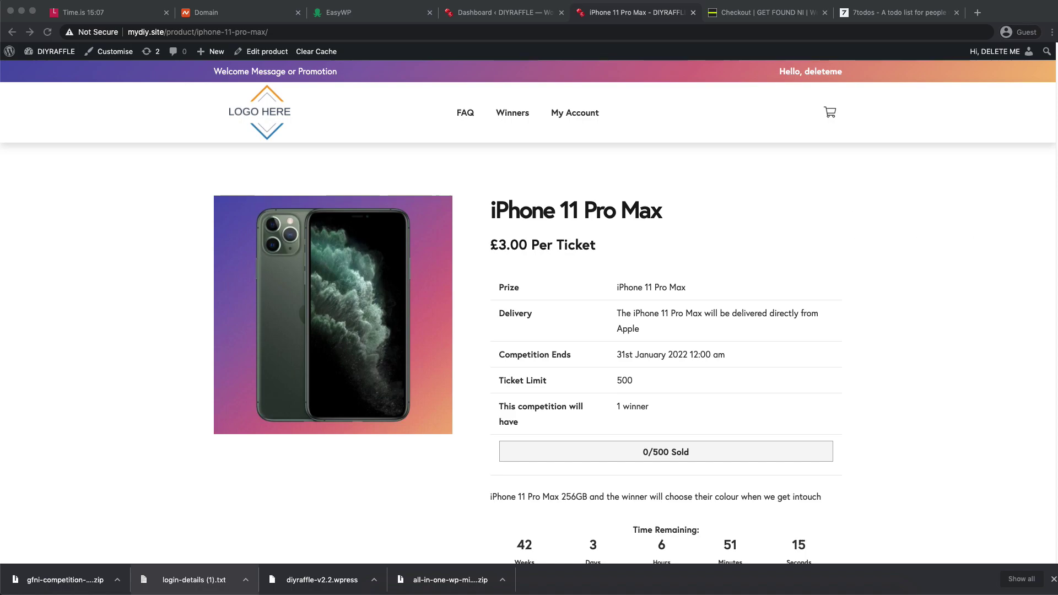
- Load the copied logodix.com logo image address in a new tab
key("super+t")
type("https://logodix.com/logo/880636.png")
key("Return")
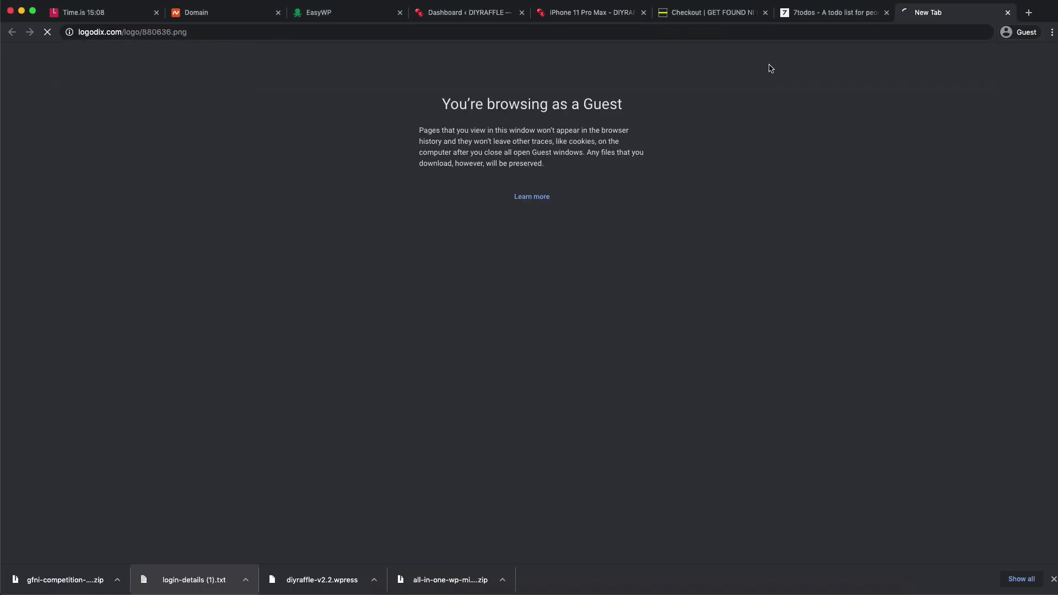
- Save the orange Ubuntu logo image as 880636 (1).png, then go back to the DIYRAFFLE dashboard tab
right_click(608, 203)
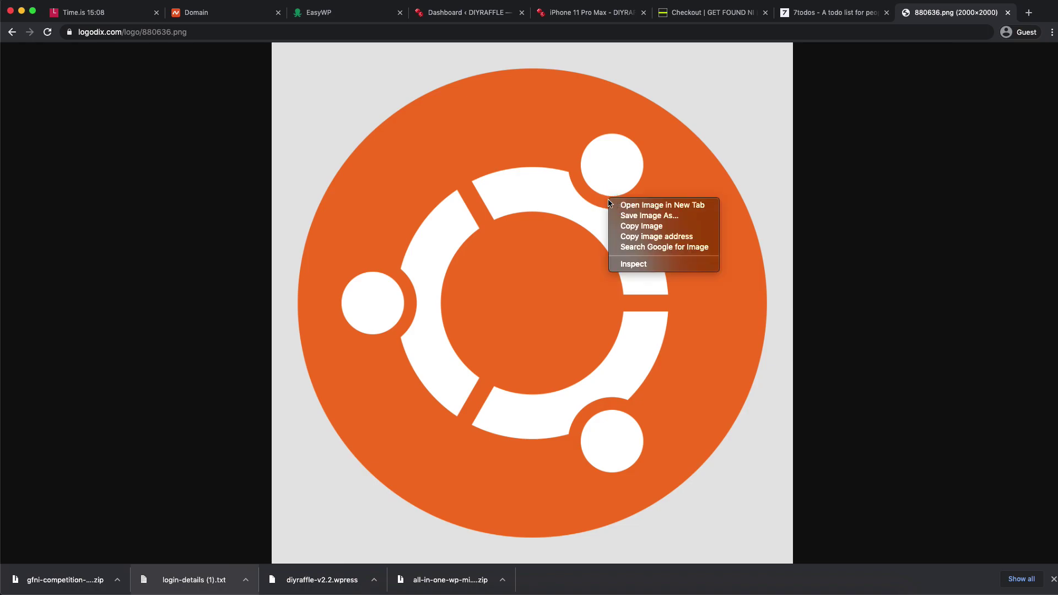
left_click(694, 217)
left_click(738, 274)
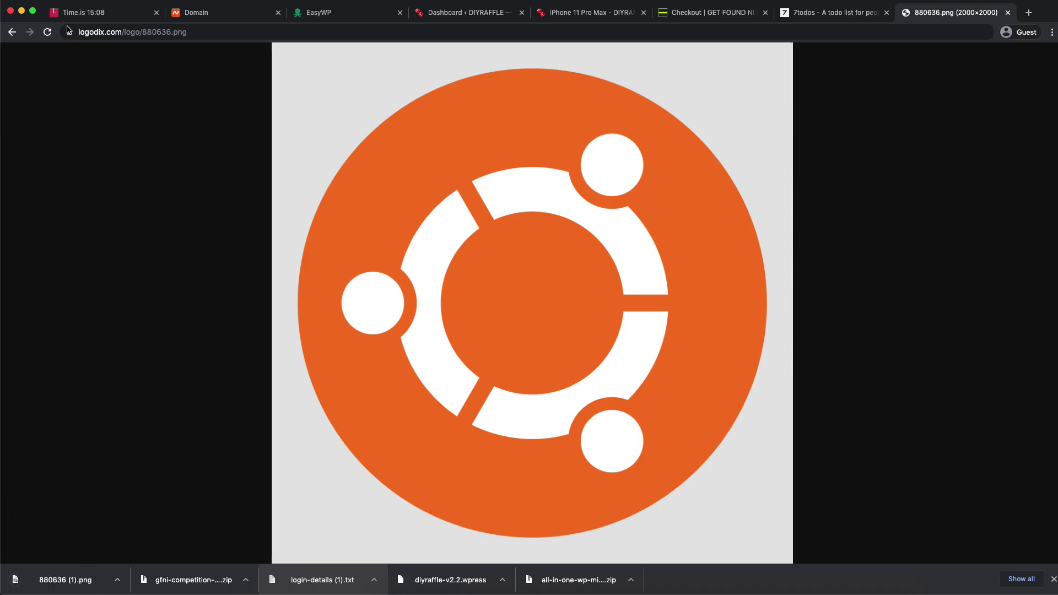
left_click(330, 15)
left_click(452, 16)
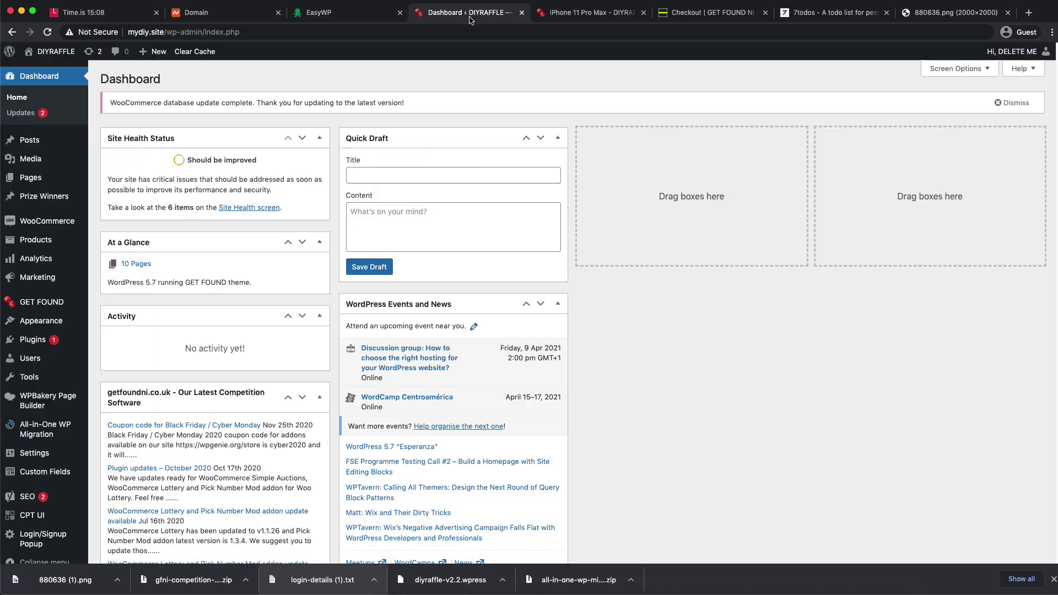
- Use Screen Options to hide all eight dashboard boxes, from Site Health Status to WordPress Events and News
left_click(609, 13)
left_click(468, 13)
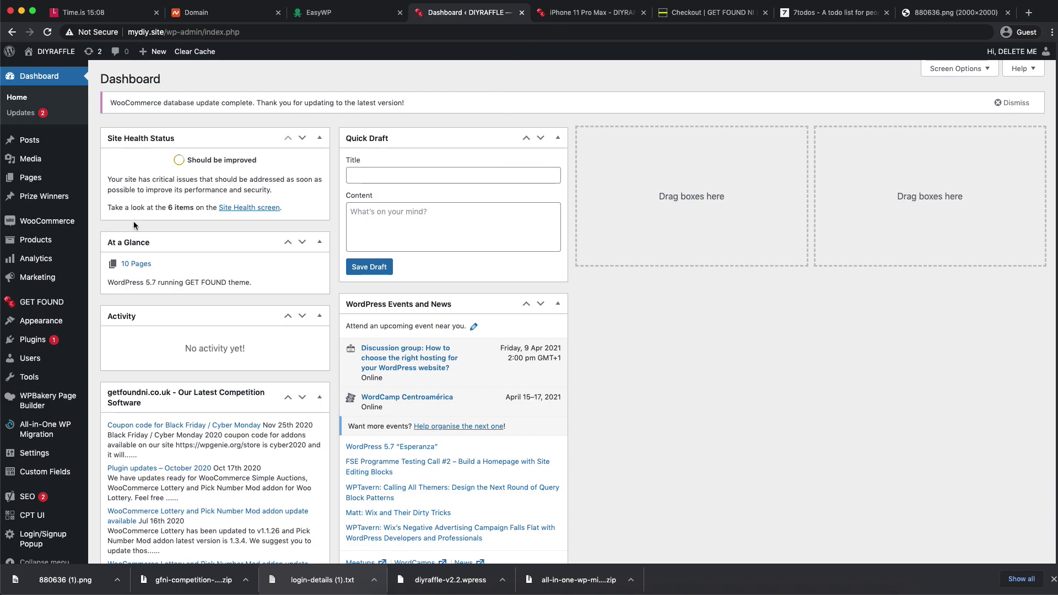
left_click(959, 69)
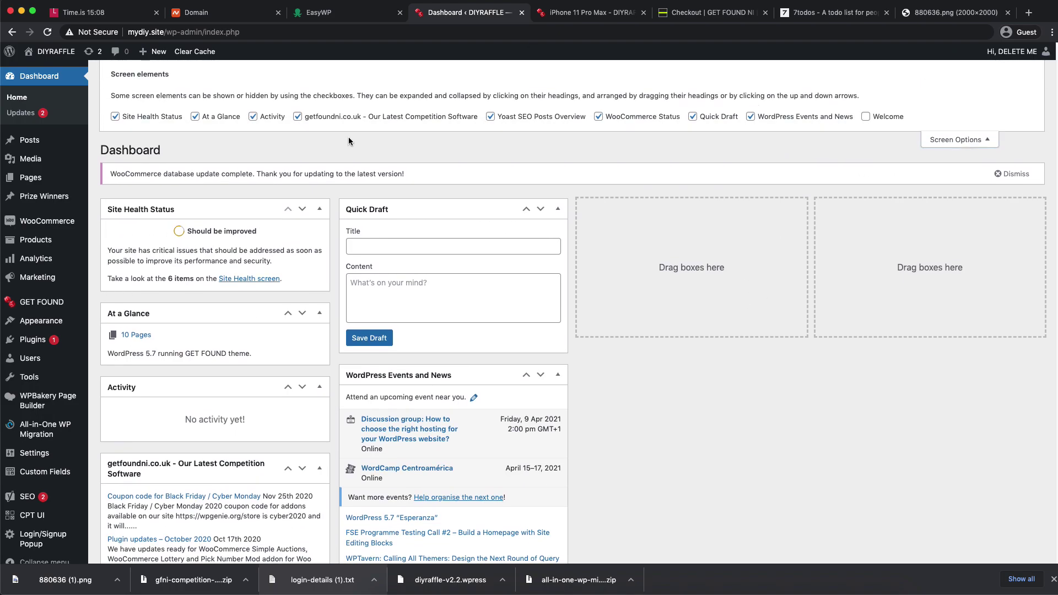
left_click(146, 118)
left_click(220, 117)
left_click(276, 117)
left_click(328, 117)
left_click(524, 116)
left_click(639, 117)
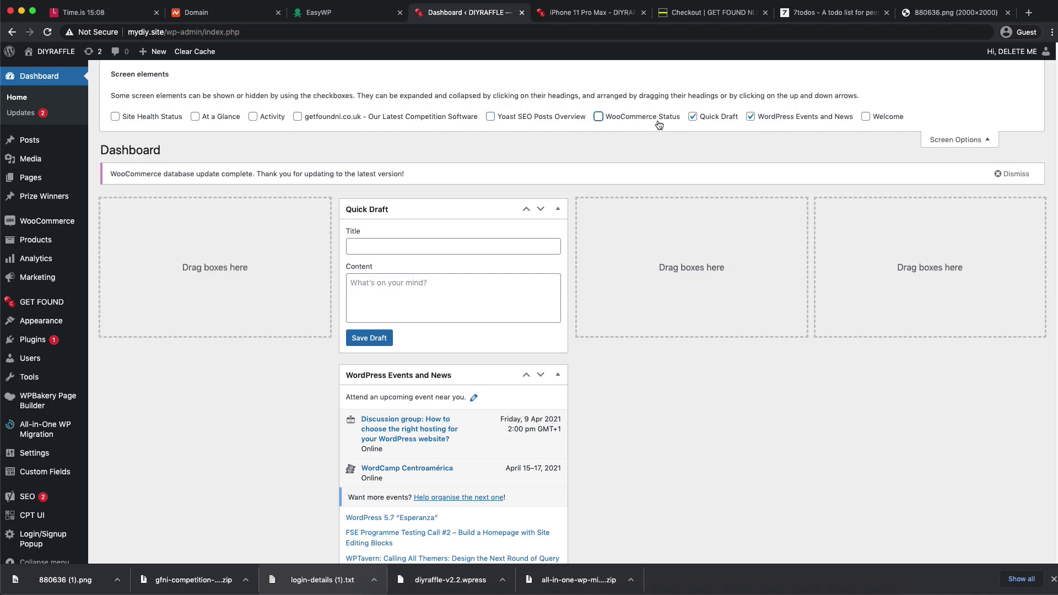
left_click(716, 117)
left_click(804, 117)
- Dismiss the WooCommerce database update notice and go to GET FOUND Theme Options
left_click(955, 139)
left_click(1012, 104)
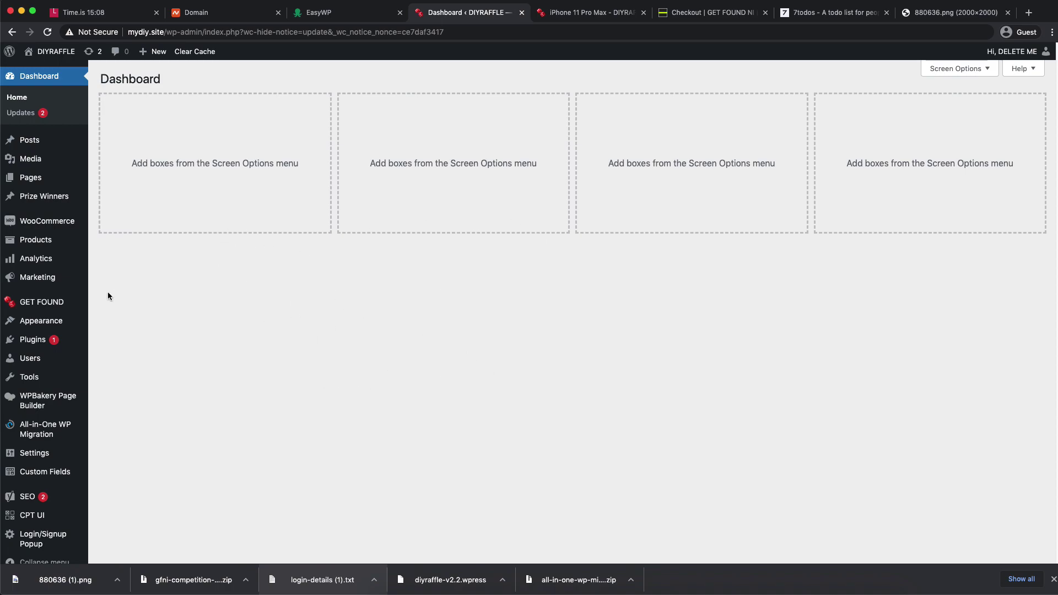
mouse_move(77, 302)
left_click(125, 304)
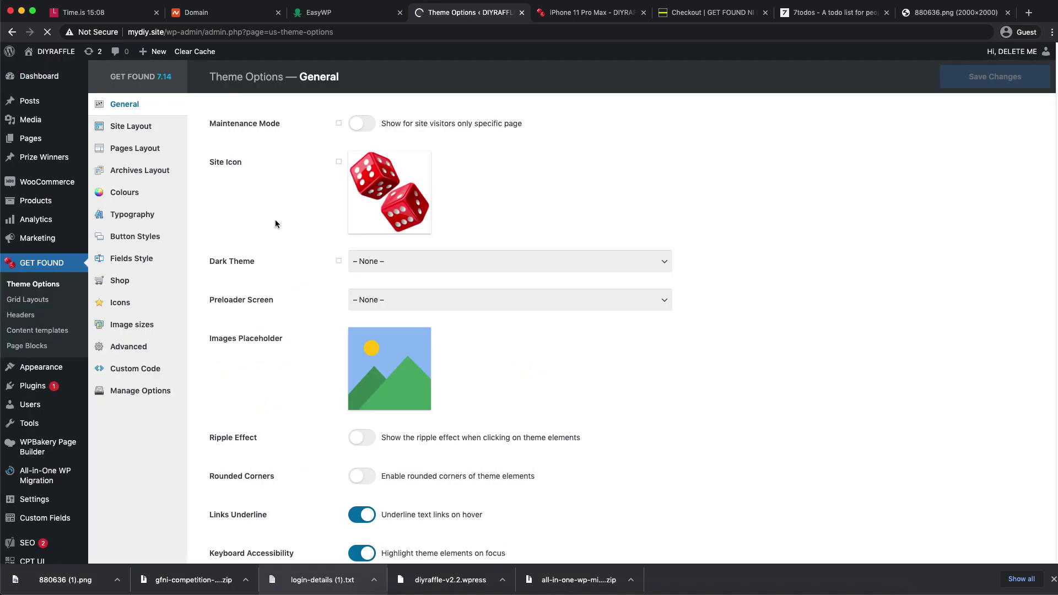
- Upload the downloaded 880636 (1).png logo to the media library
left_click(423, 167)
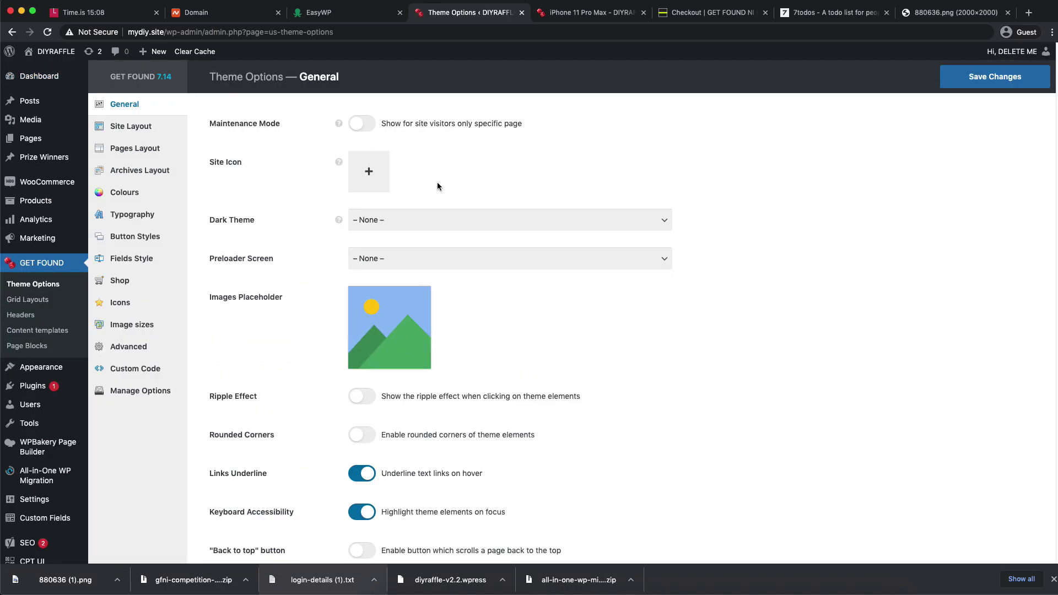
left_click(369, 171)
left_click_drag(77, 579, 363, 281)
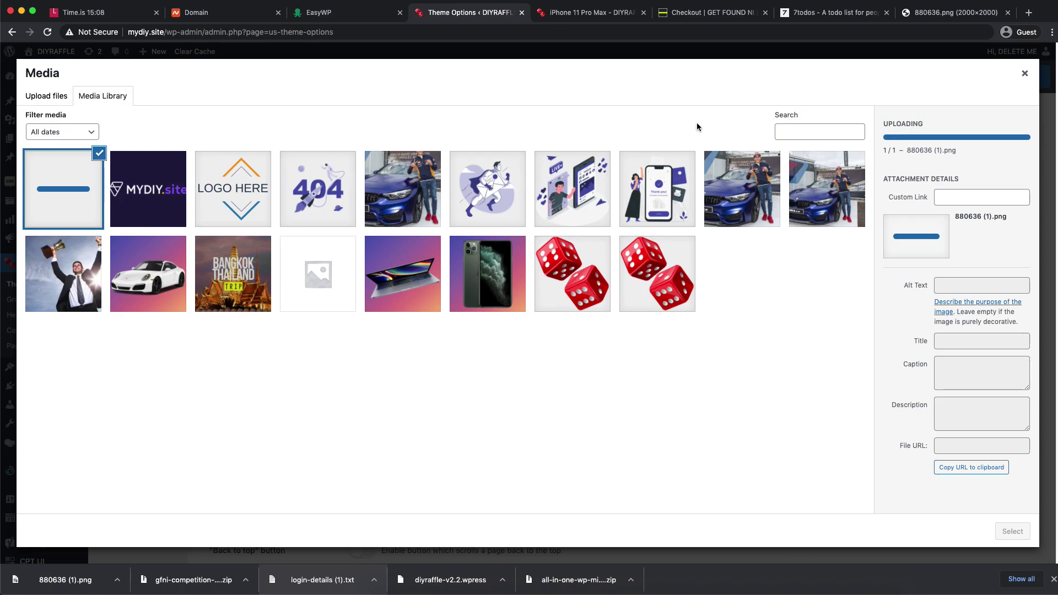
left_click(1025, 74)
left_click(1003, 76)
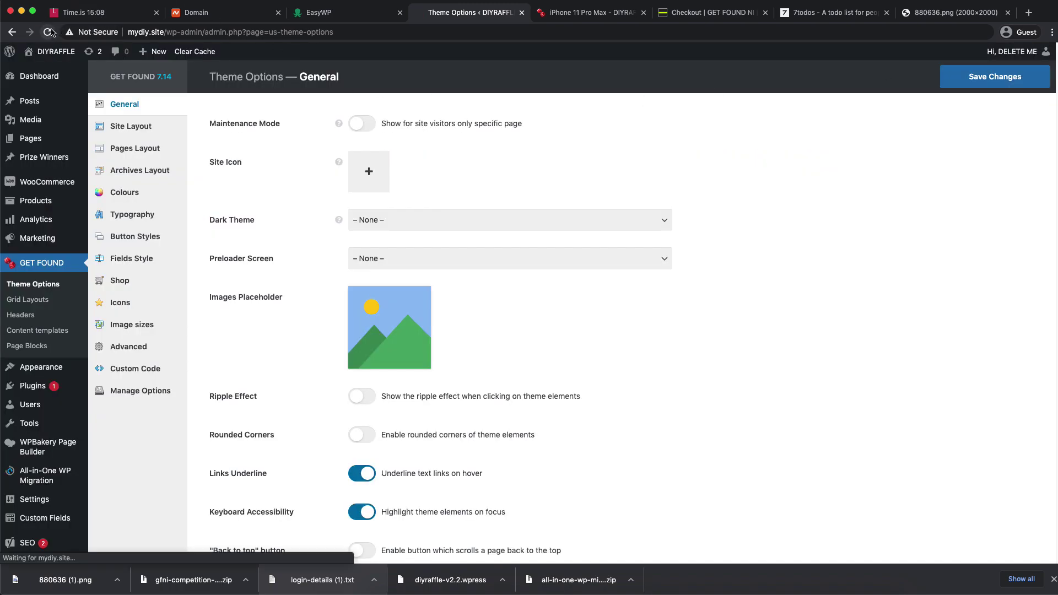
- Replace the dice site icon with the Ubuntu logo and save the theme options
left_click(417, 160)
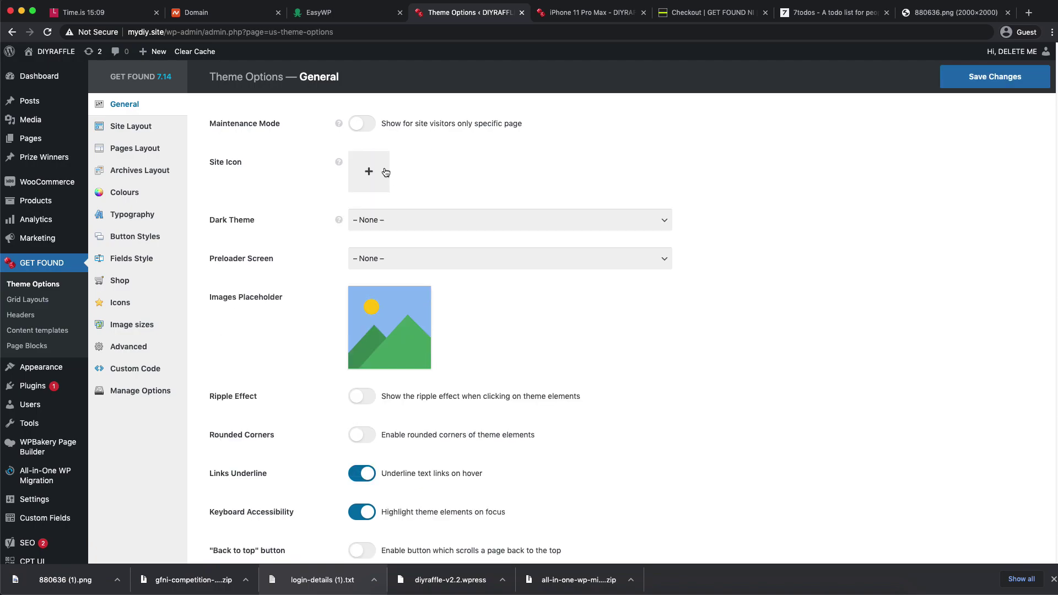
left_click(385, 173)
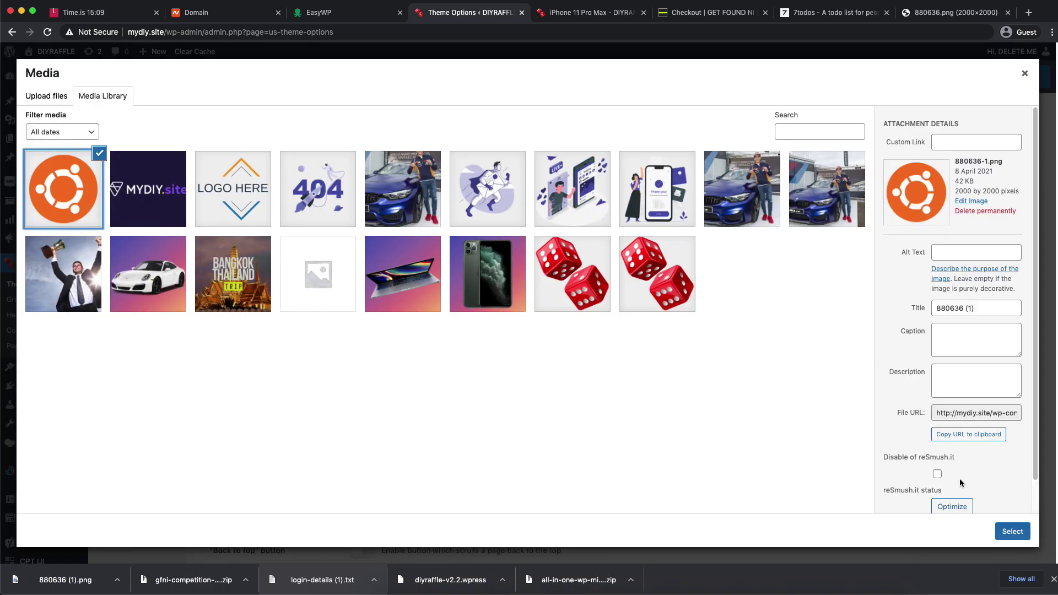
left_click(1013, 532)
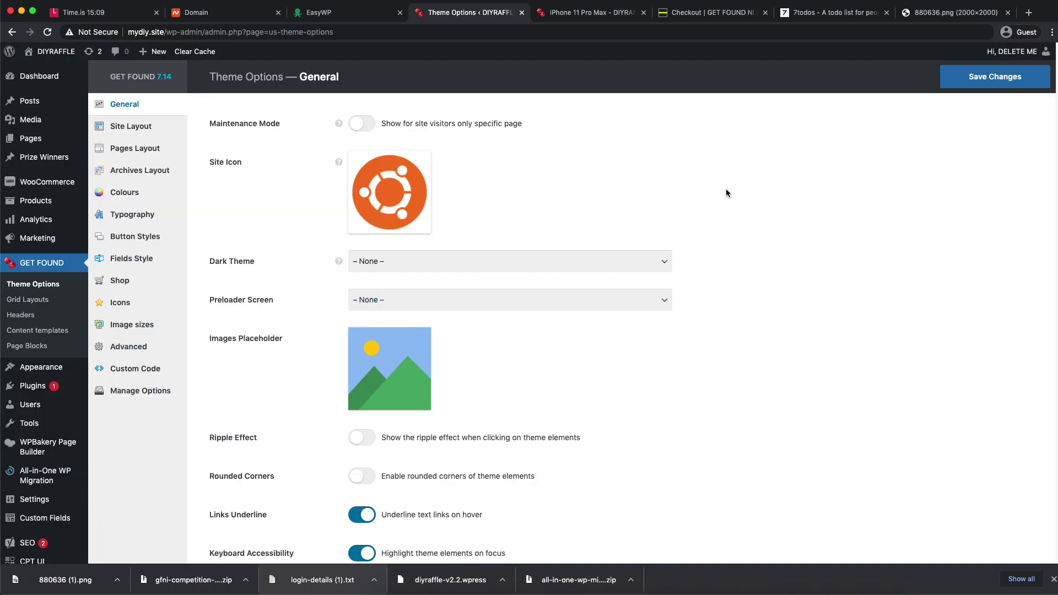
left_click(1014, 78)
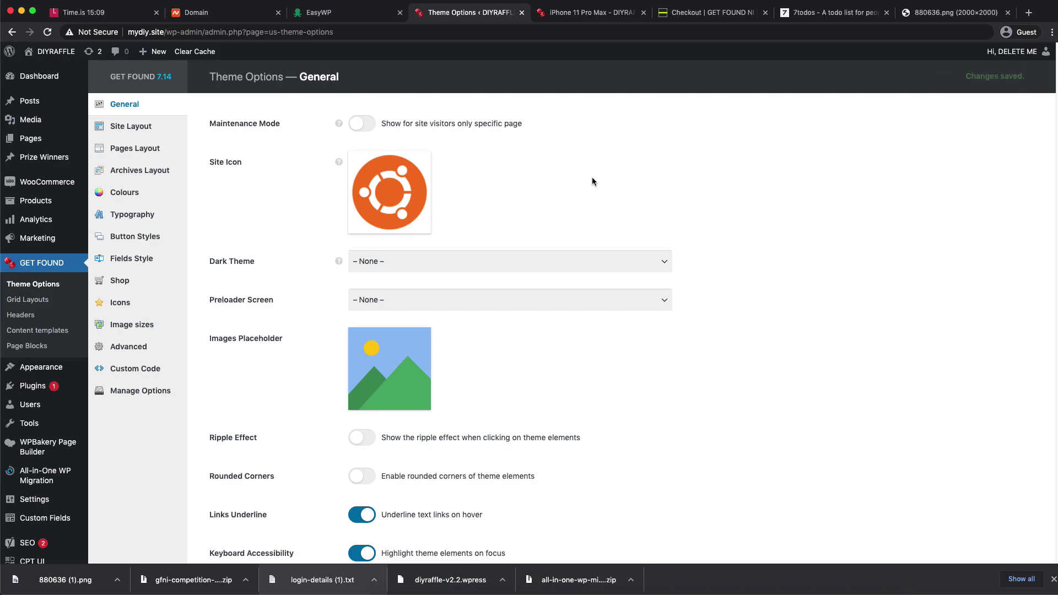
left_click(22, 315)
- Swap the Main header's logo image for the Ubuntu logo
left_click(134, 172)
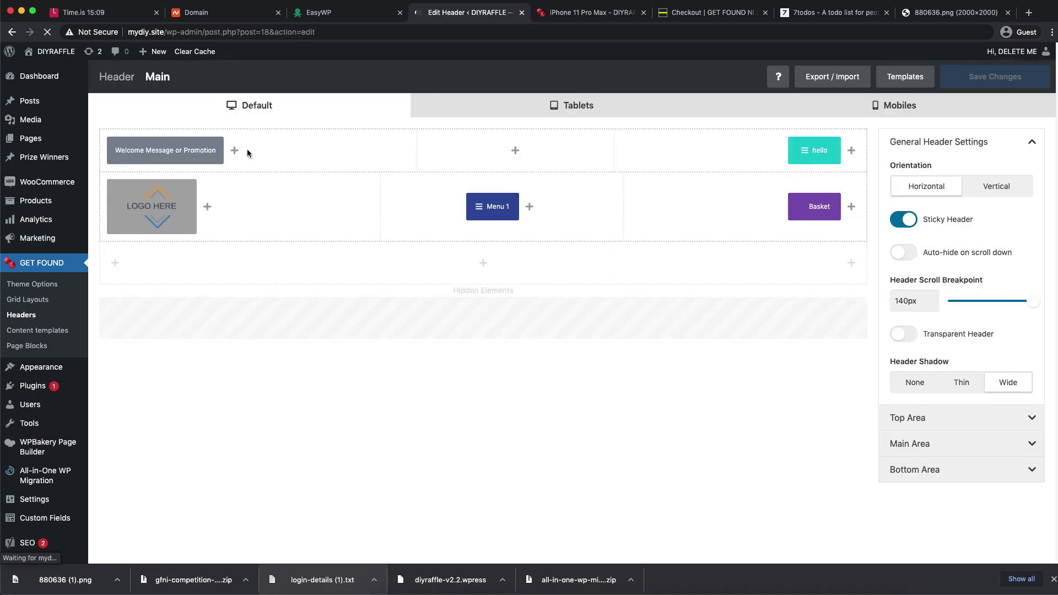
left_click(138, 207)
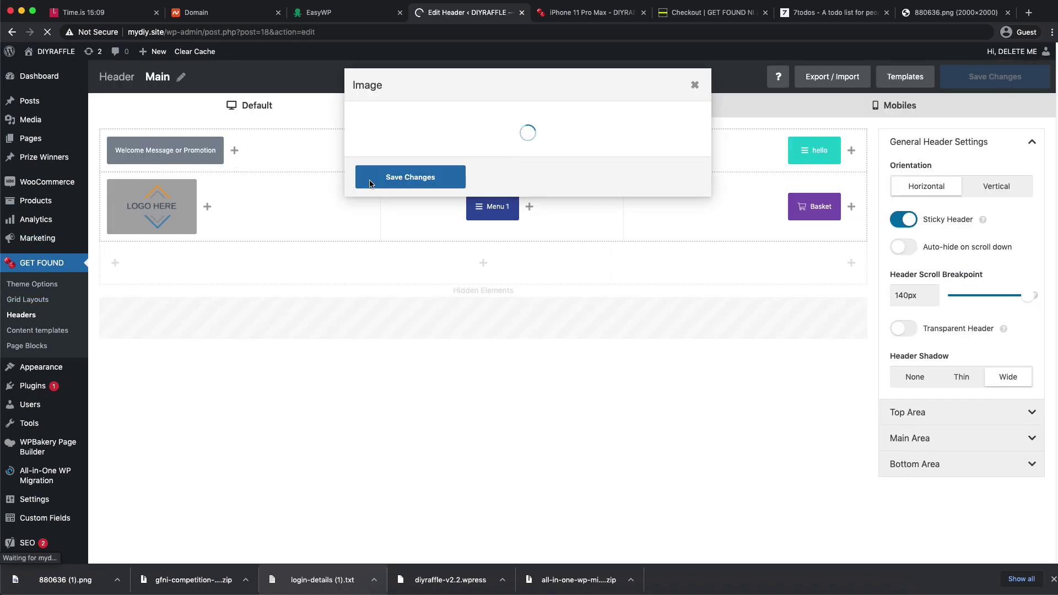
left_click(434, 147)
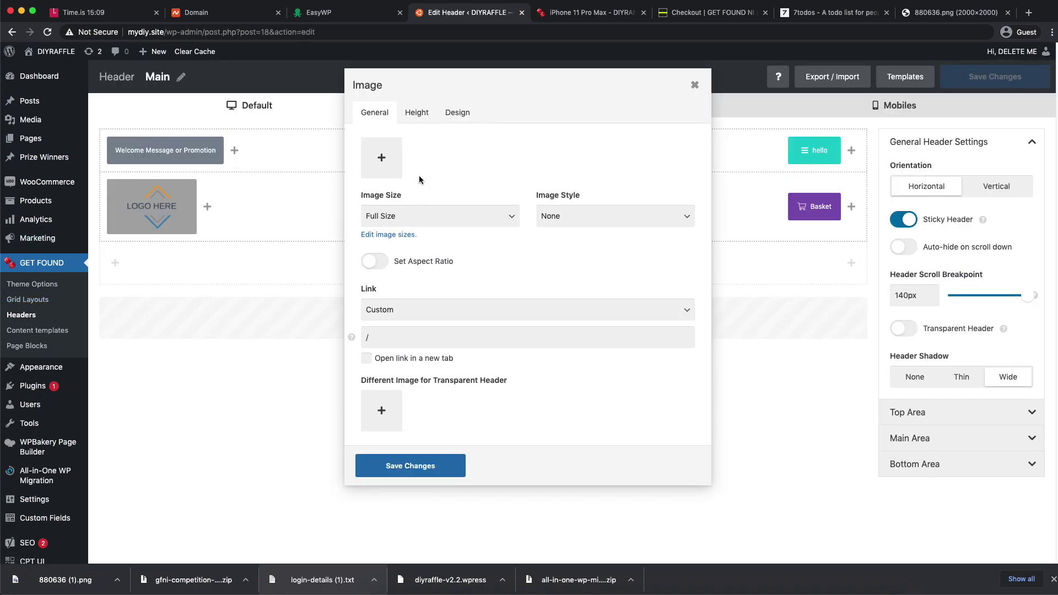
left_click(432, 177)
left_click(70, 180)
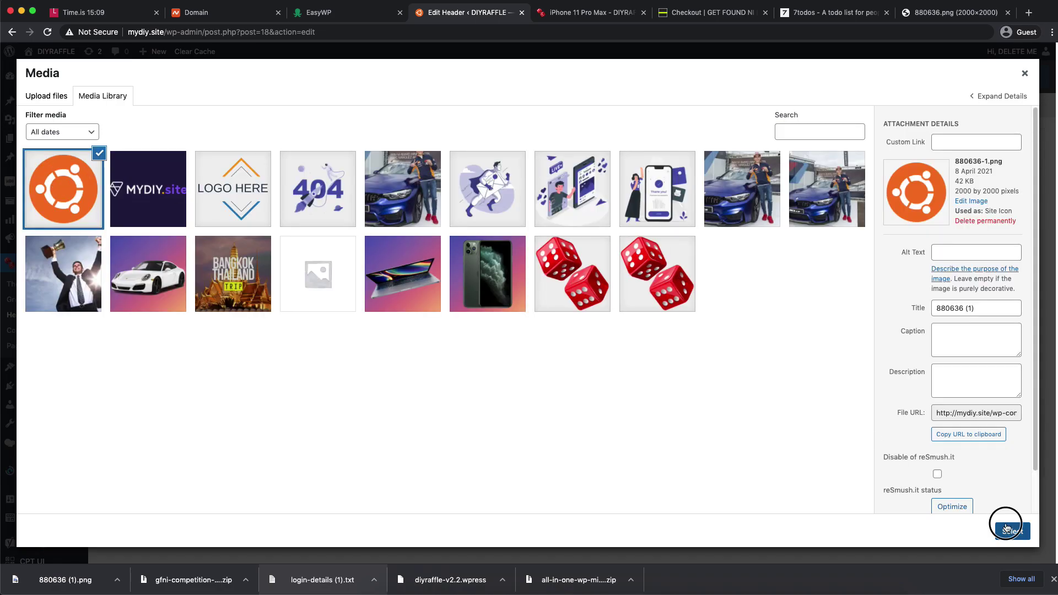
left_click(1012, 530)
left_click(433, 507)
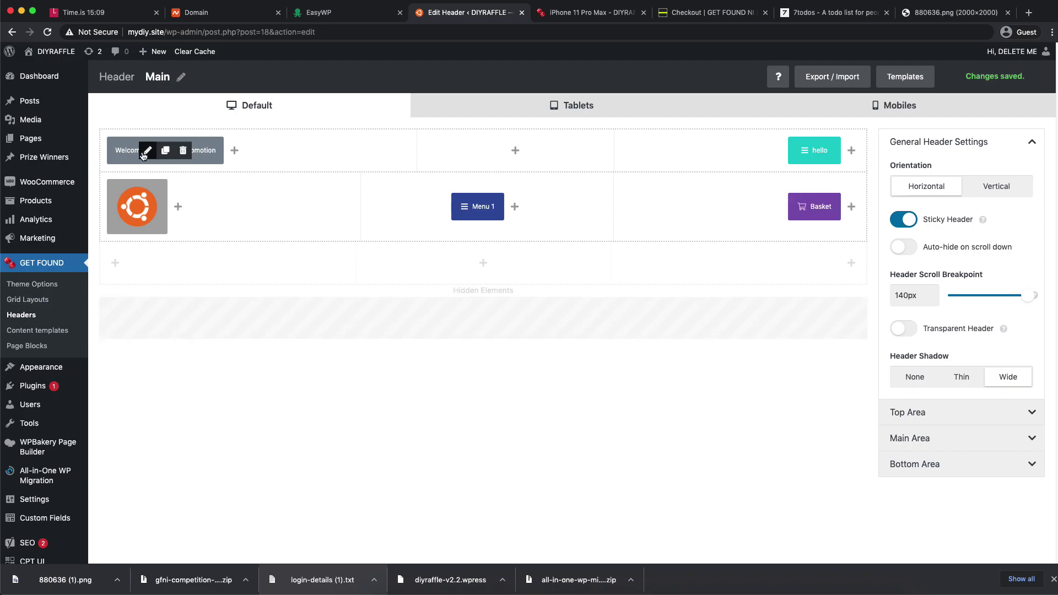
- Change the header welcome text to 'Welcome to Orange Competitions' and save the Main header
left_click(147, 150)
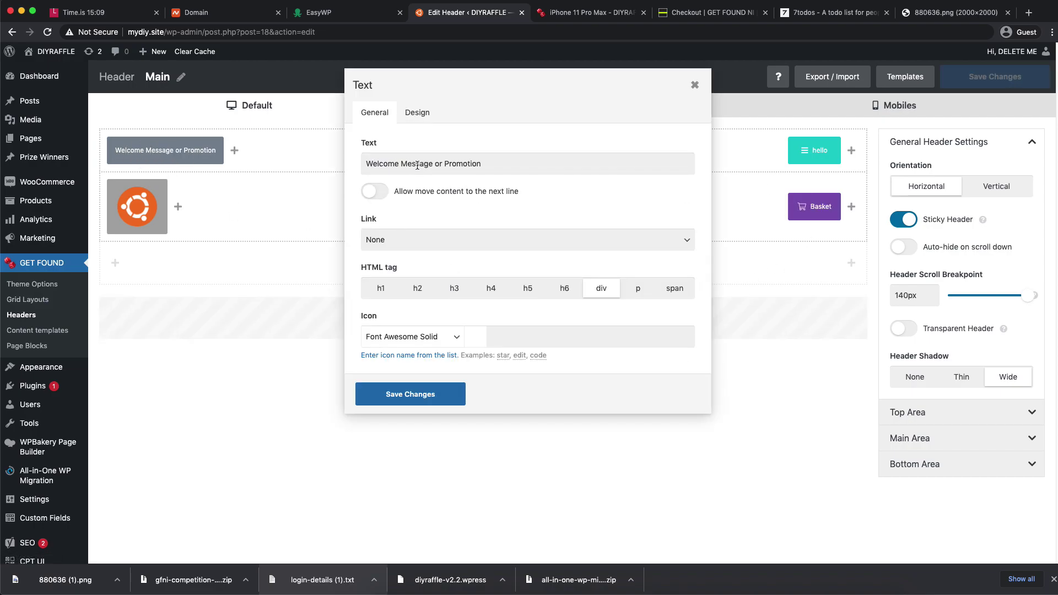
left_click_drag(401, 163, 530, 161)
type("to Oran")
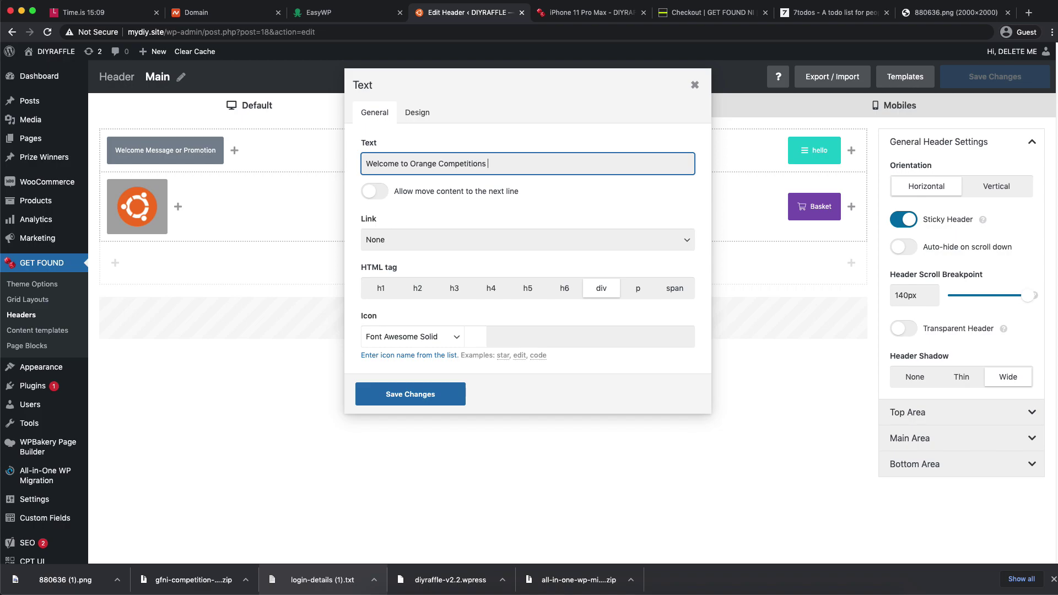
left_click(447, 395)
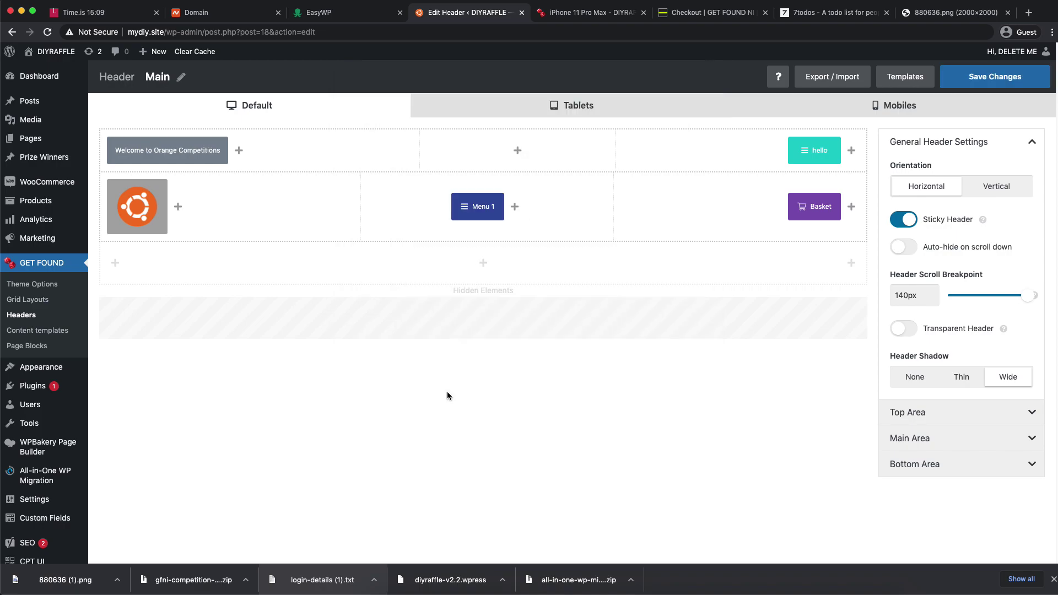
left_click(979, 88)
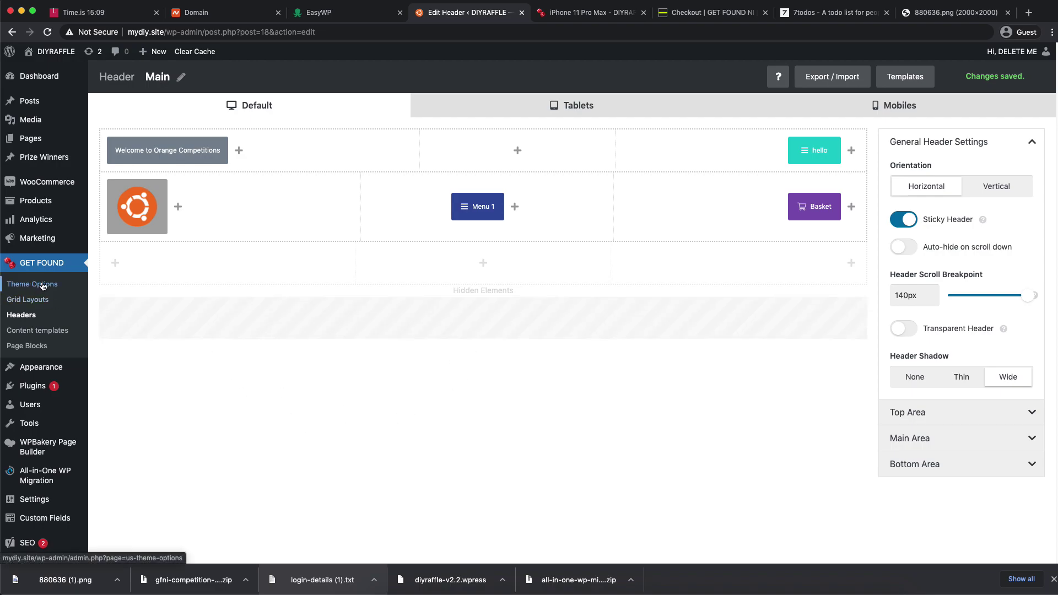
mouse_move(137, 190)
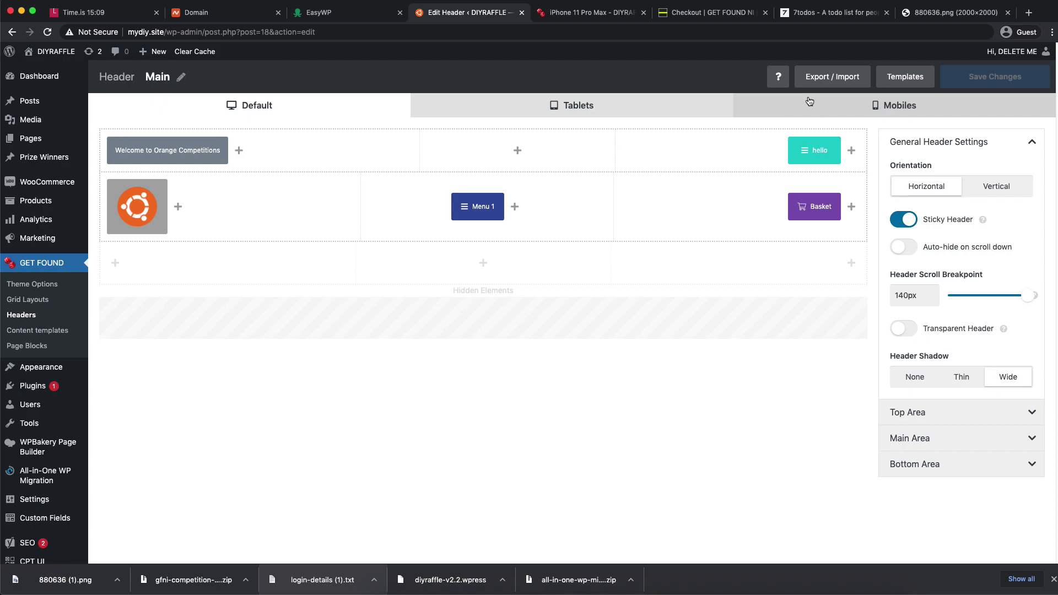
left_click(974, 19)
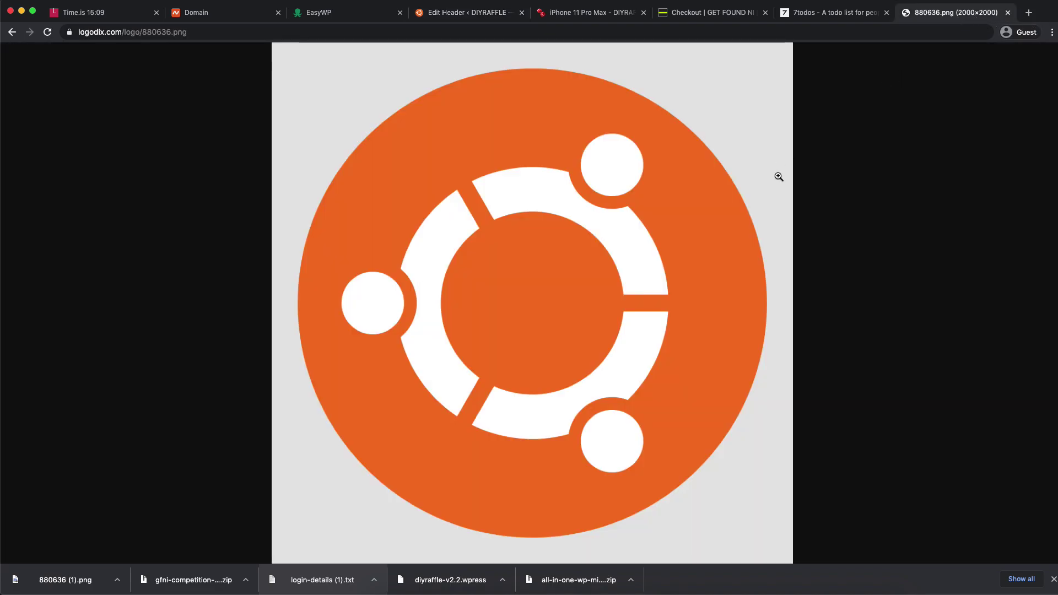
- Search Google for 'get hex code from image' and open the ImageLR Color Picker From Image result
left_click(1030, 16)
type("get ")
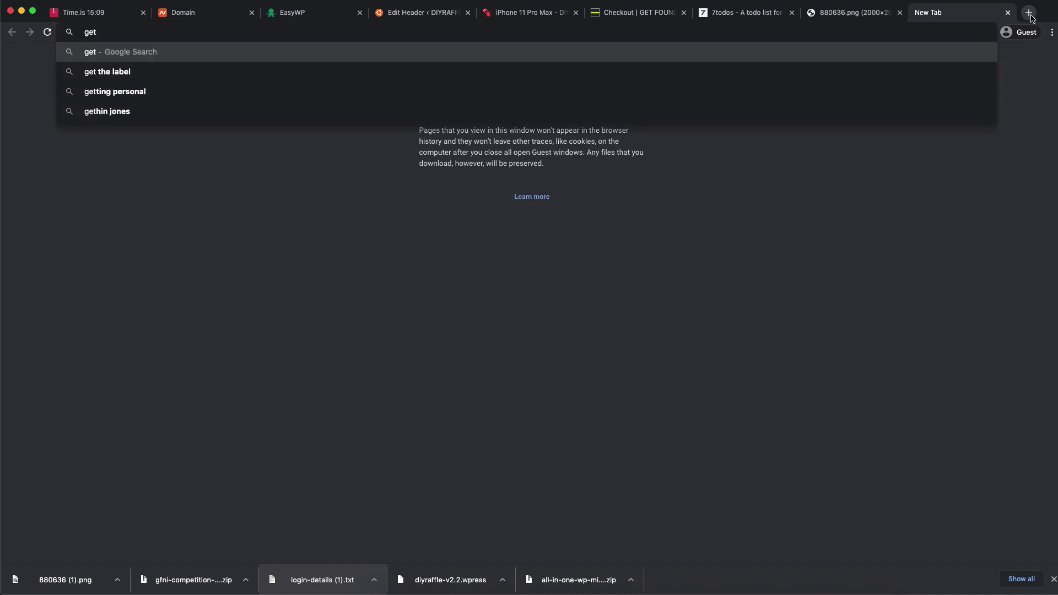
type("hex code from image")
key("Return")
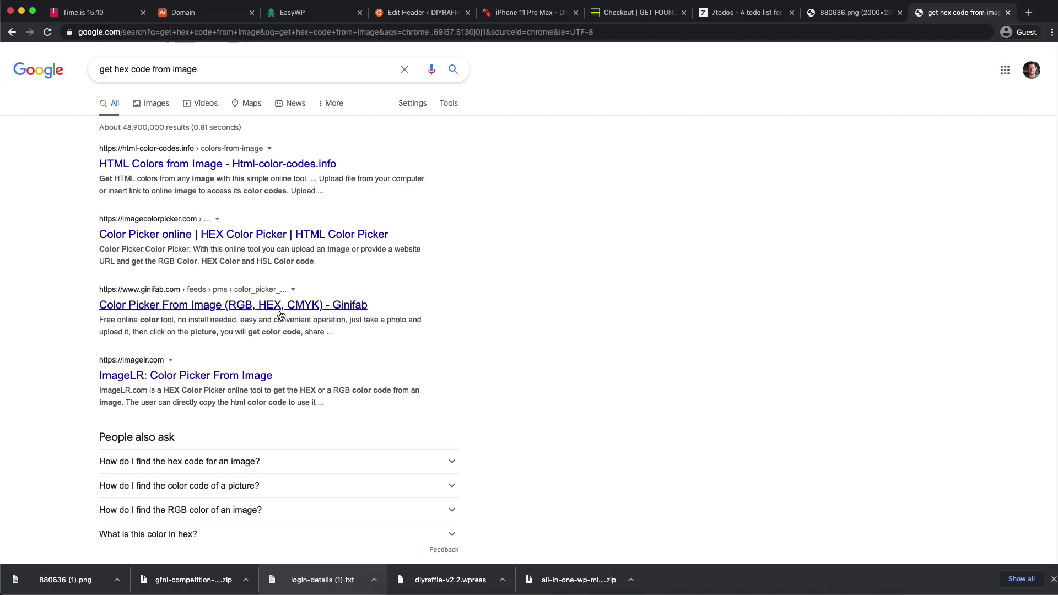
left_click(237, 380)
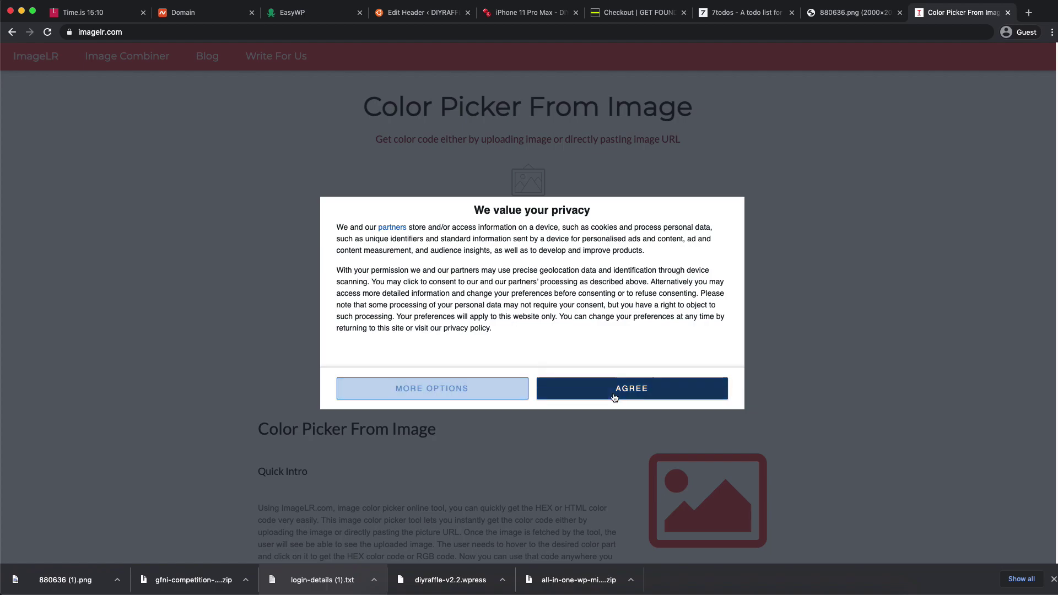
- Accept ImageLR's privacy prompt and load the logo image's URL into the colour picker
left_click(616, 393)
left_click(858, 16)
left_click(833, 32)
left_click(942, 21)
left_click(544, 332)
type("https://lapodux.com/logo/880636.png")
key("Return")
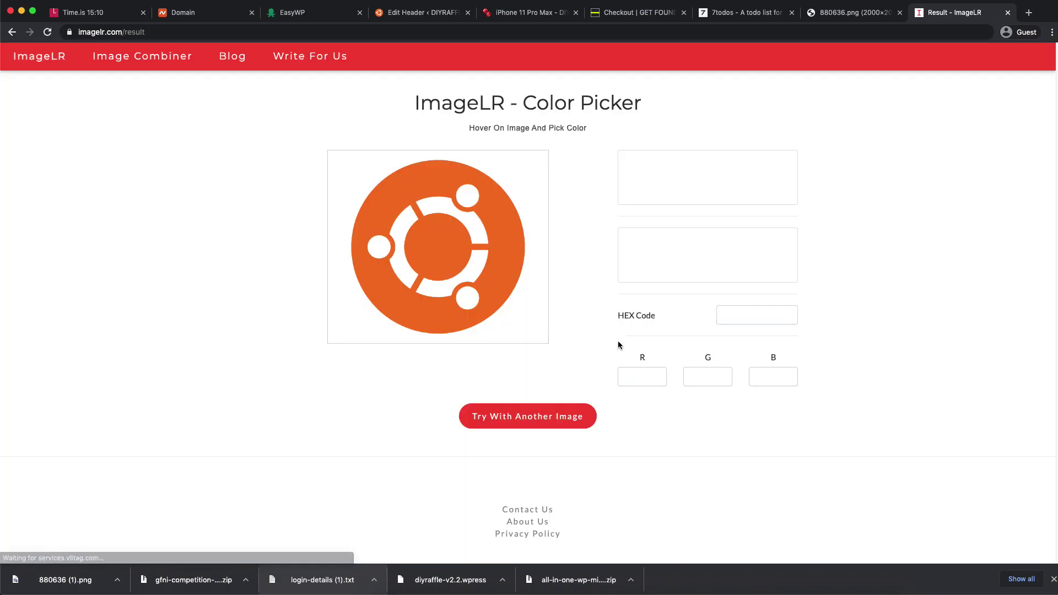
- Pick the logo's orange to get hex #f47421, then return to the WordPress header editor
left_click(493, 295)
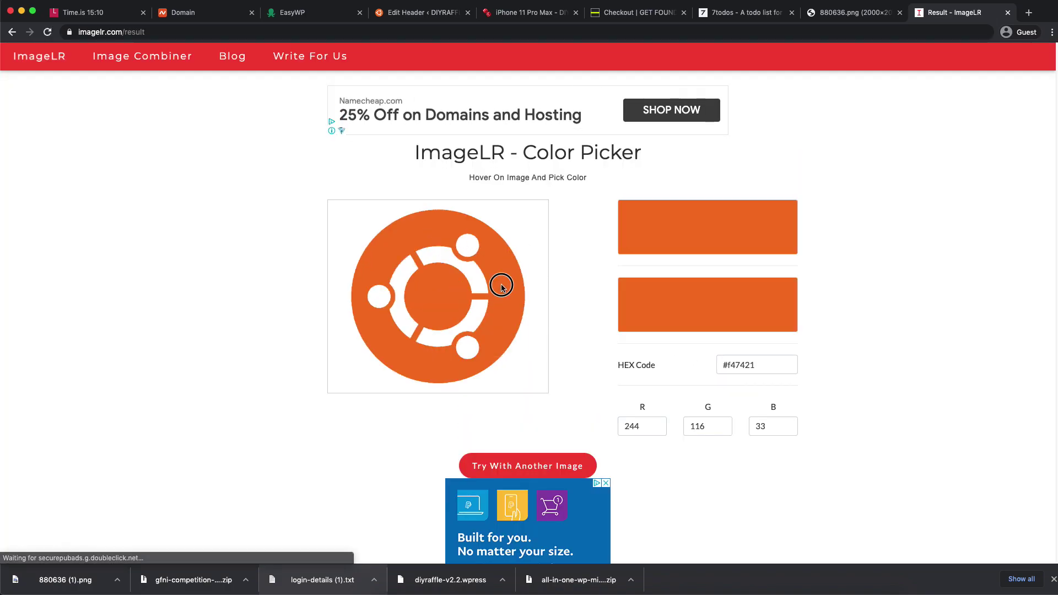
left_click_drag(729, 355, 761, 359)
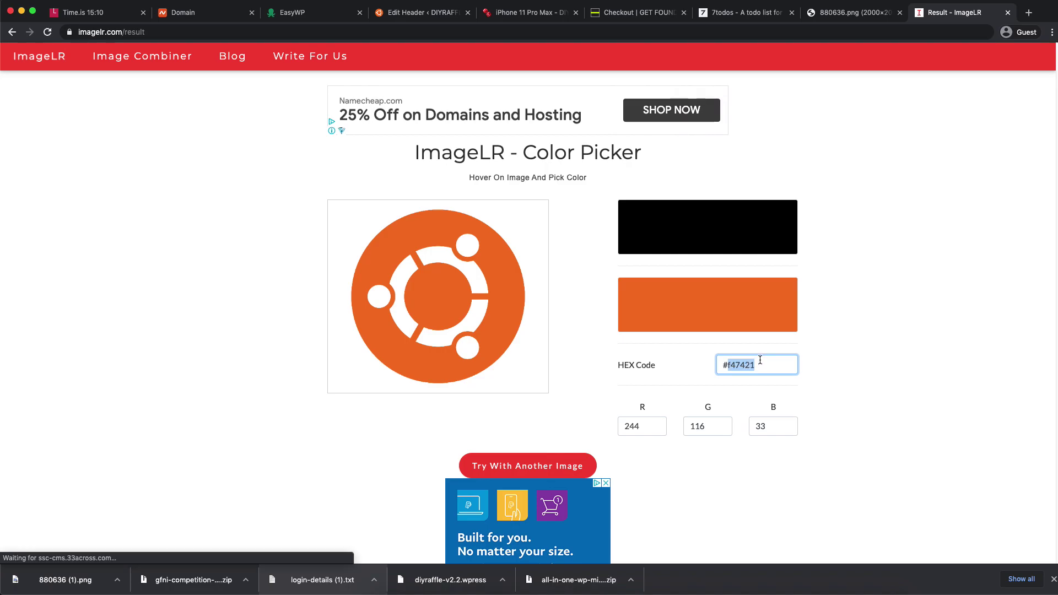
left_click(893, 237)
left_click(844, 14)
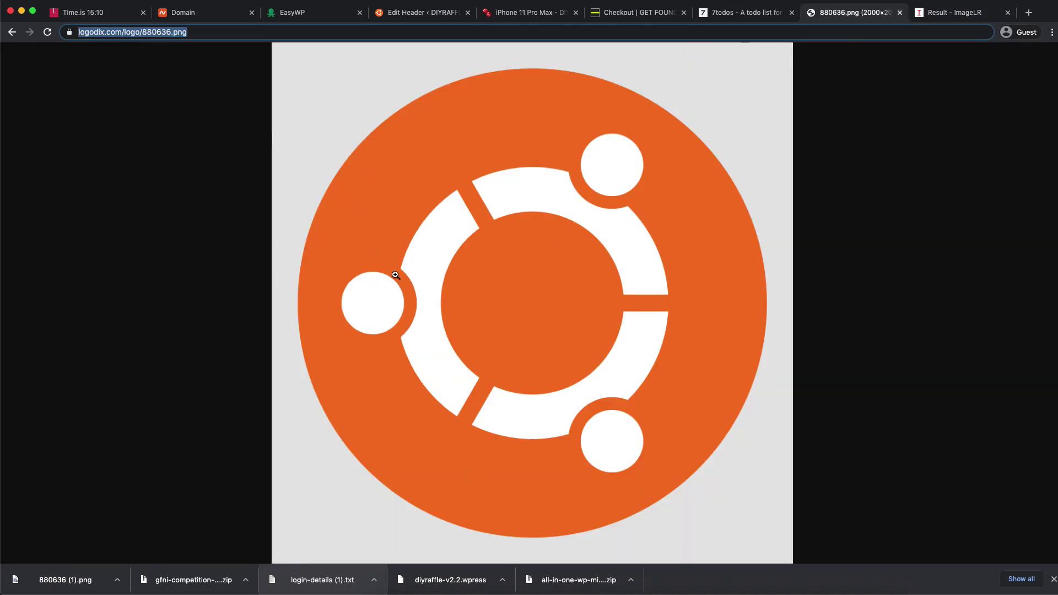
left_click(528, 12)
left_click(413, 12)
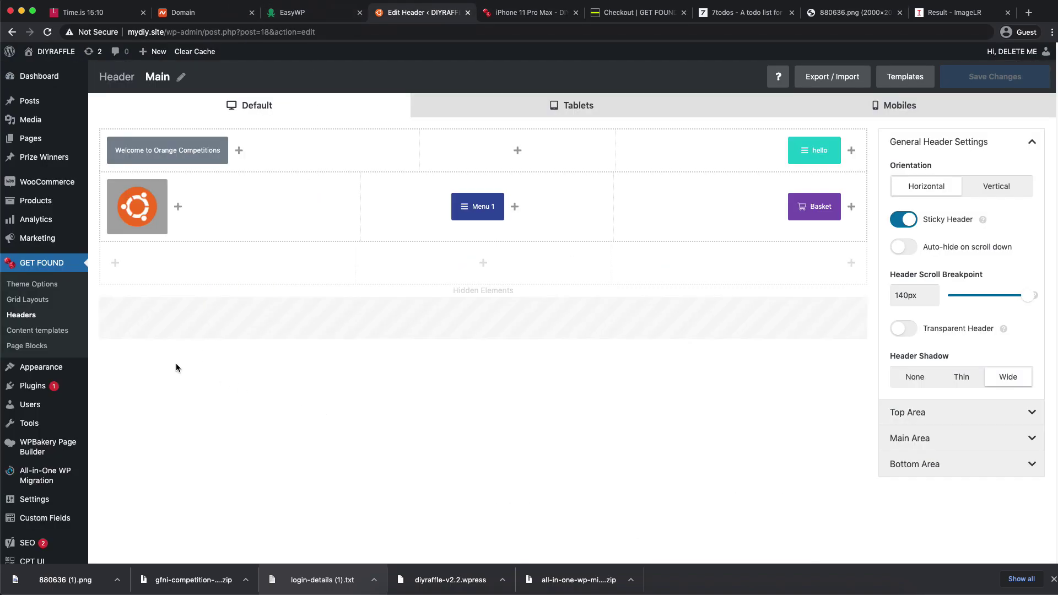
- Open GET FOUND Theme Options and open the live site in a new tab, closing old tabs
left_click(43, 285)
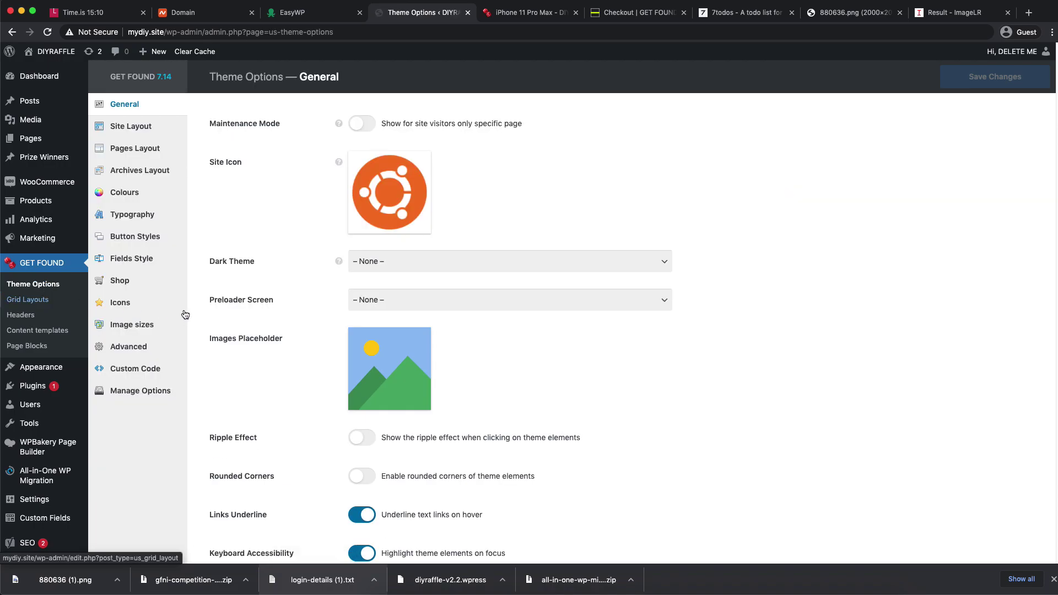
mouse_move(50, 52)
right_click(46, 70)
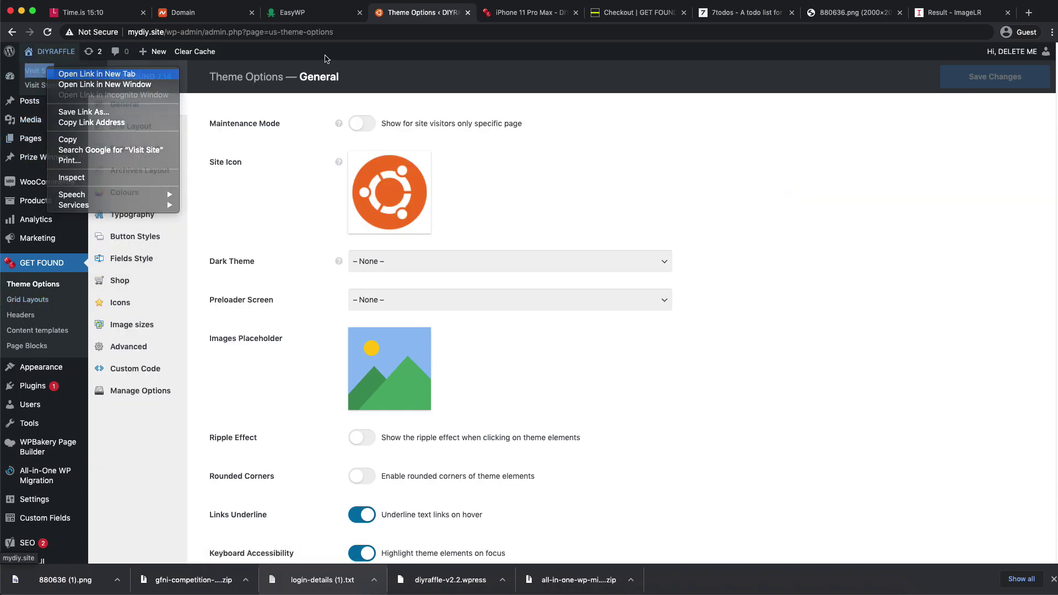
left_click(83, 73)
left_click(620, 13)
left_click(620, 13)
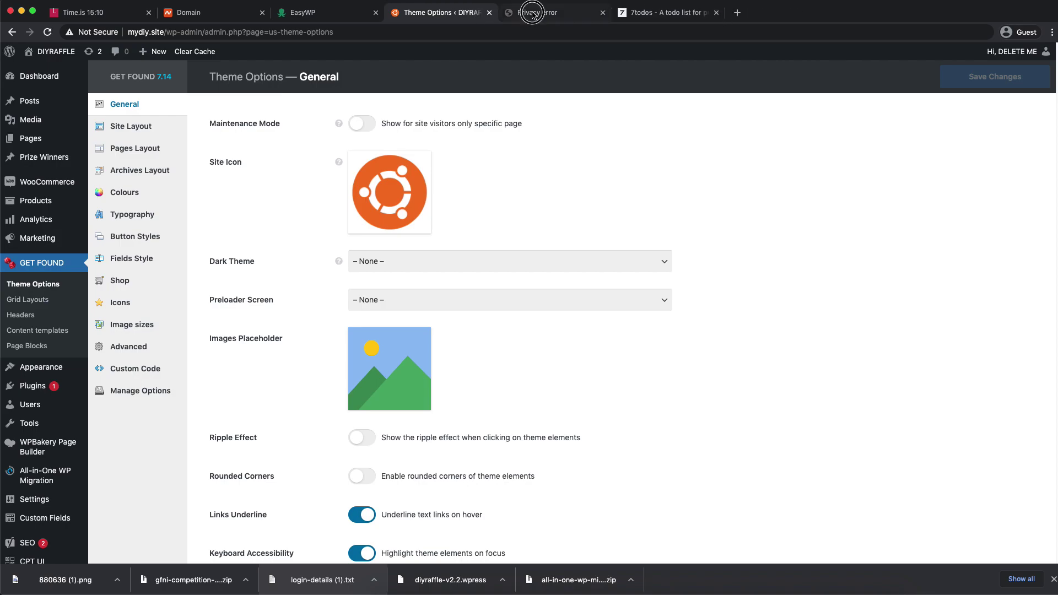
- Proceed past the privacy warning to view the live homepage with the Ubuntu logo
left_click(541, 11)
left_click(408, 286)
left_click(405, 370)
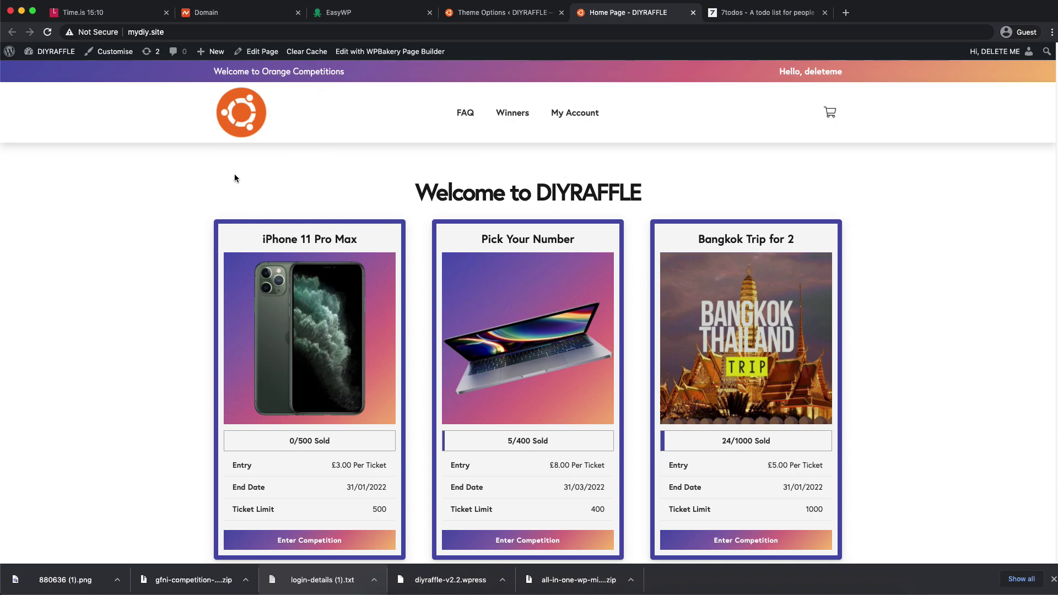
scroll(254, 325, "down", 10)
scroll(207, 211, "up", 10)
- Choose the Black Gold preset on the theme's Colours page and save it
left_click(497, 14)
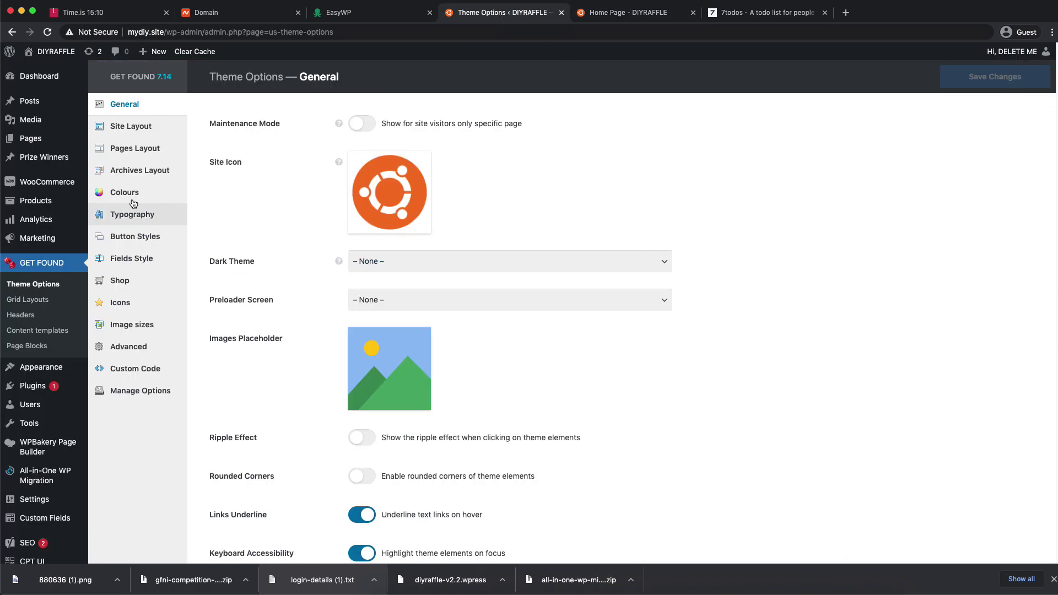
left_click(132, 193)
left_click(896, 77)
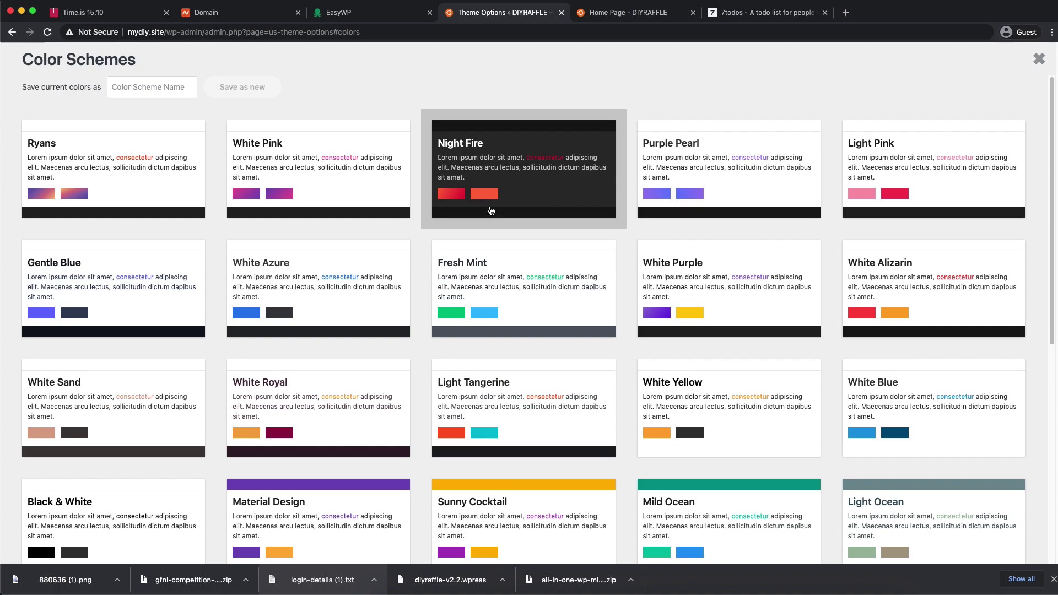
scroll(530, 182, "down", 2)
scroll(543, 187, "up", 2)
scroll(529, 199, "down", 10)
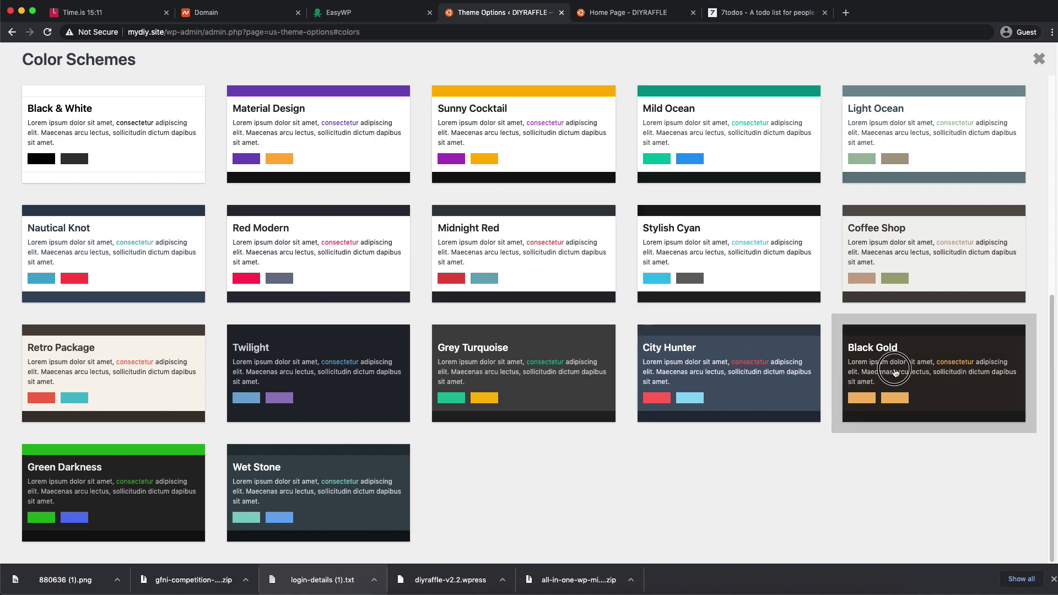
left_click(897, 372)
scroll(424, 310, "up", 2)
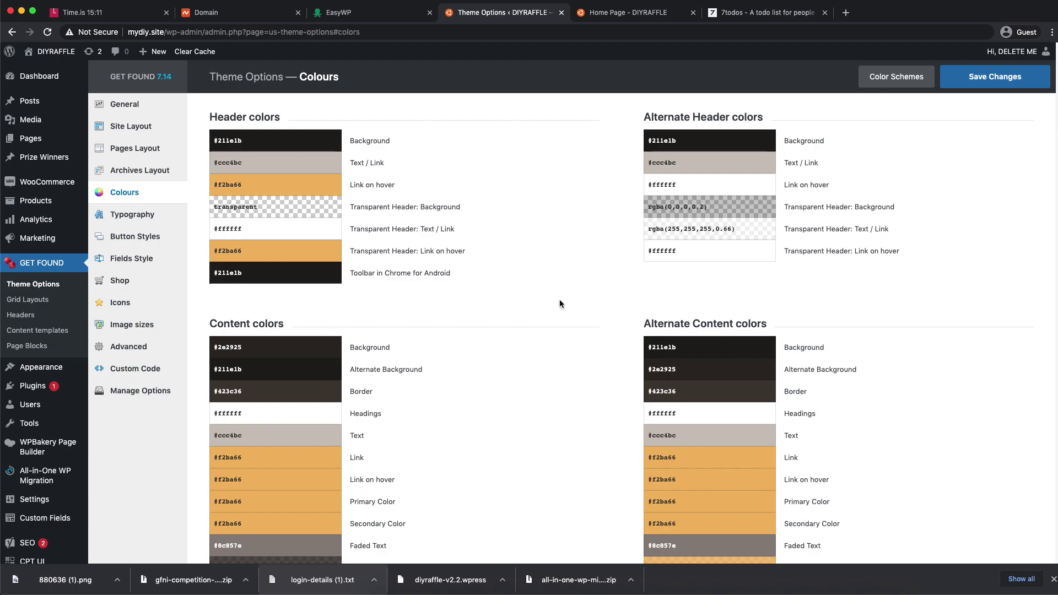
left_click(968, 86)
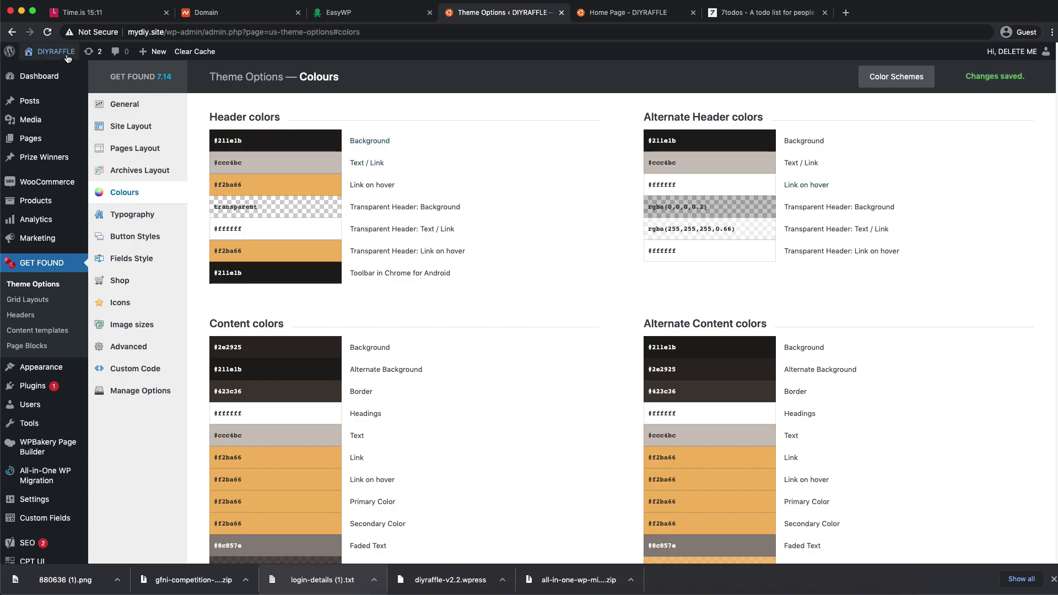
right_click(57, 68)
left_click(72, 72)
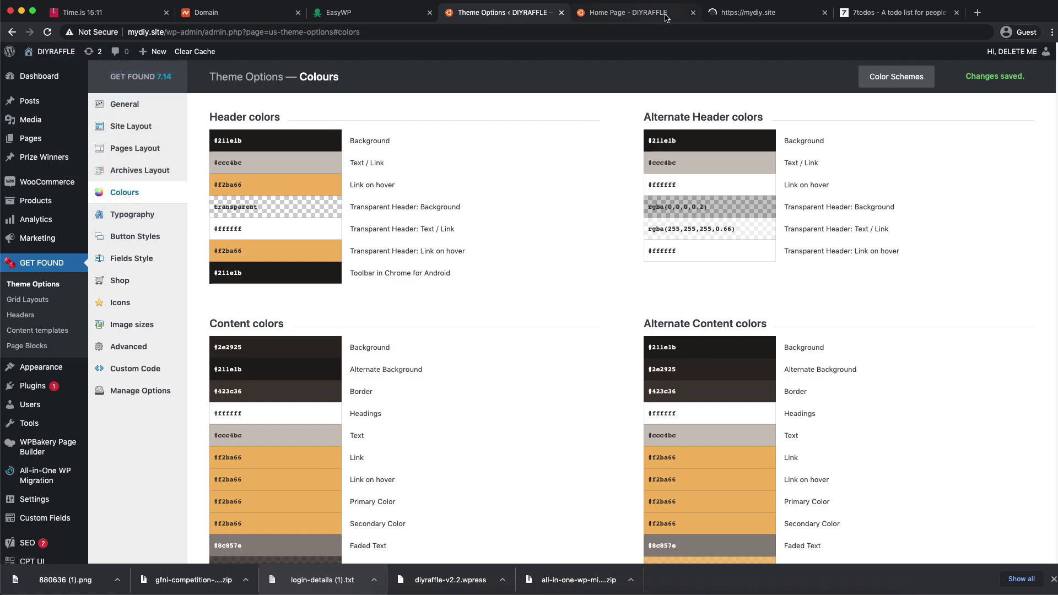
left_click(744, 13)
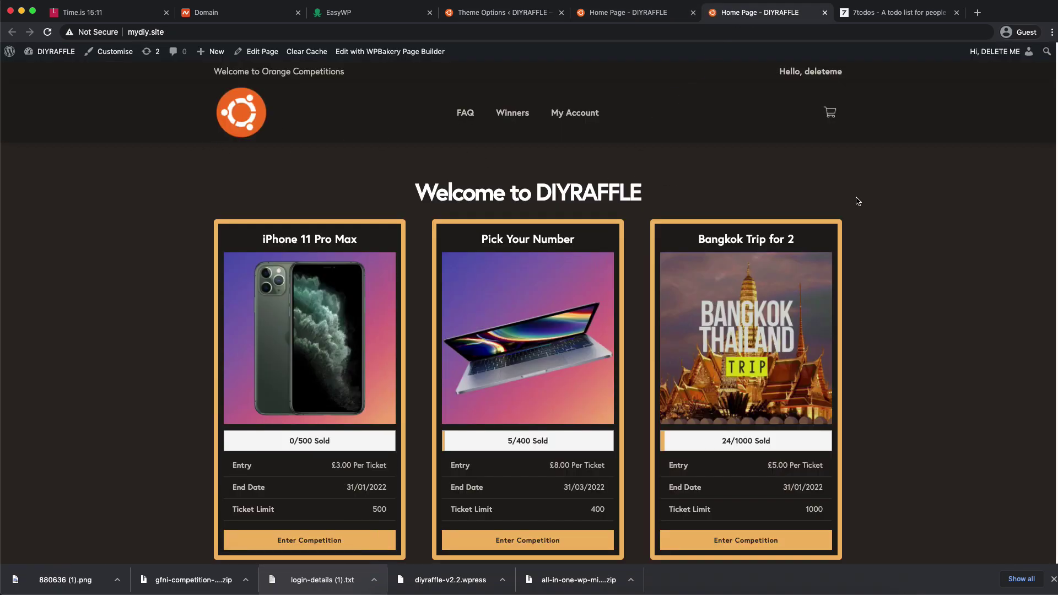
scroll(987, 216, "down", 10)
scroll(515, 210, "down", 12)
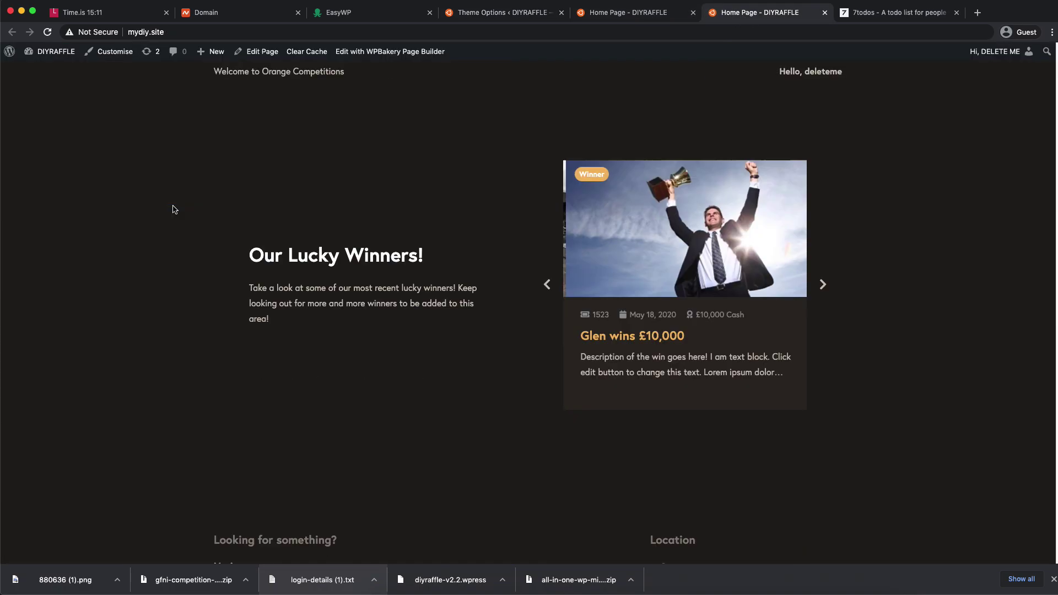
scroll(782, 278, "up", 20)
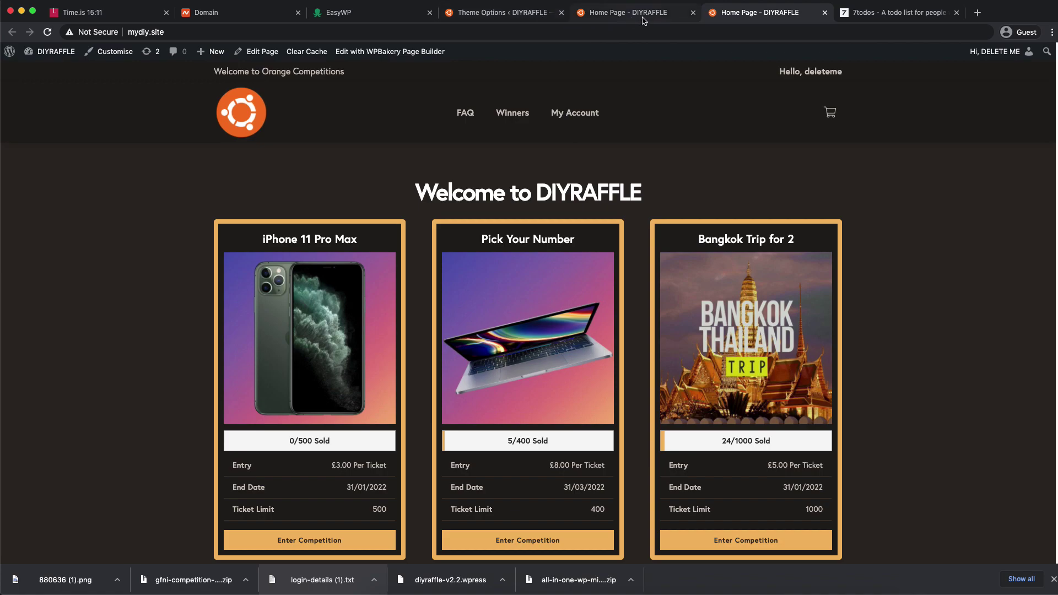
left_click(644, 18)
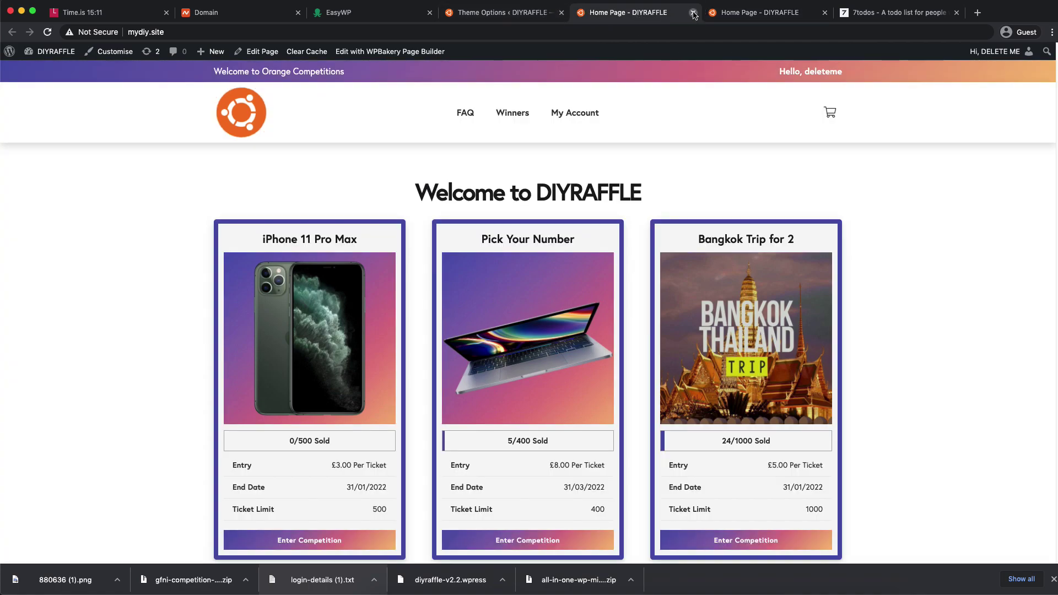
left_click(693, 12)
left_click(521, 16)
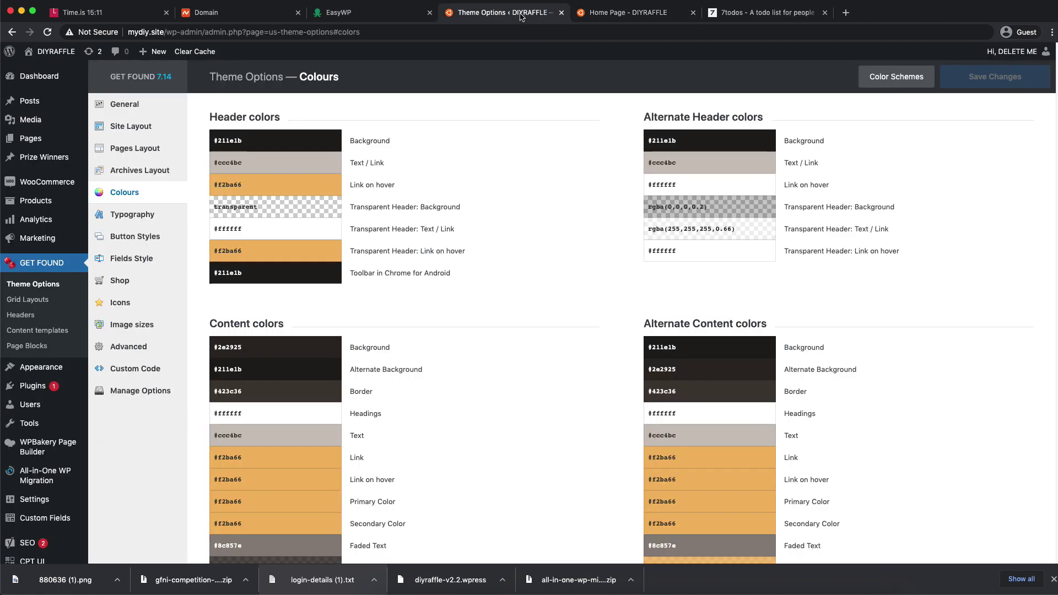
- Set header hover colours and content link, hover, primary and secondary colours to #f47421
left_click(264, 187)
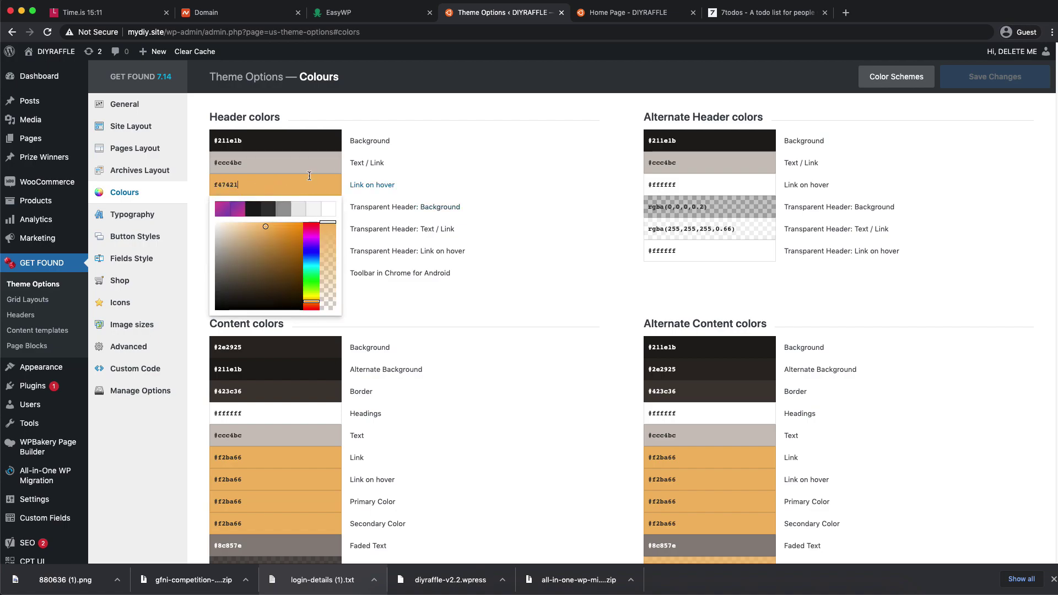
type("f47421")
left_click(511, 99)
left_click(287, 250)
type("f47421")
left_click(265, 458)
type("f47421")
left_click(266, 480)
type("f47421")
left_click(266, 499)
type("f47421")
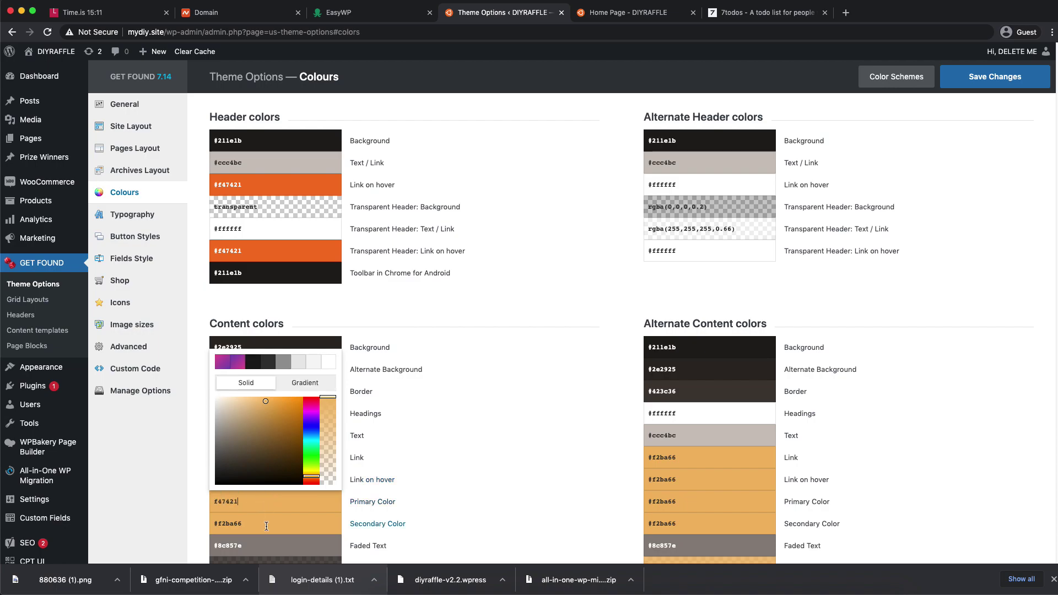
left_click(268, 523)
type("f47421")
- Set the alternate content link, hover, primary and secondary colours to #f47421
left_click(706, 456)
type("f47421")
left_click(706, 479)
type("f47421")
left_click(706, 502)
type("f47421")
left_click(706, 524)
type("f47421")
left_click(972, 412)
- Make the alternate background overlay orange #f47421 at 0.85 opacity
scroll(972, 412, "down", 5)
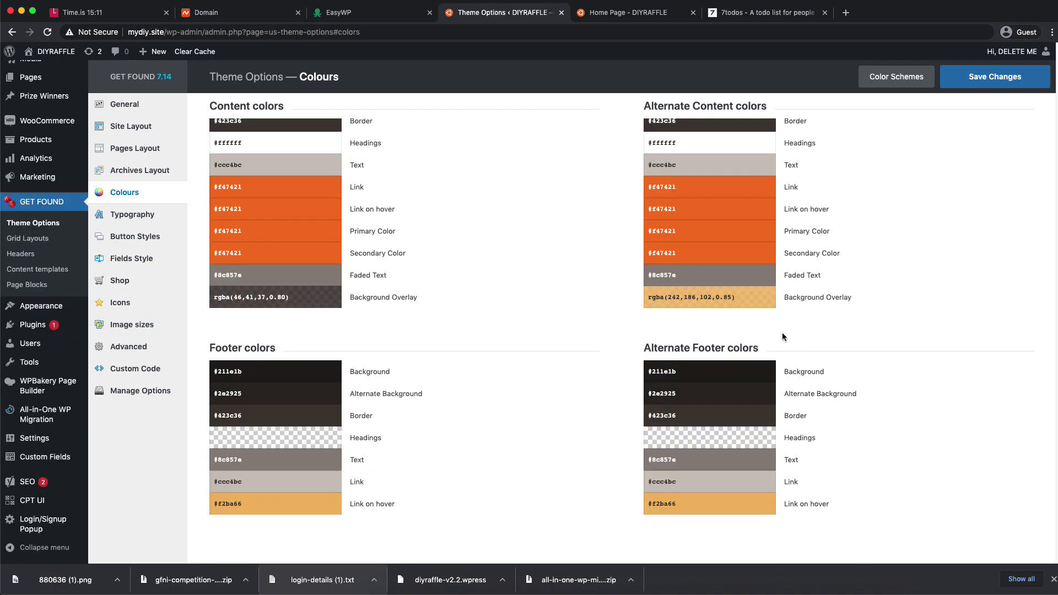
left_click(753, 298)
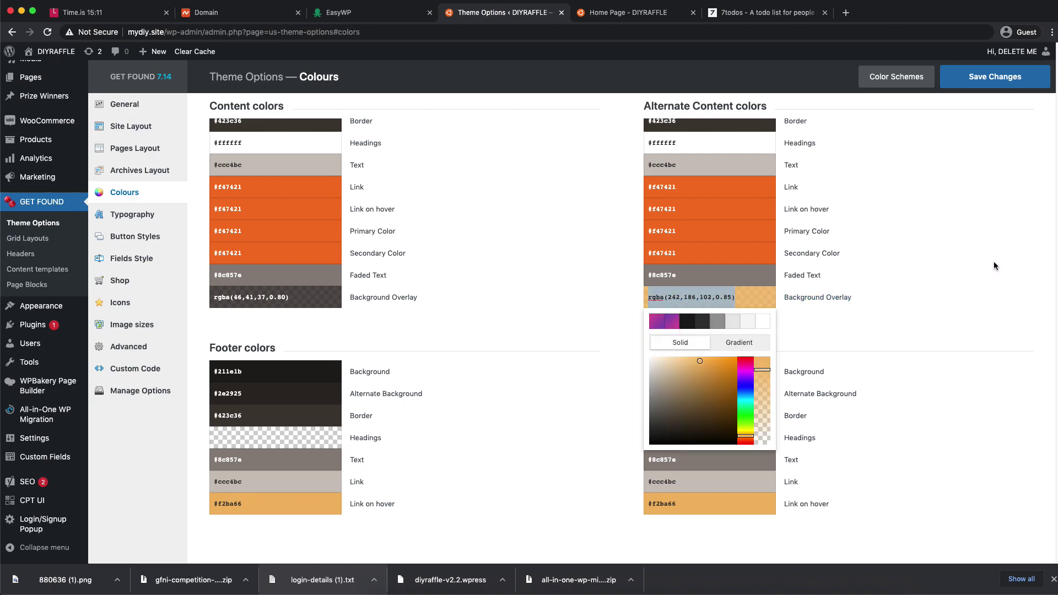
type("#f47421")
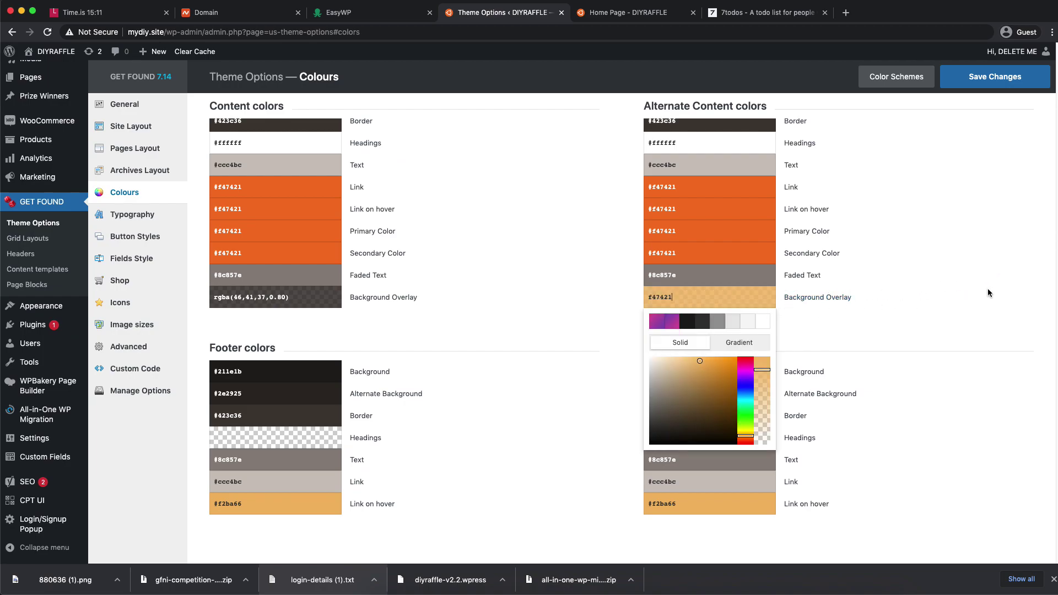
left_click(987, 295)
left_click(756, 297)
left_click_drag(767, 355, 767, 370)
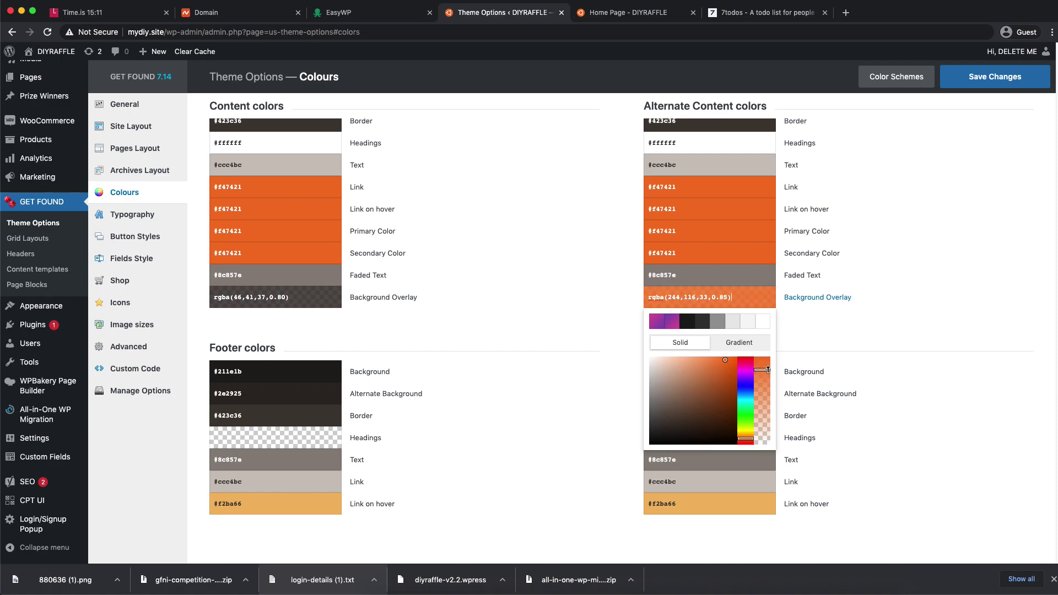
left_click(928, 299)
- Set both footer link hover colours to #f47421, save, and reload the live homepage
left_click(706, 511)
type("#f47421")
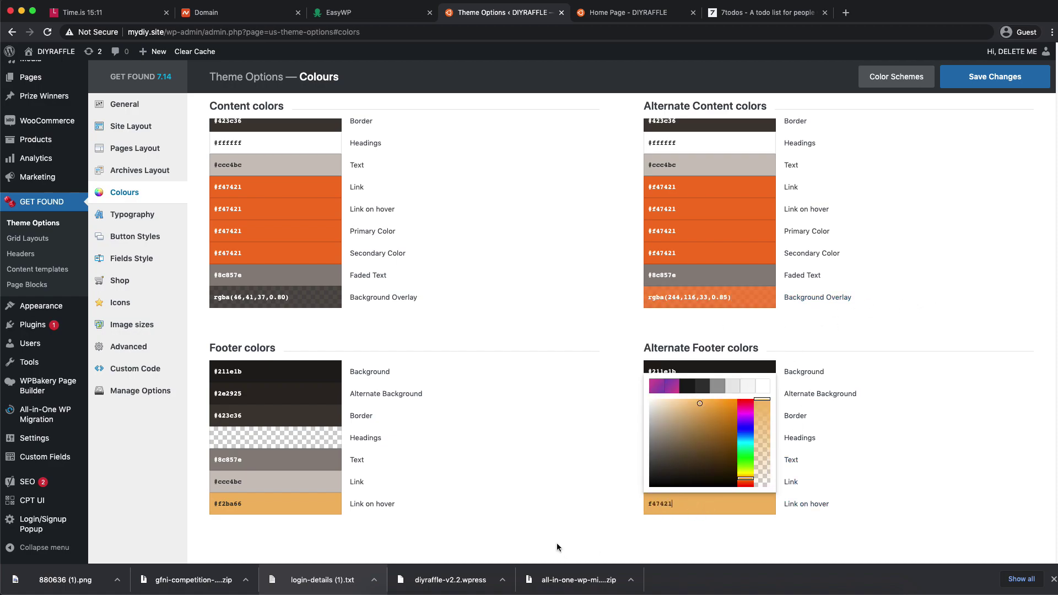
left_click(561, 553)
left_click(273, 504)
type("#f47421")
left_click(384, 520)
left_click(956, 84)
left_click(640, 13)
left_click(47, 31)
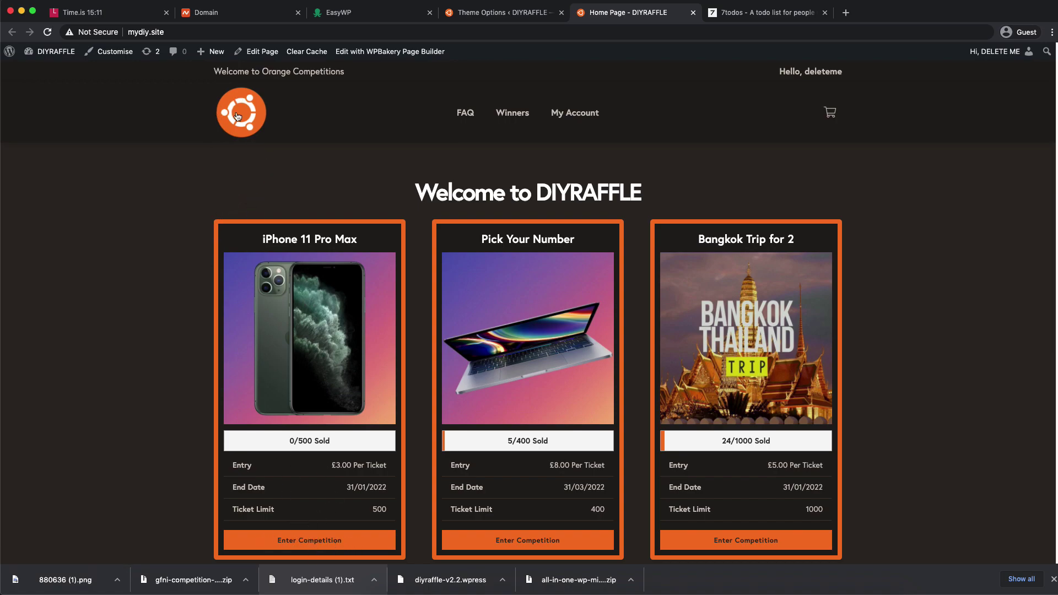
scroll(208, 366, "down", 20)
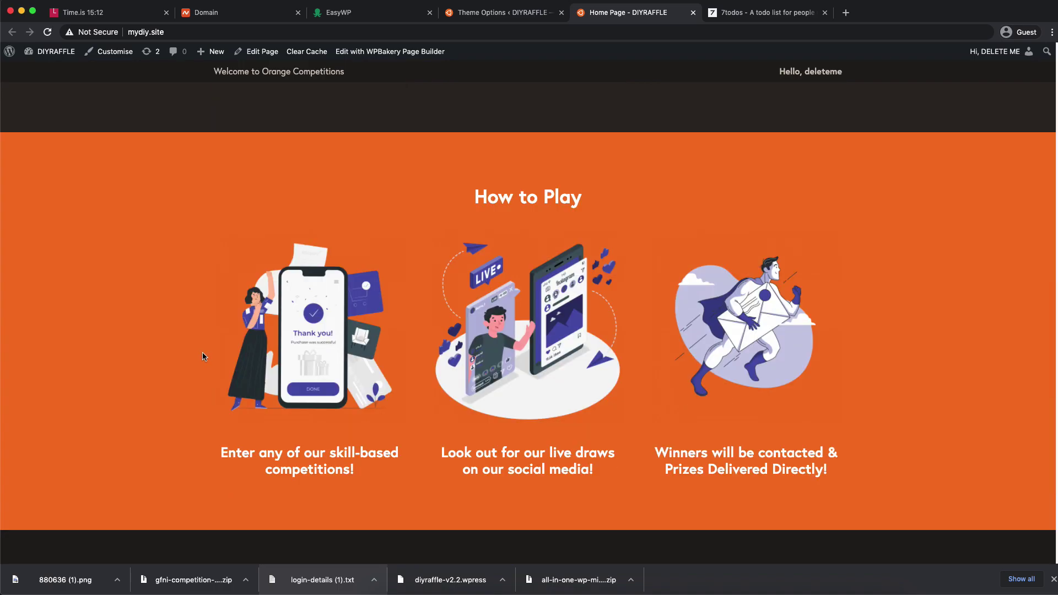
scroll(204, 356, "up", 7)
scroll(202, 356, "up", 6)
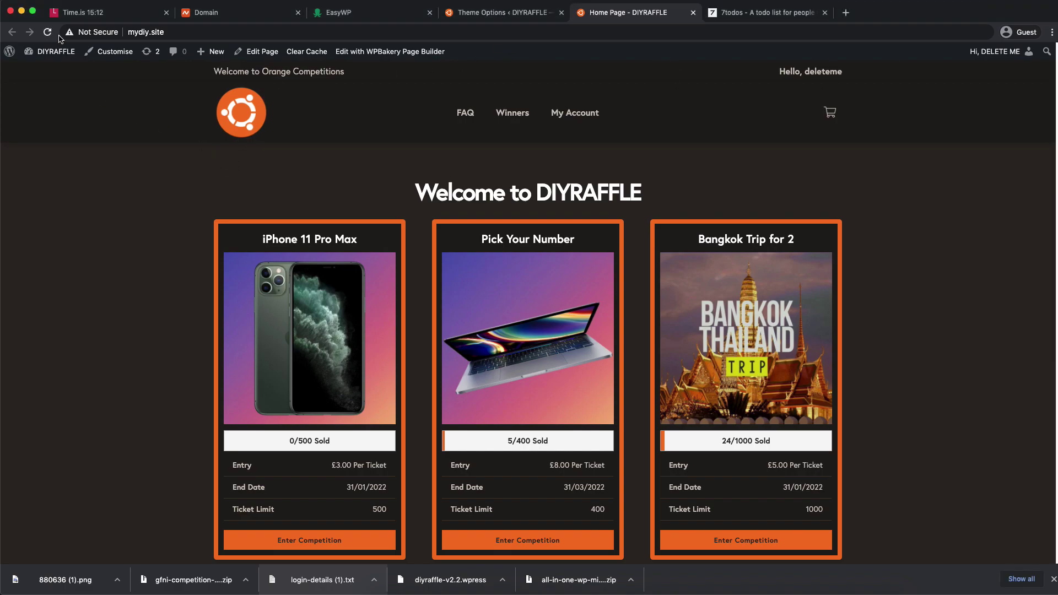
- Log in to the WordPress admin with the account password
mouse_move(55, 51)
left_click(50, 73)
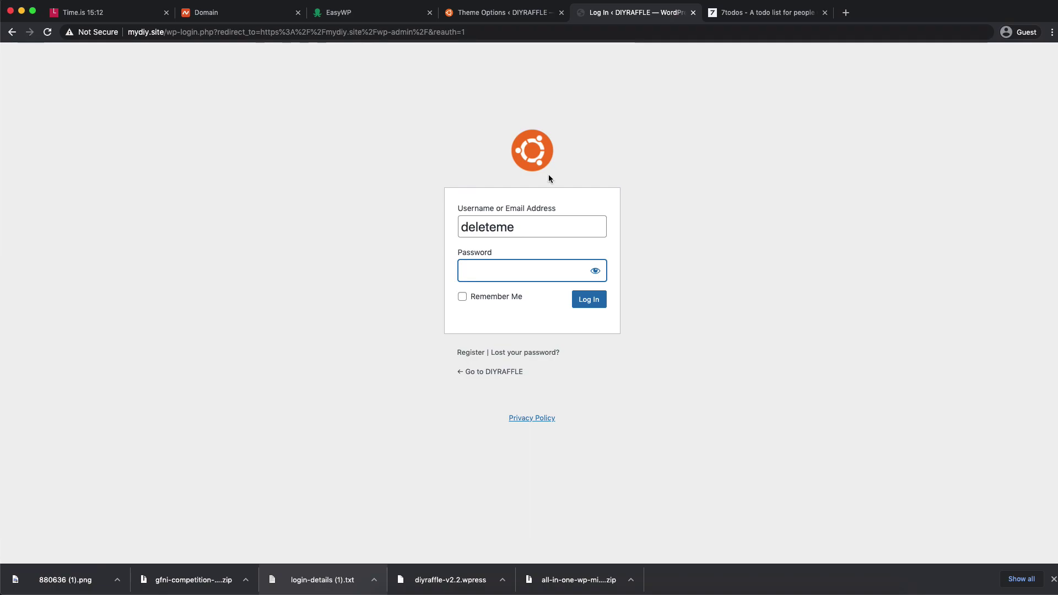
key("super+Tab")
left_click(487, 267)
key("super+v")
left_click(594, 303)
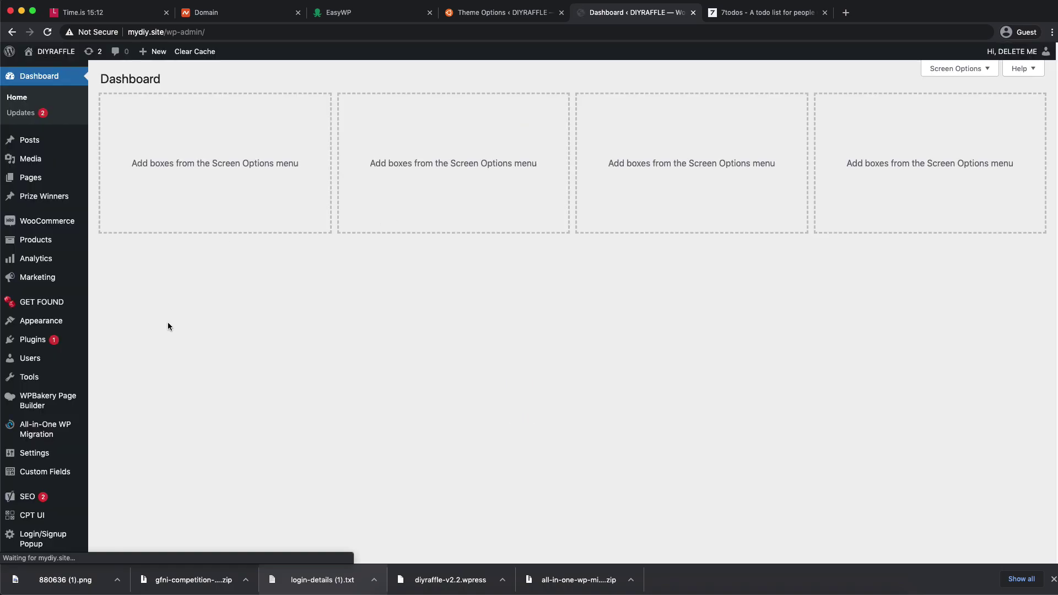
- Move all four existing products to the Bin and start a new product
mouse_move(76, 245)
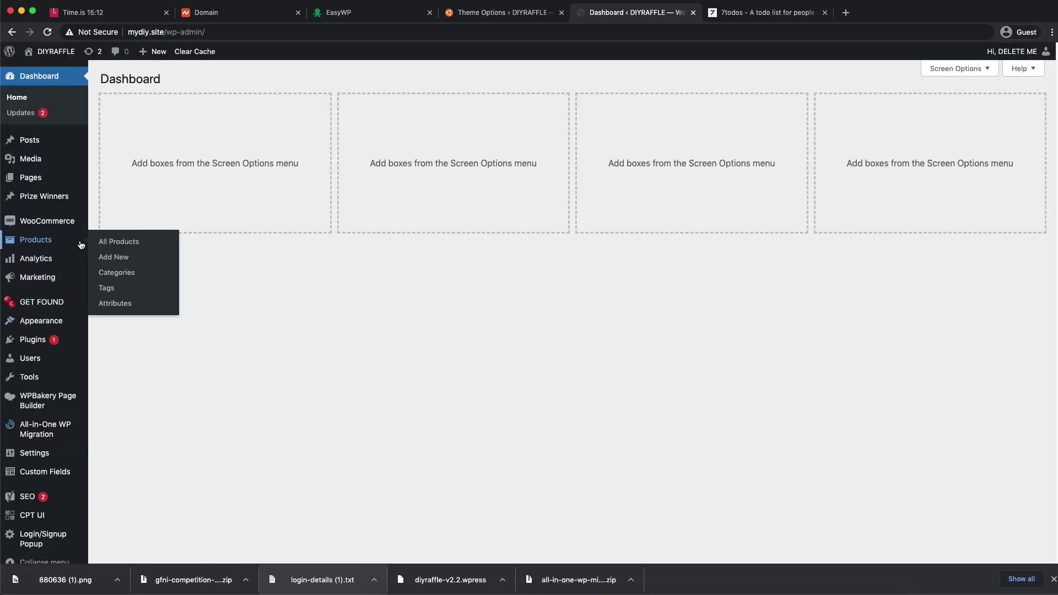
left_click(132, 242)
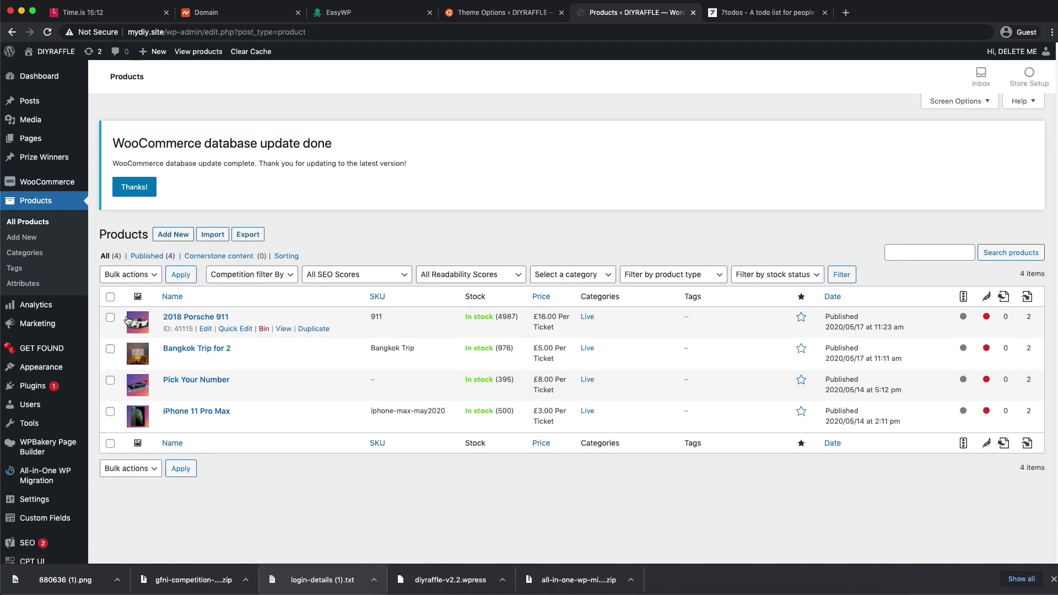
left_click(110, 297)
left_click(134, 280)
left_click(118, 296)
left_click(181, 275)
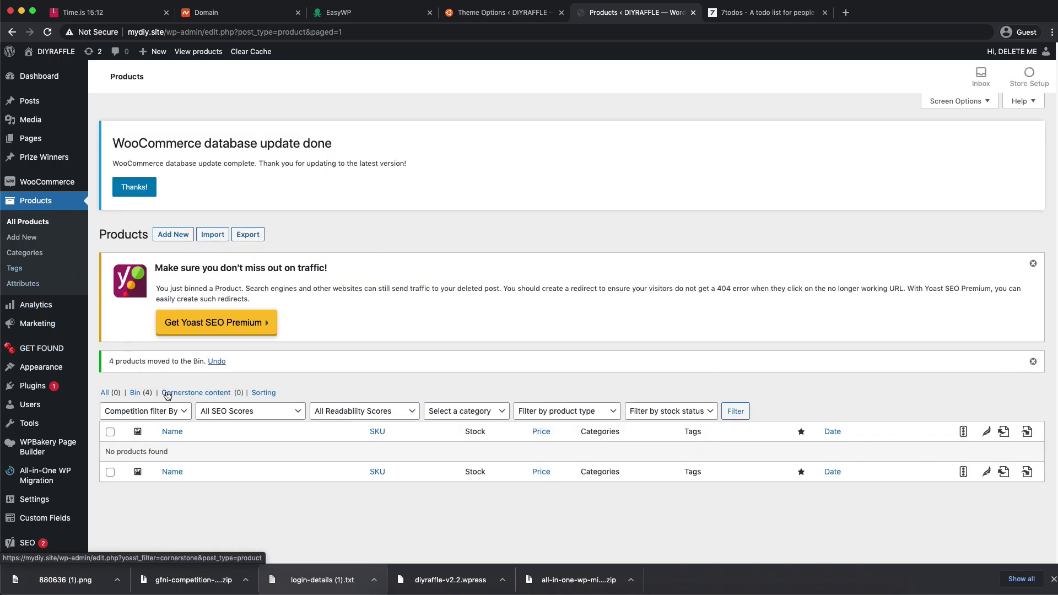
left_click(173, 234)
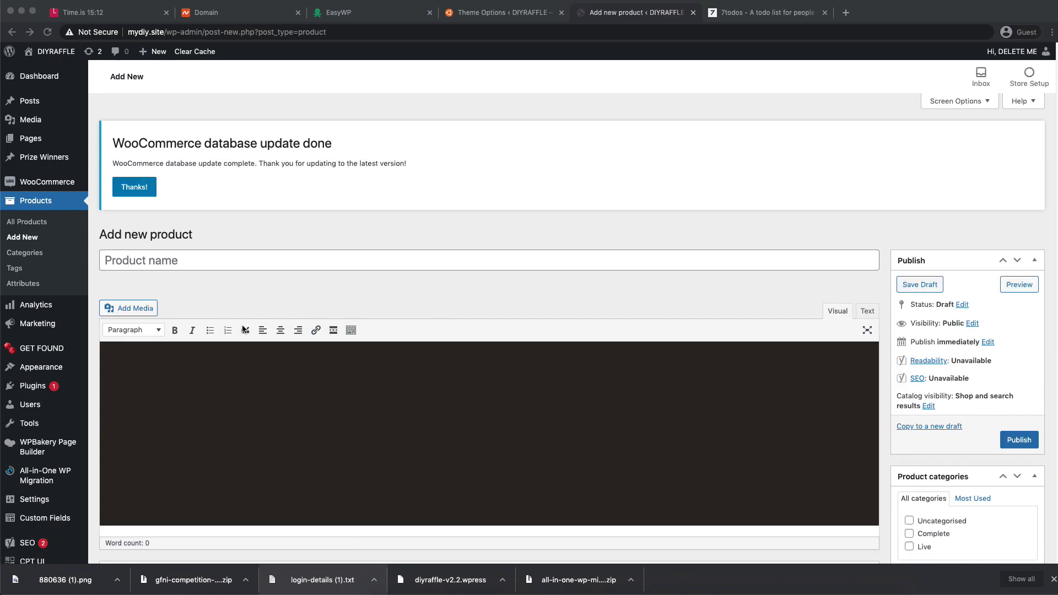
- Name the product 'The Mac Bundle' and collapse the Yoast SEO panel
left_click(205, 266)
type("The Ma")
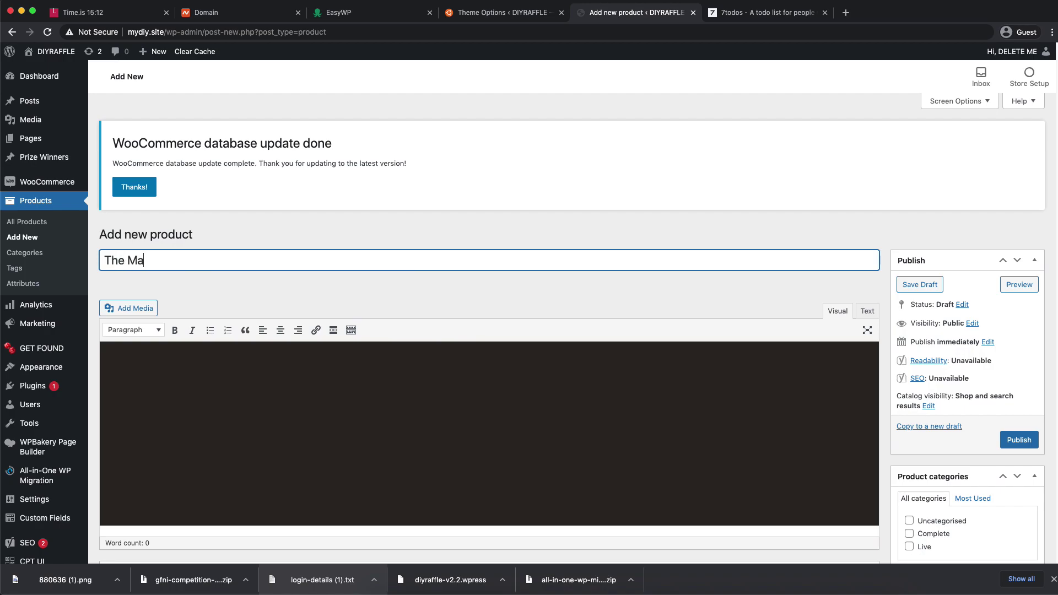
type("c Bung")
scroll(270, 326, "down", 5)
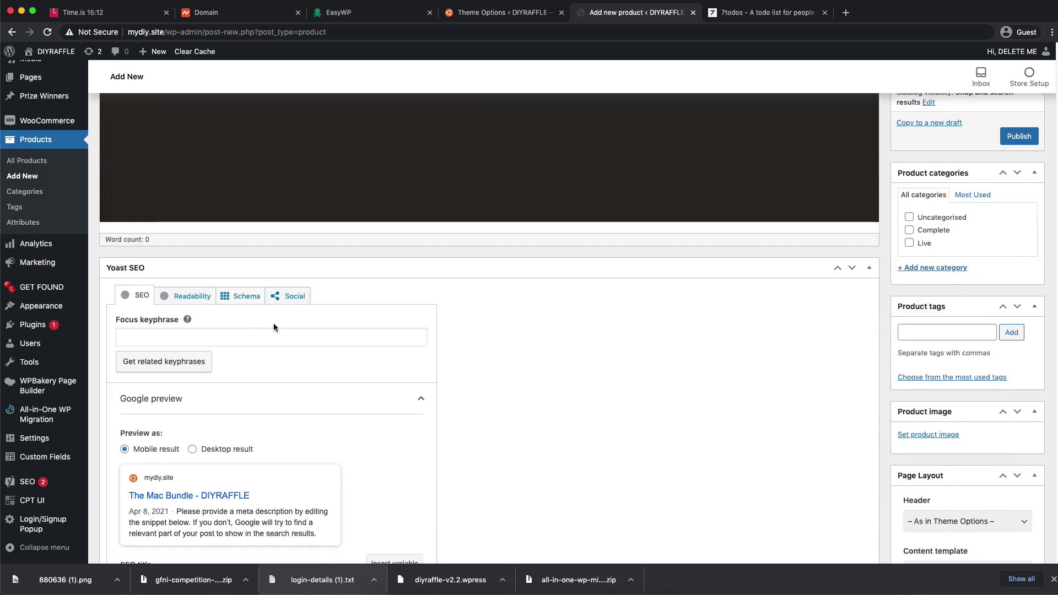
left_click(870, 269)
- Fill in the prize ('Bundle of Ma…') and delivery ('To Your…') fields
left_click(158, 342)
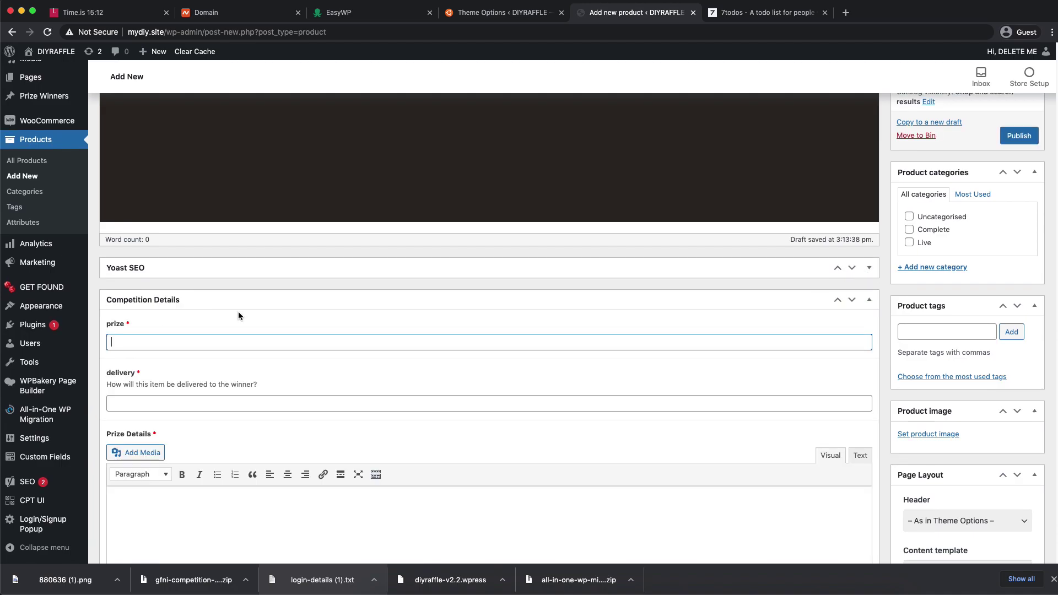
type("Bundle of m")
key("BackSpace")
type("Ma")
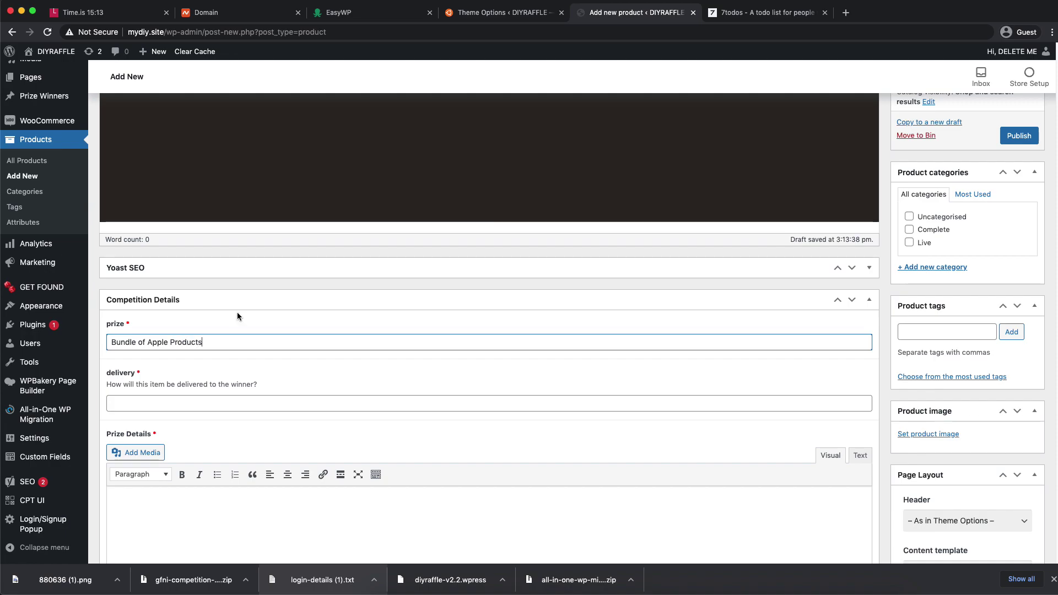
left_click(201, 403)
type("To Your Door")
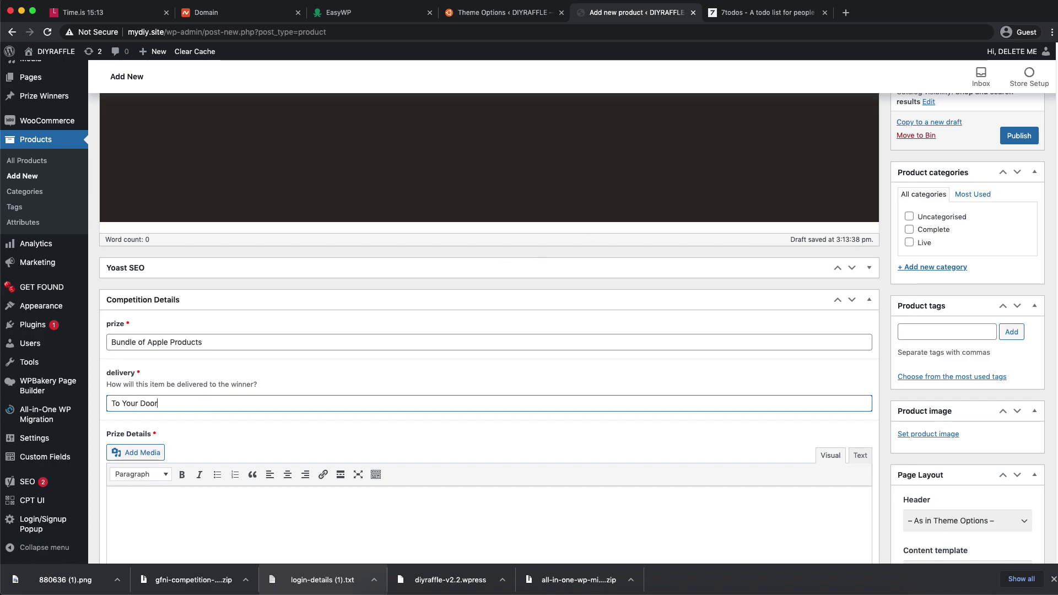
- Paste the Apple product description into the Prize Details editor
key("super+Tab")
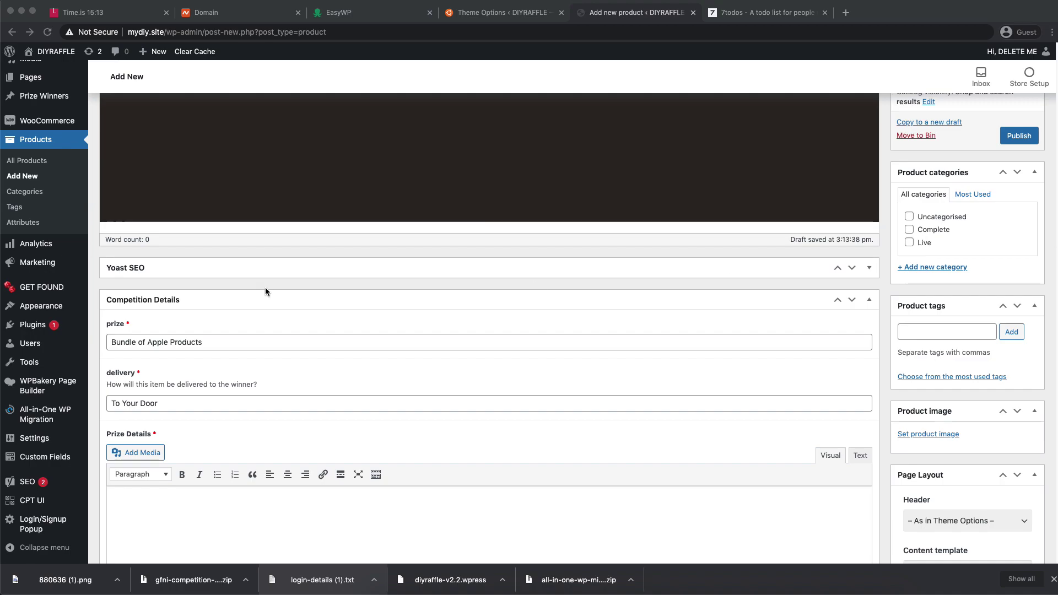
left_click(137, 531)
type("Apple Inc. is an American multinational technology company headquartered in Cupertino, California, that designs, develops, and sells consumer electronics, computer software, and online services.")
scroll(273, 428, "down", 8)
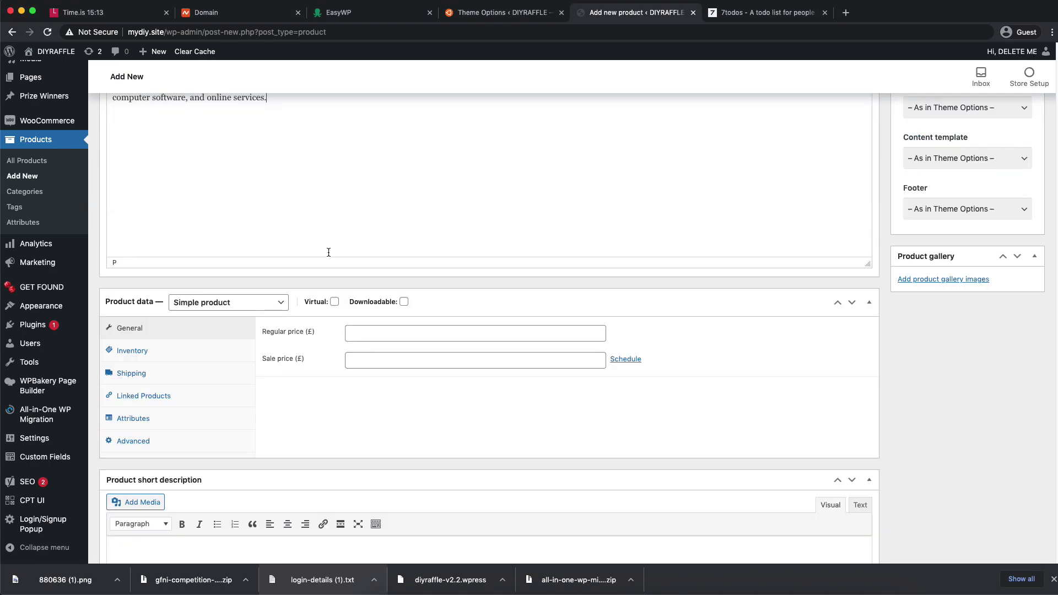
scroll(324, 246, "down", 1)
- Set the product data type to Competition and tick Virtual
left_click(226, 296)
left_click(228, 338)
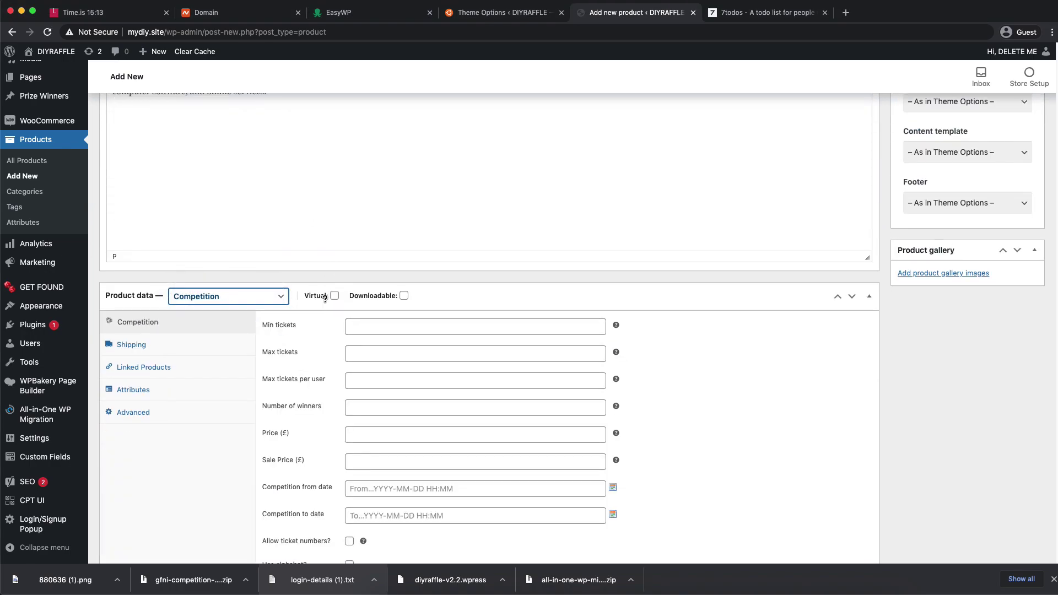
left_click(334, 295)
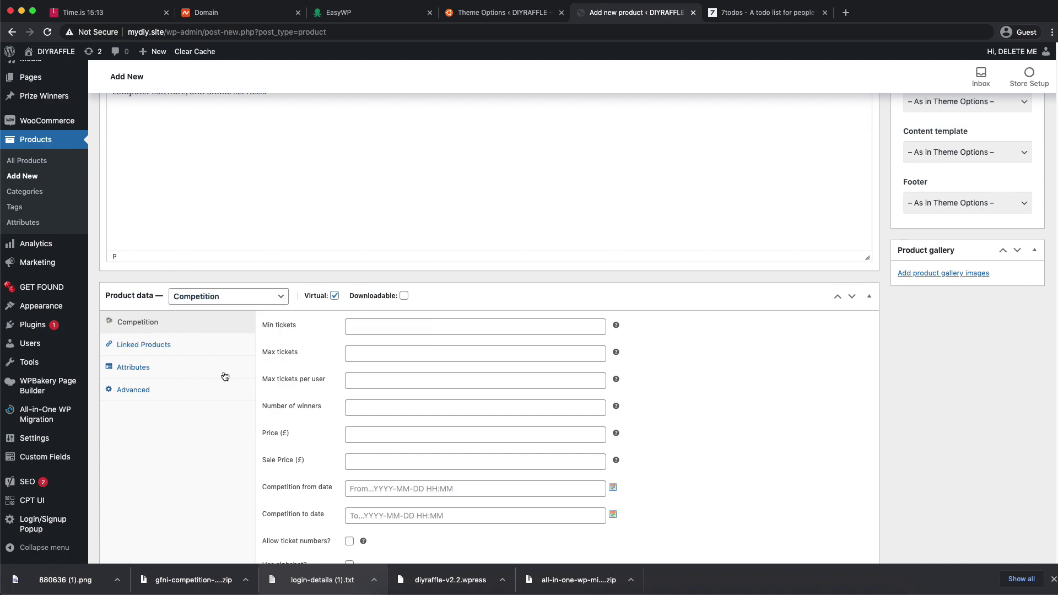
left_click(375, 327)
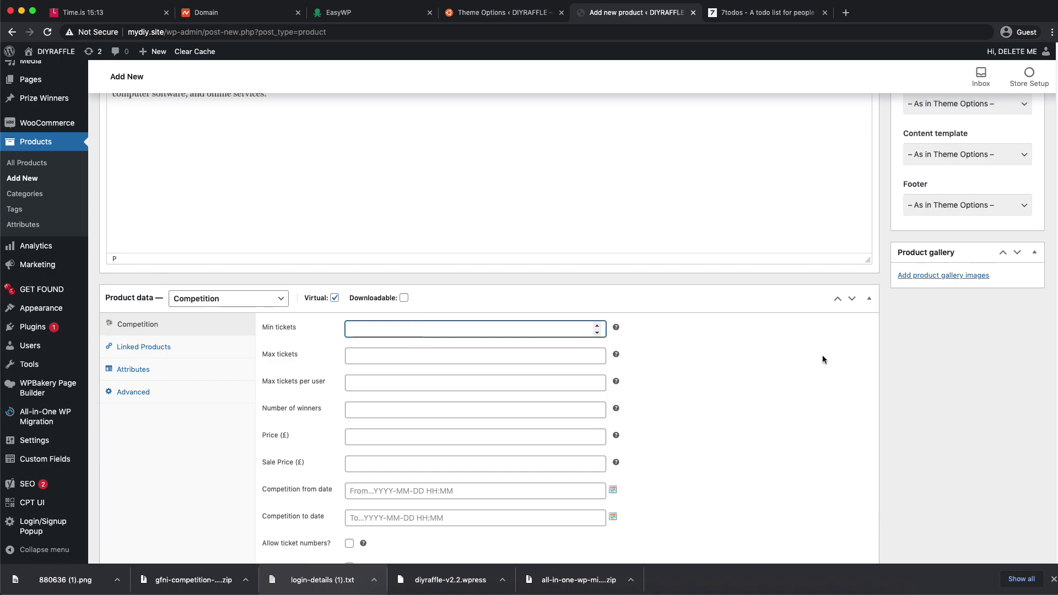
scroll(881, 339, "up", 7)
left_click(928, 400)
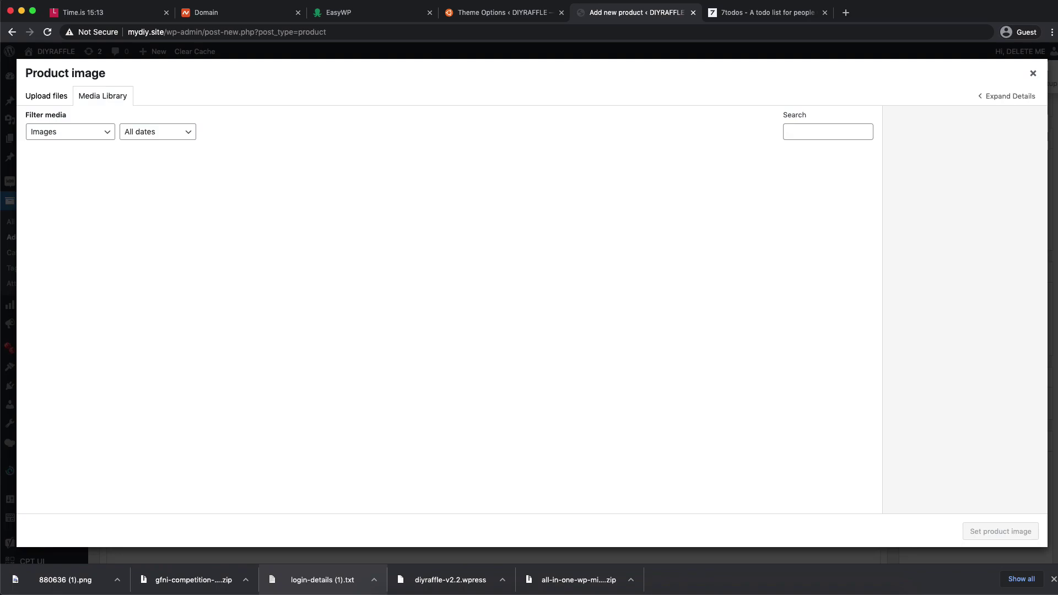
- Upload the product photo to the Media Library, note the 2500-pixel error, and open a new tab
left_click_drag(1057, 297, 359, 292)
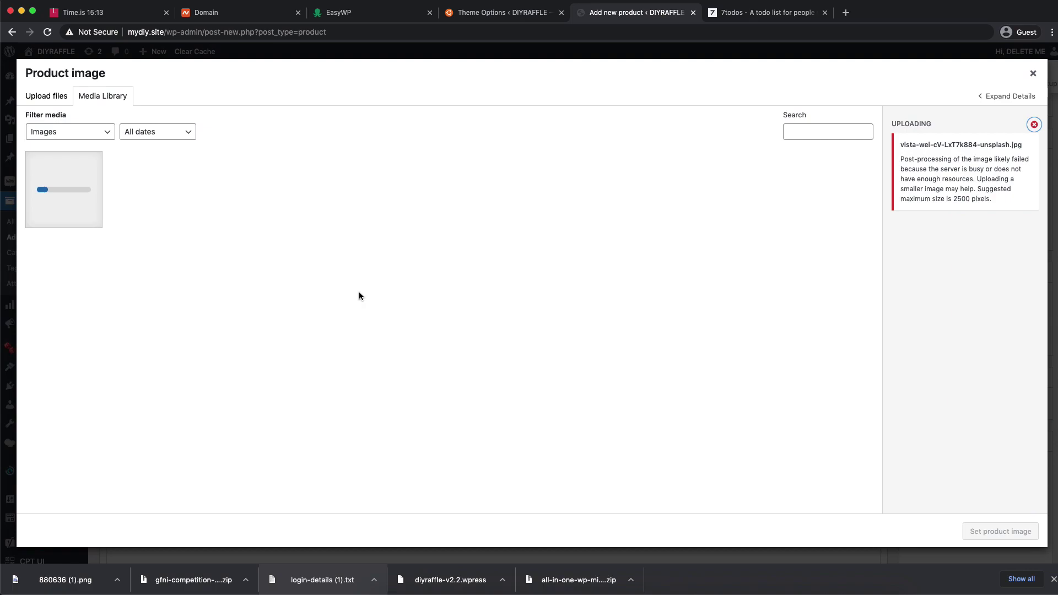
double_click(964, 201)
left_click(964, 201)
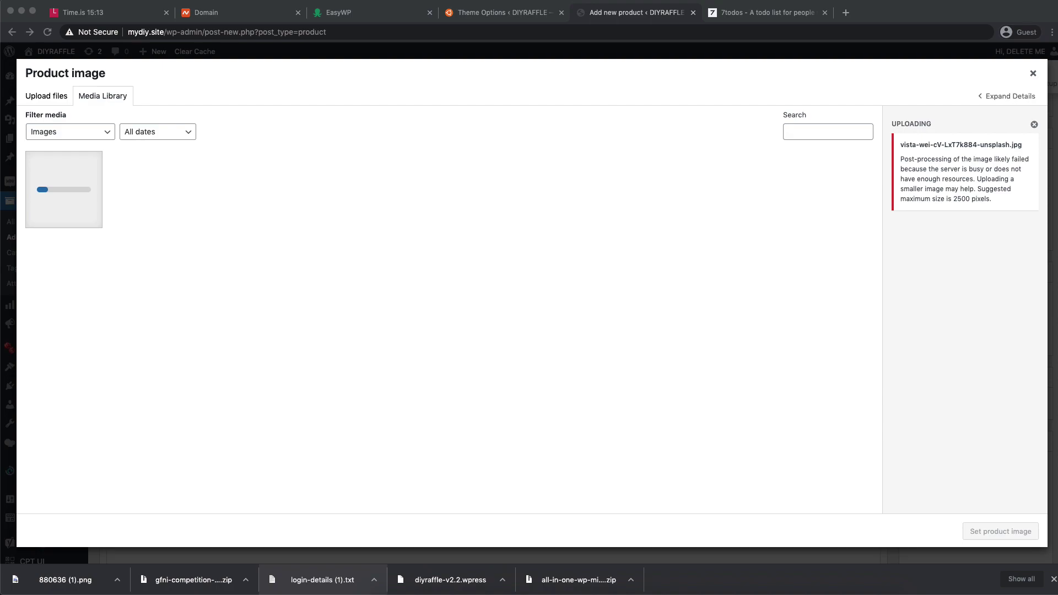
left_click(846, 12)
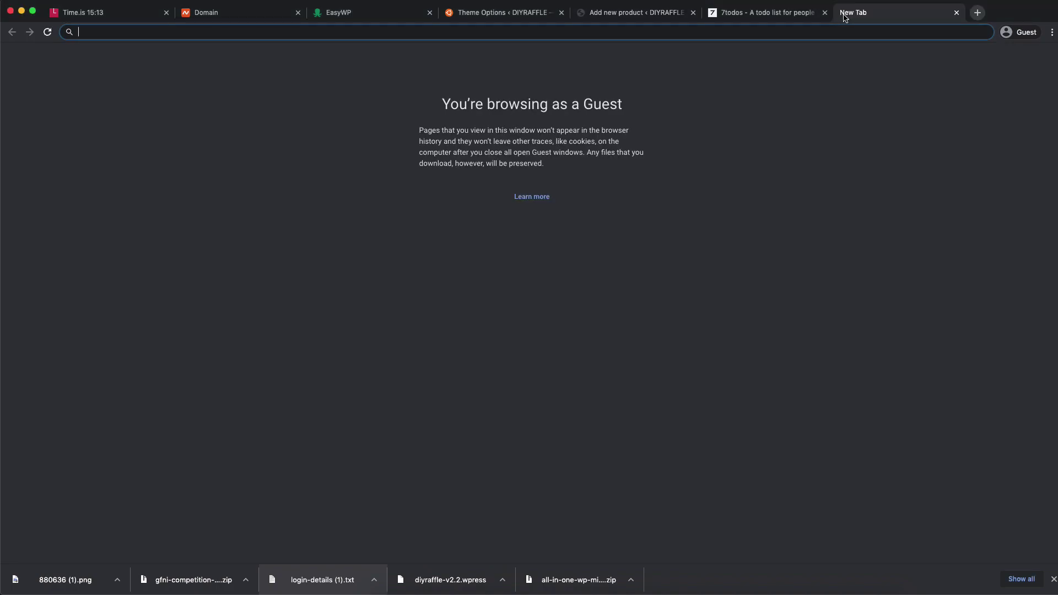
- Search 'compress image online' and load the photo into Compress JPEG
type("compress image online")
key("Return")
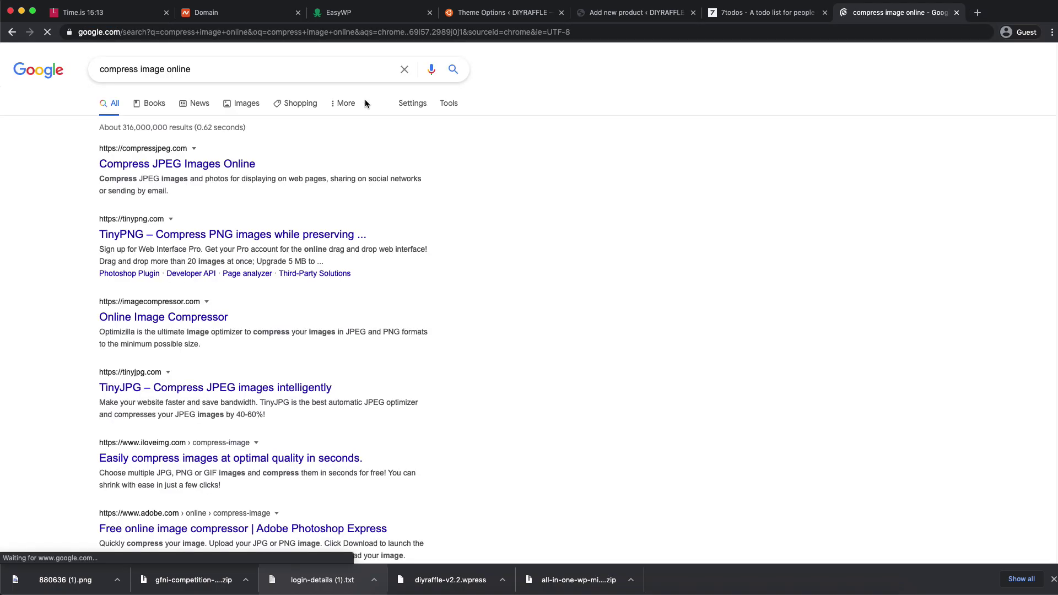
left_click(199, 164)
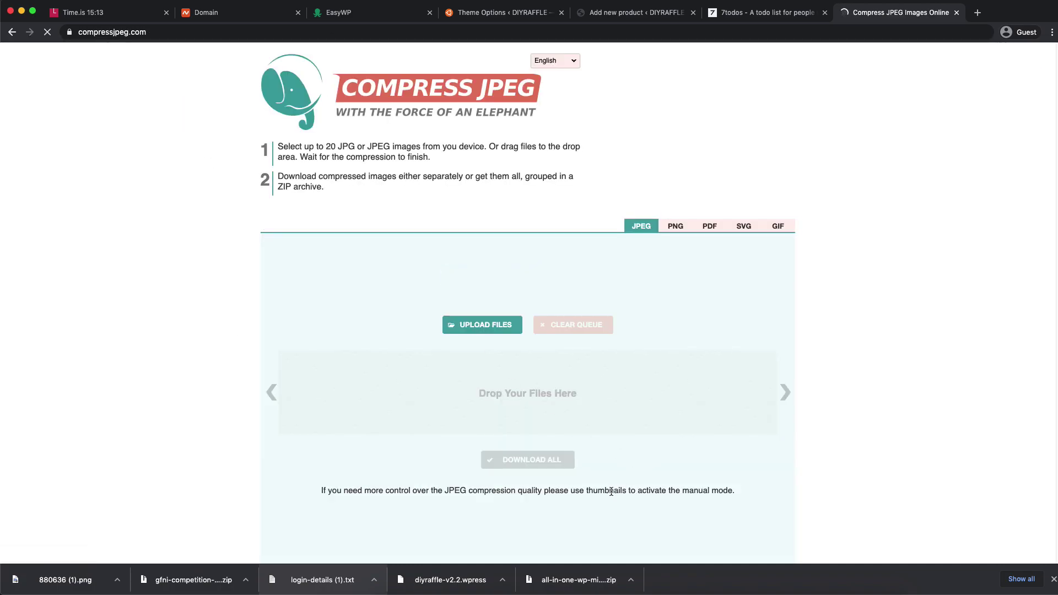
left_click_drag(924, 472, 386, 392)
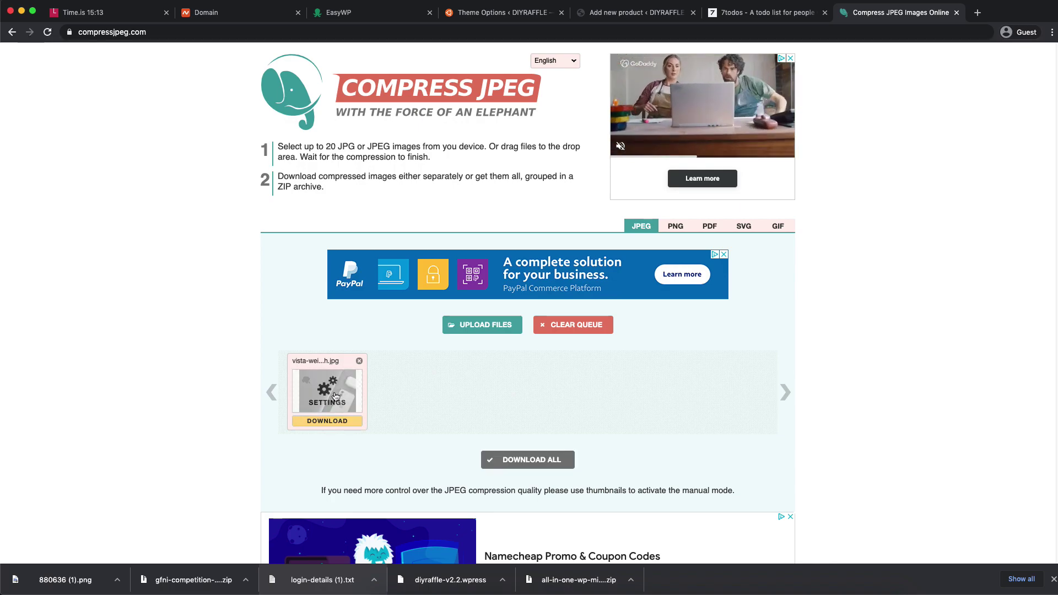
- Compress the photo at quality 74 (904K to 702K) and download it
left_click(335, 396)
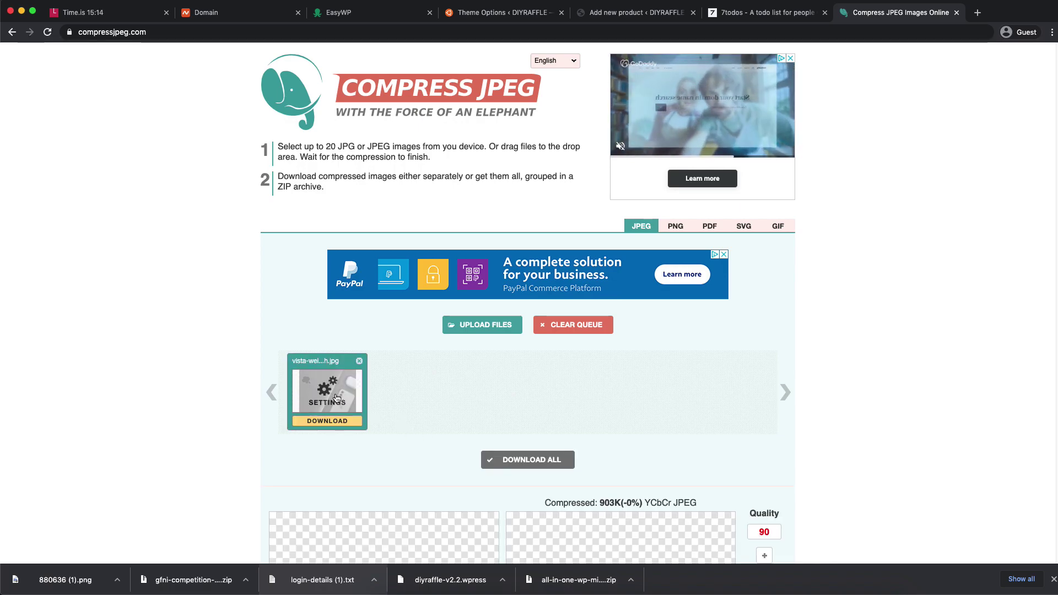
scroll(836, 411, "down", 6)
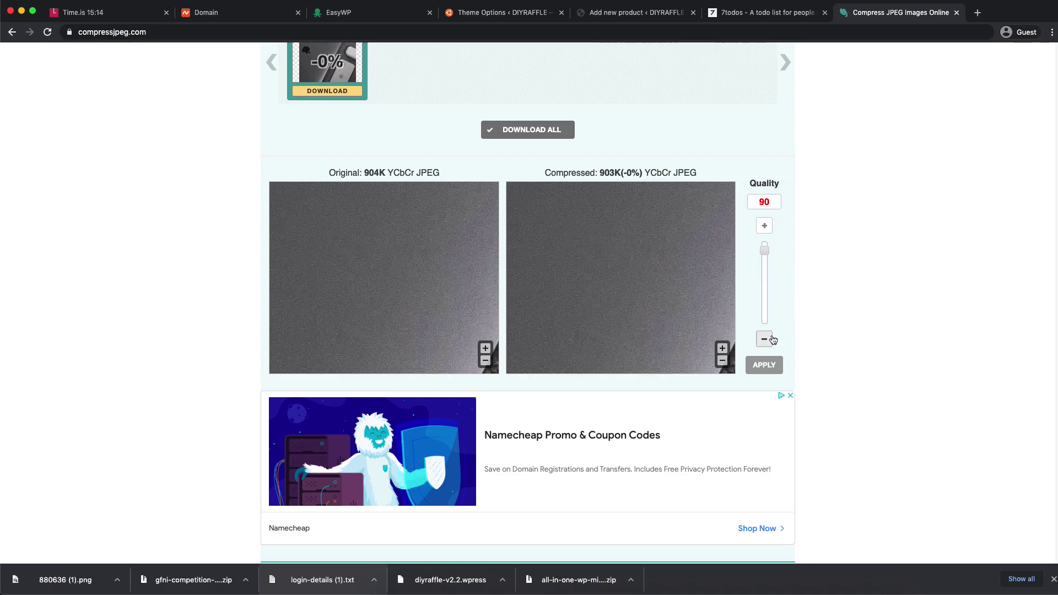
left_click_drag(769, 253, 763, 267)
left_click(768, 365)
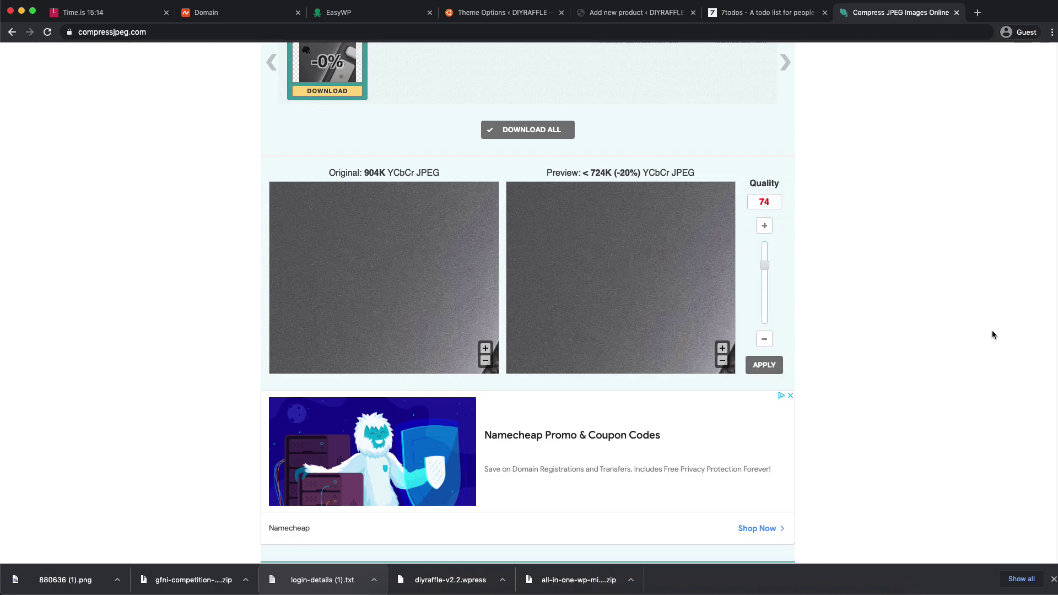
left_click(778, 367)
scroll(897, 256, "up", 5)
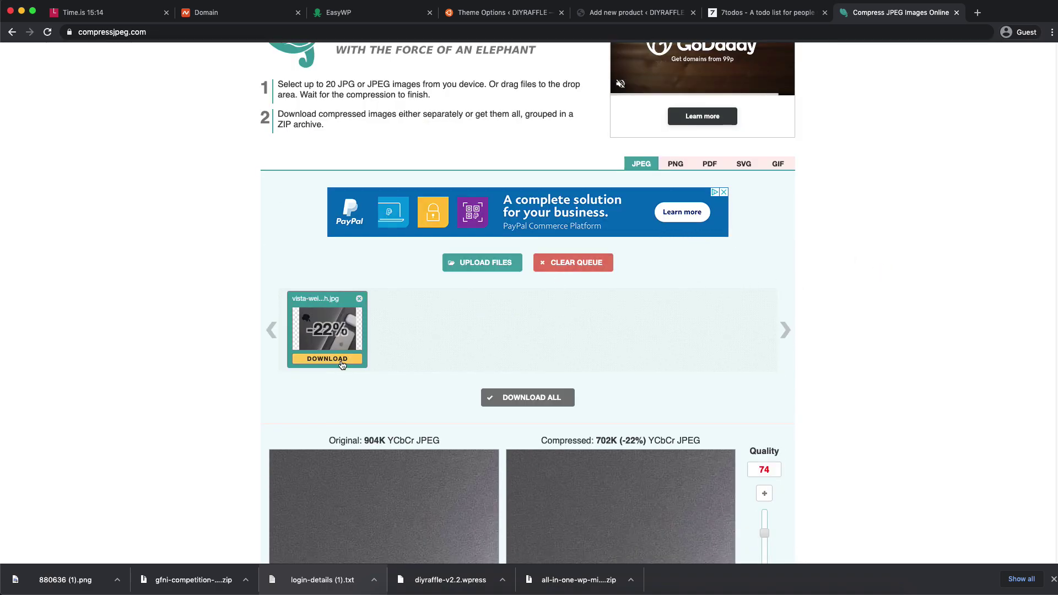
left_click(354, 358)
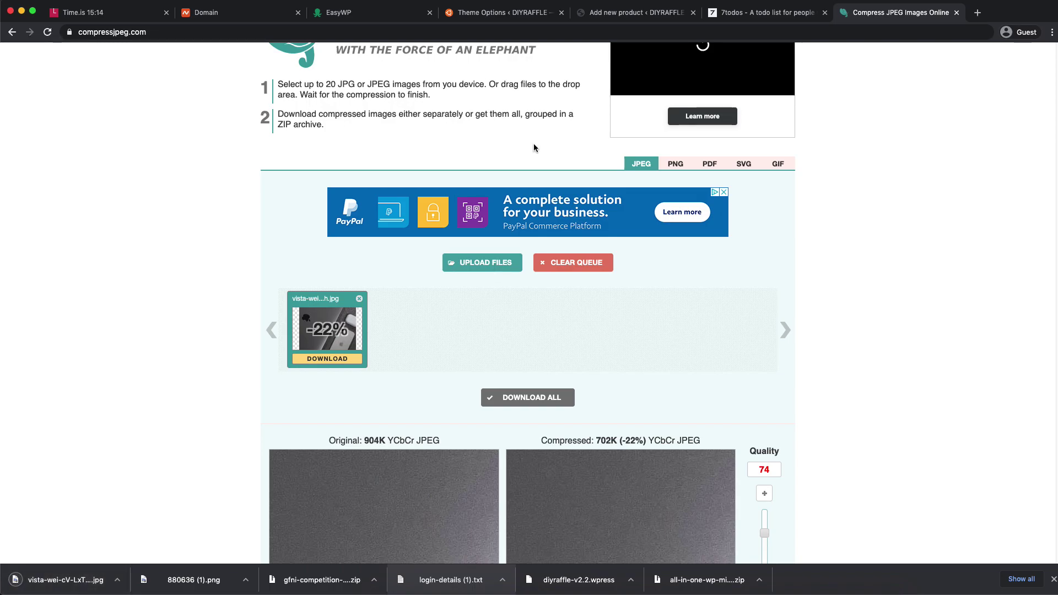
left_click(452, 33)
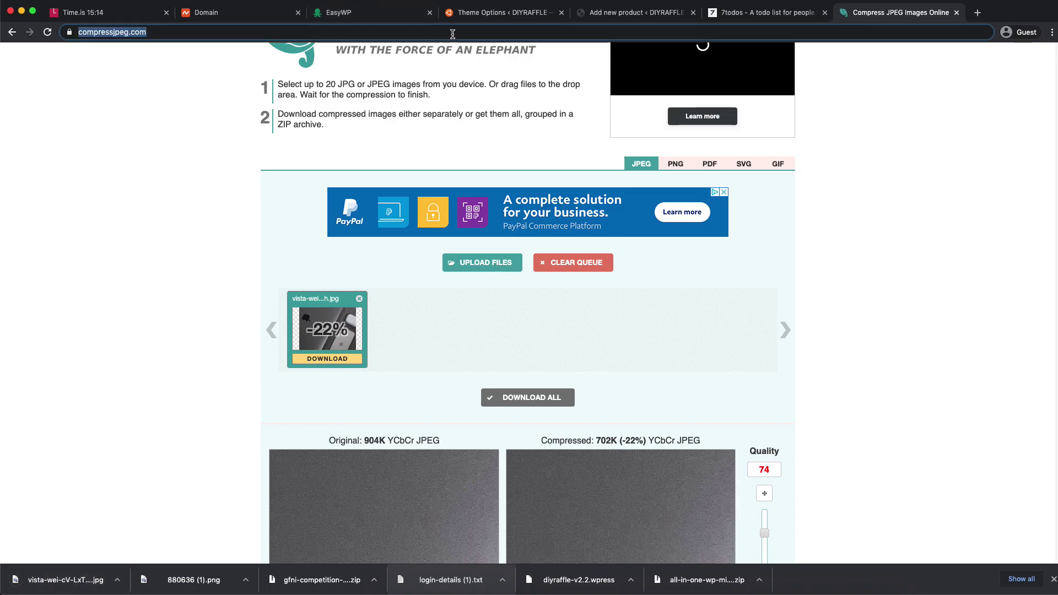
- Search 'reduce image size' and add the compressed photo to Reduce Images
type("reduce ")
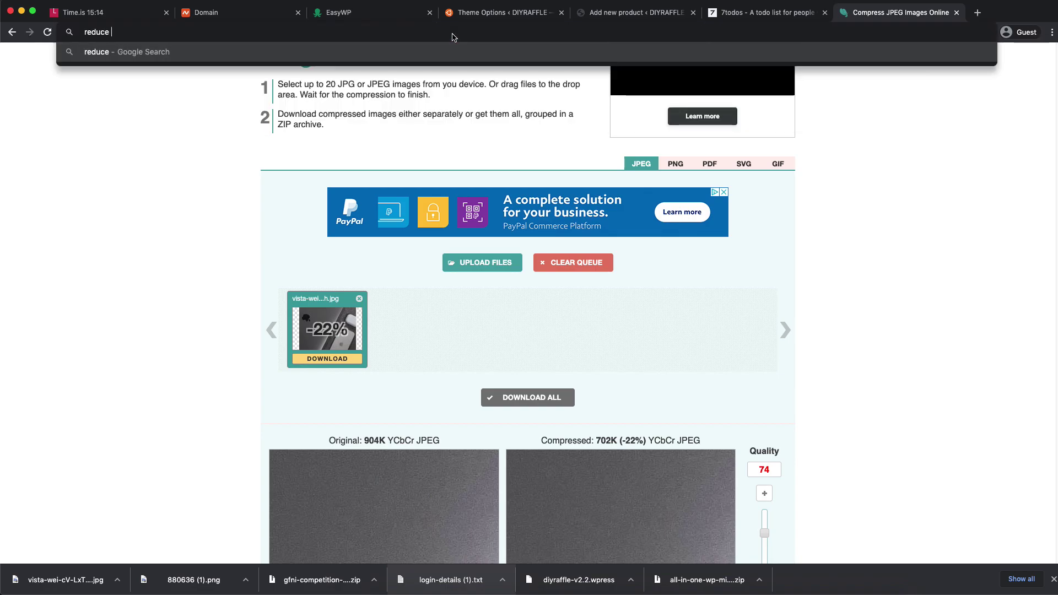
type("image size")
key("Return")
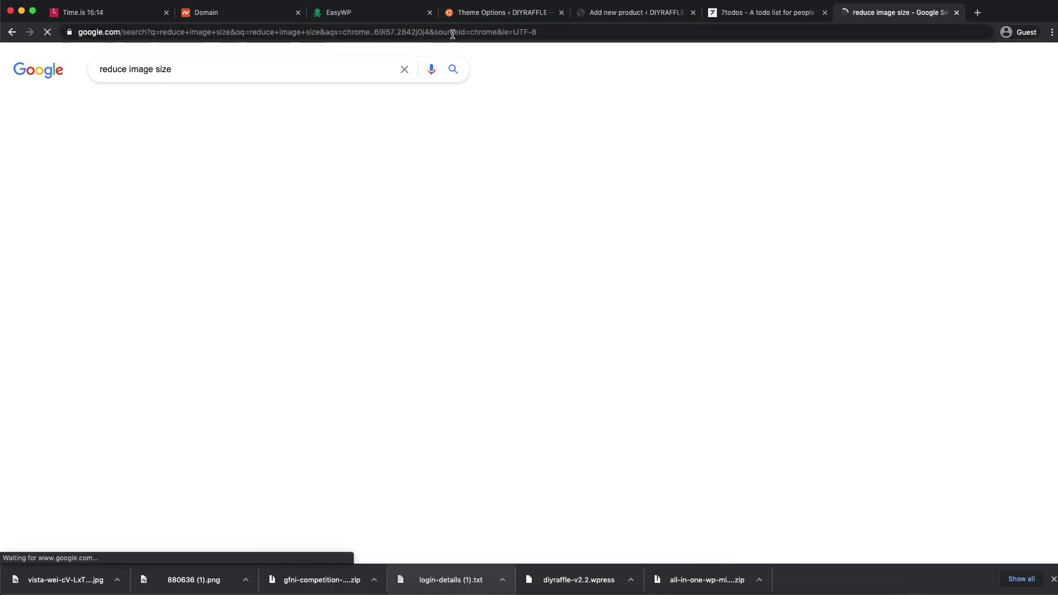
left_click(270, 173)
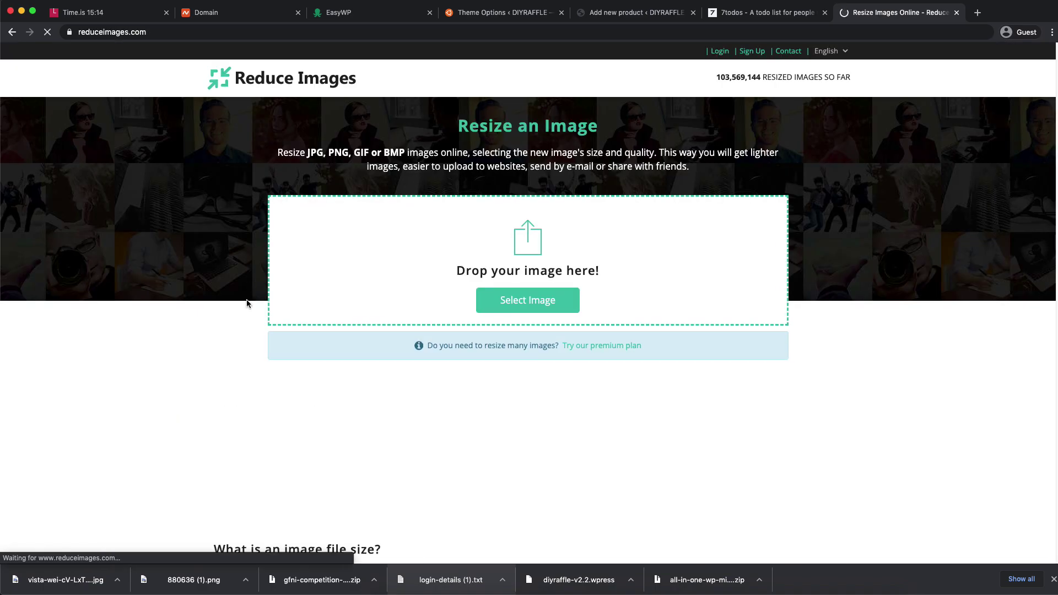
left_click_drag(72, 579, 406, 272)
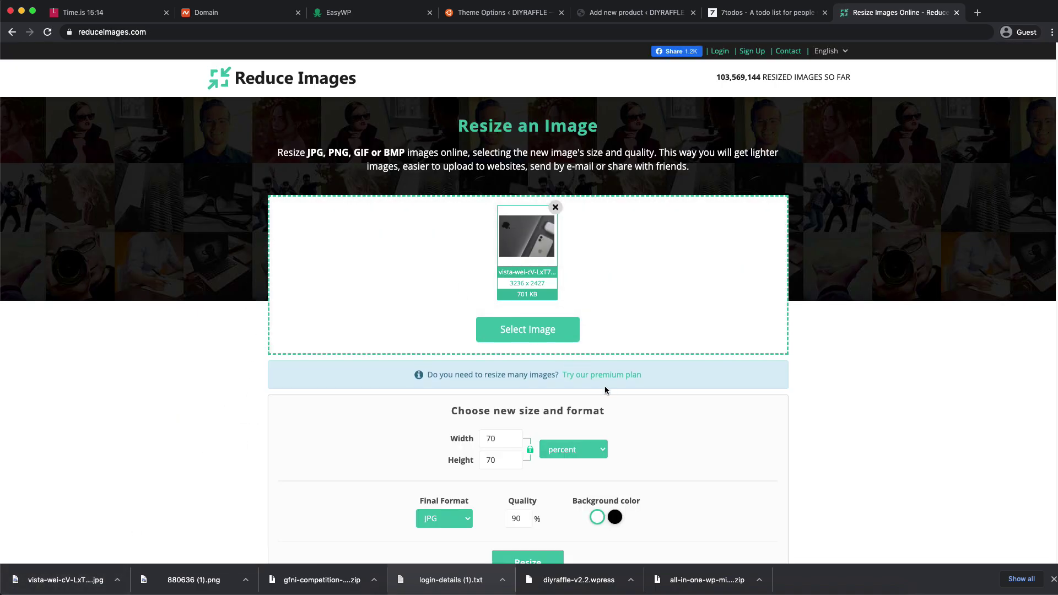
- Resize the photo to 50 percent width and download the 399.23 KB JPG
scroll(502, 441, "down", 2)
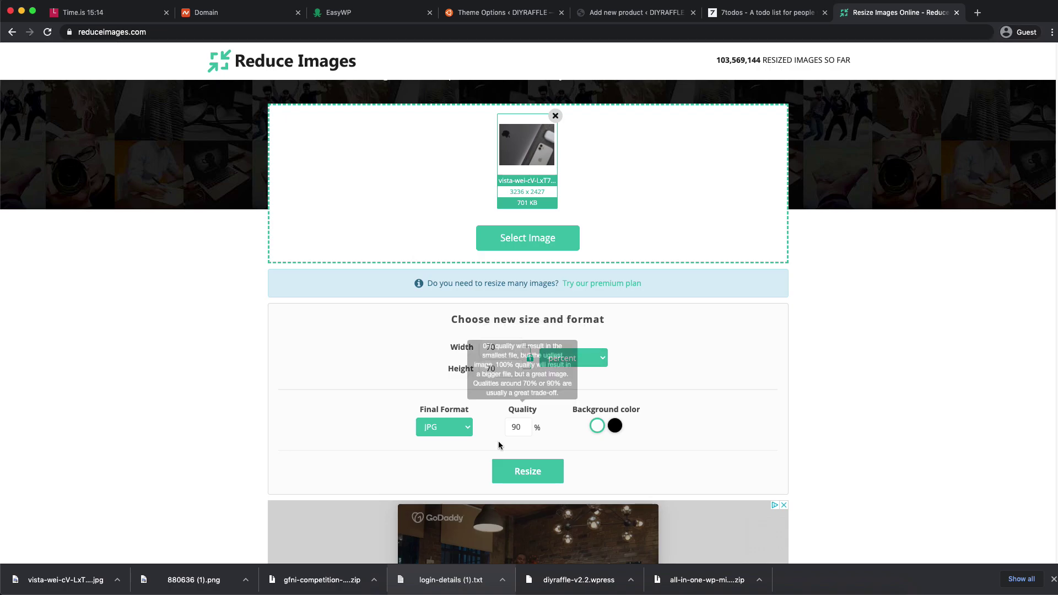
left_click(491, 348)
key("BackSpace")
type("5")
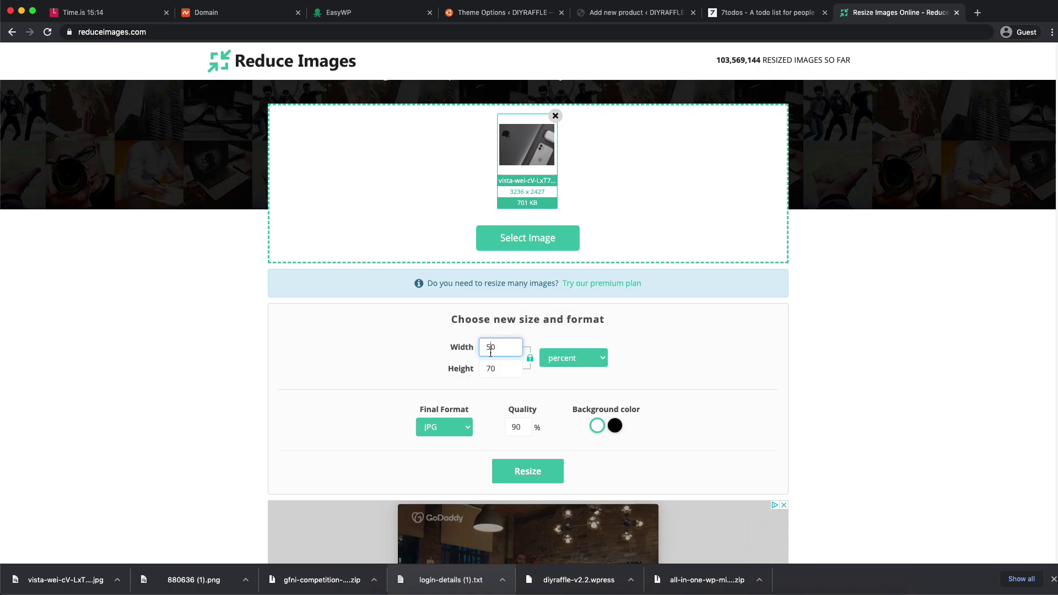
left_click(537, 471)
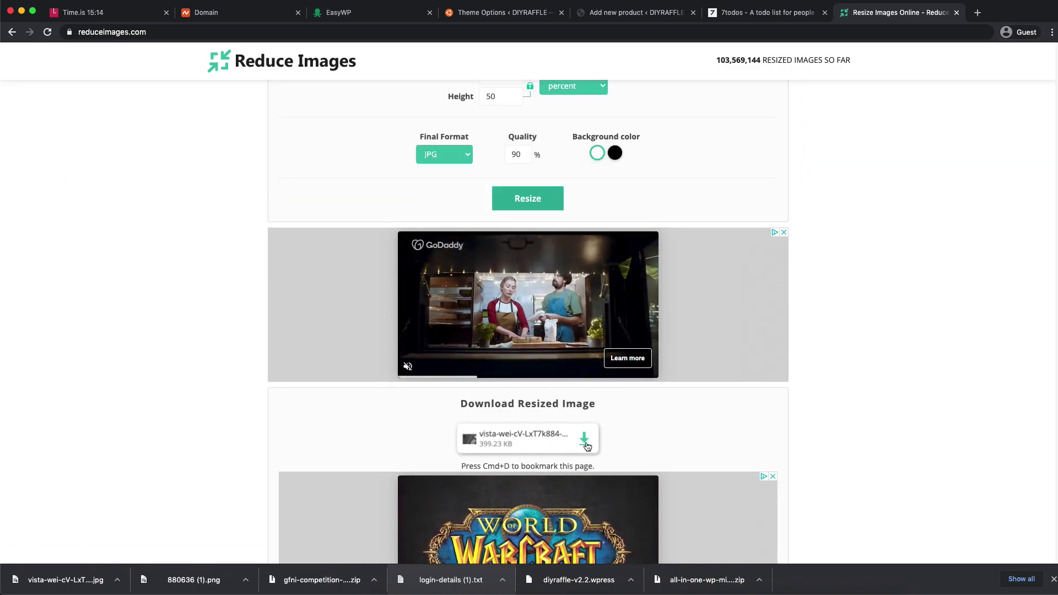
left_click(585, 441)
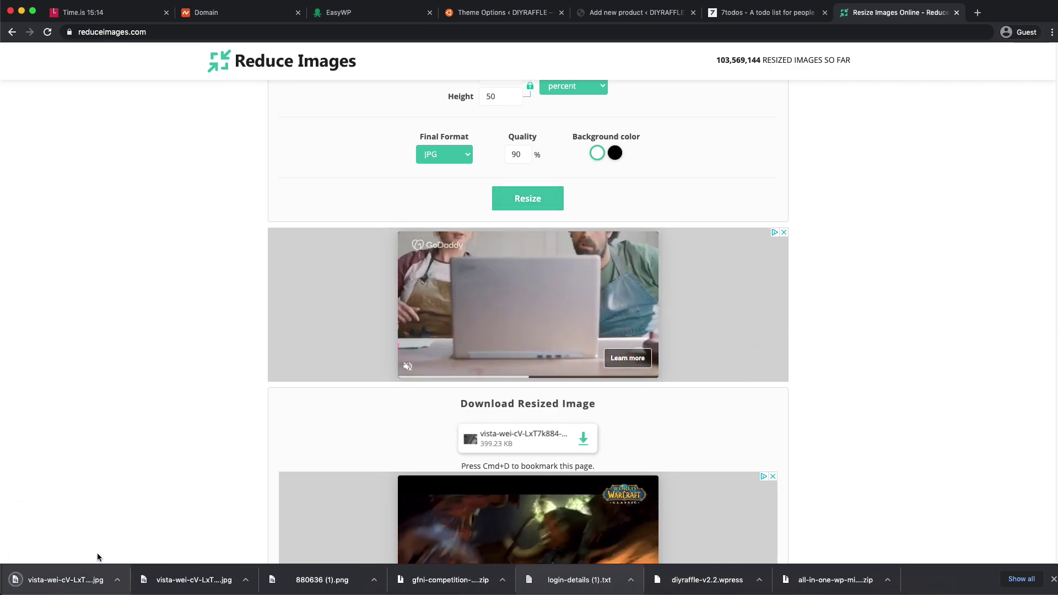
- Drag the 50% resized JPG into the product image Media Library, then return to the resizer
left_click(633, 12)
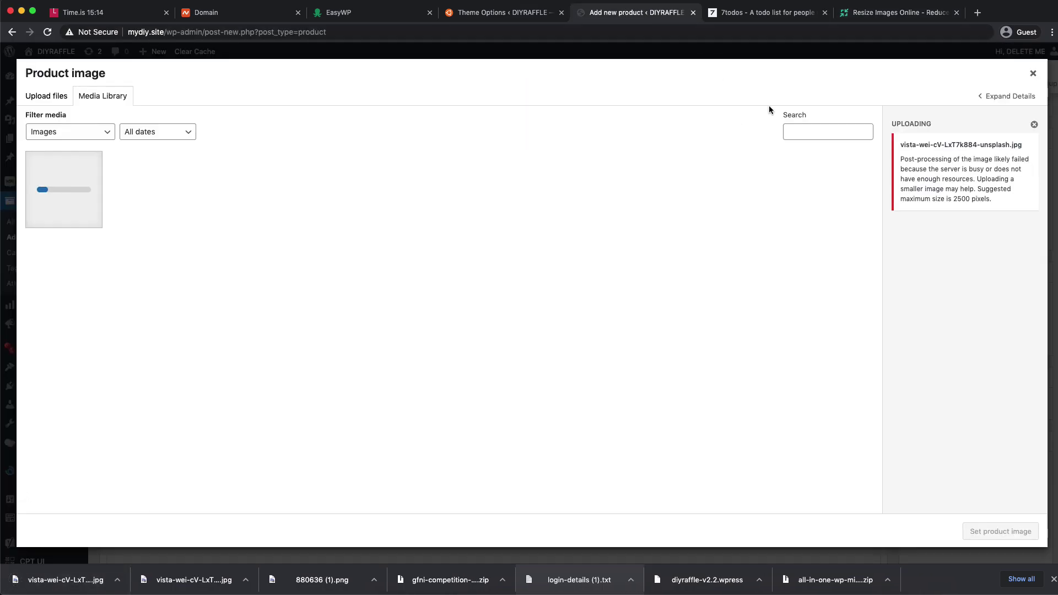
left_click(1032, 74)
left_click(945, 400)
left_click_drag(55, 580, 140, 319)
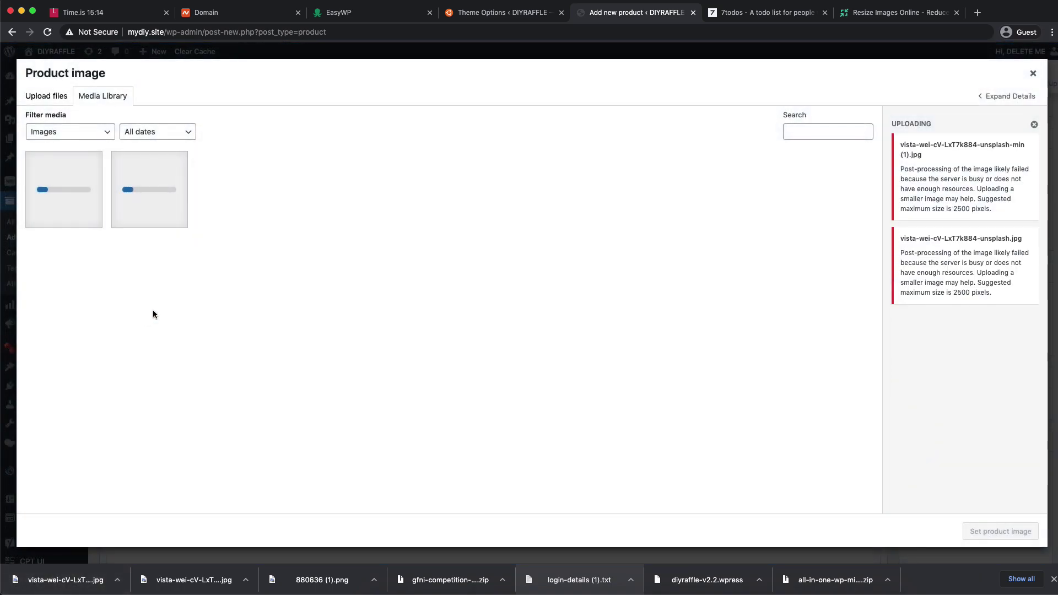
left_click(756, 15)
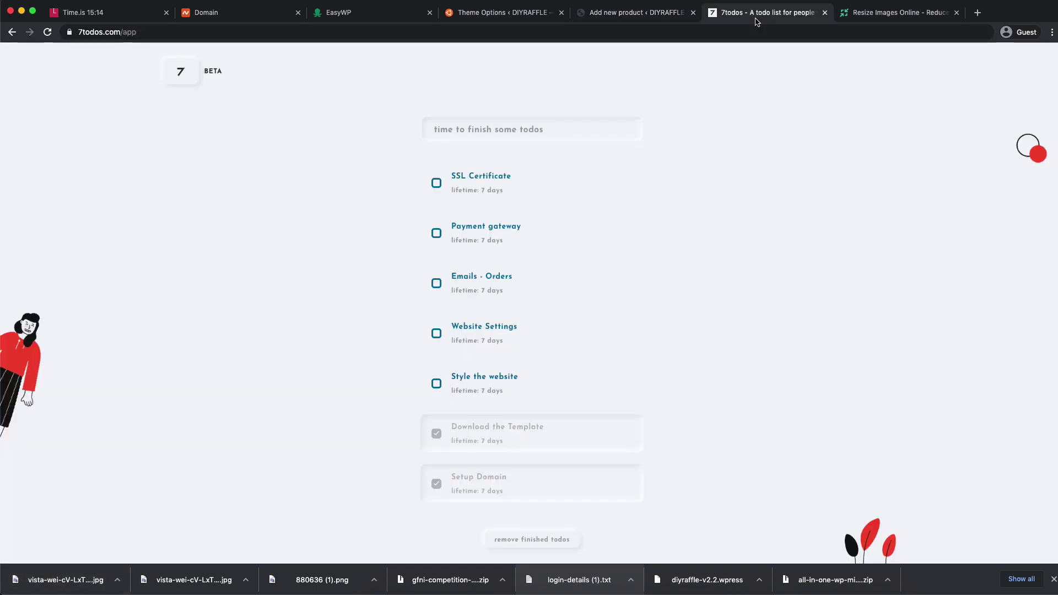
left_click(896, 16)
- Change the width to 20 percent and resize the photo into a 53.96 KB JPG
scroll(535, 160, "up", 3)
double_click(485, 241)
type("10")
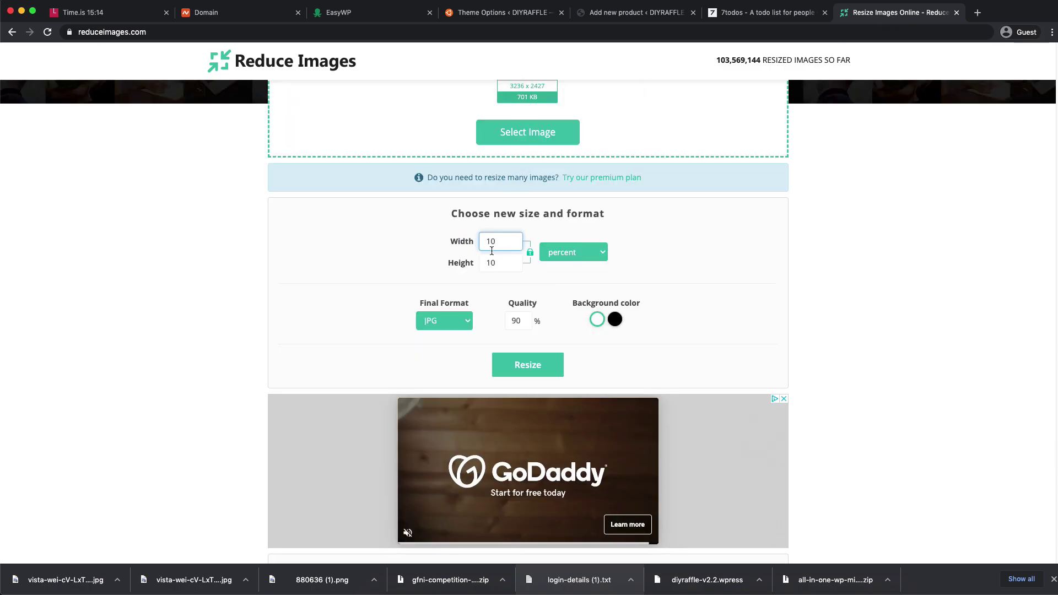
double_click(475, 241)
type("20")
left_click(528, 365)
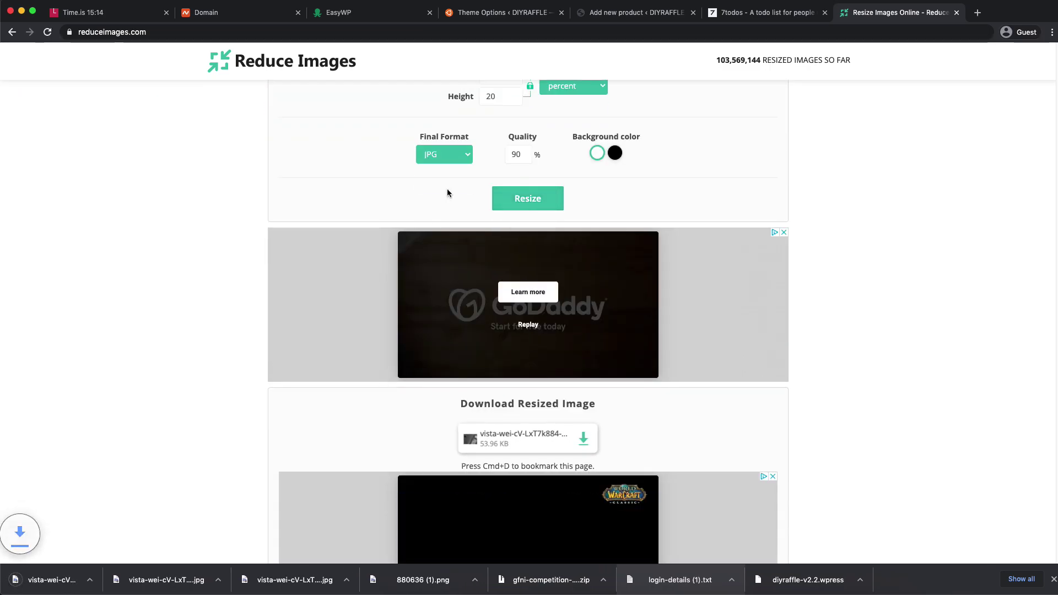
- Drag the 20% JPG into the Product image dialog, then close the dialog
left_click(513, 12)
left_click(380, 12)
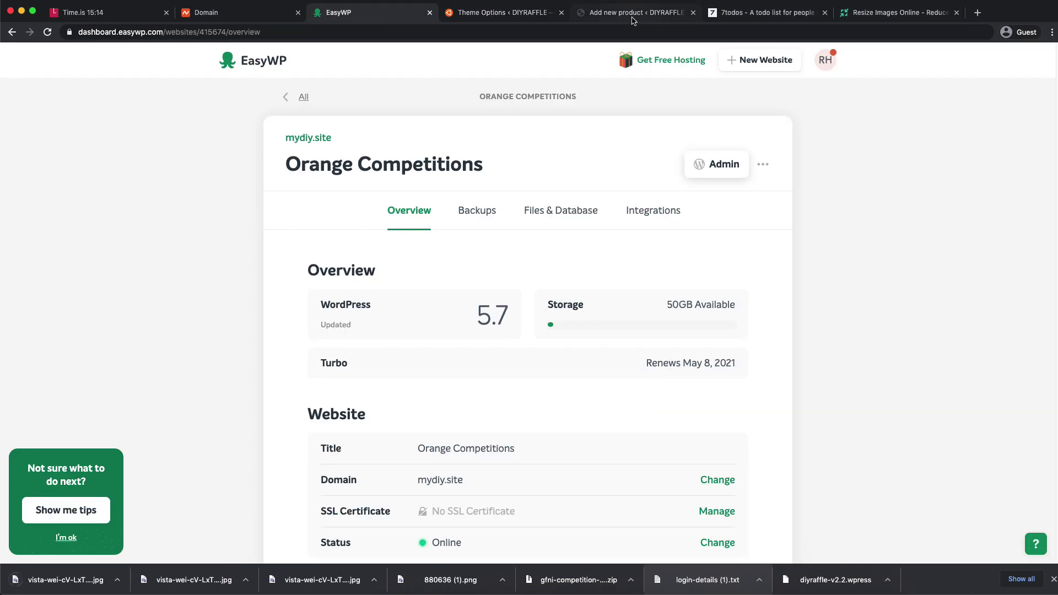
left_click(633, 18)
left_click_drag(182, 578, 104, 317)
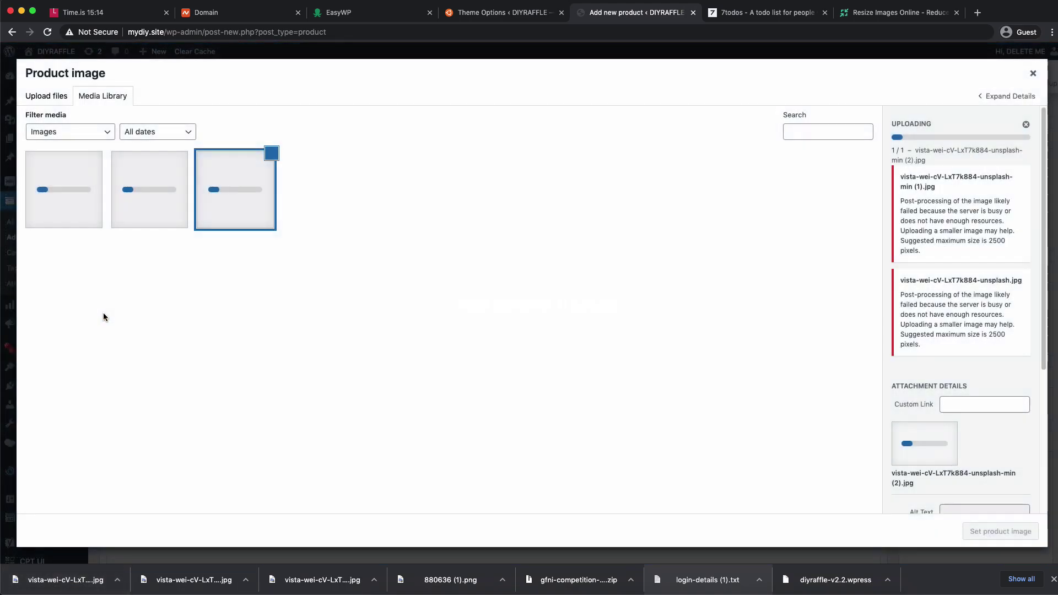
key("Escape")
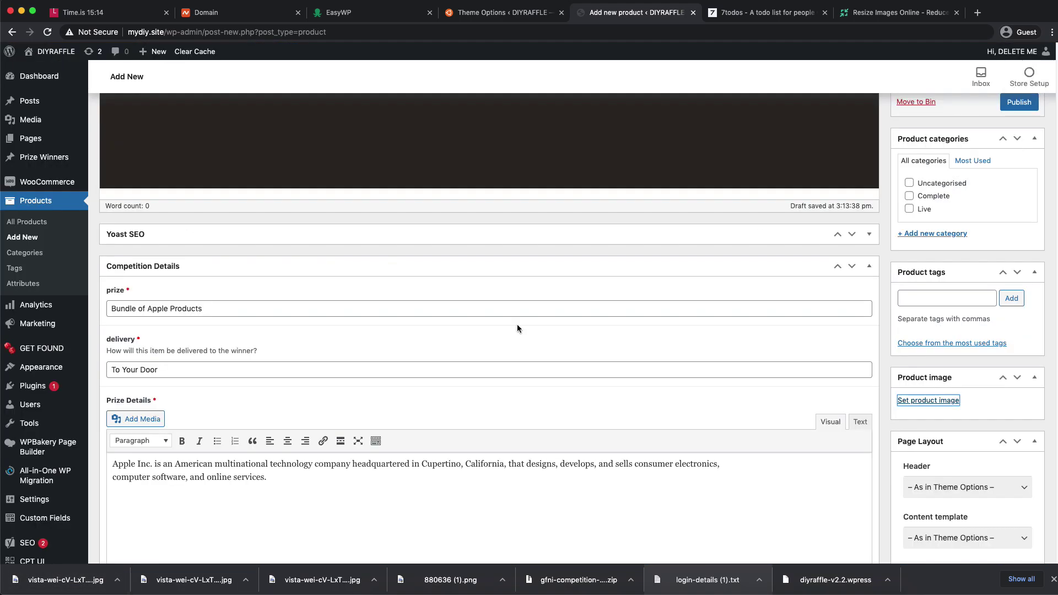
- Show the downloaded image in Finder, then try publishing and hit the Max tickets warning
left_click(117, 582)
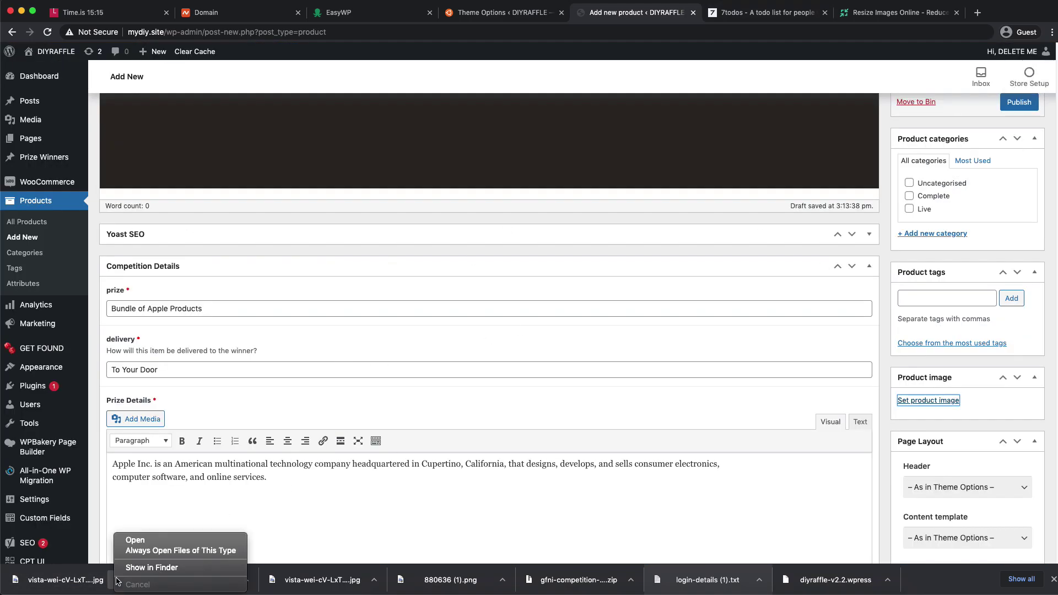
left_click(173, 564)
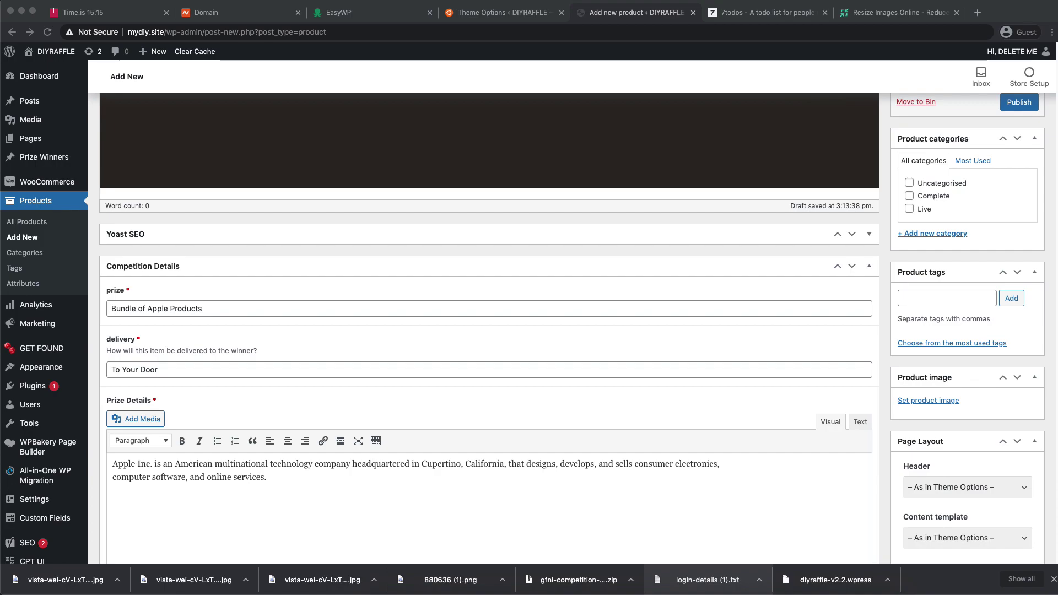
left_click(940, 403)
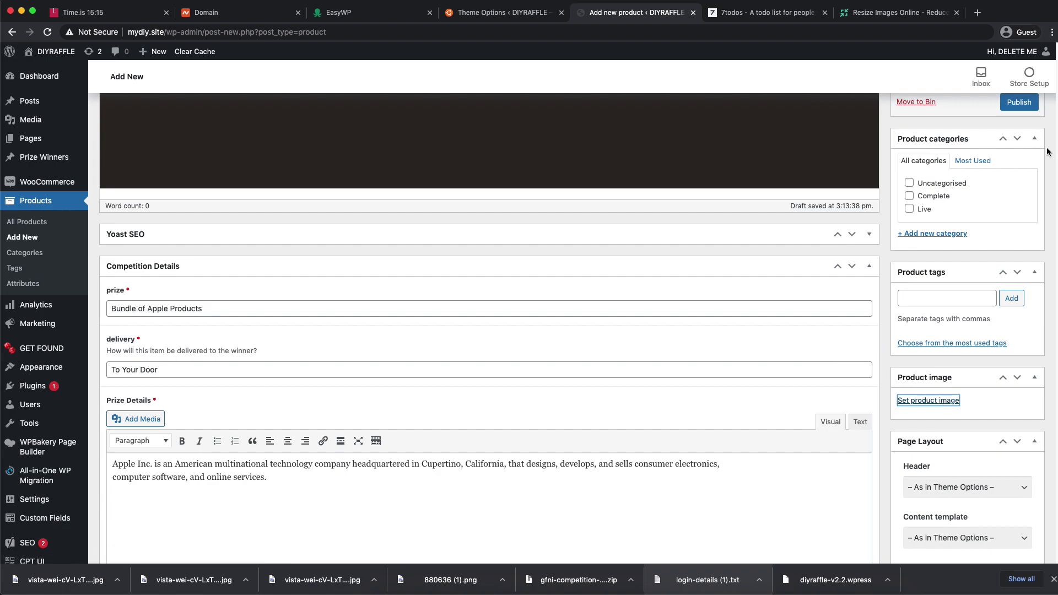
left_click(1019, 102)
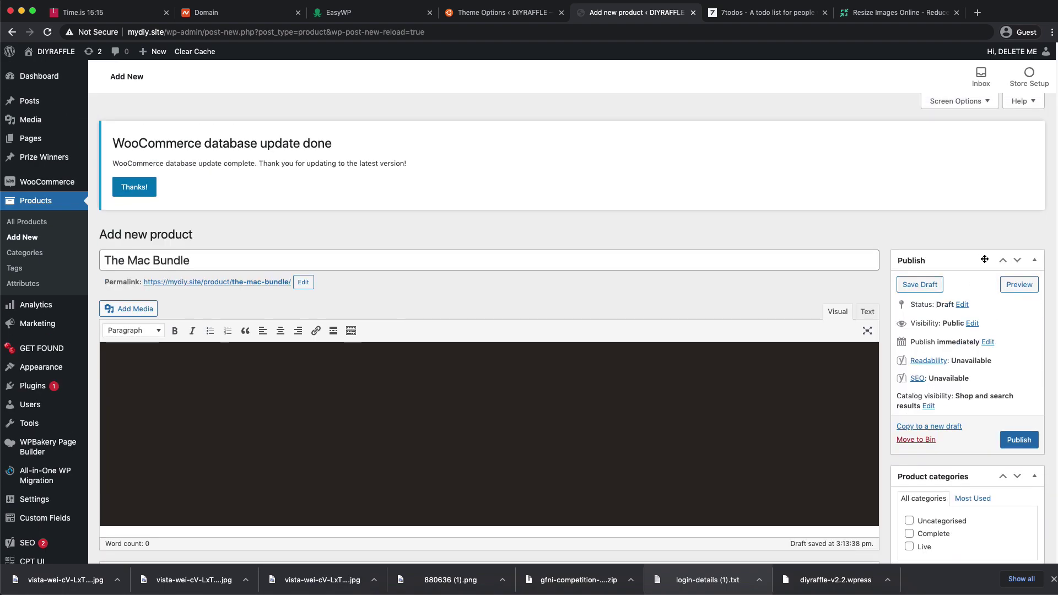
left_click(1017, 439)
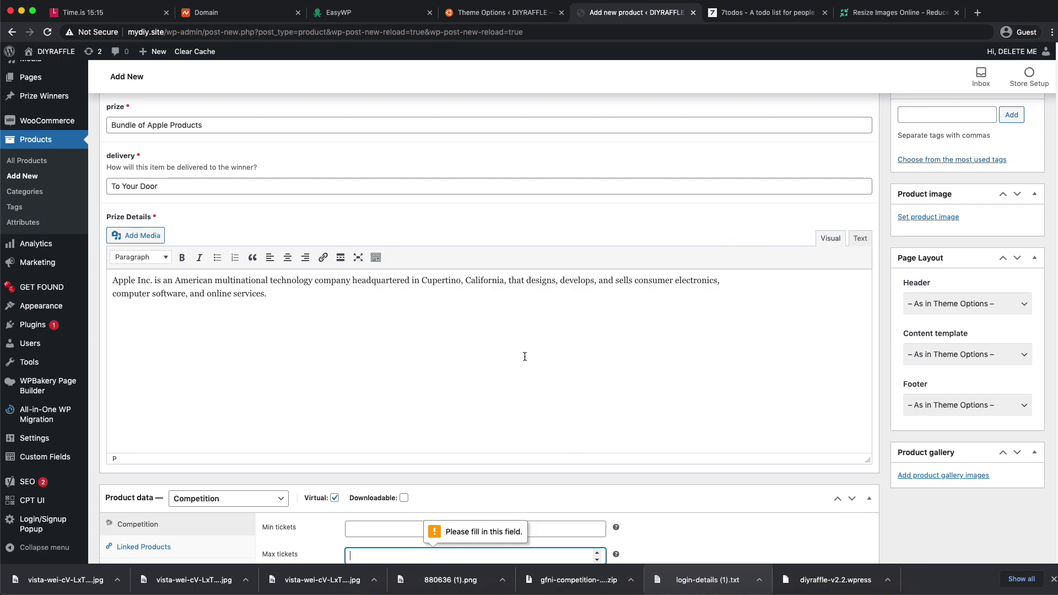
- Set tickets to 200 minimum and 300 maximum, with 1 winner and a £20 price
scroll(524, 357, "down", 6)
left_click(386, 184)
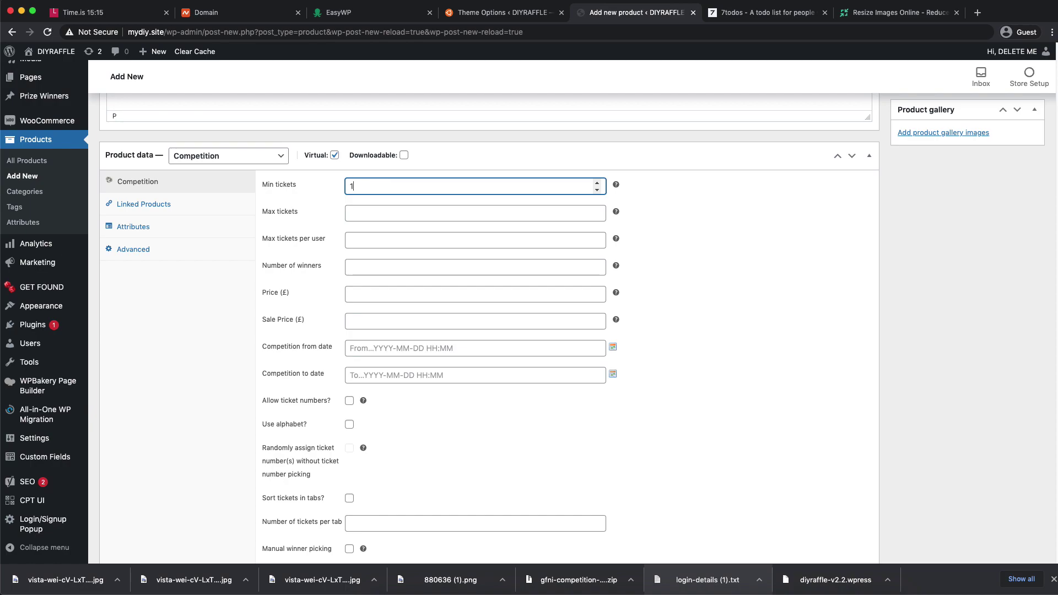
key("Tab")
type("200")
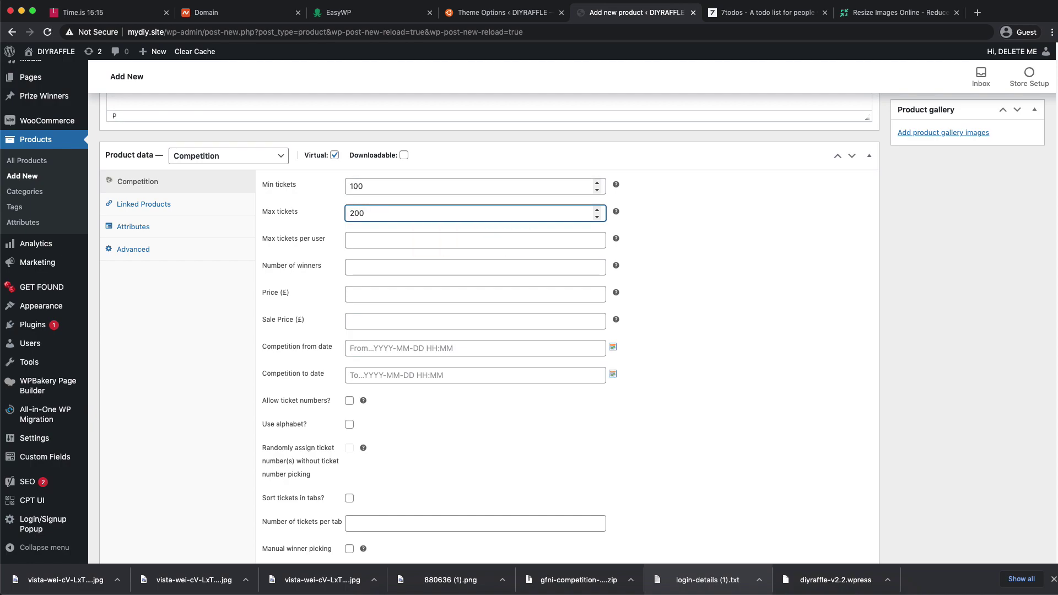
left_click(386, 239)
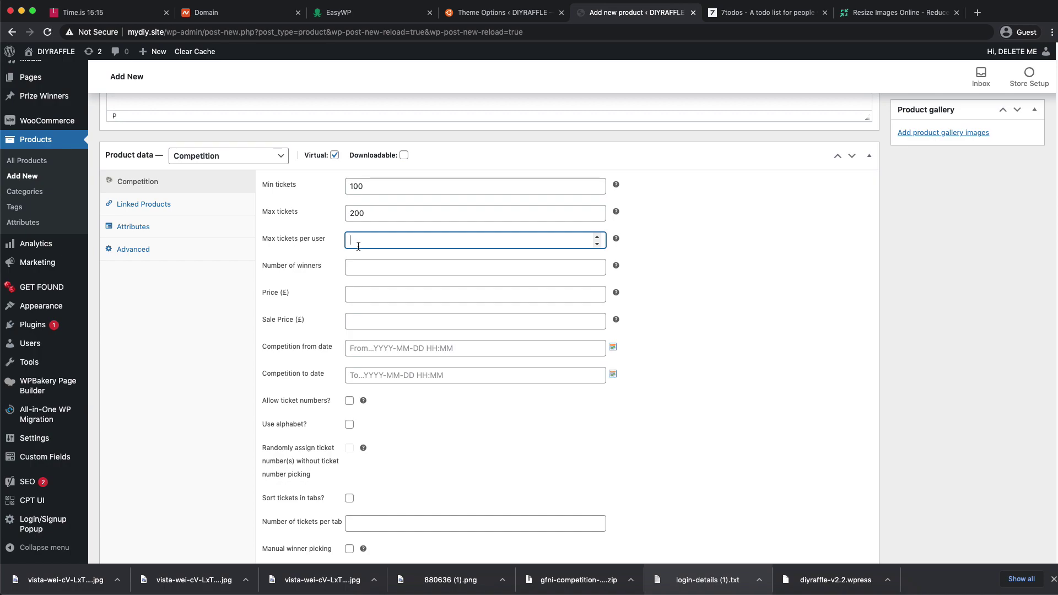
left_click(364, 269)
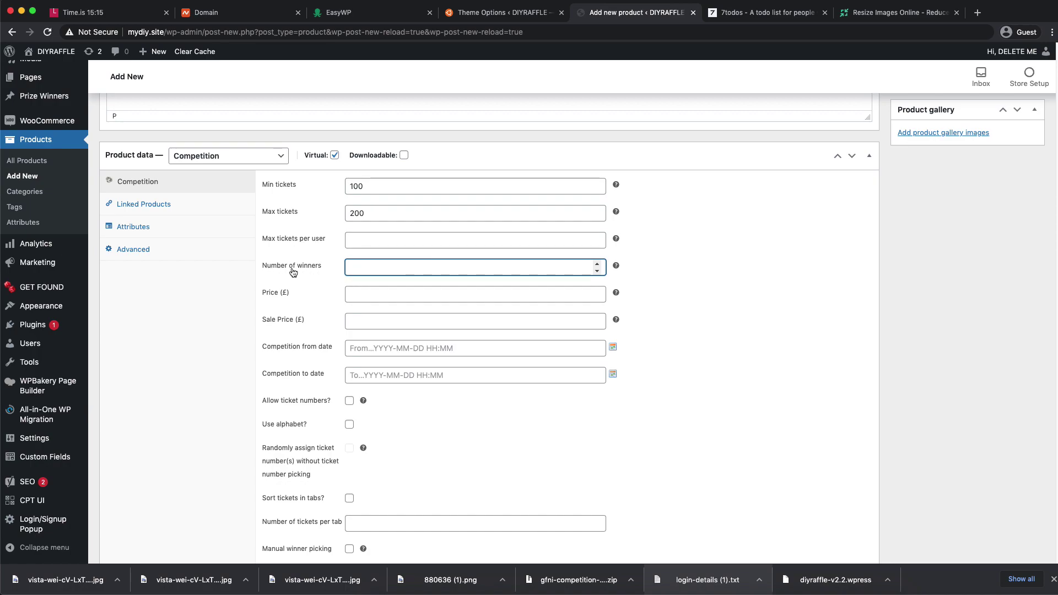
left_click(376, 298)
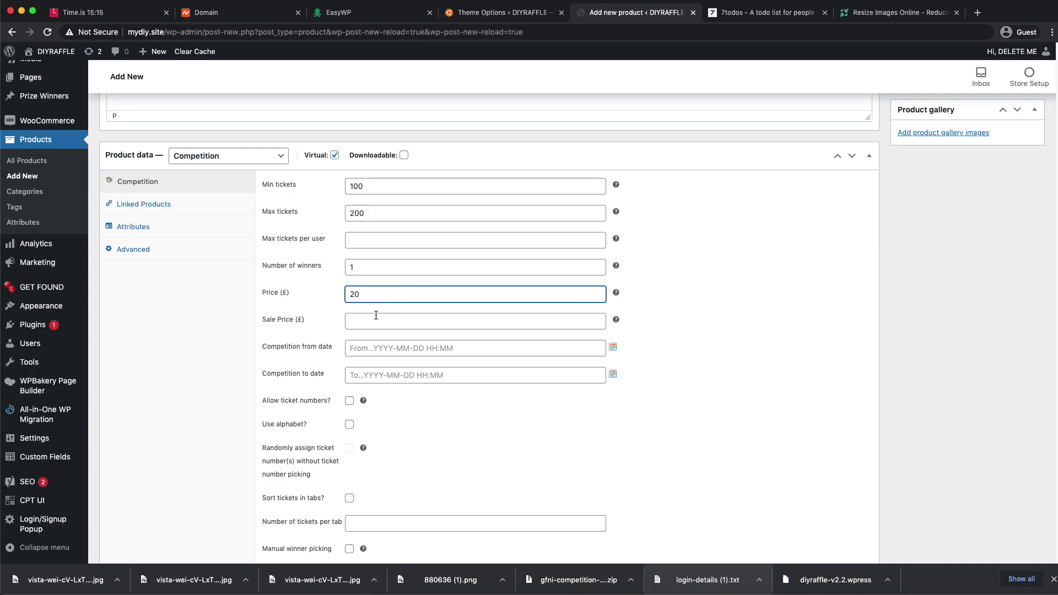
left_click(785, 317)
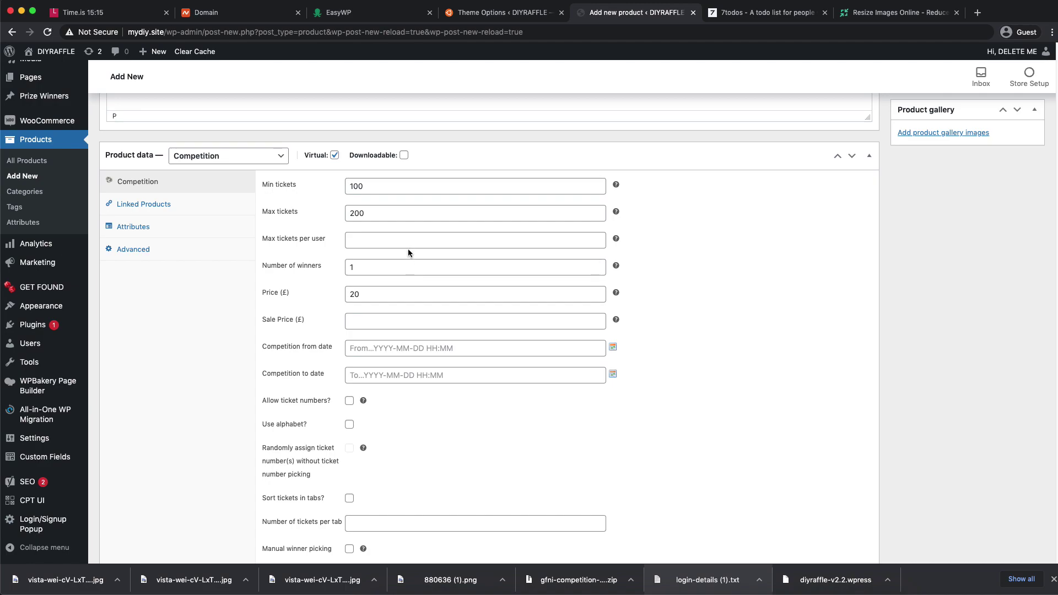
double_click(380, 216)
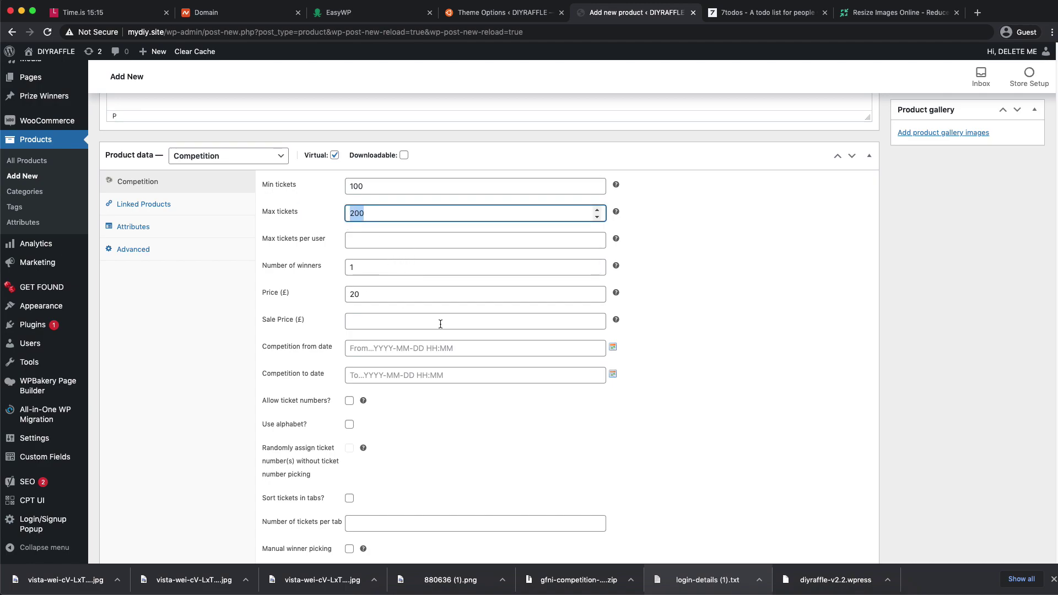
type("300")
left_click(352, 189)
left_click(802, 274)
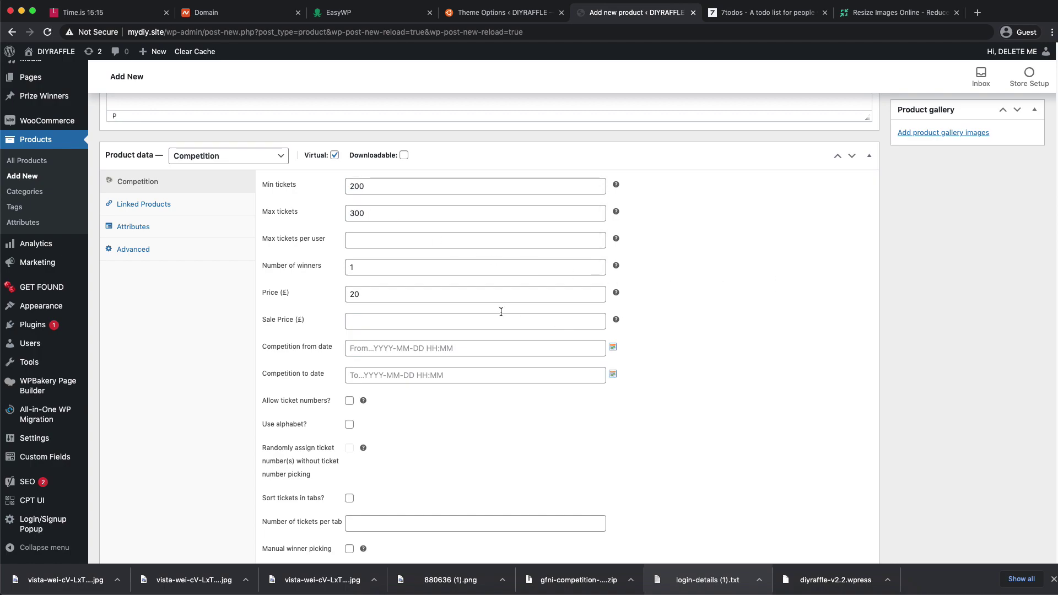
- Schedule the competition from 8 April 2021 to 29 April 2021 at 20:00
left_click(441, 343)
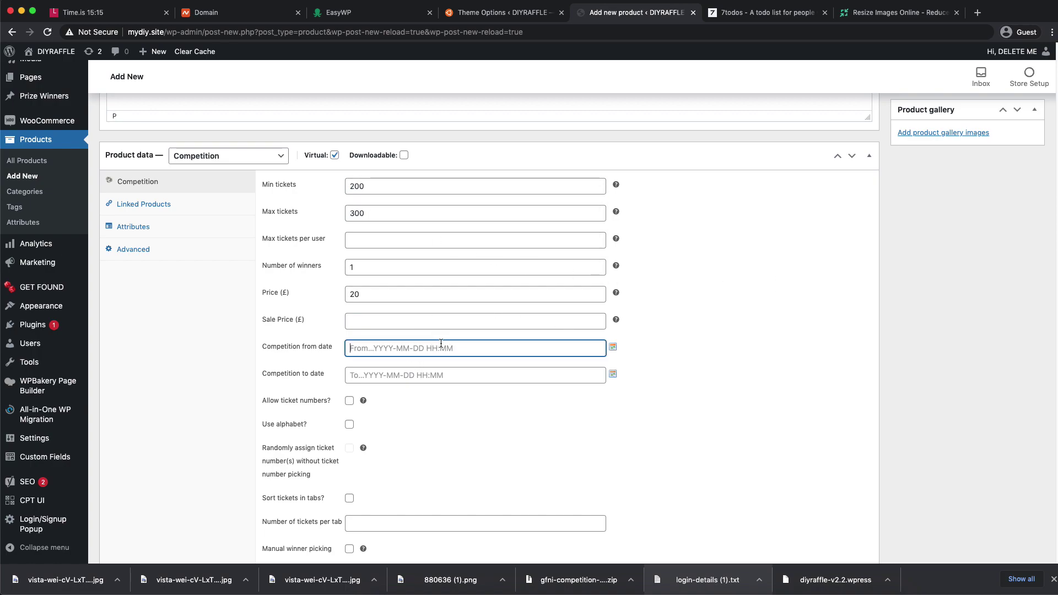
left_click(613, 348)
left_click(419, 404)
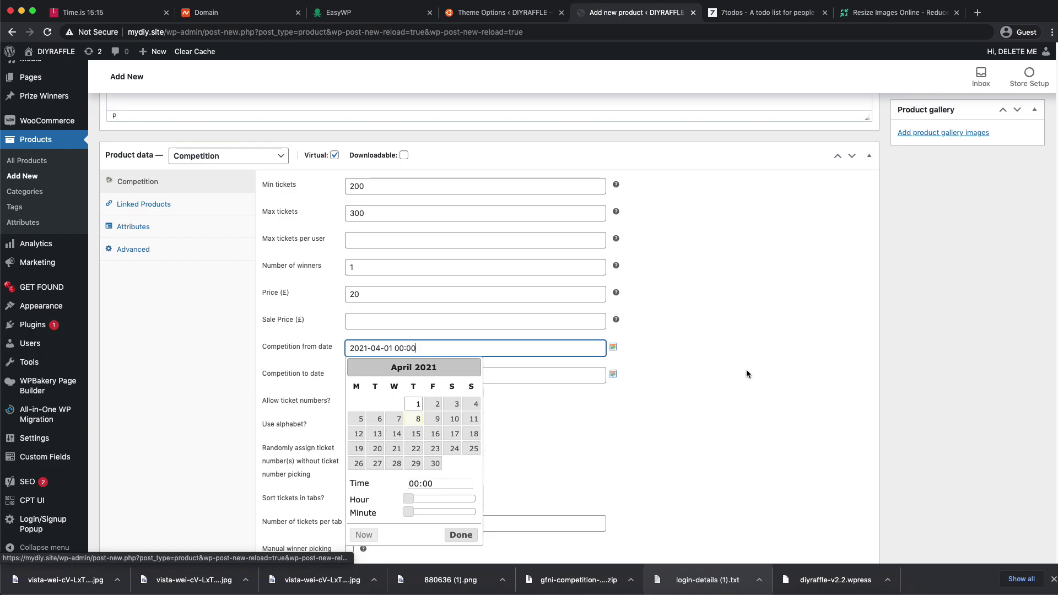
left_click(418, 419)
left_click(715, 392)
left_click(613, 374)
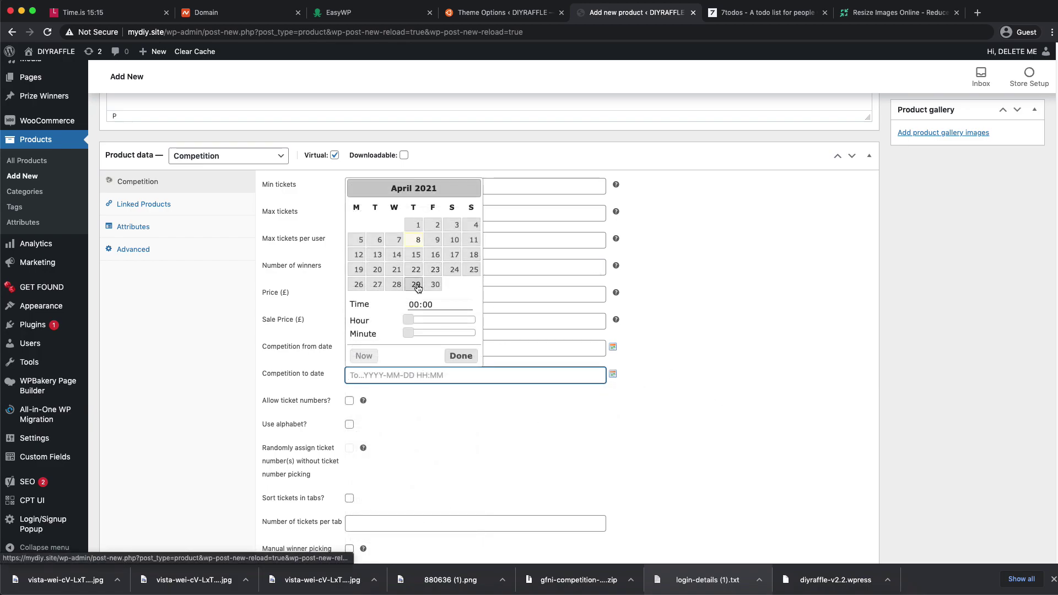
left_click(417, 286)
left_click_drag(409, 320, 471, 320)
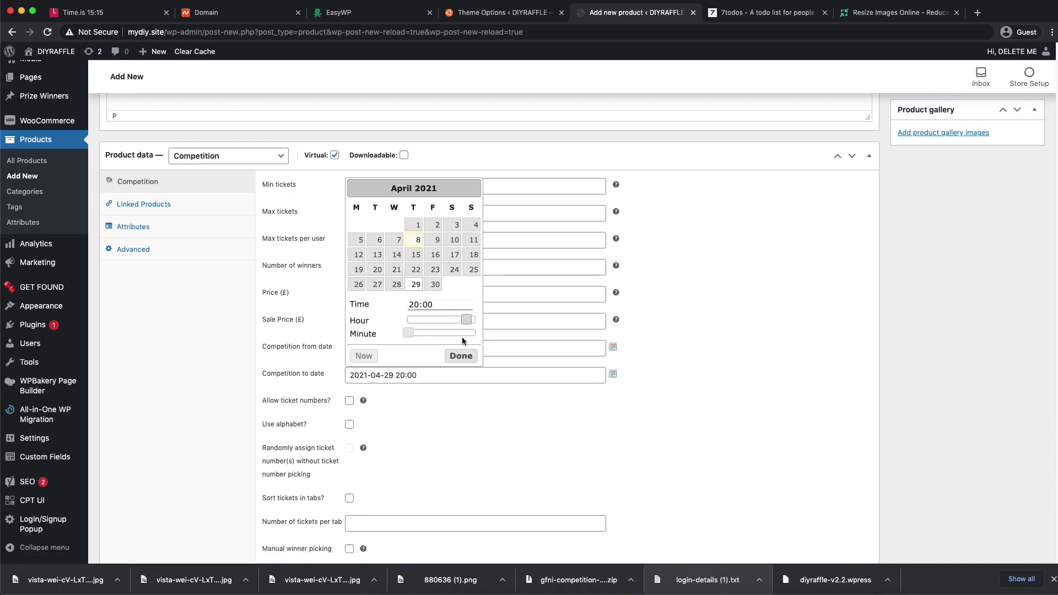
left_click(462, 356)
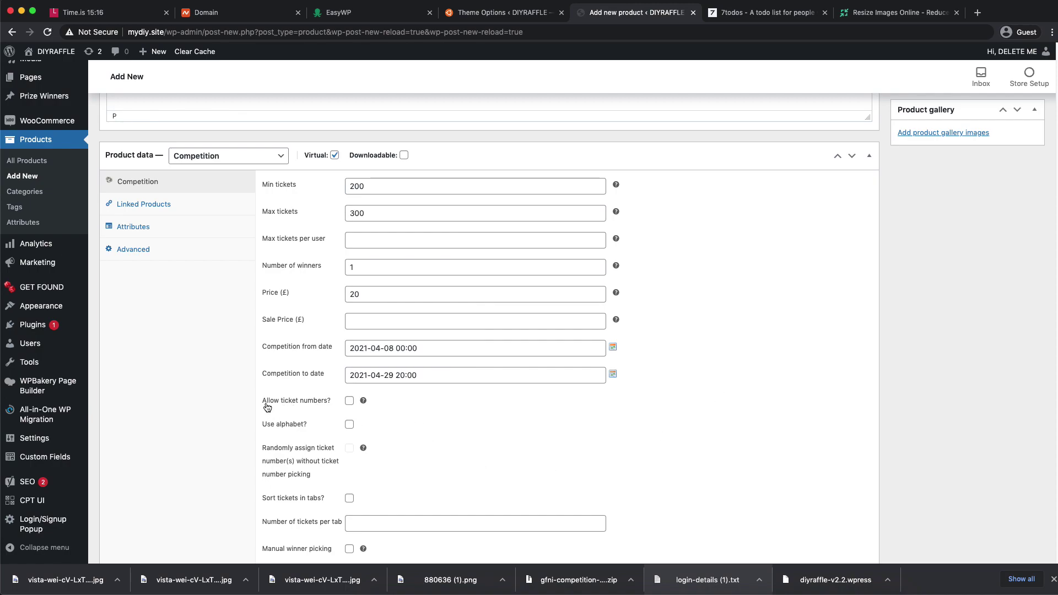
- Enable ticket numbers, random assignment, manual winner picking and a required entry question
left_click(349, 401)
scroll(358, 389, "down", 3)
left_click(350, 371)
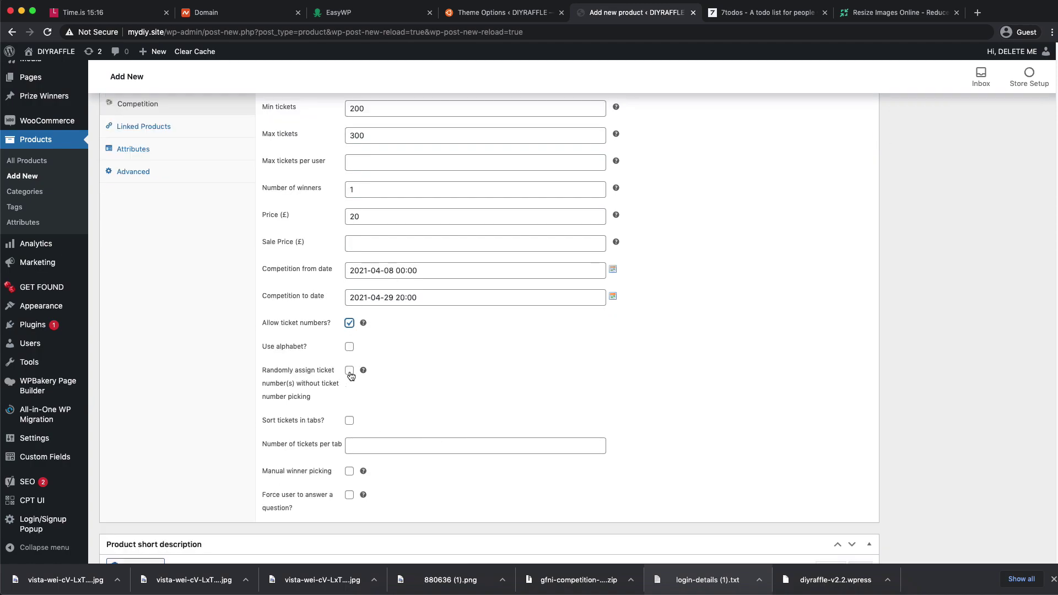
left_click(350, 423)
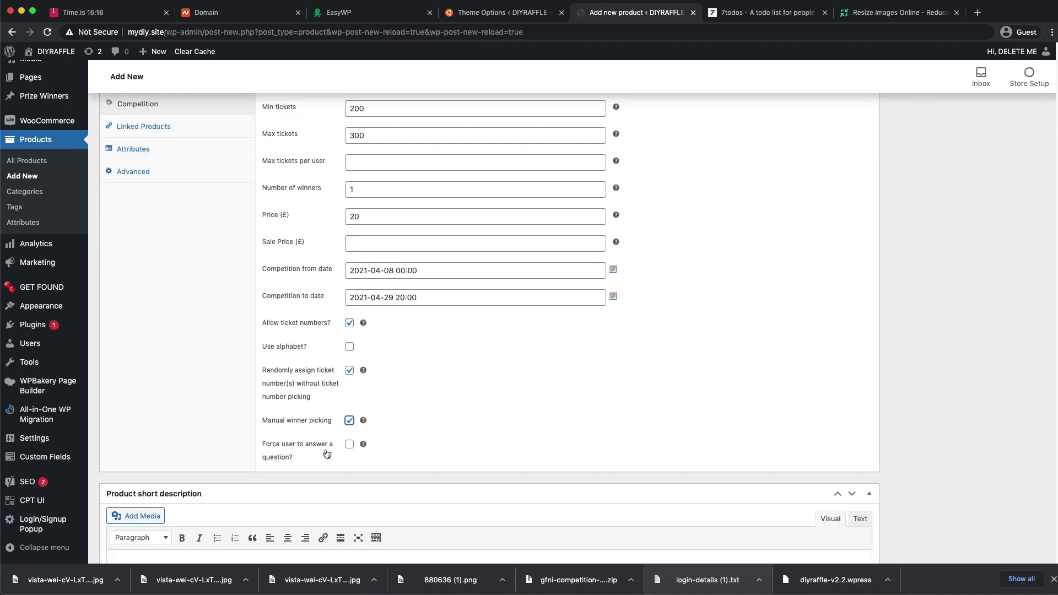
left_click(350, 444)
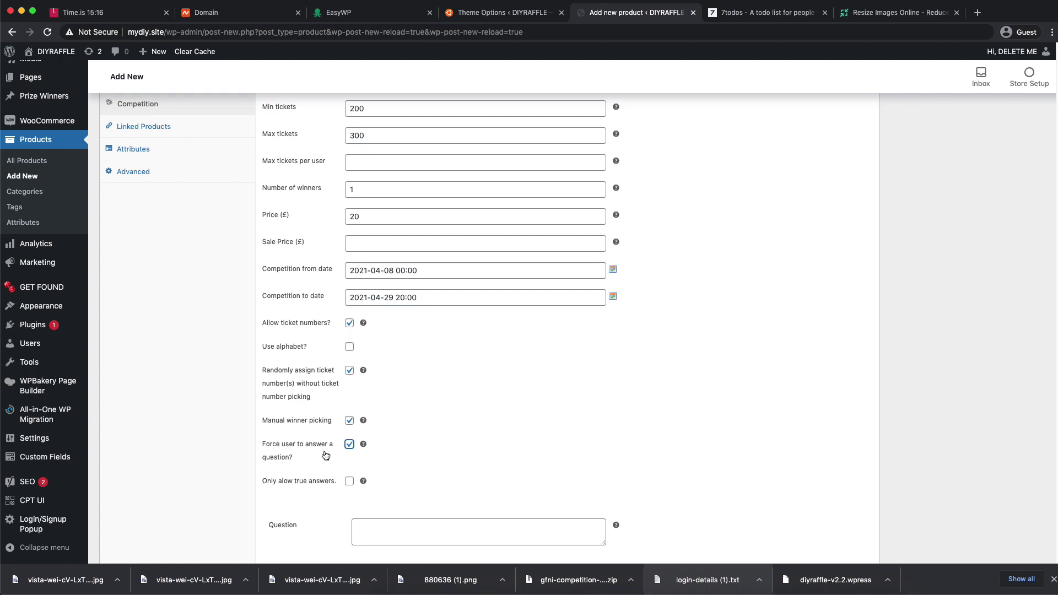
scroll(300, 449, "down", 1)
- Enter the question 'Who Created Apple?' and add an answer slot
left_click(390, 499)
type("Who Created Appl")
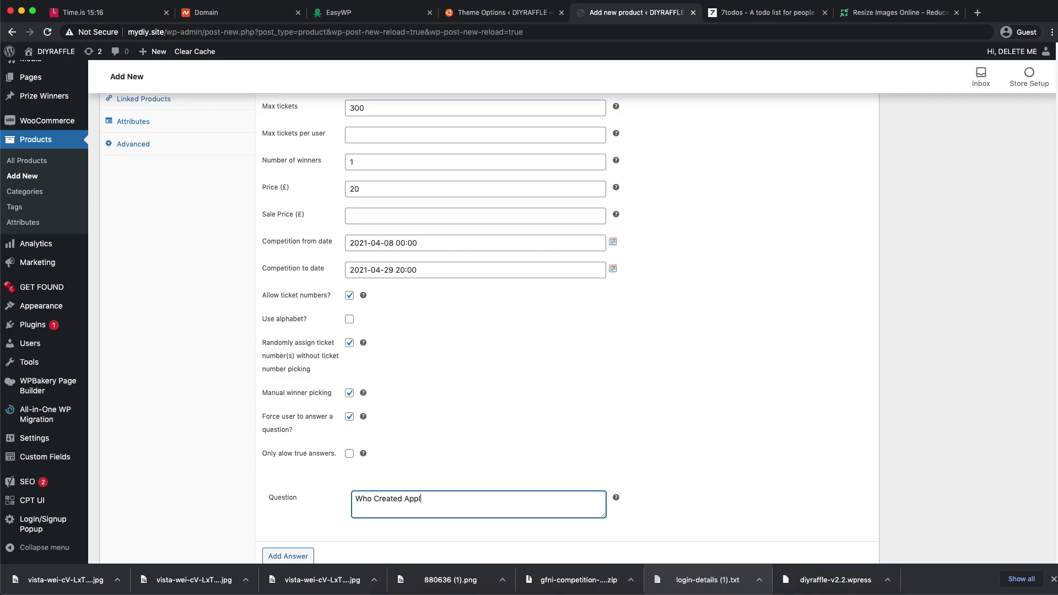
scroll(436, 449, "down", 8)
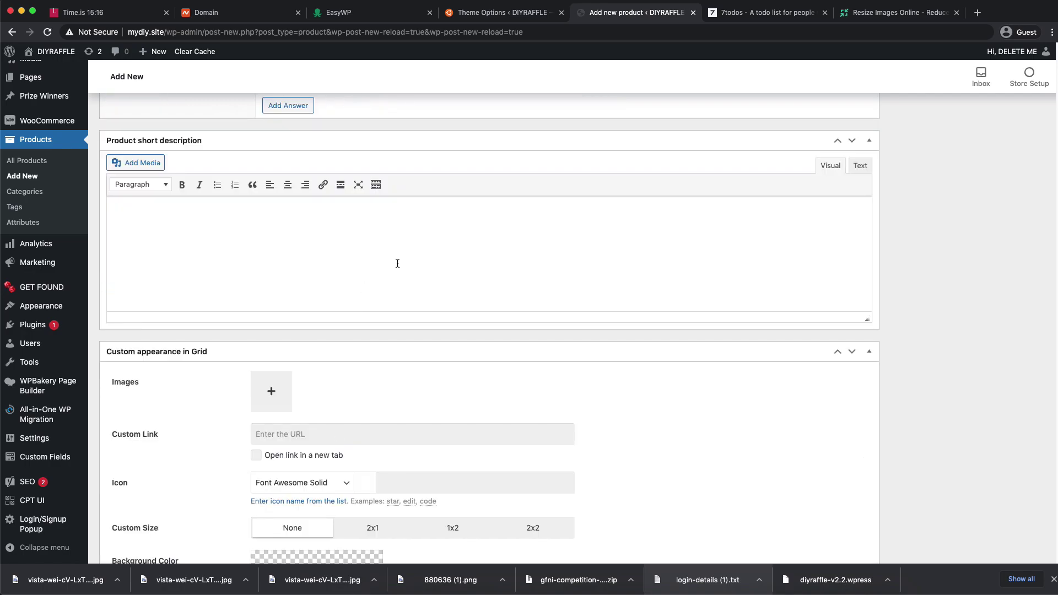
scroll(394, 248, "up", 4)
left_click(302, 303)
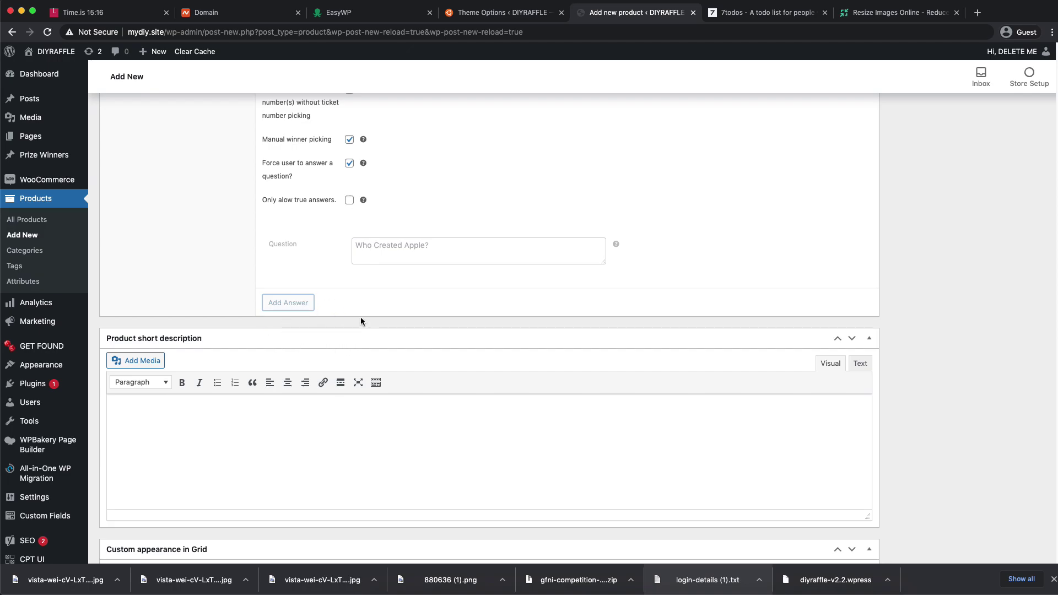
scroll(386, 324, "up", 10)
scroll(373, 323, "down", 12)
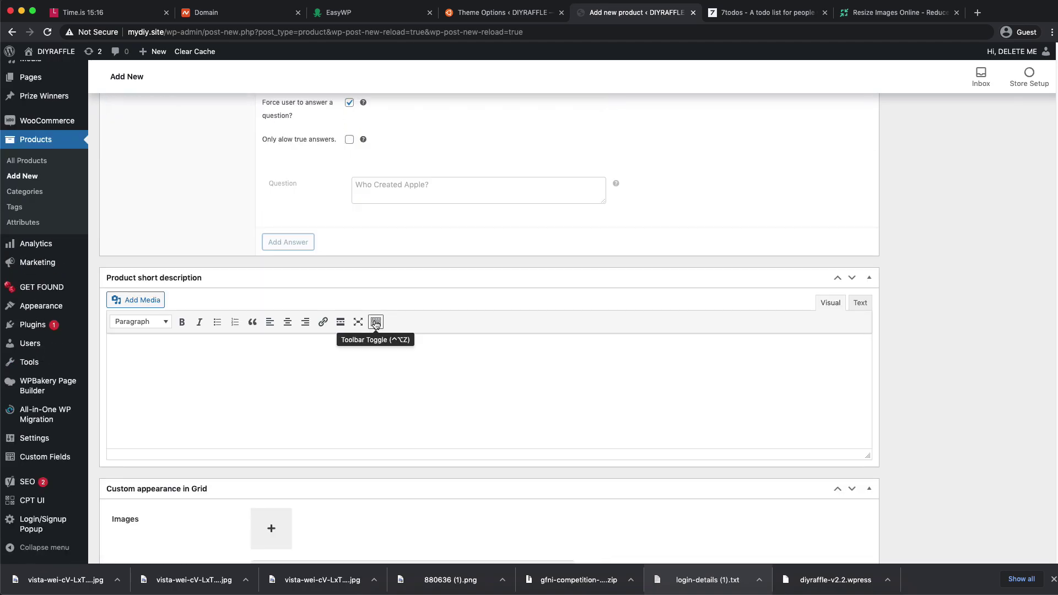
scroll(364, 352, "up", 3)
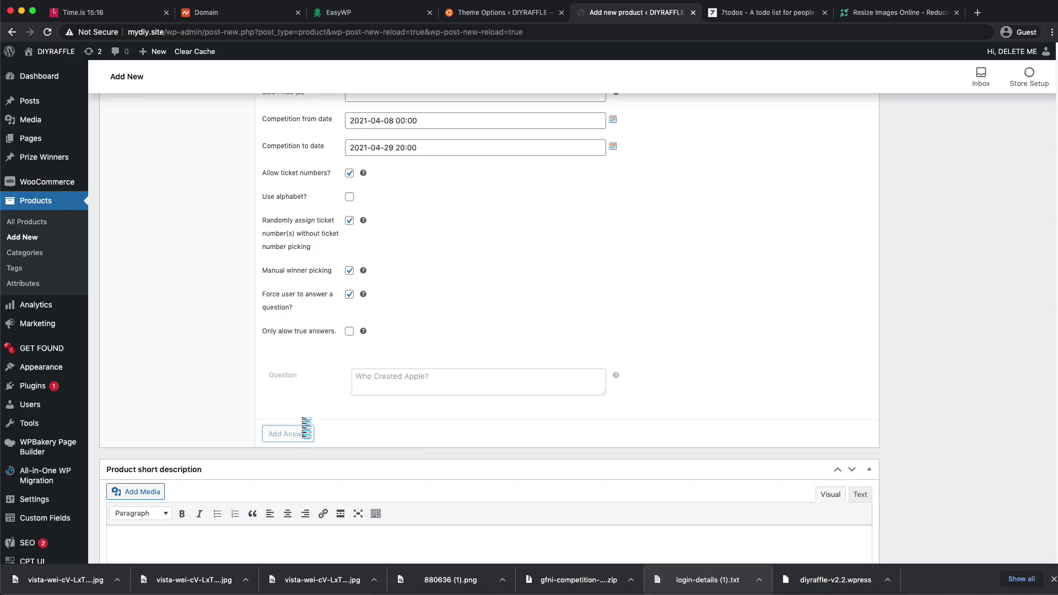
scroll(408, 452, "down", 6)
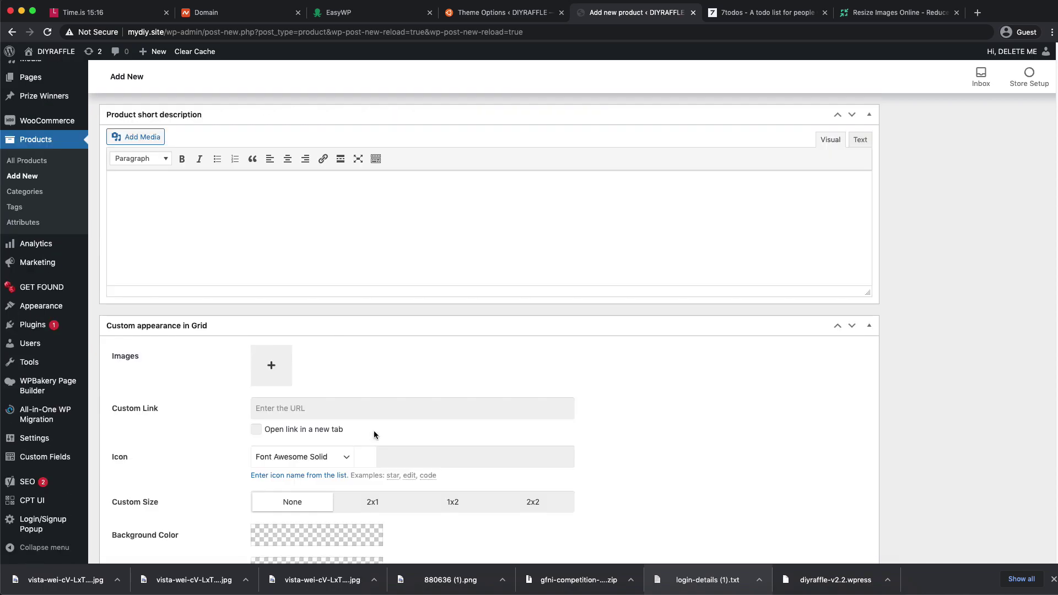
- Collapse the Custom appearance in Grid settings and publish the competition product
left_click(868, 328)
scroll(755, 346, "up", 8)
scroll(727, 351, "up", 10)
scroll(729, 351, "down", 12)
scroll(729, 352, "up", 20)
left_click(1020, 440)
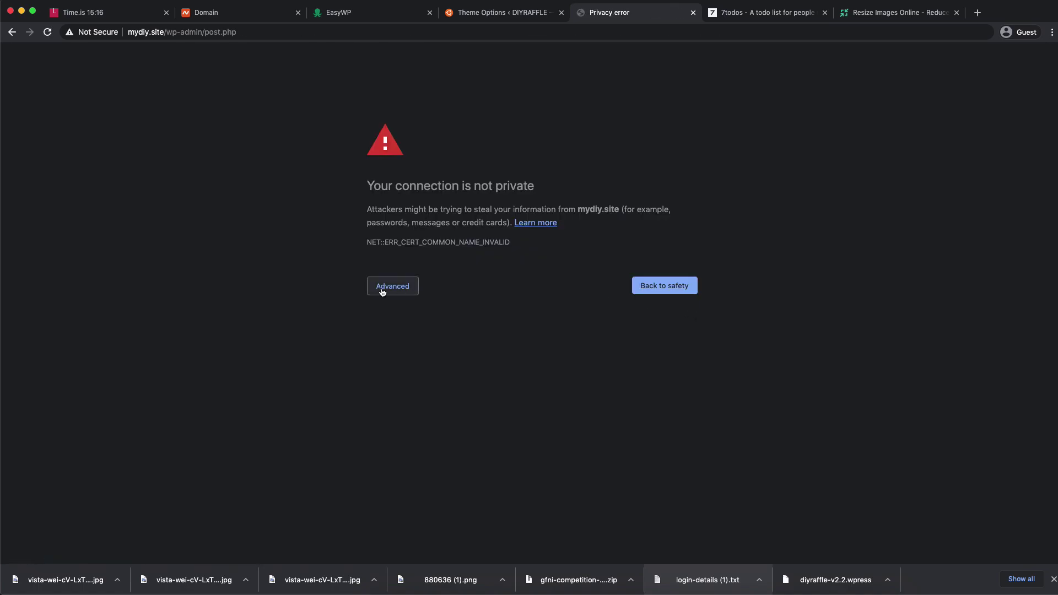
- Proceed past the mydiy.site privacy warning and confirm the form resubmission
left_click(380, 288)
left_click(408, 370)
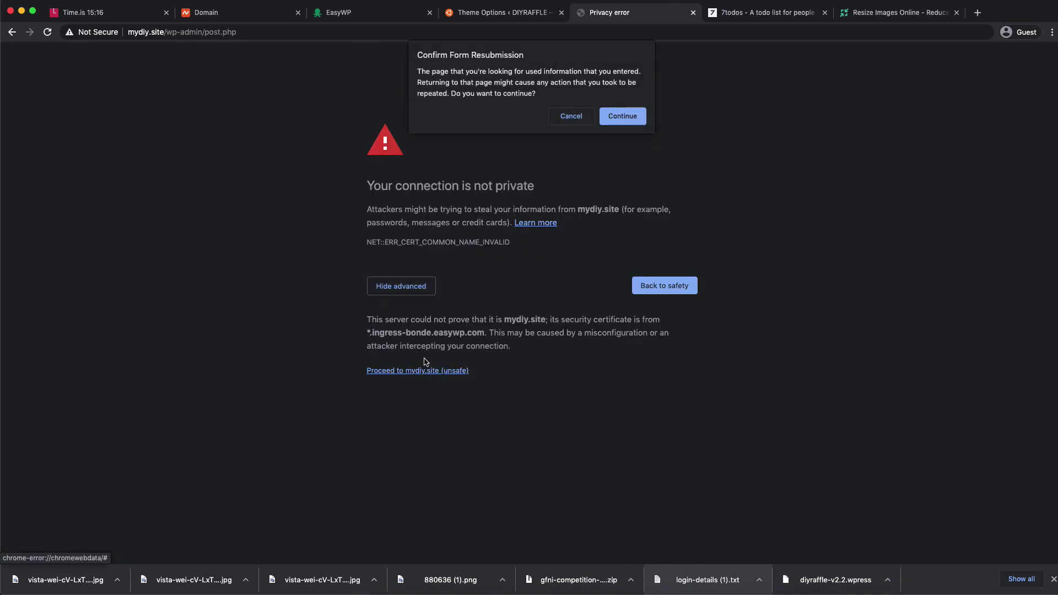
left_click(621, 116)
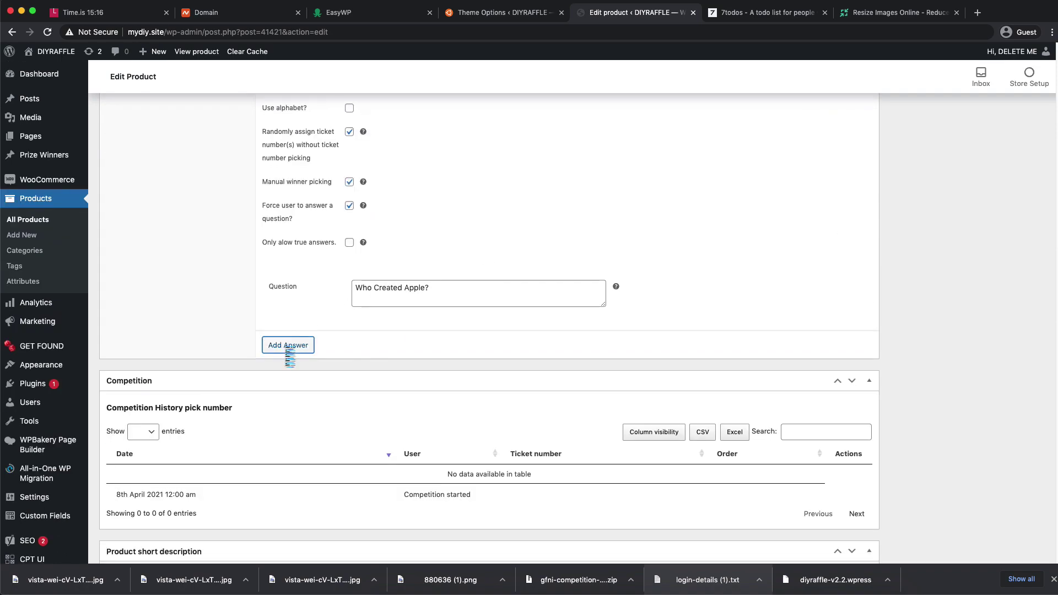
- Add three answer slots and enter Steve Jobs as the first answer
left_click(288, 346)
left_click(303, 394)
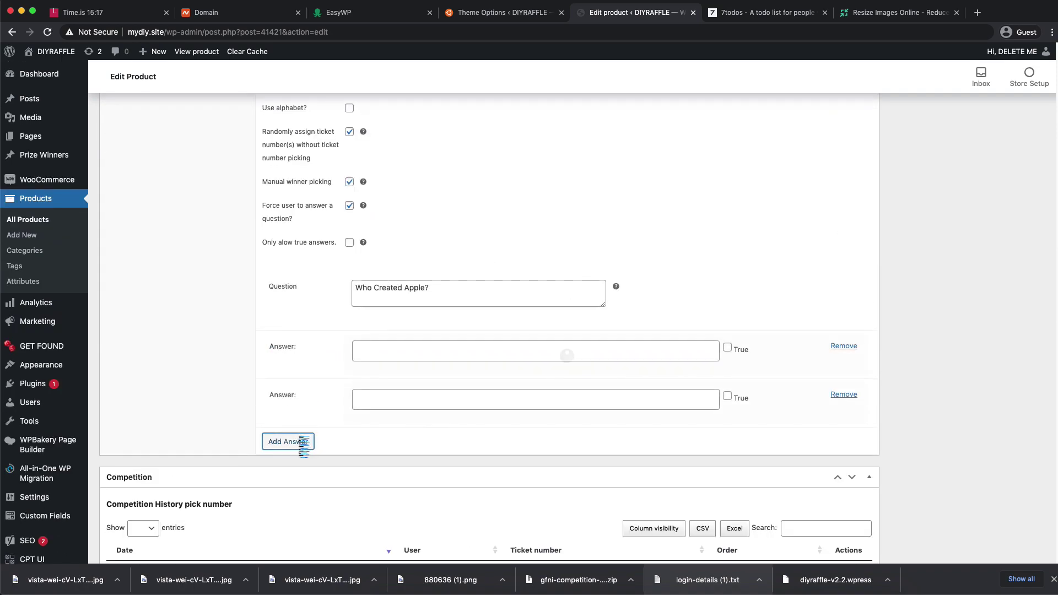
left_click(304, 442)
left_click(390, 352)
type("Steve Jobs")
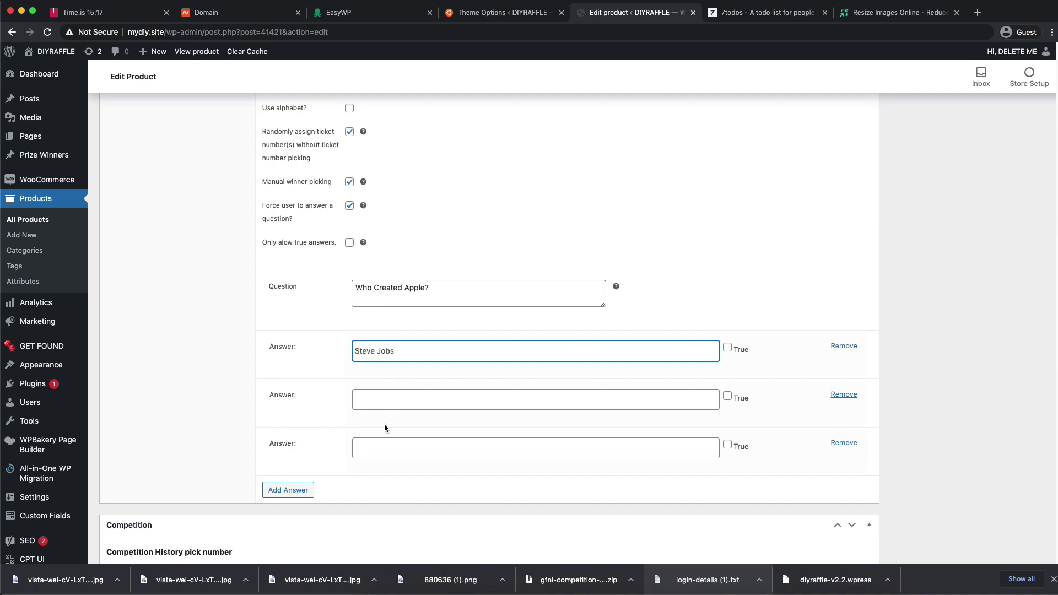
- Fill in the second and third answers as The Queen and The Pope
left_click(397, 402)
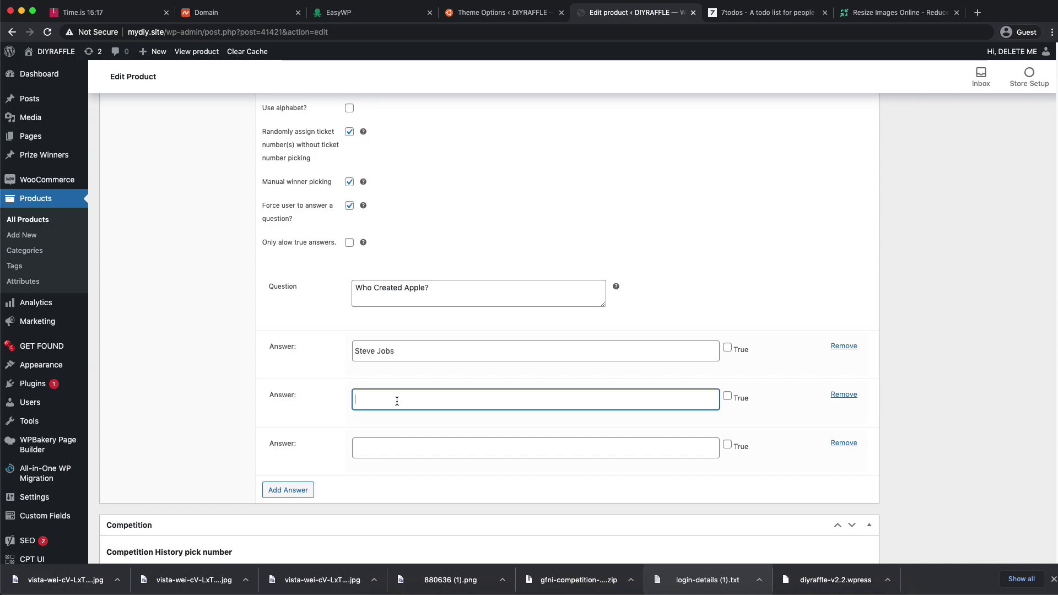
key("super+t")
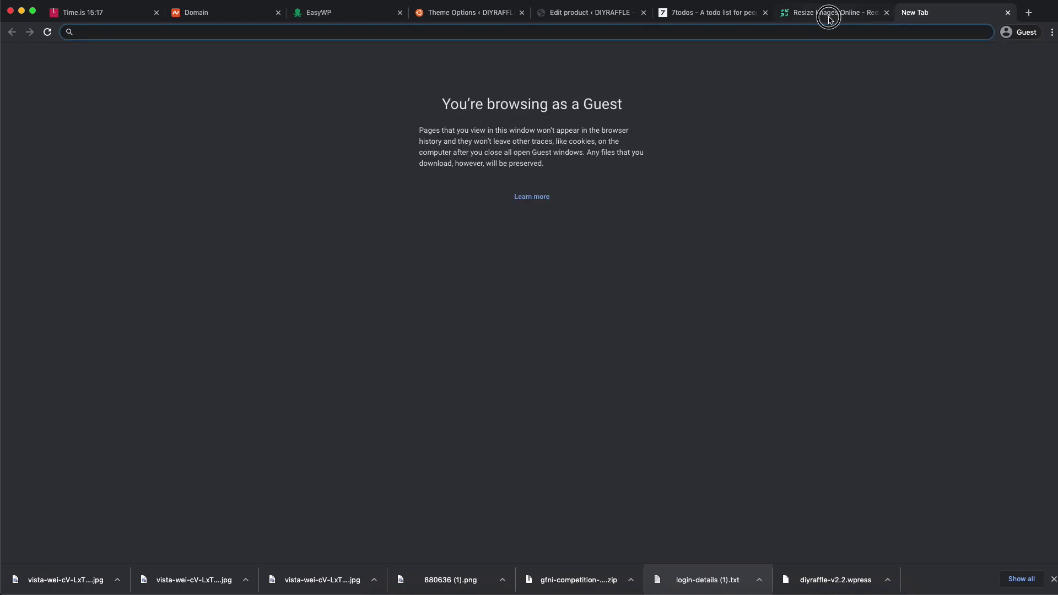
left_click(829, 16)
left_click(381, 15)
left_click(447, 19)
left_click(595, 19)
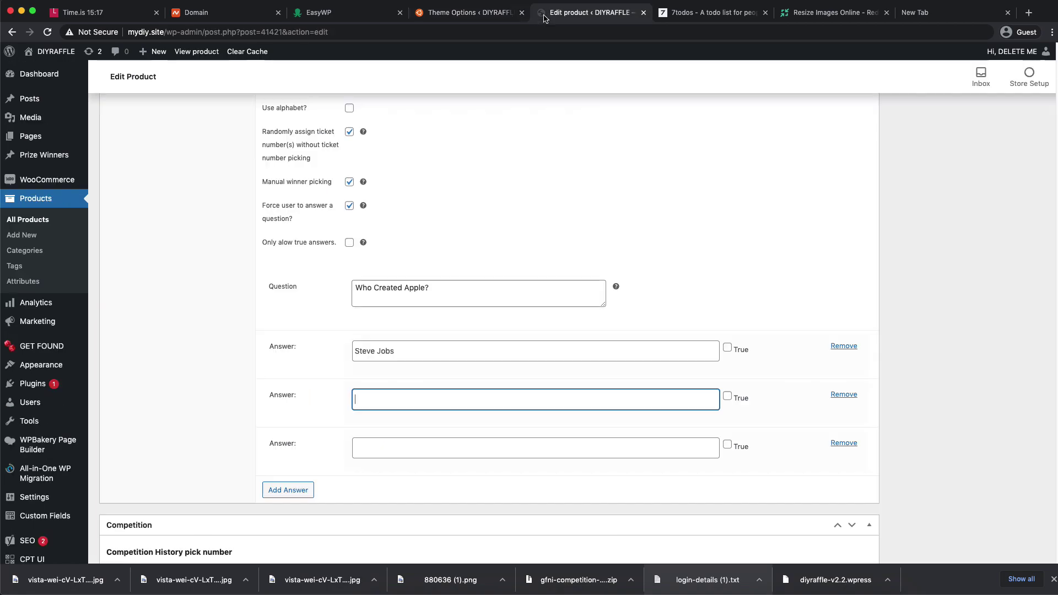
type("The Queen")
scroll(489, 463, "down", 1)
left_click(407, 414)
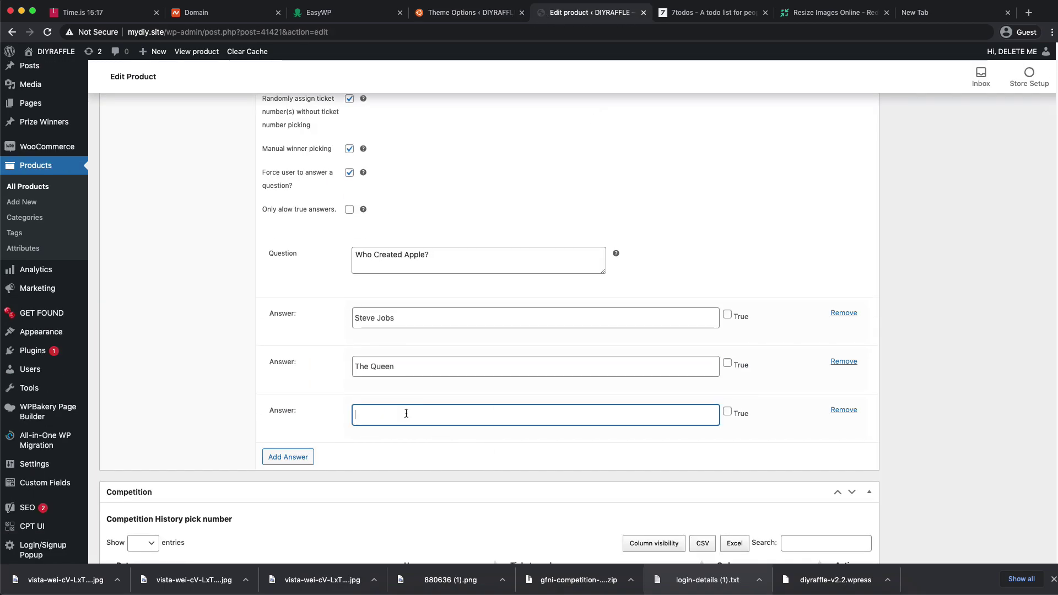
type("The Pope")
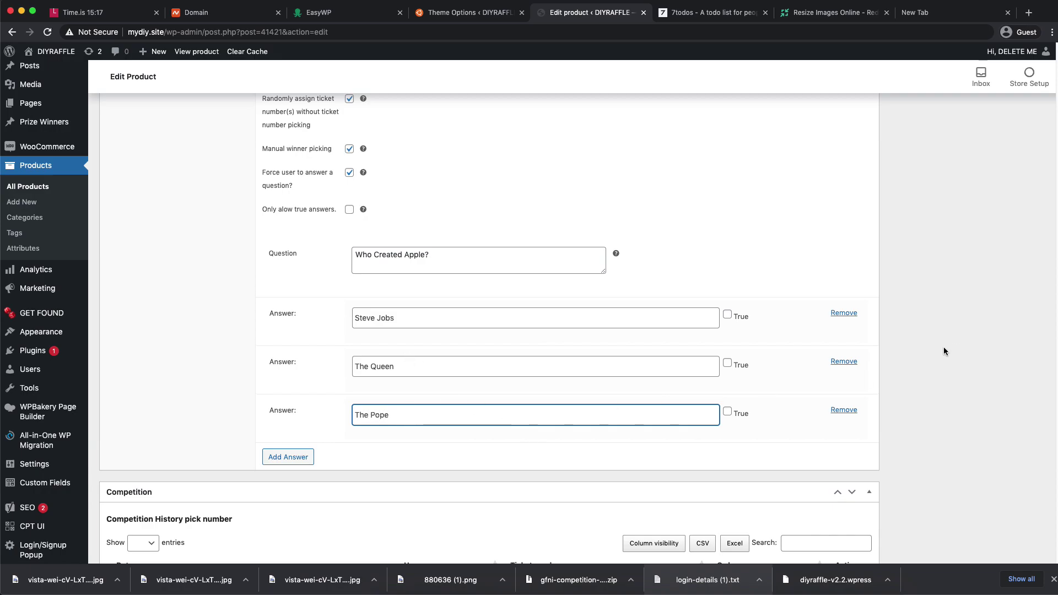
- Mark Steve Jobs as the true answer and collapse the Custom appearance in Grid panel
scroll(789, 373, "up", 1)
left_click(725, 333)
scroll(962, 286, "down", 2)
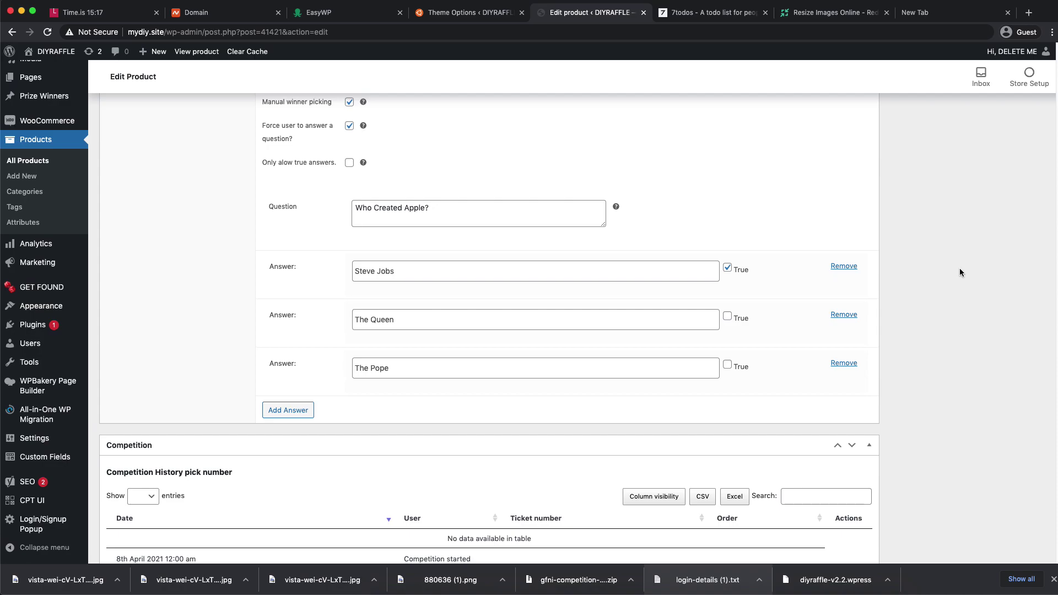
scroll(960, 265, "down", 6)
left_click(866, 251)
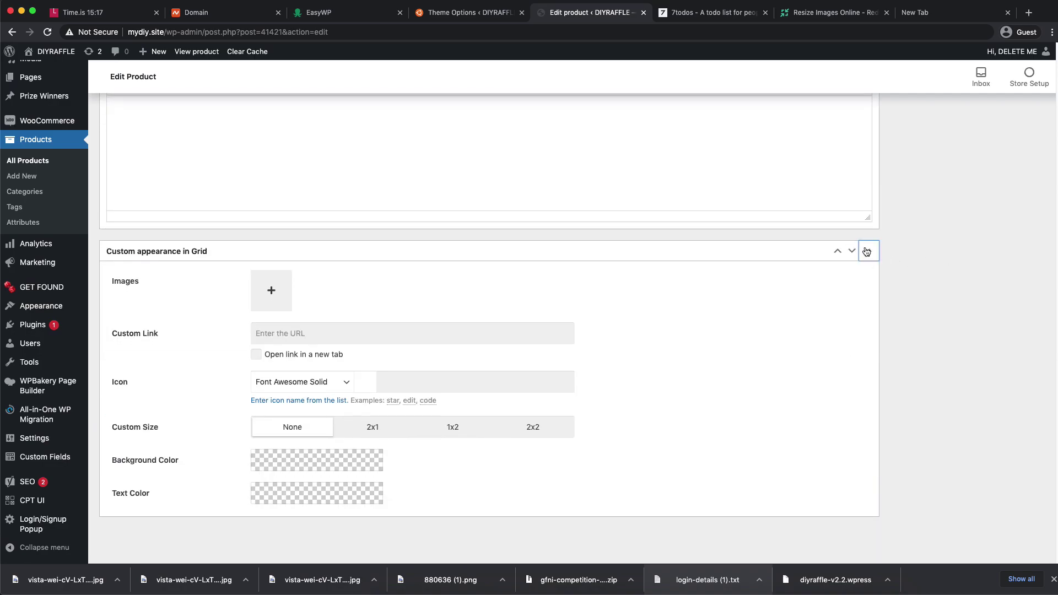
scroll(917, 252, "up", 15)
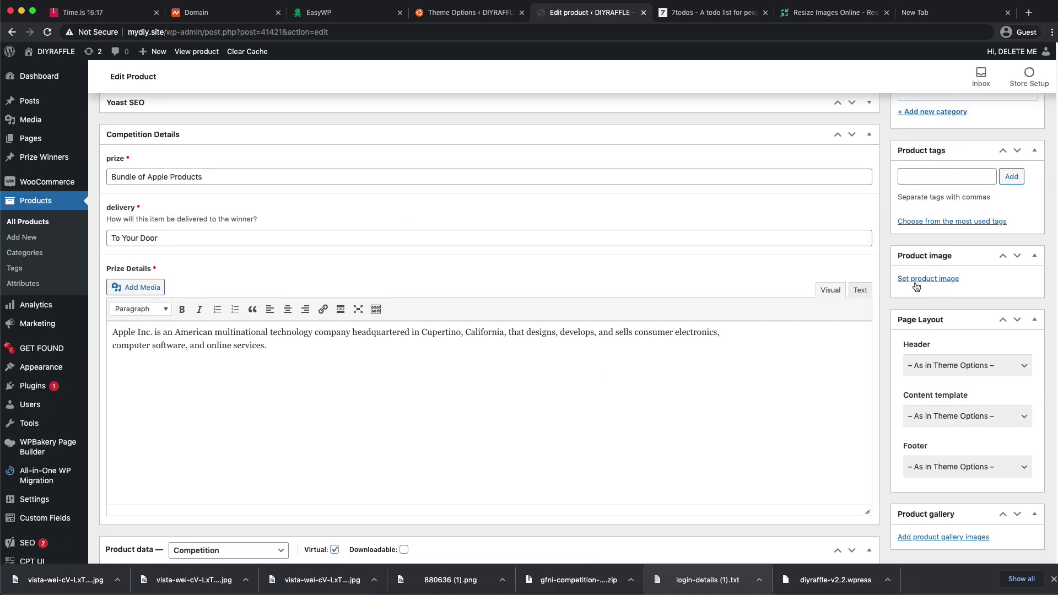
- Upload vista-wei-cV-LxT7k884-unsplash-min (1).jpg from the download bar as the product image
left_click(919, 281)
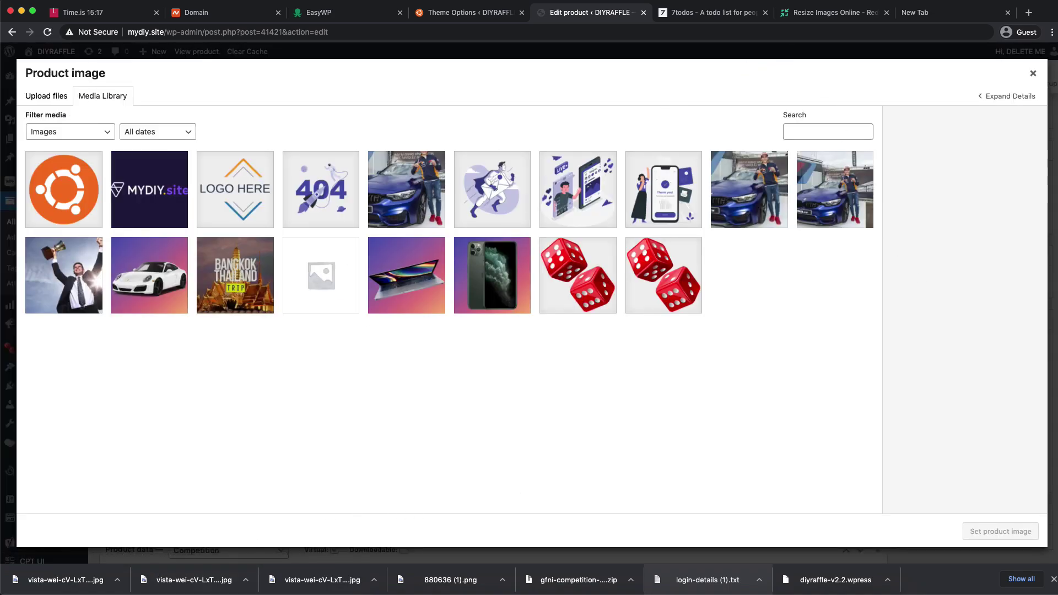
key("super+Tab")
left_click_drag(60, 580, 504, 402)
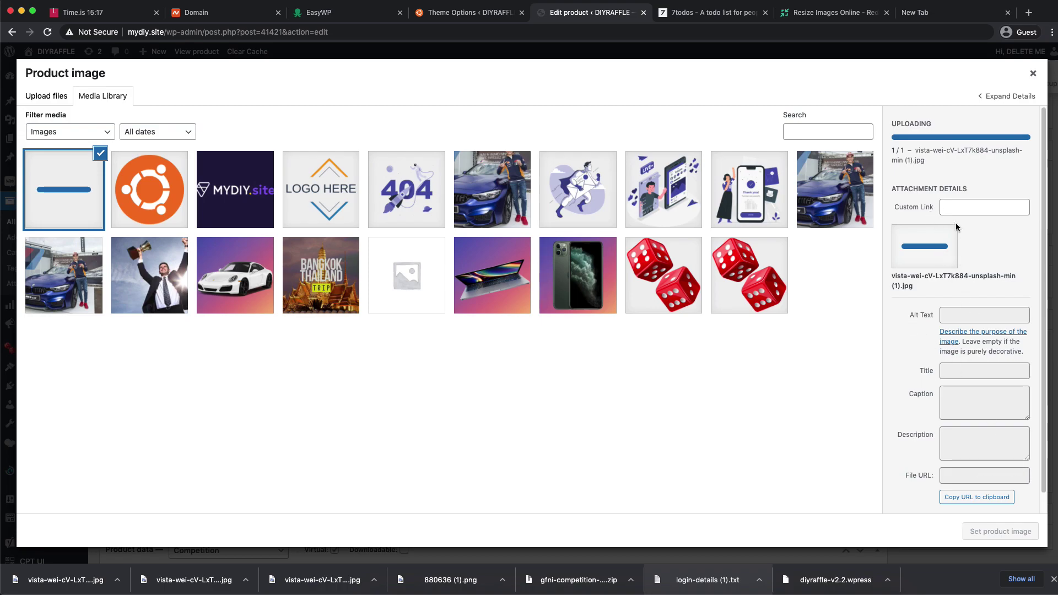
left_click_drag(940, 158, 892, 150)
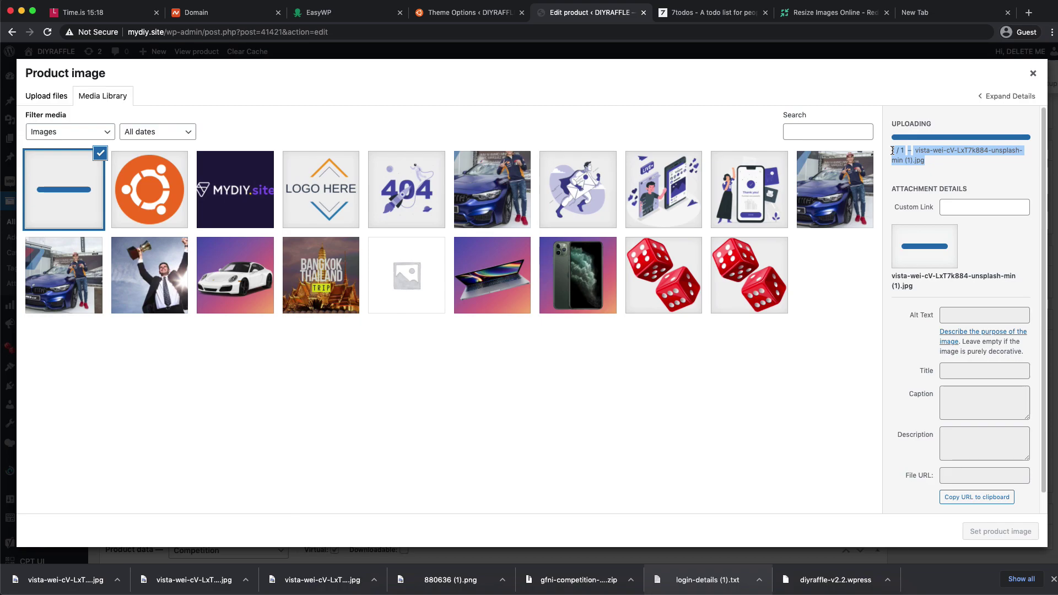
- Select the uploaded vista-wei-cV-LxT7k884-unsplash-min-1.jpg photo and set it as the product image
left_click(904, 159)
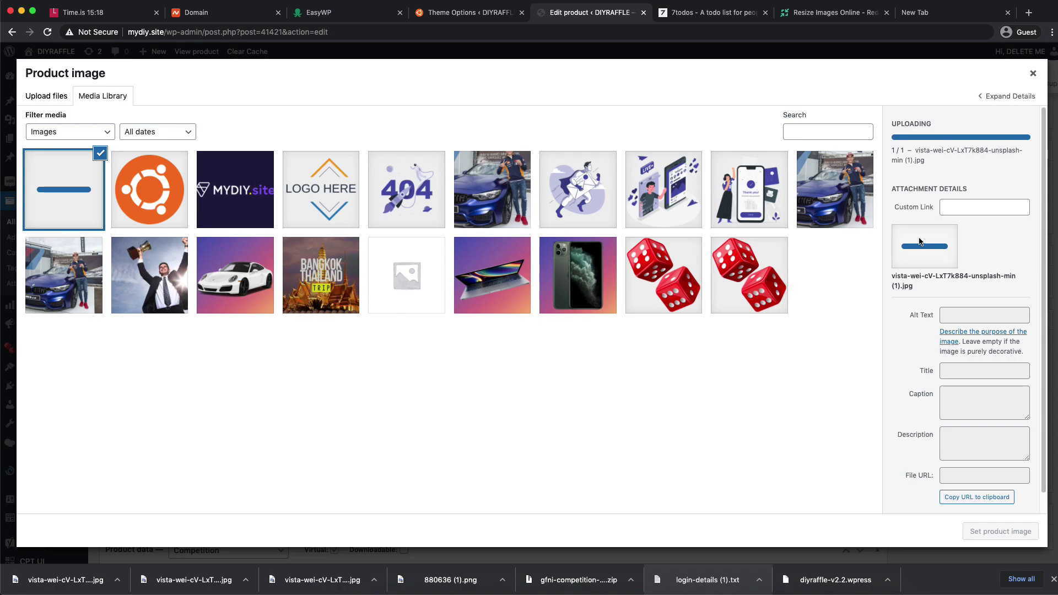
left_click(997, 530)
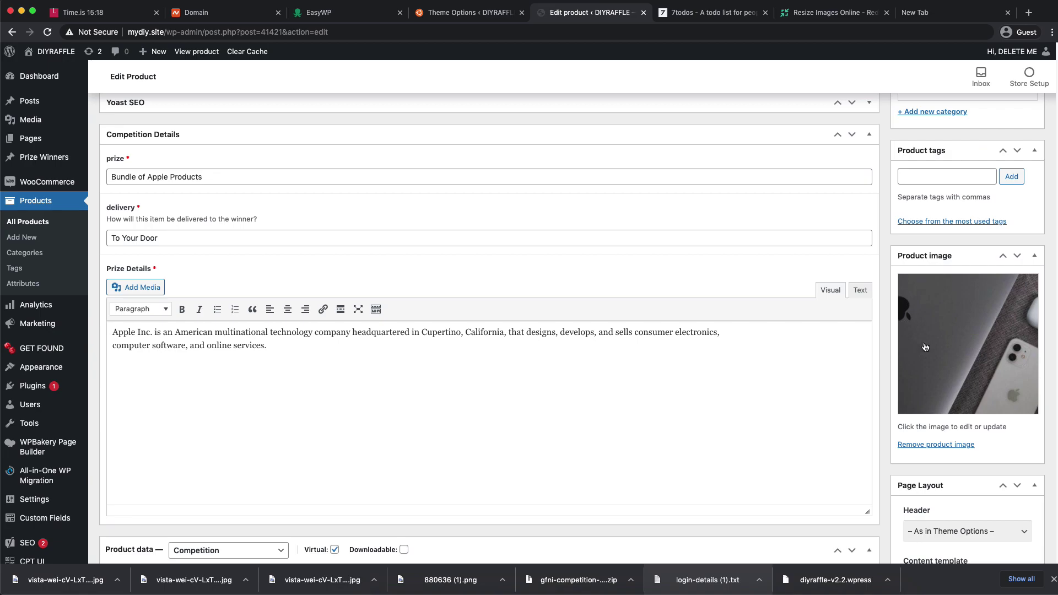
- Review The Mac Bundle's fields, including the Bundle of Apple Products prize text, and update it
scroll(885, 321, "down", 10)
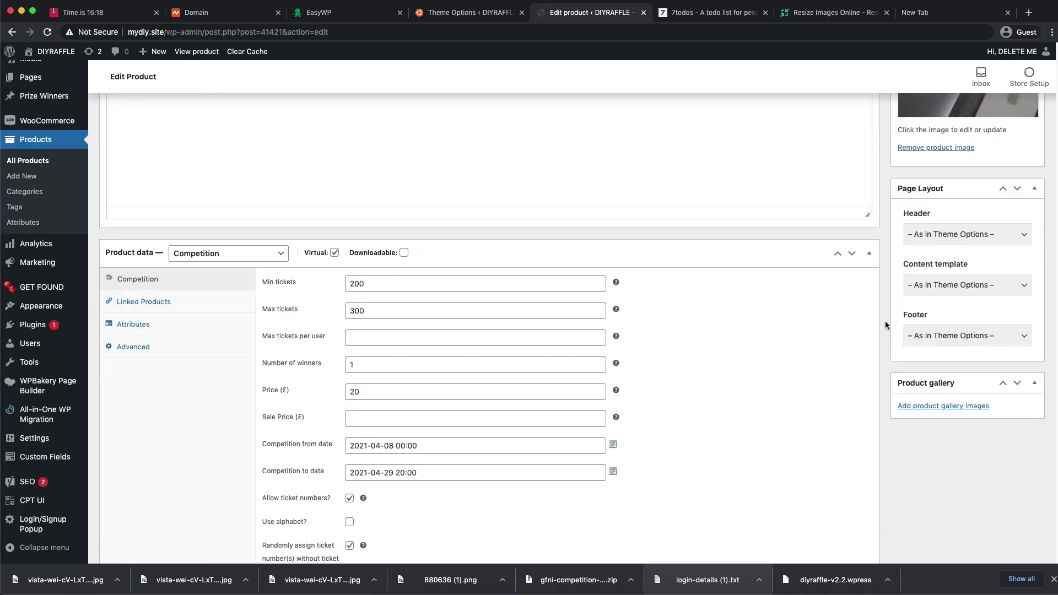
scroll(885, 325, "up", 10)
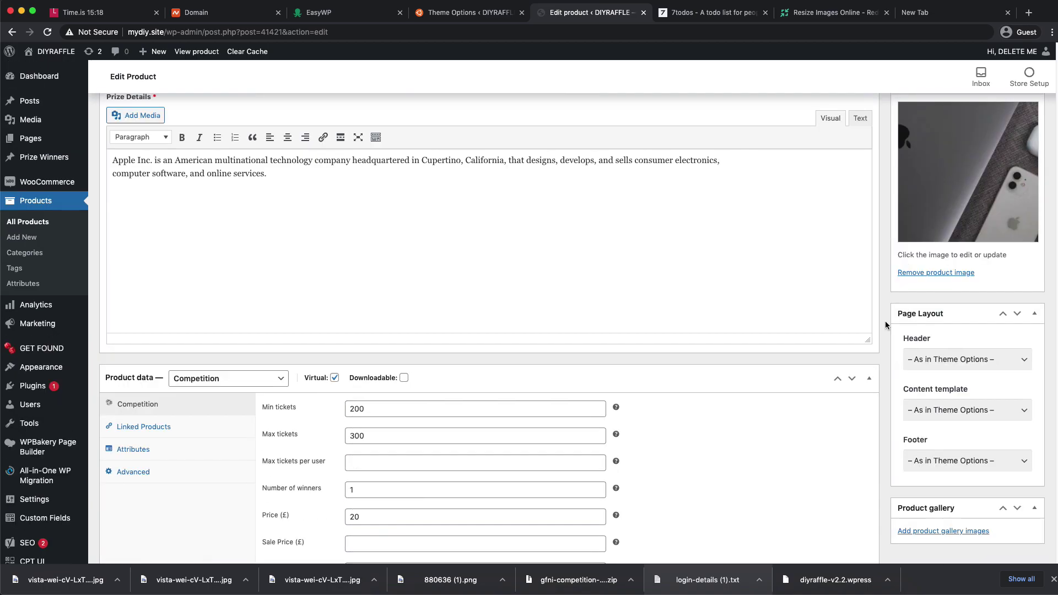
scroll(885, 325, "up", 6)
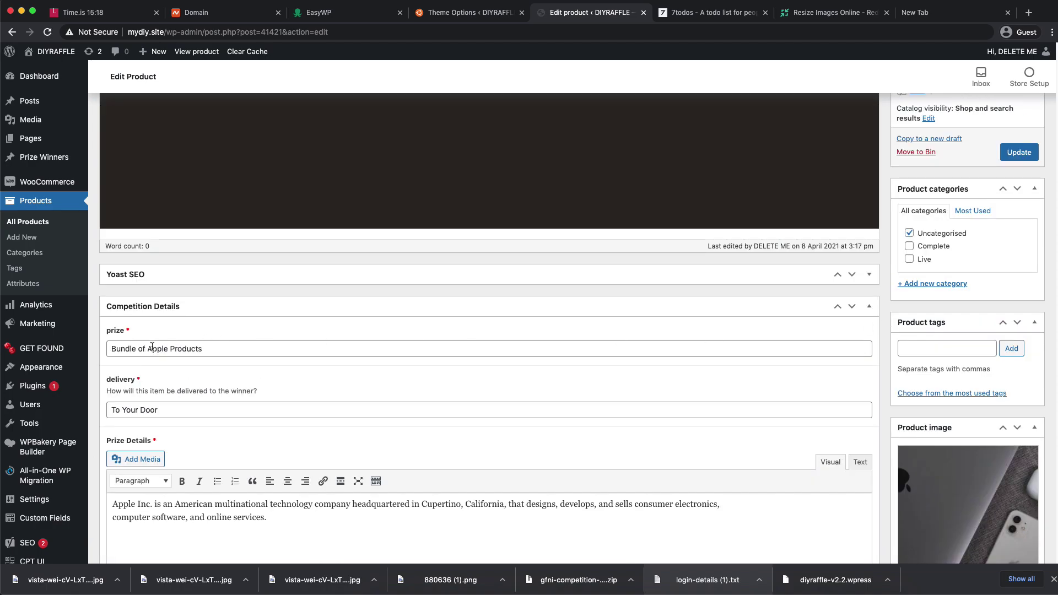
triple_click(234, 347)
scroll(279, 309, "up", 15)
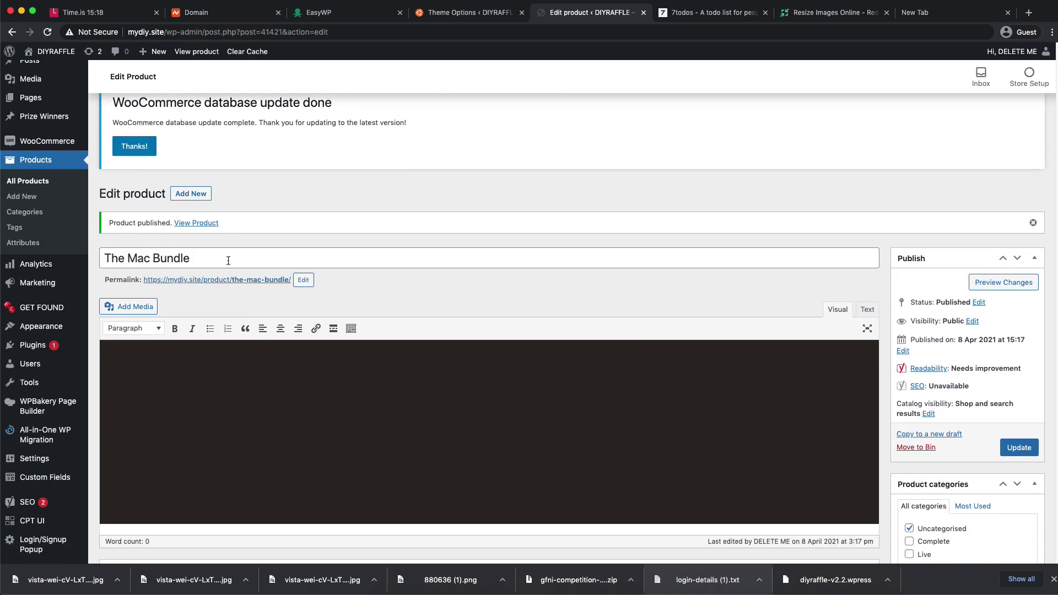
scroll(231, 259, "down", 10)
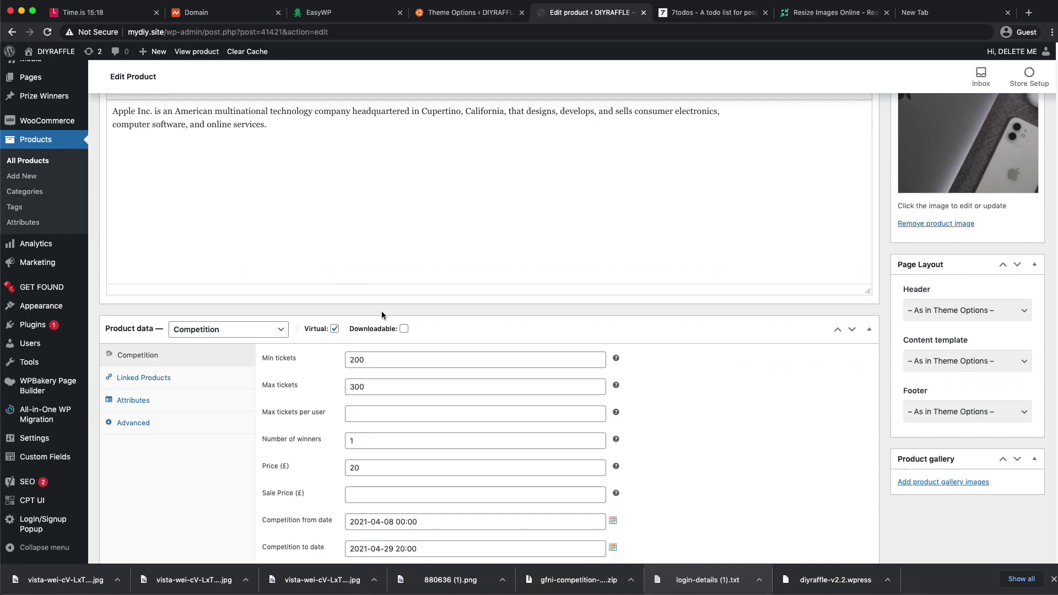
scroll(205, 340, "down", 2)
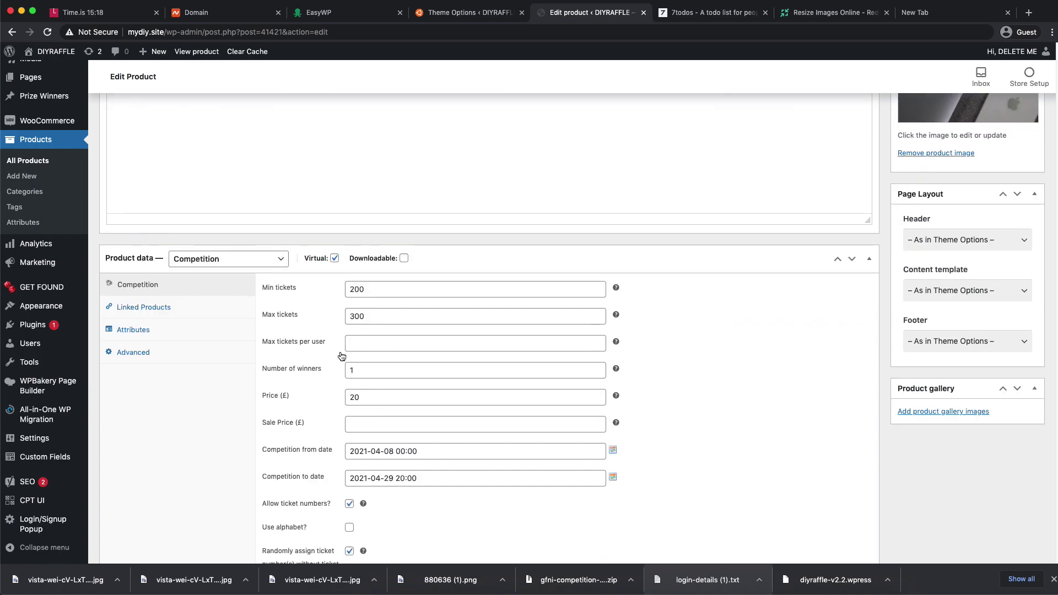
scroll(341, 351, "down", 3)
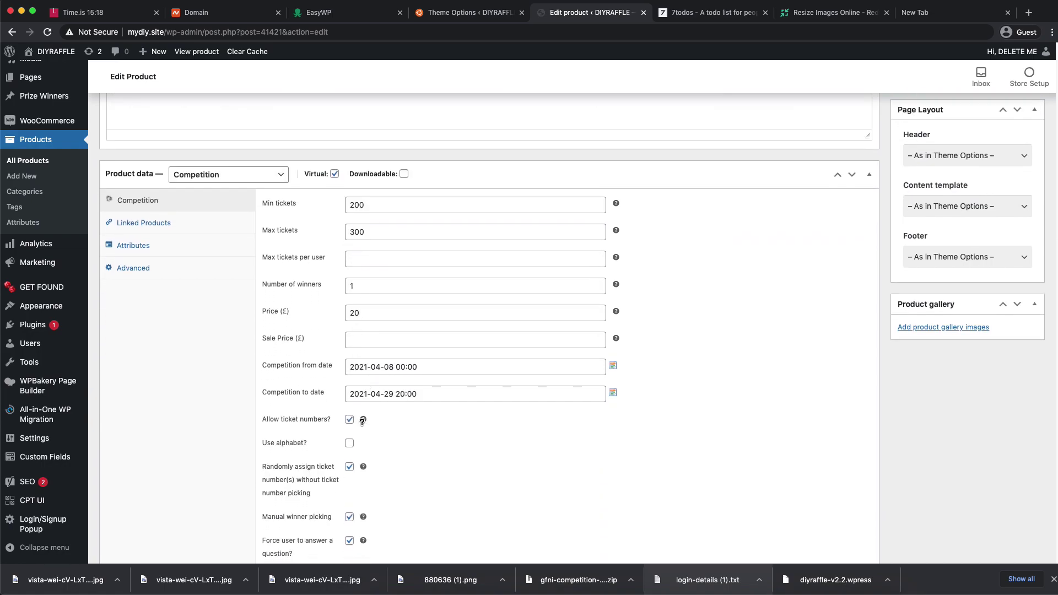
scroll(362, 421, "down", 20)
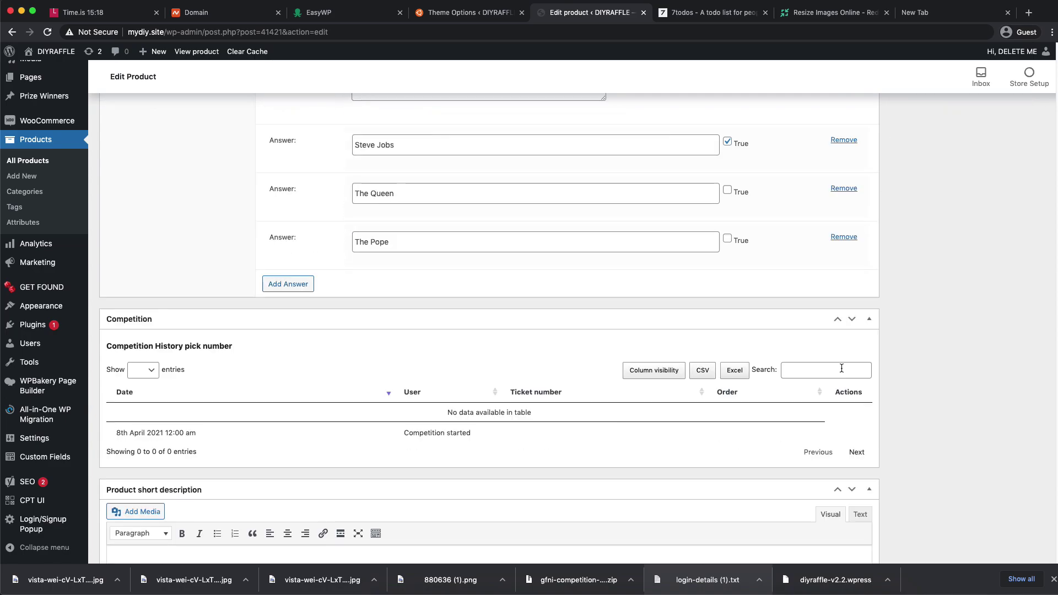
scroll(842, 368, "up", 20)
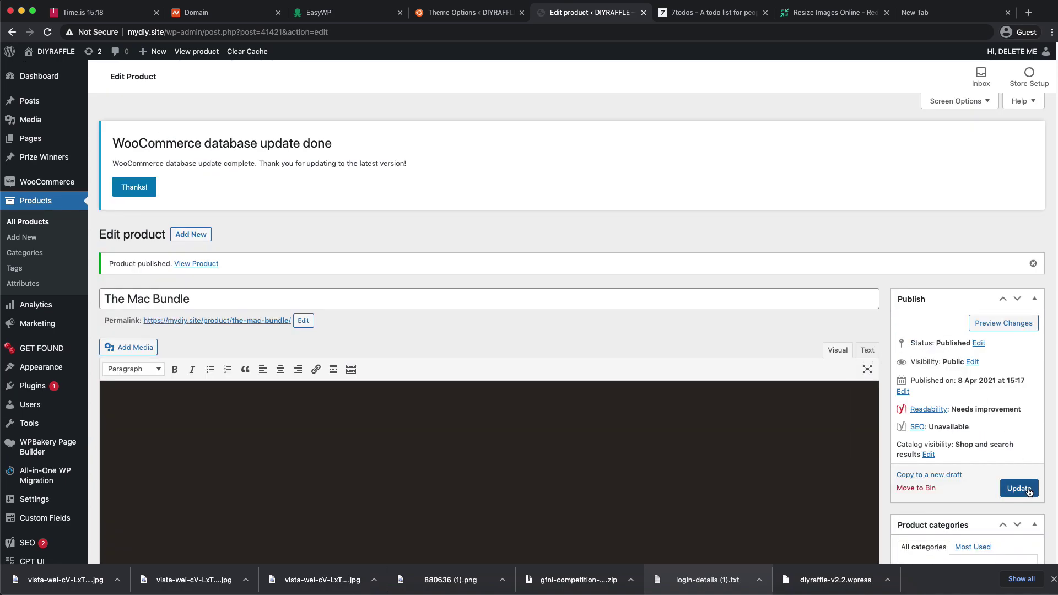
left_click(1025, 489)
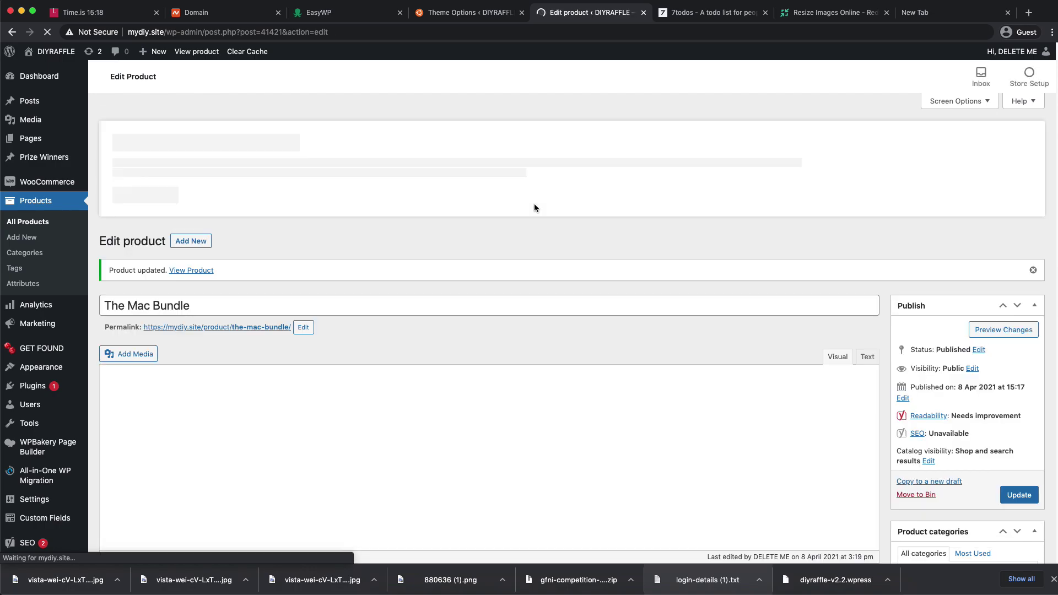
- Dismiss the WooCommerce database update notice and visit the DIYRAFFLE home page
left_click(134, 187)
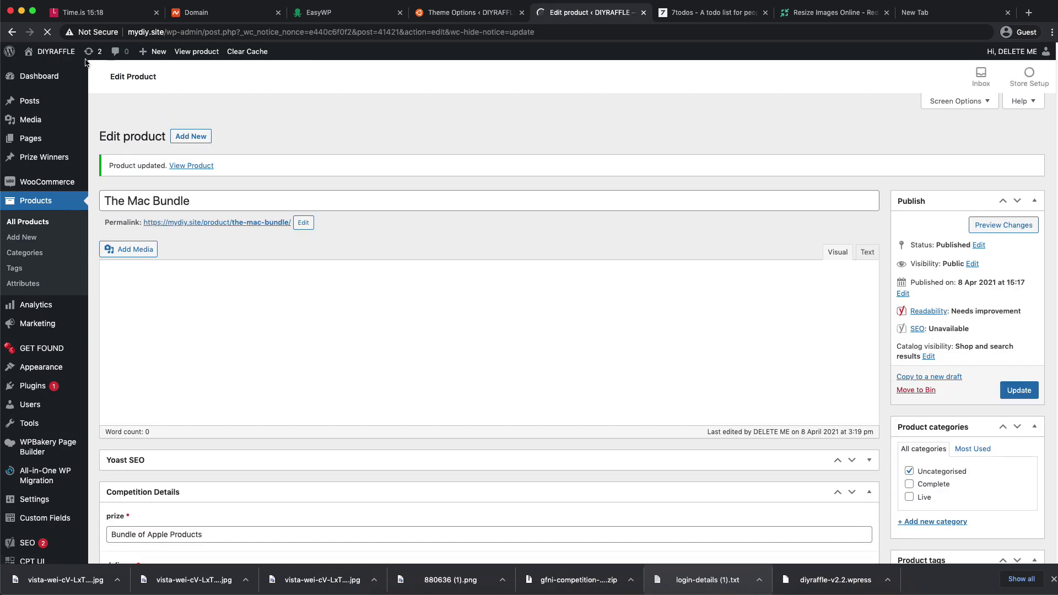
left_click(41, 67)
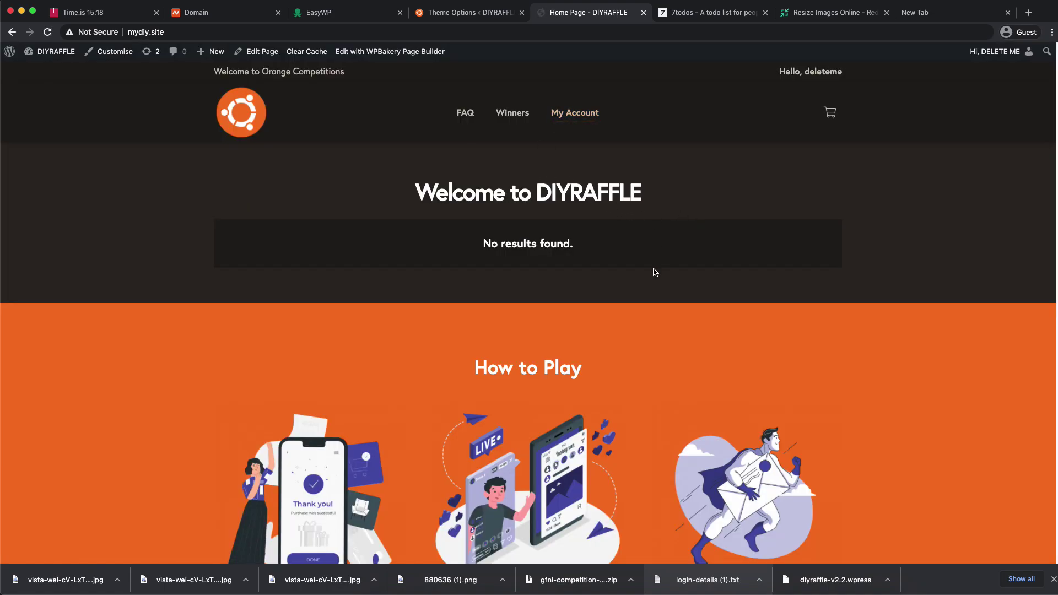
left_click(483, 247)
- Open the admin Dashboard in a new tab and go to Products > All Products
left_click(509, 8)
left_click(589, 14)
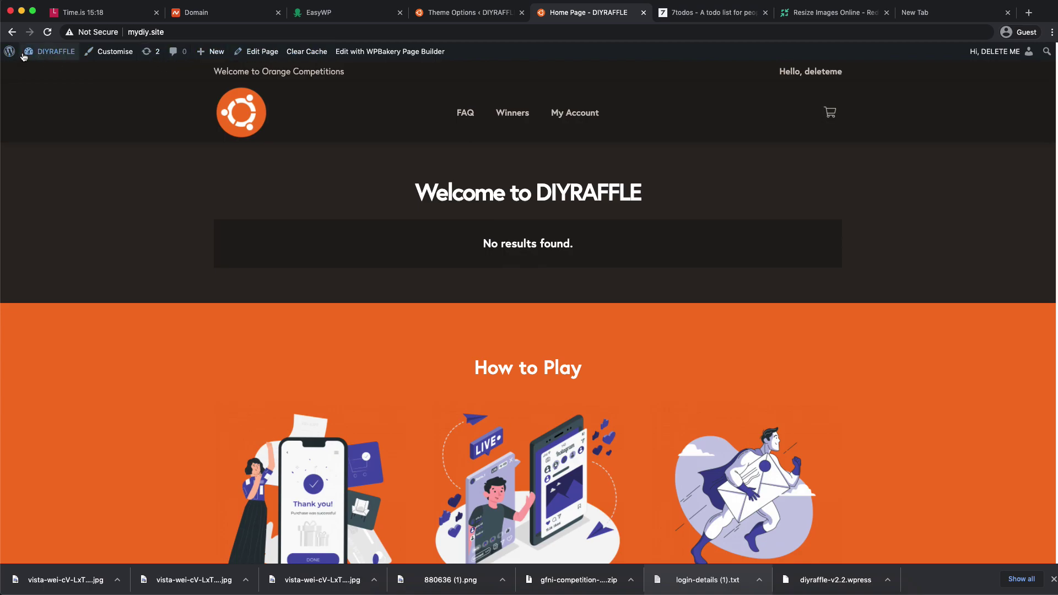
mouse_move(49, 53)
right_click(40, 76)
left_click(69, 80)
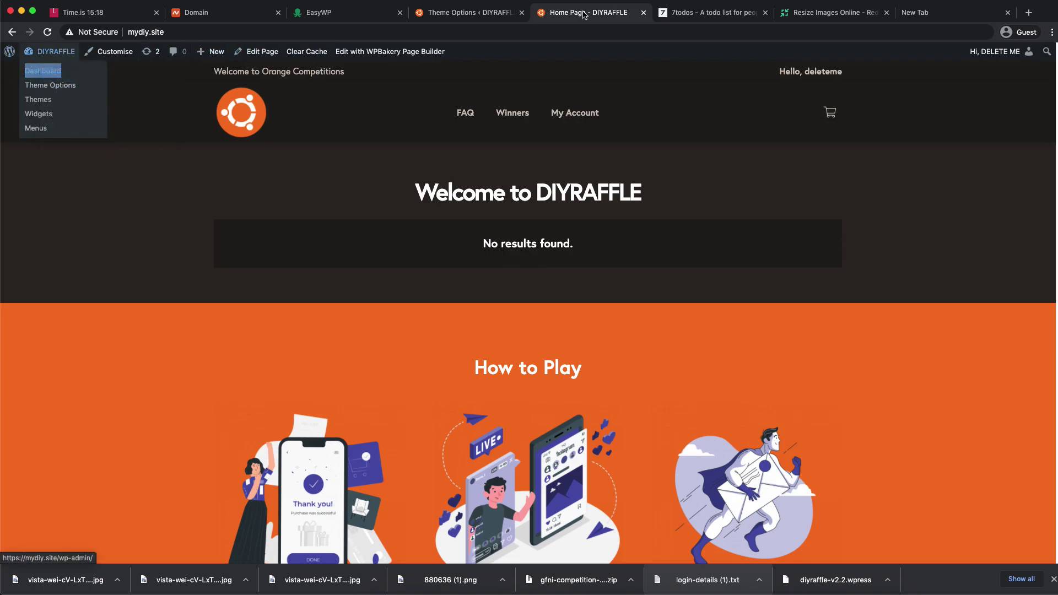
key("ctrl+Tab")
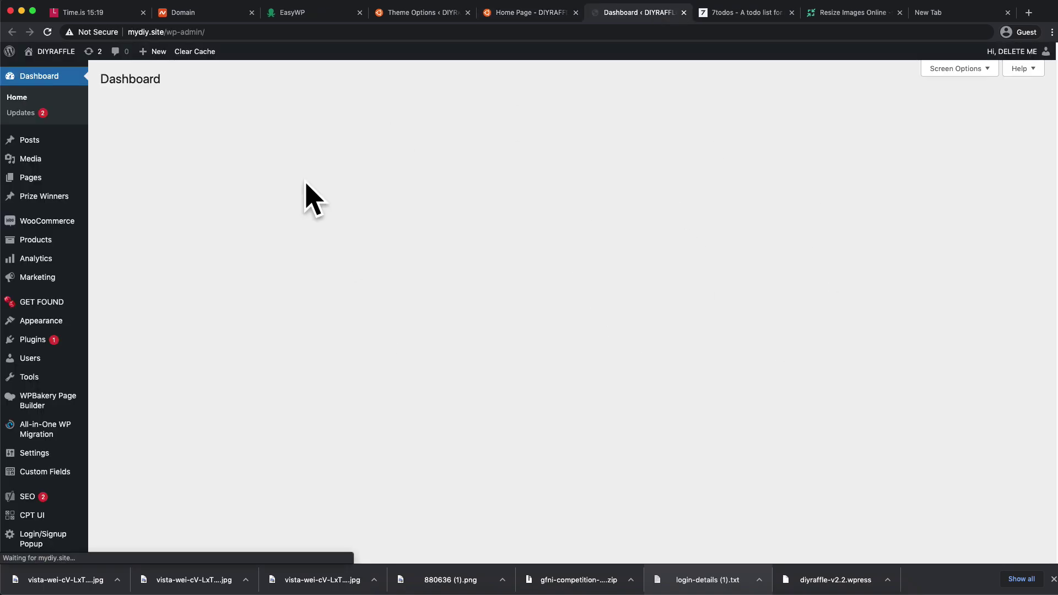
mouse_move(44, 242)
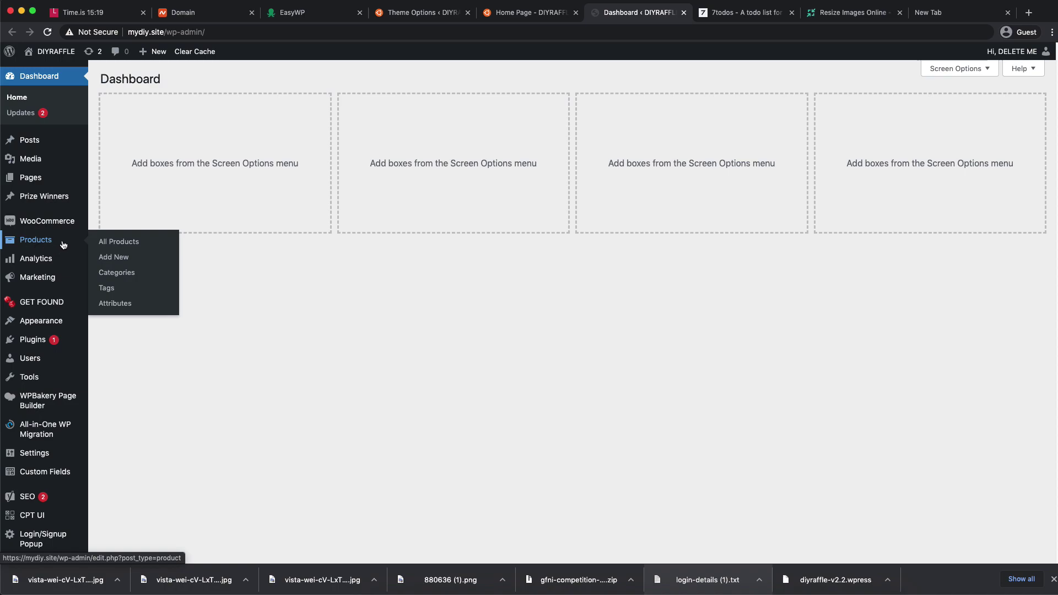
left_click(127, 251)
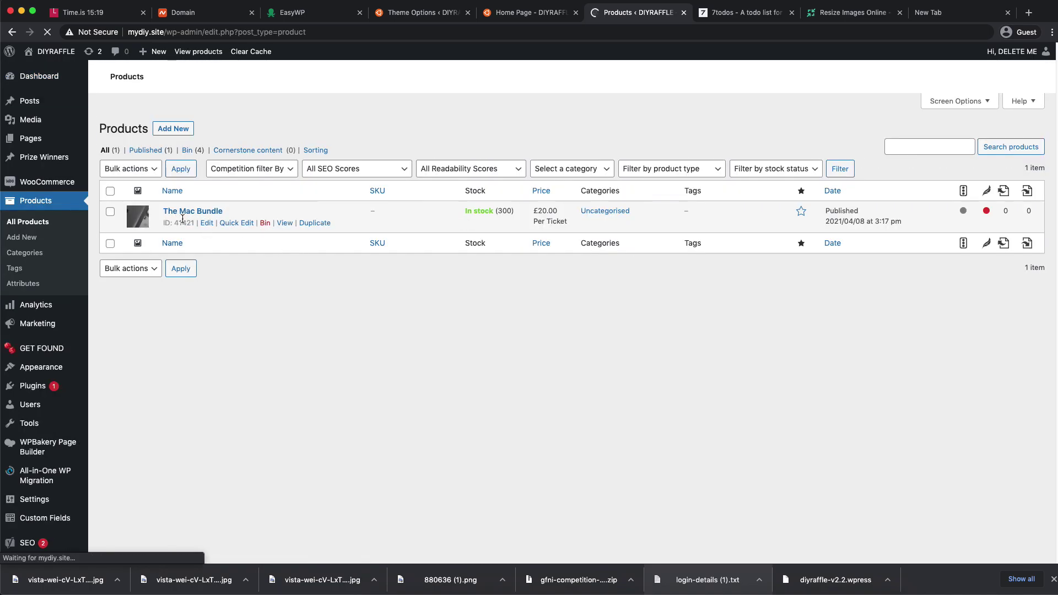
- Move The Mac Bundle from Uncategorised into the Live category and update the product
left_click(207, 224)
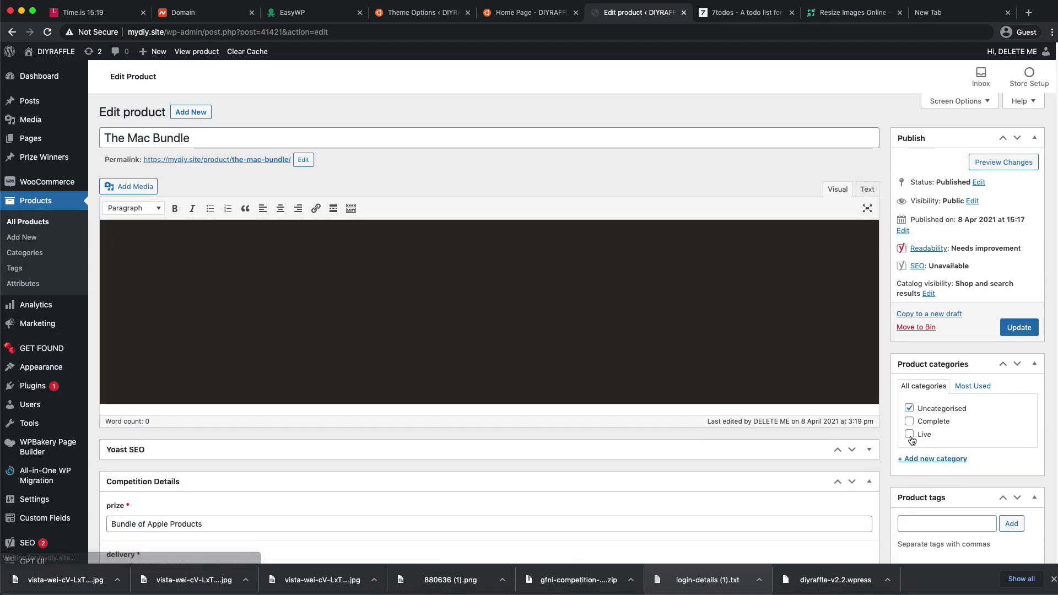
left_click(910, 434)
left_click(909, 408)
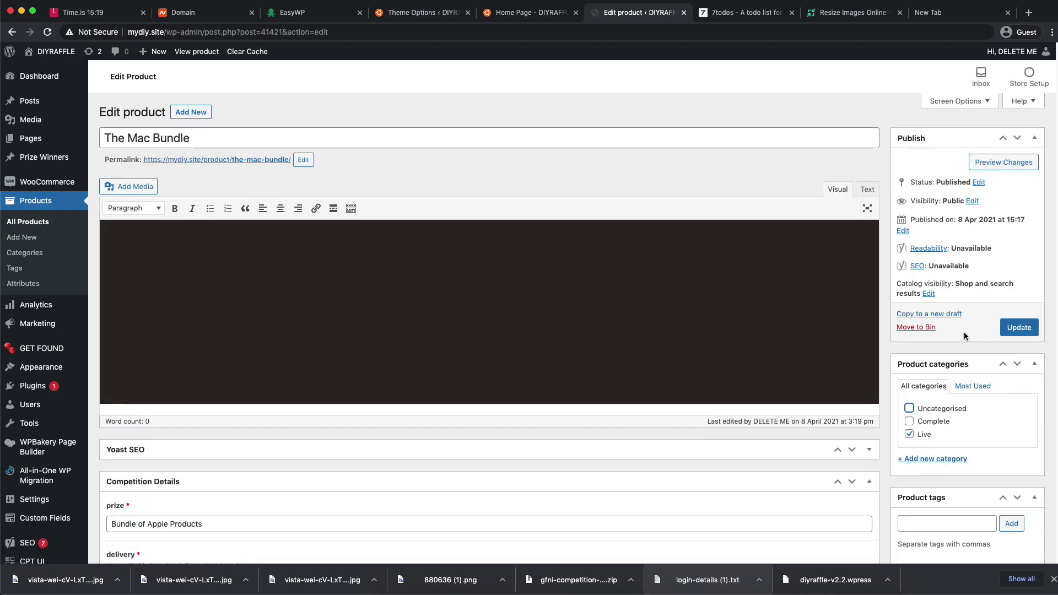
left_click(1019, 328)
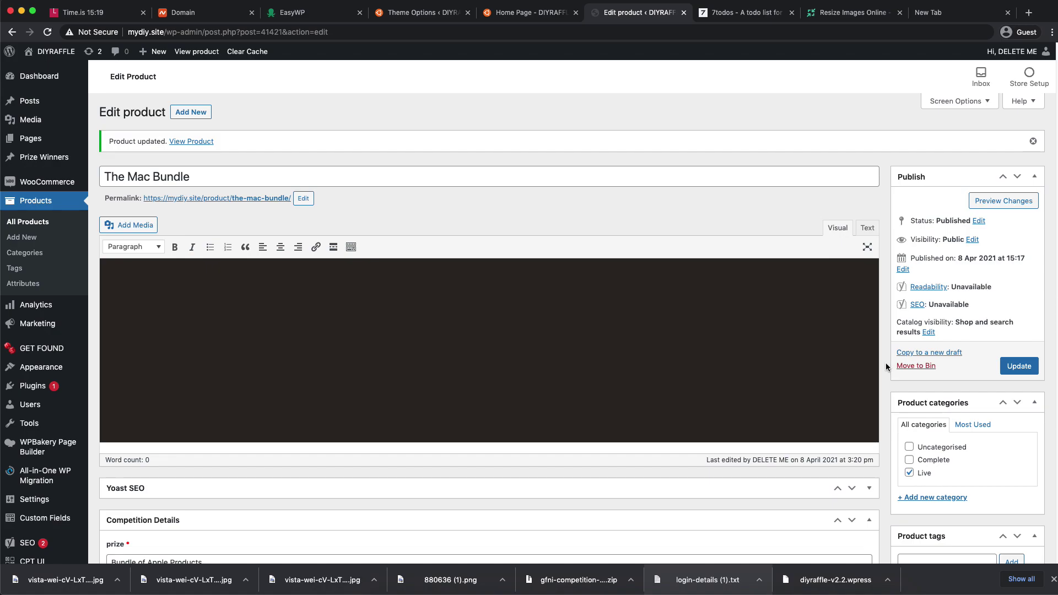
left_click(910, 473)
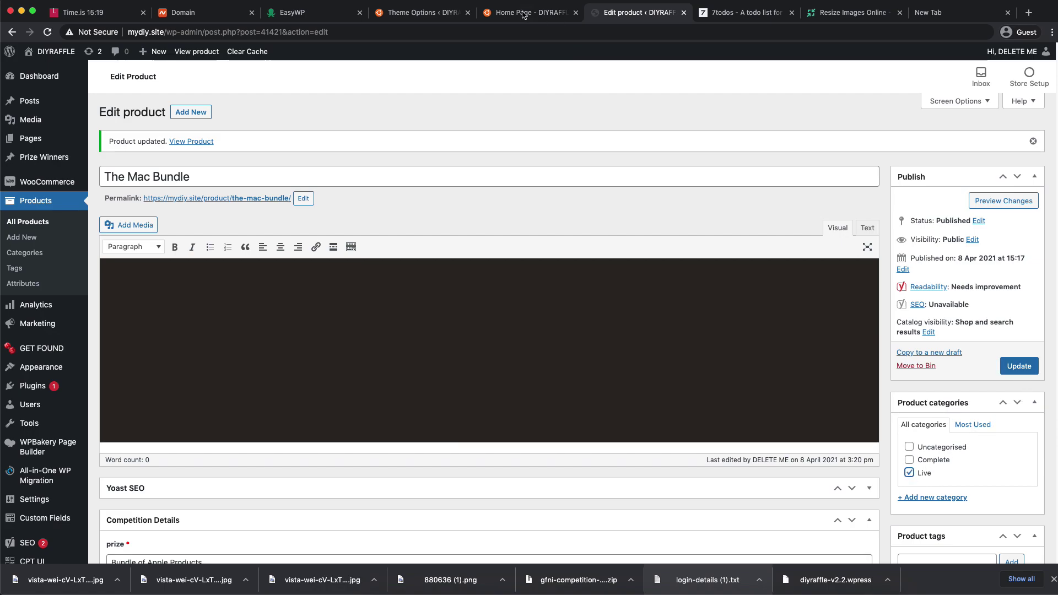
- Reload the home page and check The Mac Bundle card's 0/300 Sold count and 29/04/2021 end date
left_click(515, 13)
left_click(49, 31)
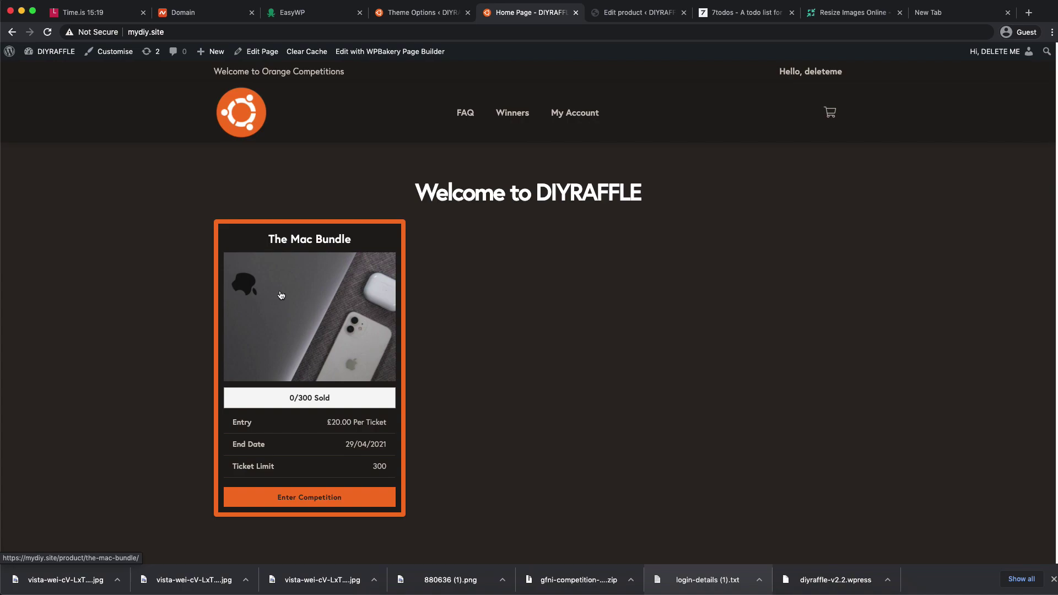
scroll(441, 289, "down", 3)
left_click_drag(289, 312, 347, 336)
left_click_drag(242, 356, 393, 357)
left_click(378, 358)
left_click(344, 362)
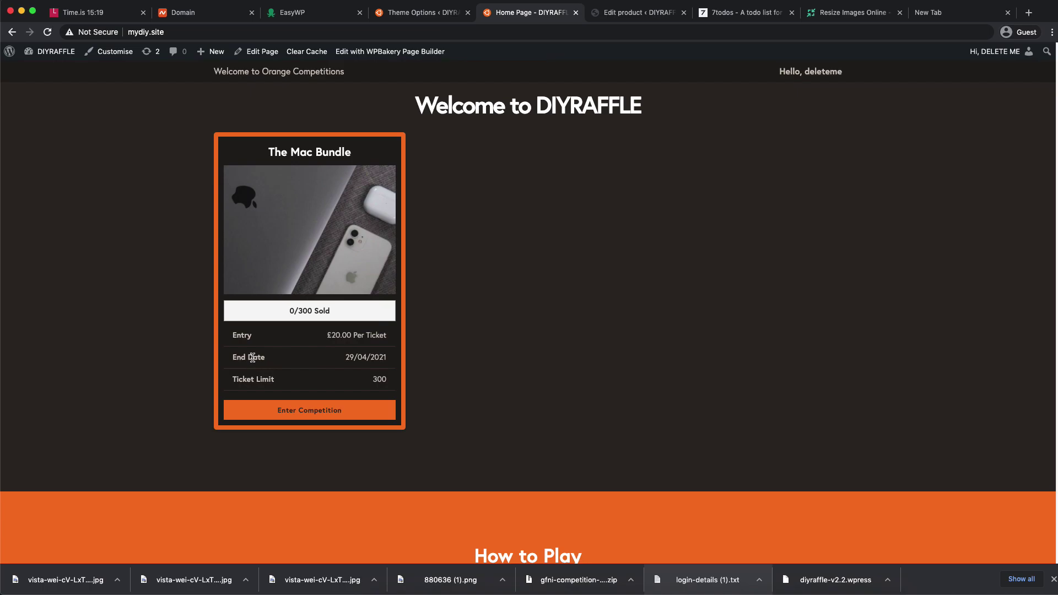
left_click(241, 359)
left_click_drag(346, 359, 386, 359)
scroll(353, 382, "down", 3)
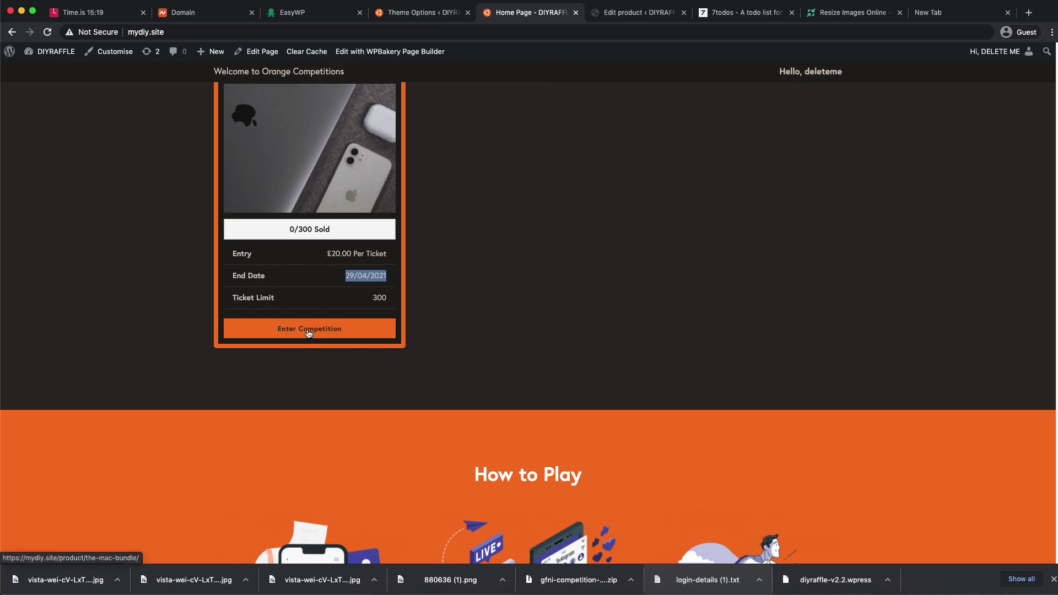
left_click(425, 16)
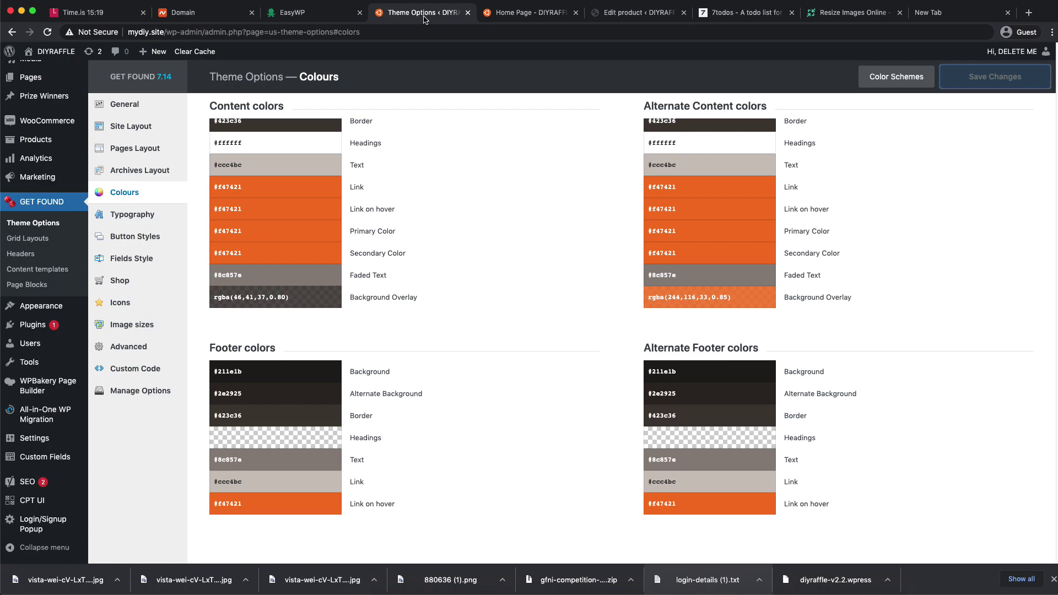
- Reopen Theme Options and attempt to log in with the pasted account password
left_click(42, 225)
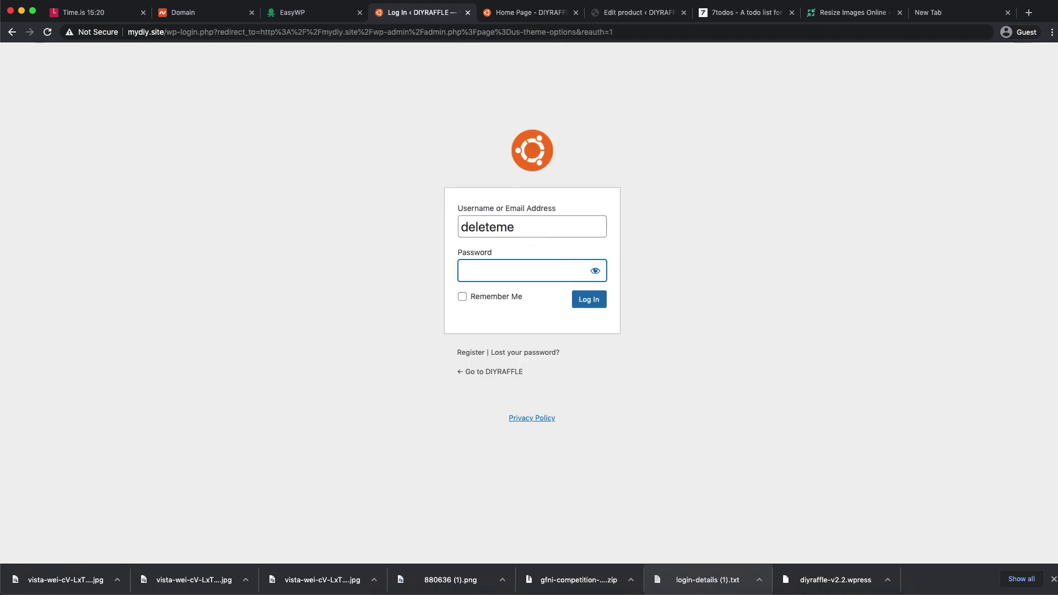
key("super+Tab")
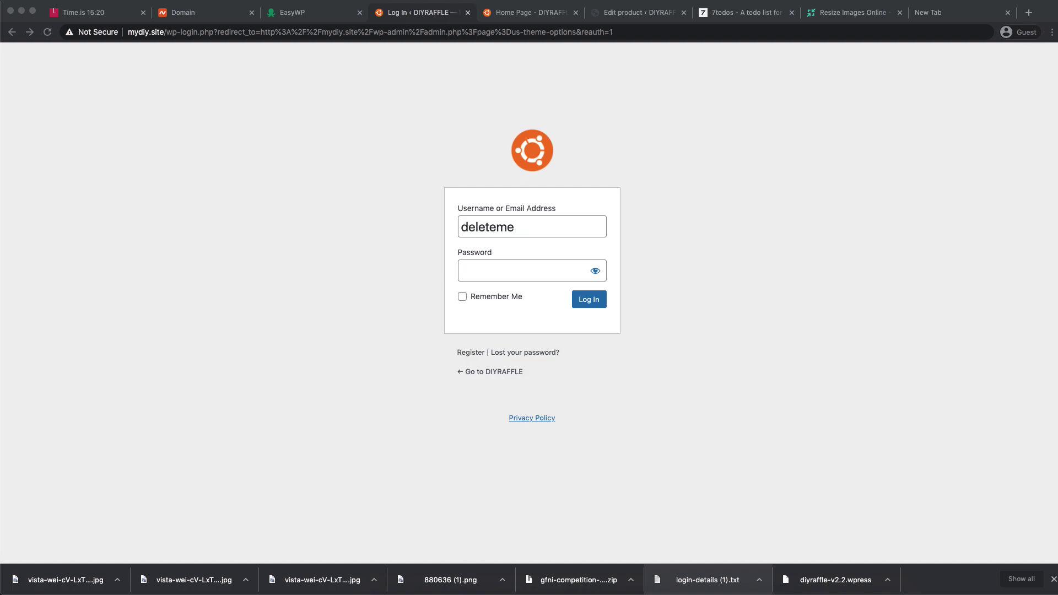
left_click(482, 269)
key("super+v")
left_click(603, 298)
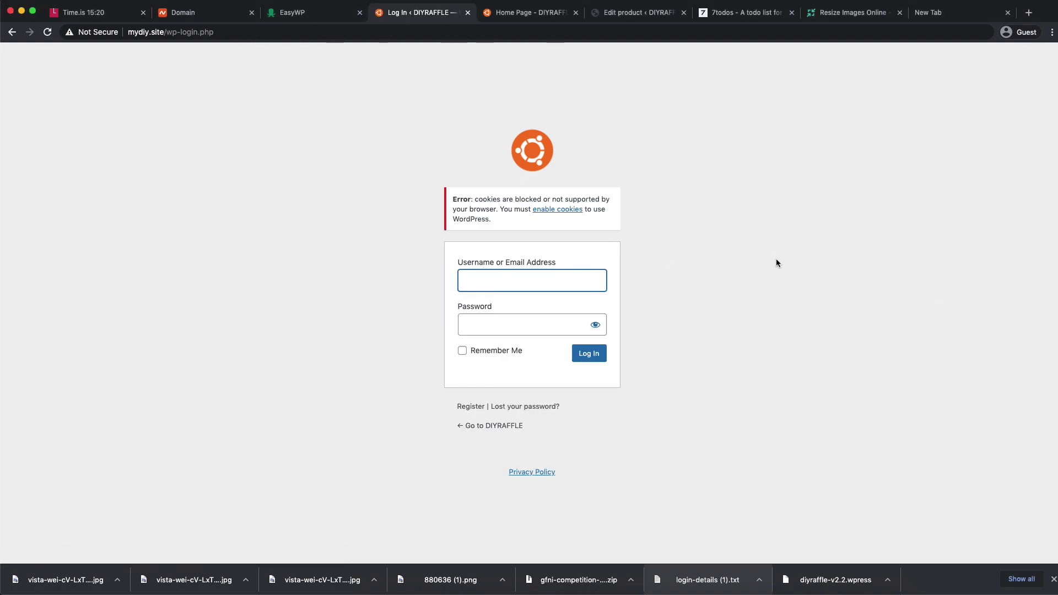
- Re-enter the password and username and log in again after the cookies error
left_click(511, 317)
key("super+v")
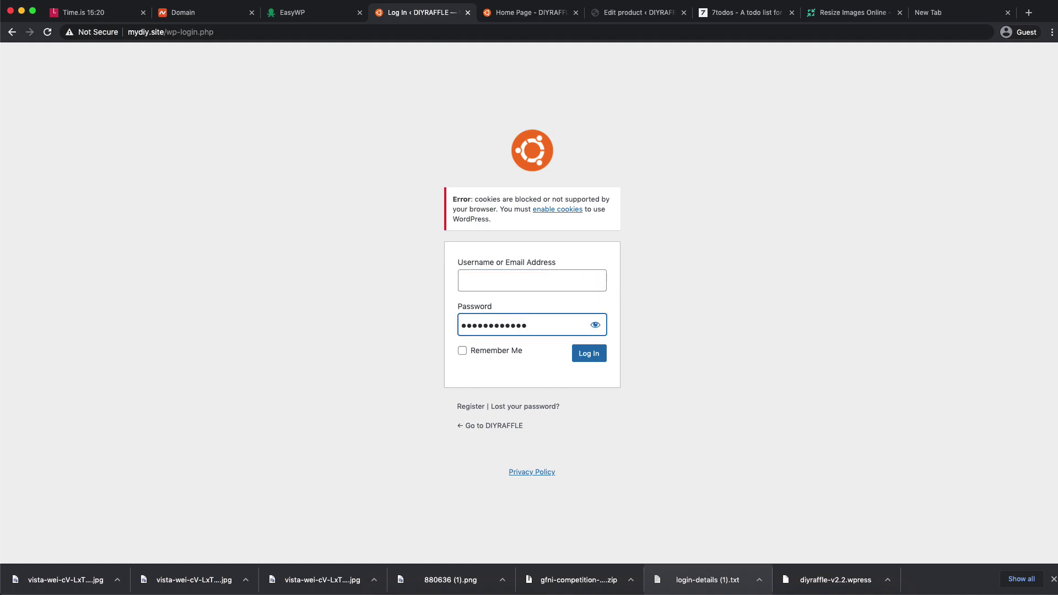
key("super+Tab")
left_click(494, 281)
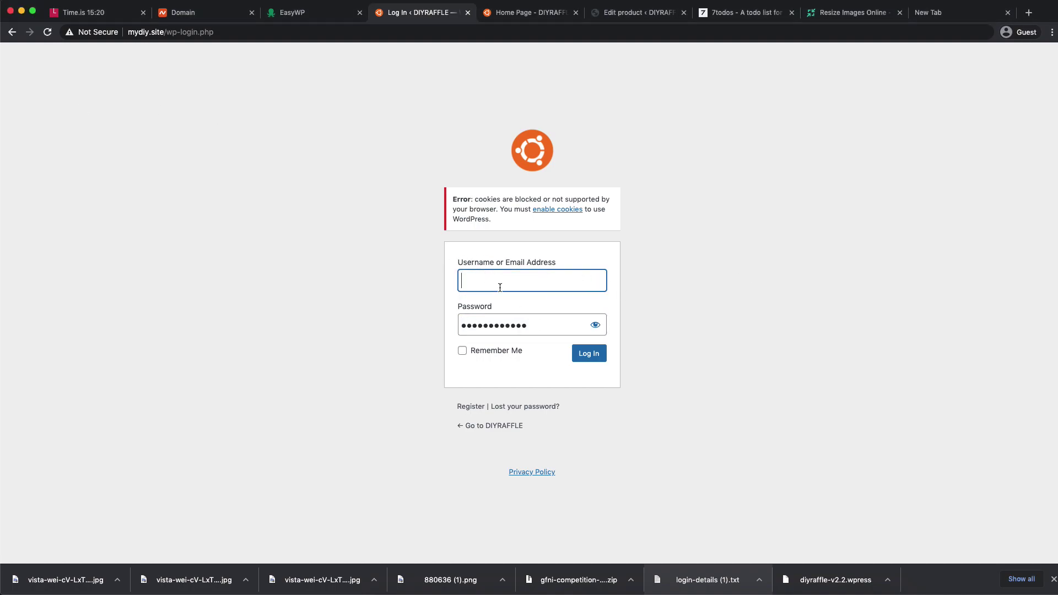
type("deleteme")
left_click(589, 357)
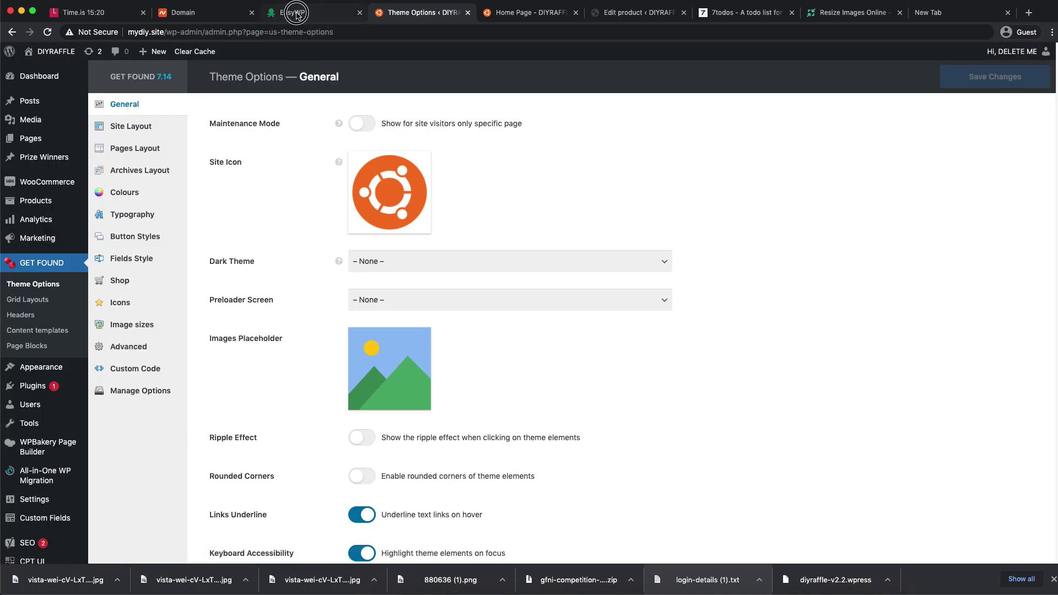
left_click(294, 12)
- Add the Free PositiveSSL certificate to Orange Competitions from the SSL Certificate settings
scroll(473, 229, "down", 3)
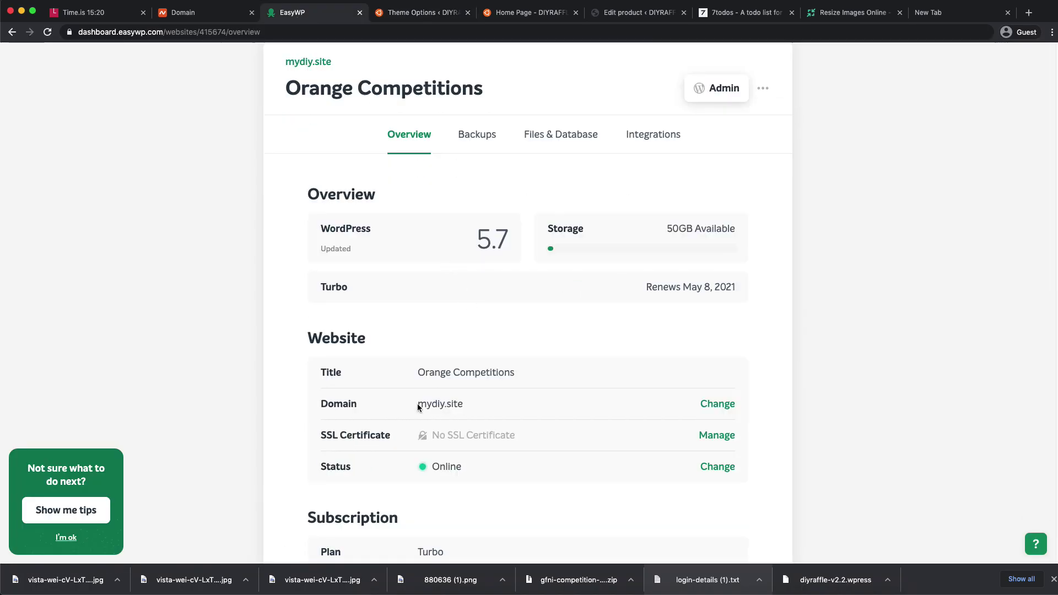
scroll(316, 434, "up", 3)
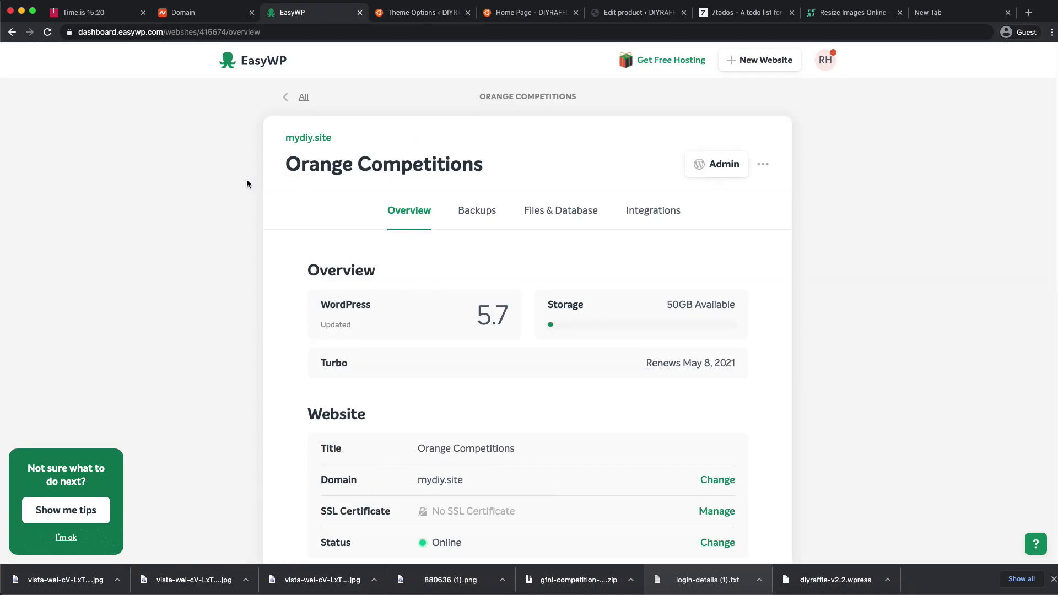
scroll(238, 307, "down", 5)
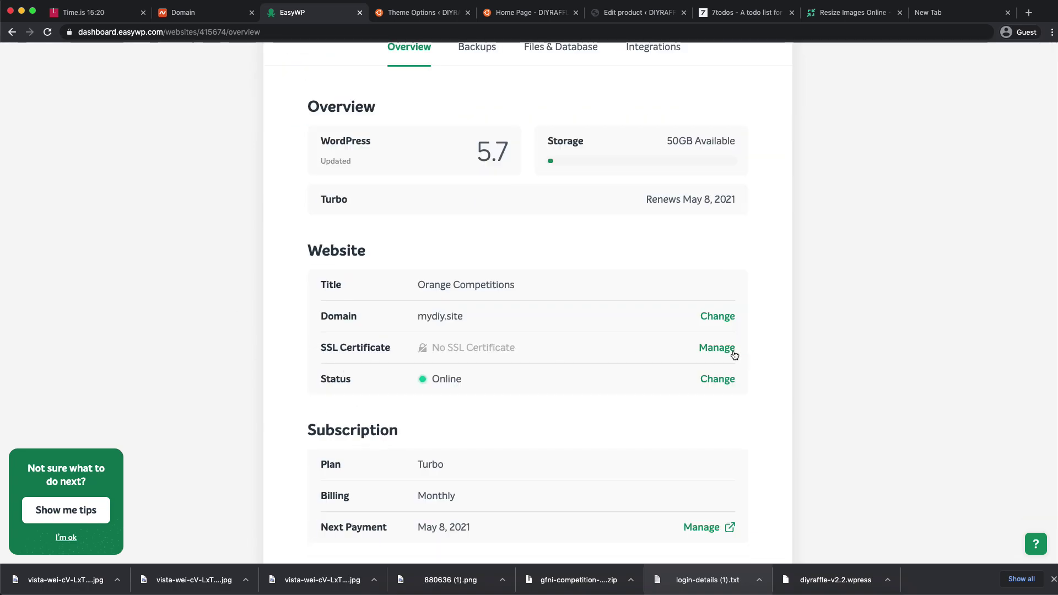
left_click(718, 348)
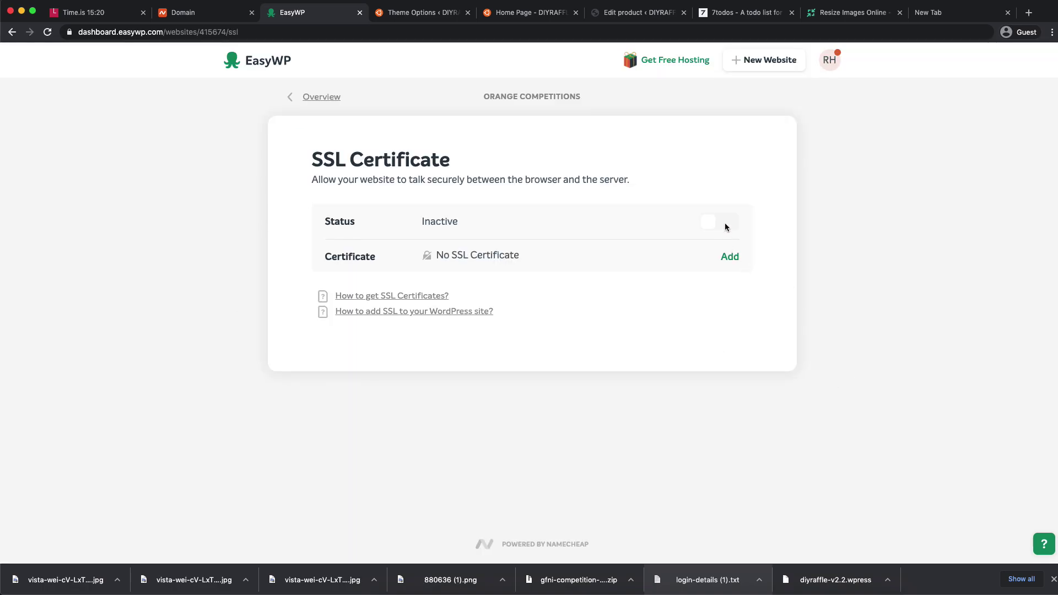
left_click(730, 255)
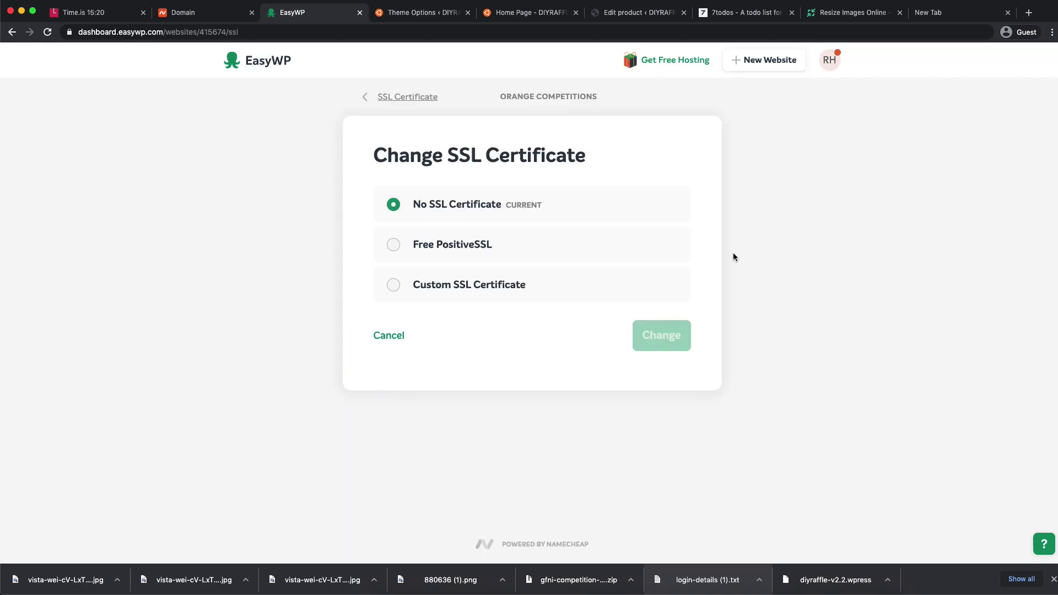
left_click(440, 251)
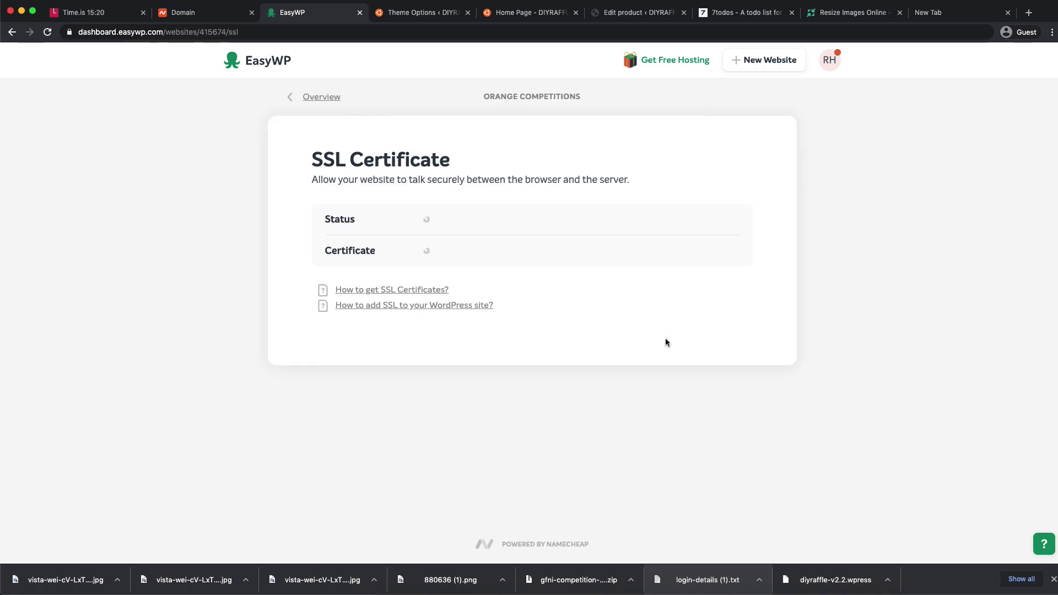
left_click(723, 225)
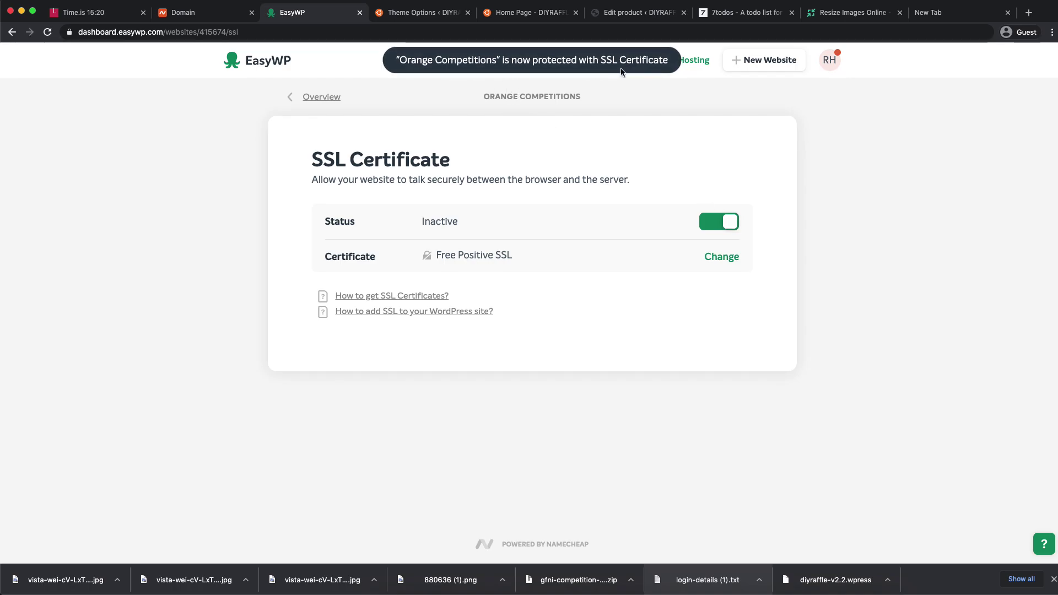
- Reload the site's home page and start editing its address
left_click(433, 14)
left_click(508, 17)
left_click(48, 32)
left_click(177, 34)
left_click(179, 33)
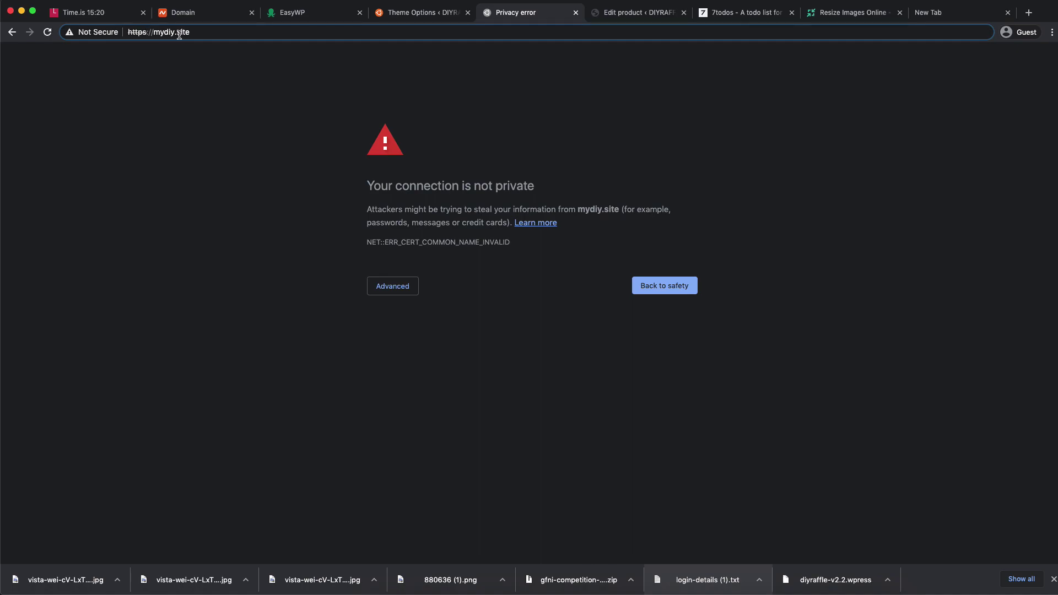
- Load the home page over https and inspect the valid Sectigo-issued mydiy.site certificate
key("BackSpace")
key("Return")
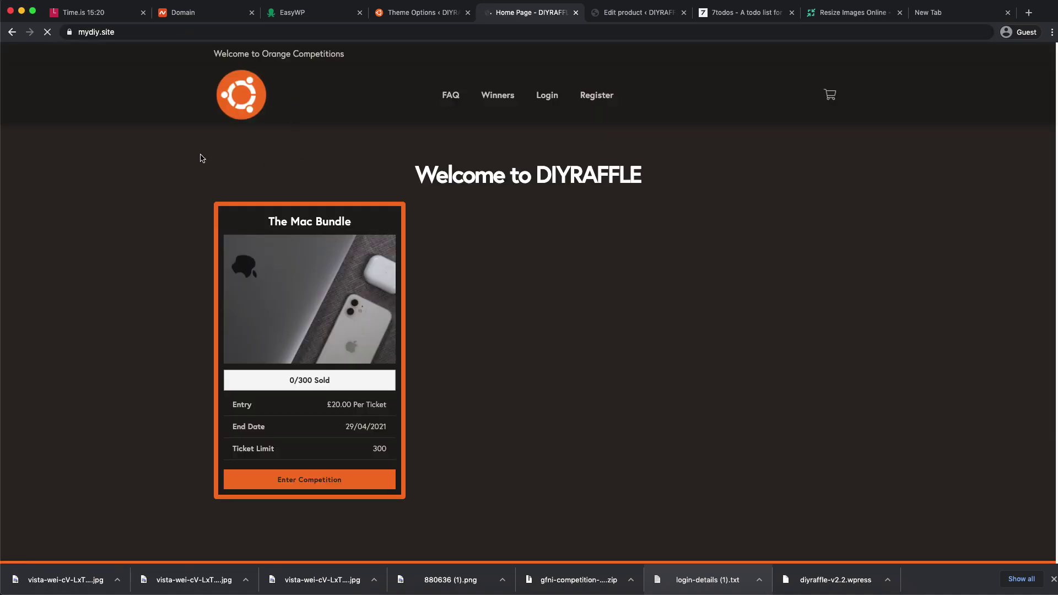
left_click(69, 33)
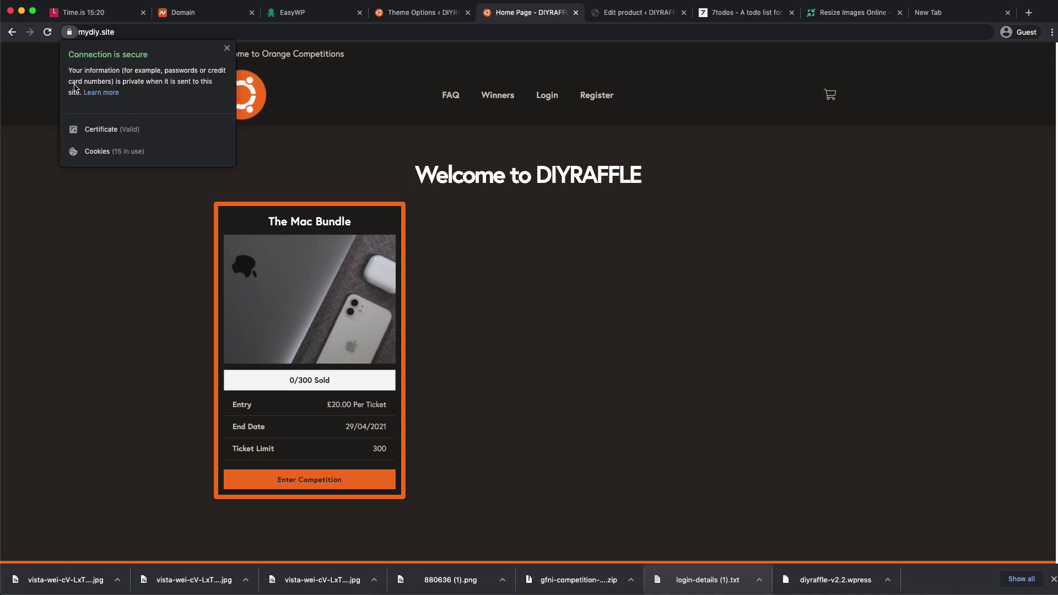
left_click(111, 130)
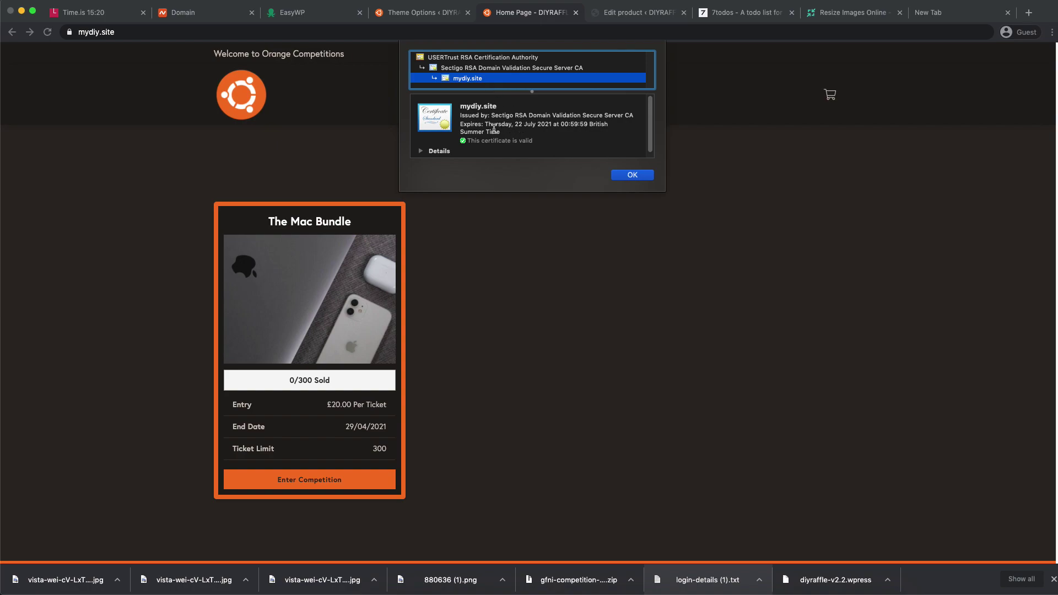
left_click(485, 68)
left_click(632, 175)
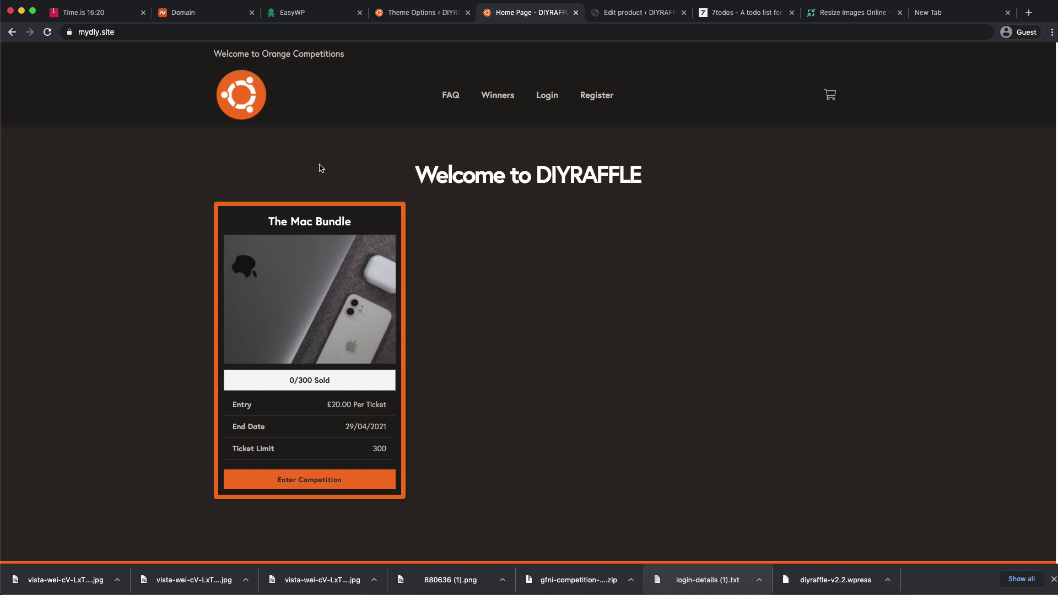
- Scroll through the secure home page and return to the Theme Options tab
scroll(496, 325, "down", 5)
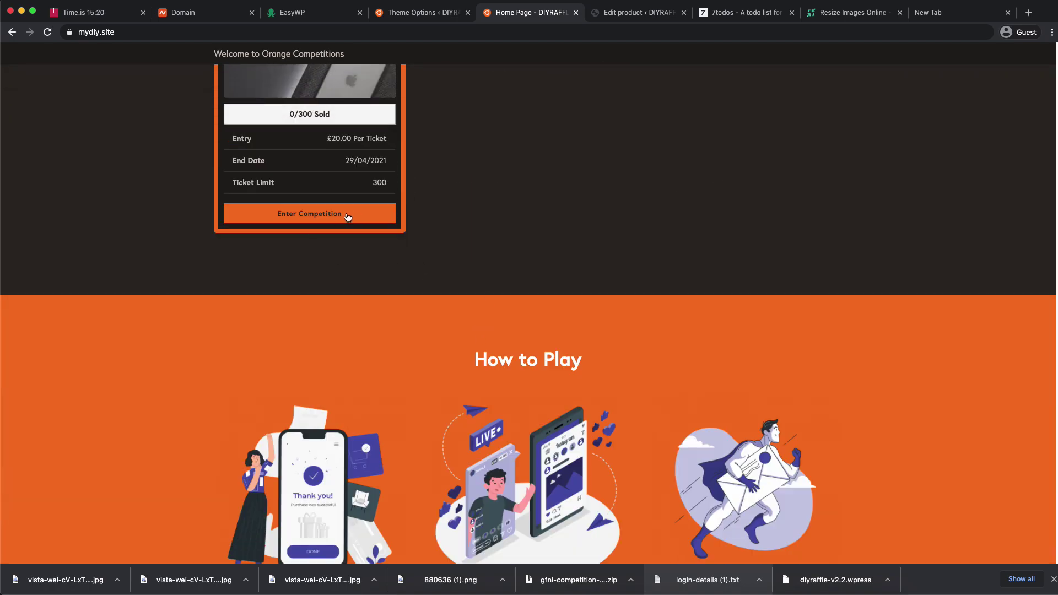
scroll(551, 187, "up", 5)
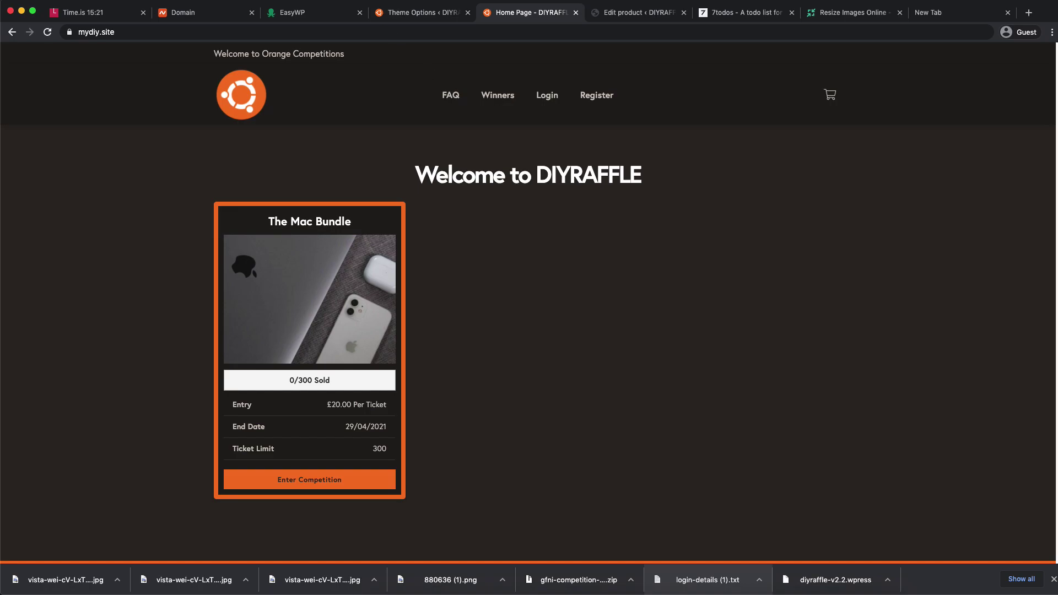
scroll(569, 230, "down", 15)
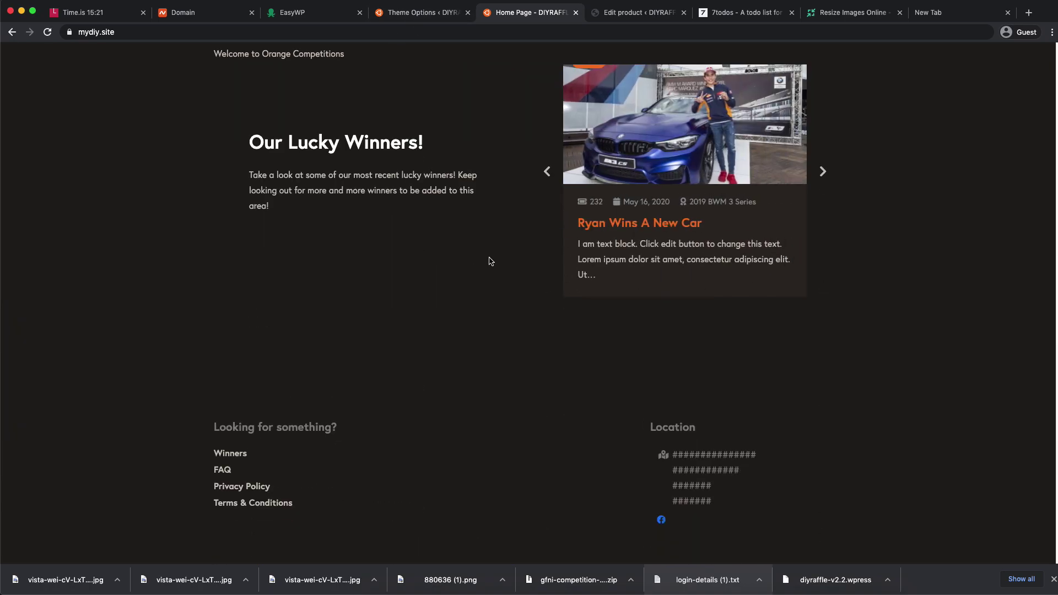
scroll(517, 317, "up", 15)
scroll(518, 311, "down", 3)
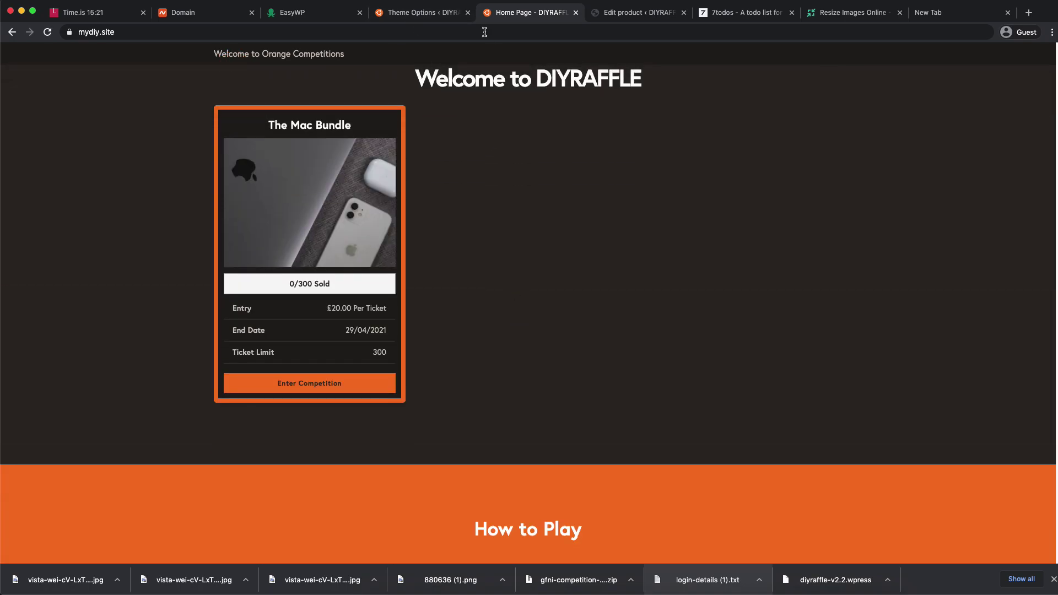
left_click(422, 12)
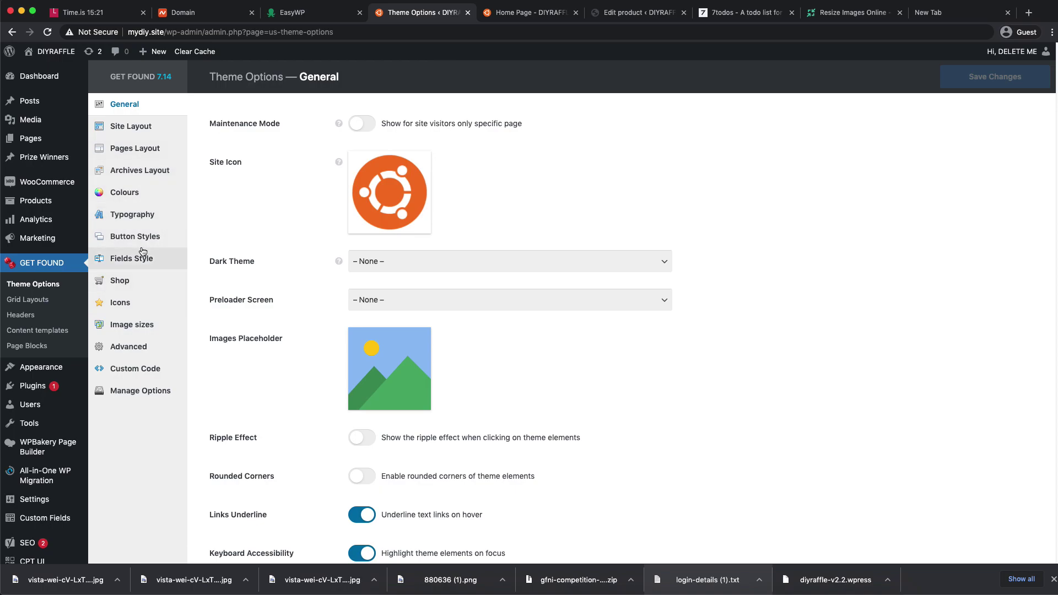
- Open Button Styles and, on the redirected login page, sign in with the username and password
left_click(122, 244)
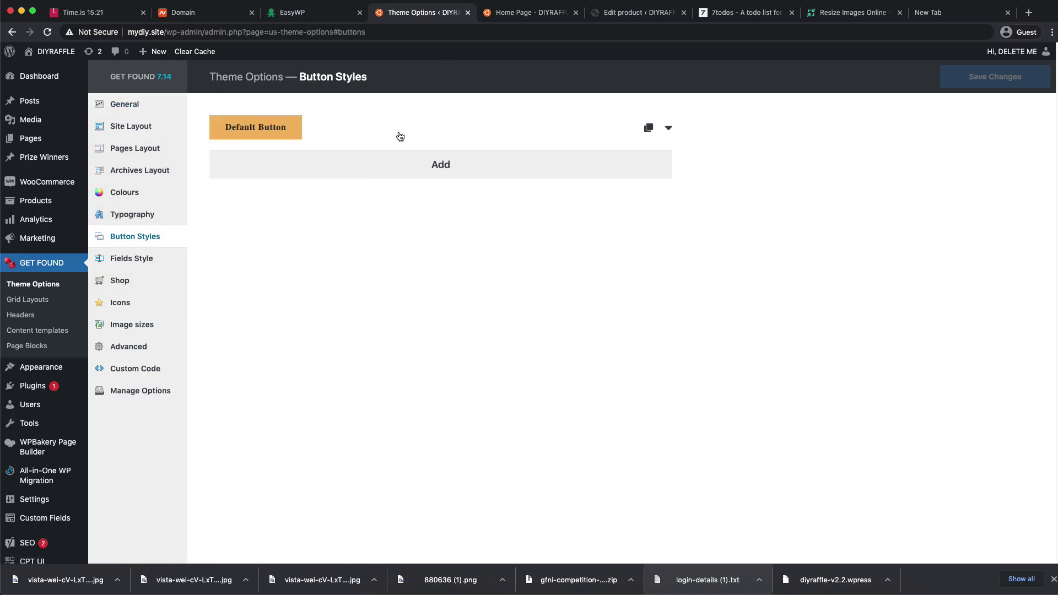
left_click(330, 128)
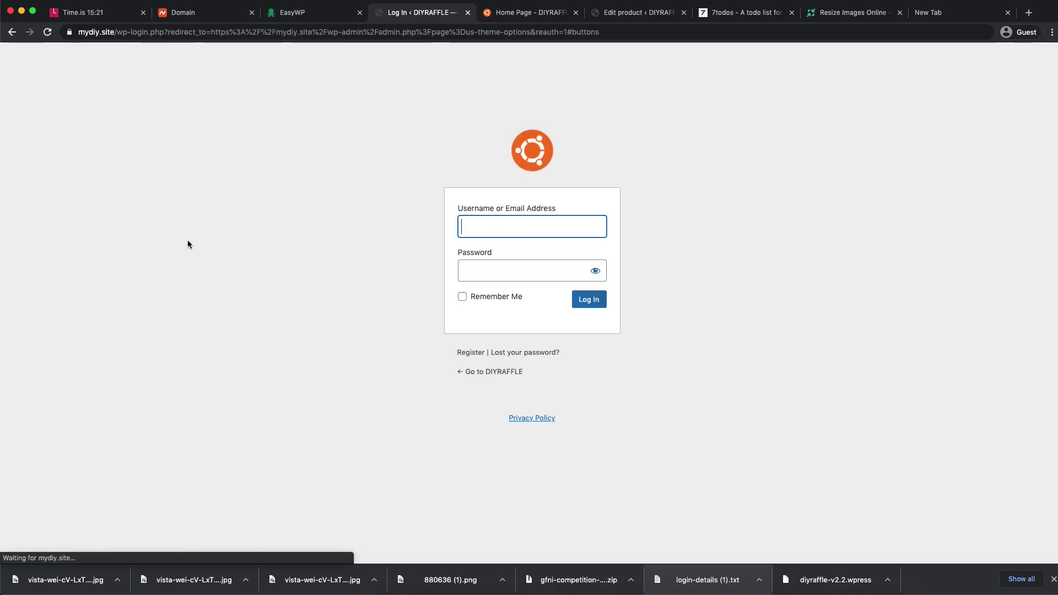
left_click(479, 227)
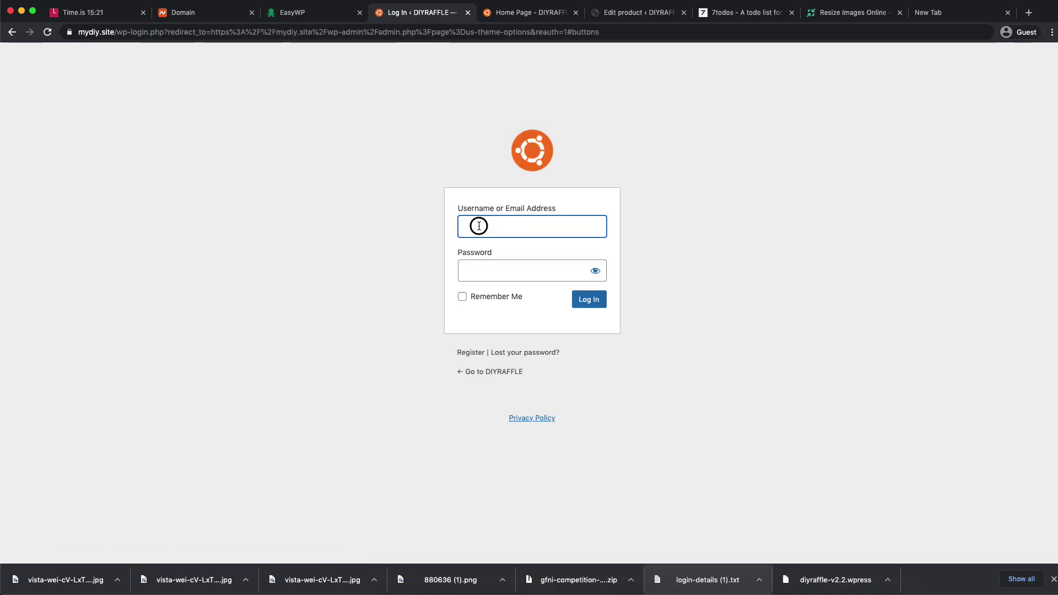
key("super+Tab")
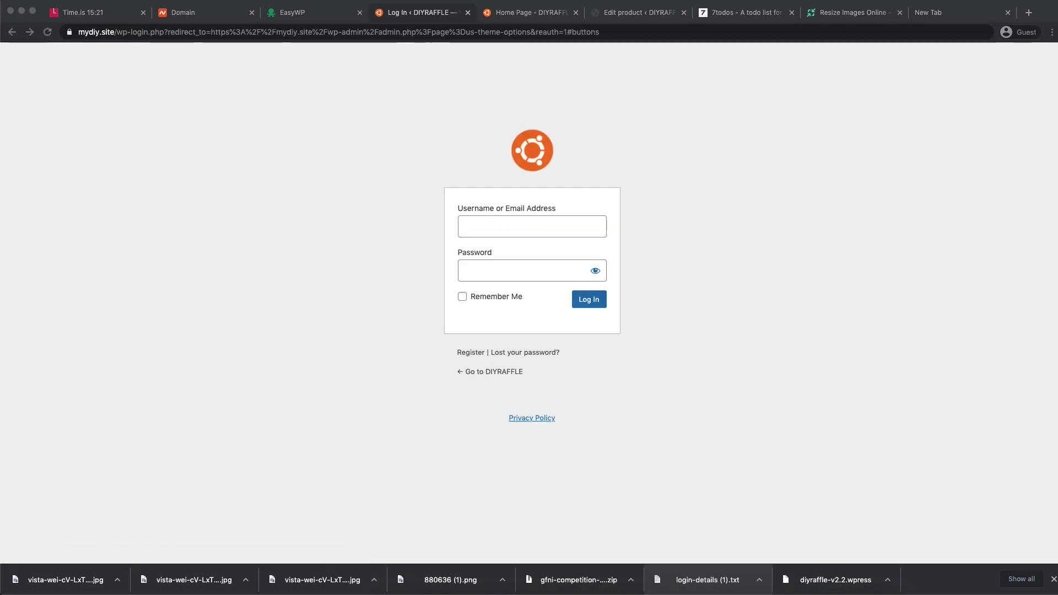
key("super+Tab")
type("deleteme")
key("super+Tab")
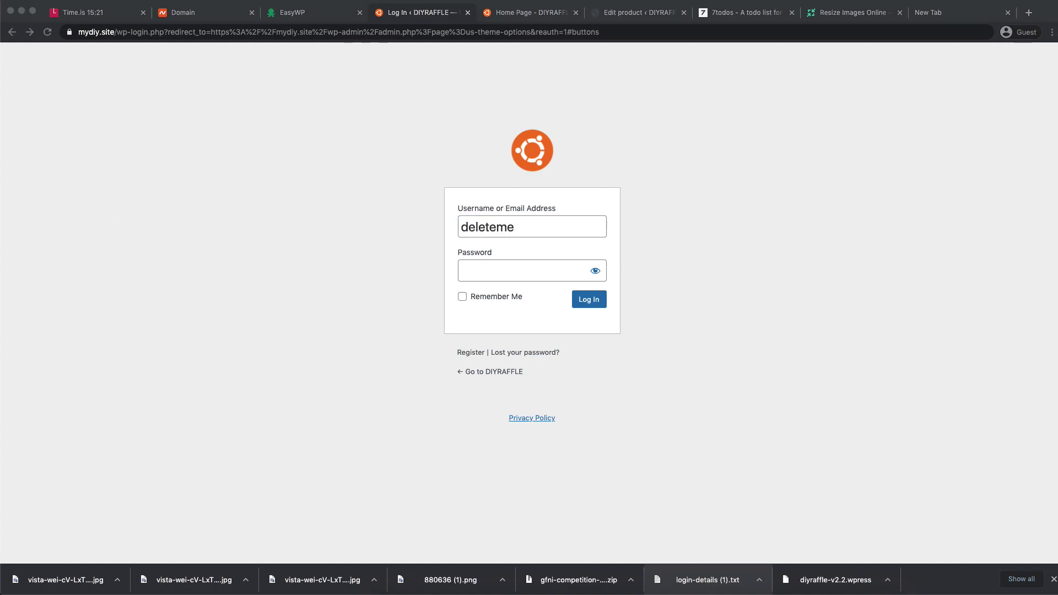
left_click(461, 262)
key("super+v")
key("Return")
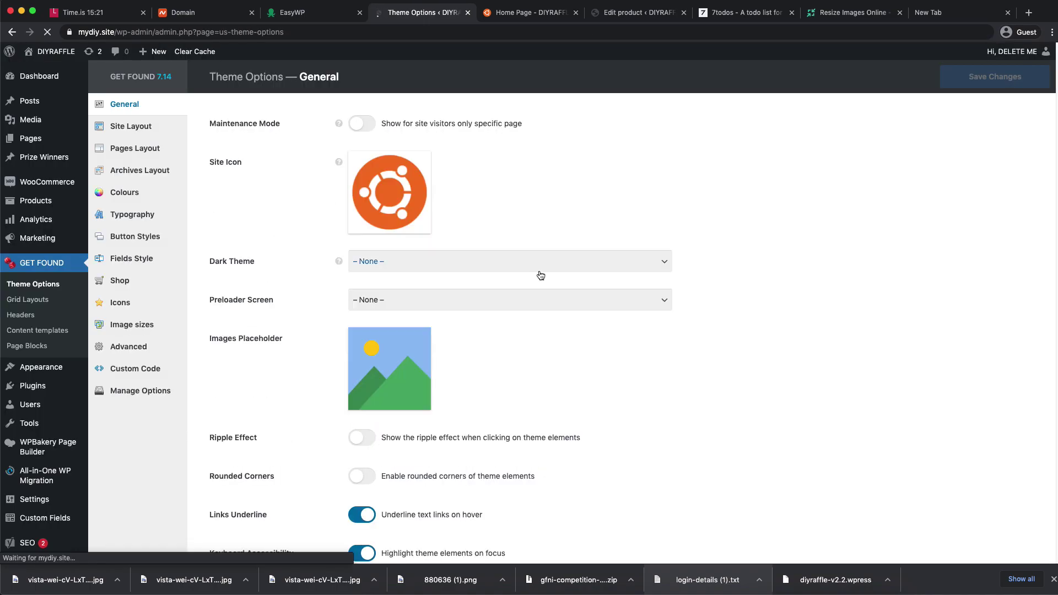
- Set the Default Button's text colour to #ffffff and its hover text colour to fff
left_click(138, 239)
left_click(472, 131)
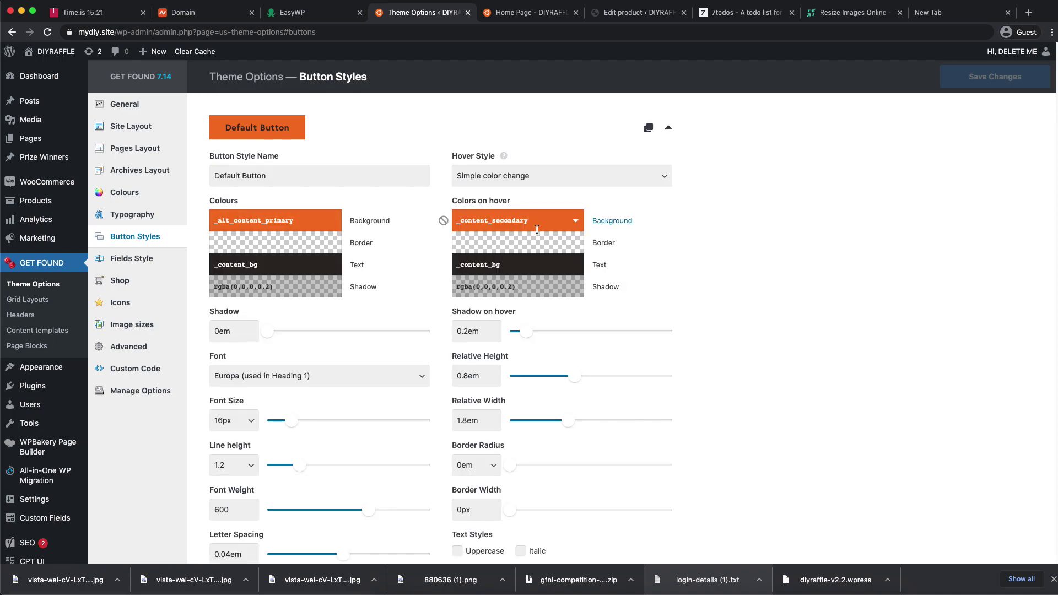
left_click(283, 265)
type("#ffffff")
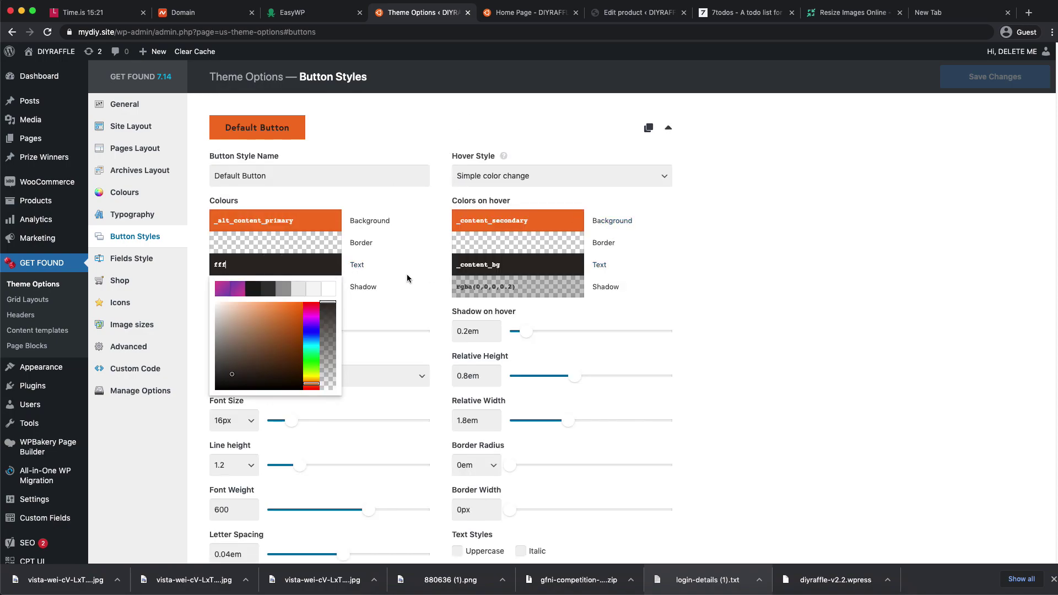
left_click(406, 278)
left_click(512, 282)
left_click(512, 269)
type("fff")
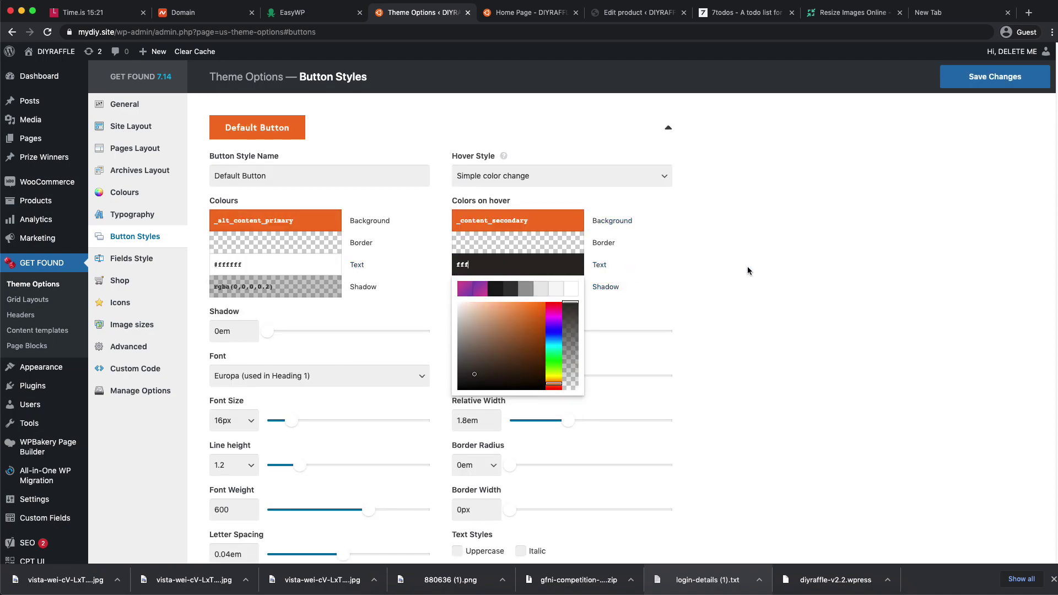
left_click(742, 271)
- Check the text colour picker, keep it white, and save the Button Styles changes
left_click(265, 259)
left_click(329, 290)
left_click_drag(259, 338, 236, 361)
left_click(329, 294)
left_click(749, 251)
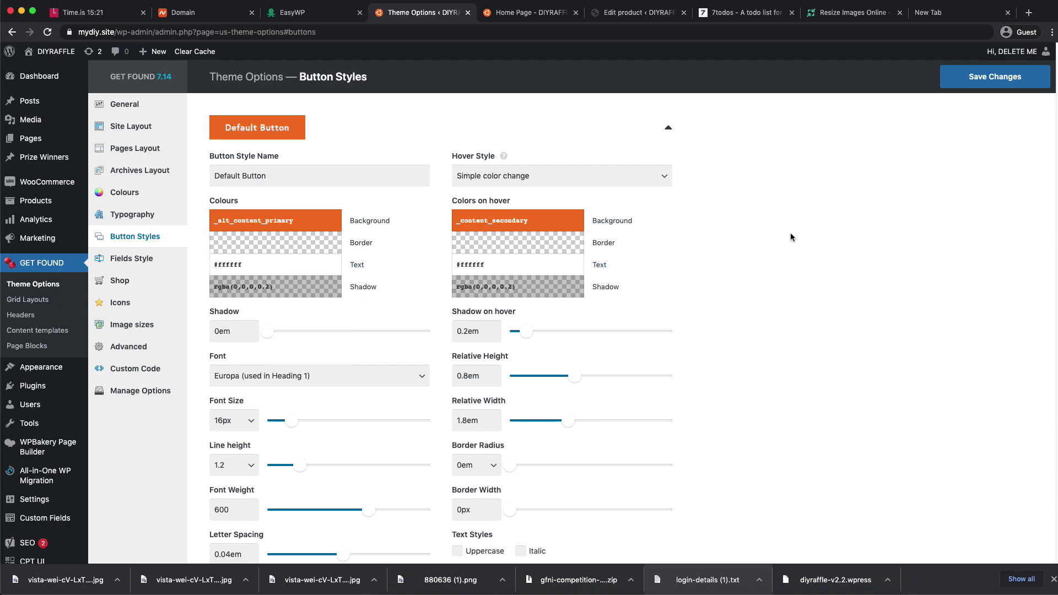
left_click(995, 77)
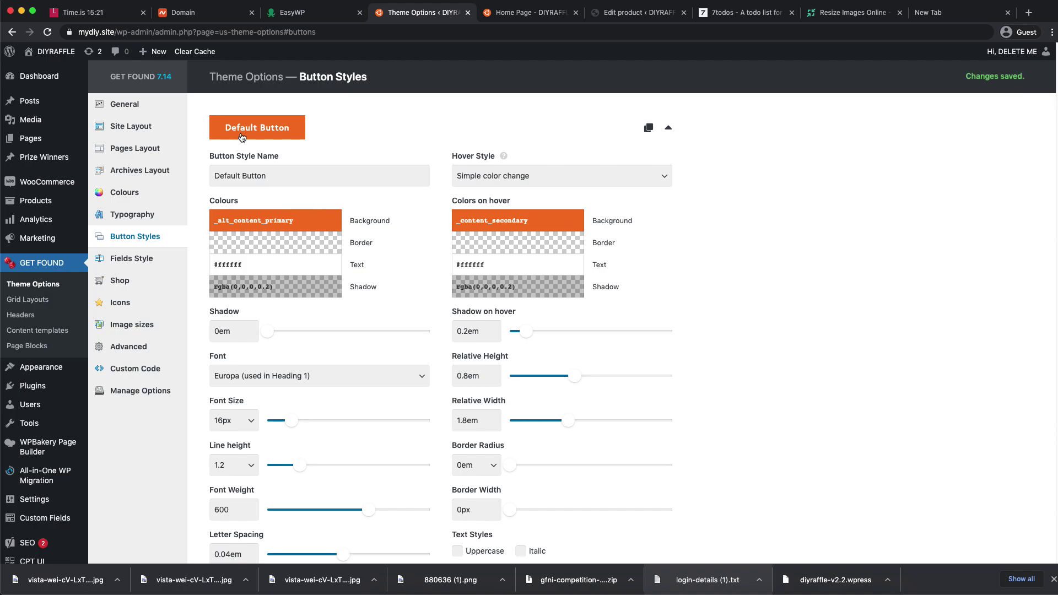
left_click(139, 104)
- Step through Site Layout and Pages Layout to Typography, showing Europa 16px body and Heading 1 2.7rem
scroll(316, 185, "down", 5)
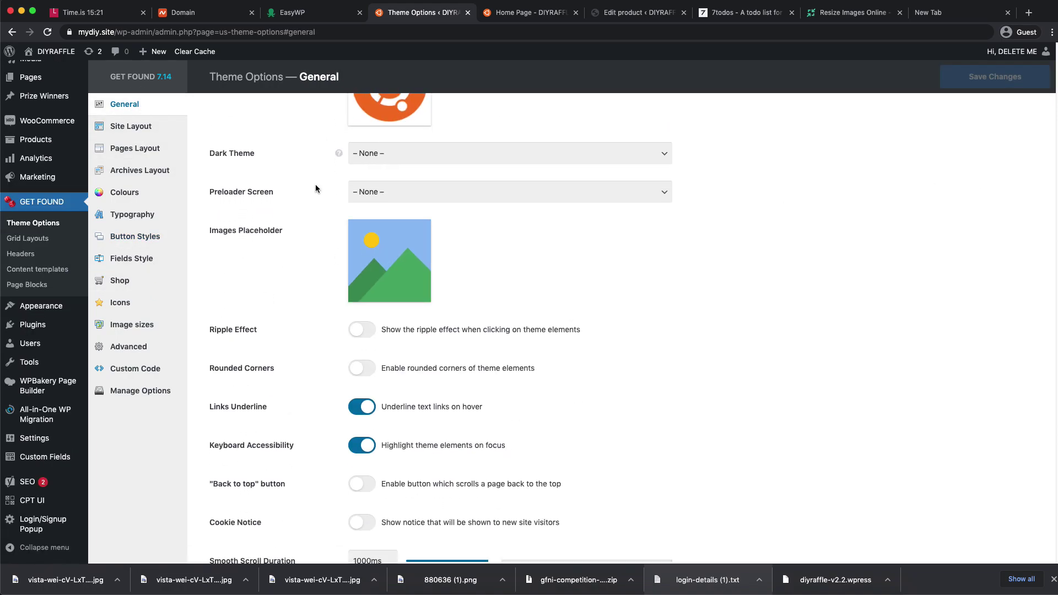
left_click(131, 126)
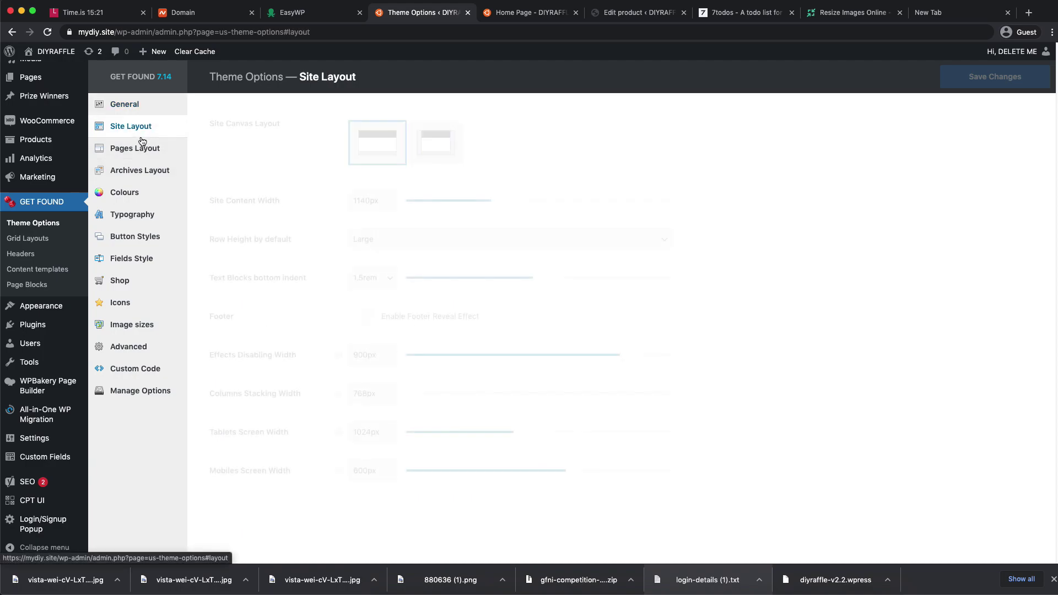
left_click(135, 148)
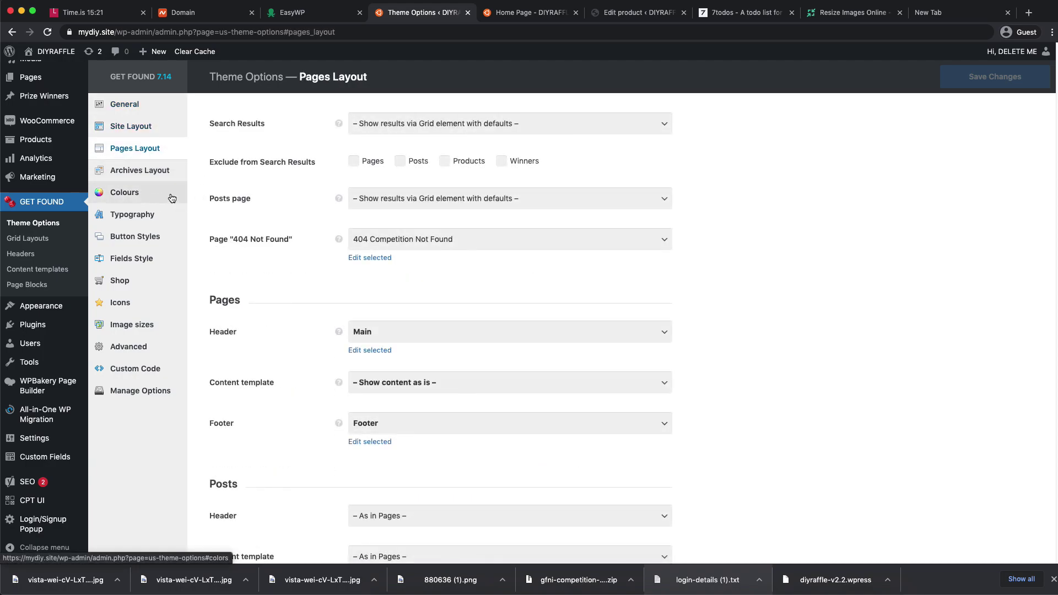
scroll(306, 227, "down", 5)
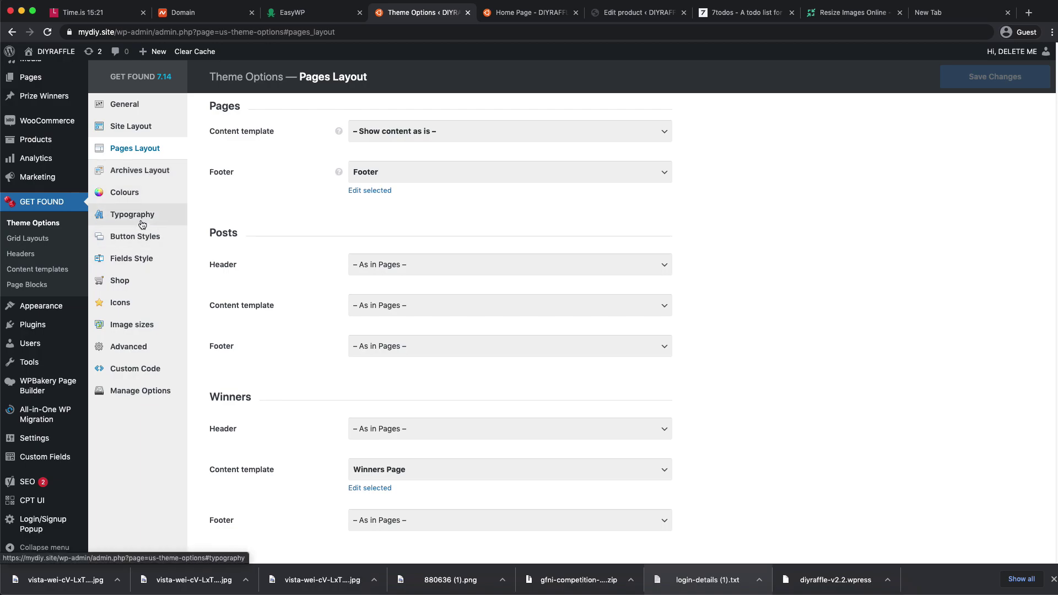
left_click(142, 224)
scroll(551, 209, "up", 5)
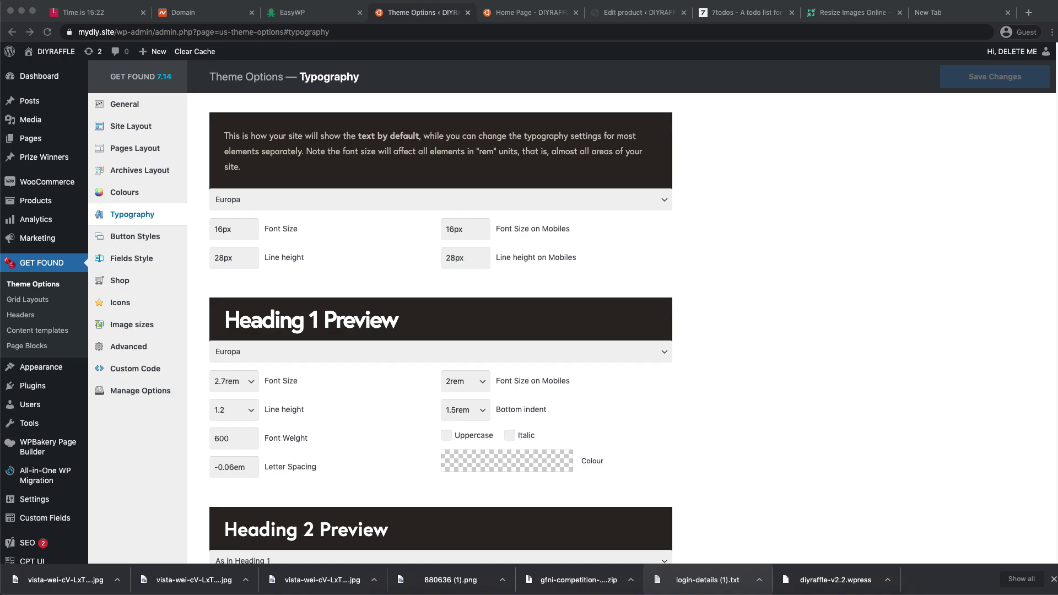
- Set body text and Heading 1 fonts to Josefin Sans and untick Heading 1's 400 normal weight
left_click(332, 203)
type("Josefin")
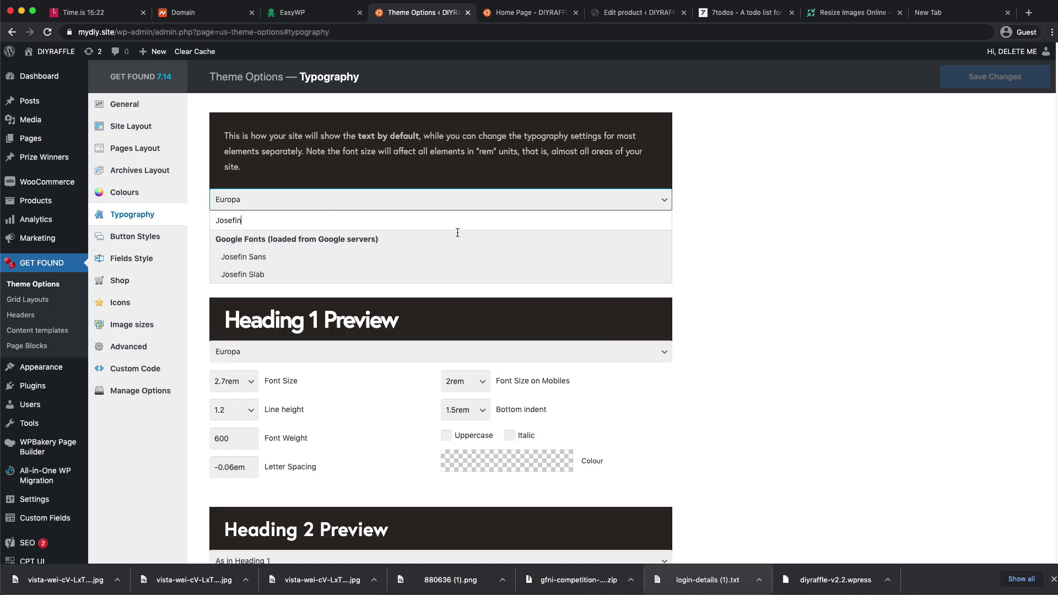
left_click(330, 258)
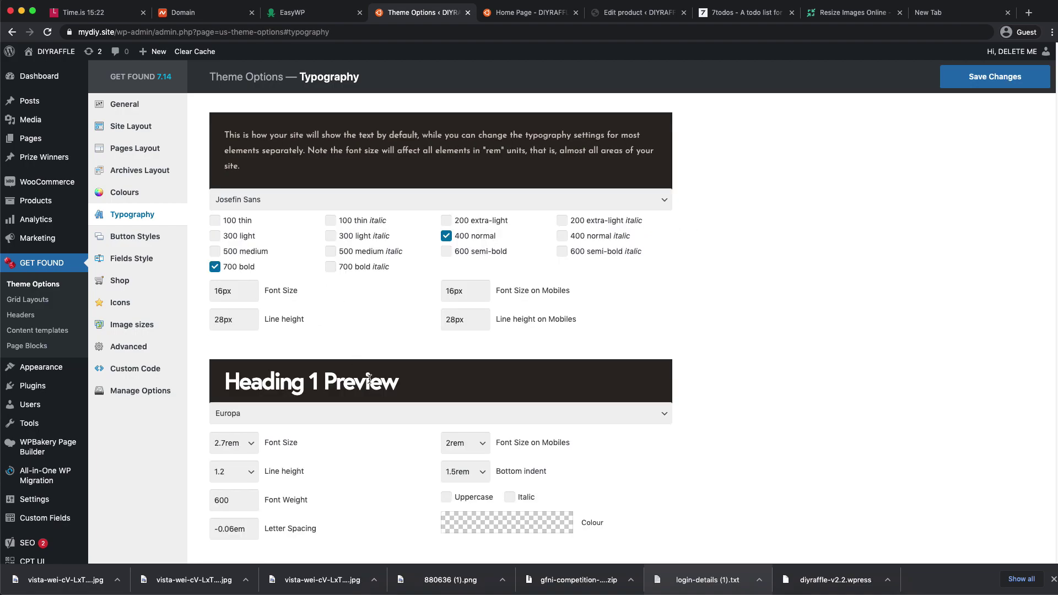
left_click(273, 420)
type("Josefin")
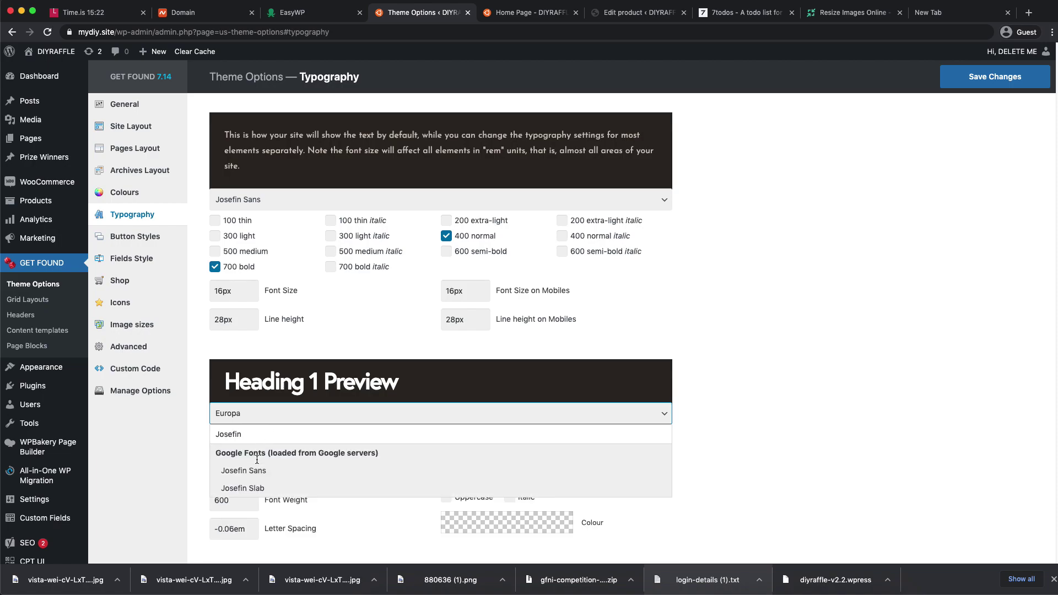
left_click(252, 488)
left_click(242, 414)
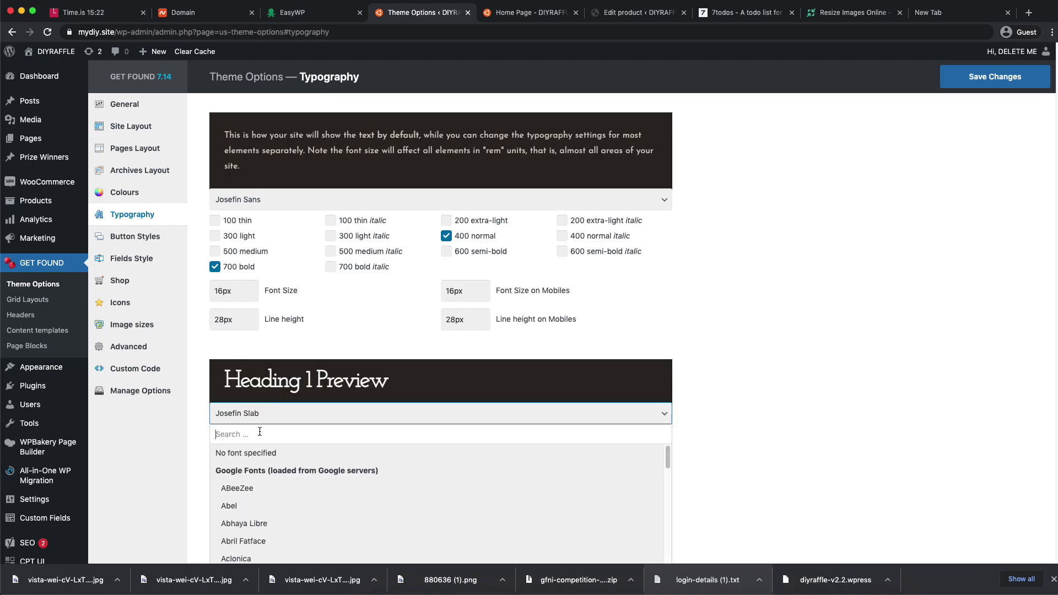
left_click(252, 474)
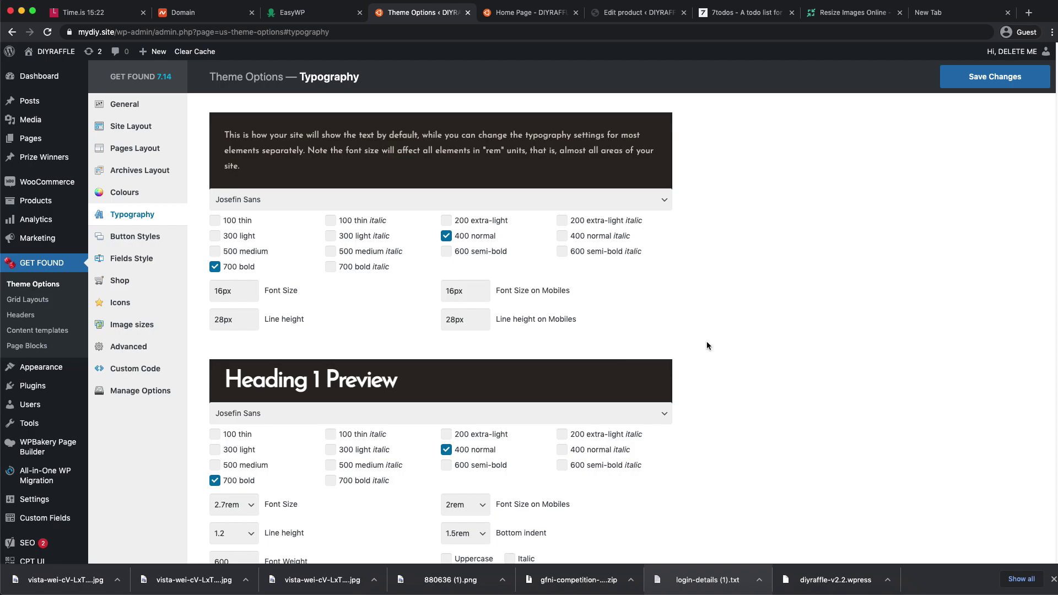
left_click(447, 451)
- Raise the lower headings' Font Weight sliders, including Heading 4, to 700
scroll(774, 350, "down", 1)
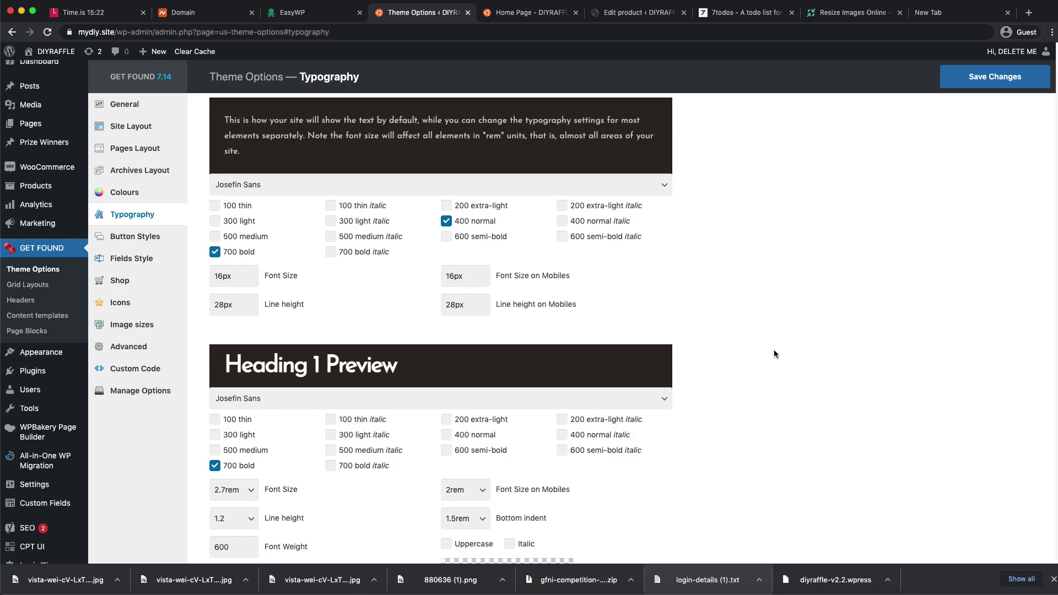
scroll(774, 350, "down", 5)
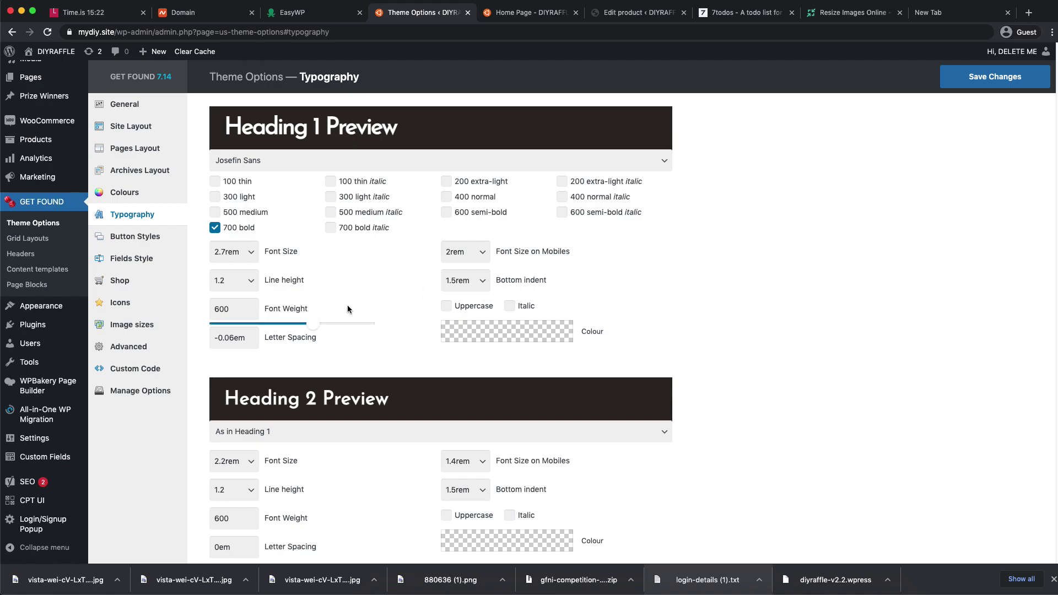
scroll(359, 411, "down", 3)
left_click_drag(312, 375, 331, 374)
scroll(714, 394, "down", 1)
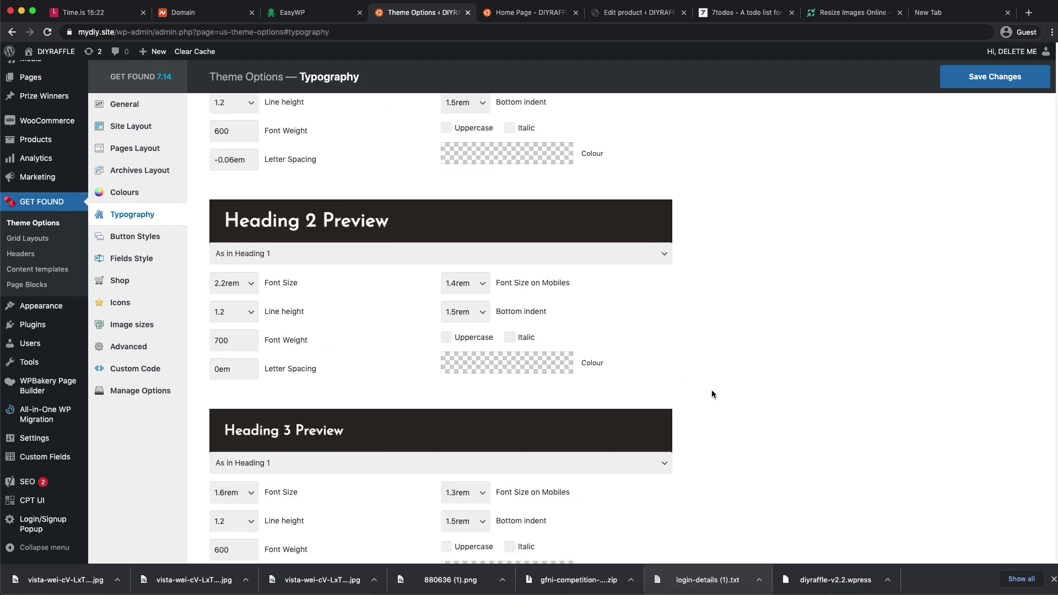
scroll(317, 432, "down", 2)
left_click_drag(312, 483, 333, 483)
scroll(652, 406, "down", 4)
mouse_move(296, 476)
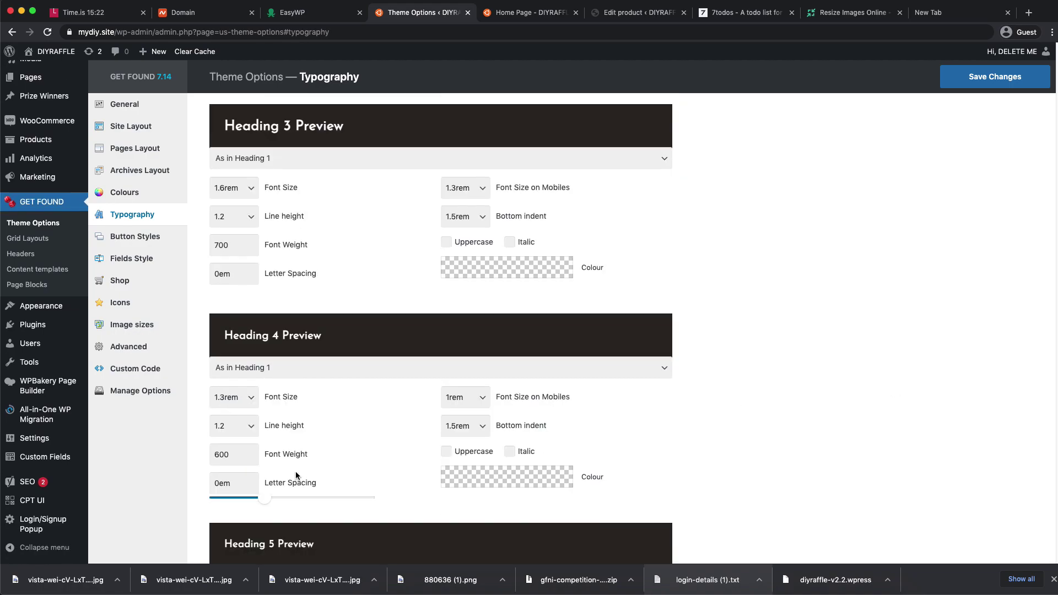
left_click_drag(313, 470, 333, 465)
scroll(775, 386, "down", 4)
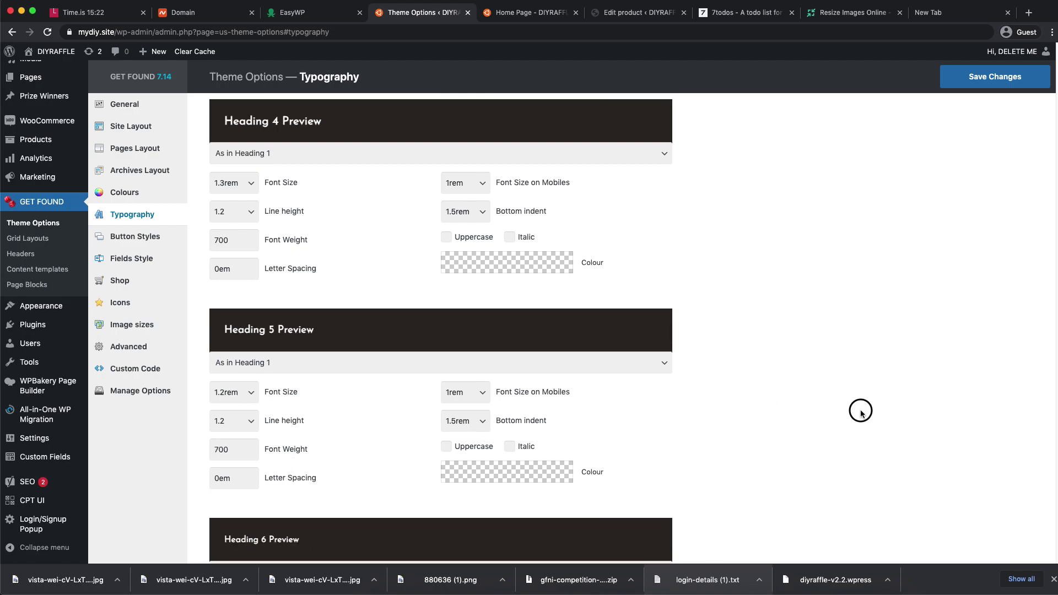
scroll(799, 414, "down", 3)
mouse_move(310, 503)
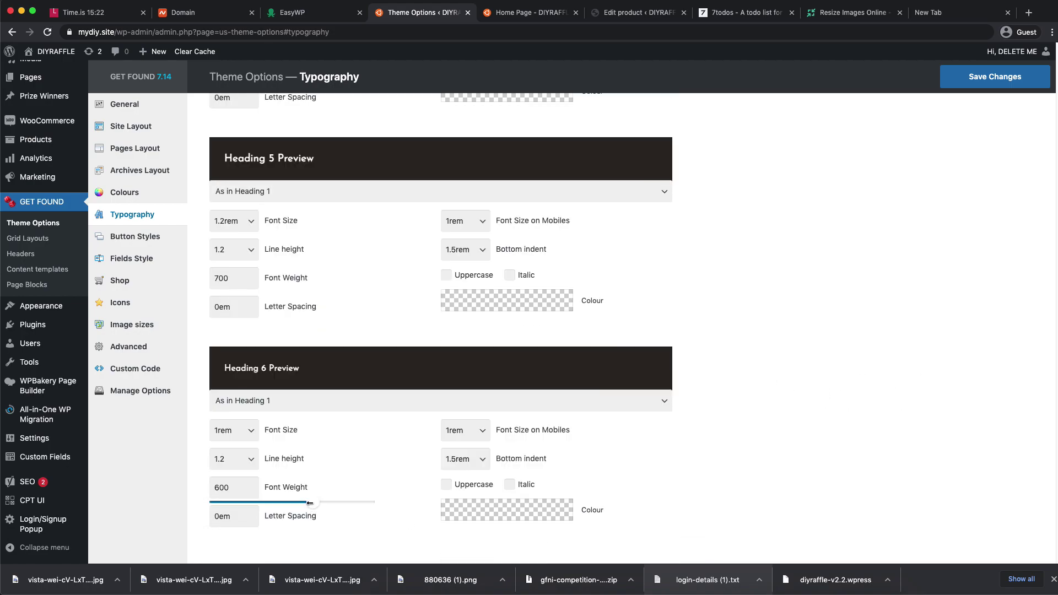
left_click_drag(310, 502, 333, 503)
- Raise Heading 1 font weight to 700, save the typography settings and clear the cache
scroll(764, 435, "down", 3)
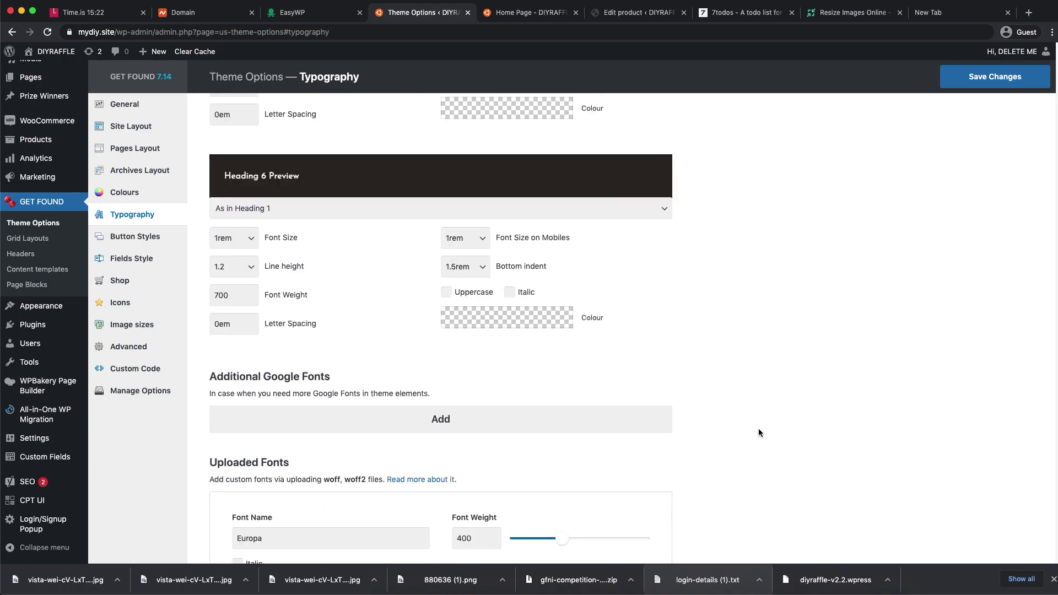
scroll(360, 399, "down", 3)
scroll(364, 401, "up", 11)
scroll(370, 399, "up", 11)
scroll(365, 398, "up", 4)
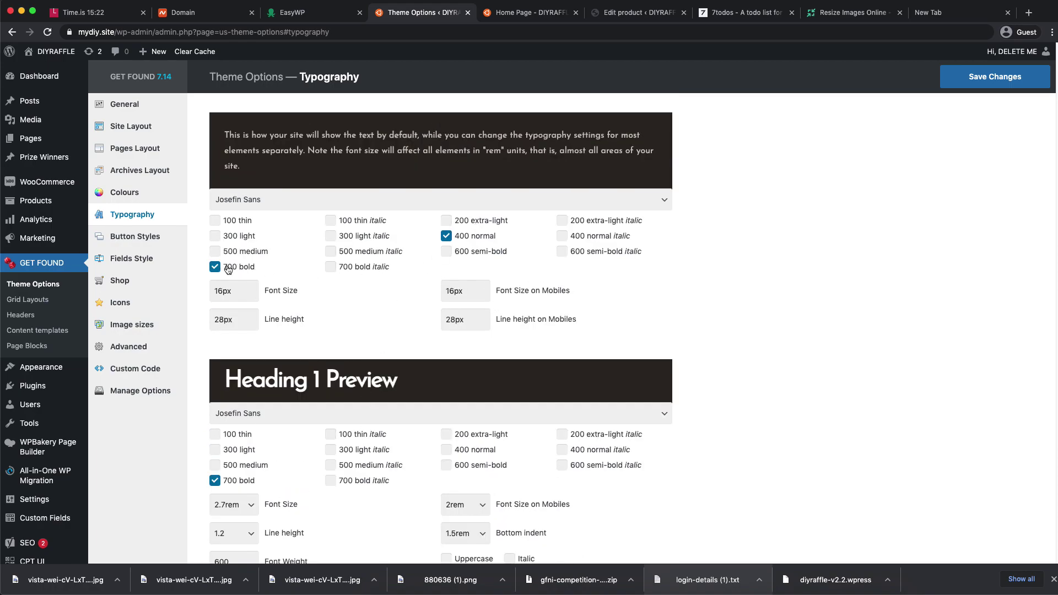
scroll(449, 496, "down", 1)
mouse_move(449, 497)
scroll(448, 496, "down", 2)
mouse_move(314, 496)
left_click_drag(314, 496, 350, 496)
left_click(1008, 87)
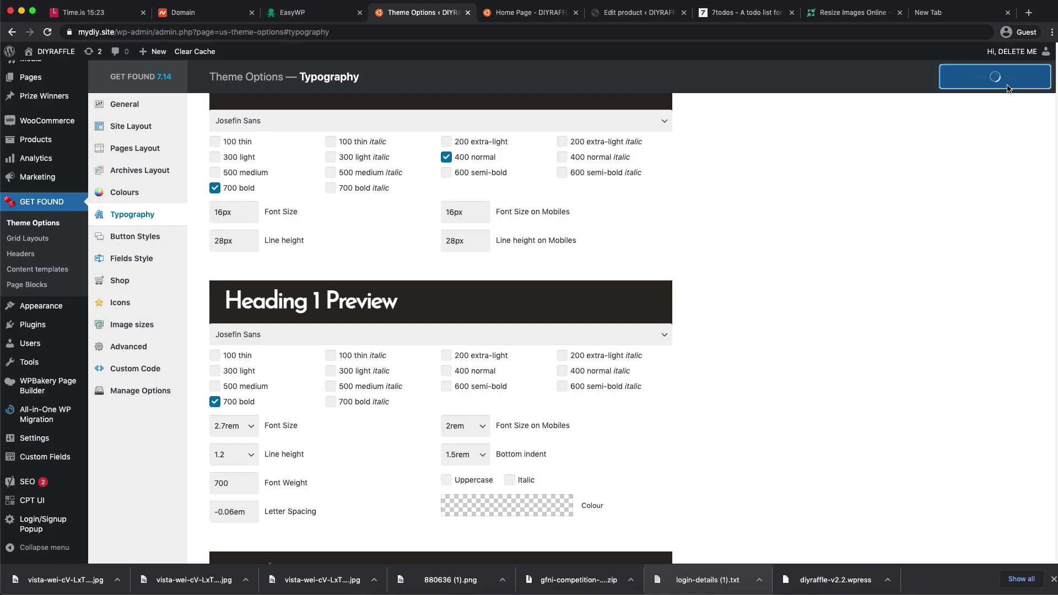
left_click(203, 57)
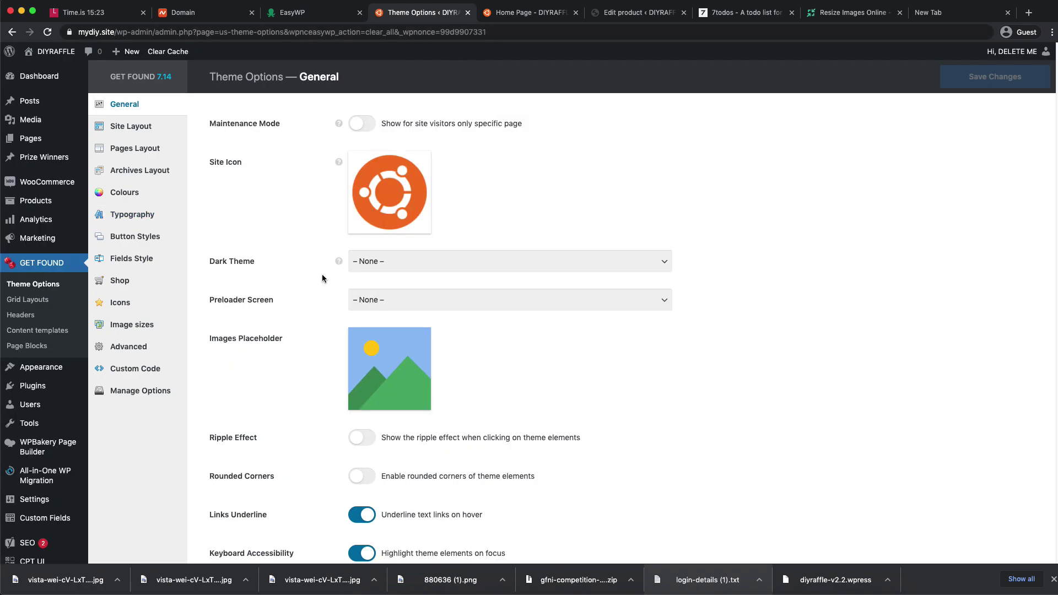
- Browse the Advanced, Image sizes, Icons, Shop, Fields Style, Button Styles and Typography pages, then visit DIYRAFFLE
left_click(139, 347)
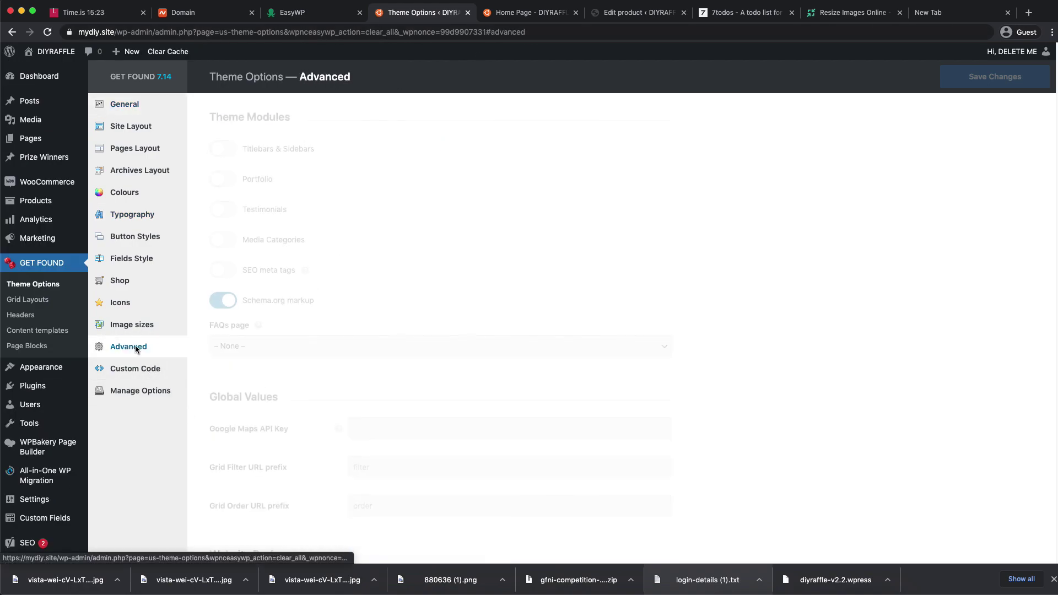
left_click(141, 325)
left_click(137, 312)
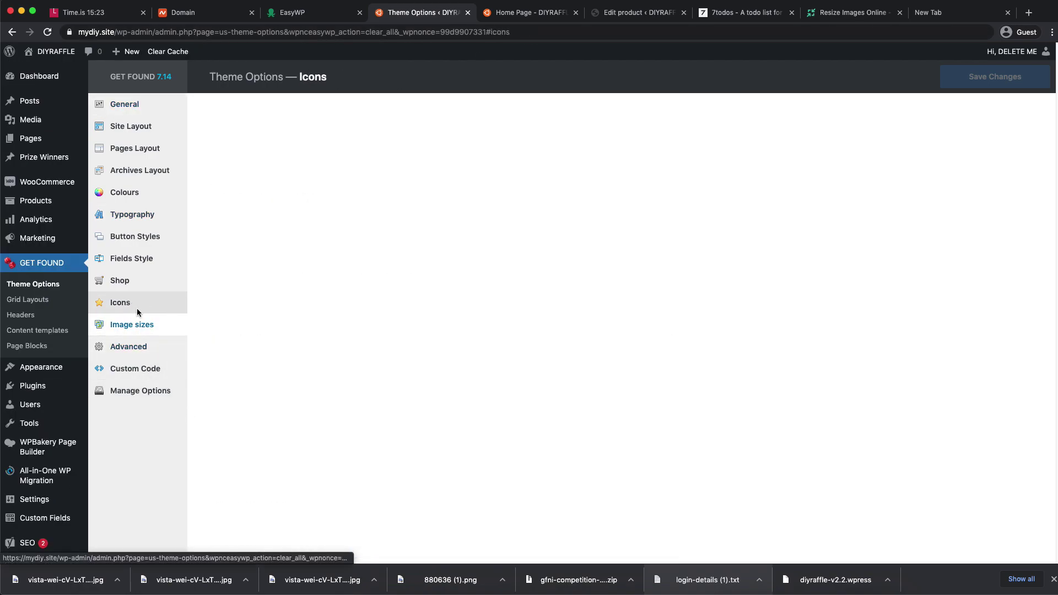
left_click(132, 280)
left_click(141, 263)
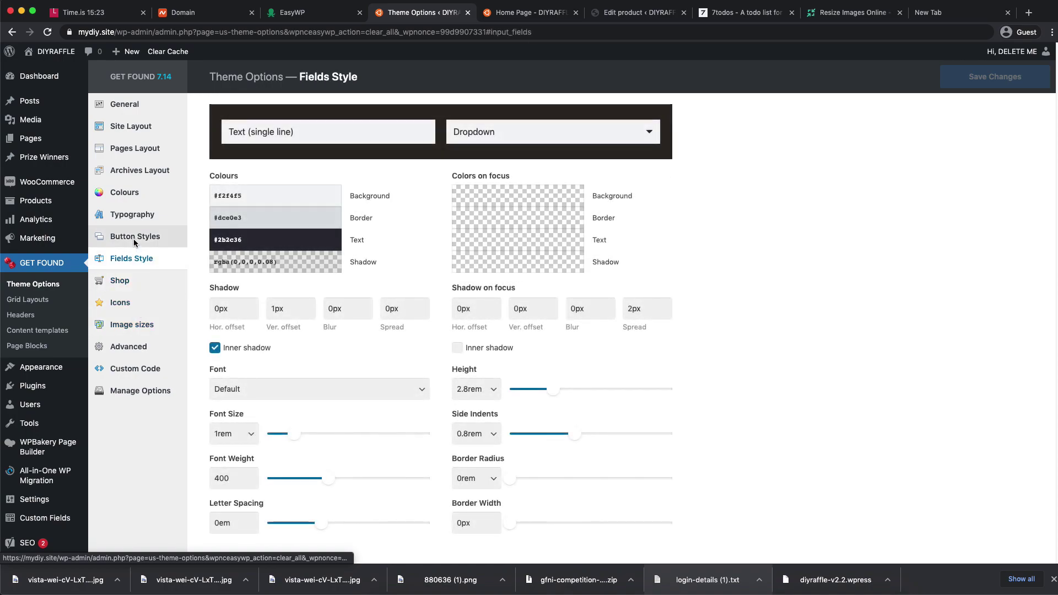
left_click(136, 237)
left_click(131, 218)
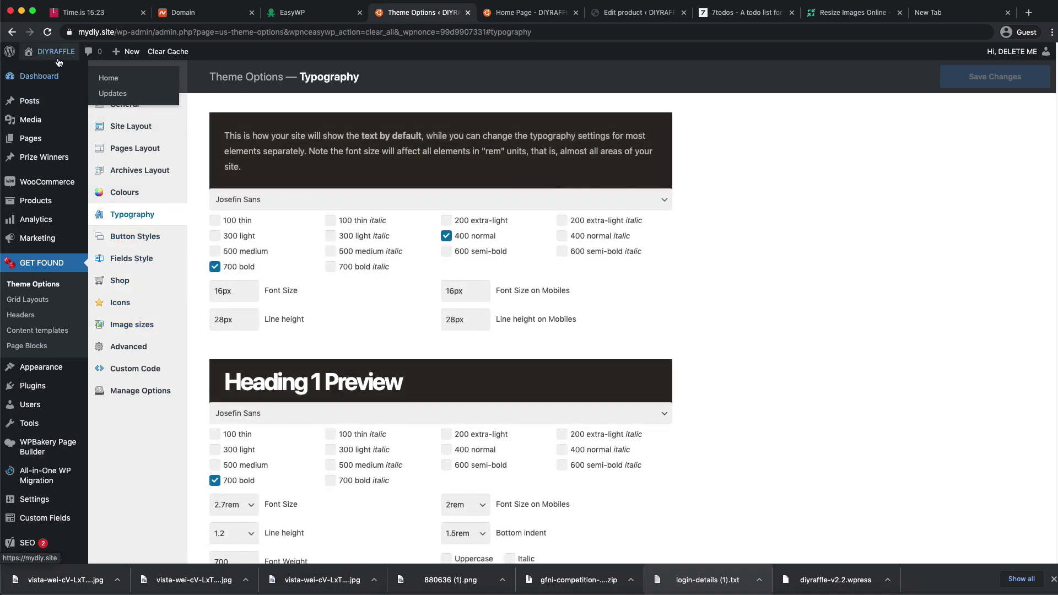
left_click(48, 31)
- Close the duplicate home page and Edit product tabs, returning to the DIYRAFFLE home page
left_click(543, 16)
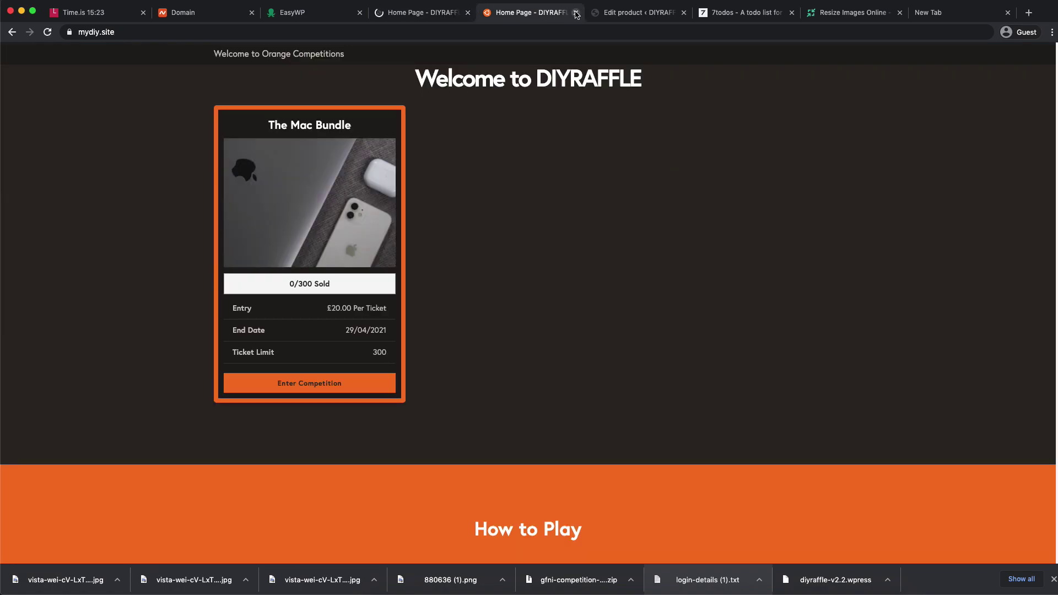
left_click(576, 13)
left_click(576, 13)
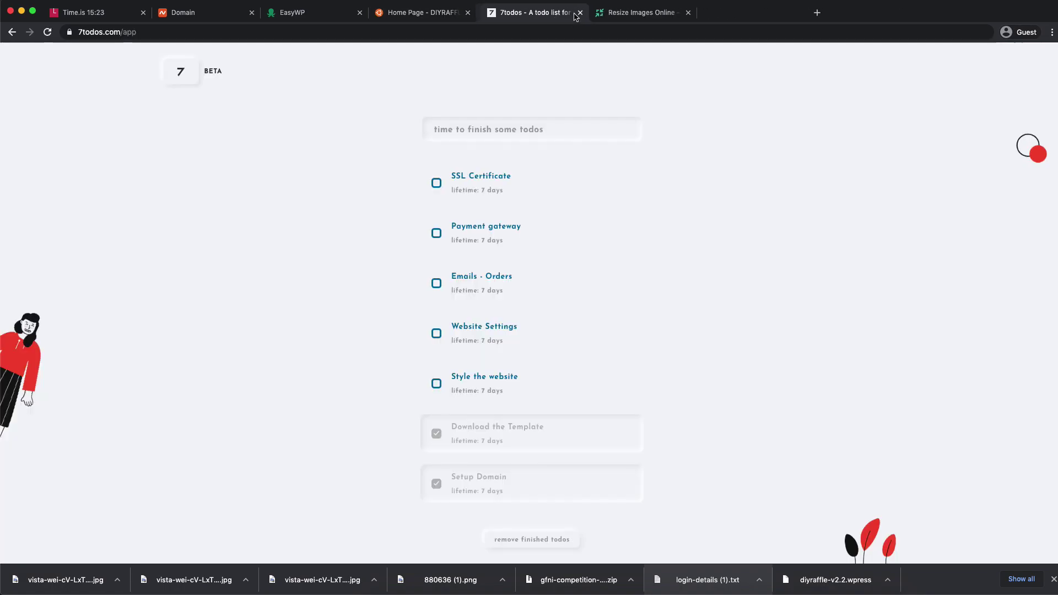
left_click(441, 13)
left_click_drag(407, 189, 581, 189)
left_click_drag(693, 189, 480, 189)
left_click(380, 196)
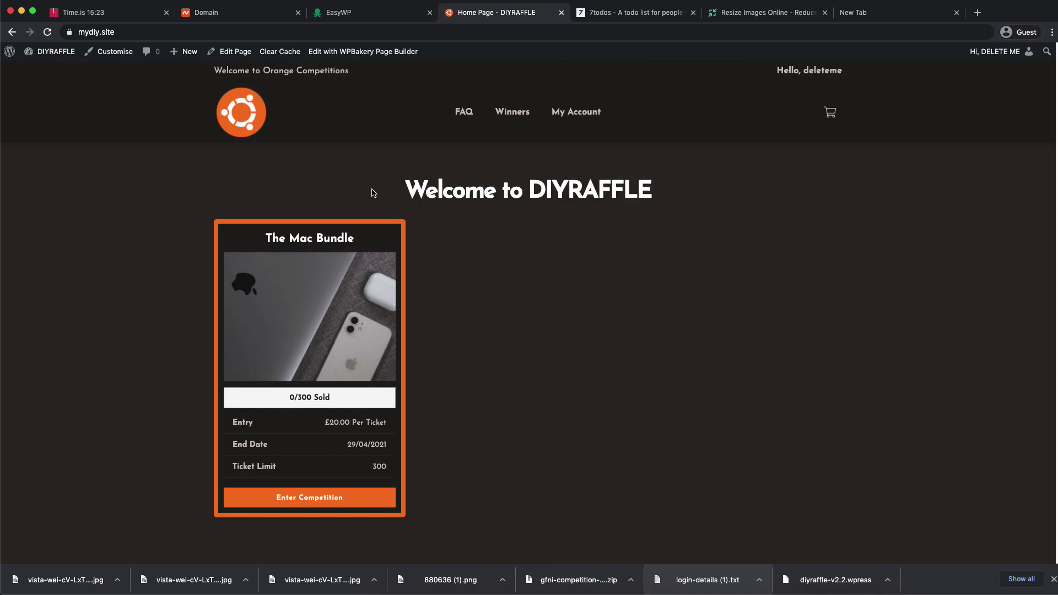
- Browse the Our Lucky Winners slides, including Glen wins £10,000 and Ryan Wins A New Car
scroll(649, 211, "down", 10)
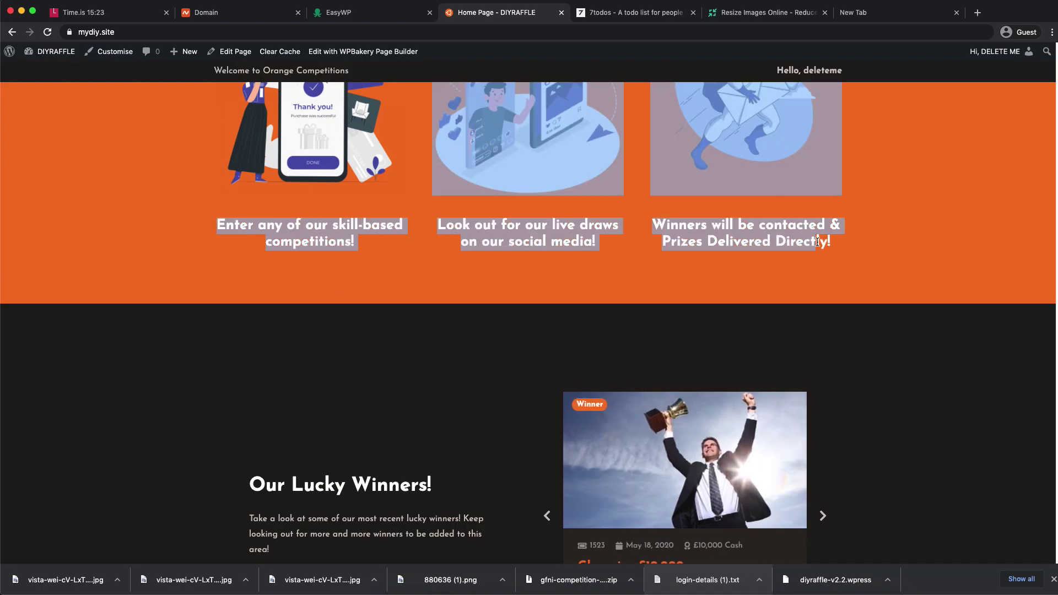
scroll(815, 239, "down", 3)
scroll(527, 301, "down", 3)
scroll(876, 267, "up", 2)
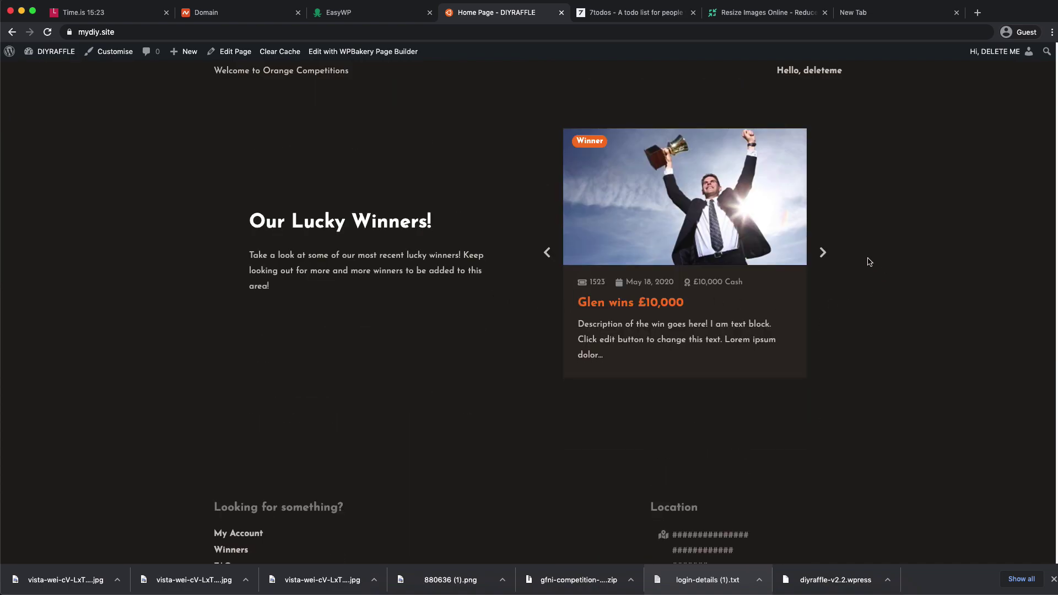
left_click(823, 253)
left_click(823, 253)
left_click(823, 253)
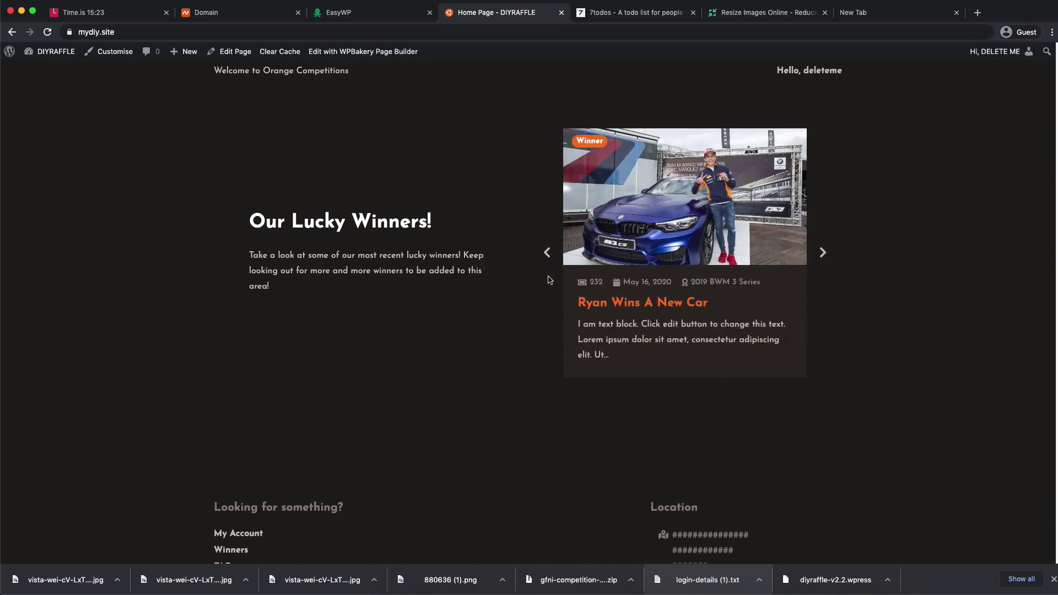
left_click(546, 253)
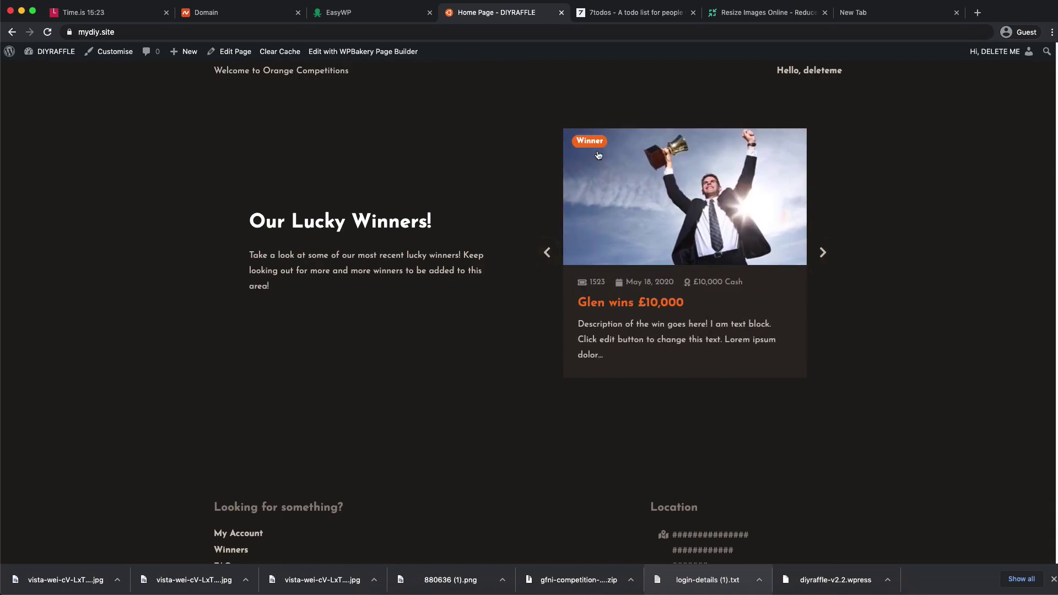
scroll(331, 321, "down", 3)
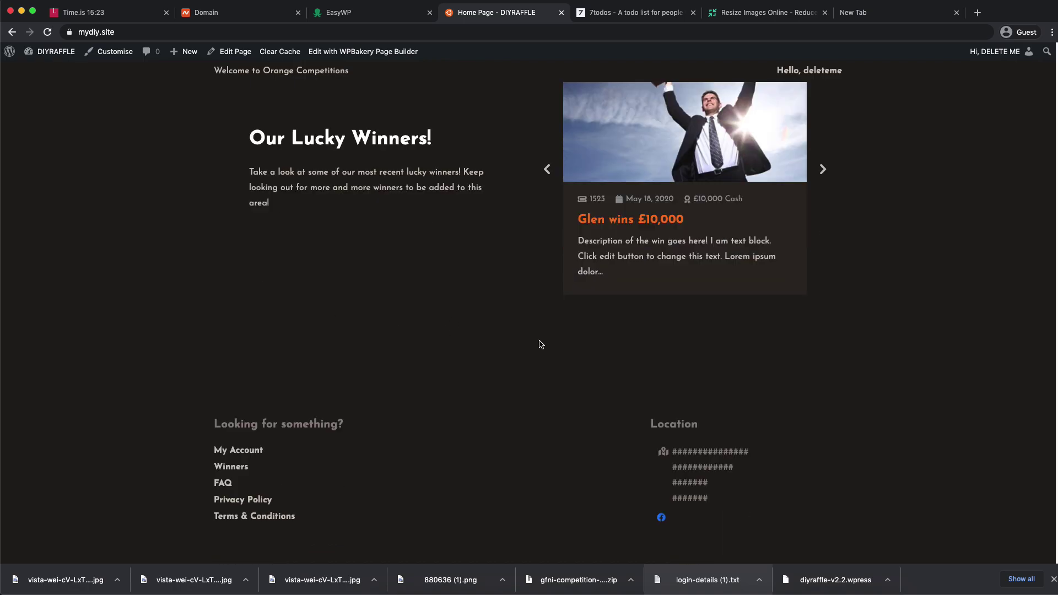
scroll(784, 267, "up", 4)
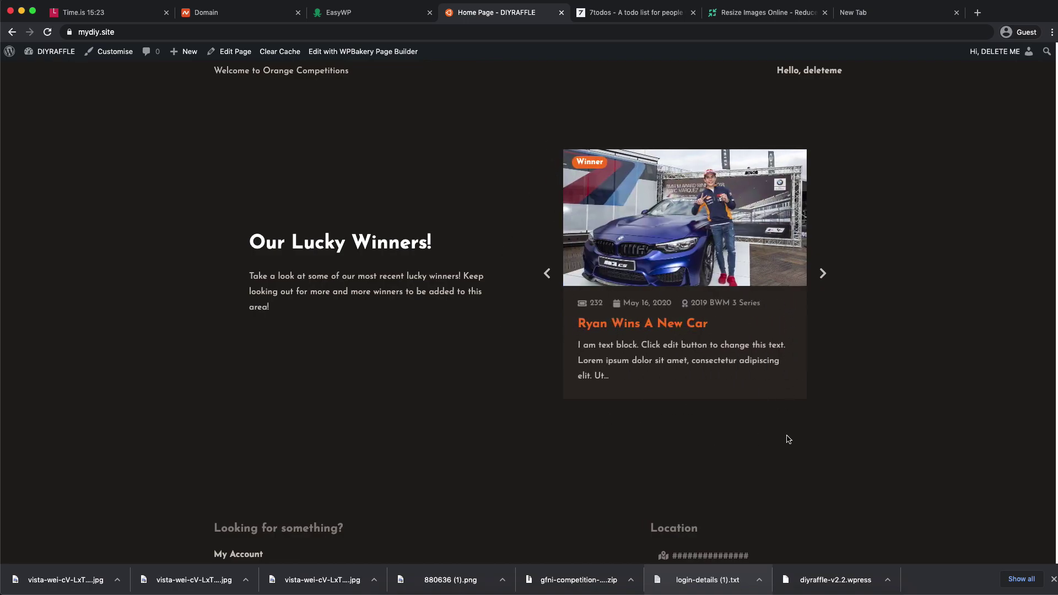
left_click(823, 274)
left_click(823, 274)
- Go to the site's admin Dashboard from the DIYRAFFLE admin bar menu
scroll(496, 254, "up", 10)
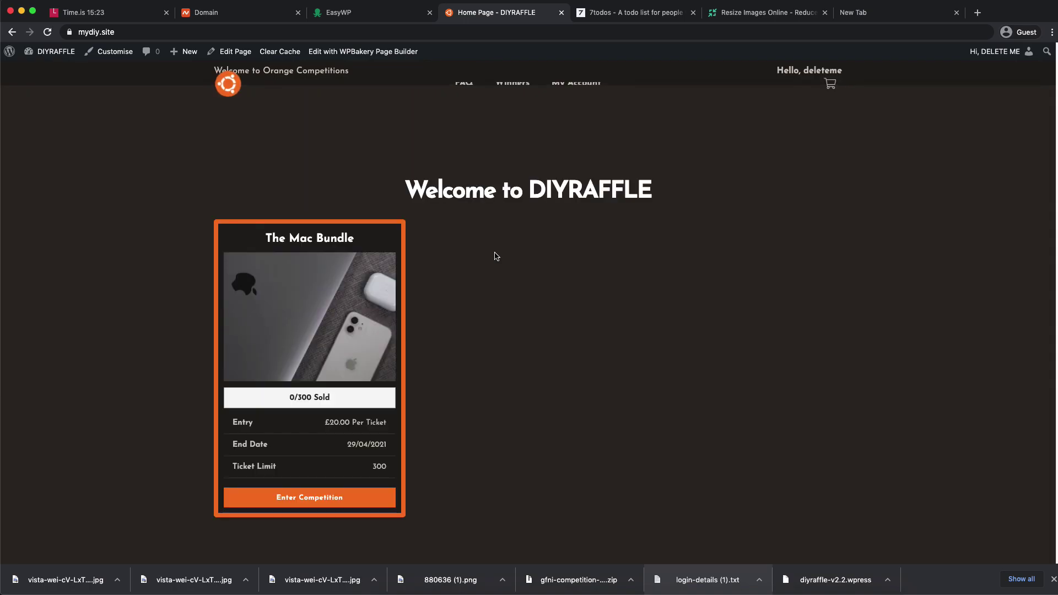
mouse_move(55, 52)
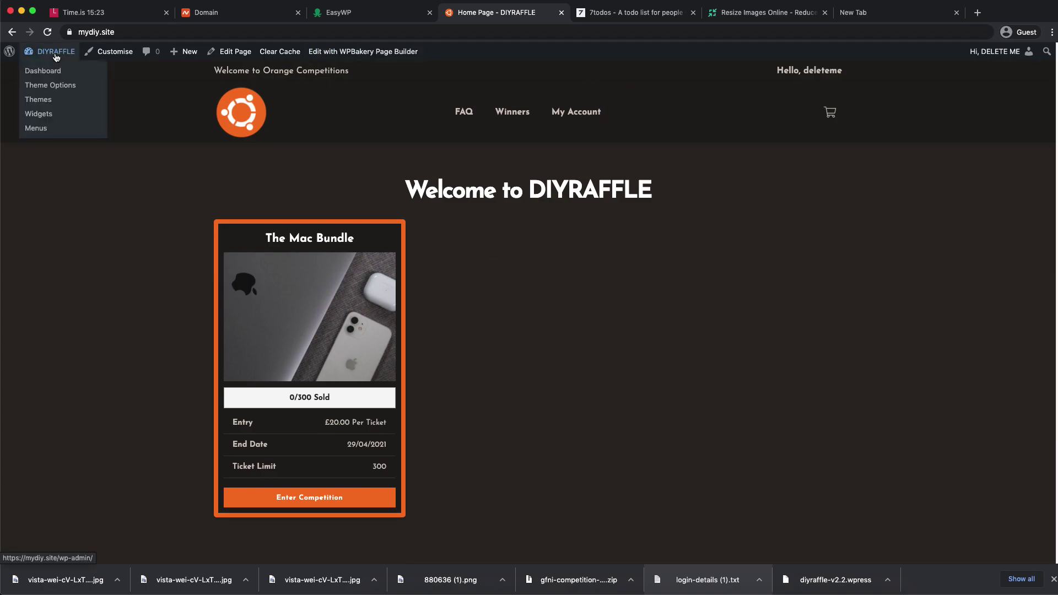
left_click(44, 68)
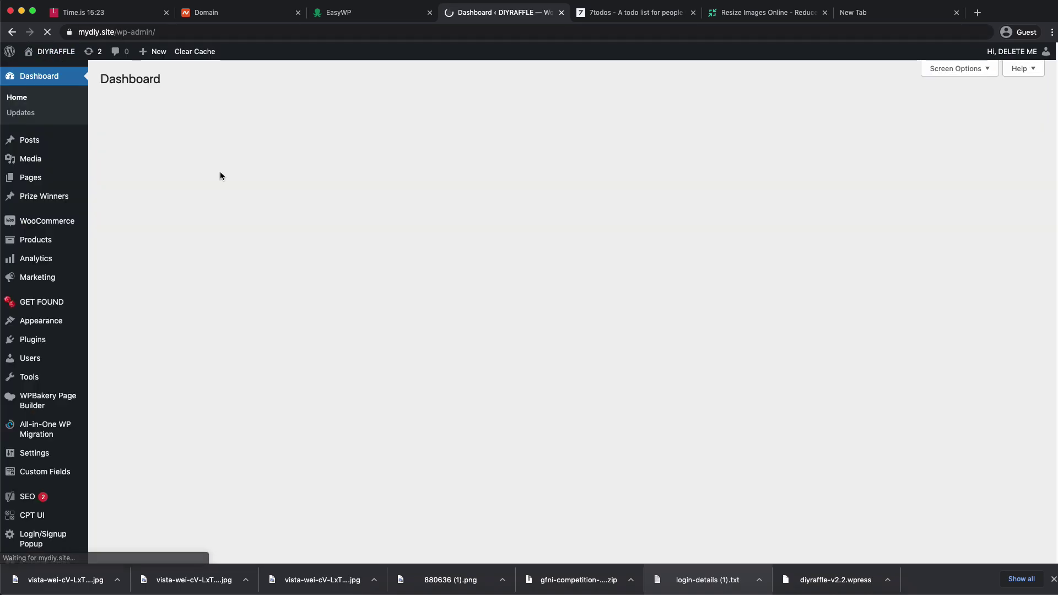
- Select all posts in Prize Winners > All Winners and bulk-move them to the Bin
mouse_move(57, 221)
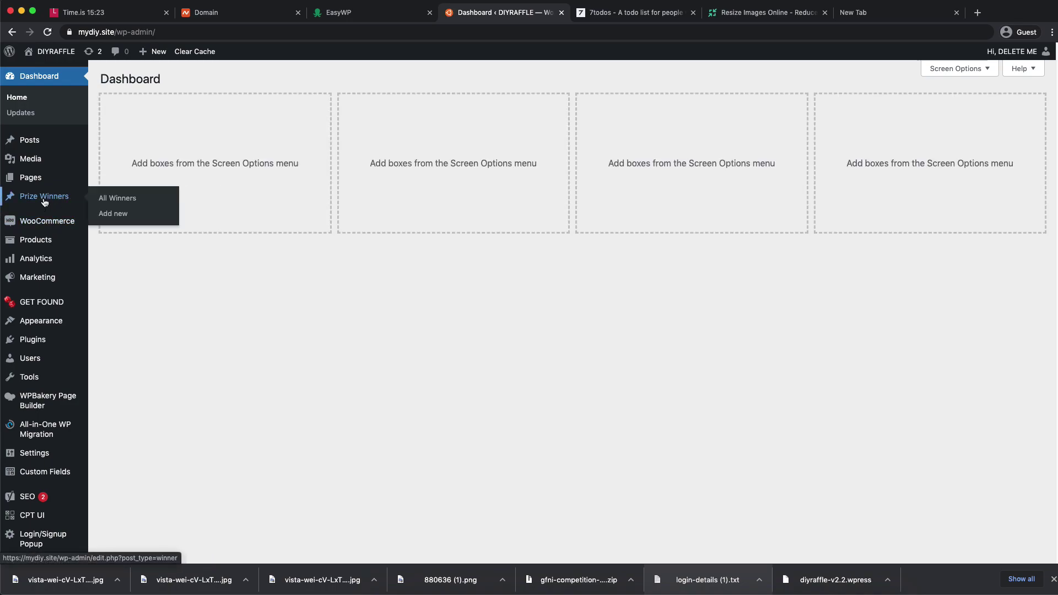
left_click(99, 199)
left_click(111, 141)
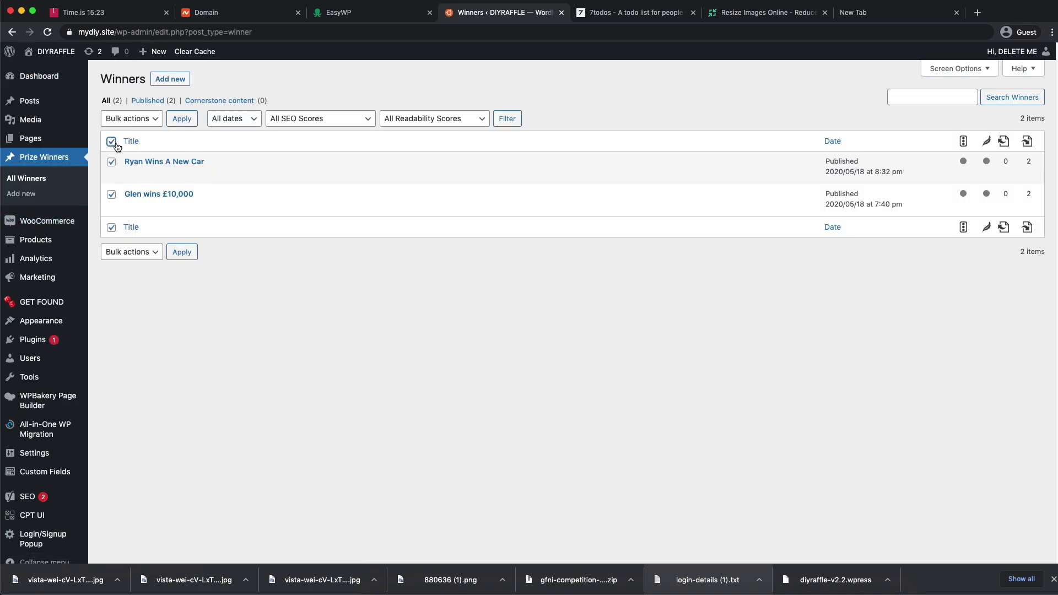
left_click(131, 118)
left_click(124, 138)
left_click(181, 123)
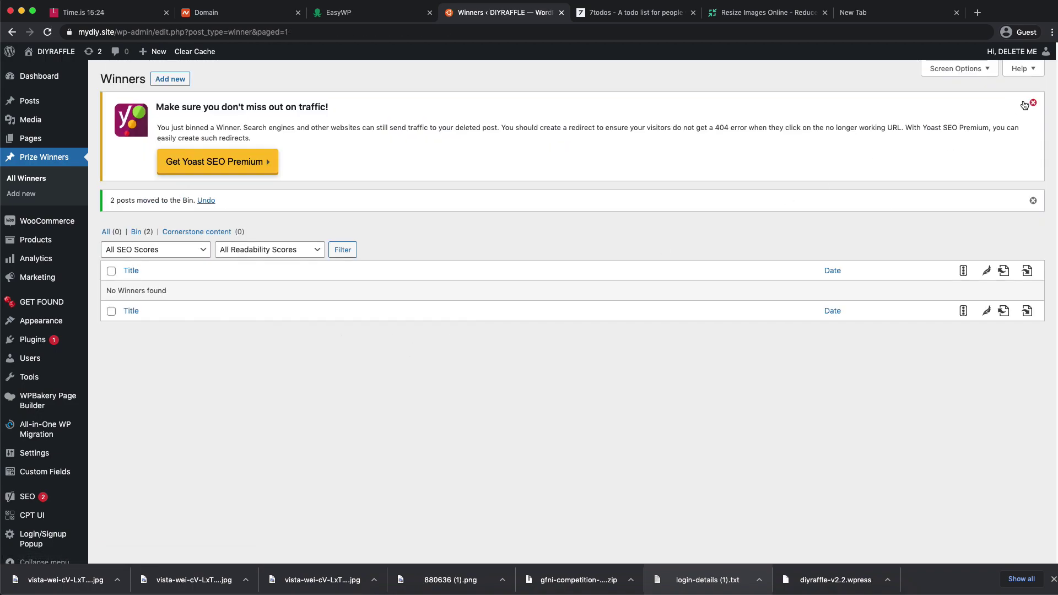
- Dismiss the Yoast premium banner and the posts-moved-to-Bin notice
left_click(1034, 103)
left_click(1033, 103)
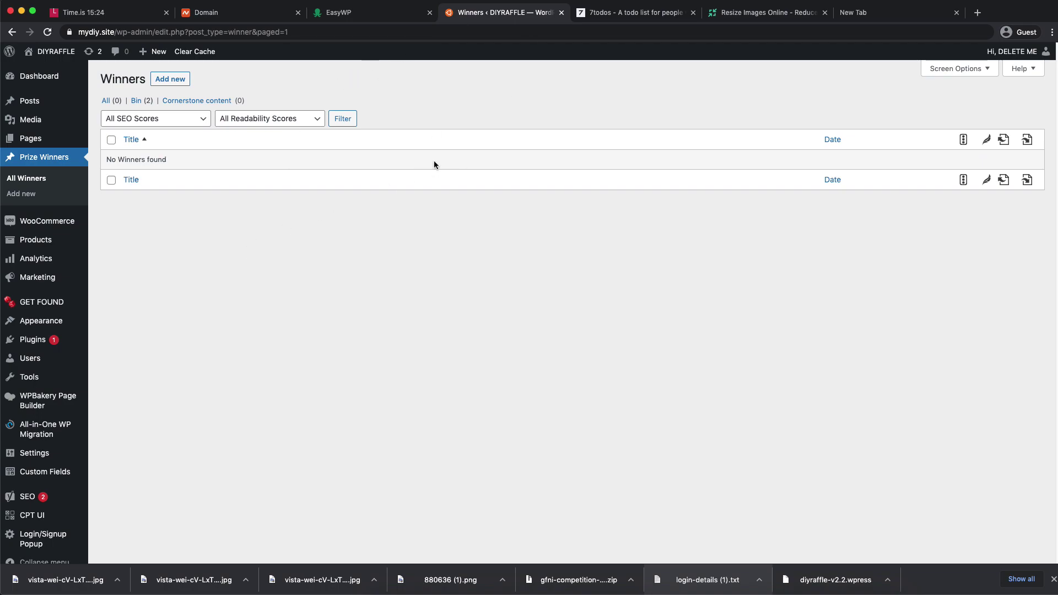
mouse_move(53, 58)
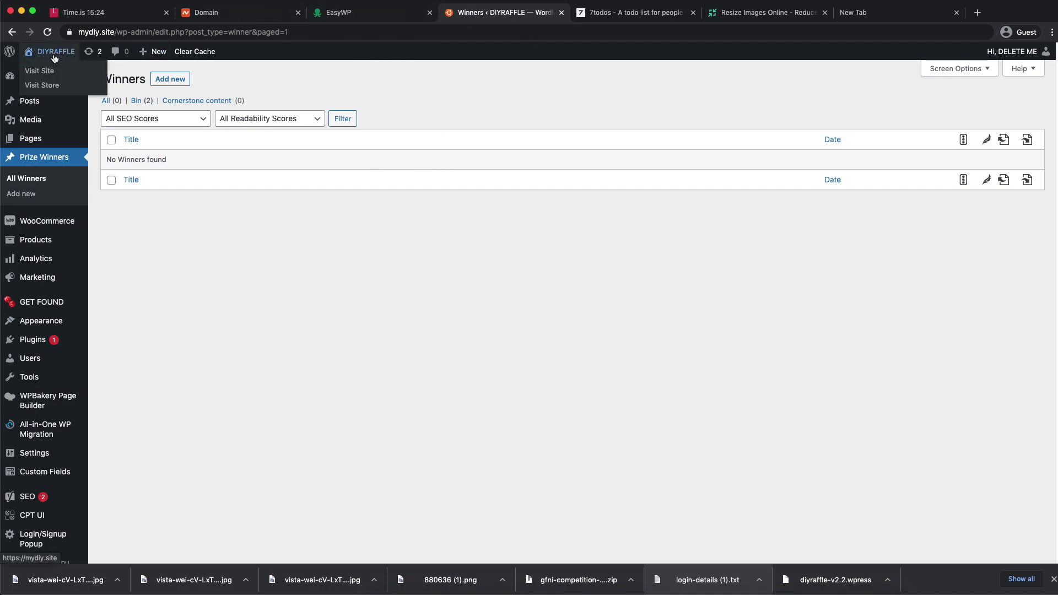
scroll(251, 259, "down", 1)
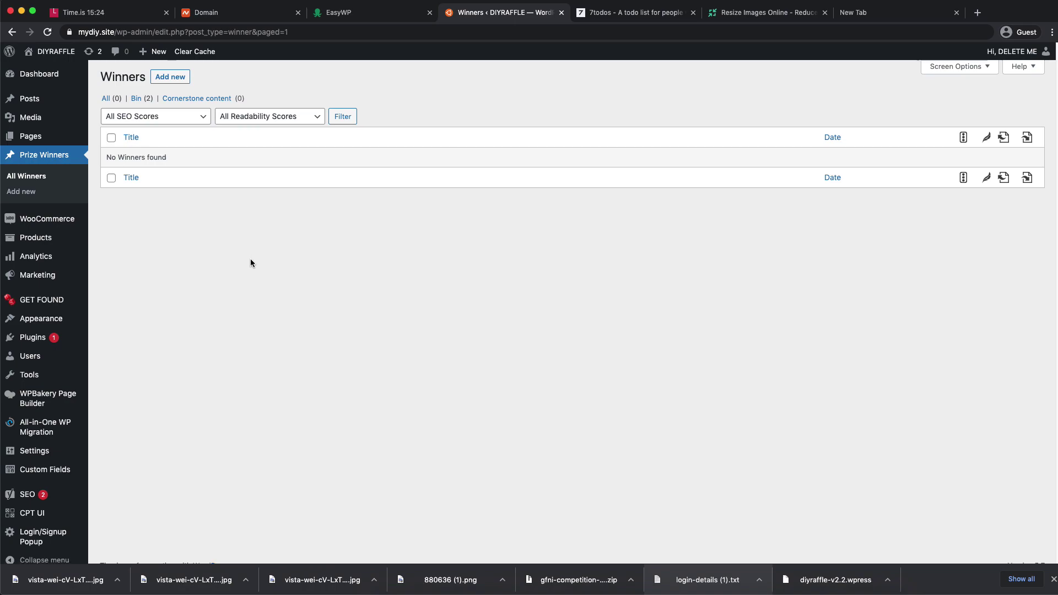
- In General Settings, change the Site Title and Tagline to 'Orange Competitions'
left_click(80, 453)
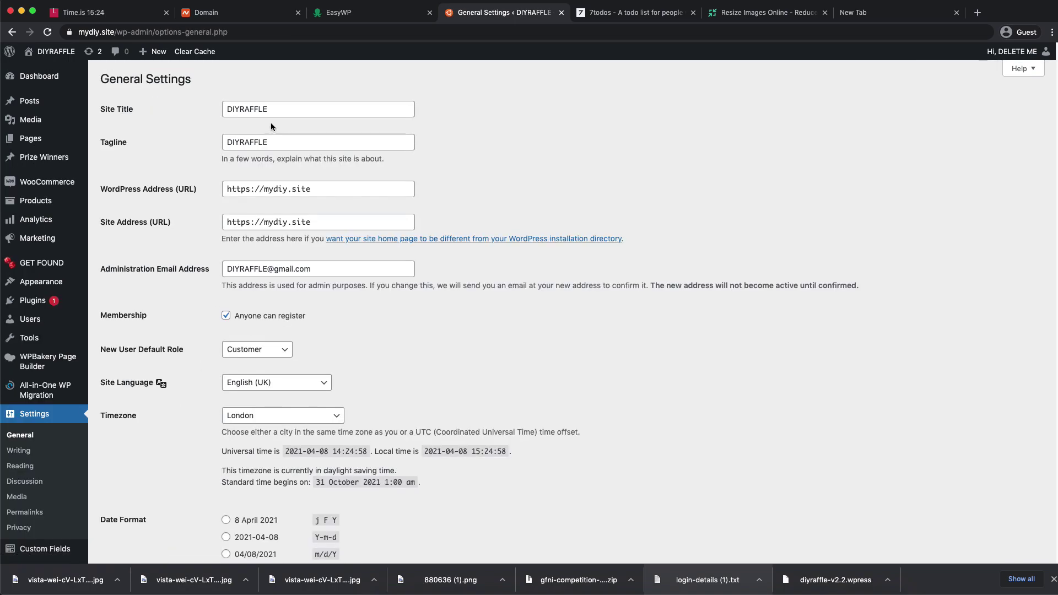
double_click(248, 109)
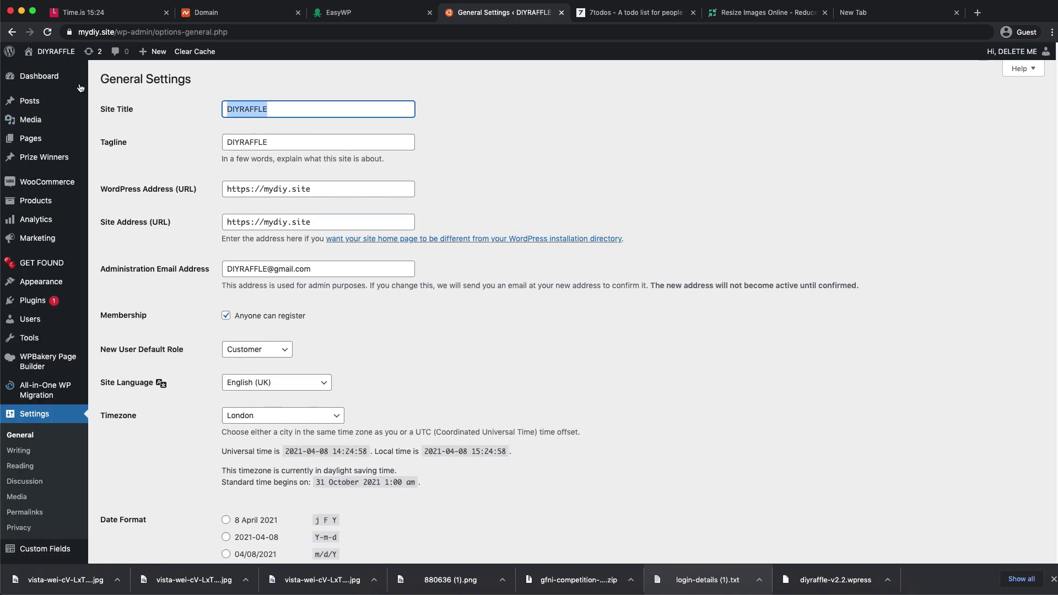
left_click(100, 79)
left_click(265, 109)
double_click(266, 110)
type("O")
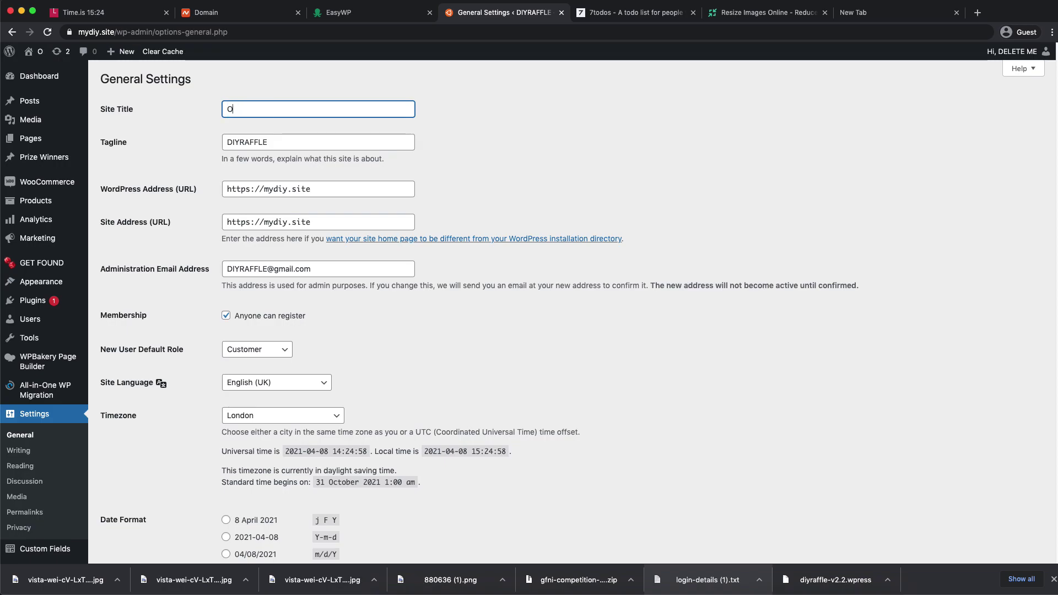
type("range Competitions")
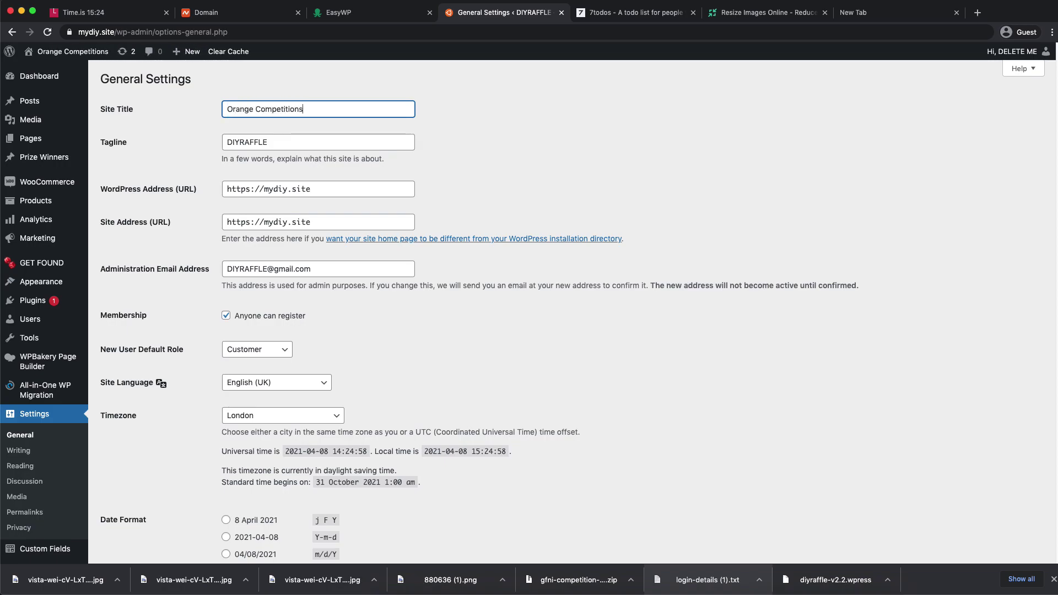
key("super+a")
key("super+c")
key("Tab")
key("super+v")
- Replace the administration e-mail with the new address and save the general settings
left_click_drag(224, 269, 403, 282)
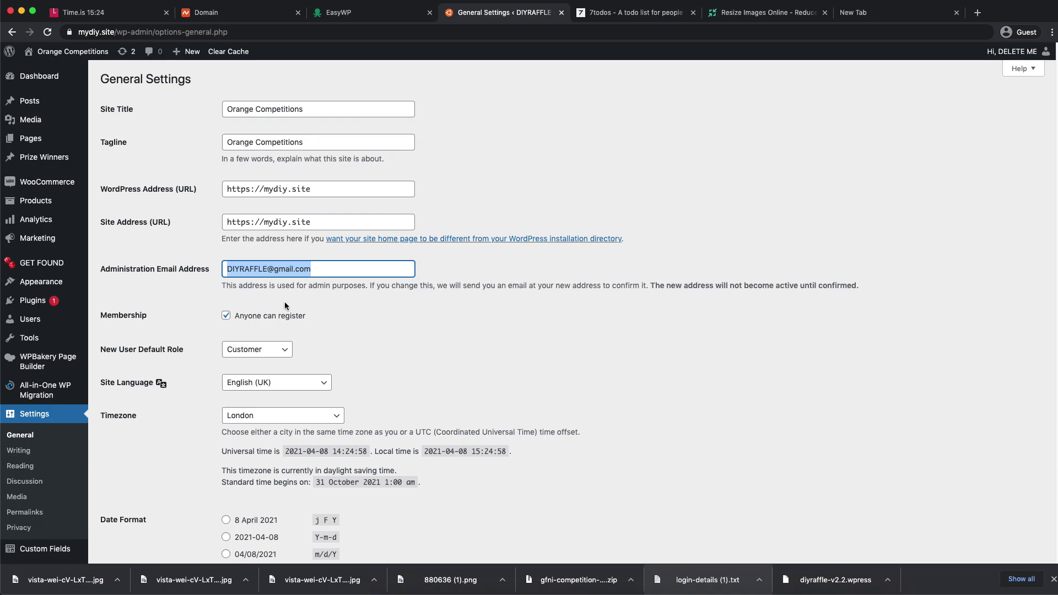
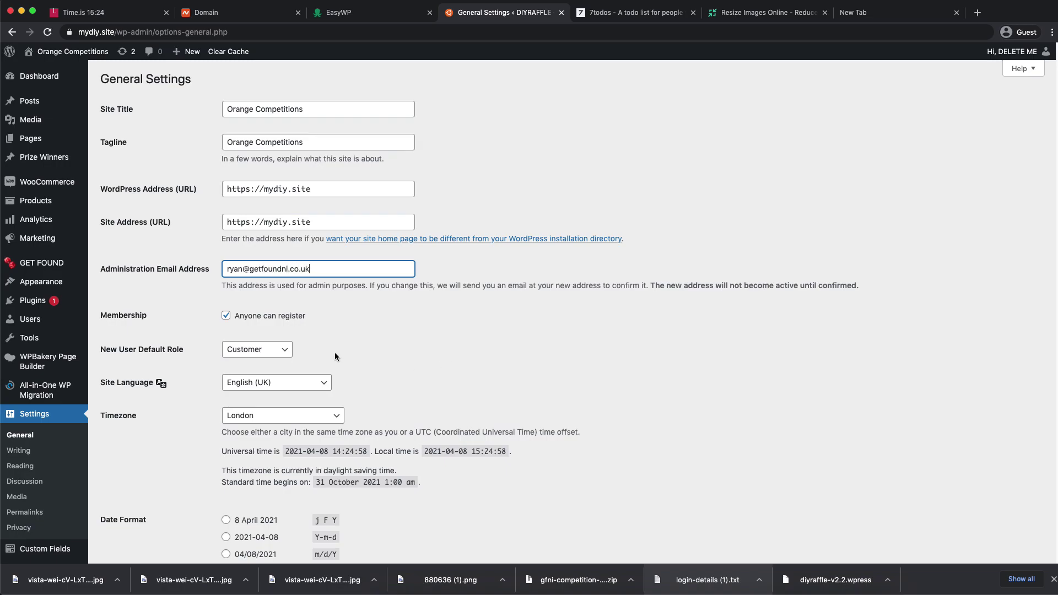
scroll(336, 356, "down", 5)
left_click(131, 511)
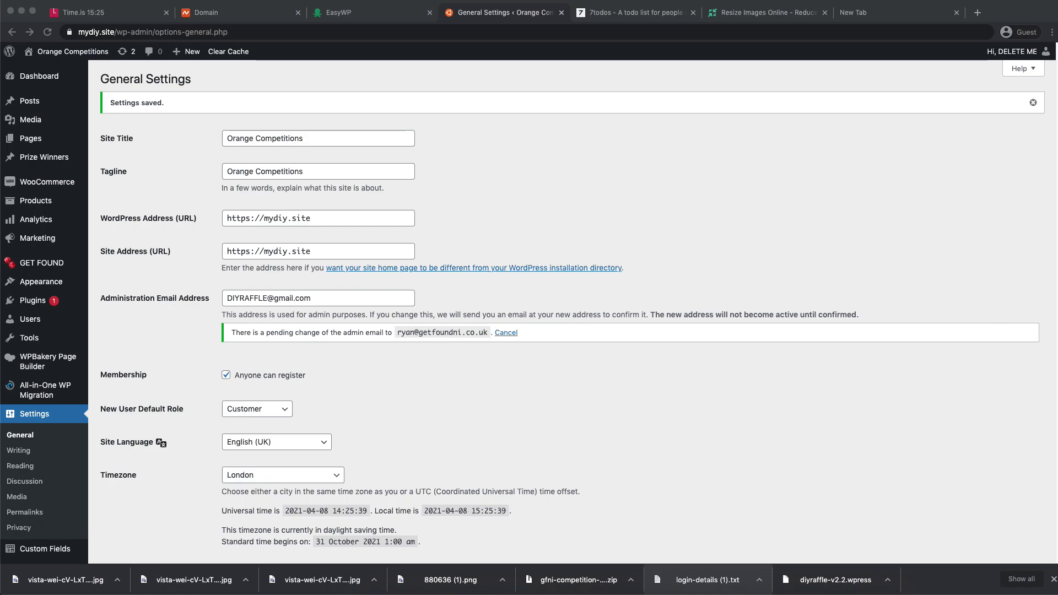
- Open the pasted adminhash confirmation link to confirm the new administration e-mail
left_click(586, 31)
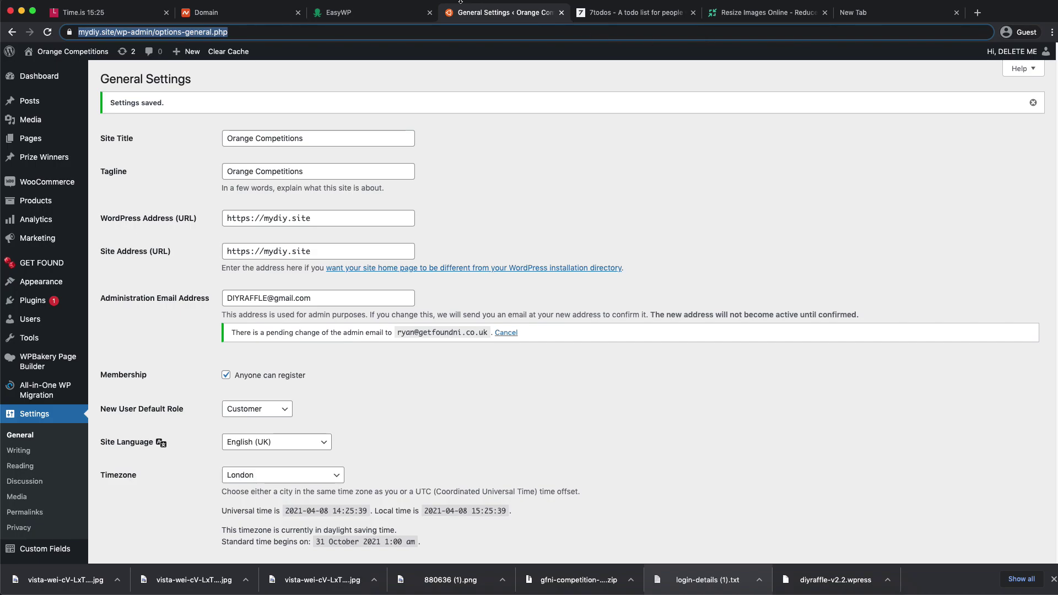
key("super+v")
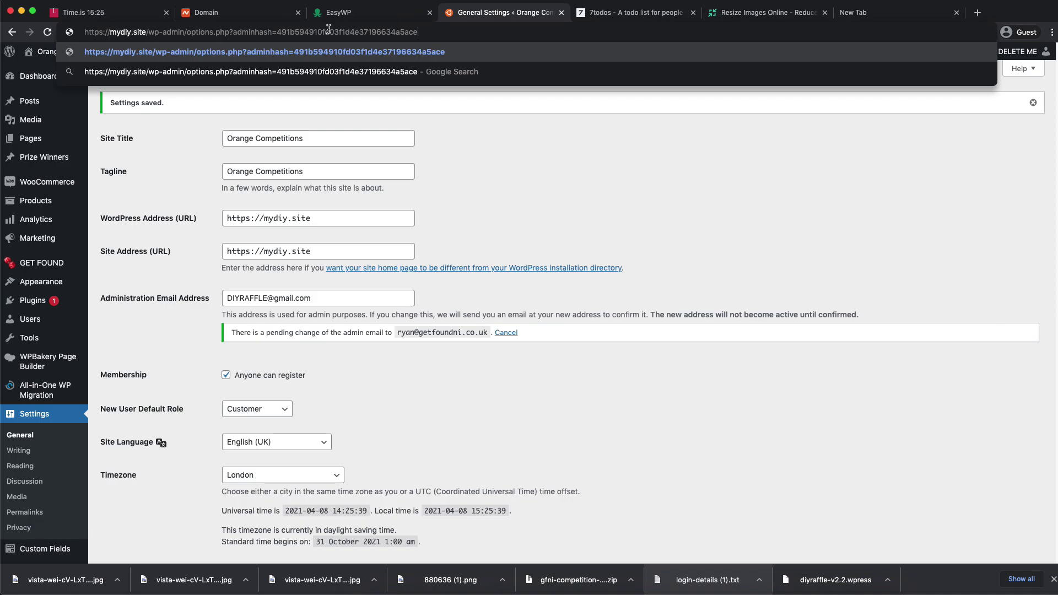
key("Return")
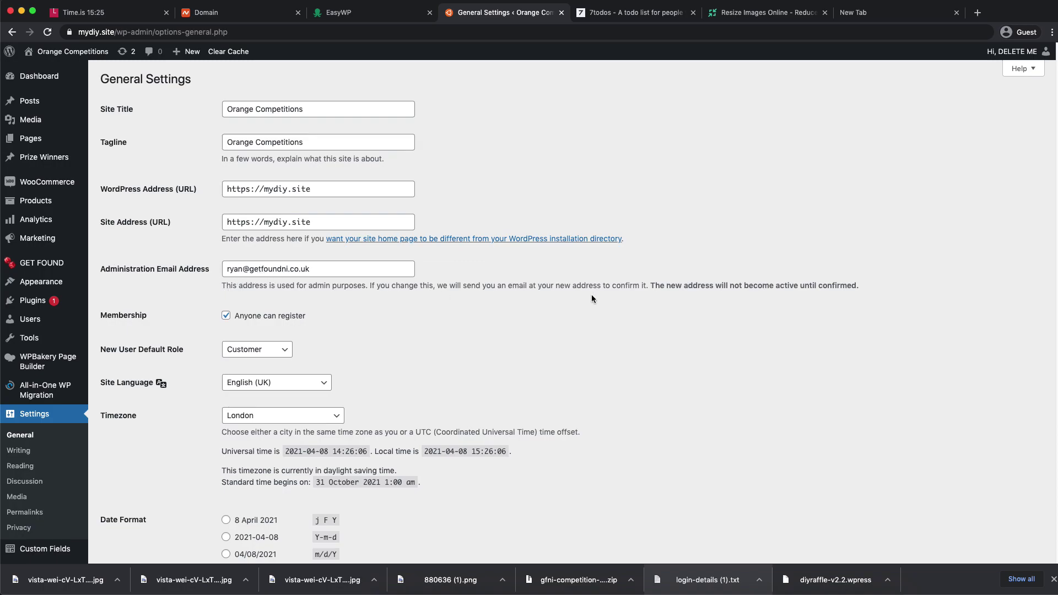
left_click_drag(654, 284, 885, 285)
left_click(885, 289)
- Check the administration e-mail field and save the General Settings again
left_click(309, 274)
double_click(236, 272)
left_click(343, 288)
left_click_drag(453, 281, 699, 285)
left_click(698, 285)
scroll(442, 296, "down", 5)
left_click(131, 506)
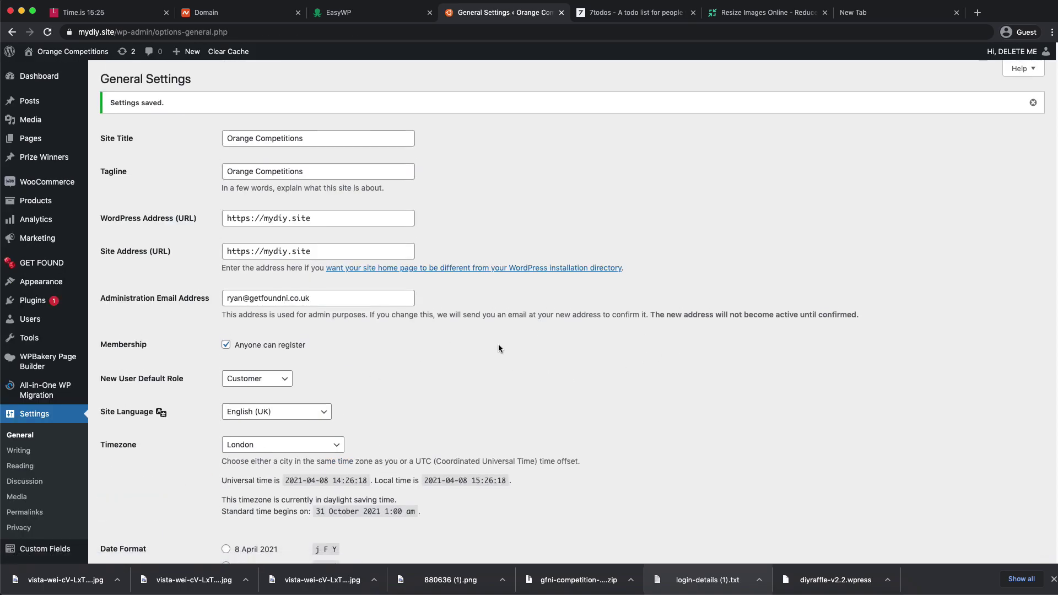
scroll(499, 348, "down", 5)
left_click(18, 359)
- Look through the Reading, Discussion, Media and Permalink settings pages
left_click(21, 466)
scroll(117, 393, "down", 3)
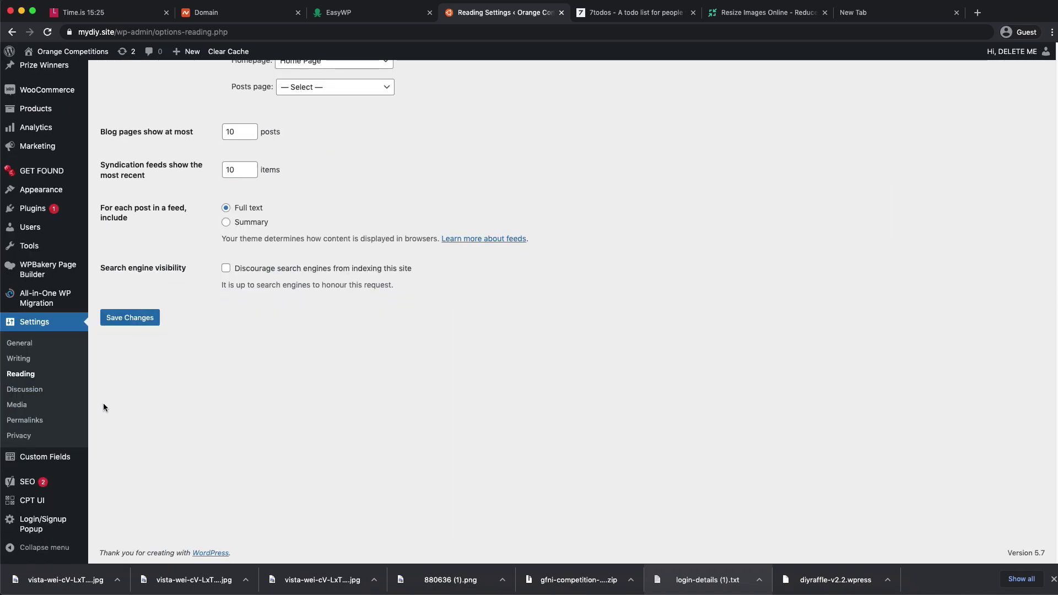
left_click(22, 386)
scroll(289, 290, "down", 3)
scroll(289, 290, "down", 5)
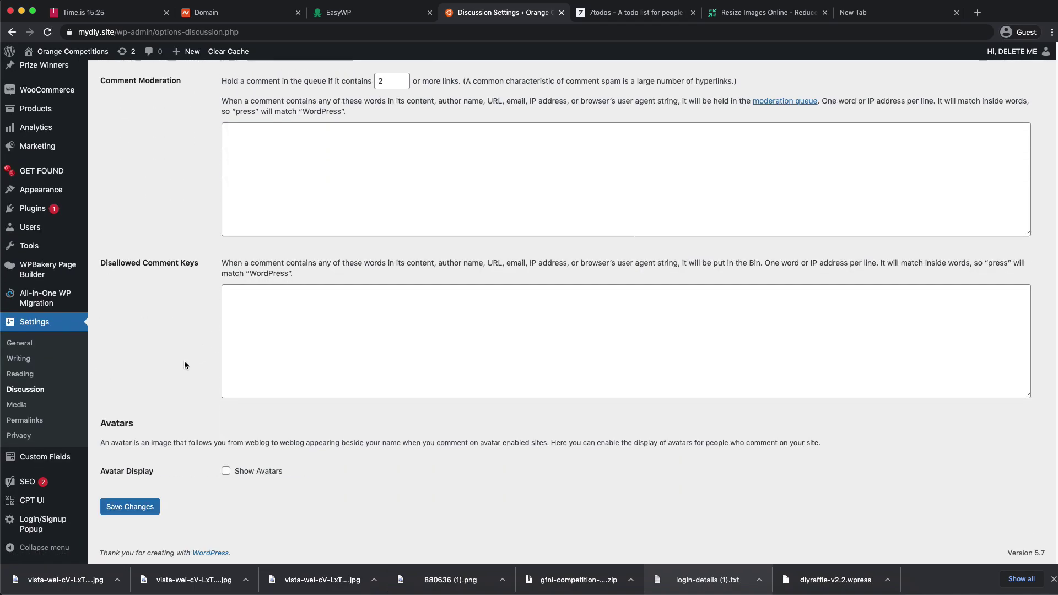
left_click(35, 406)
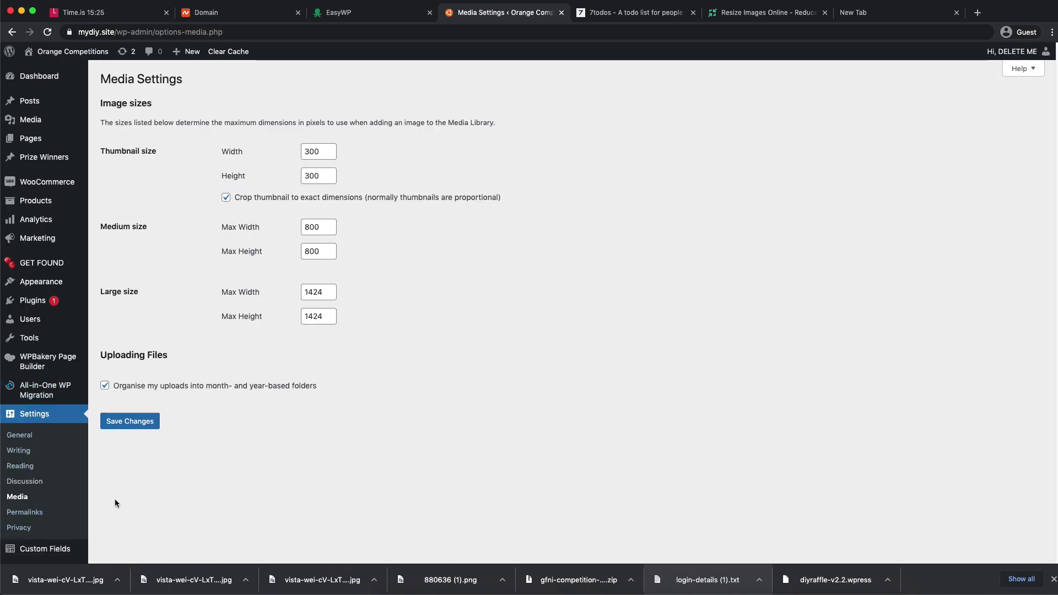
left_click(33, 512)
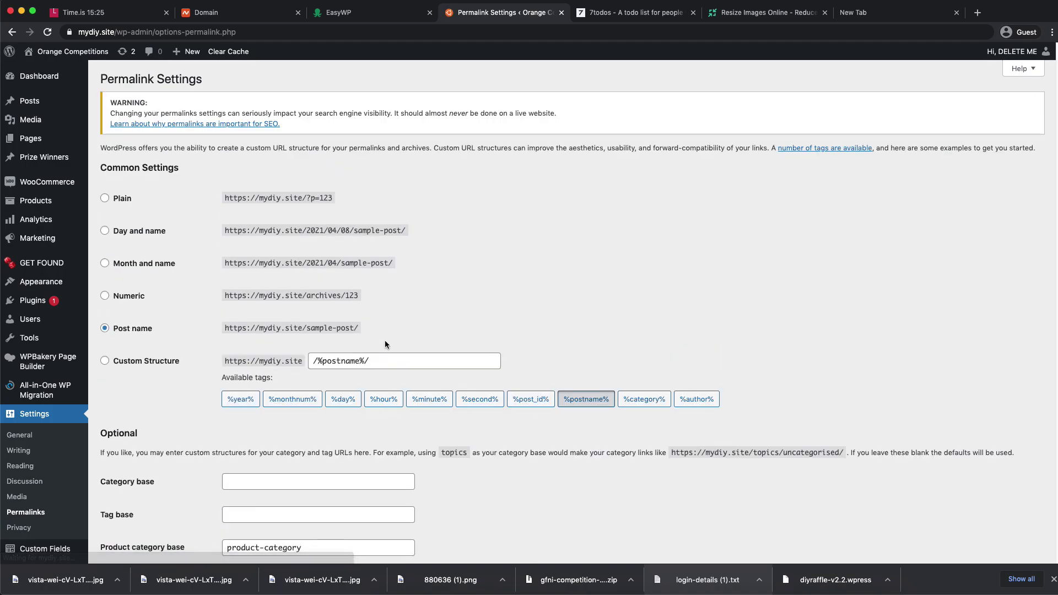
scroll(405, 338, "down", 6)
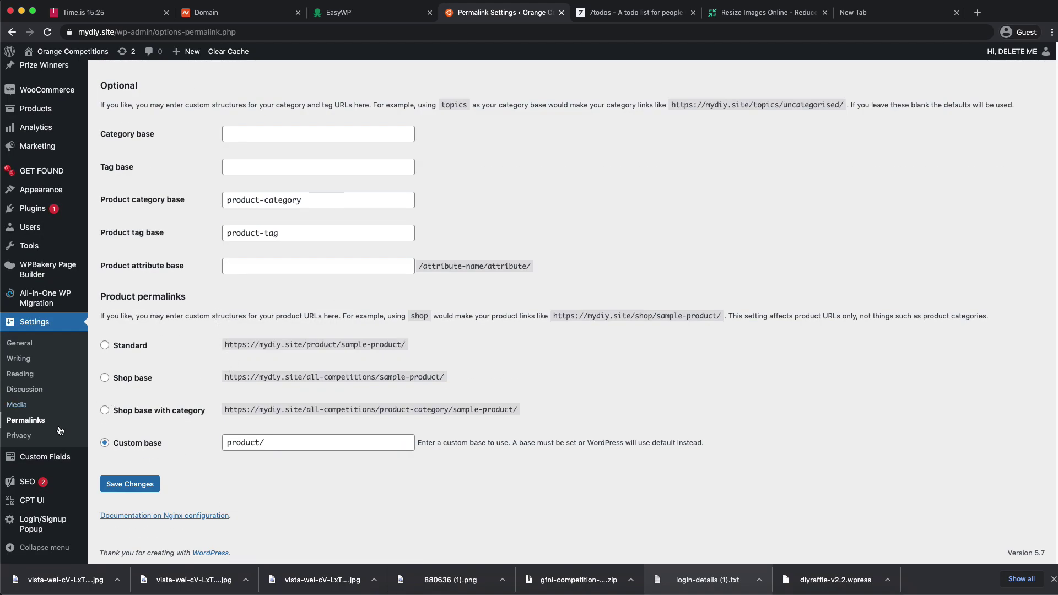
mouse_move(76, 447)
scroll(127, 361, "up", 6)
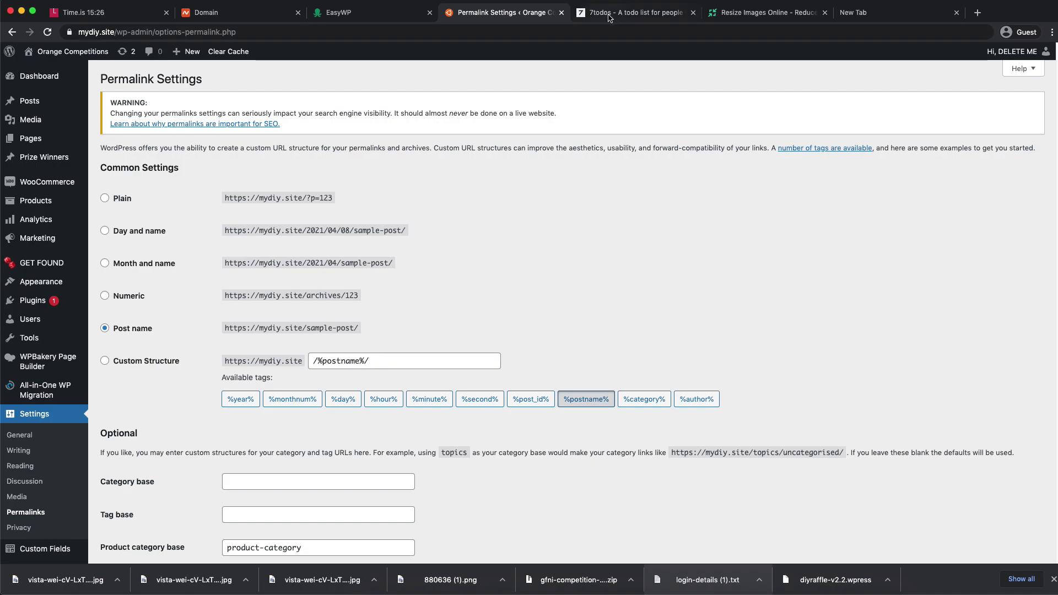
- Visit the live site, check the Welcome to Orange Competitions heading, then switch to the Time.is tab
mouse_move(59, 53)
left_click(65, 71)
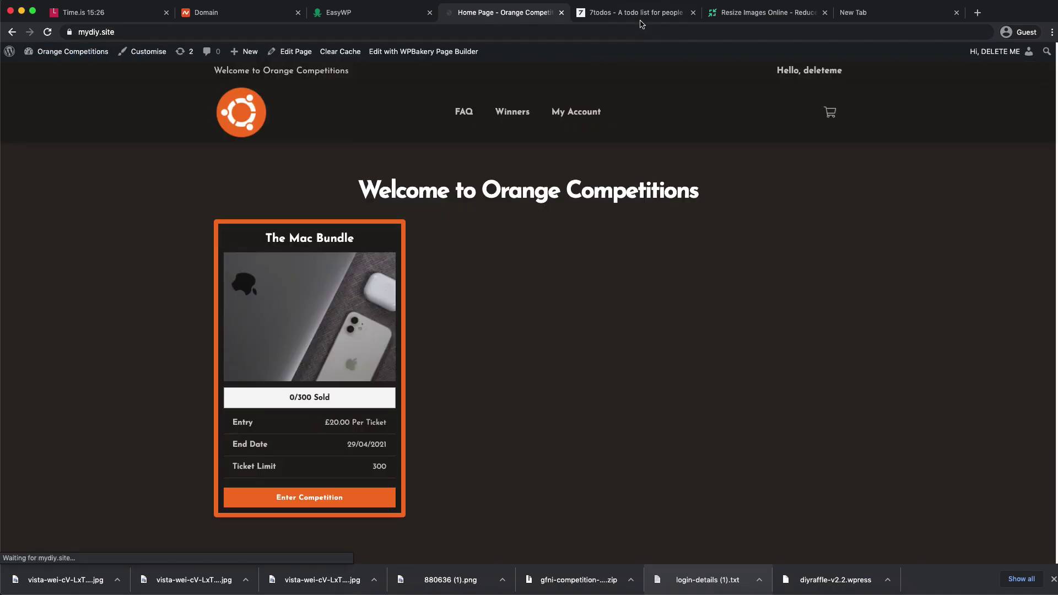
scroll(626, 220, "down", 15)
scroll(627, 221, "up", 15)
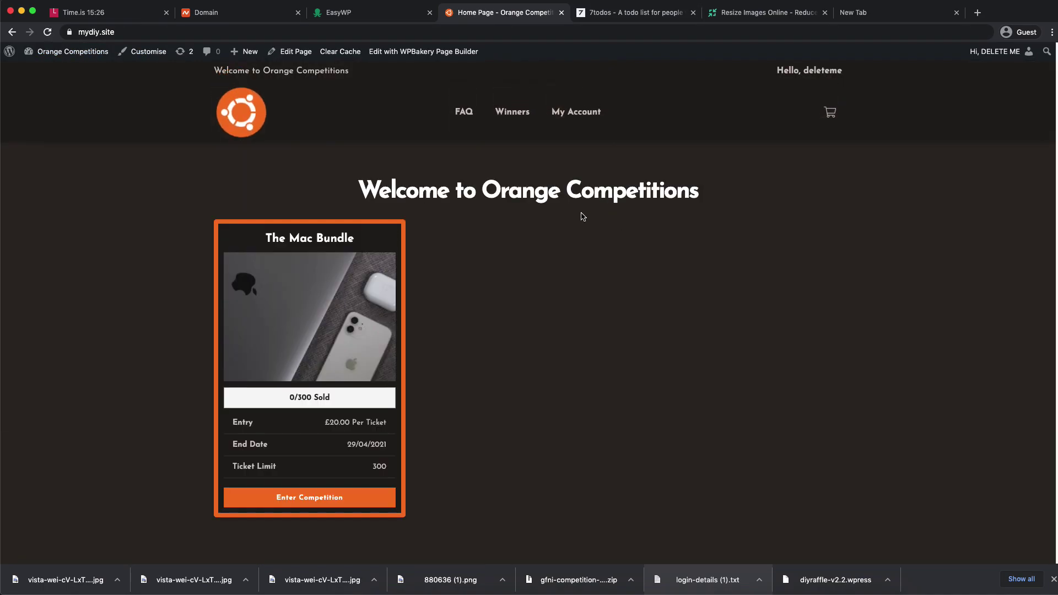
left_click_drag(480, 190, 720, 189)
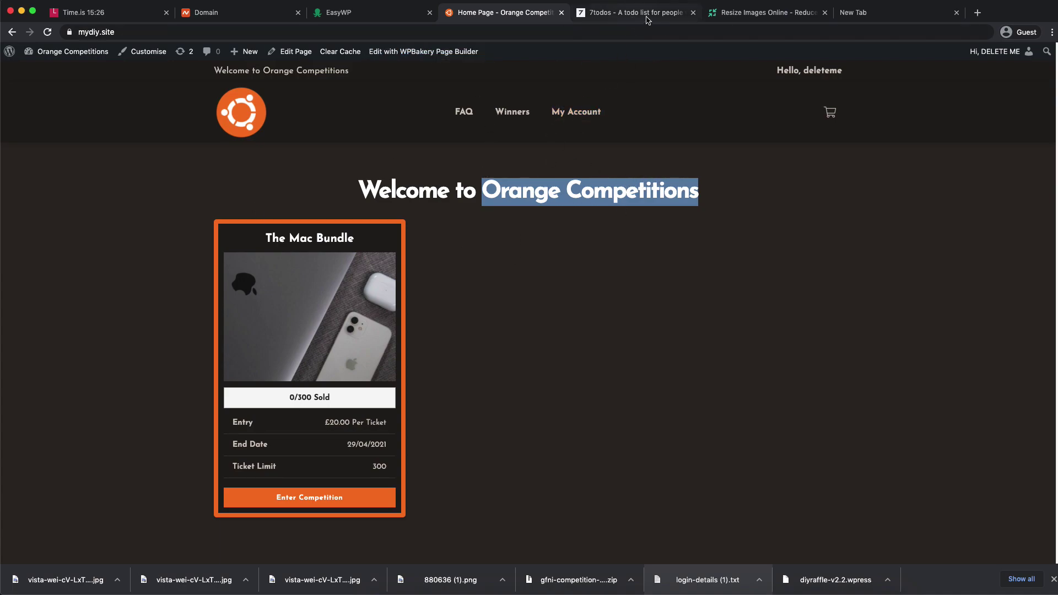
left_click(122, 15)
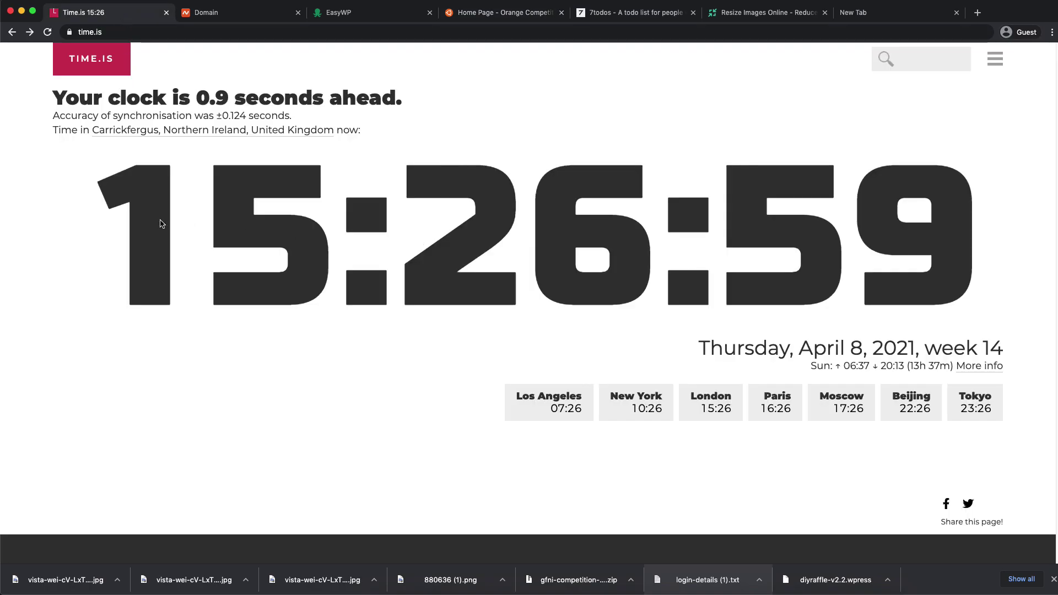
- Switch Time.is to time-only view, tick Style the website and Website Settings in 7todos, then return home
left_click(277, 224)
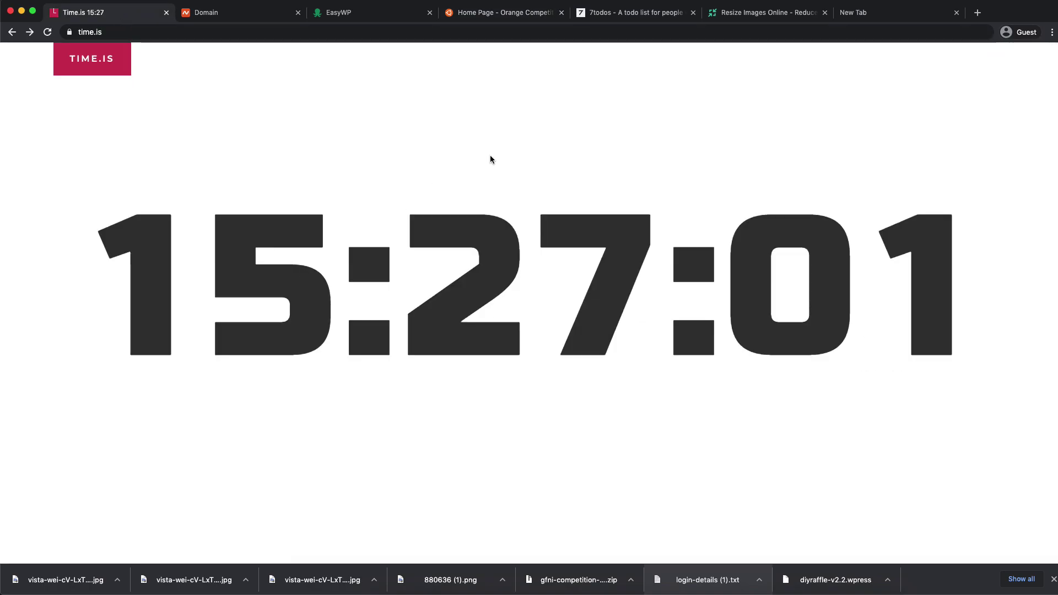
left_click(485, 12)
left_click(596, 14)
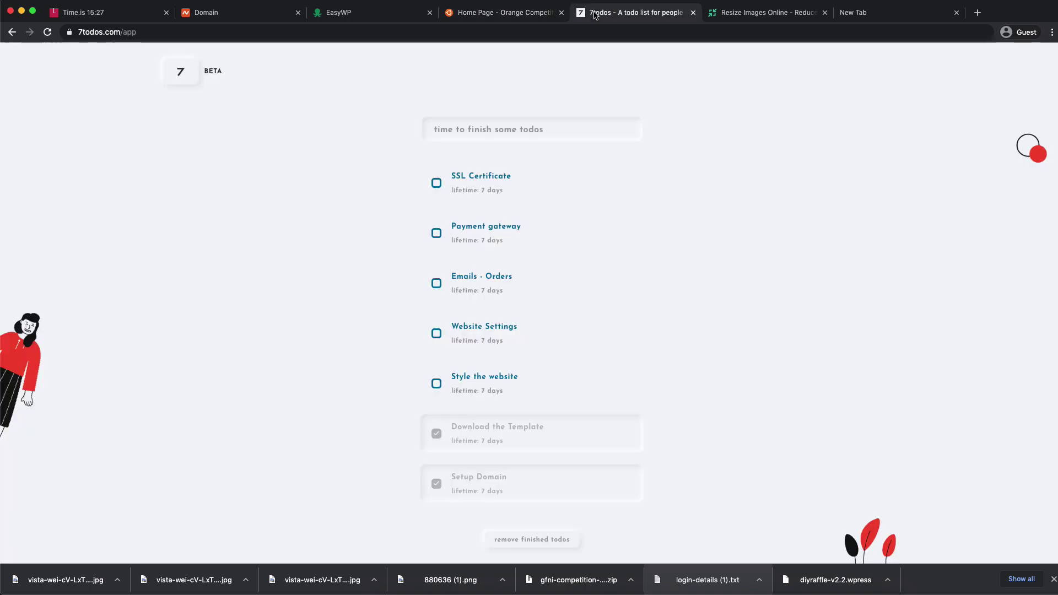
left_click(438, 387)
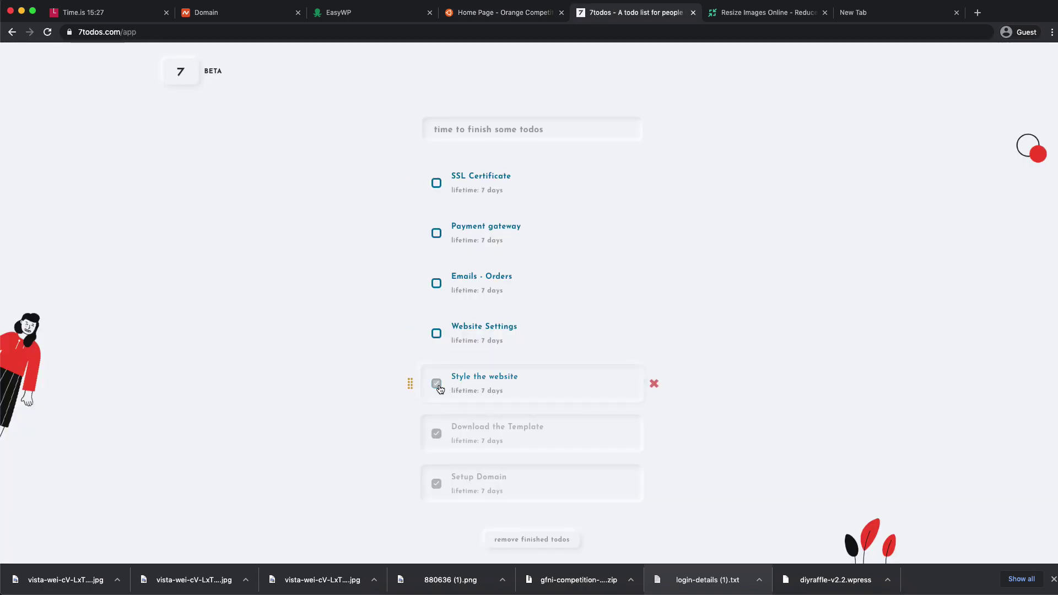
left_click(436, 333)
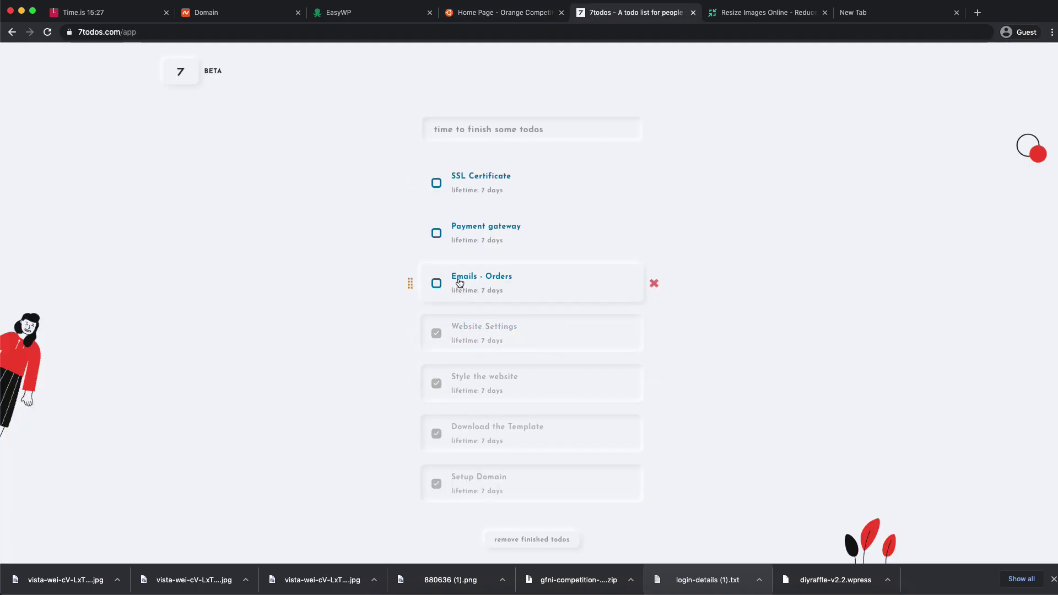
left_click(477, 14)
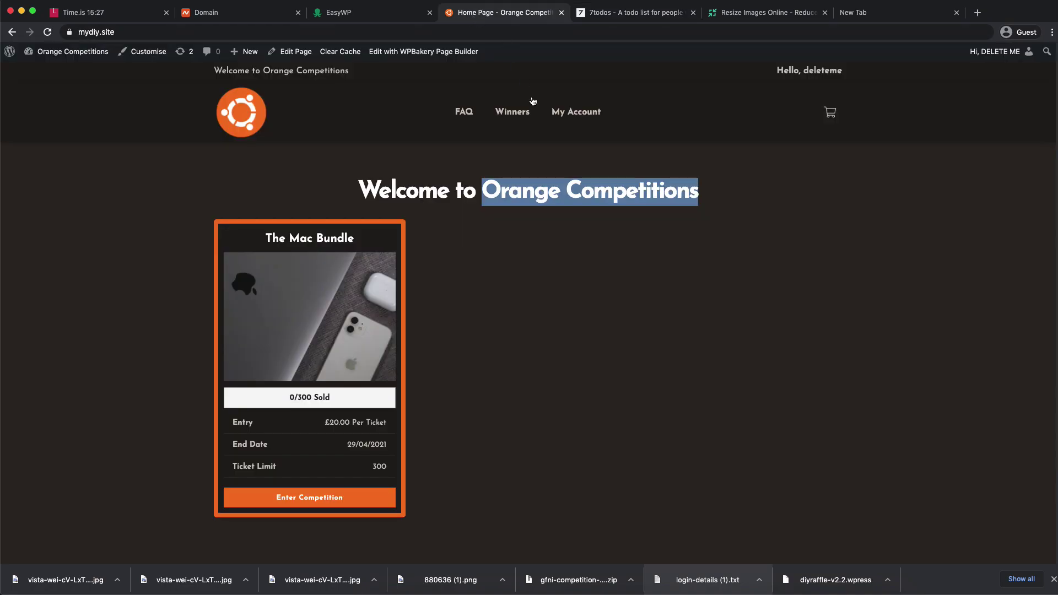
- Open WooCommerce's General settings from the admin dashboard
left_click(573, 290)
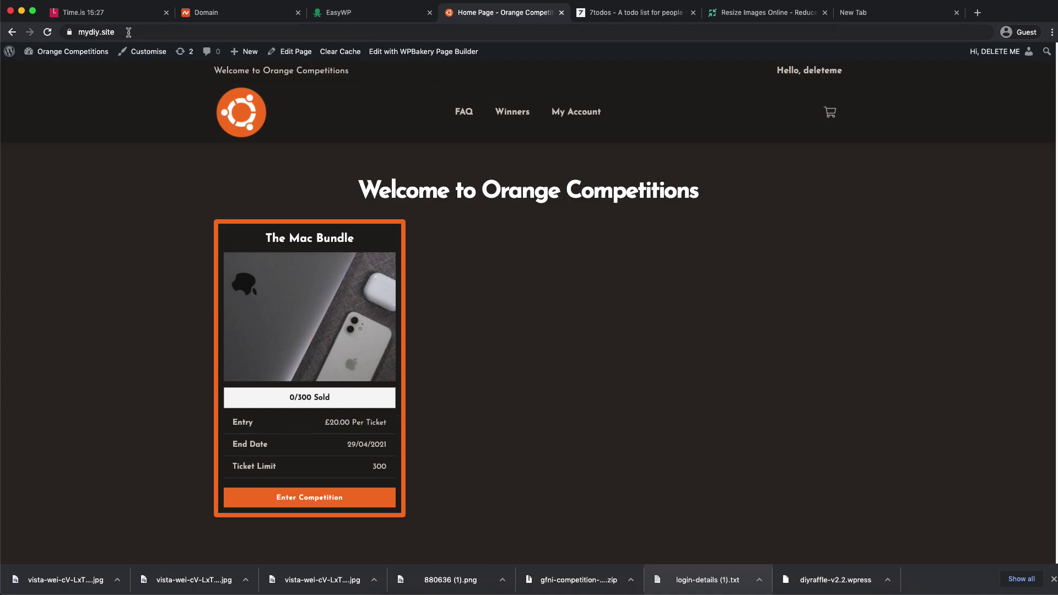
mouse_move(63, 52)
left_click(49, 72)
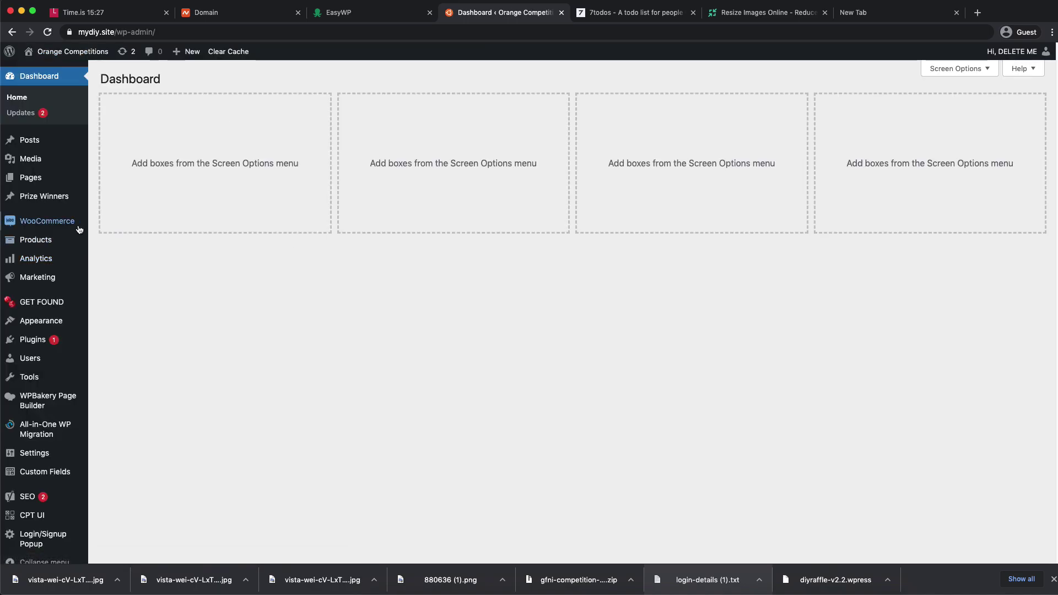
mouse_move(55, 221)
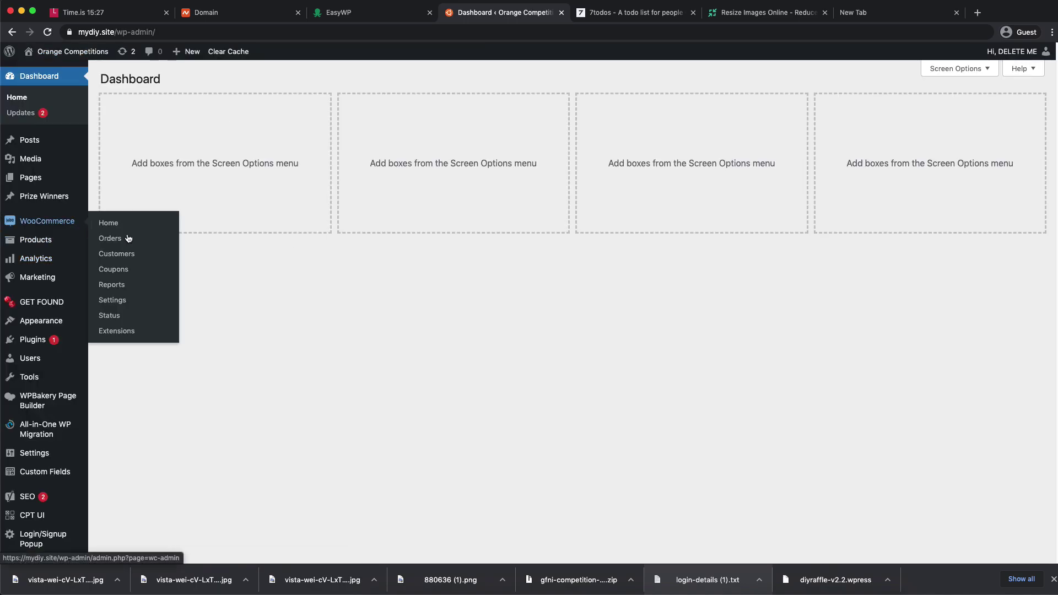
left_click(119, 301)
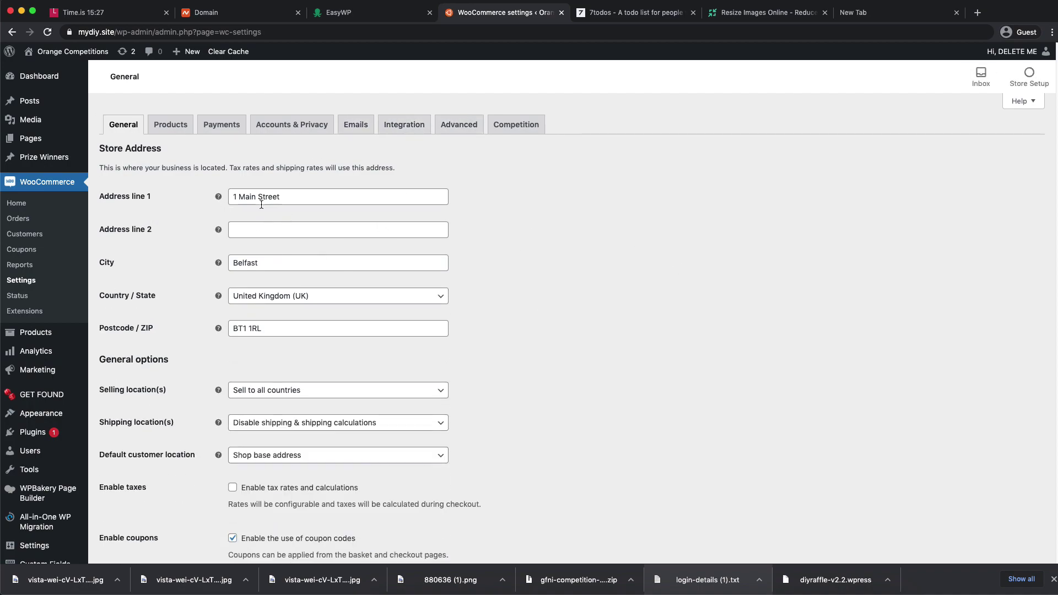
left_click_drag(242, 197, 343, 197)
left_click(574, 200)
scroll(386, 265, "down", 3)
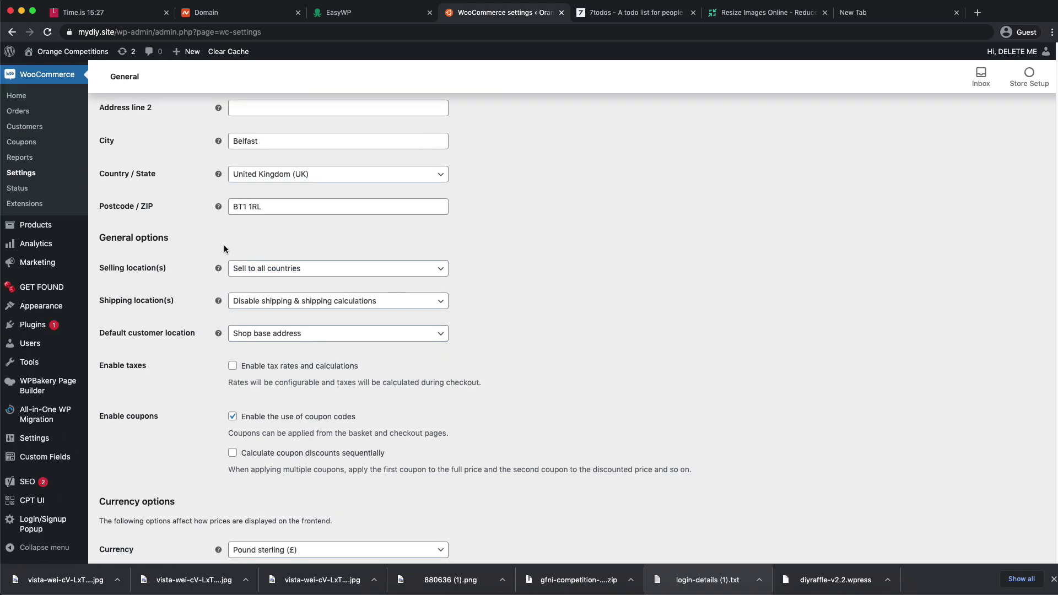
- Sell to specific countries only, Ireland and United Kingdom (UK), and save the settings
left_click(335, 271)
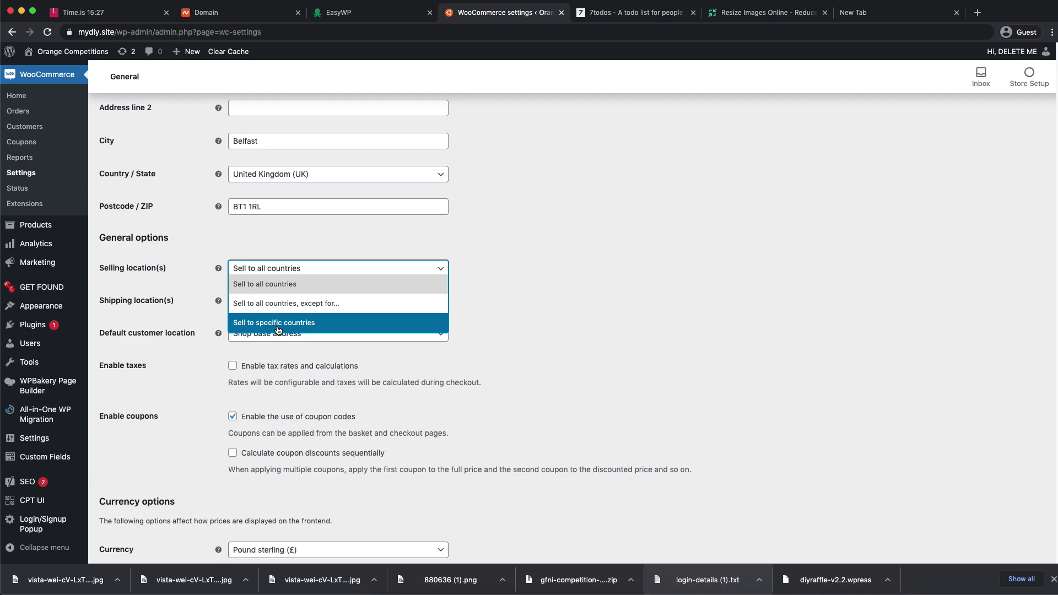
left_click(279, 323)
left_click(256, 307)
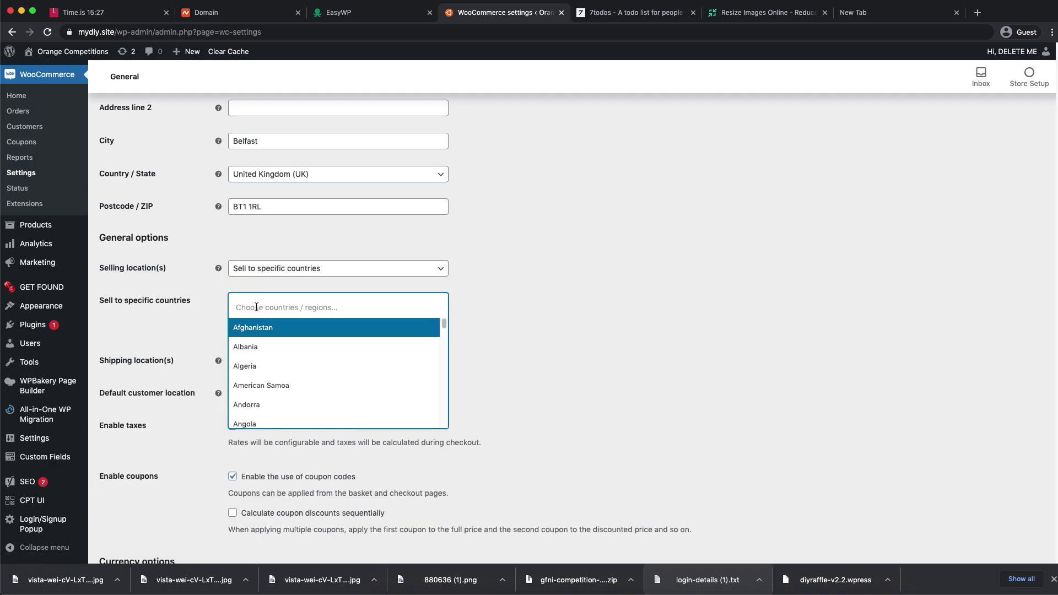
type("ireland")
key("Return")
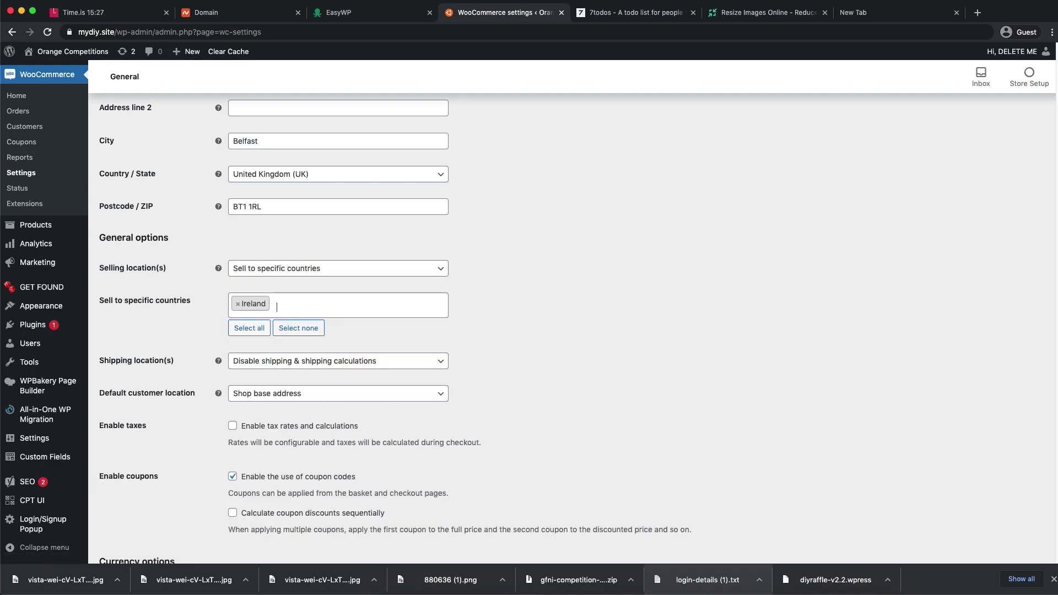
type("U")
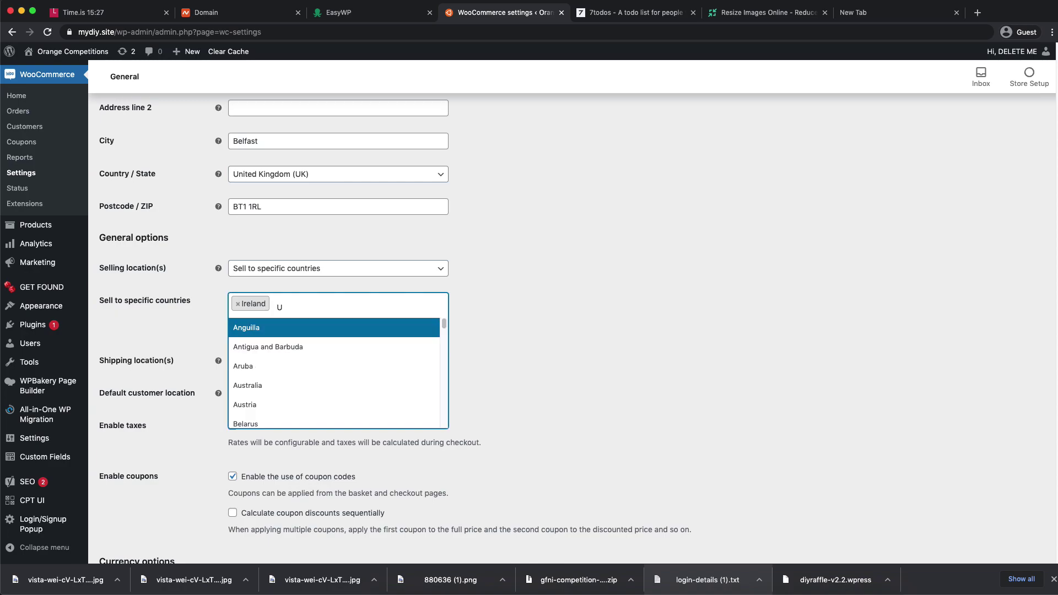
type("nite")
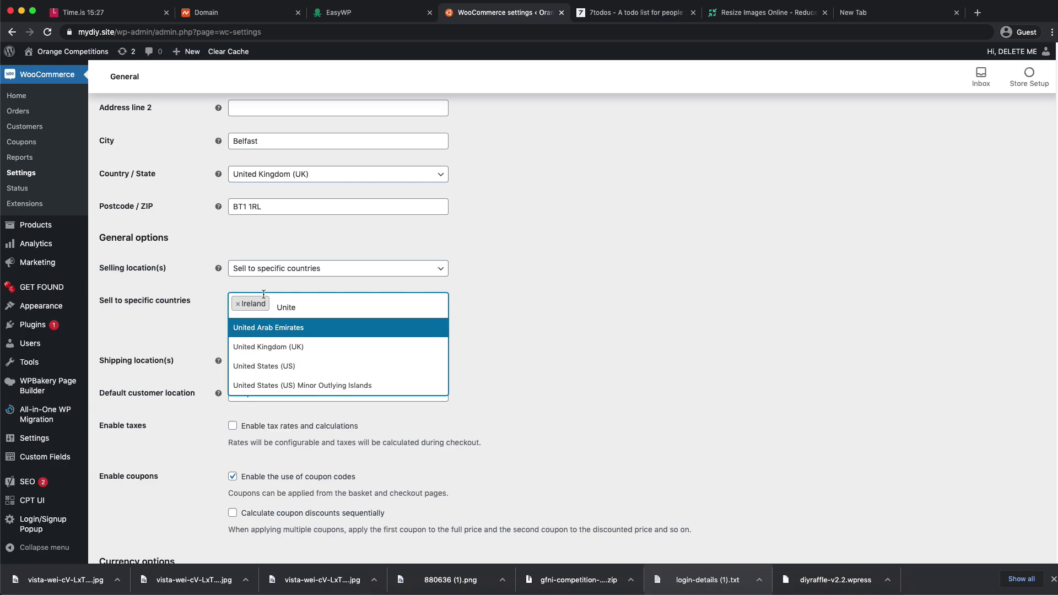
left_click(285, 347)
scroll(563, 309, "down", 5)
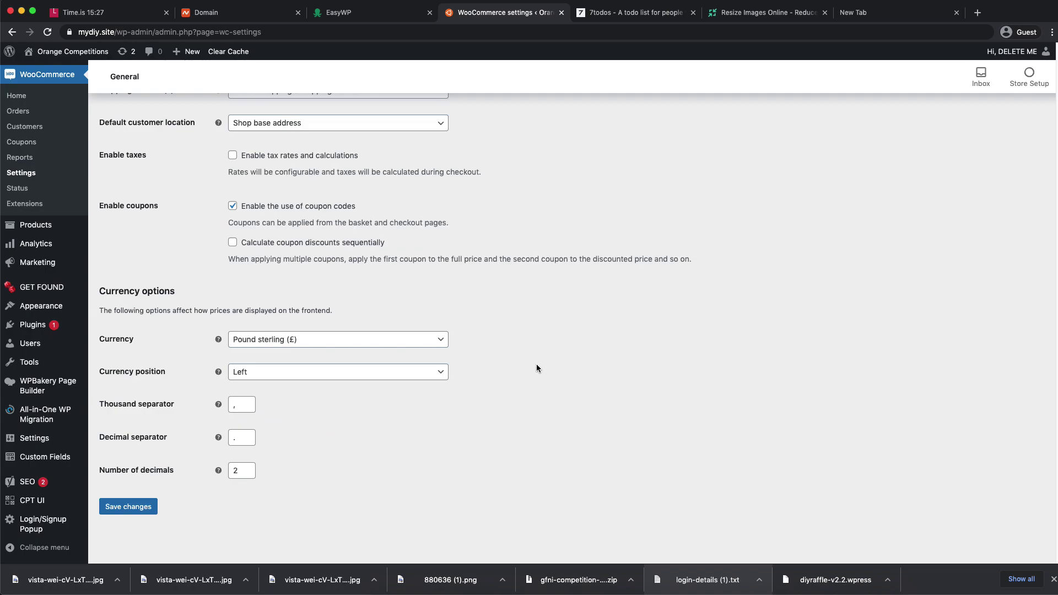
scroll(534, 335, "up", 5)
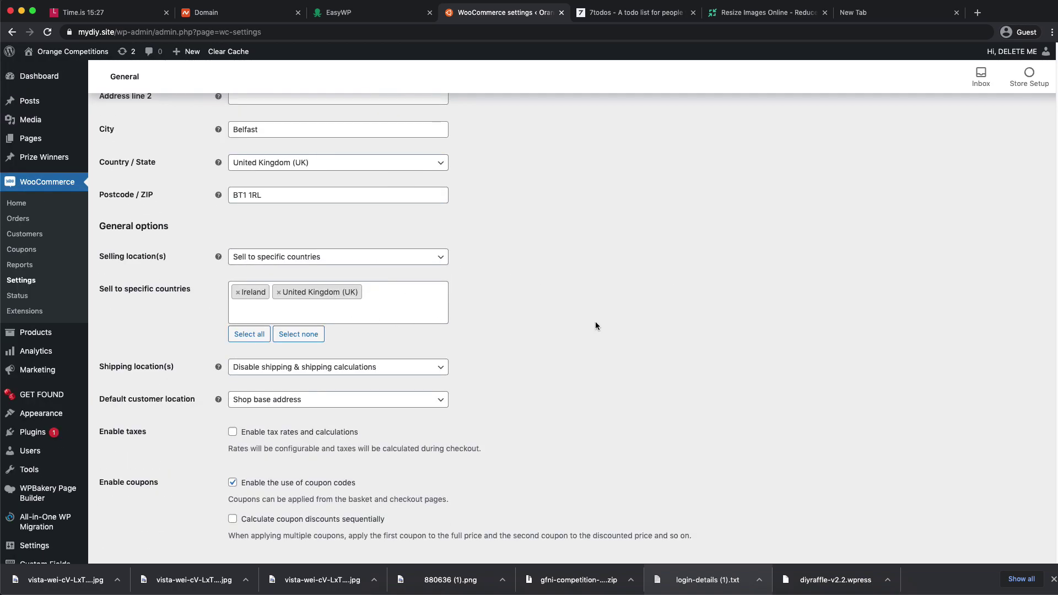
scroll(596, 326, "down", 3)
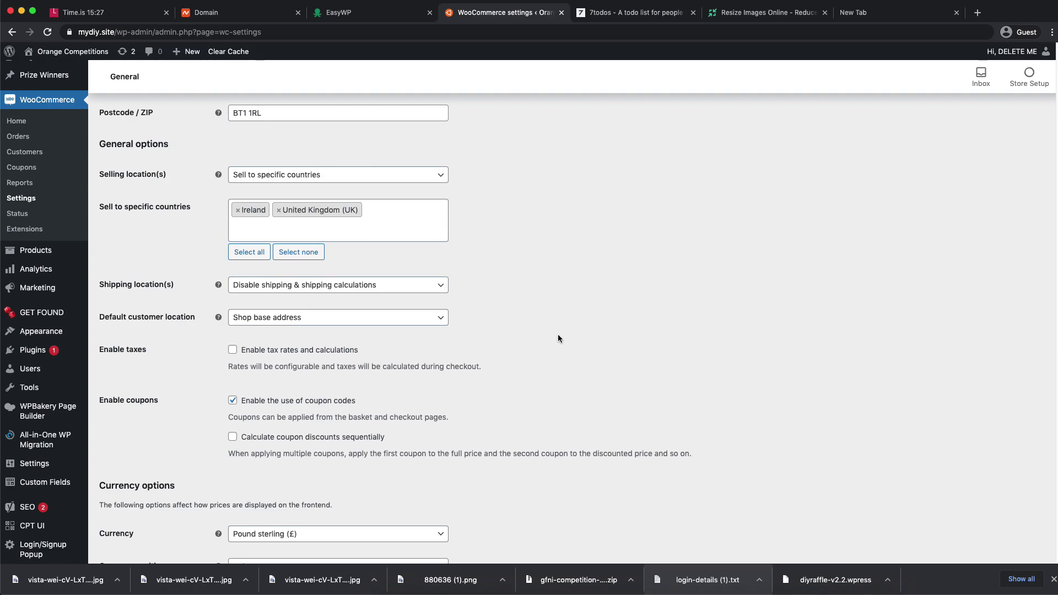
scroll(557, 334, "down", 1)
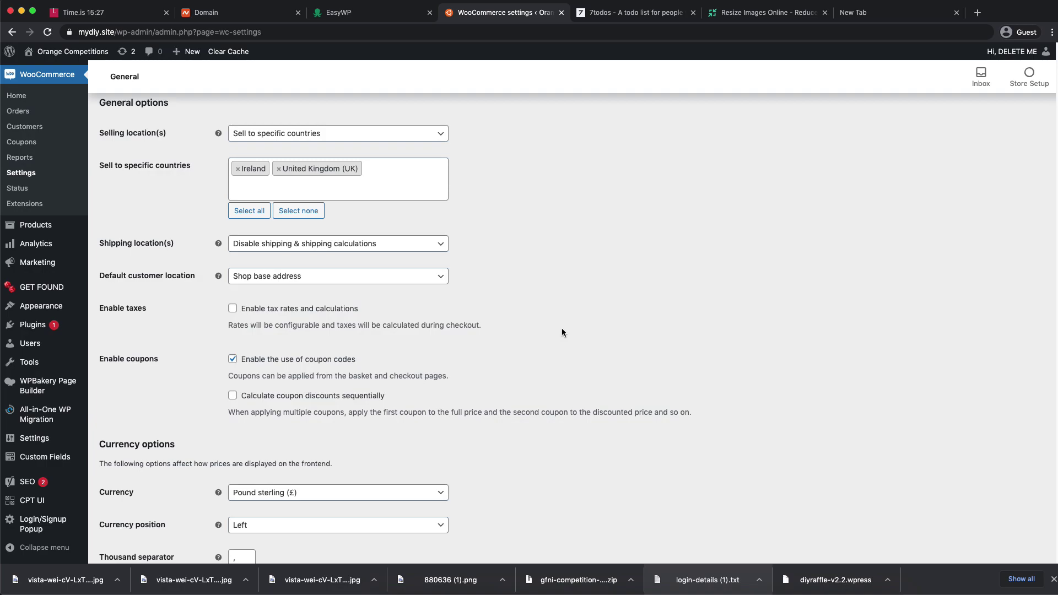
scroll(562, 329, "down", 1)
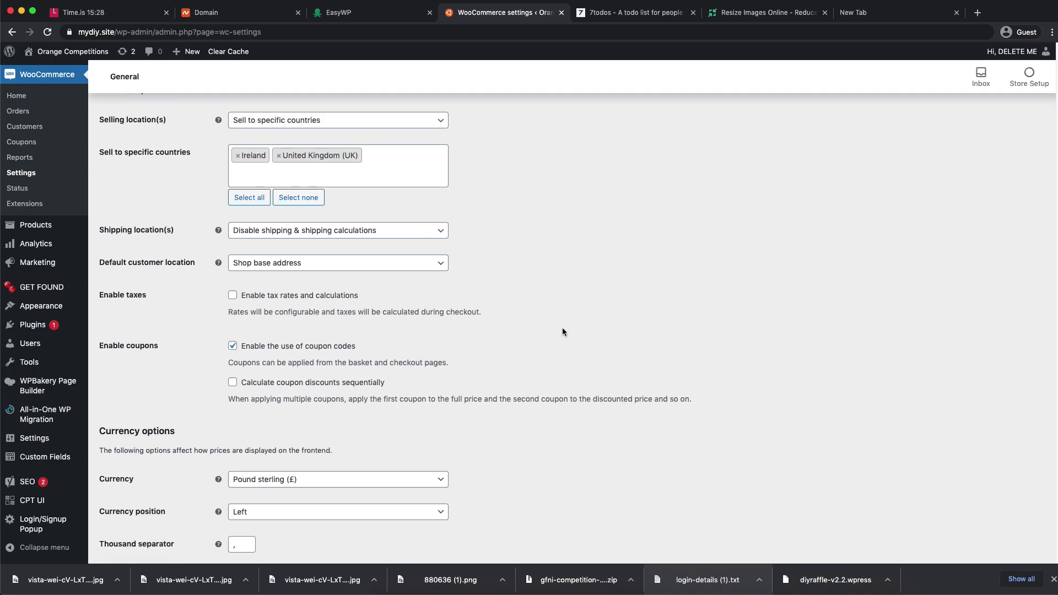
scroll(563, 331, "down", 3)
left_click(120, 511)
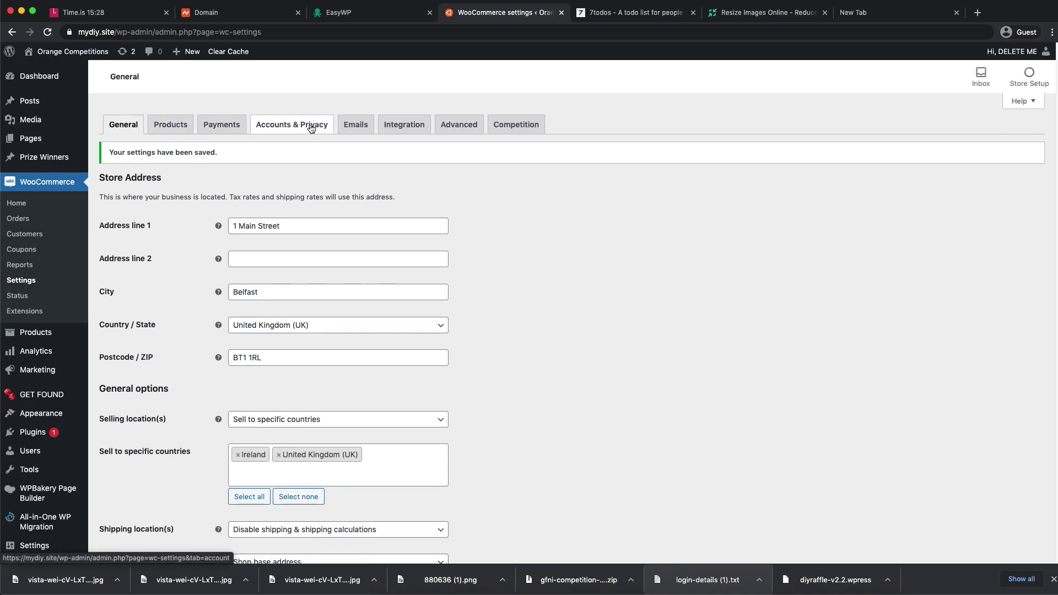
- In Accounts & Privacy, tick logging into an existing account during checkout and save
left_click(291, 126)
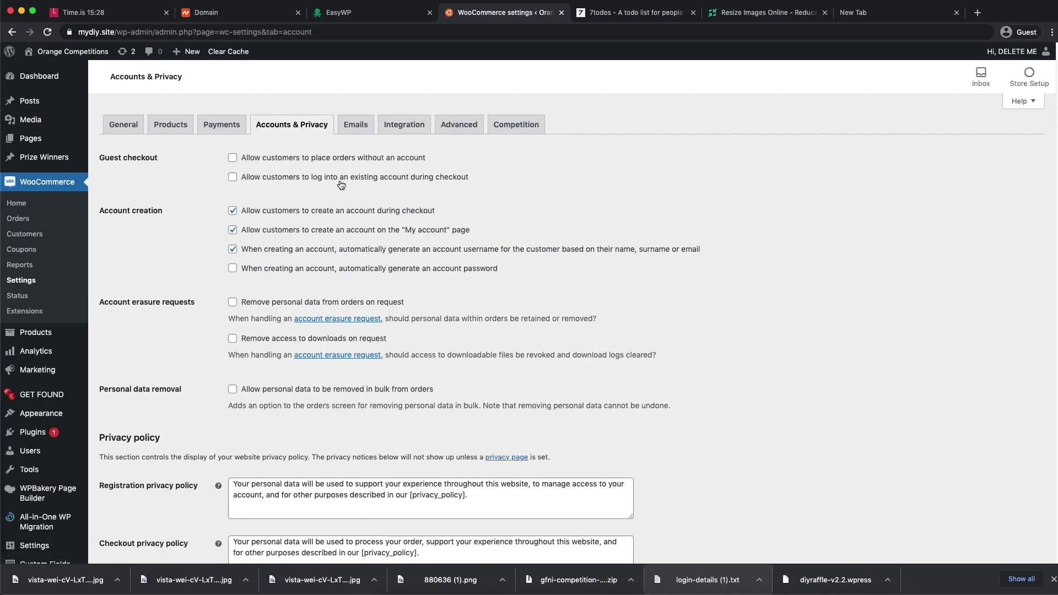
left_click(411, 184)
scroll(596, 204, "down", 6)
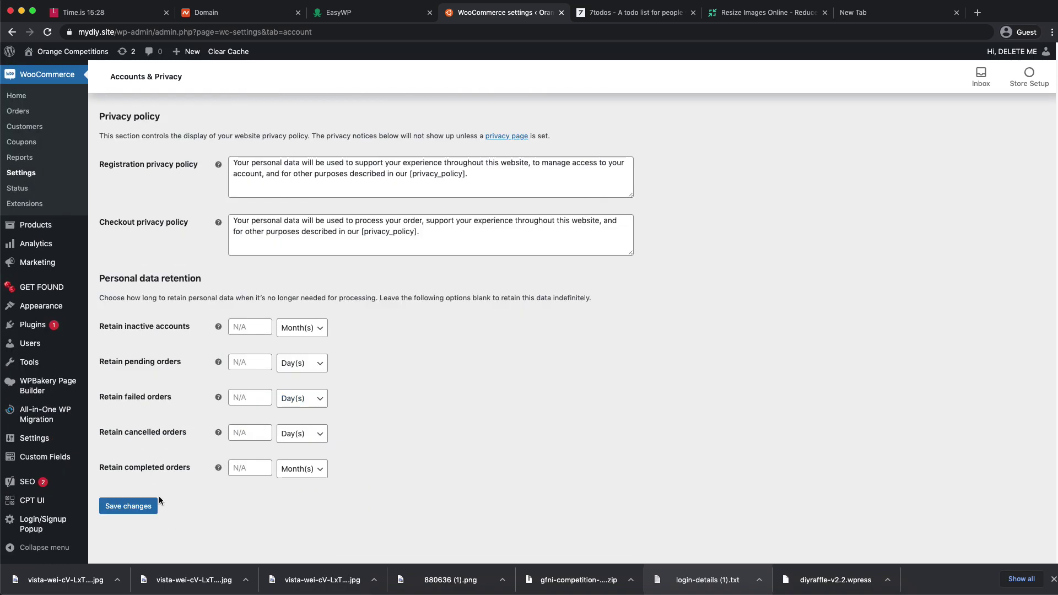
left_click(128, 506)
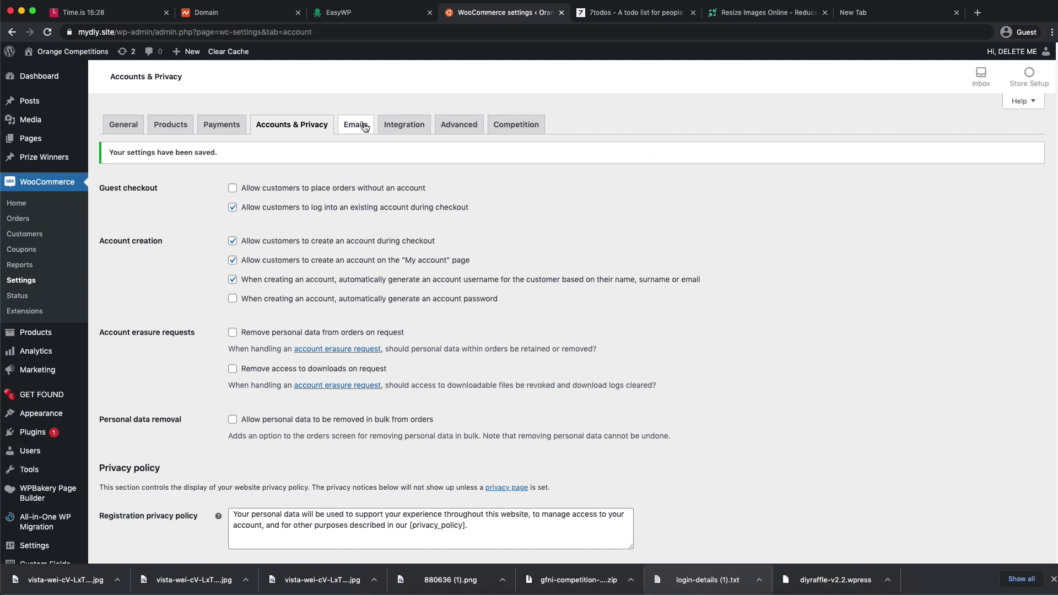
- Open WooCommerce's Emails settings and look over the email sender options
left_click(354, 126)
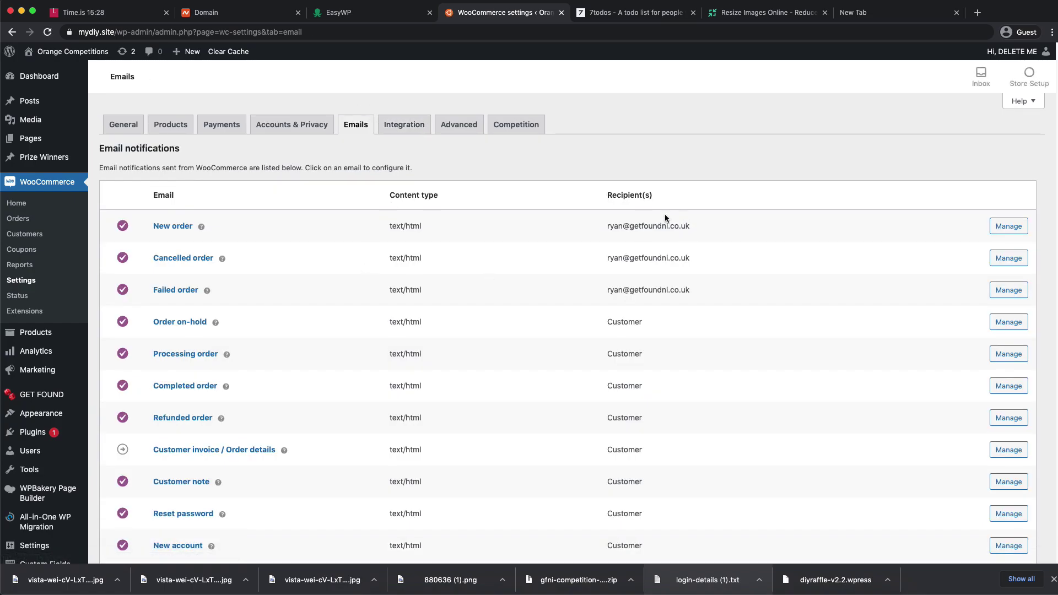
mouse_move(608, 227)
left_mouse_down()
mouse_move(715, 260)
mouse_move(712, 276)
mouse_move(600, 230)
left_mouse_up()
left_click(712, 276)
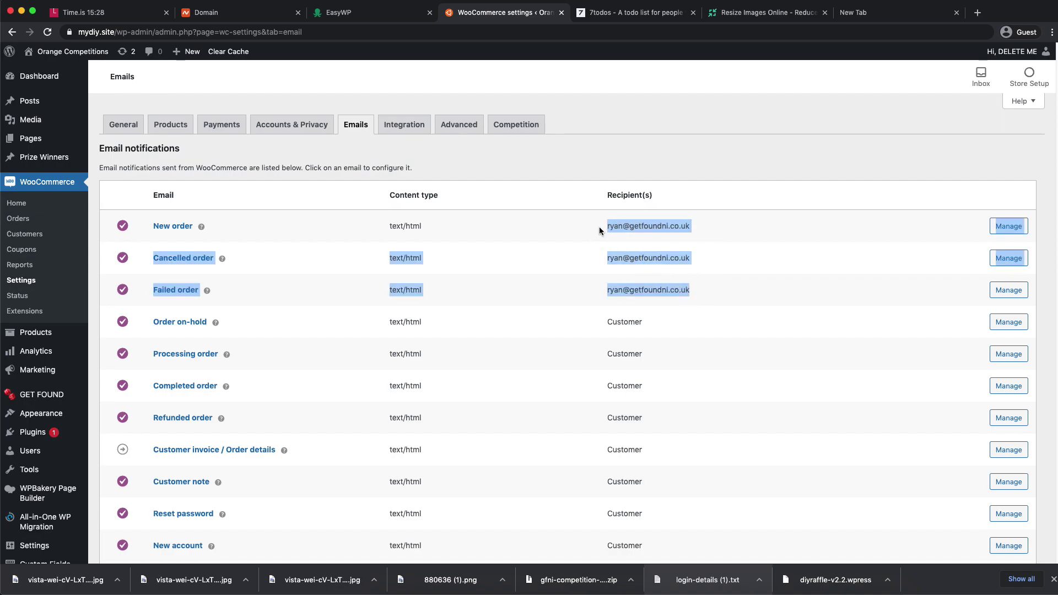
scroll(635, 180, "down", 3)
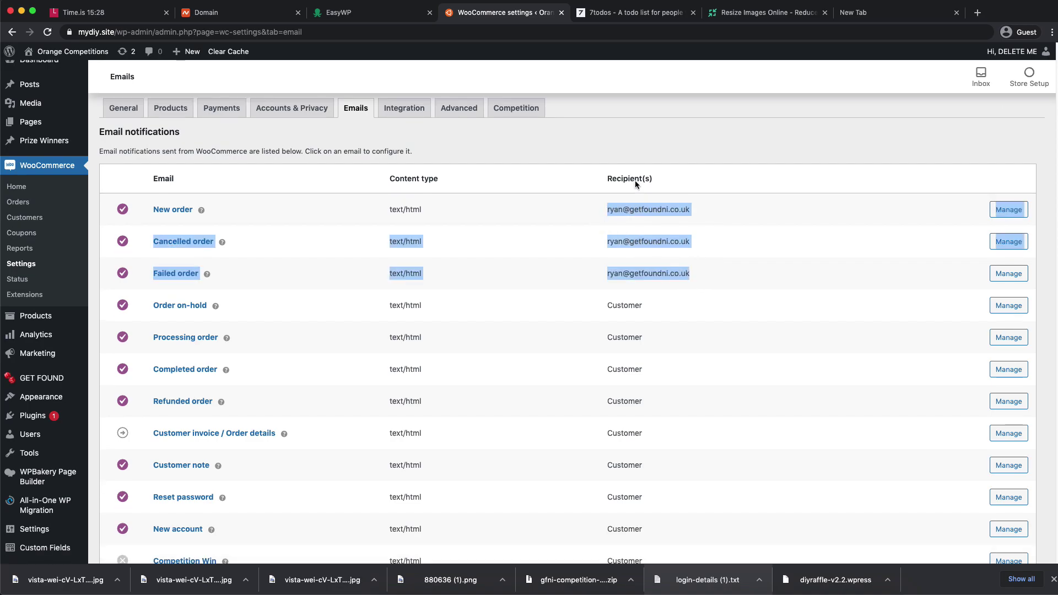
scroll(722, 243, "down", 8)
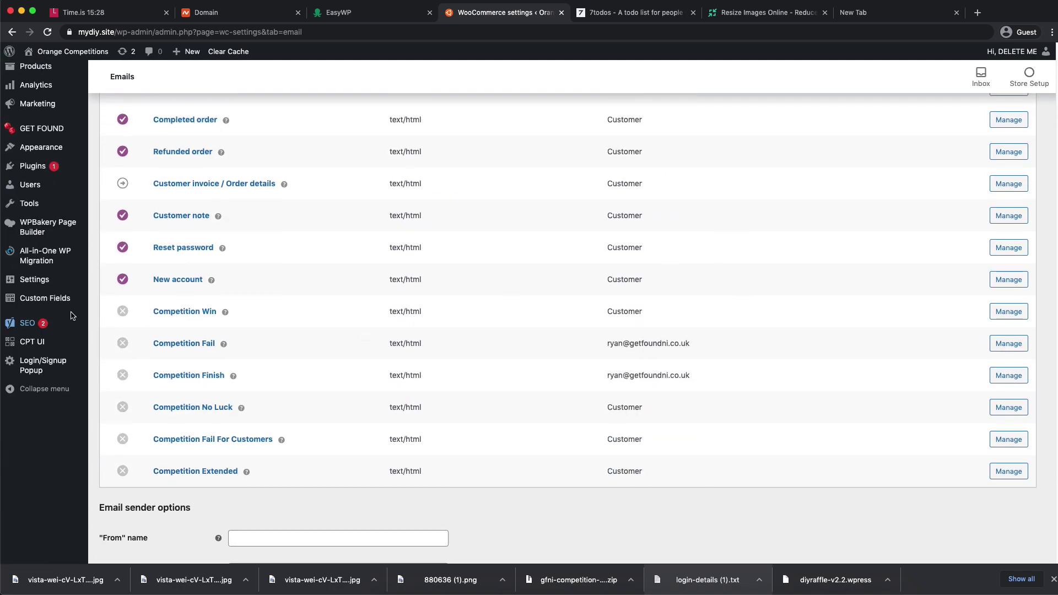
scroll(498, 299, "up", 4)
scroll(498, 299, "up", 3)
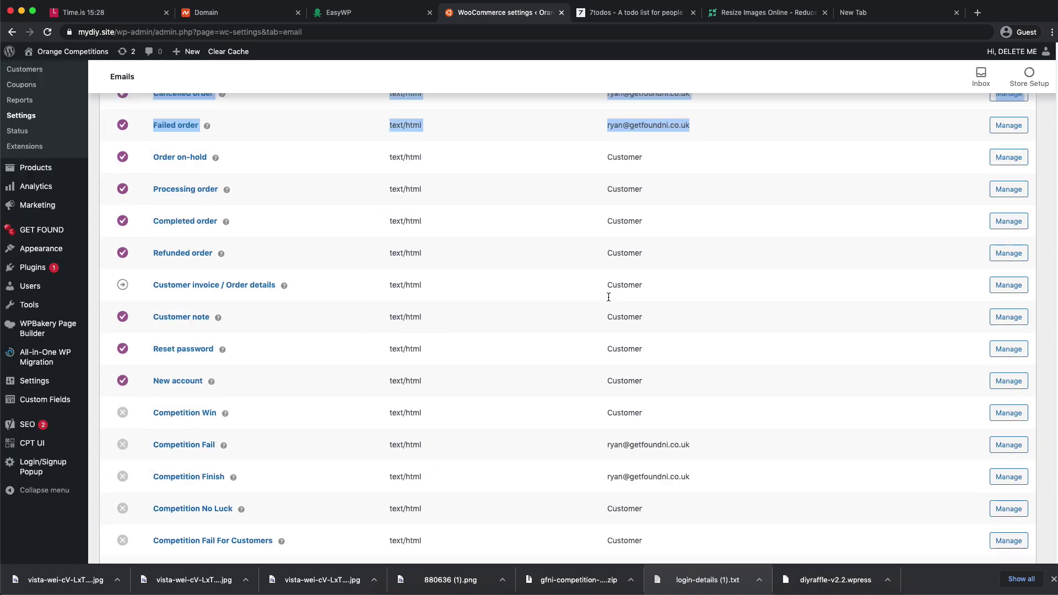
scroll(610, 300, "down", 20)
scroll(537, 288, "up", 1)
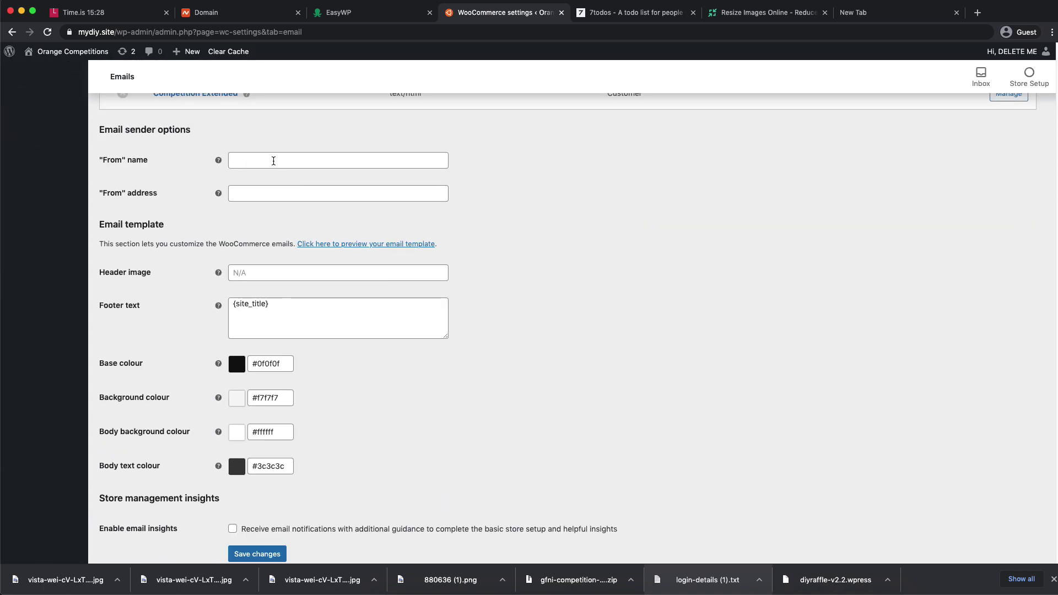
- Enter Orange Competitions as the From name, keep the site From address, and save
left_click(275, 160)
type("Orange Competitions")
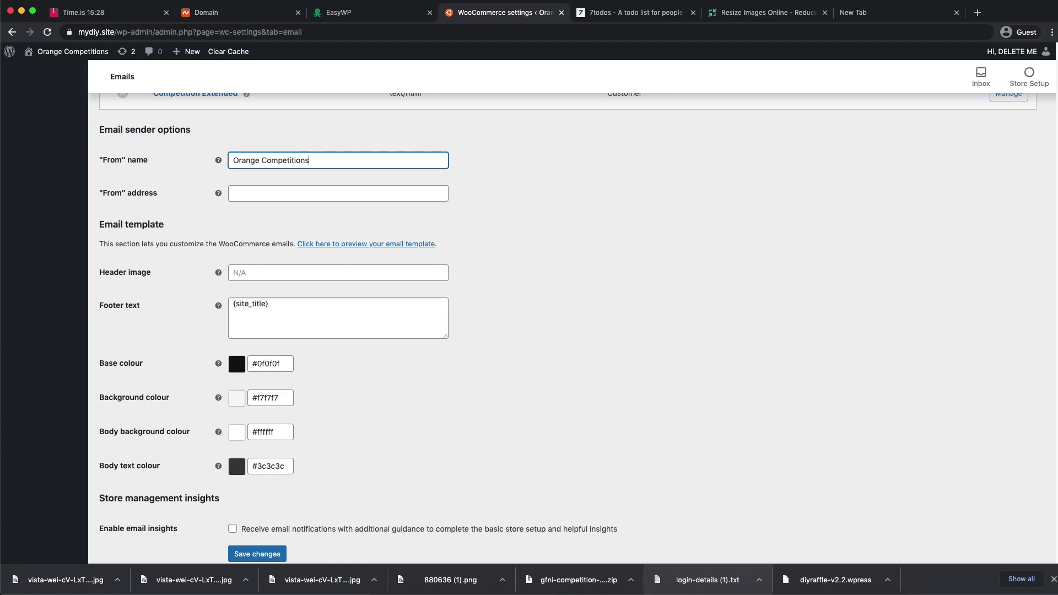
left_click(270, 192)
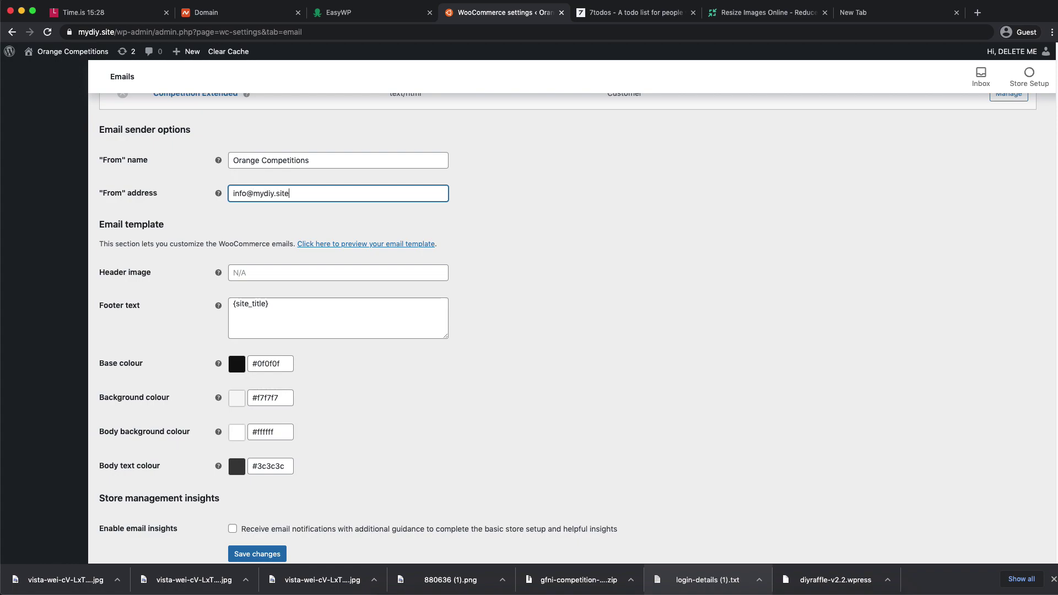
left_click_drag(289, 193, 253, 193)
type("example.com")
key("super+z")
left_click(563, 212)
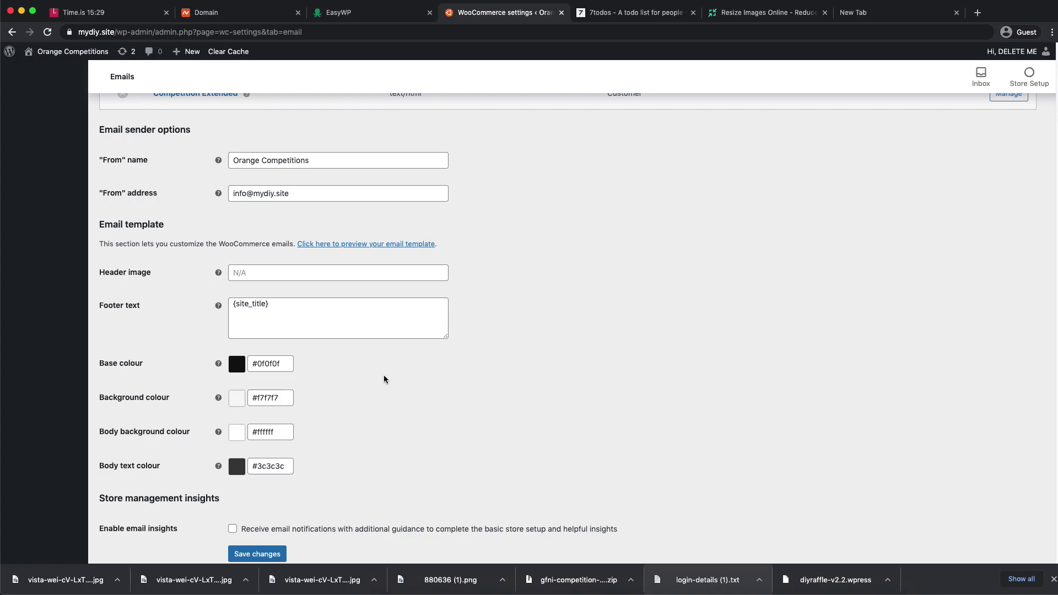
left_click(256, 554)
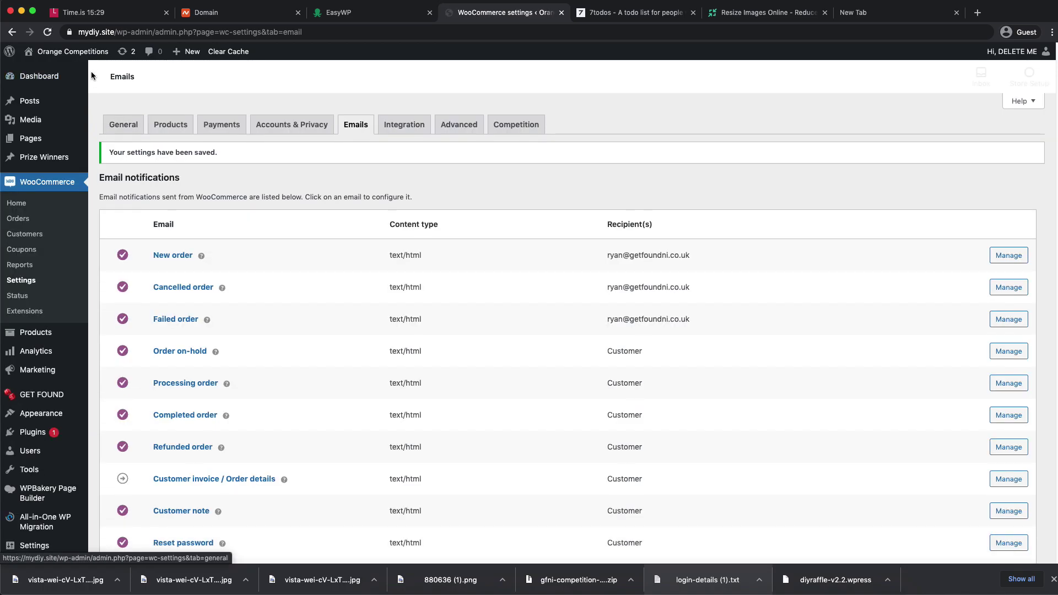
- Open the Orange Competitions storefront home page in a new tab
mouse_move(39, 53)
right_click(52, 69)
left_click(78, 72)
left_click(569, 13)
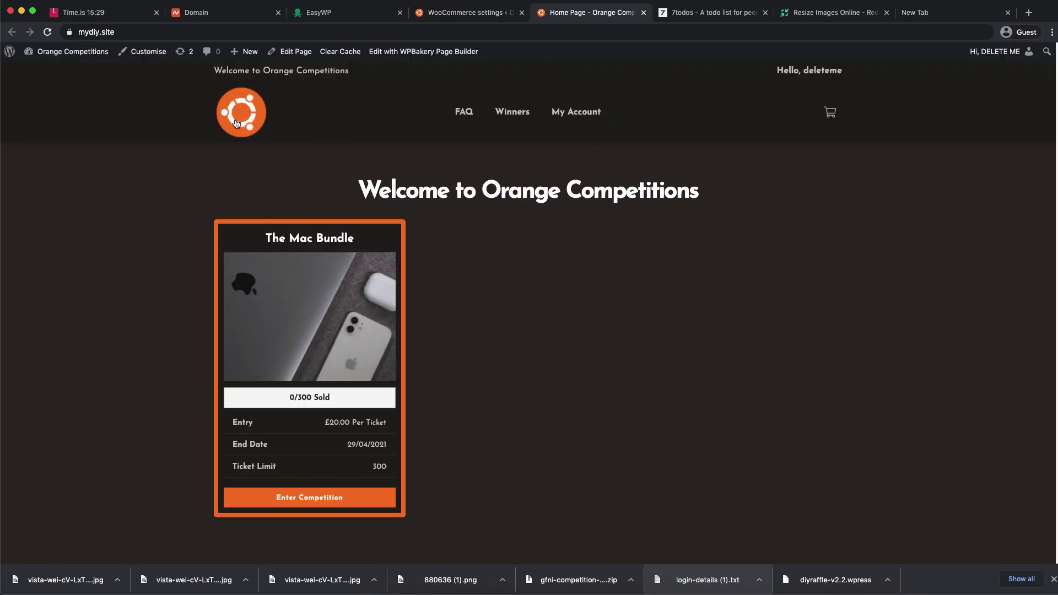
key("super+alt+i")
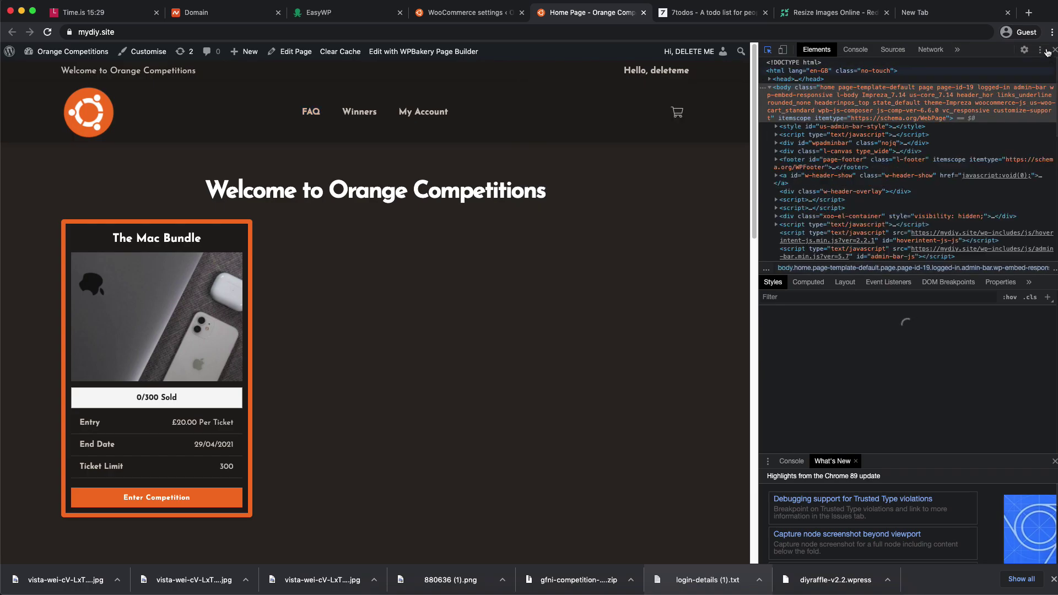
left_click(1054, 49)
- Copy the site logo's image address and load the full-size 880636-1.png in a new tab
right_click(251, 116)
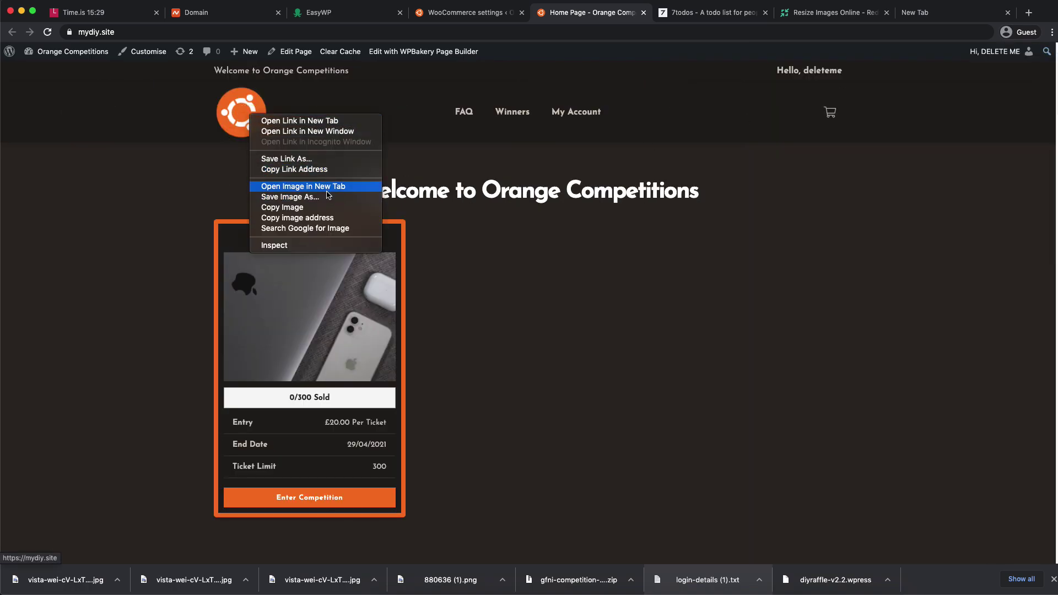
left_click(316, 170)
right_click(253, 121)
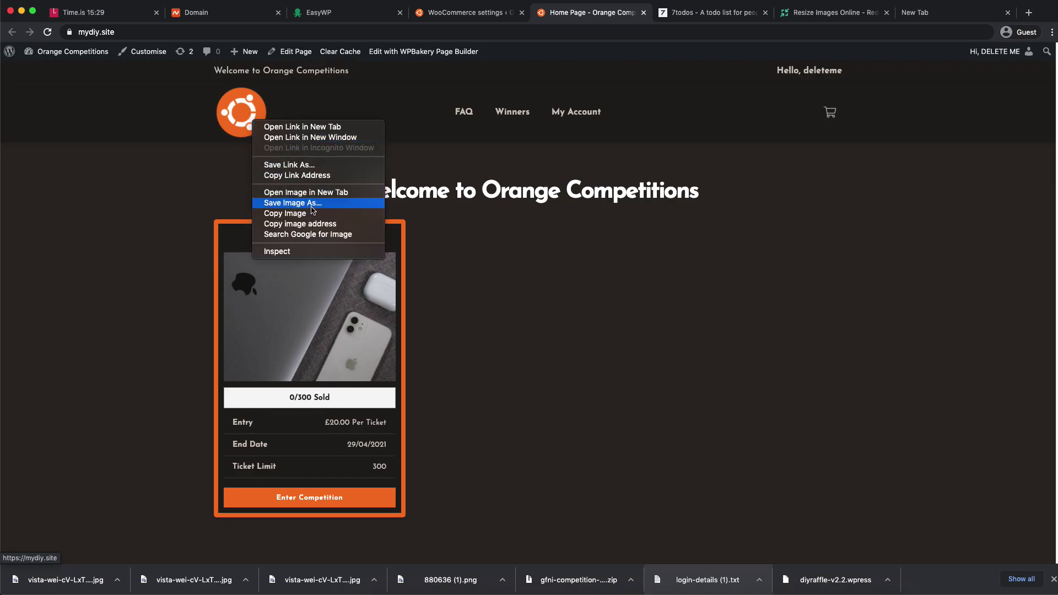
left_click(302, 224)
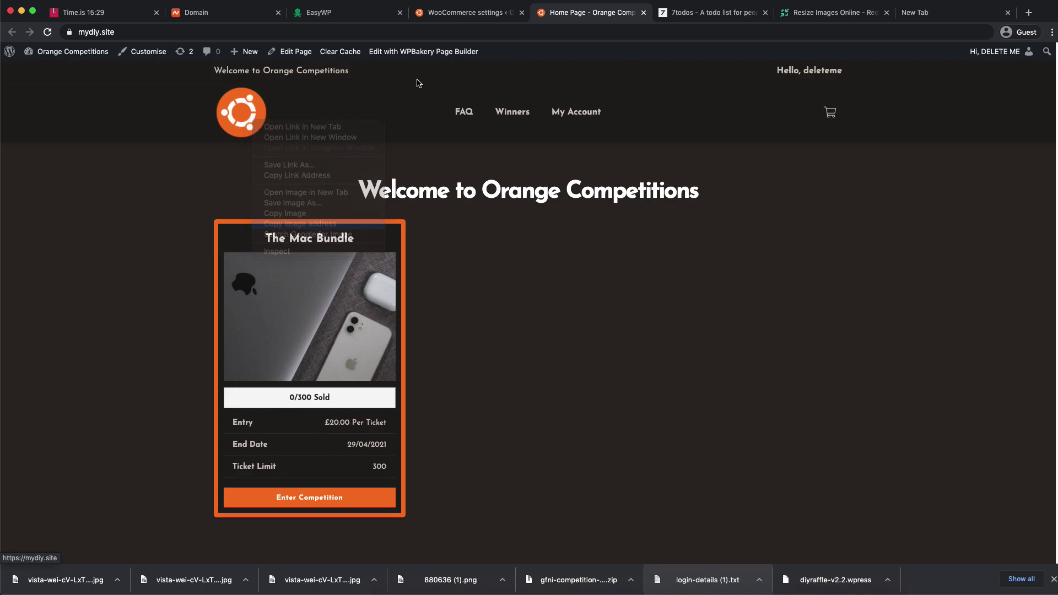
left_click(369, 34)
key("super+v")
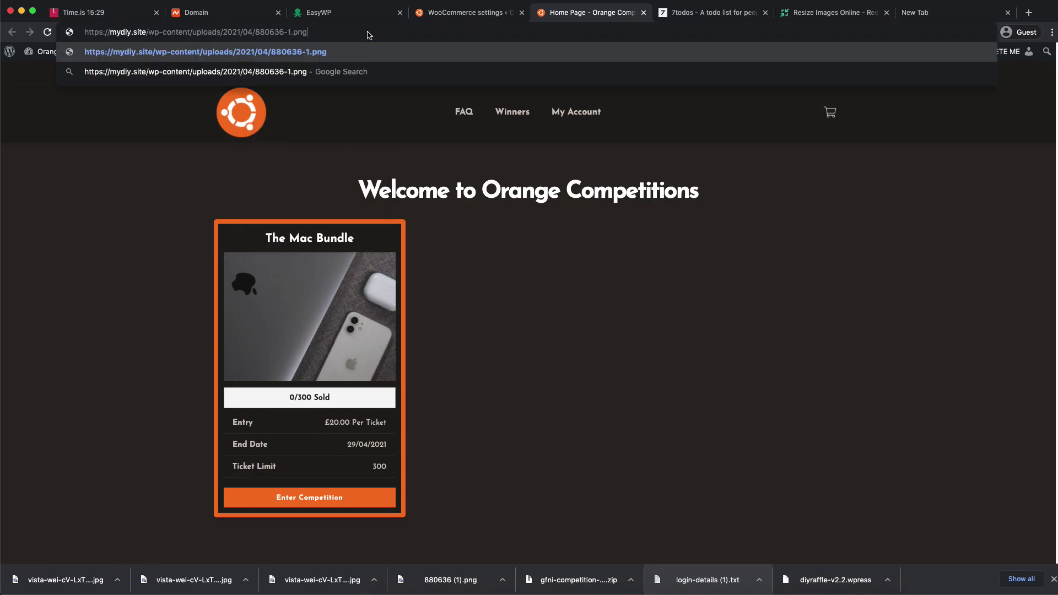
left_click(969, 14)
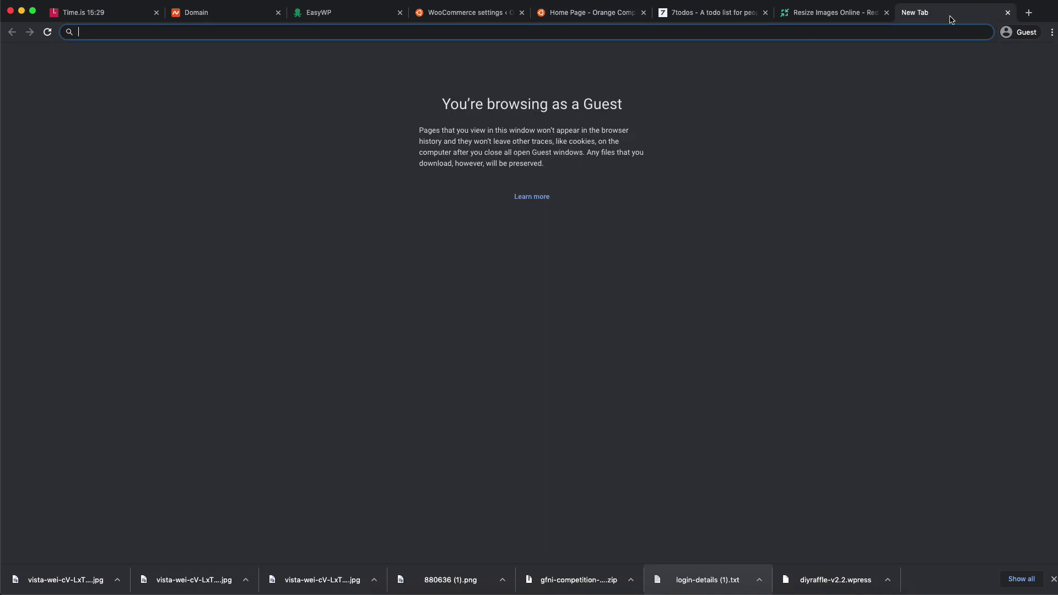
left_click(720, 33)
key("super+v")
key("Return")
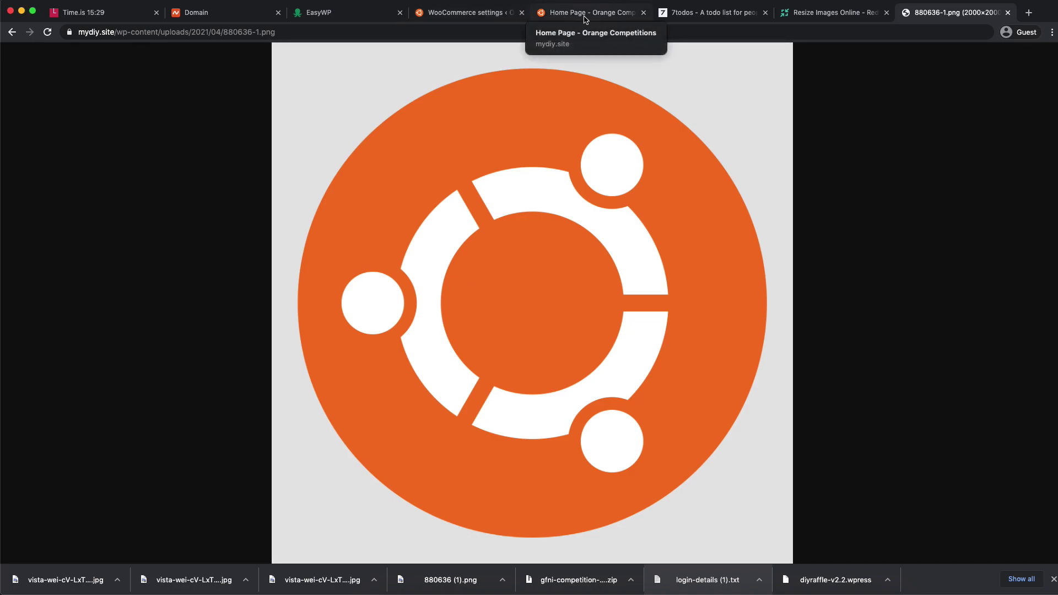
- Inspect the header logo in DevTools and copy the link address of its 150x150 source
left_click(485, 12)
left_click(610, 14)
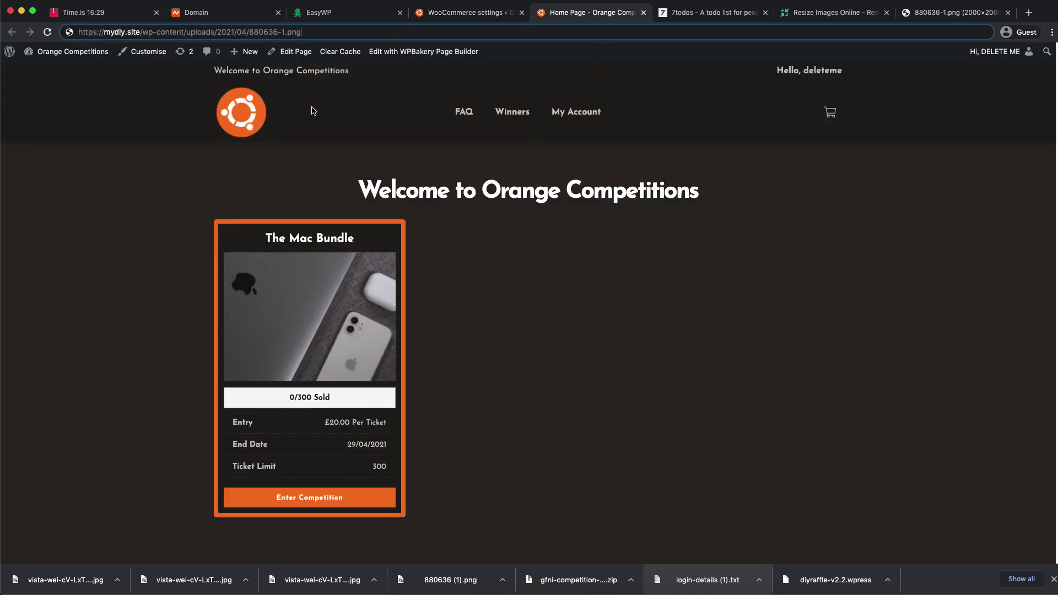
key("super+shift+c")
left_click(90, 112)
mouse_move(934, 203)
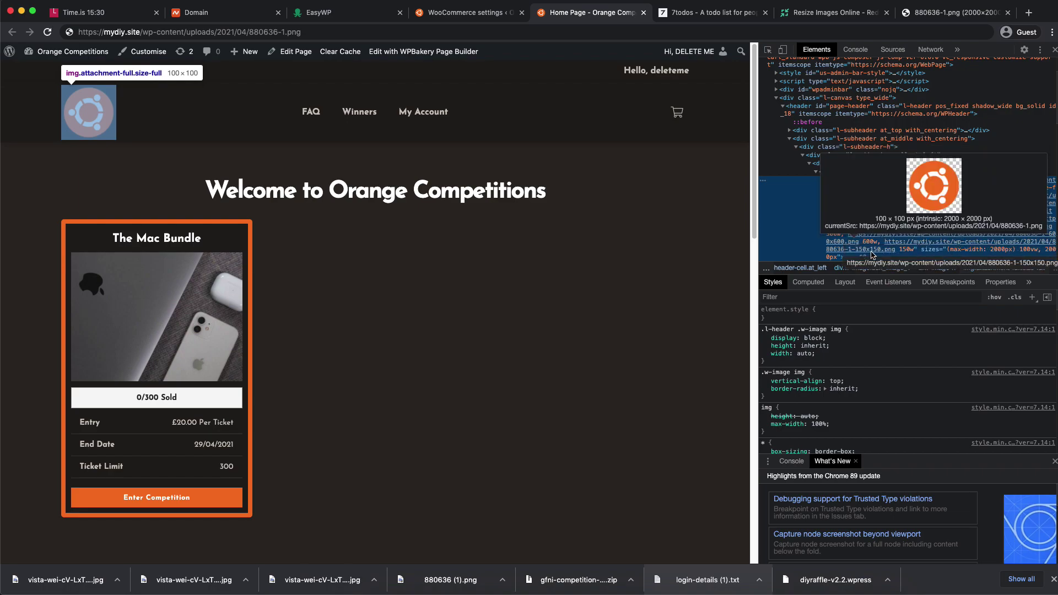
right_click(873, 255)
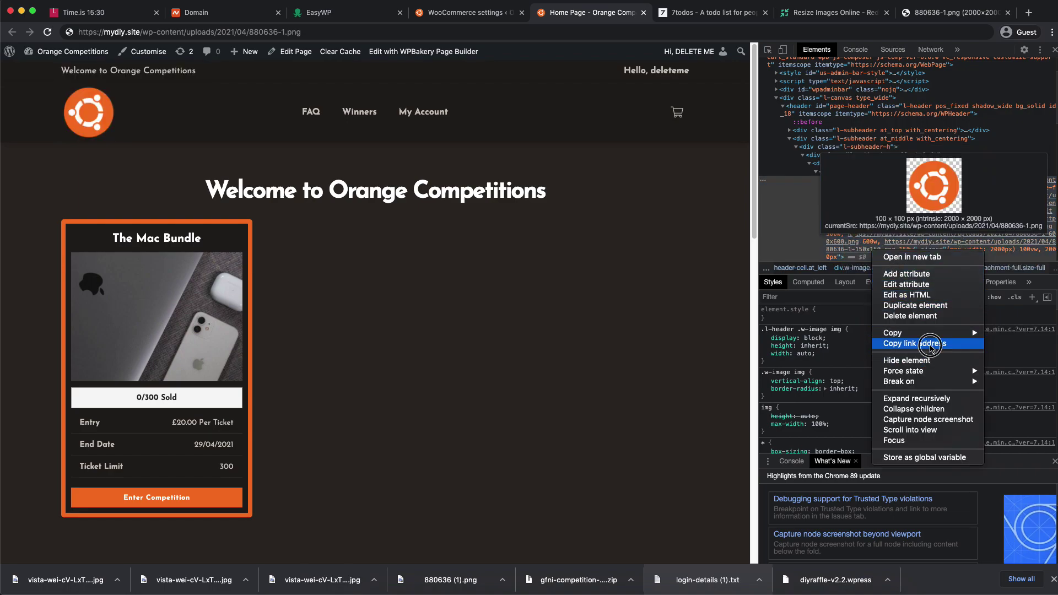
left_click(930, 344)
left_click(950, 16)
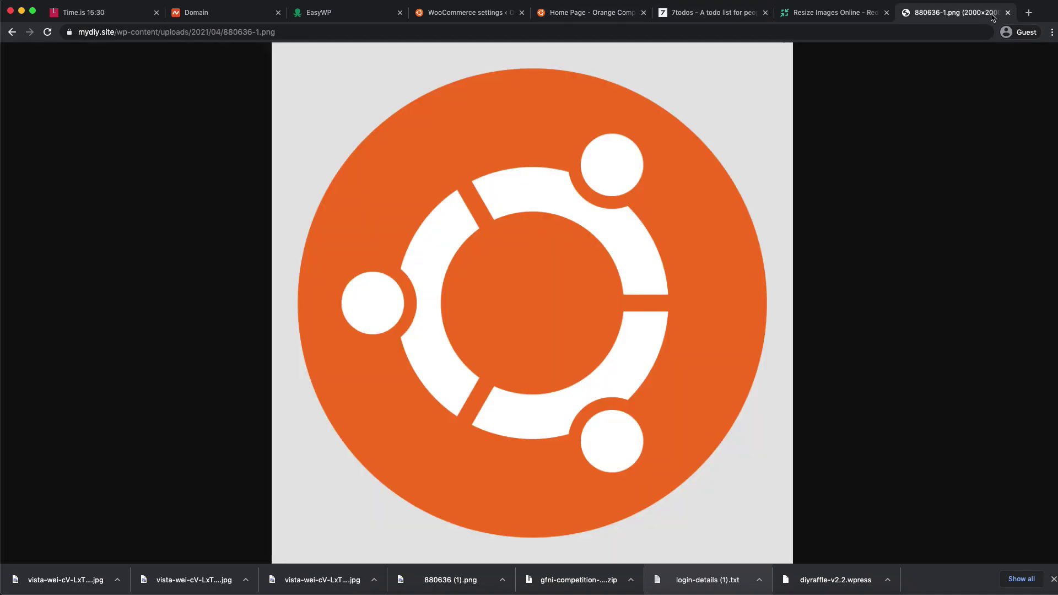
- Load the copied 150x150 logo URL in a new tab and select its -150x150 suffix
left_click(1029, 12)
key("super+v")
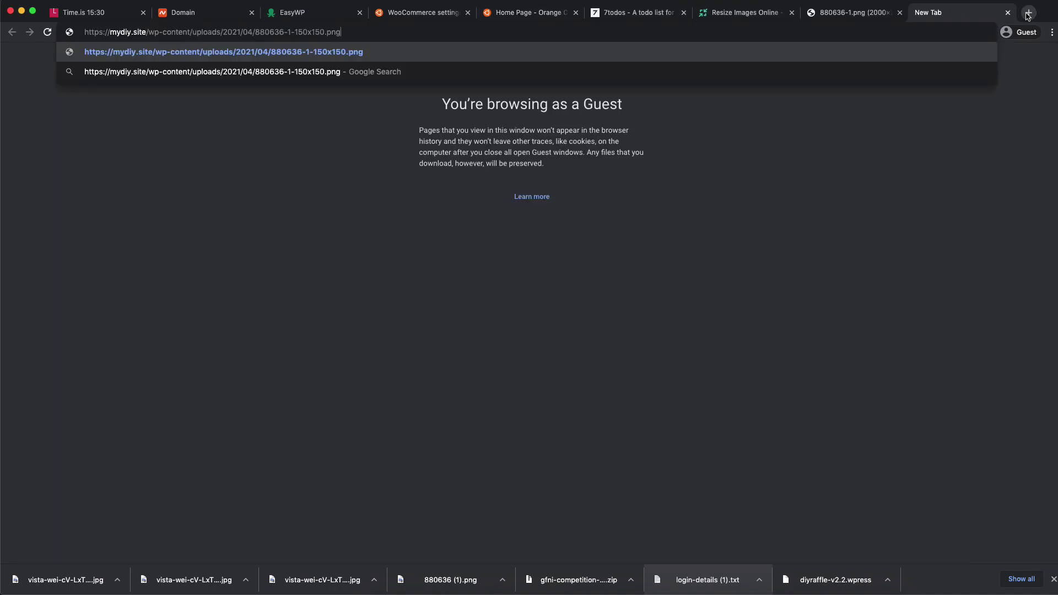
key("Return")
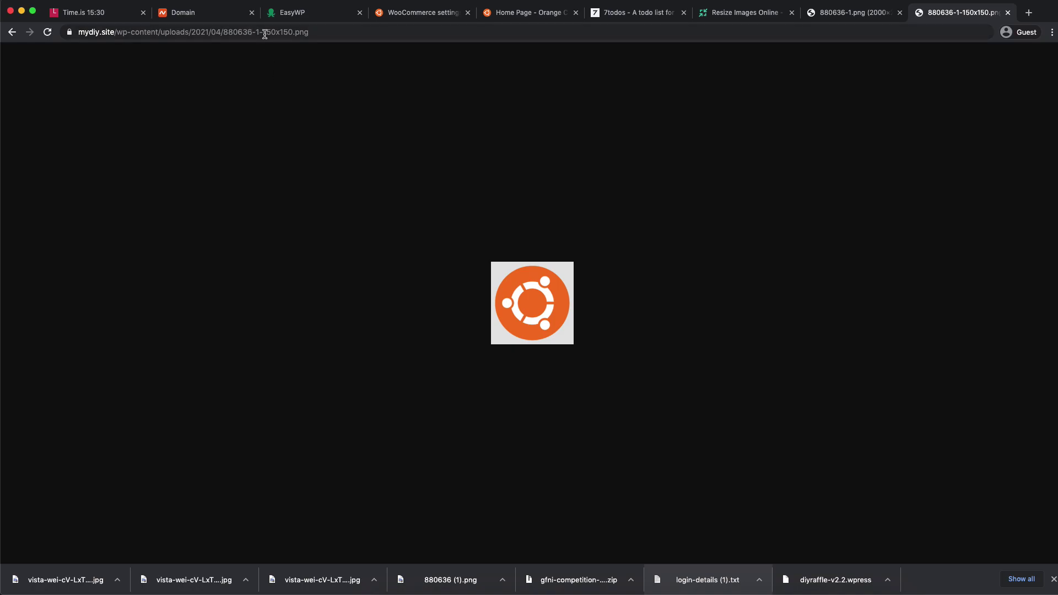
left_click(338, 31)
left_click_drag(338, 32, 90, 33)
left_click(860, 11)
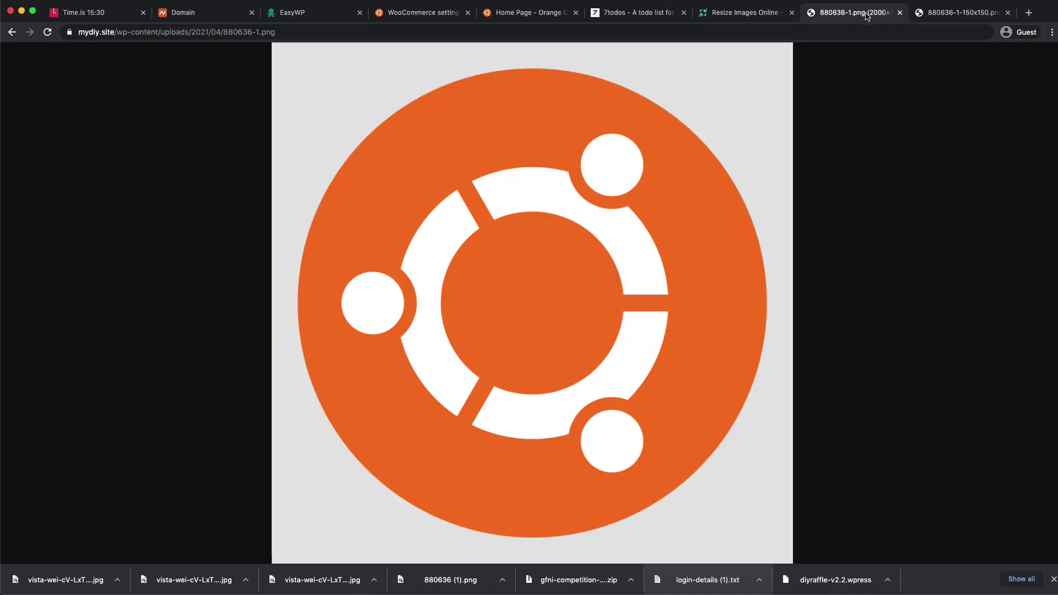
left_click(958, 11)
left_click(277, 31)
left_click_drag(285, 32, 319, 33)
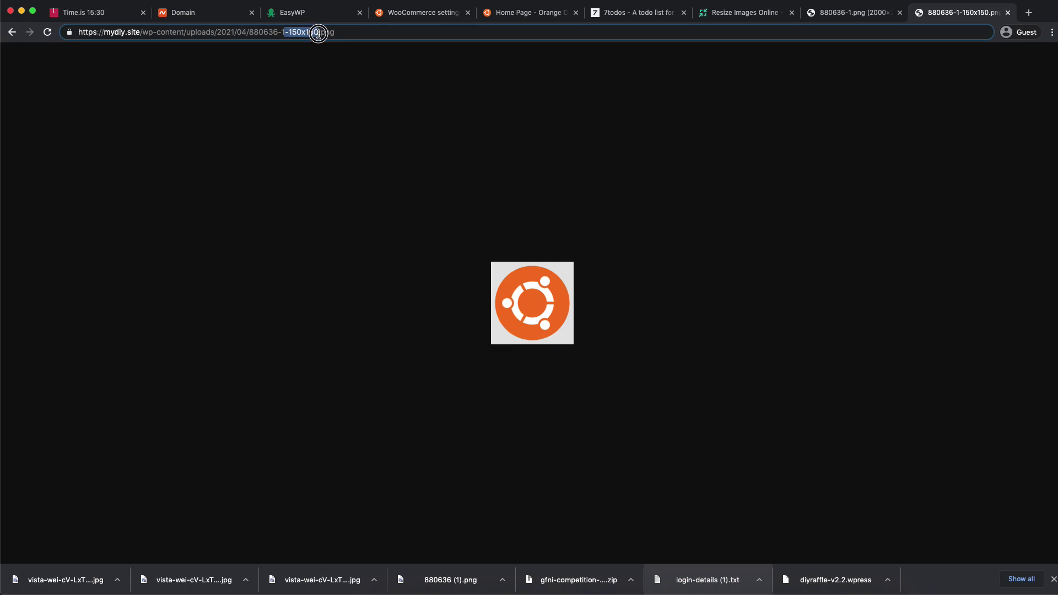
- Insert -150x150 before .png in the full-size logo's address and load the small image
left_click(859, 15)
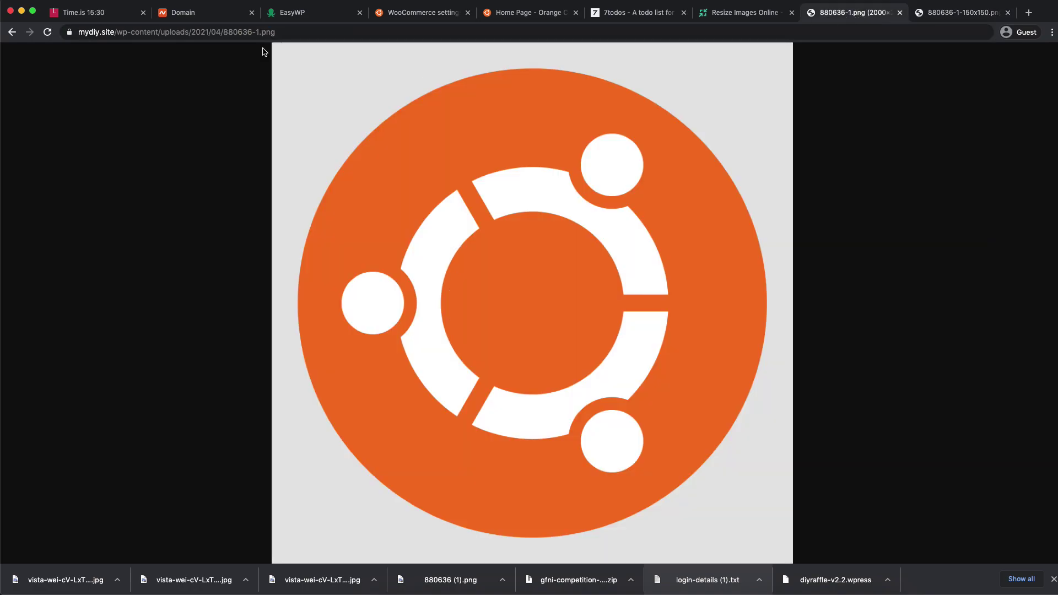
left_click(262, 33)
left_click(262, 33)
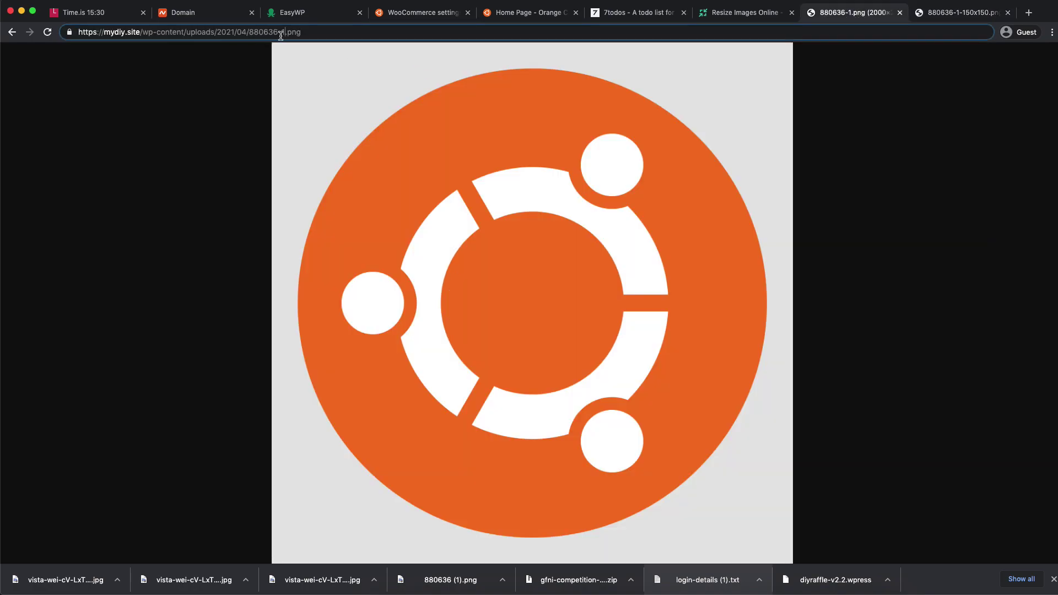
key("super+v")
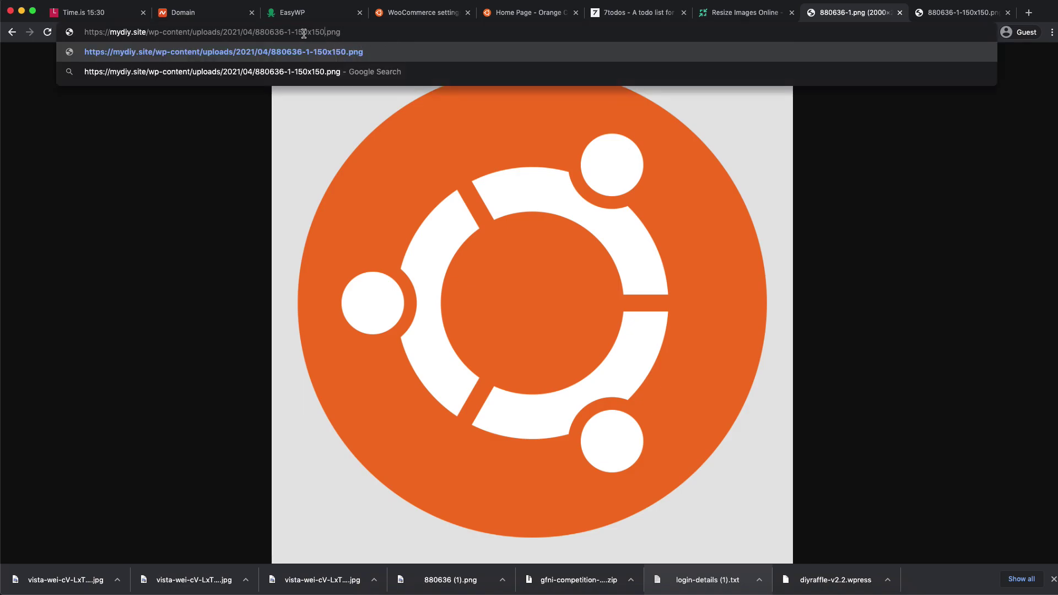
key("Return")
left_click(367, 32)
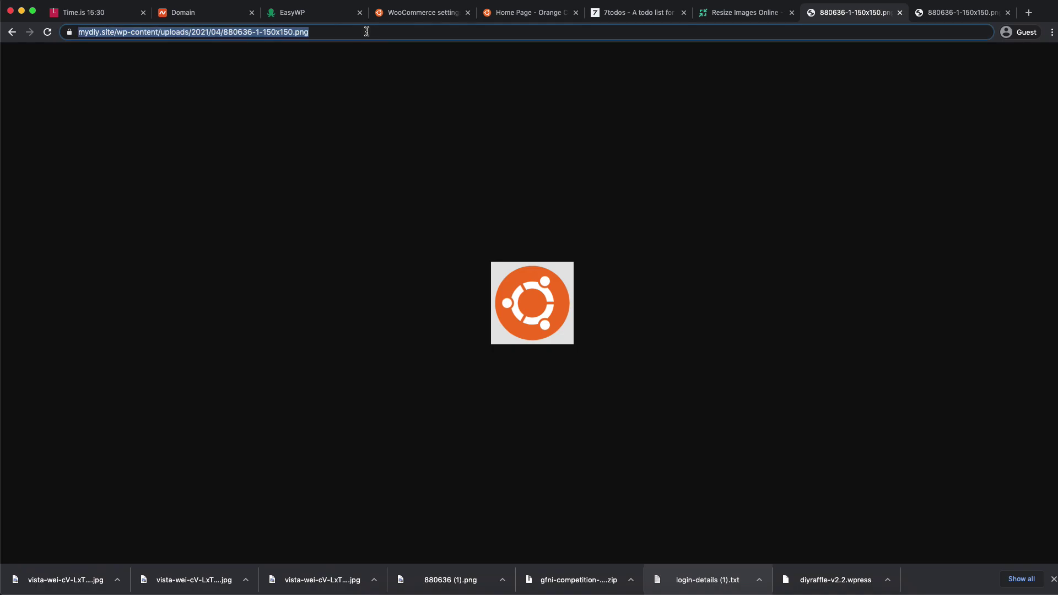
- Paste the logo image URL into the email Header image field and save
left_click(745, 16)
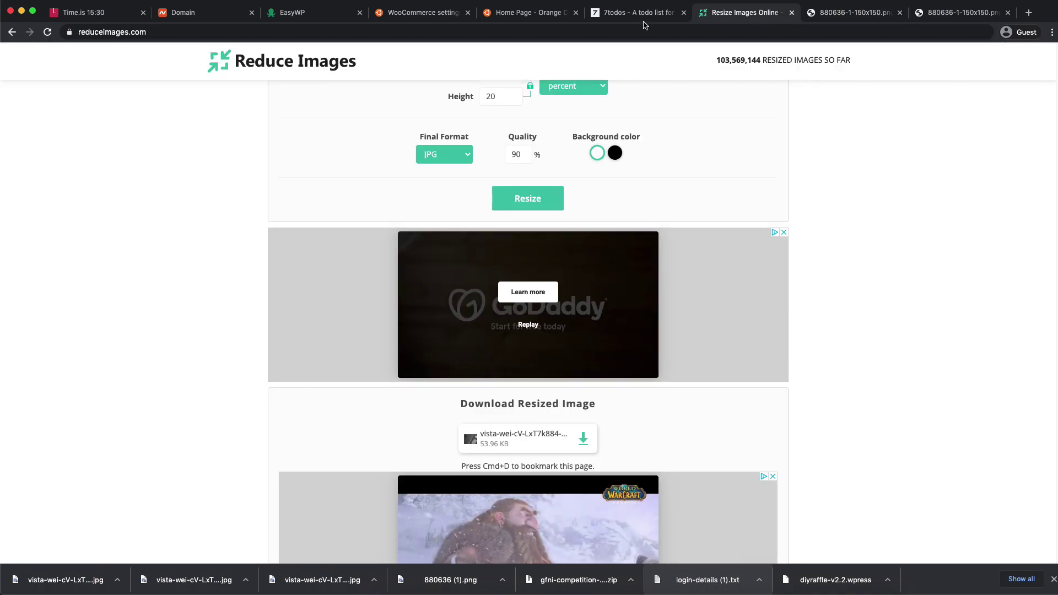
left_click(526, 14)
left_click(420, 15)
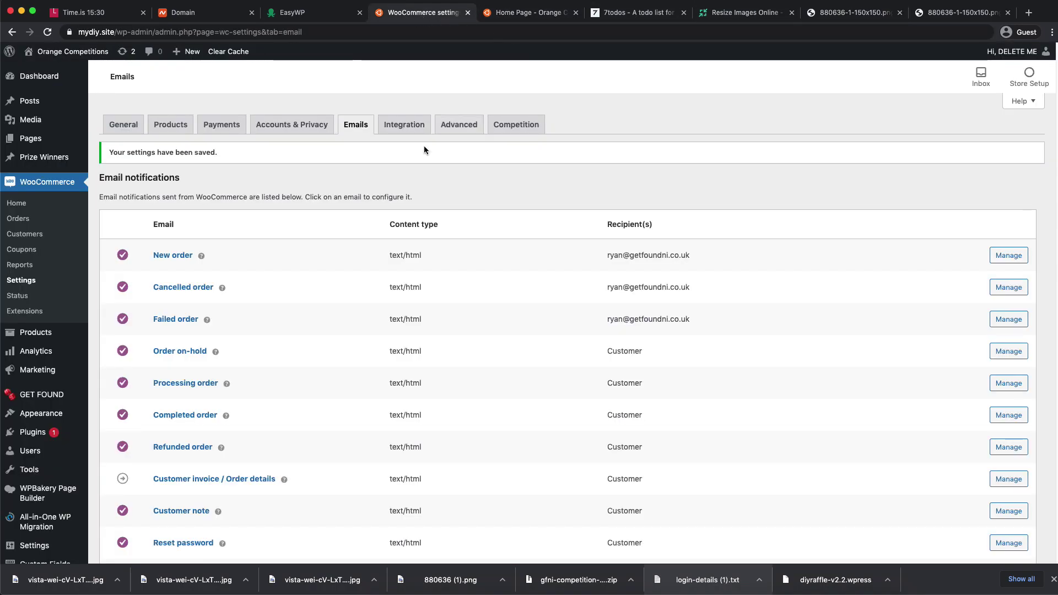
scroll(332, 176, "down", 15)
left_click(278, 306)
left_click(615, 299)
left_click(387, 304)
key("ctrl+v")
left_click(558, 301)
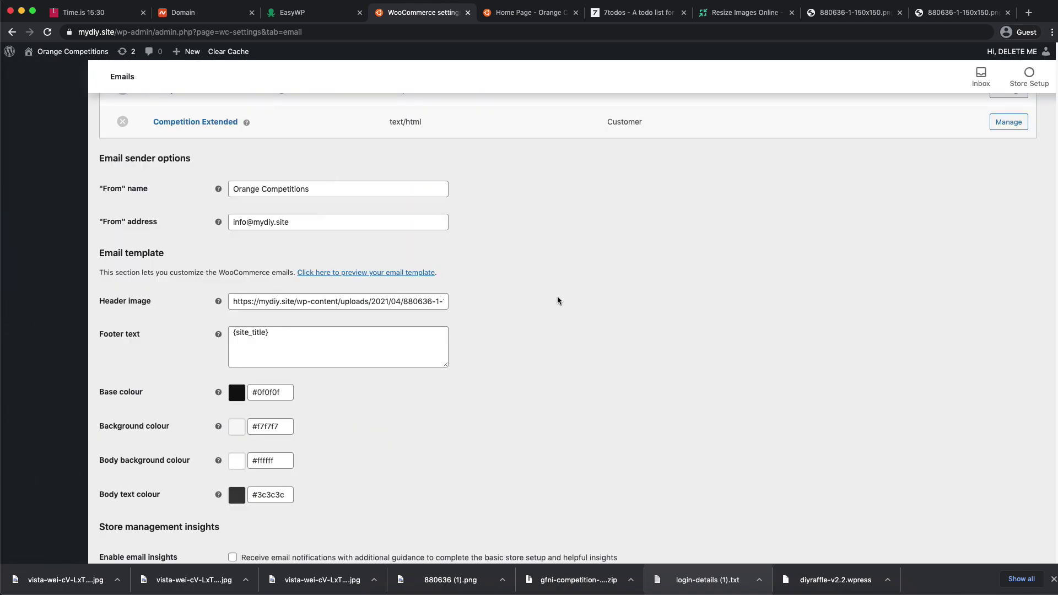
scroll(590, 314, "down", 3)
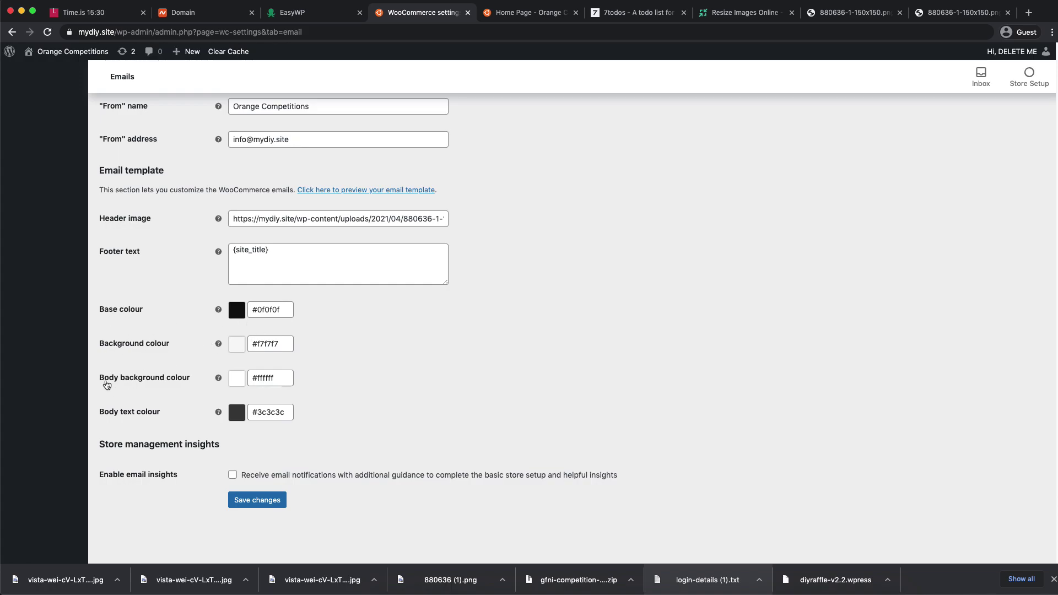
left_click(258, 502)
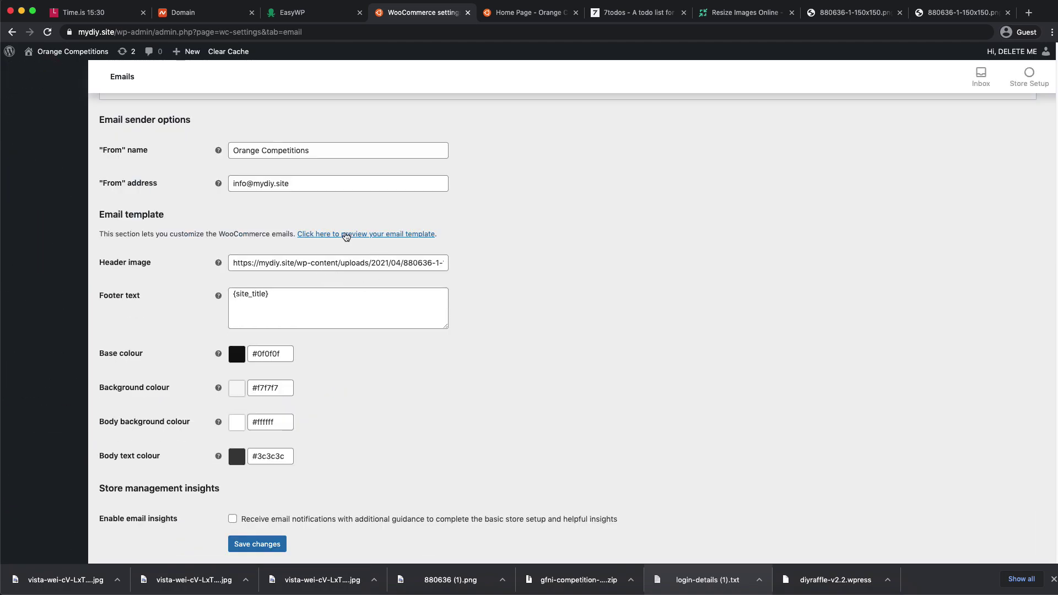
- Preview the WooCommerce email template in a new tab
right_click(351, 238)
left_click(351, 237)
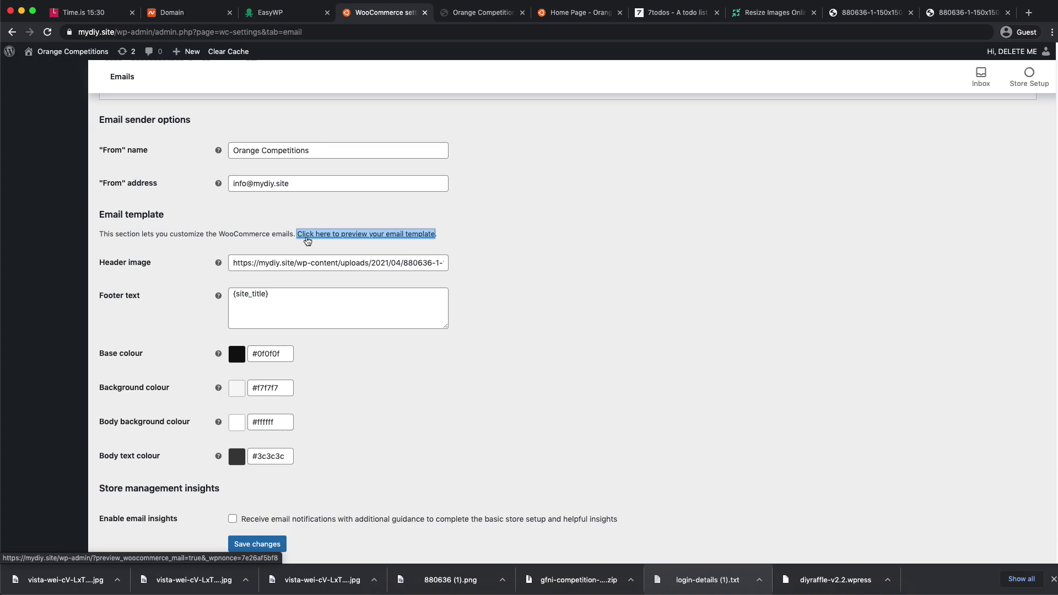
left_click(462, 13)
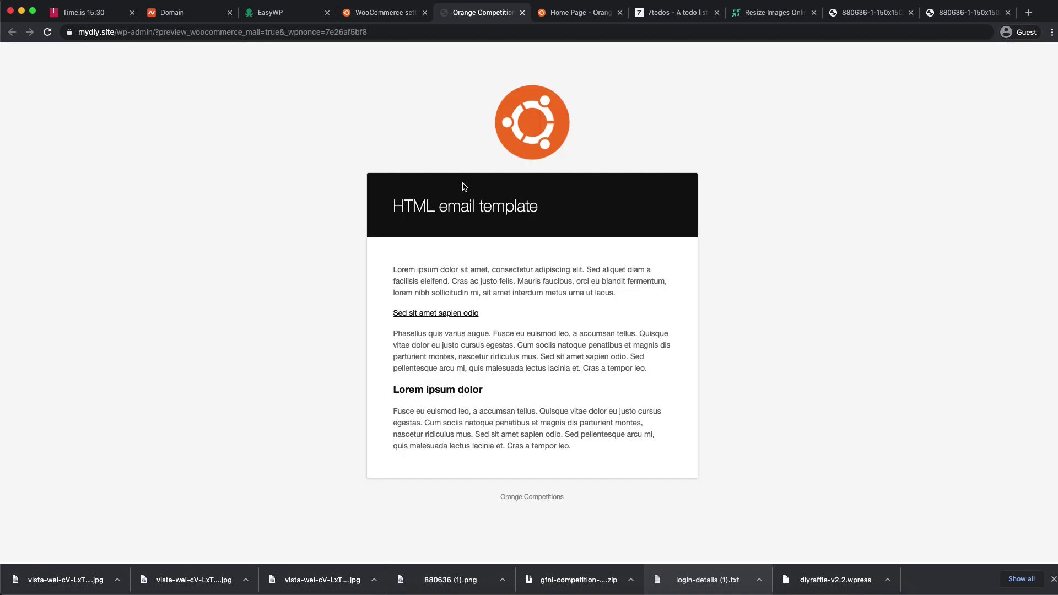
left_click(387, 14)
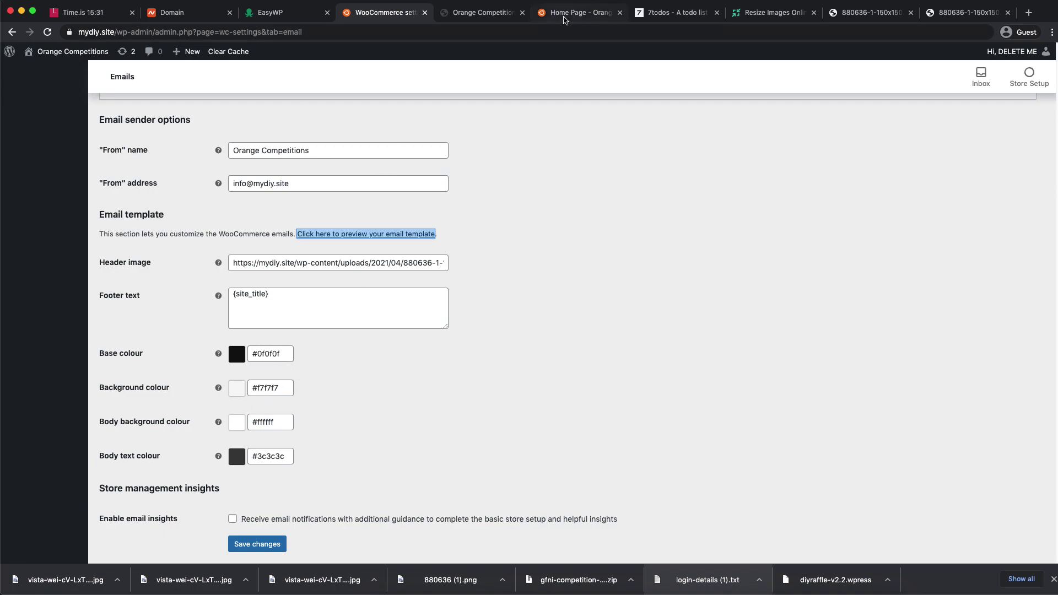
- Set the email background colour to the theme's dark #2e2925
left_click(557, 12)
mouse_move(66, 51)
left_click(69, 84)
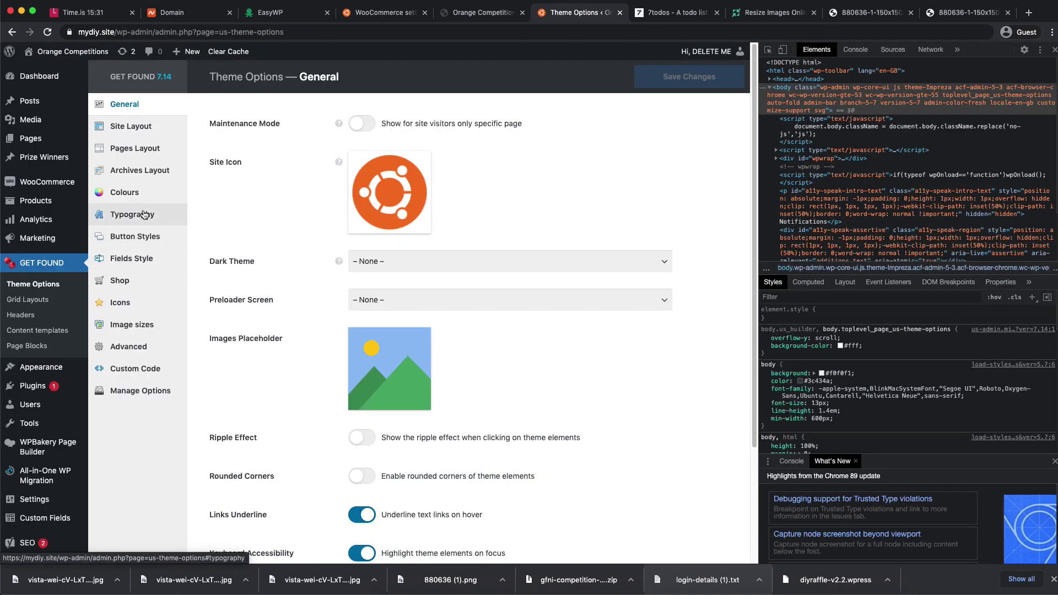
left_click(132, 193)
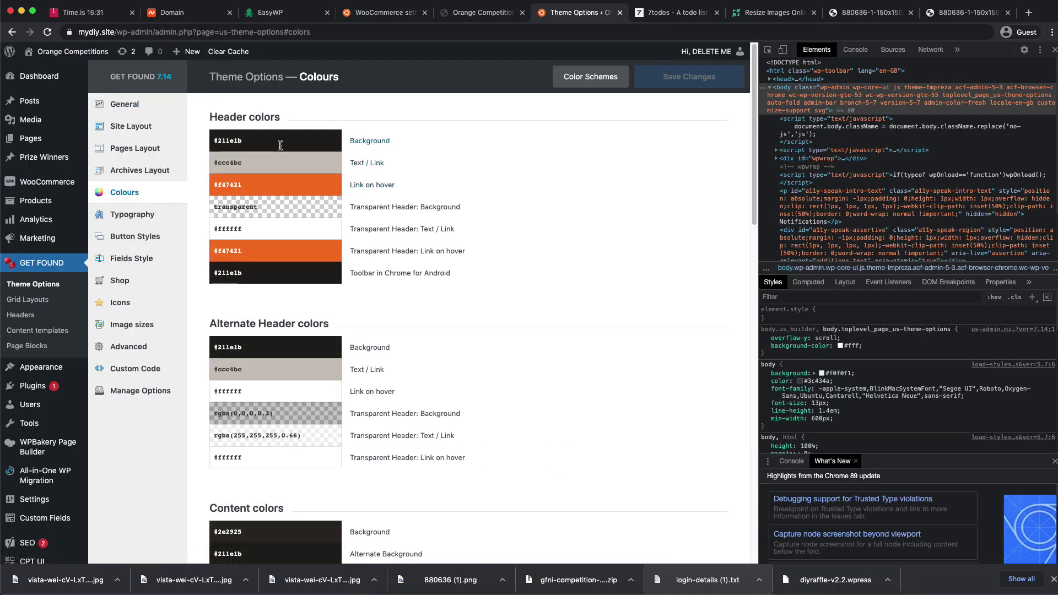
scroll(348, 337, "down", 2)
left_click(288, 327)
left_click(566, 329)
left_click(480, 13)
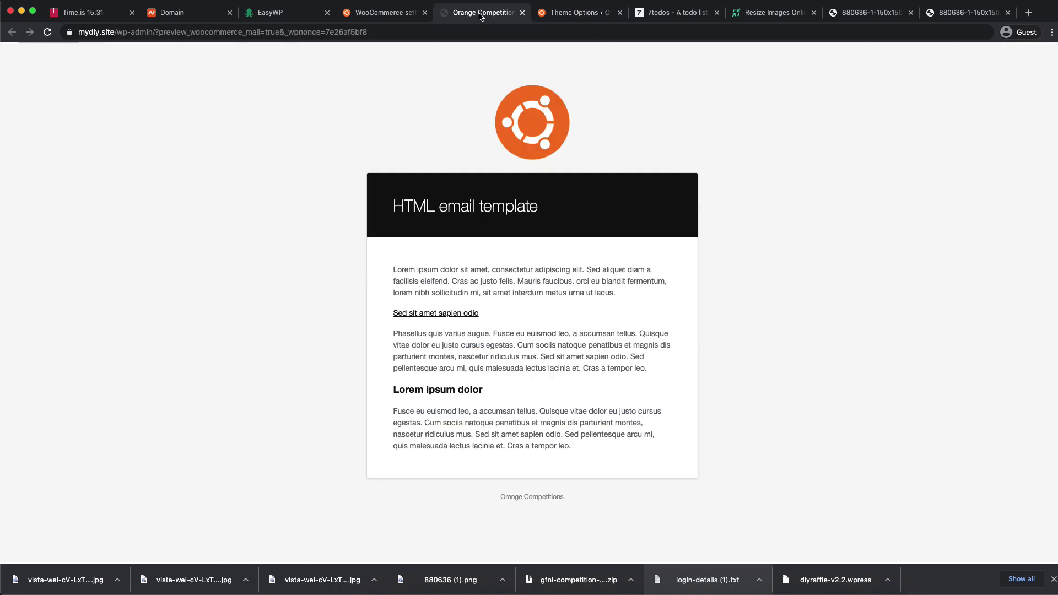
left_click(387, 14)
triple_click(281, 389)
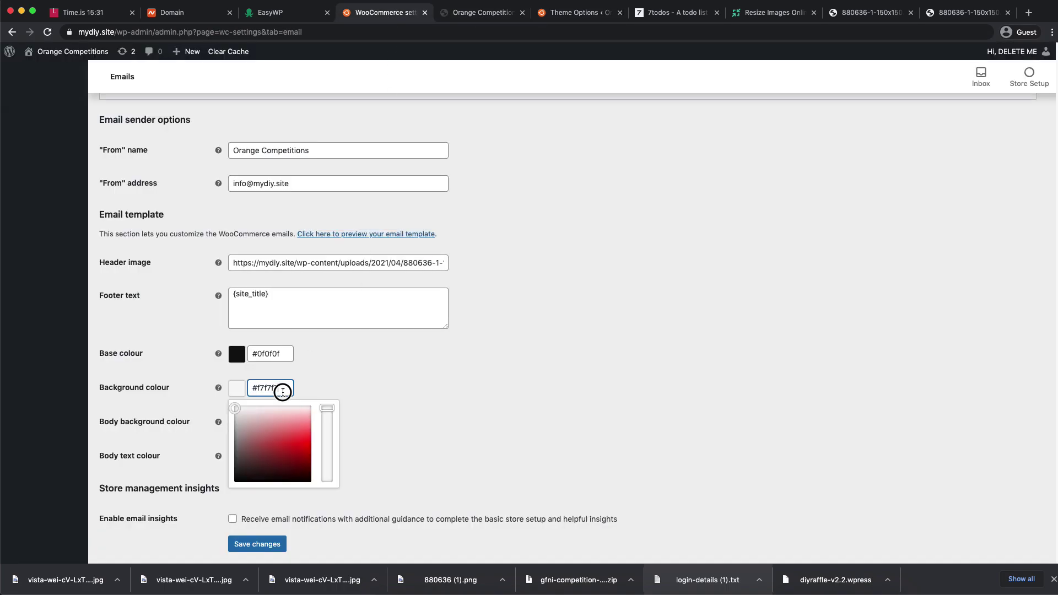
type("#2e2925")
left_click(437, 415)
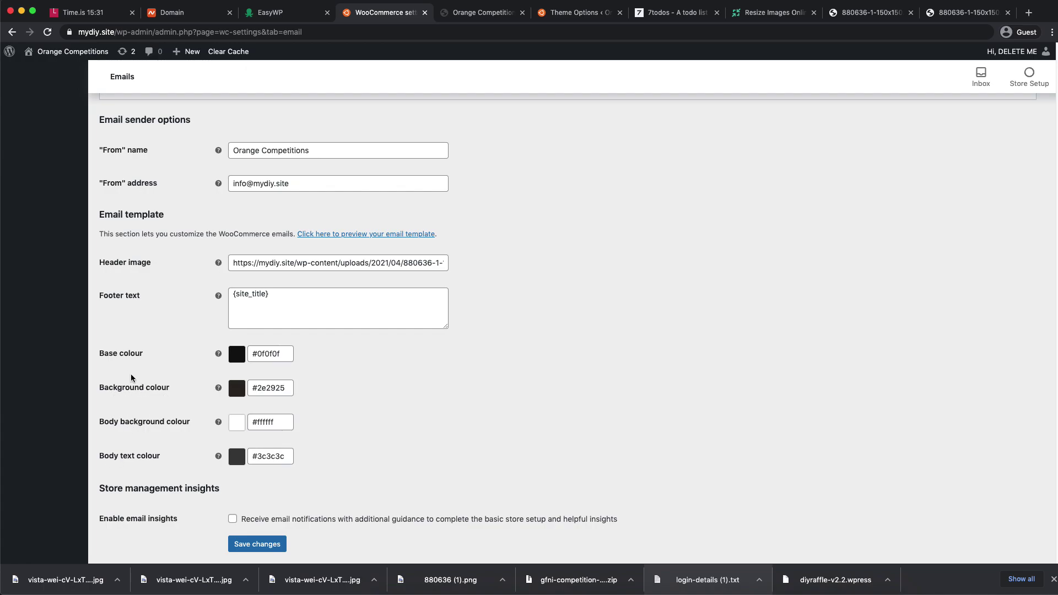
- Set the email base colour to the theme's orange #f47421 and save
left_click(589, 16)
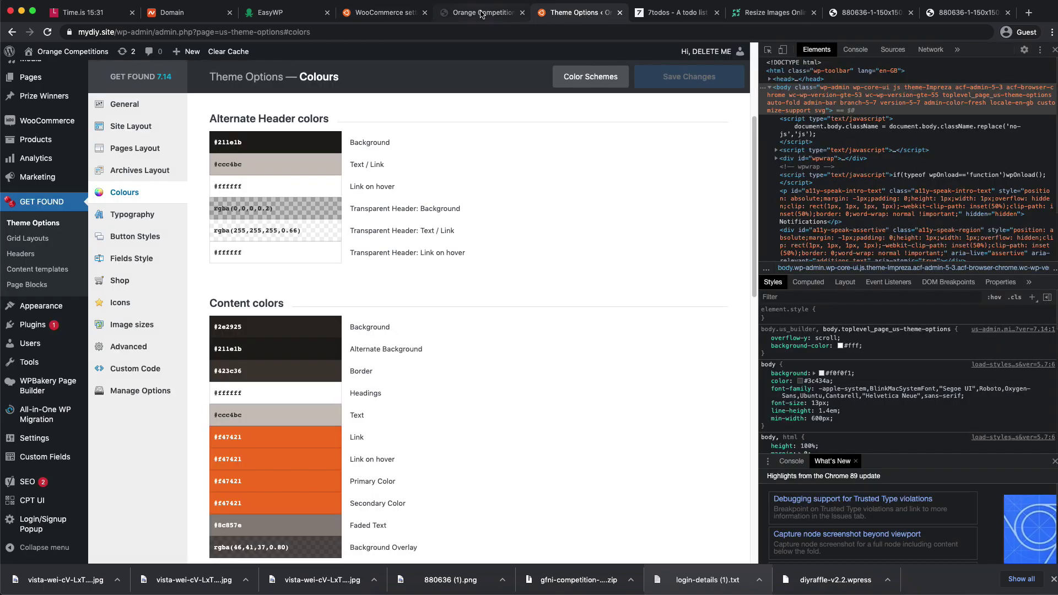
triple_click(269, 436)
key("ctrl+c")
left_click(484, 13)
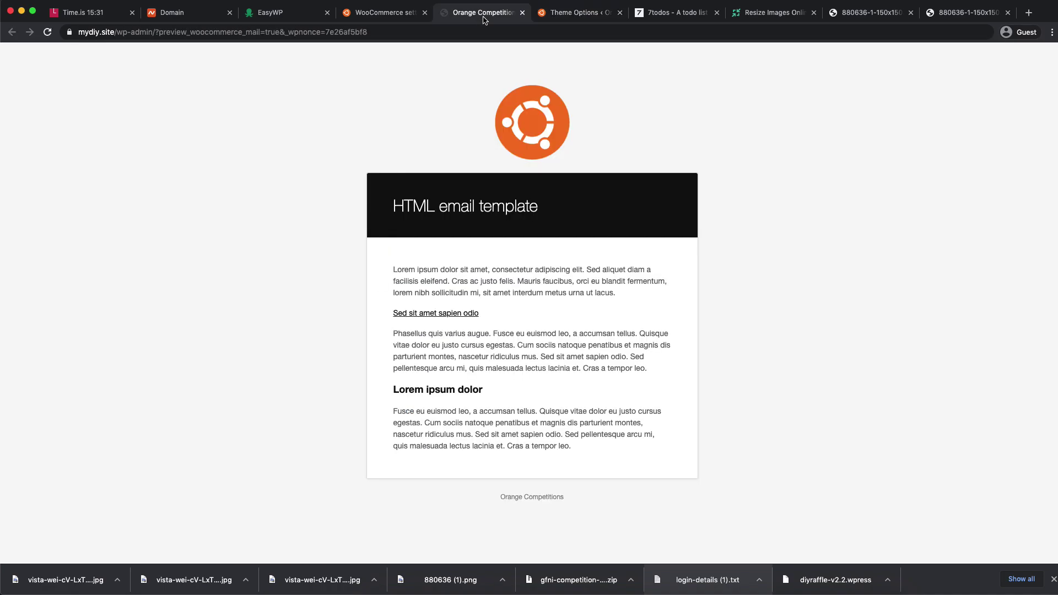
left_click(394, 14)
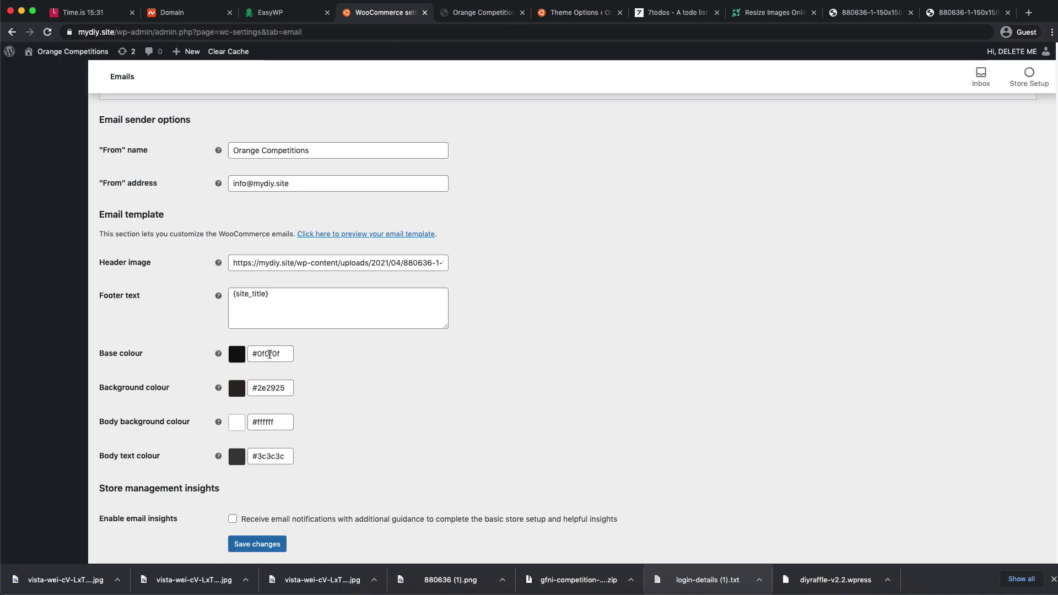
triple_click(270, 354)
key("ctrl+v")
left_click(387, 360)
left_click(257, 544)
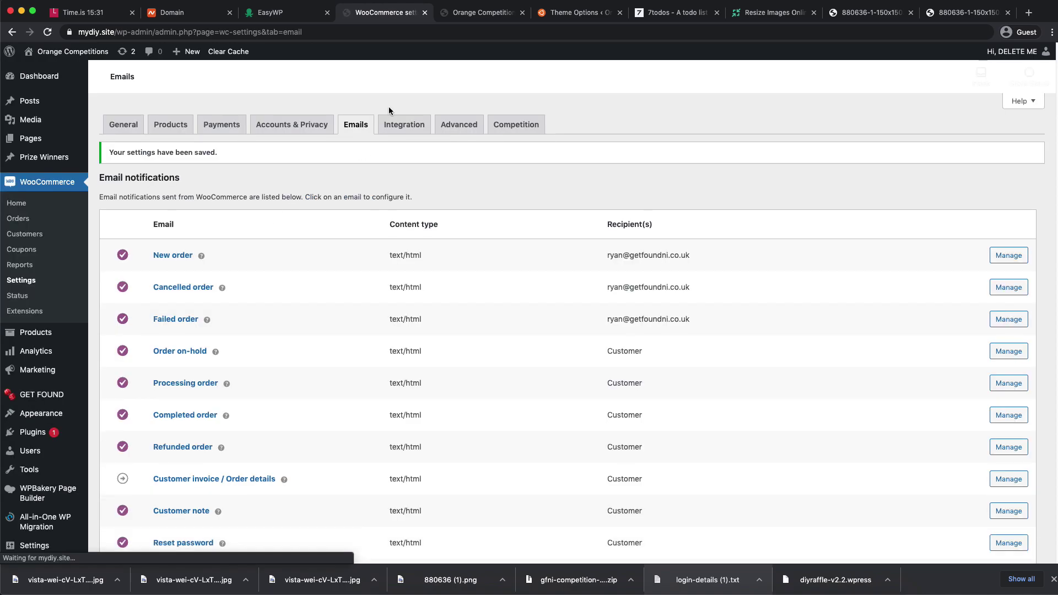
left_click(479, 13)
left_click(49, 32)
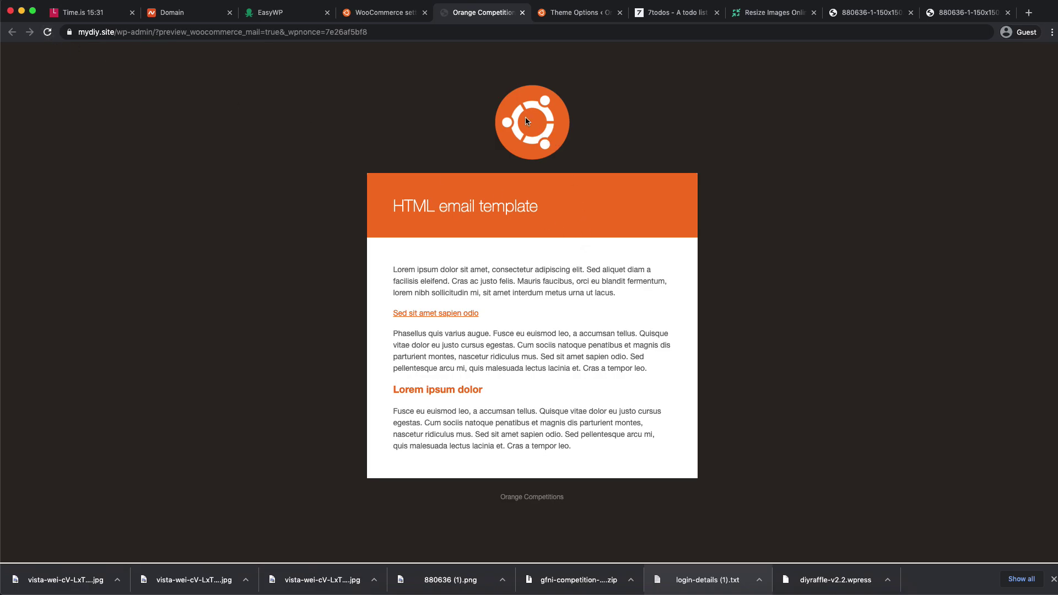
left_click_drag(399, 207, 611, 214)
left_click(442, 271)
left_click(385, 13)
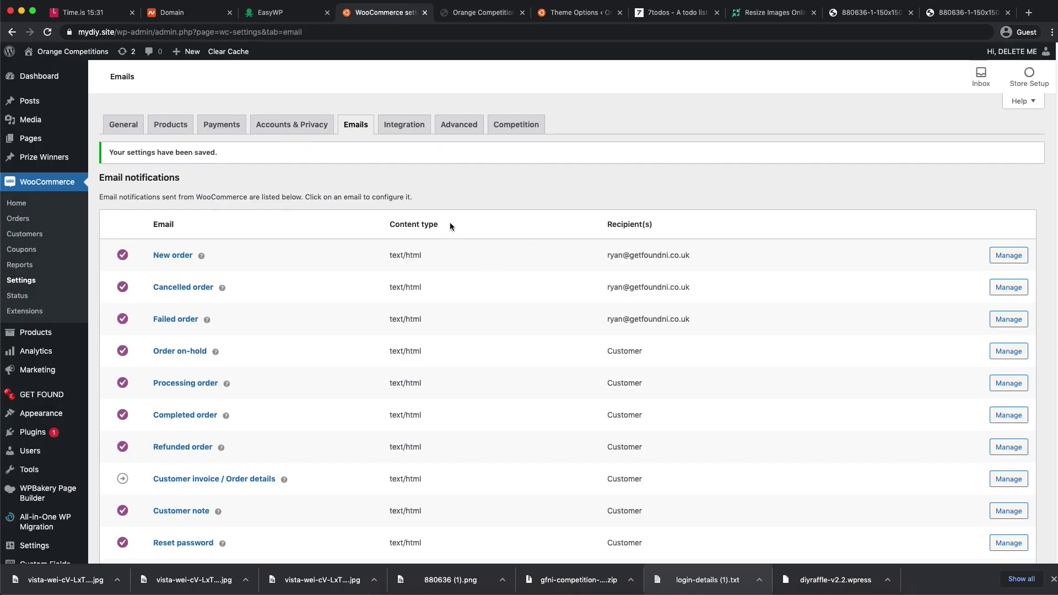
scroll(471, 223, "down", 15)
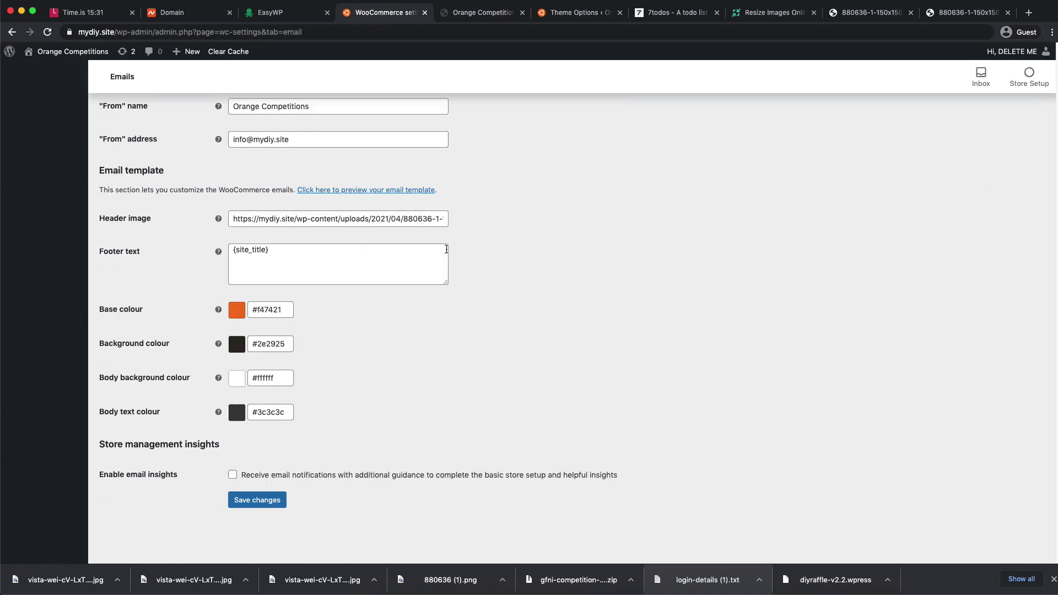
scroll(347, 432, "up", 5)
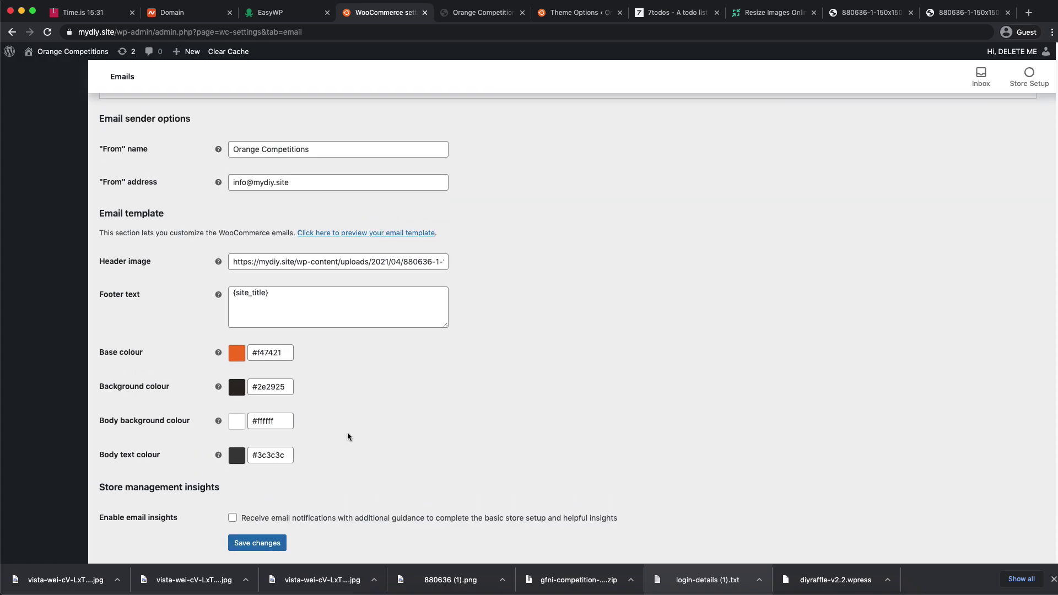
scroll(347, 432, "up", 10)
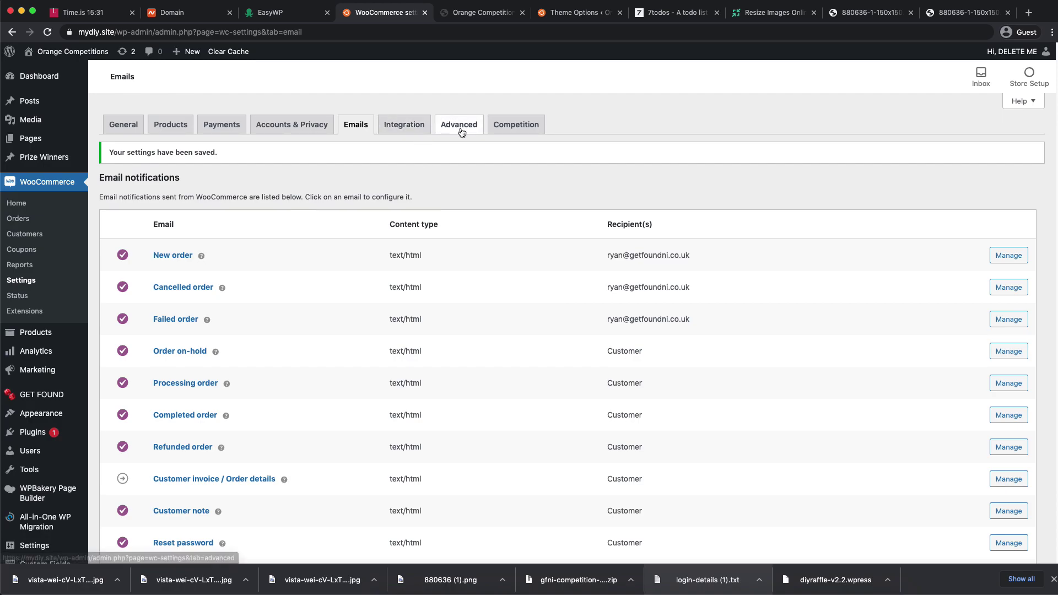
scroll(381, 183, "down", 3)
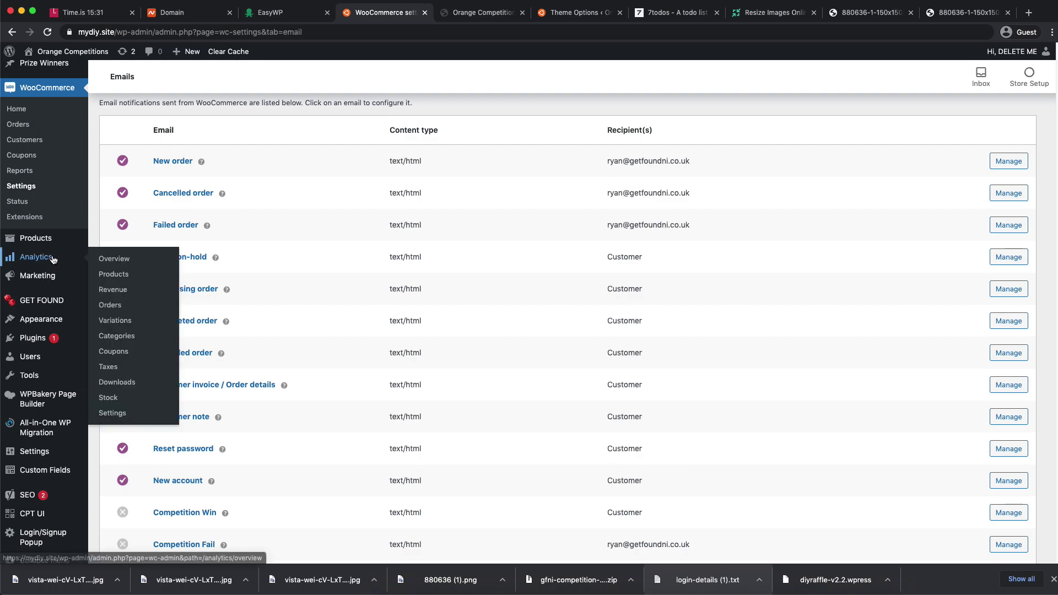
scroll(134, 221, "up", 3)
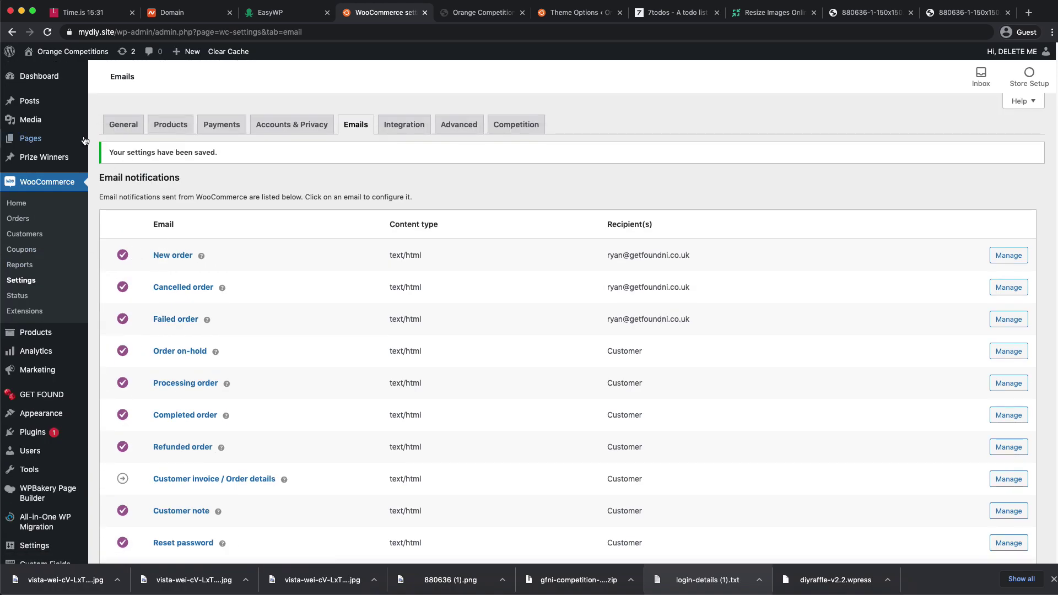
- Tick Emails - Orders and SSL Certificate in 7todos, then return to the theme colour options
left_click(680, 12)
left_click(436, 283)
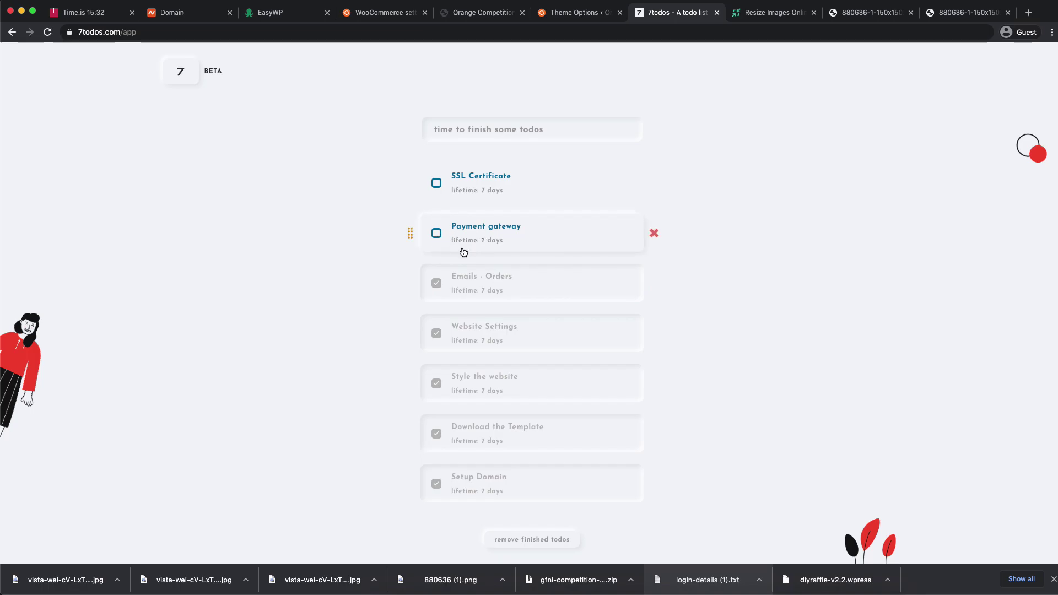
left_click(437, 183)
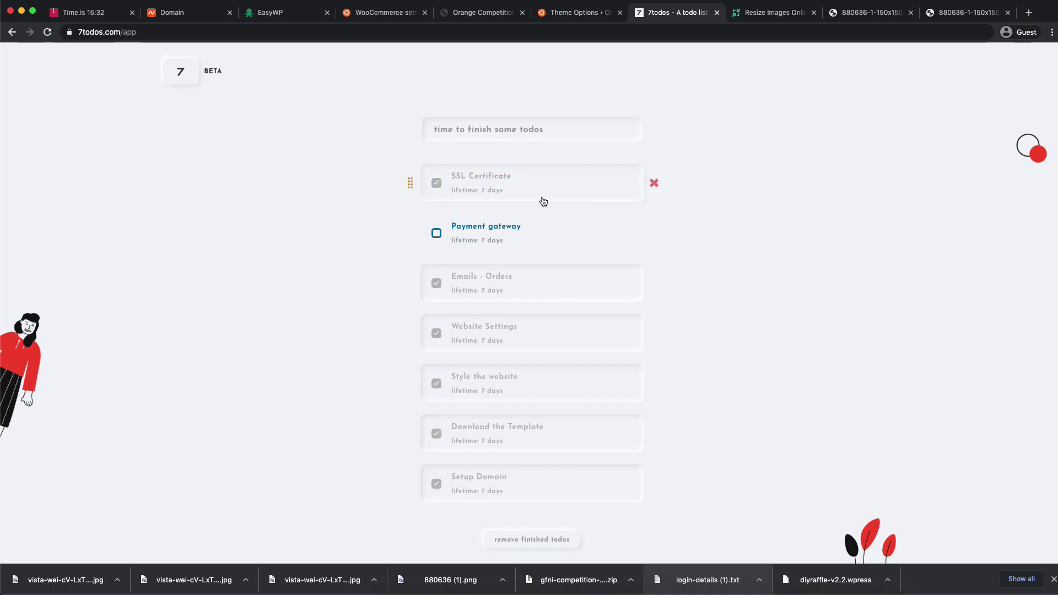
left_click(572, 12)
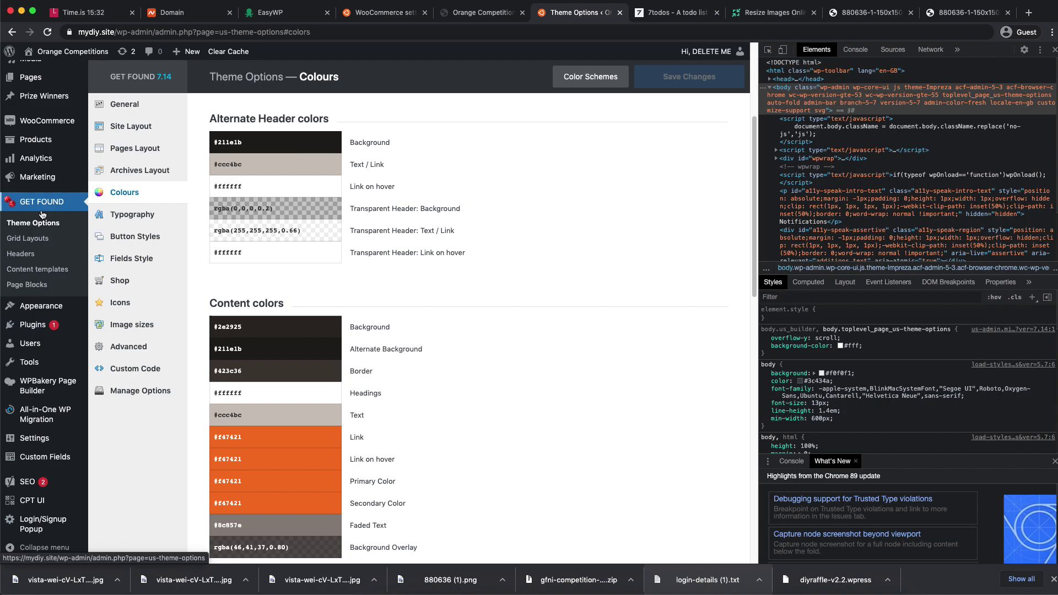
- Update Yoast SEO from 15.9.2 to 16.1.1 on the Installed Plugins page
mouse_move(47, 310)
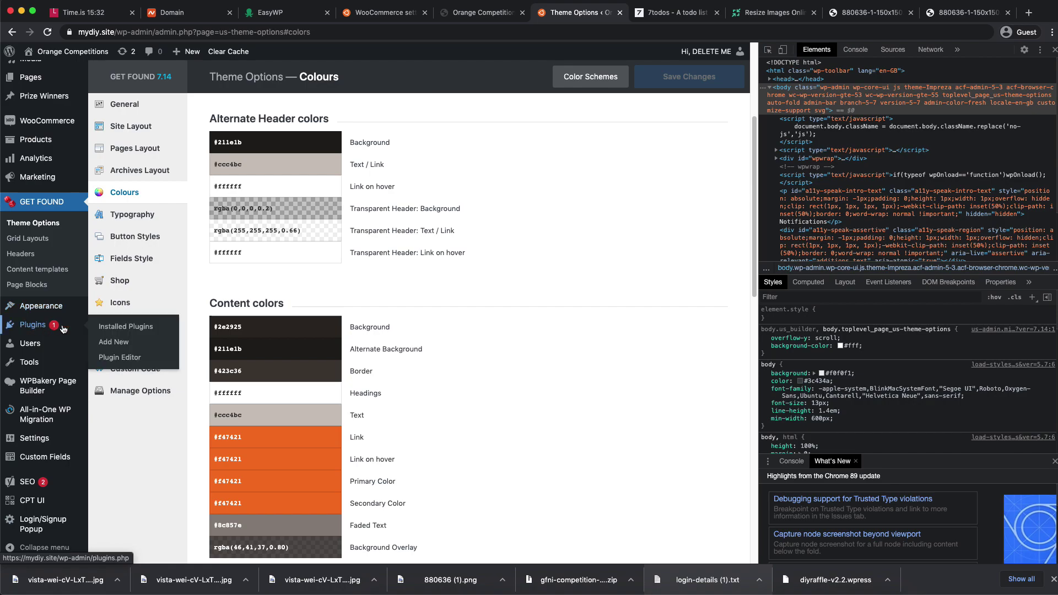
left_click(99, 327)
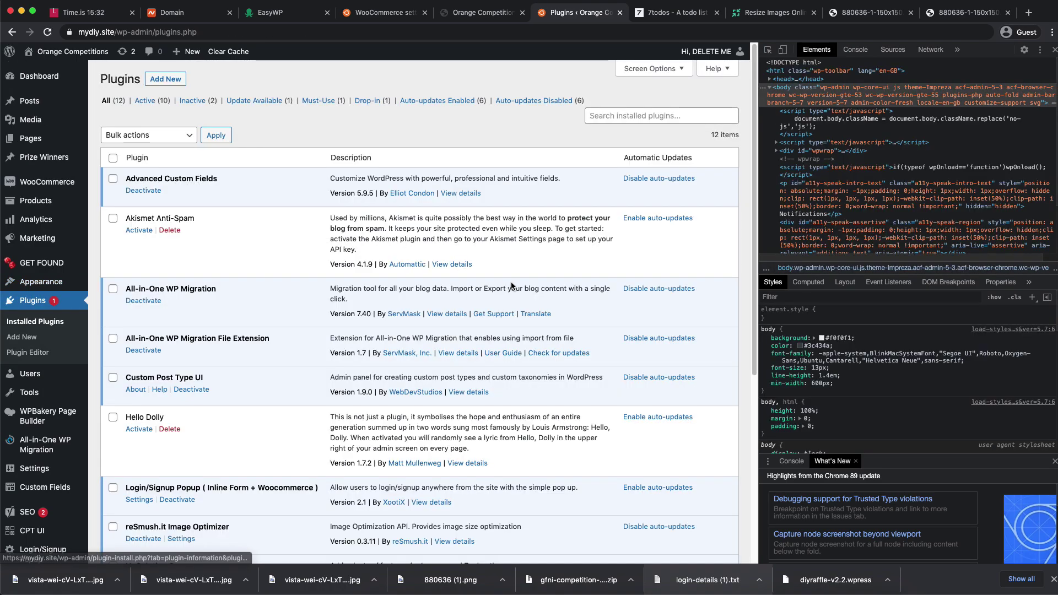
scroll(419, 282, "down", 5)
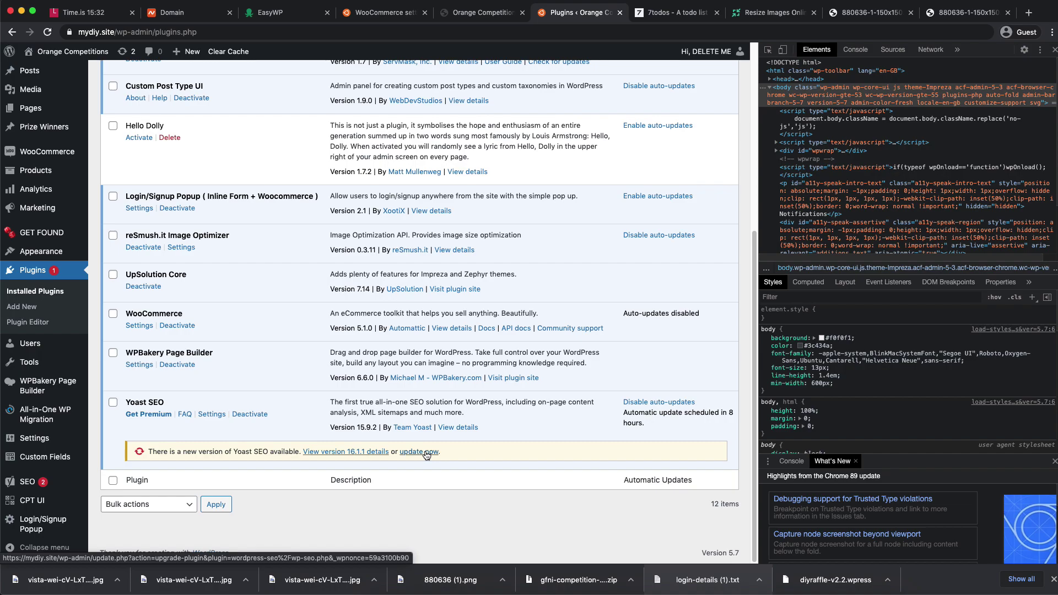
left_click(419, 452)
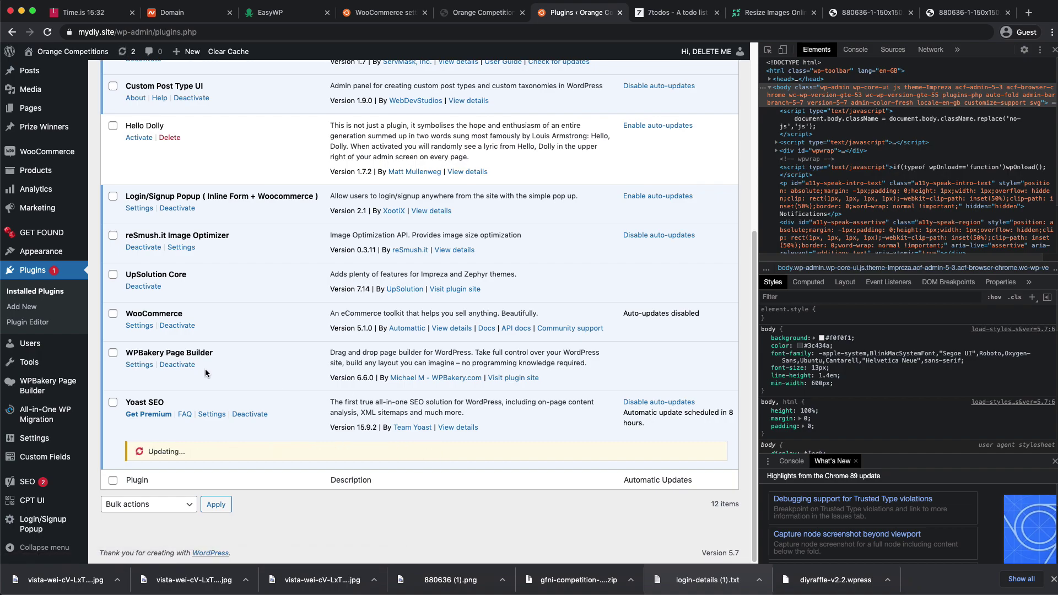
mouse_move(44, 348)
scroll(236, 372, "up", 1)
scroll(236, 371, "up", 3)
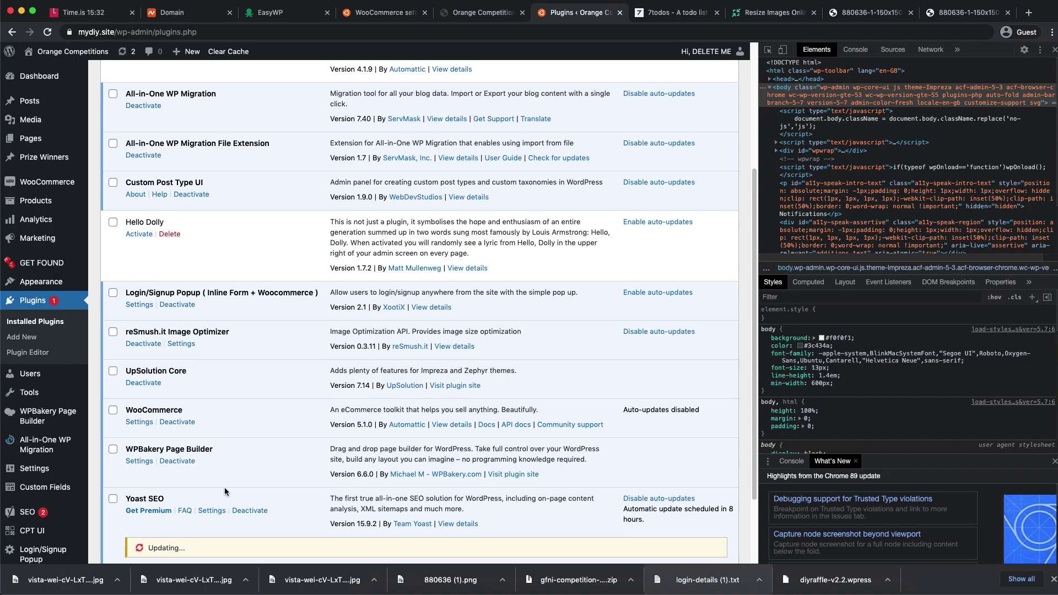
scroll(258, 453, "down", 3)
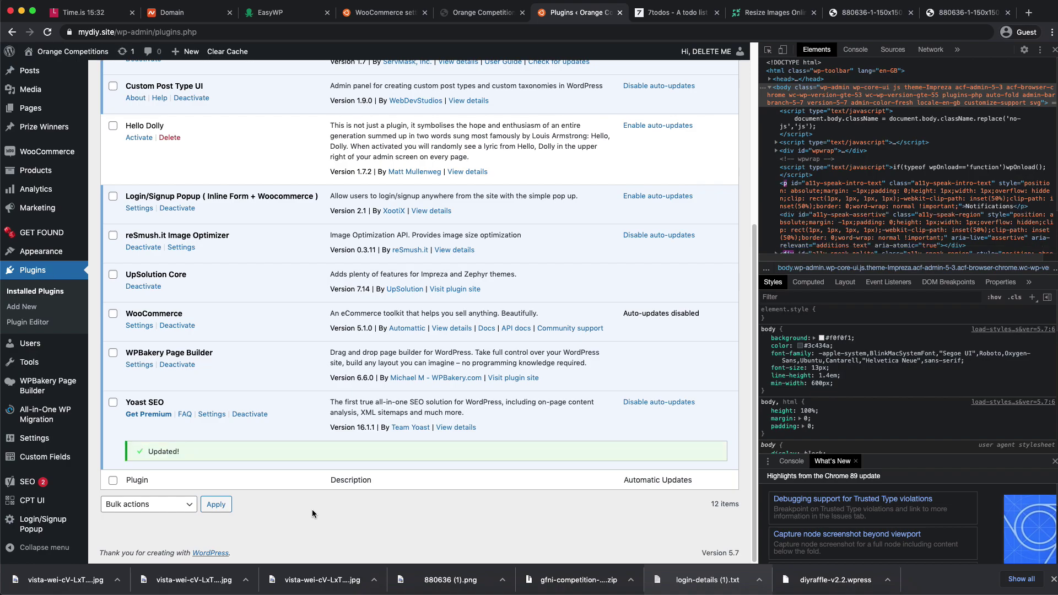
scroll(311, 508, "up", 5)
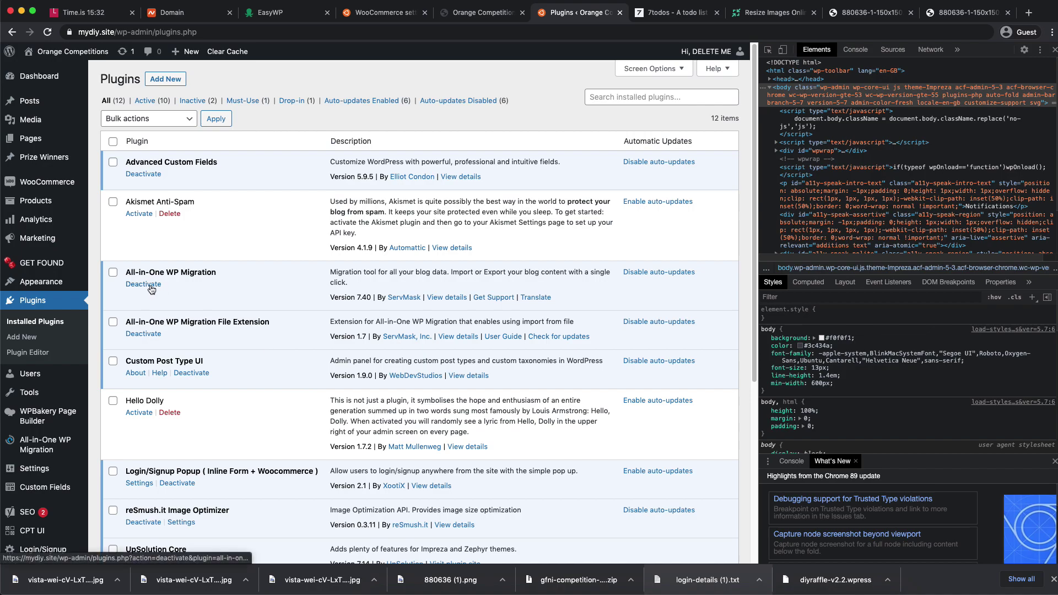
- Bulk-deactivate All-in-One WP Migration and its Migration File Extension plugin
left_click(113, 273)
left_click(113, 322)
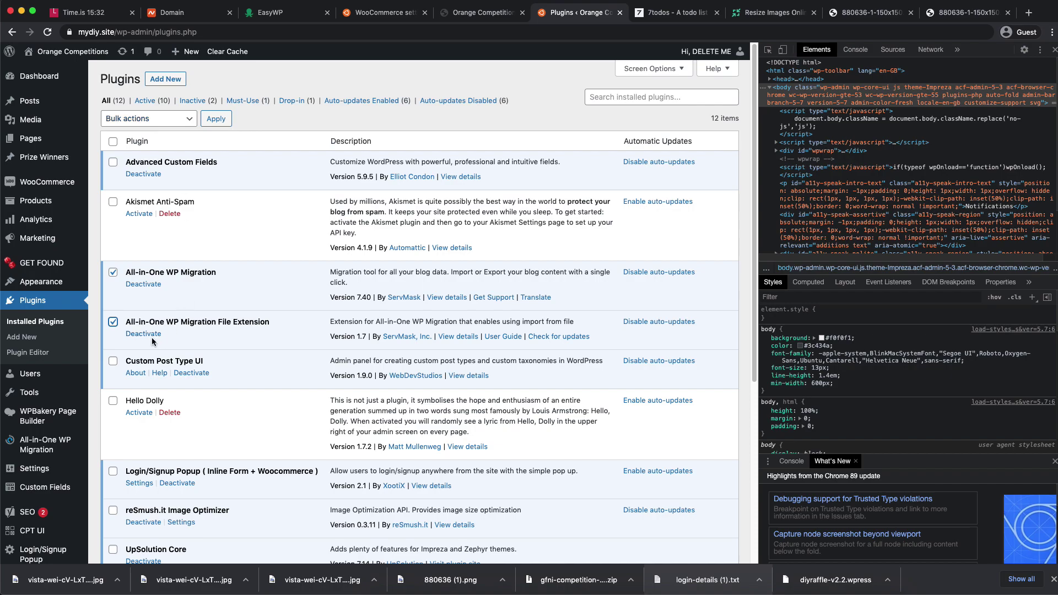
left_click_drag(183, 321, 267, 322)
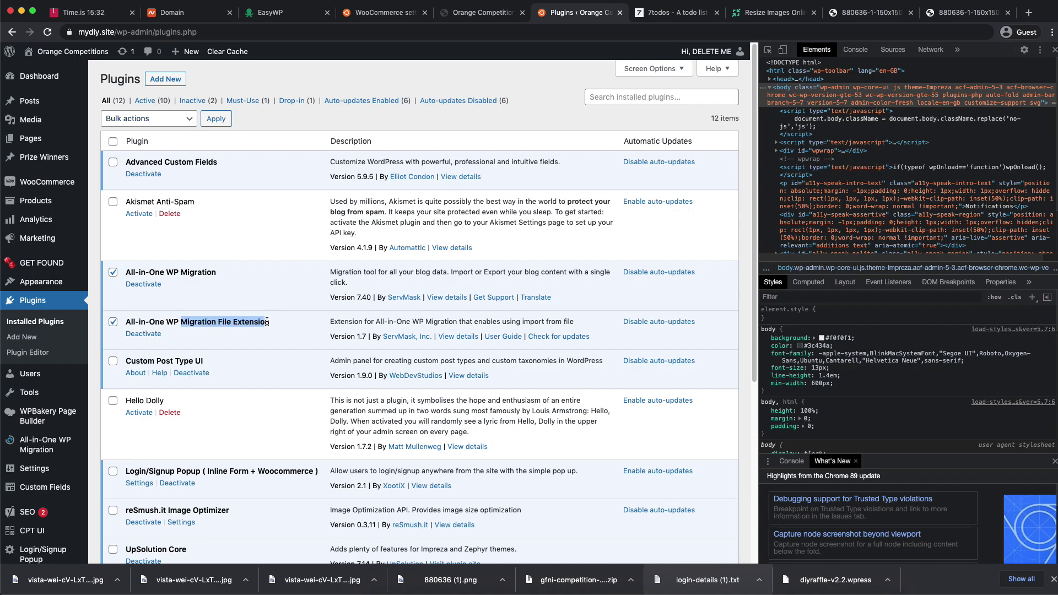
left_click(135, 123)
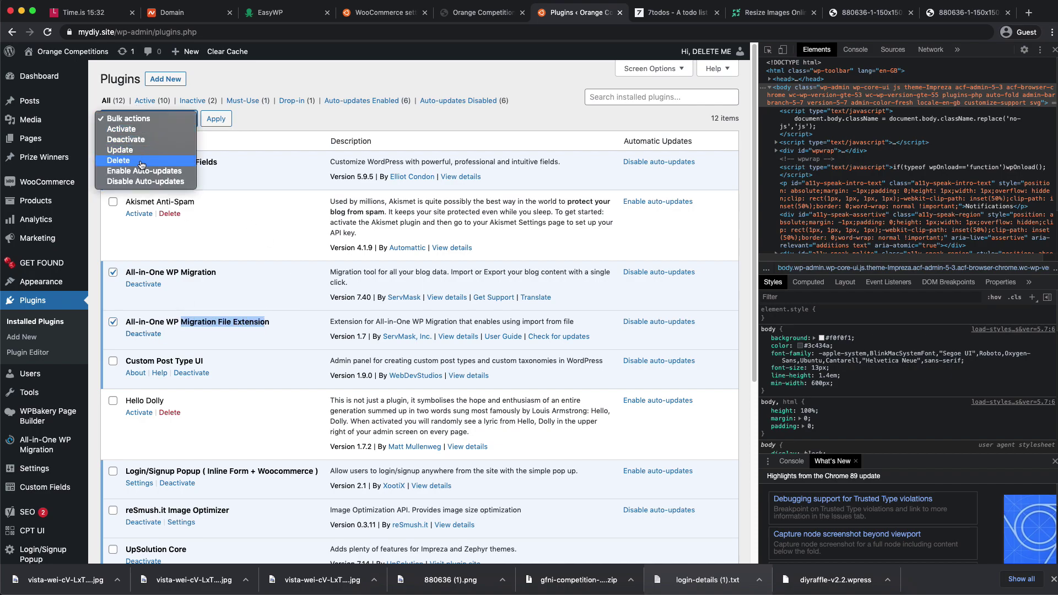
left_click(142, 140)
left_click(217, 120)
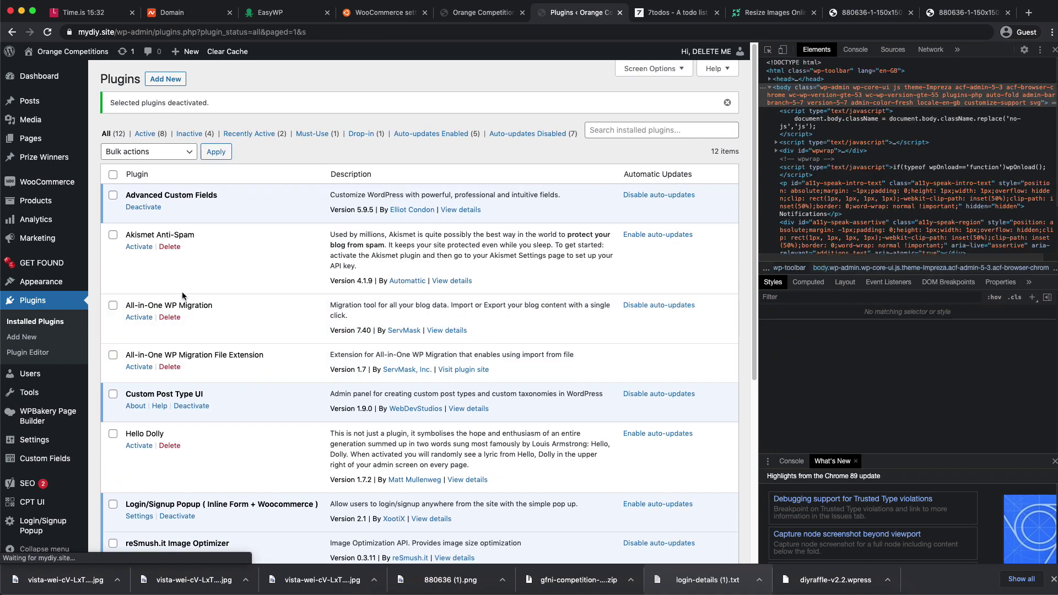
- Bulk-delete Akismet, Hello Dolly and both Migration plugins, then go to Add Plugins
left_click(113, 434)
left_click(113, 355)
left_click(114, 236)
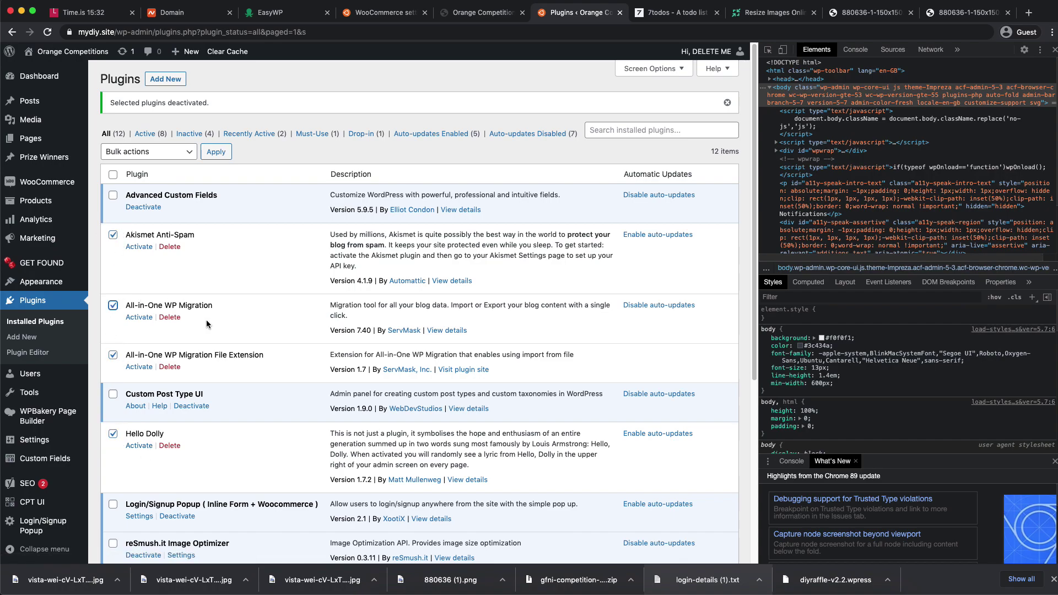
scroll(206, 322, "down", 6)
scroll(206, 322, "up", 5)
left_click(148, 137)
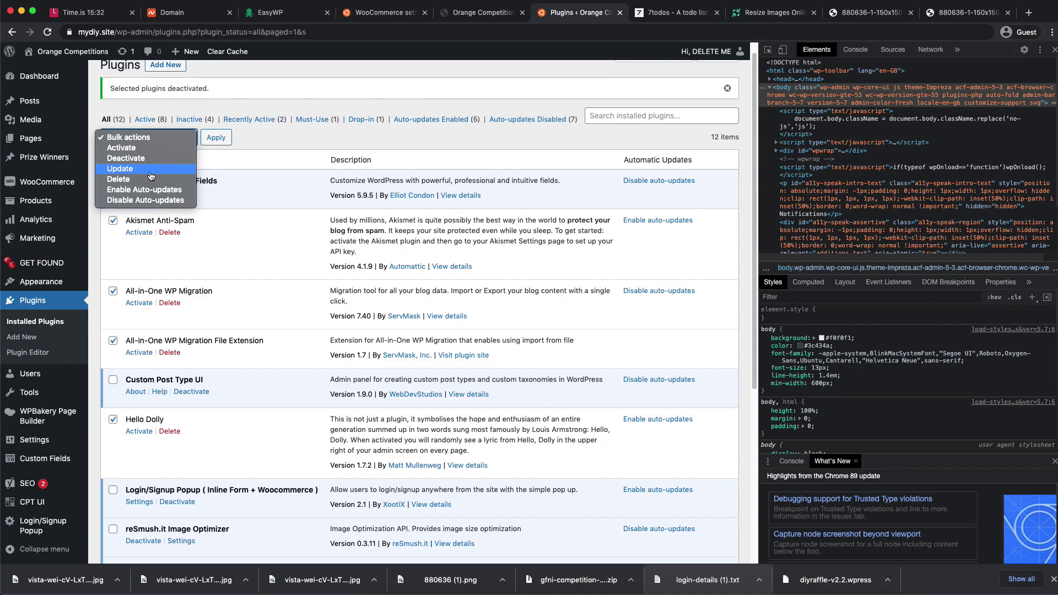
left_click(151, 179)
left_click(213, 138)
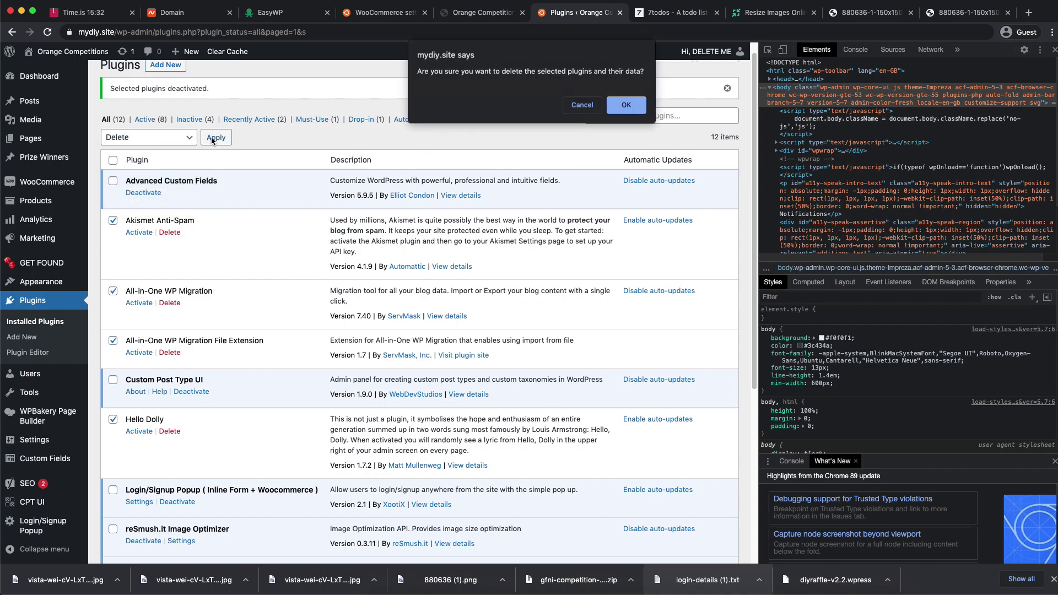
left_click(627, 104)
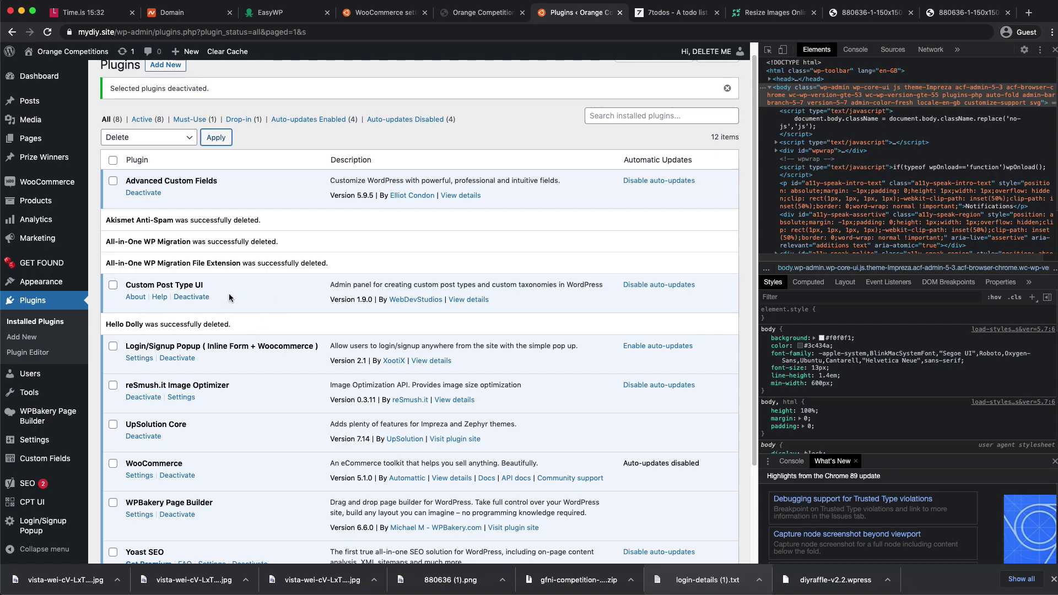
scroll(478, 231, "up", 1)
left_click(177, 81)
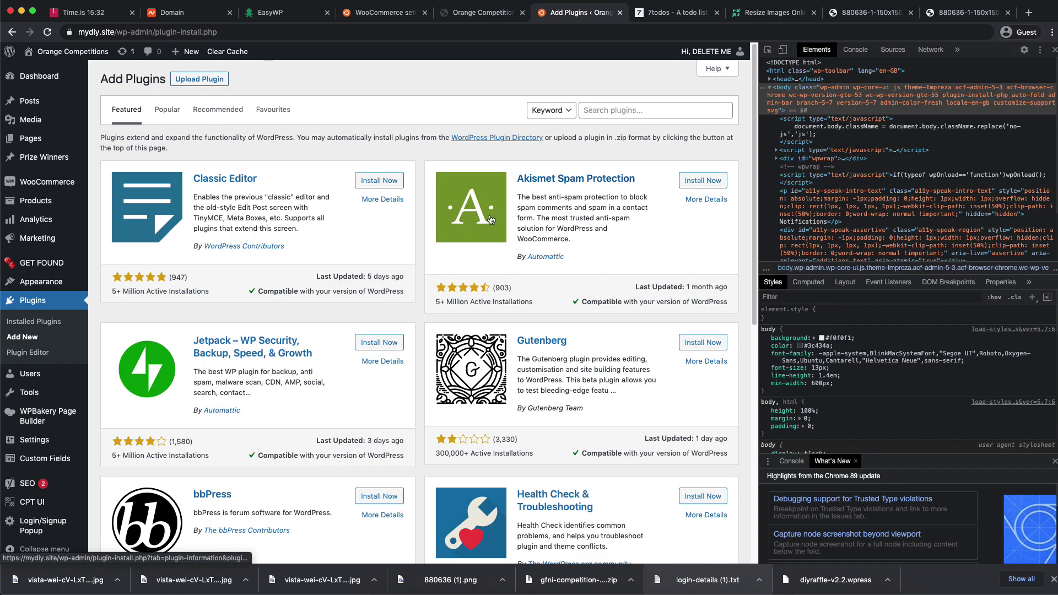
- Search the plugin directory for 'Trust Payments' to list Trust Payments Gateway for WooCommerce
left_click(620, 115)
type("Tru")
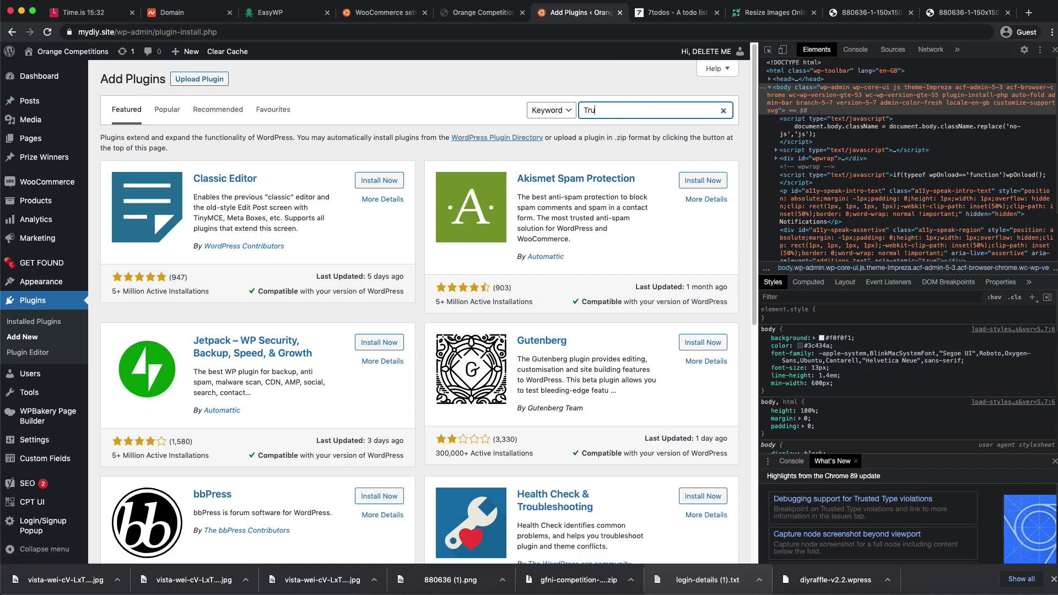
type("st Payments")
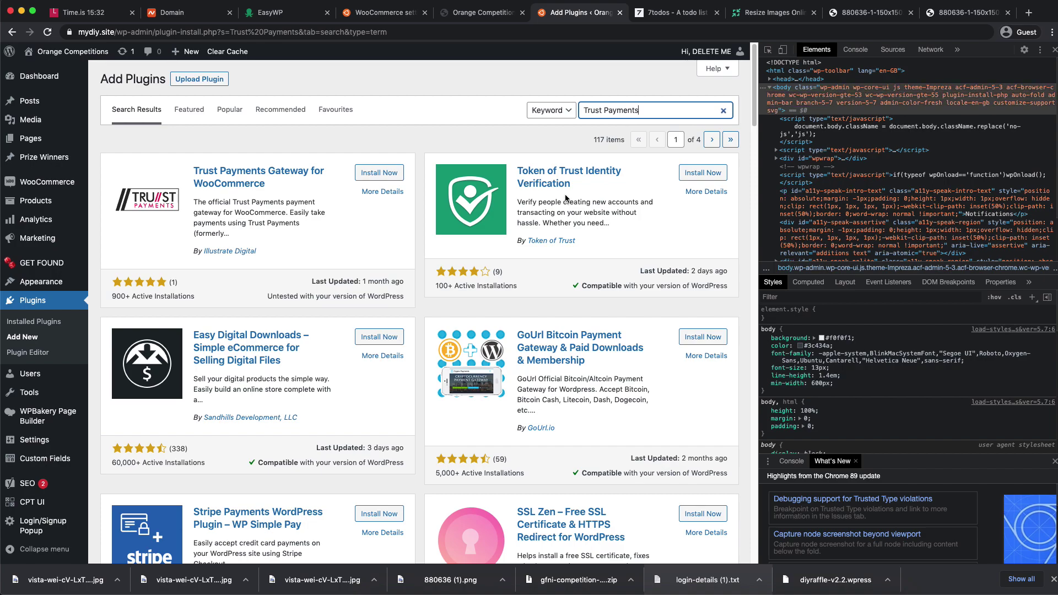
left_click(424, 158)
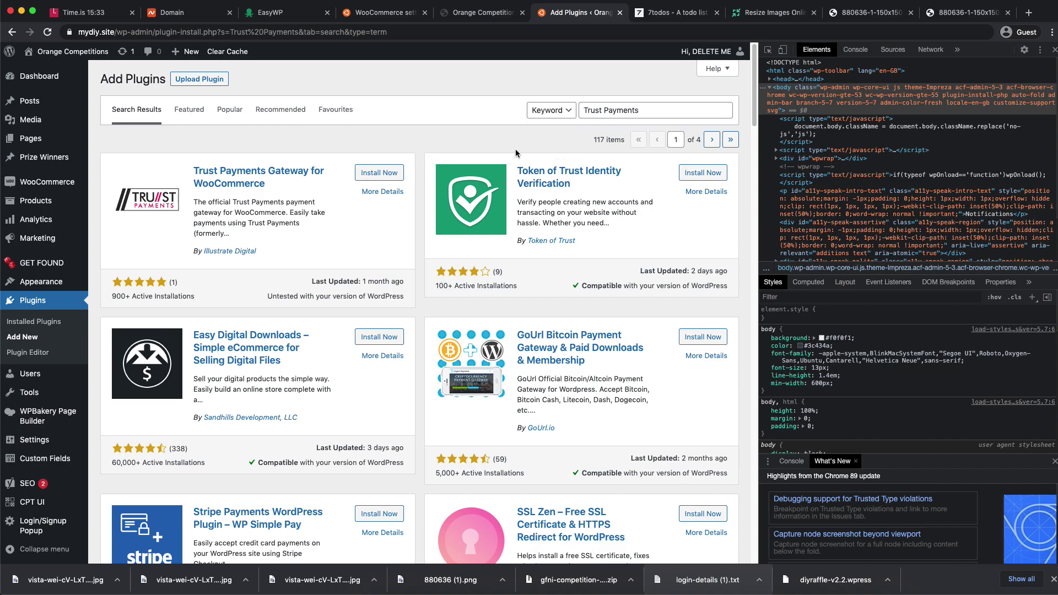
- Load services.getfoundni.co.uk/trust-payments in the Resize Images tab
left_click(767, 13)
left_click(738, 32)
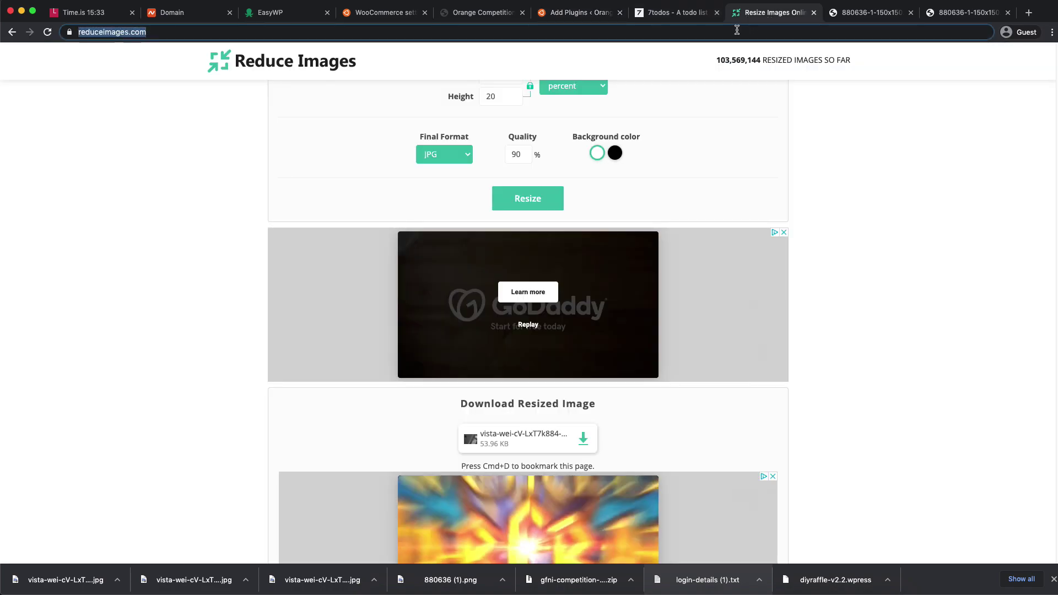
type("ser")
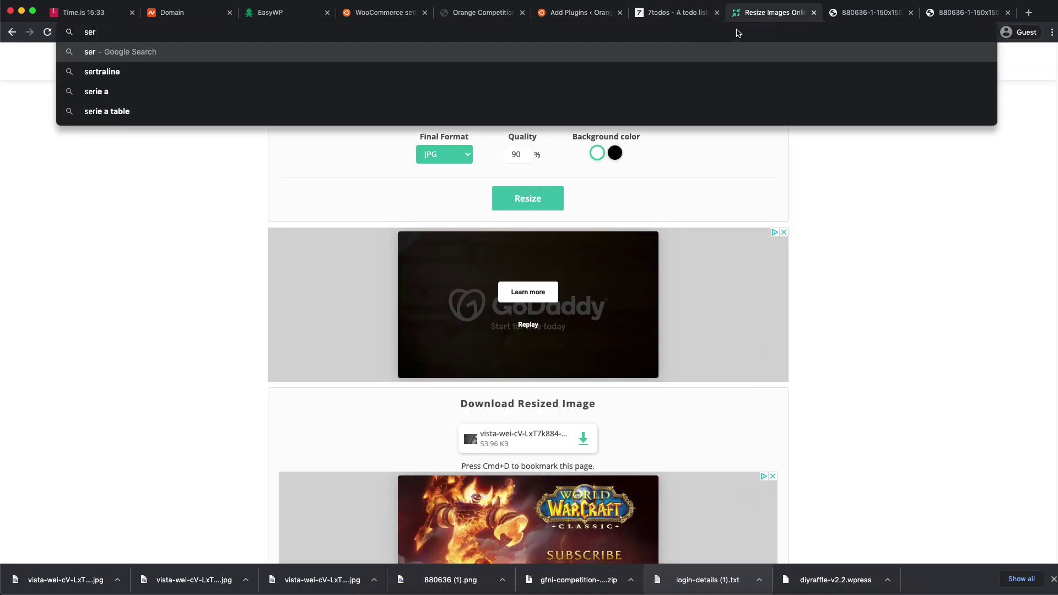
type("vices")
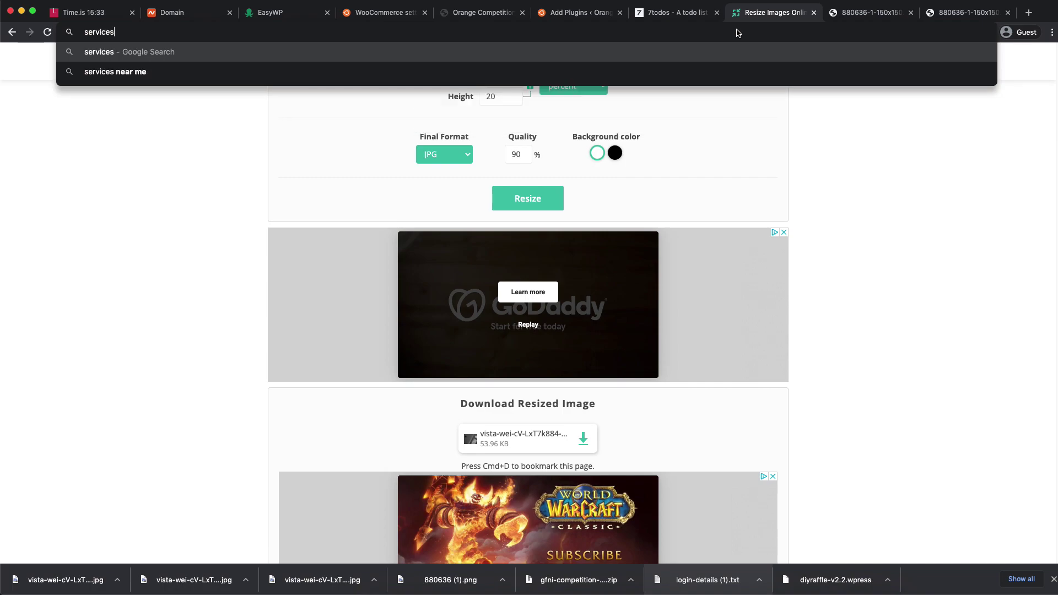
type(".getfoundni.co.")
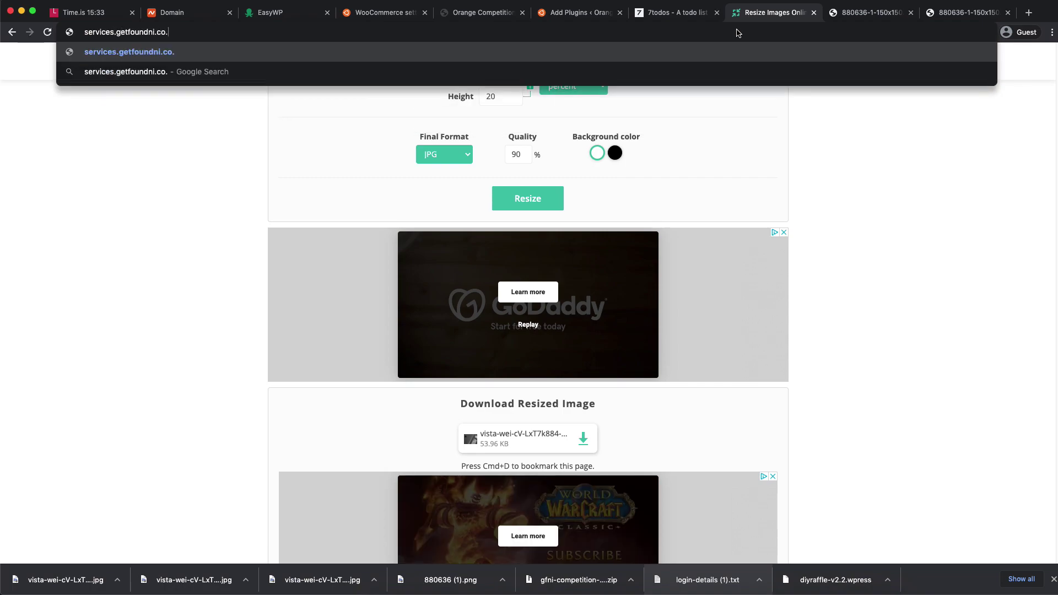
type("uk/trust-payments")
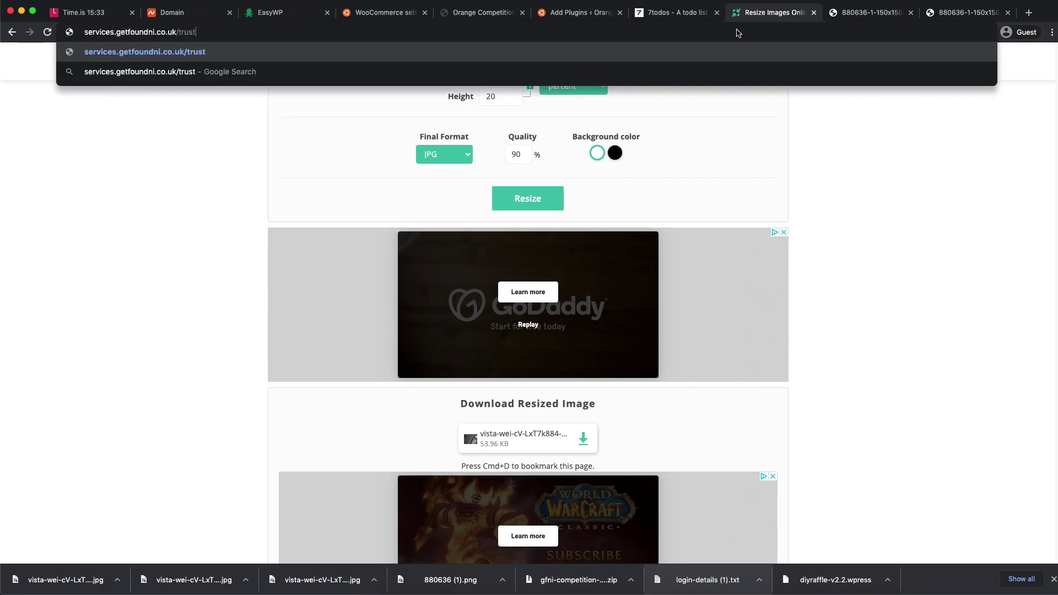
key("Return")
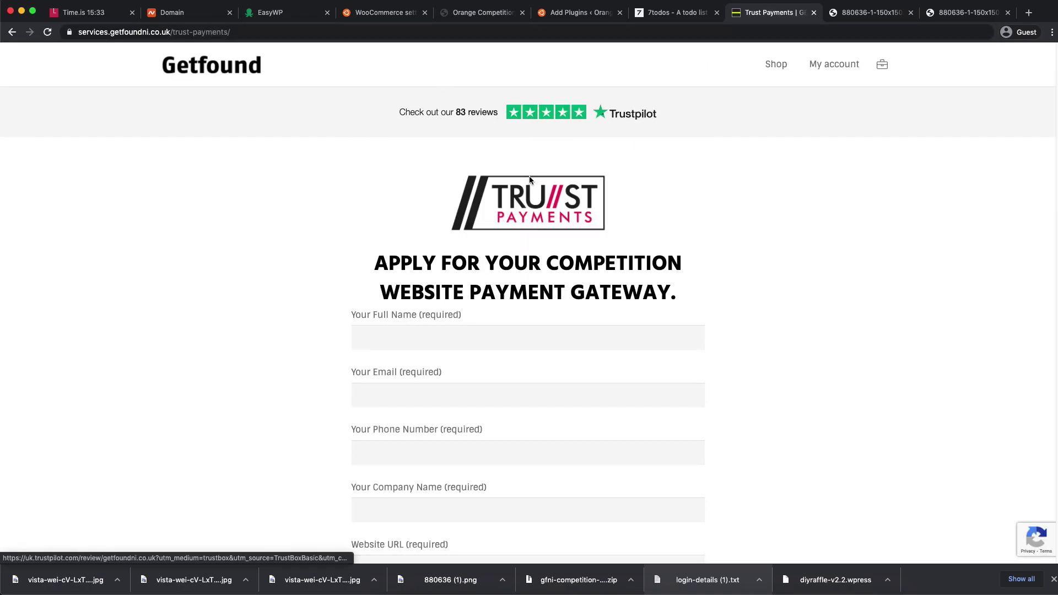
scroll(474, 243, "down", 4)
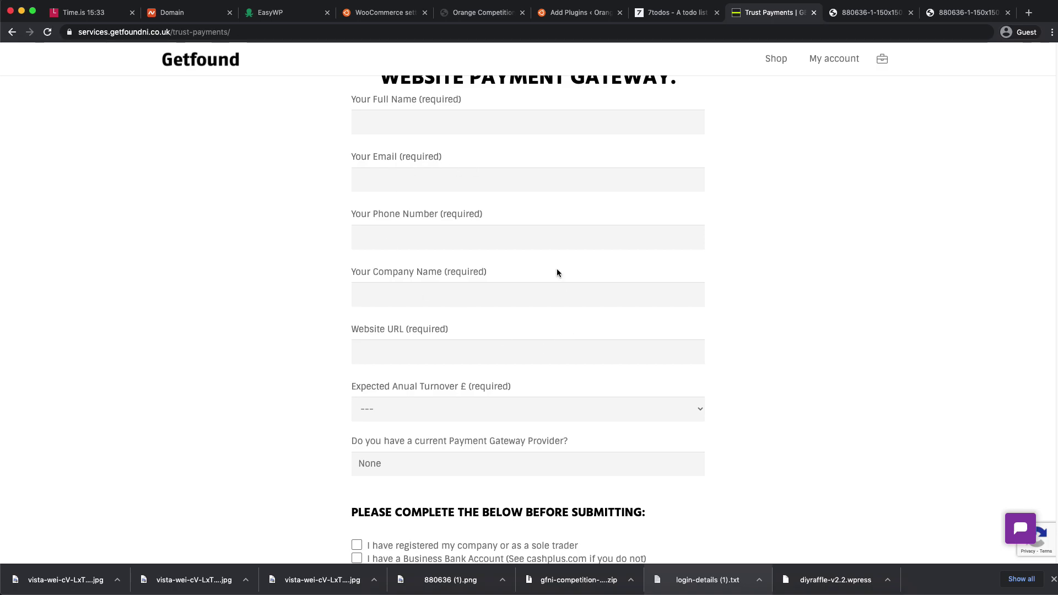
scroll(579, 281, "down", 2)
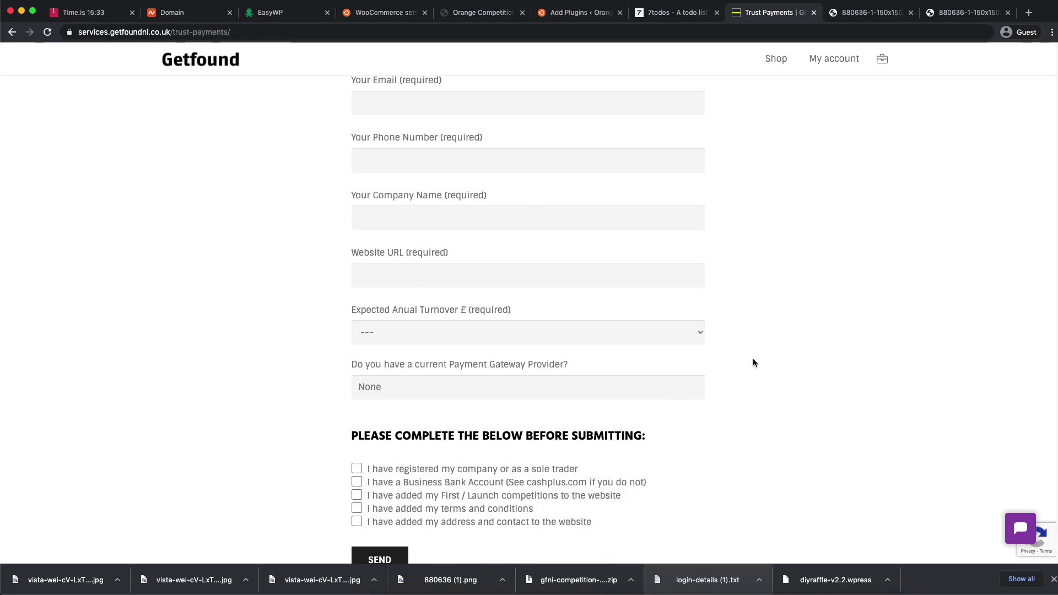
scroll(523, 379, "down", 2)
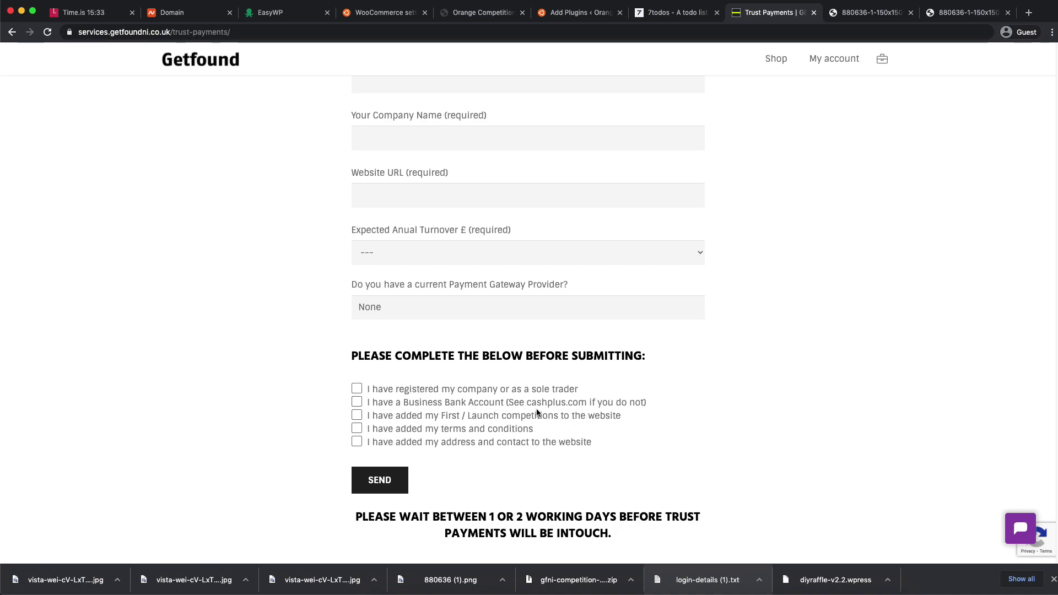
left_click_drag(527, 405, 588, 404)
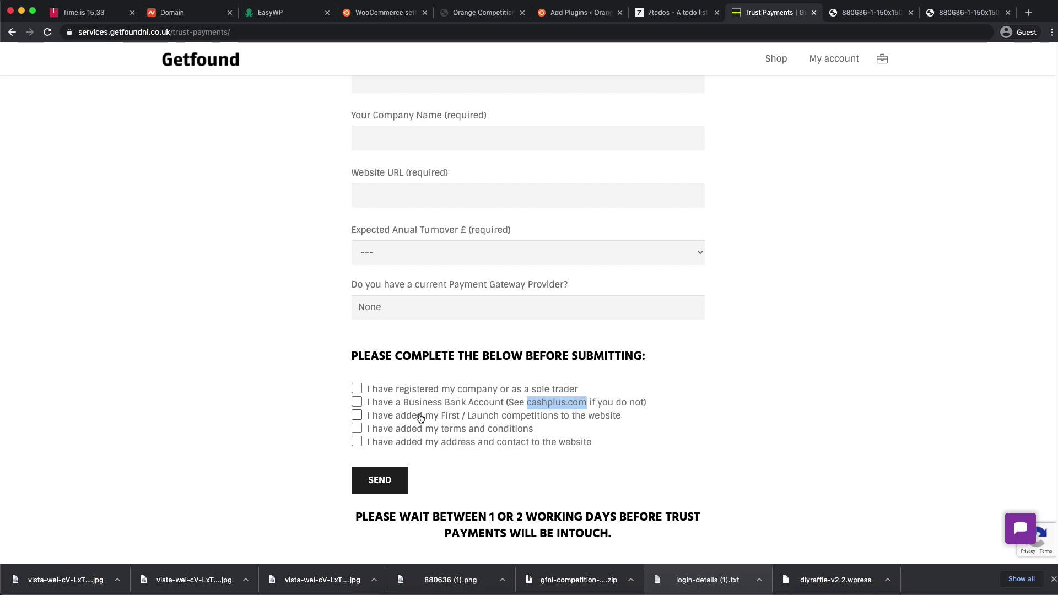
left_click(374, 420)
left_click_drag(374, 422, 451, 423)
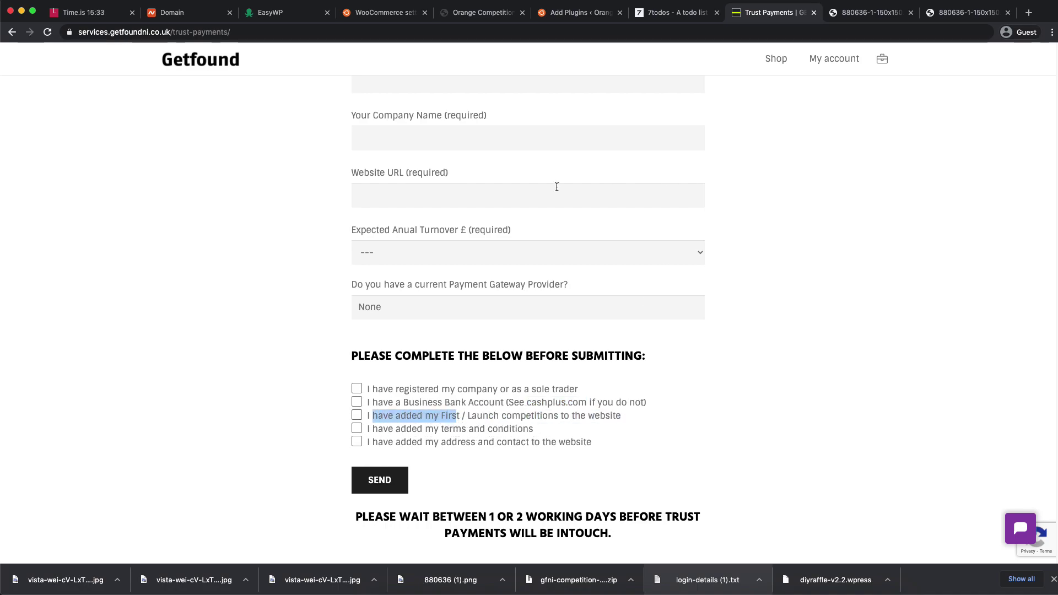
left_click_drag(374, 433, 519, 434)
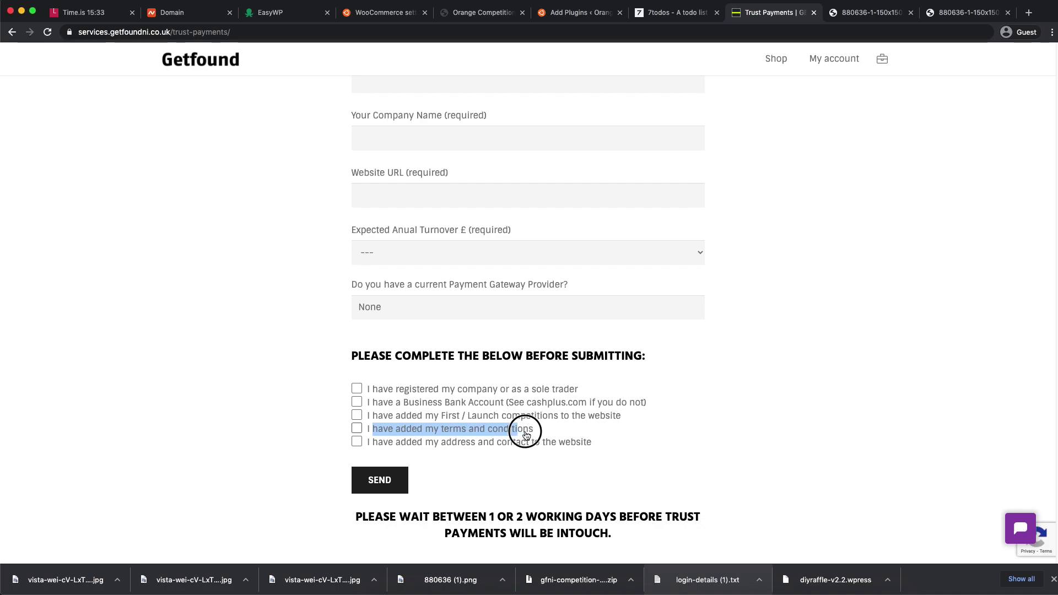
left_click(524, 434)
left_click(364, 435)
left_click_drag(371, 432, 534, 430)
left_click_drag(533, 430, 366, 430)
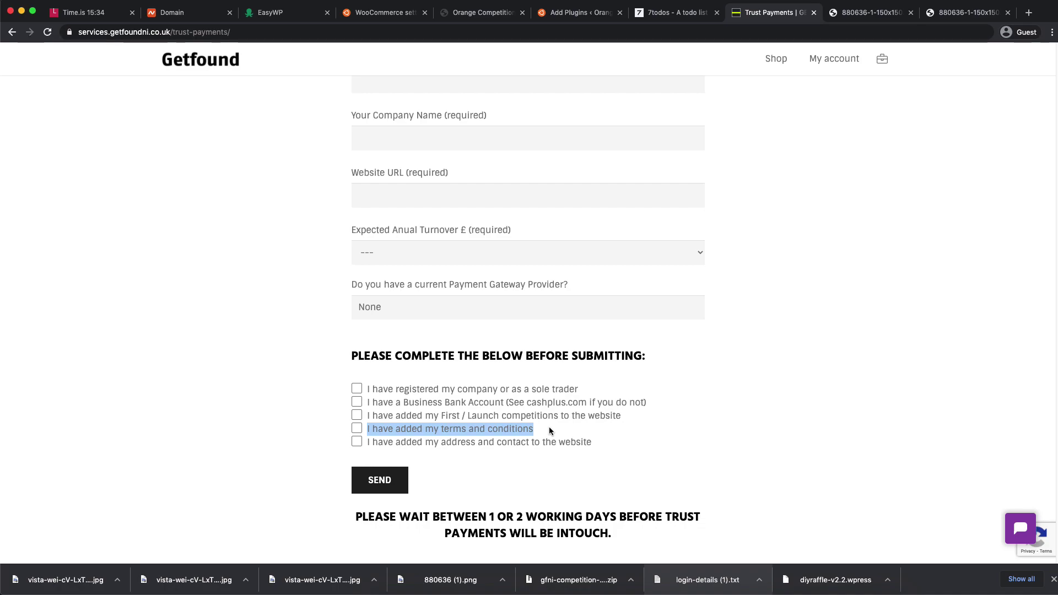
left_click(550, 431)
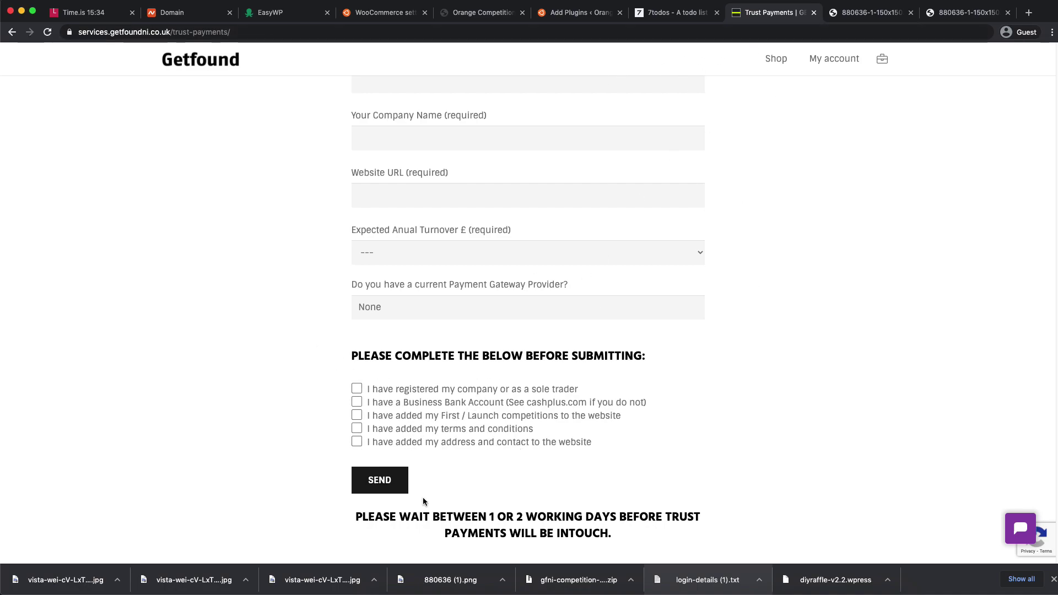
- Enter mydiy.site as the form's Website URL, then return to the store's email preview tab
scroll(428, 449, "down", 2)
scroll(426, 199, "up", 5)
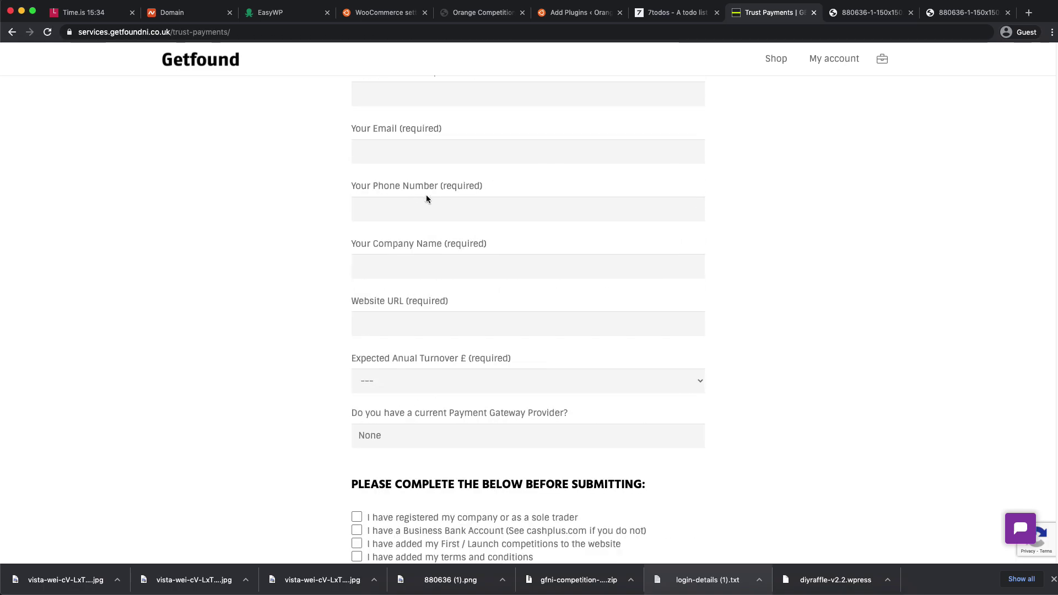
left_click(379, 329)
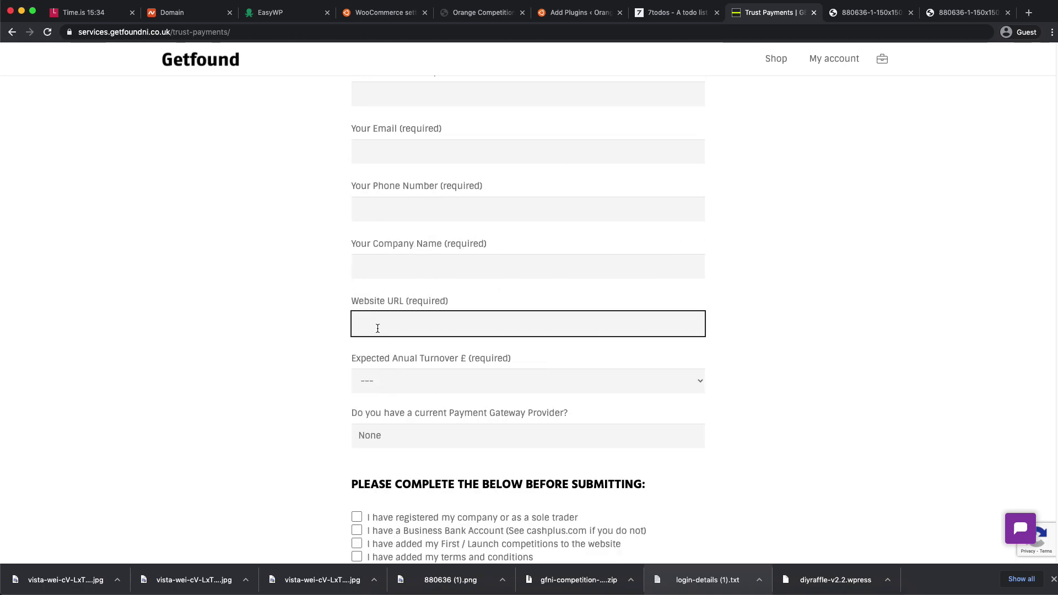
type("mydi")
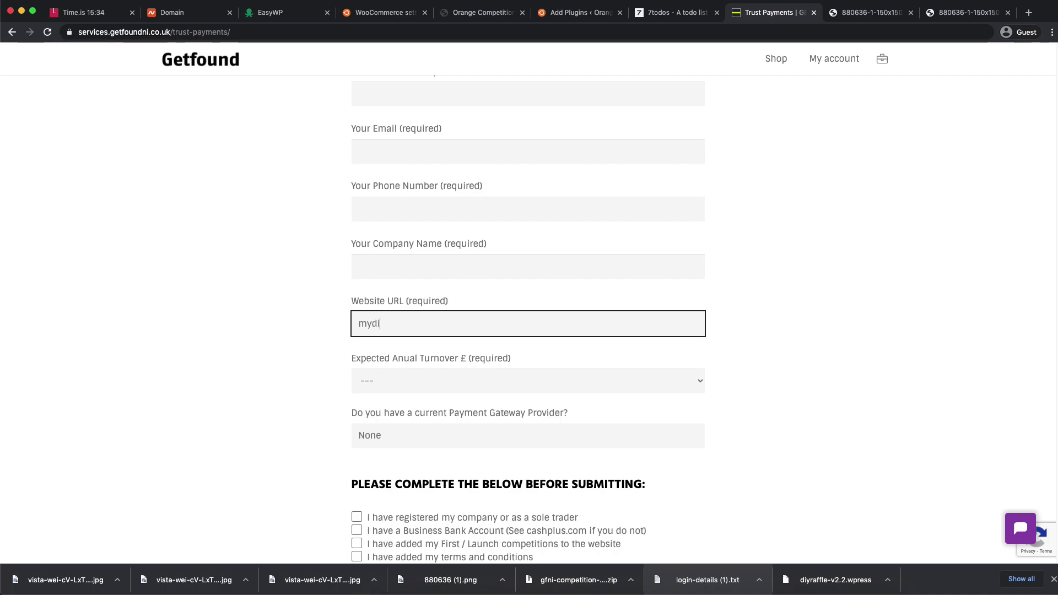
type("y.site")
scroll(752, 373, "down", 1)
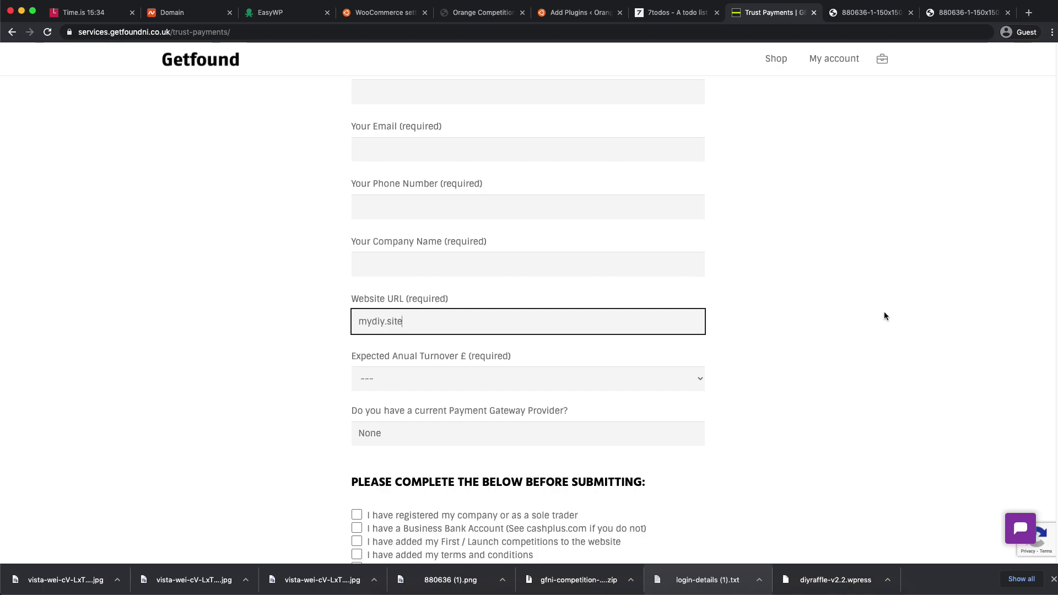
left_click(480, 14)
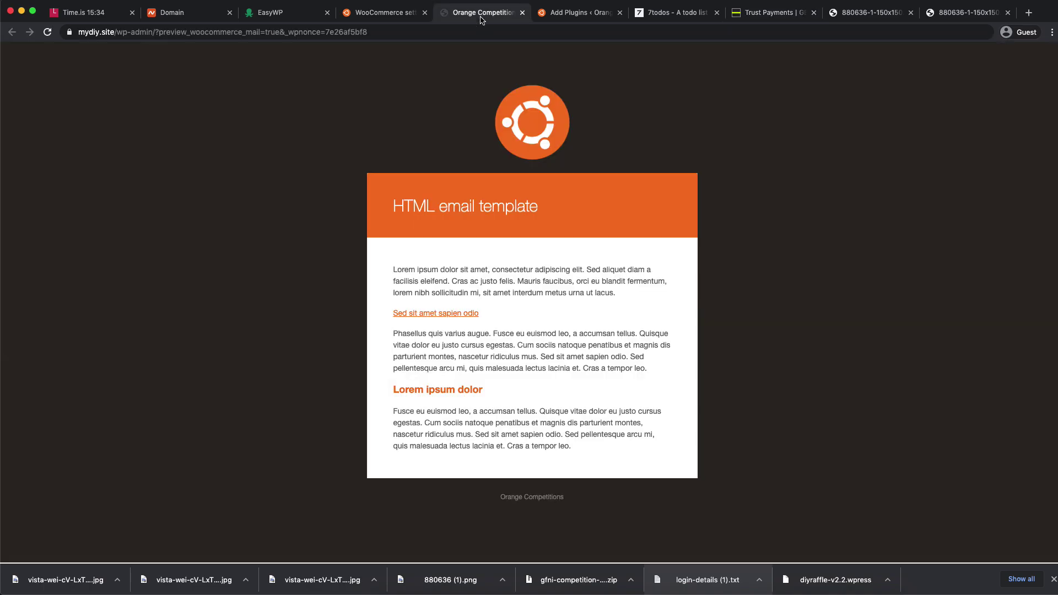
- Close the leftover WooCommerce settings and email template preview tabs
left_click(419, 13)
left_click(424, 13)
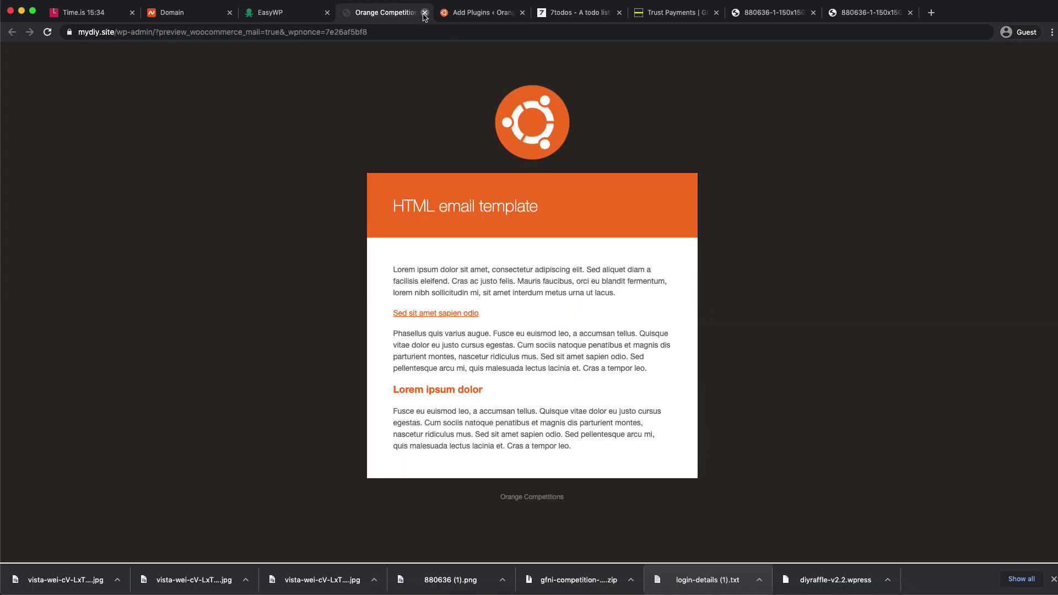
left_click(425, 13)
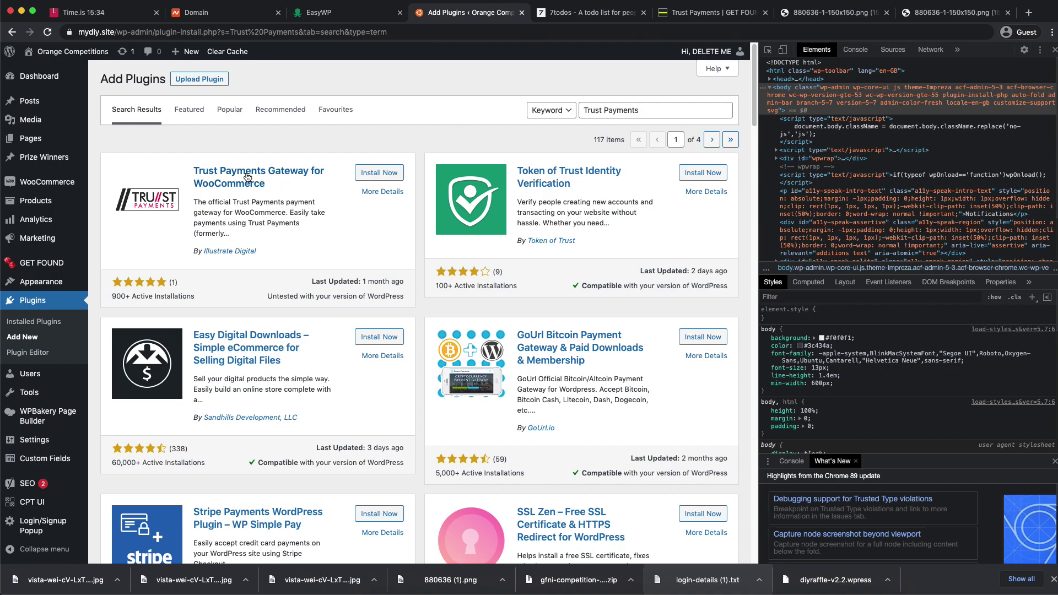
- Install and activate the Trust Payments Gateway for WooCommerce plugin
left_click(368, 174)
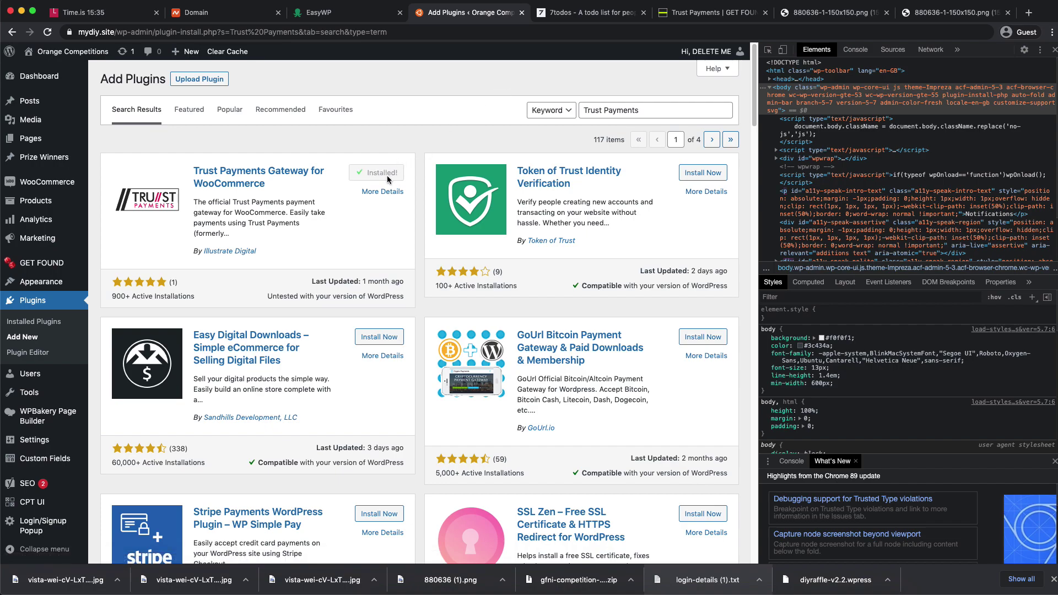
left_click(389, 173)
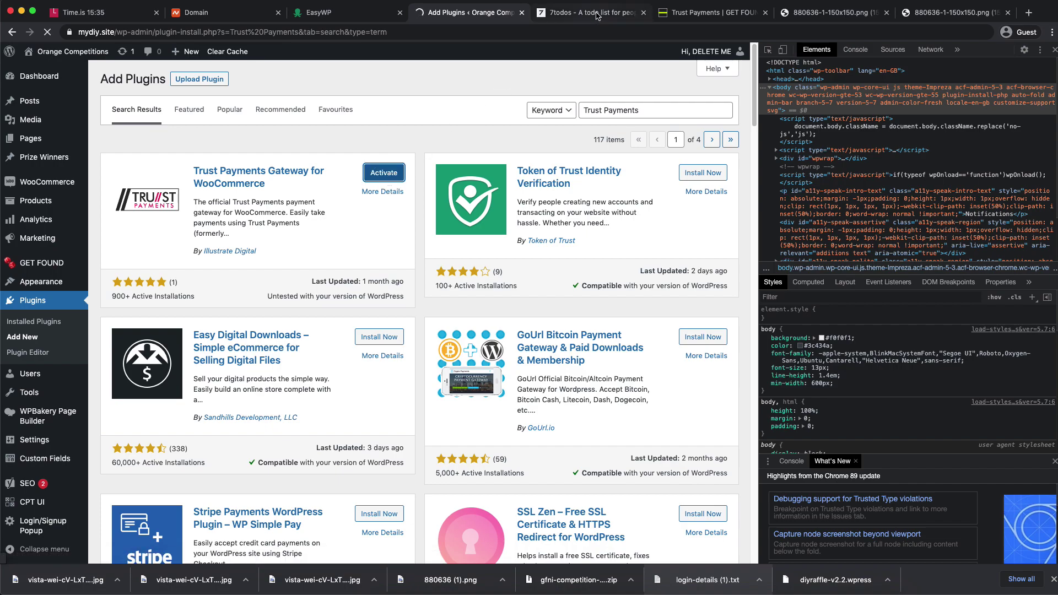
left_click(599, 15)
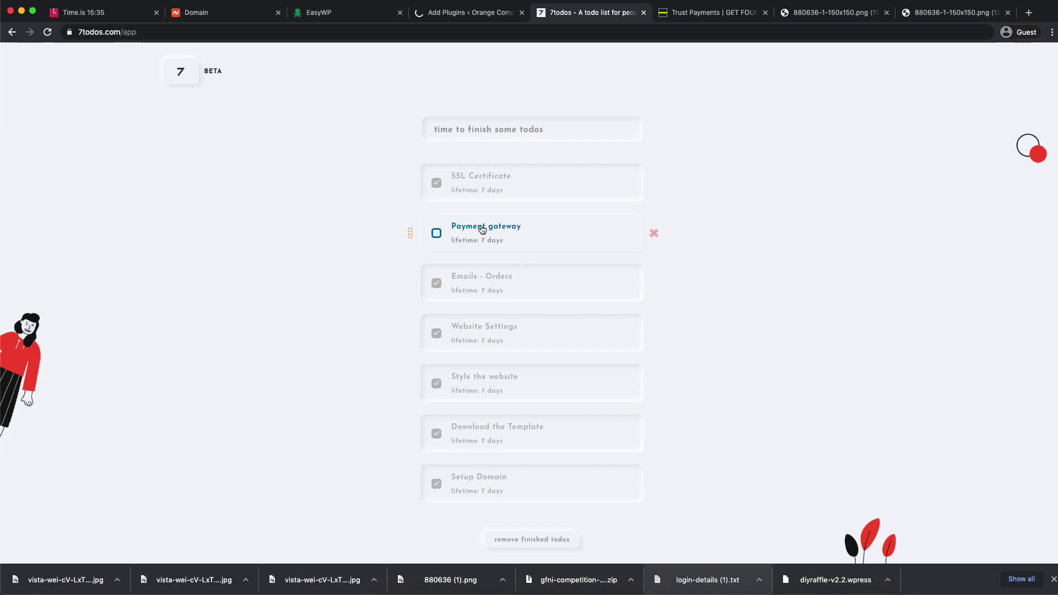
- Close the domain management, EasyWP, Trust Payments sign-up form and both image tabs
left_click(451, 15)
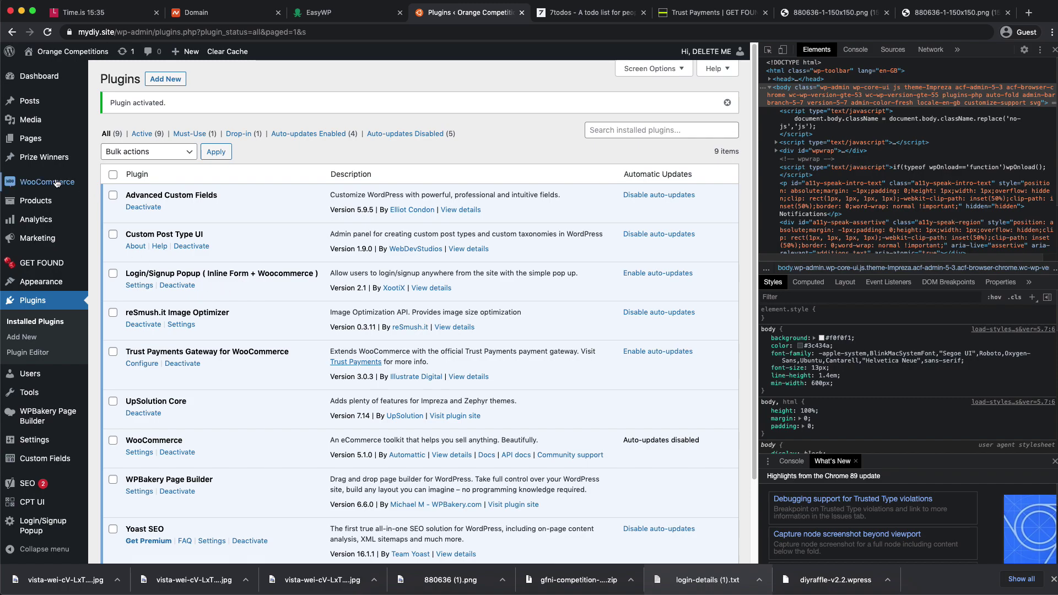
mouse_move(43, 183)
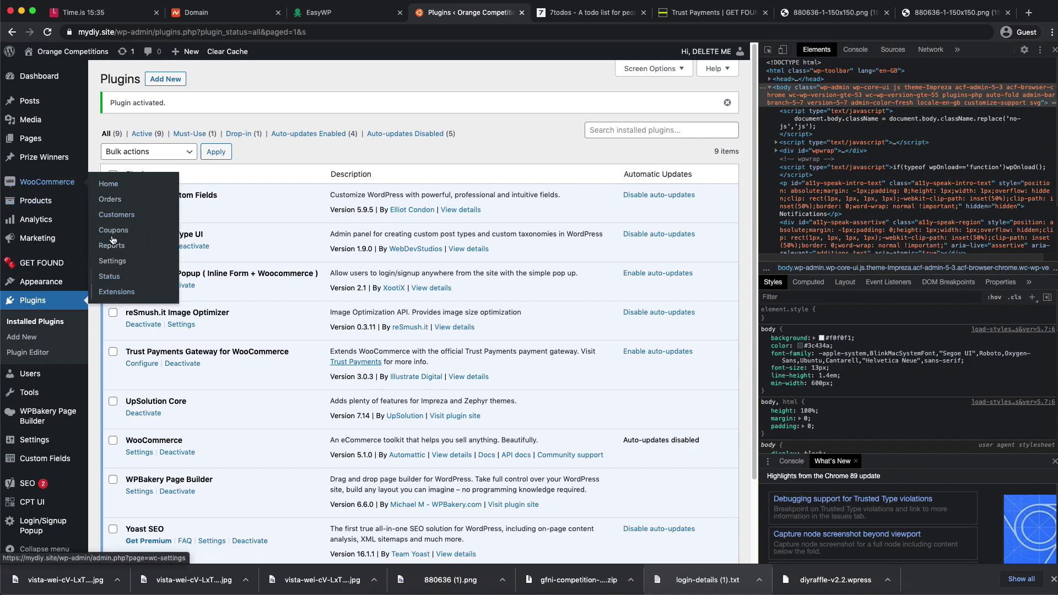
left_click(87, 12)
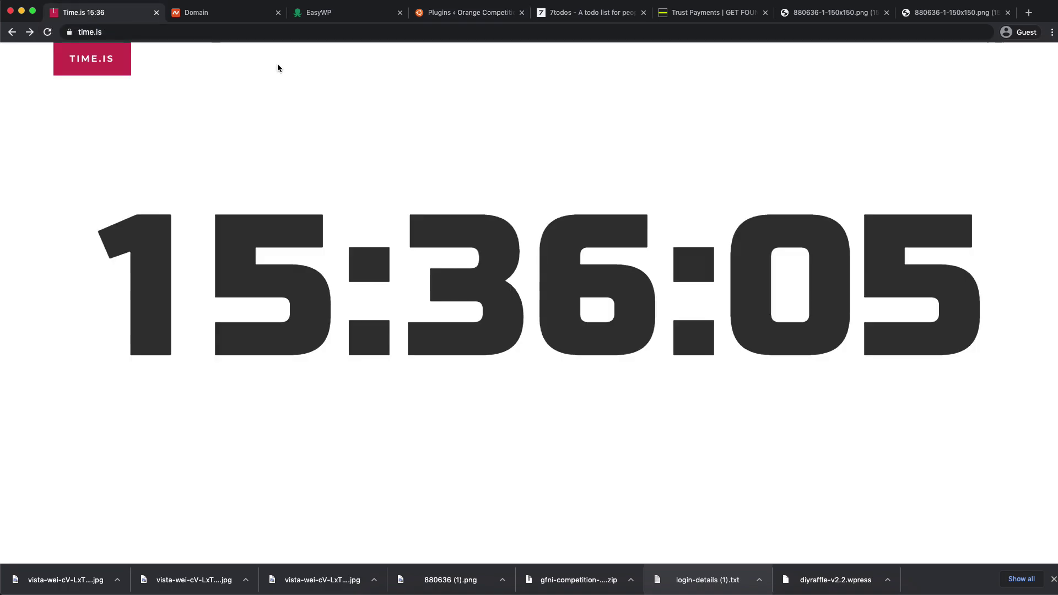
left_click(263, 13)
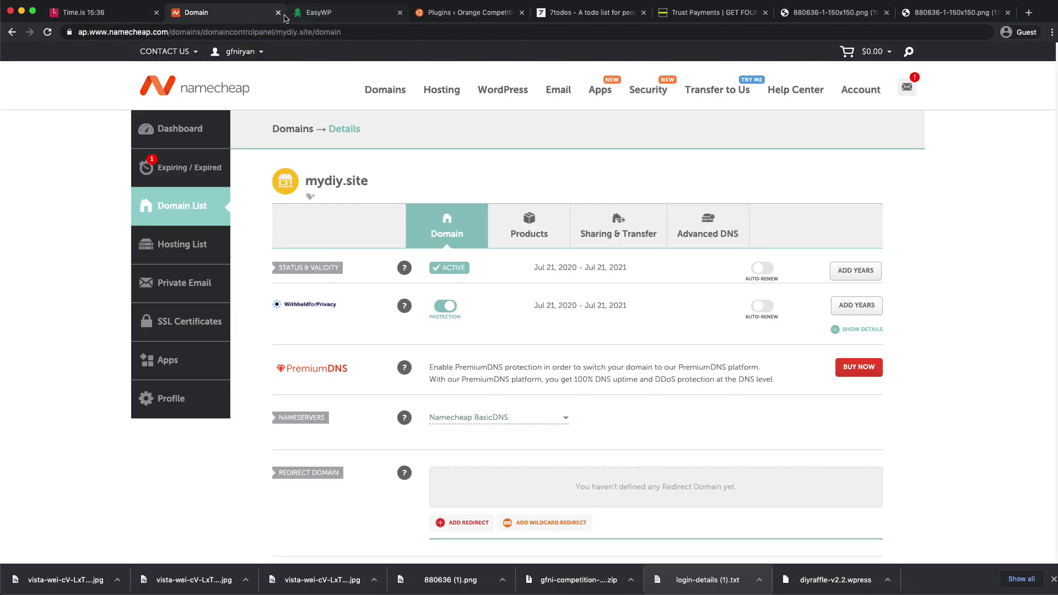
left_click(278, 13)
left_click(278, 12)
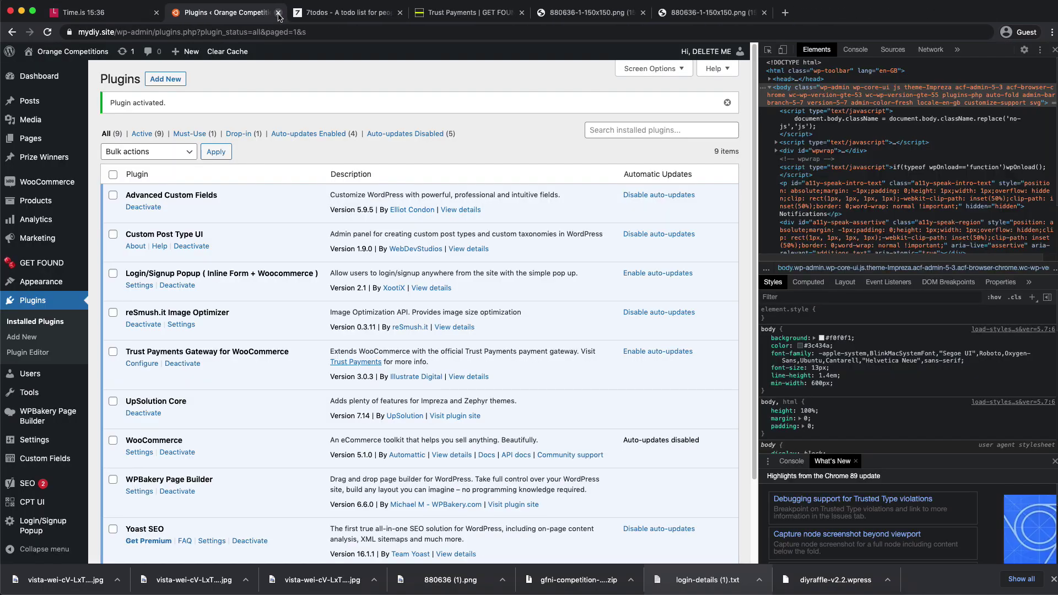
left_click(364, 12)
left_click(469, 17)
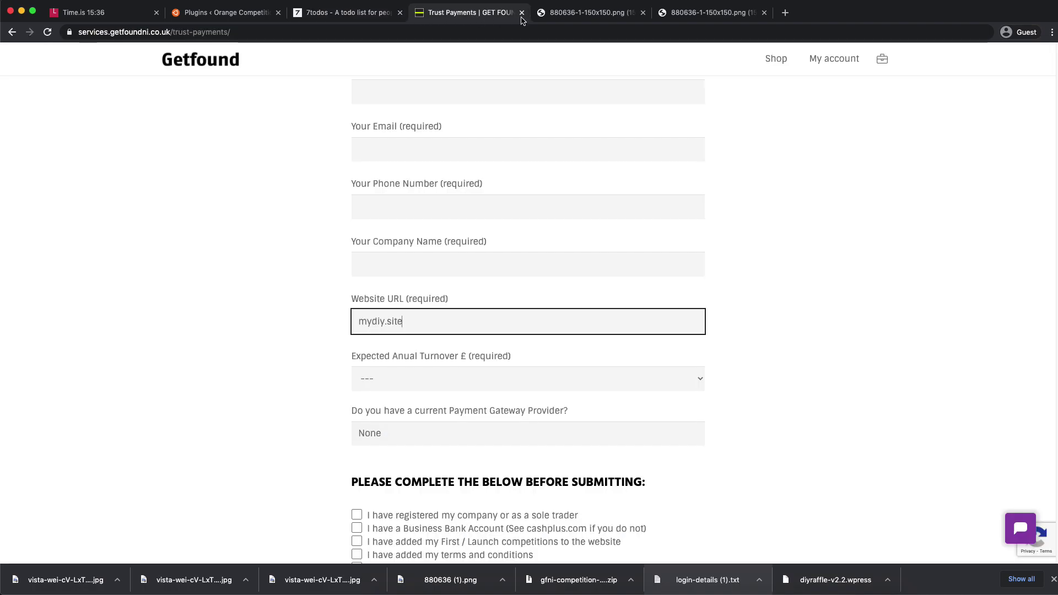
left_click(522, 13)
left_click(521, 12)
left_click(521, 12)
- Check Trust Payments Gateway is active in the plugins list and open WooCommerce Settings
left_click(255, 14)
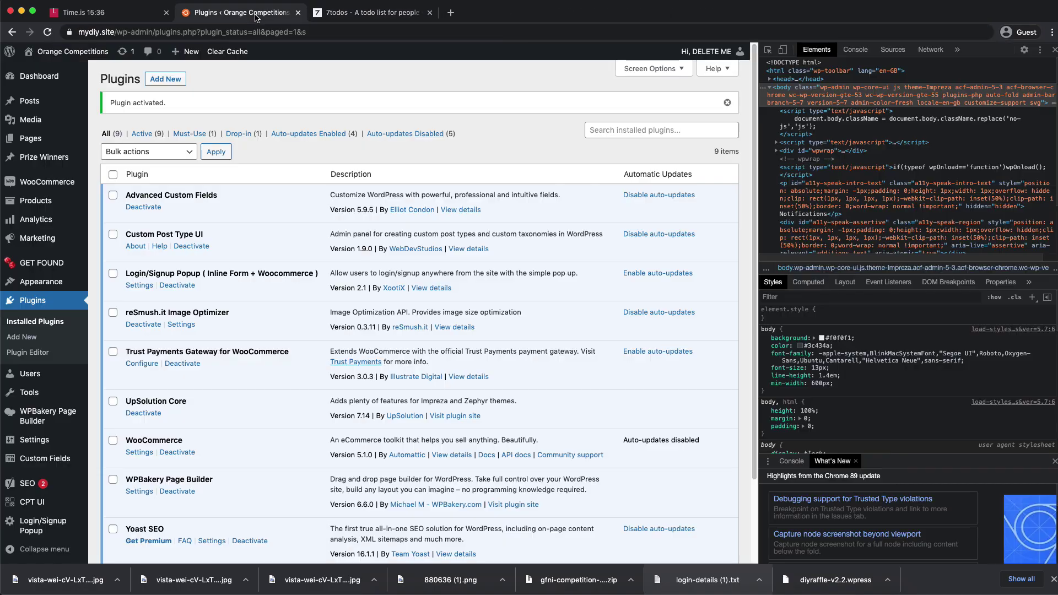
left_click_drag(128, 353, 289, 352)
left_click(290, 352)
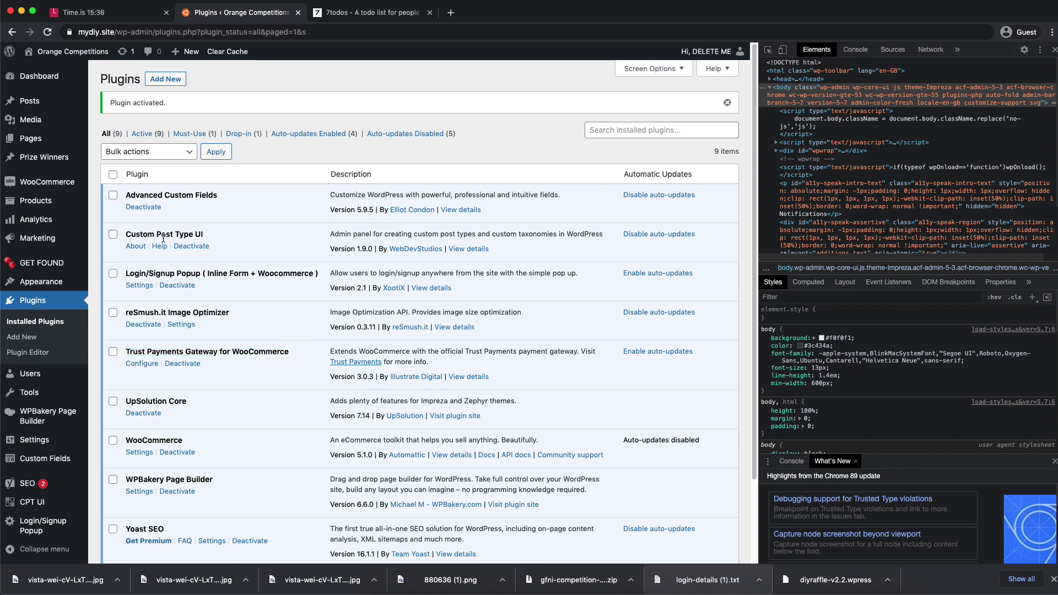
mouse_move(54, 187)
left_click(122, 261)
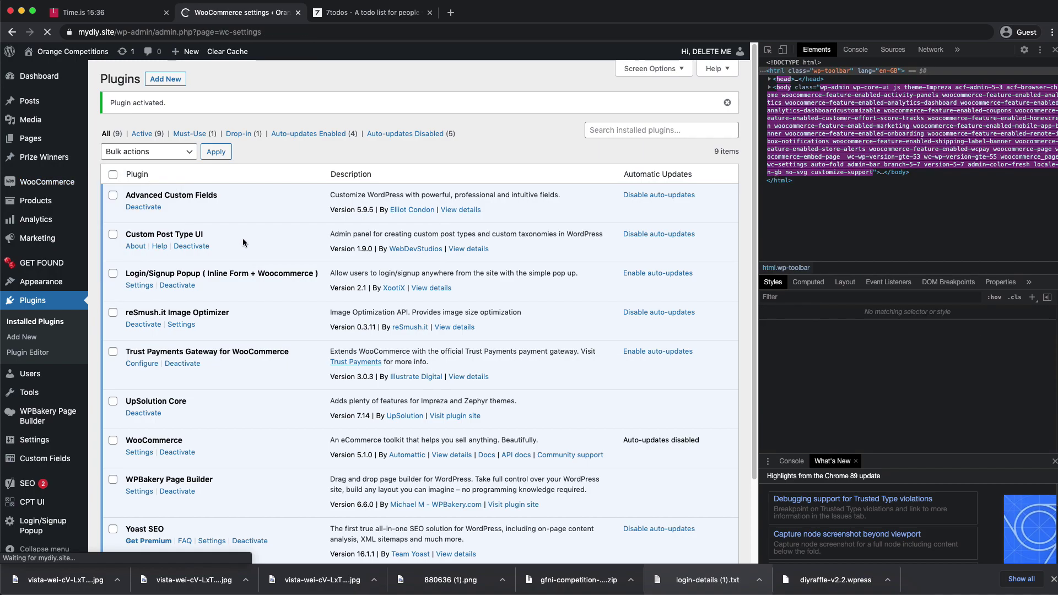
- Disable Cash on delivery and enable Trust Payments under WooCommerce Payments
left_click(223, 130)
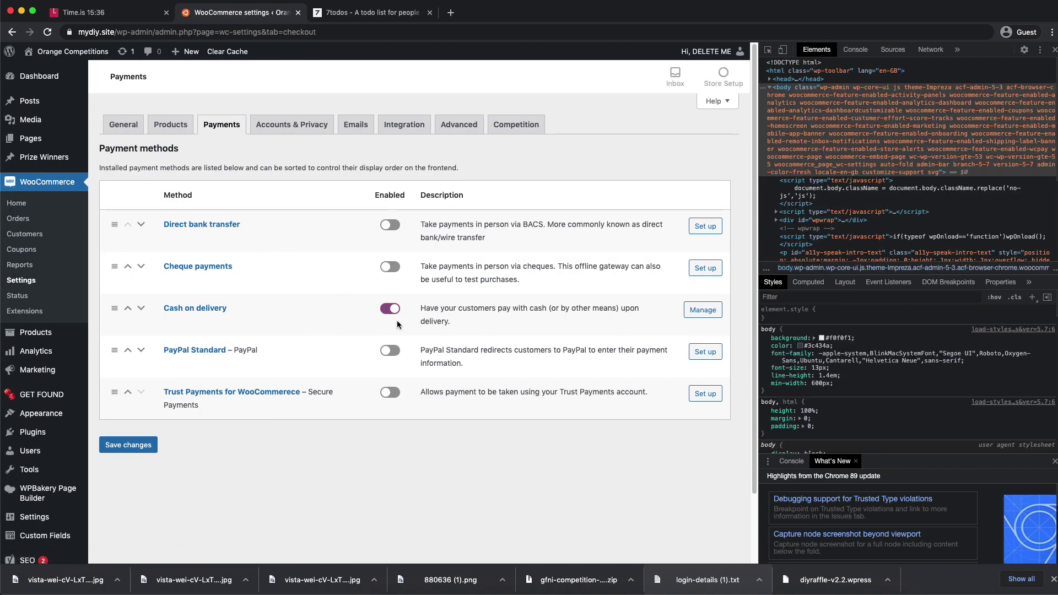
left_click(388, 310)
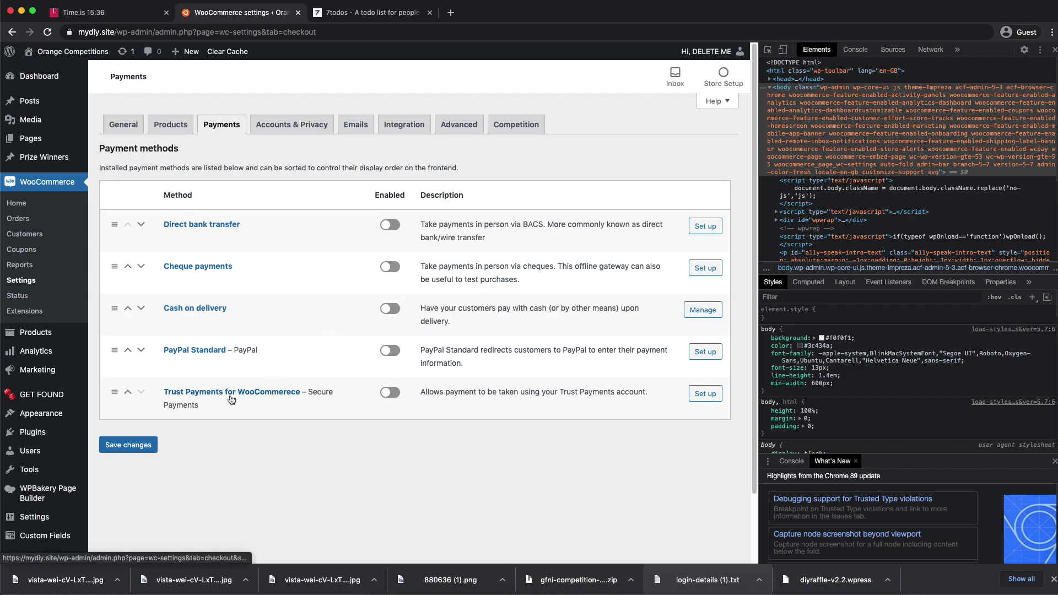
left_click(391, 393)
left_click(705, 402)
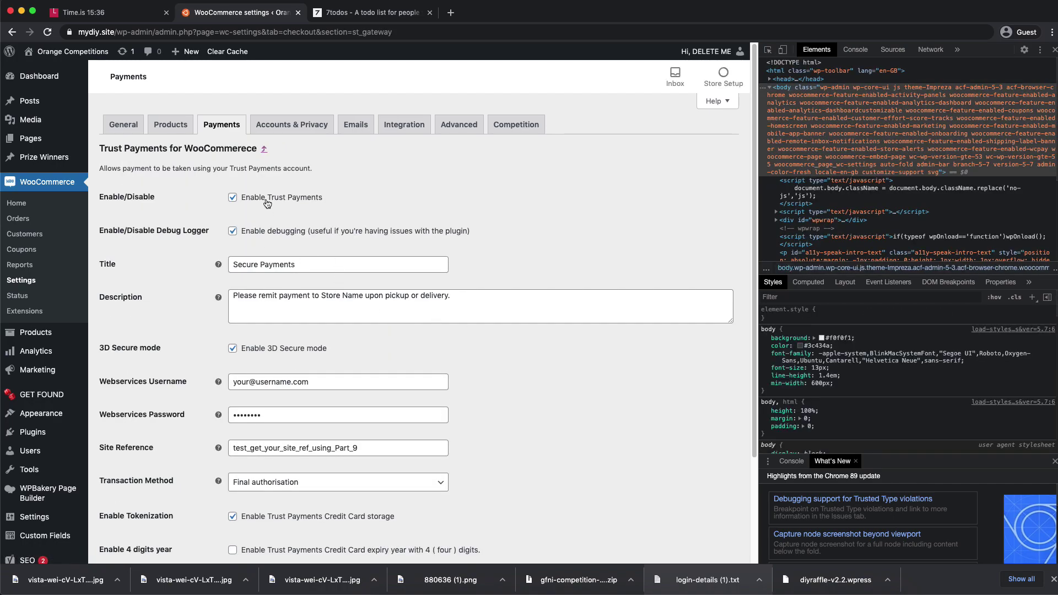
- Turn off Trust Payments debugging and 3D Secure, and set the description to Secure Payments
left_click(263, 234)
triple_click(272, 262)
key("ctrl+c")
triple_click(333, 298)
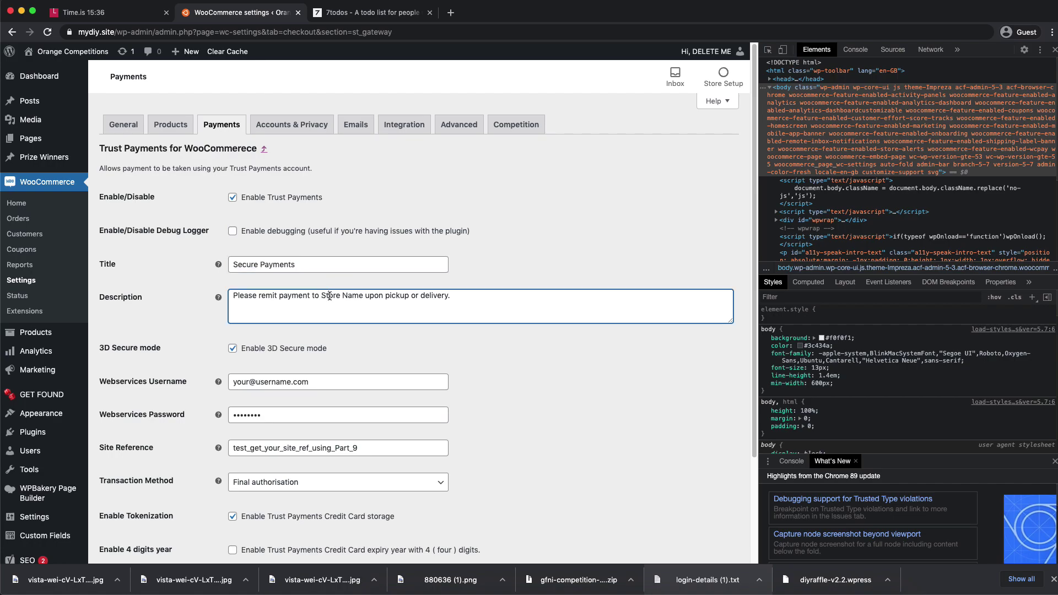
key("ctrl+v")
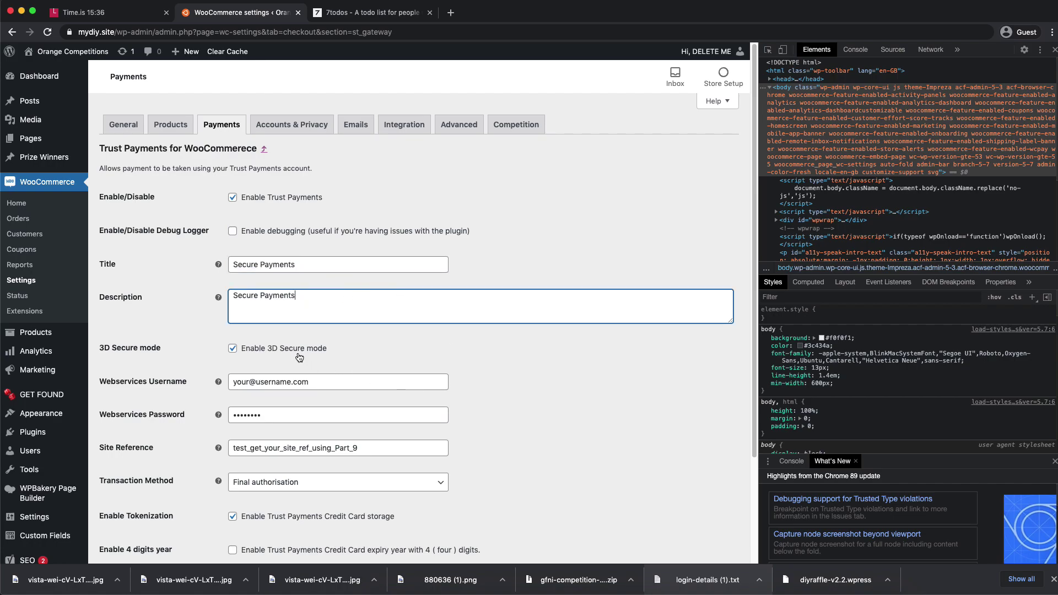
left_click(295, 351)
left_click(601, 375)
left_click(1055, 49)
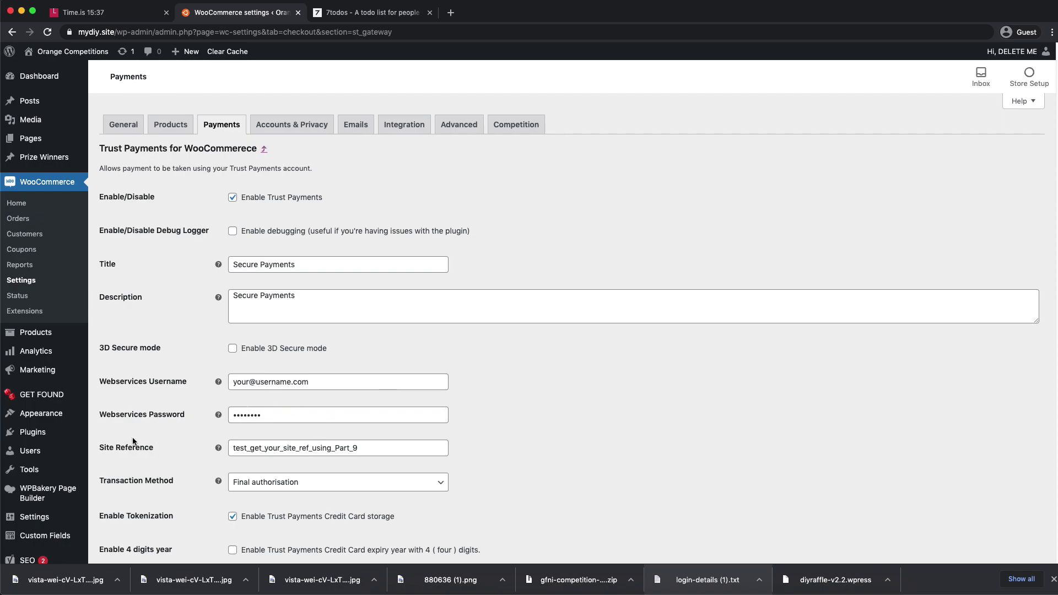
double_click(284, 451)
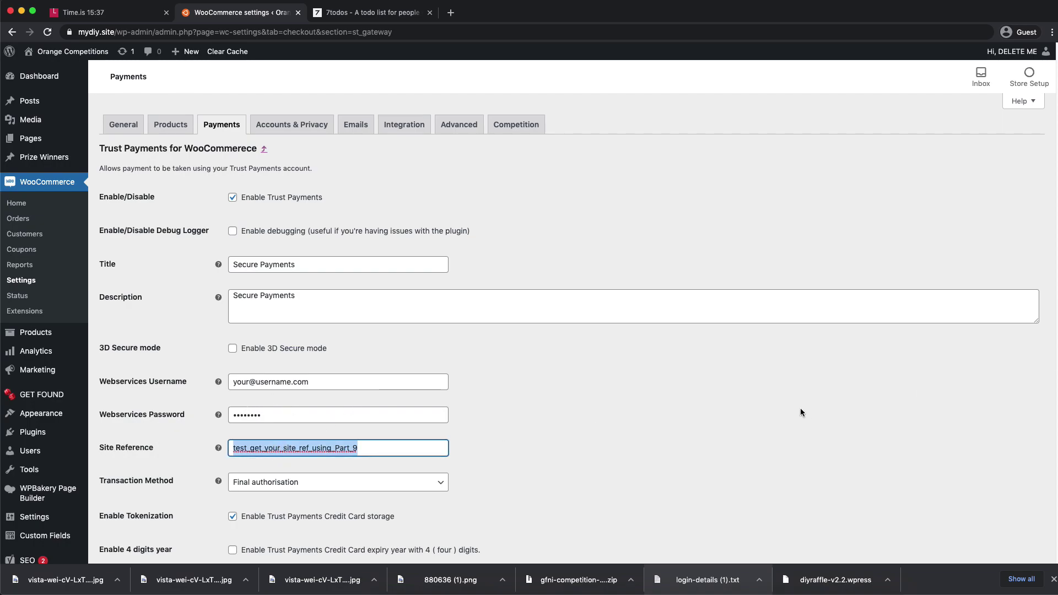
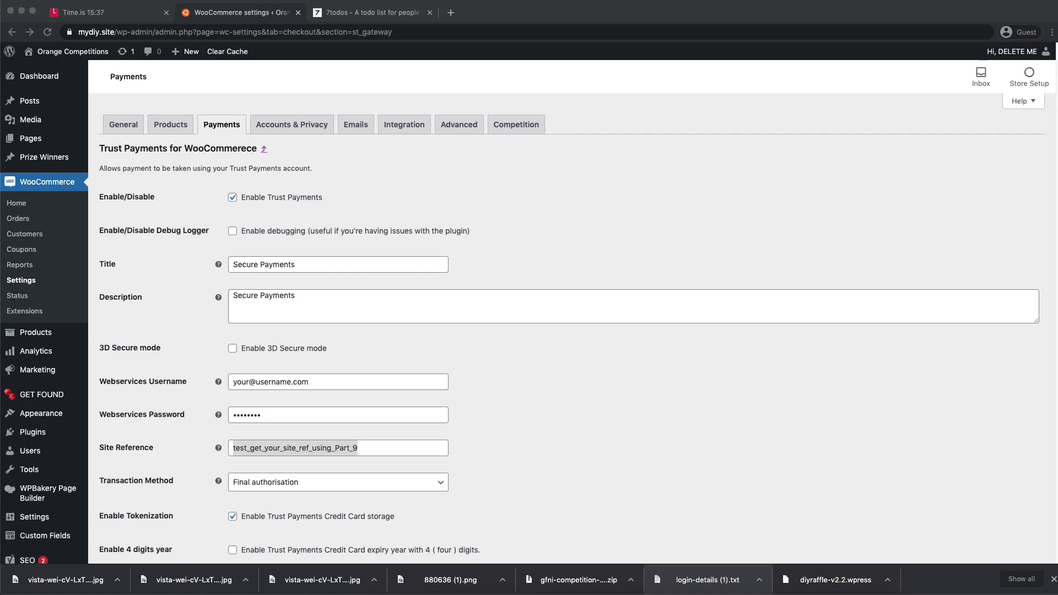
- Paste the Trust Payments site reference, webservices username and webservices password into the gateway settings
left_click(359, 446)
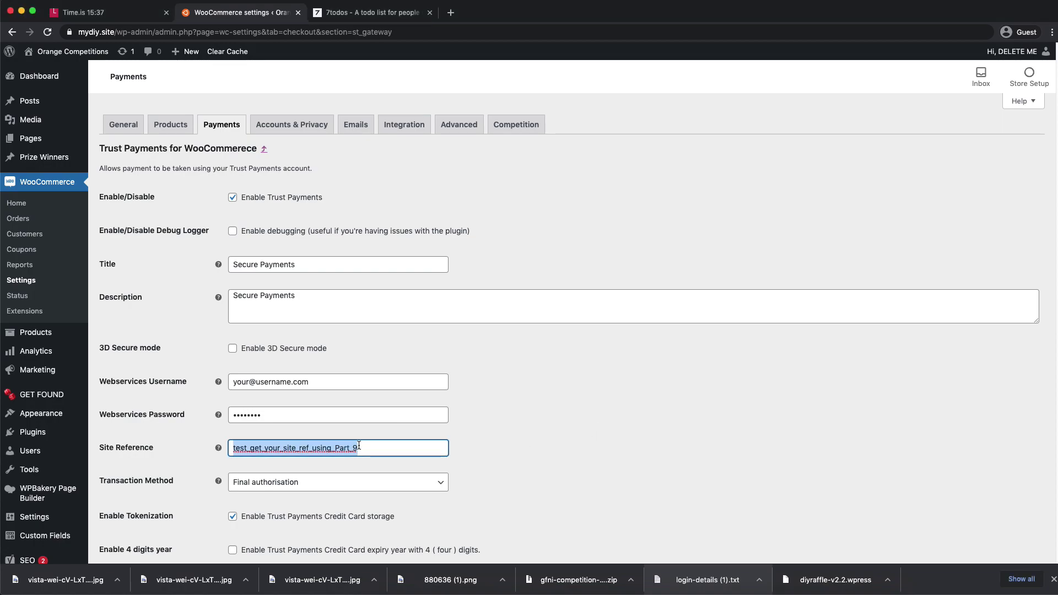
type("test_getfoundni82130")
left_click(684, 419)
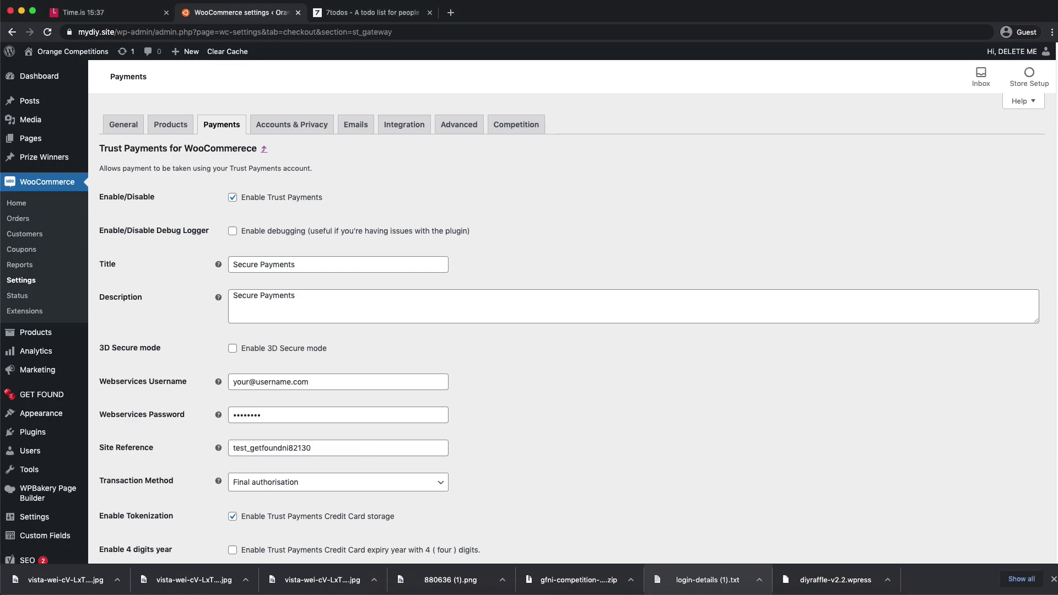
key("super+Tab")
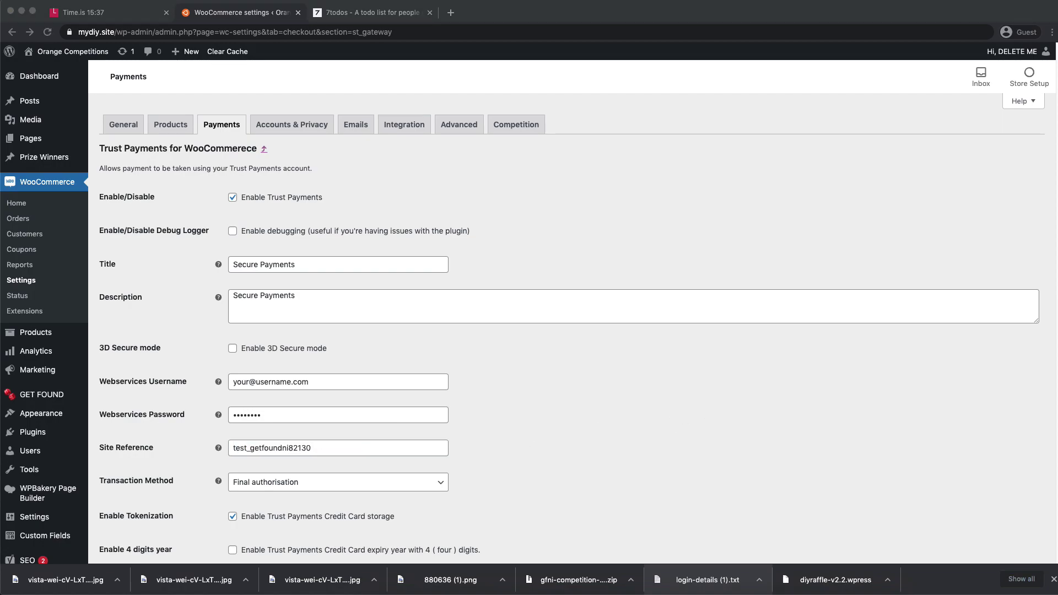
left_click(261, 382)
key("super+a")
key("super+v")
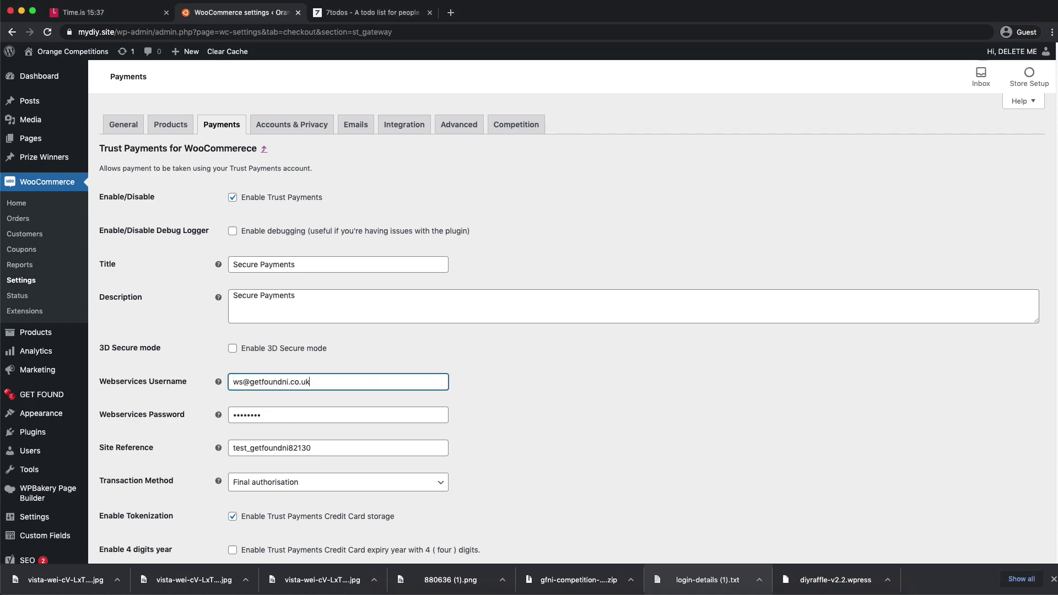
key("super+Tab")
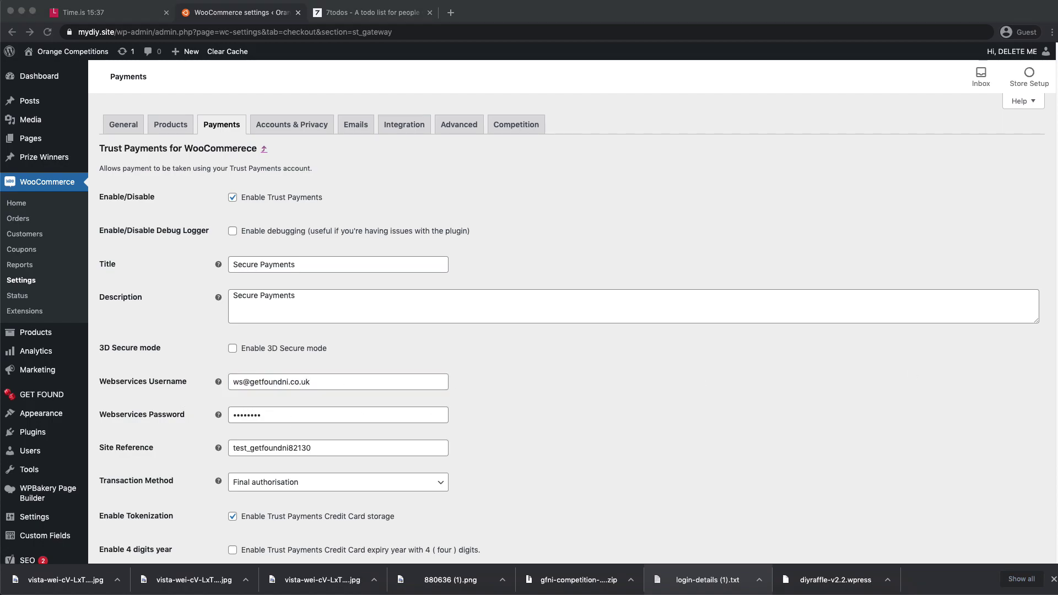
double_click(305, 417)
key("super+v")
left_click(529, 409)
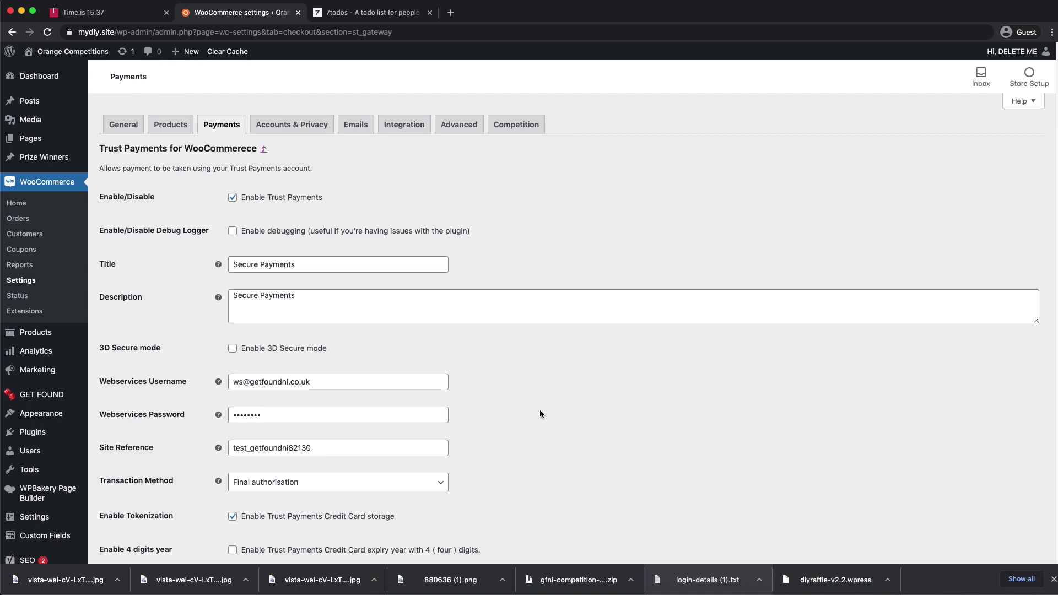
- Save the Trust Payments gateway settings
scroll(537, 441, "down", 5)
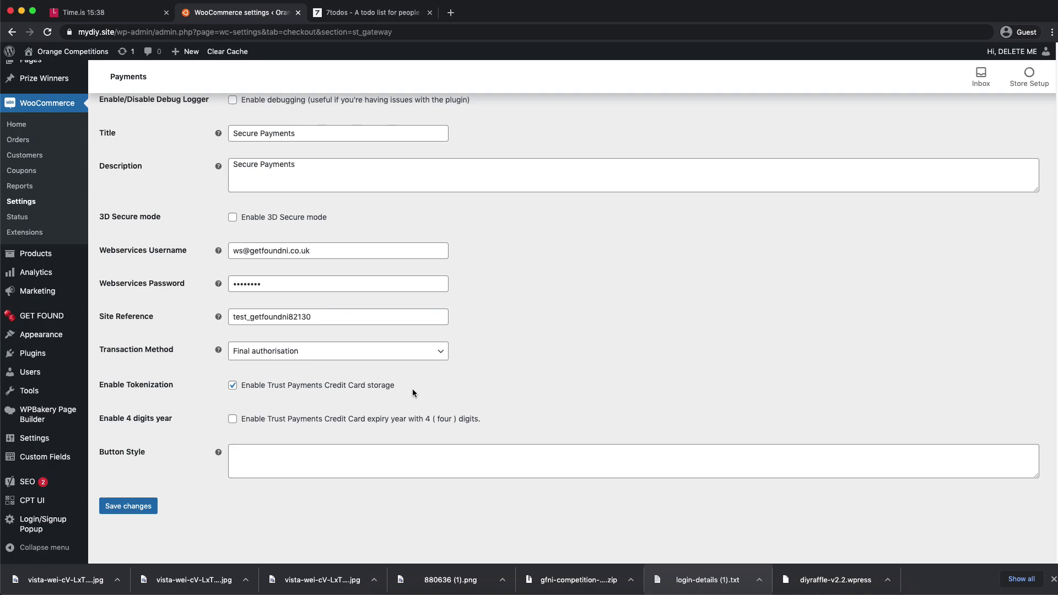
scroll(487, 375, "up", 3)
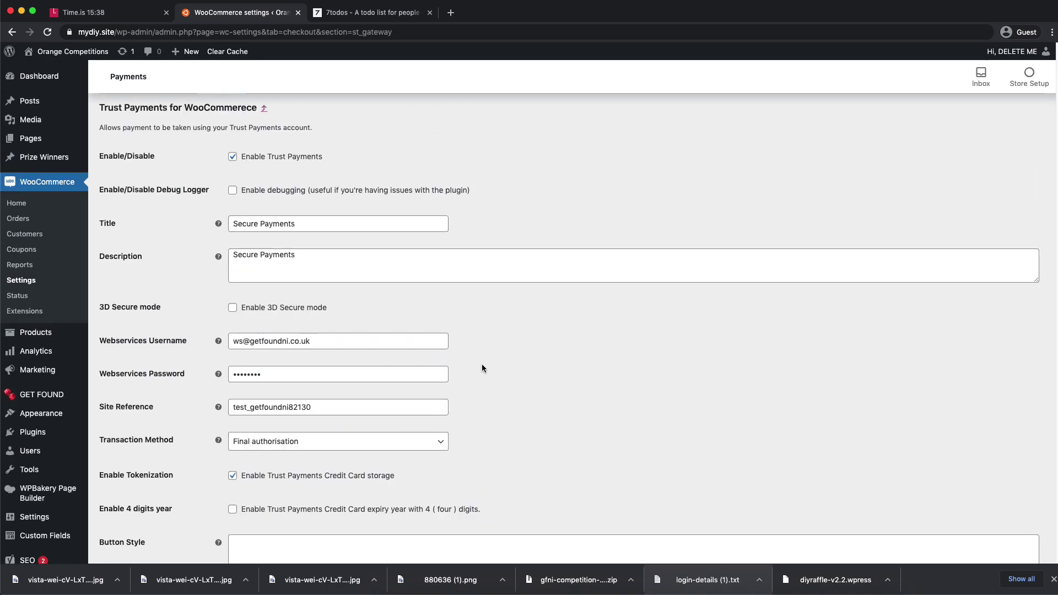
scroll(275, 204, "down", 3)
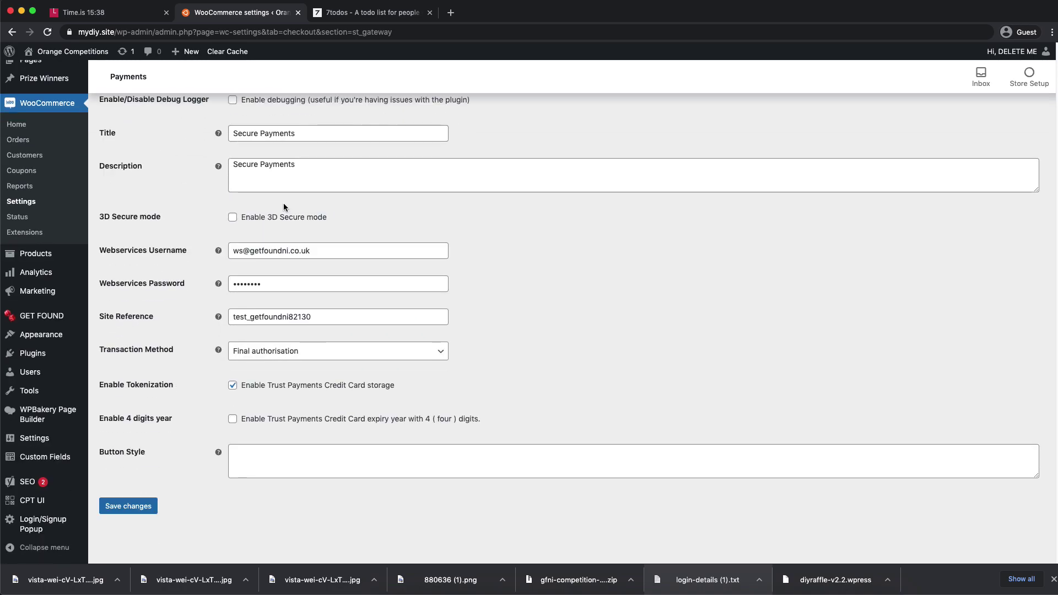
left_click(128, 506)
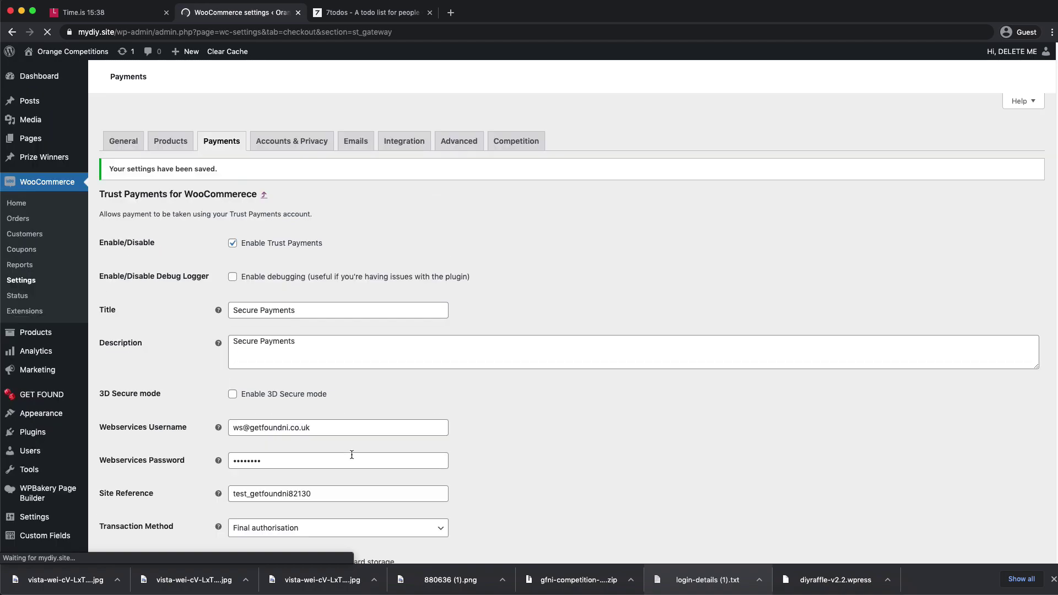
- Clear the site cache and view the live home page showing The Mac Bundle competition
left_click(236, 55)
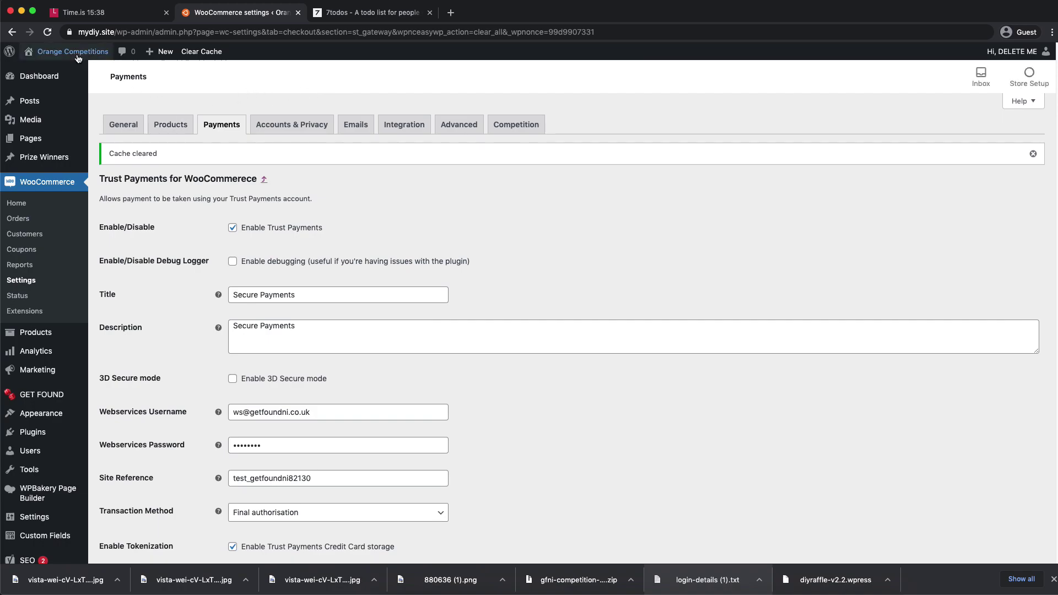
mouse_move(63, 53)
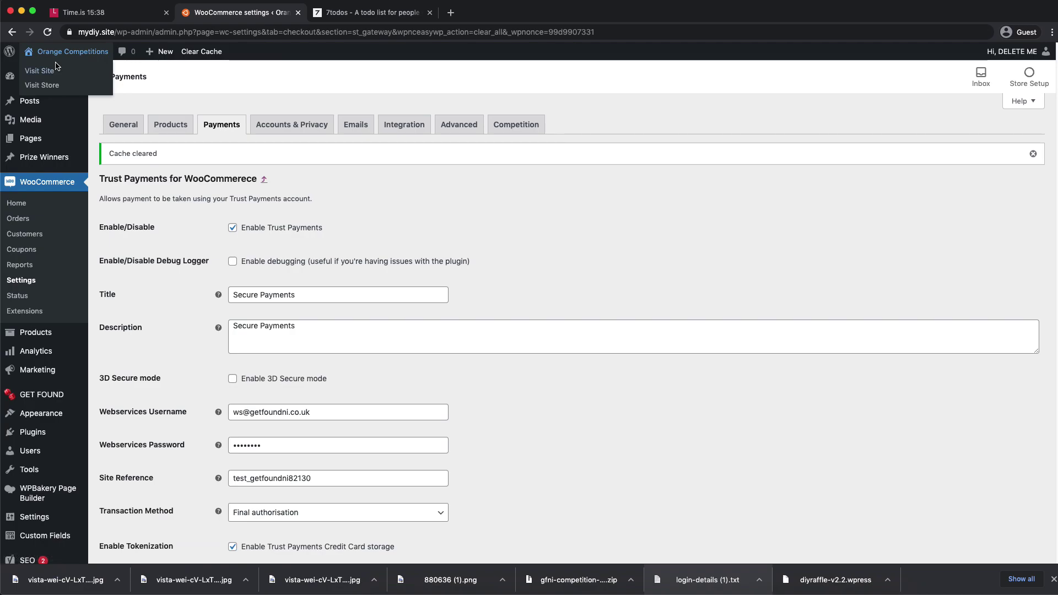
left_click(55, 75)
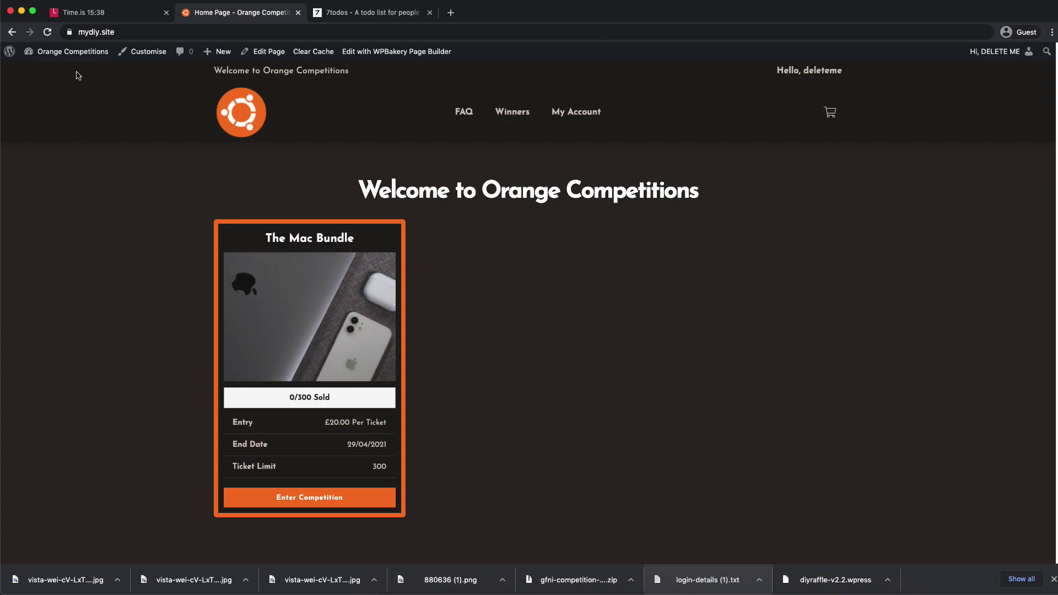
- Return to the admin Dashboard and go to the Add New User page
mouse_move(72, 52)
left_click(52, 71)
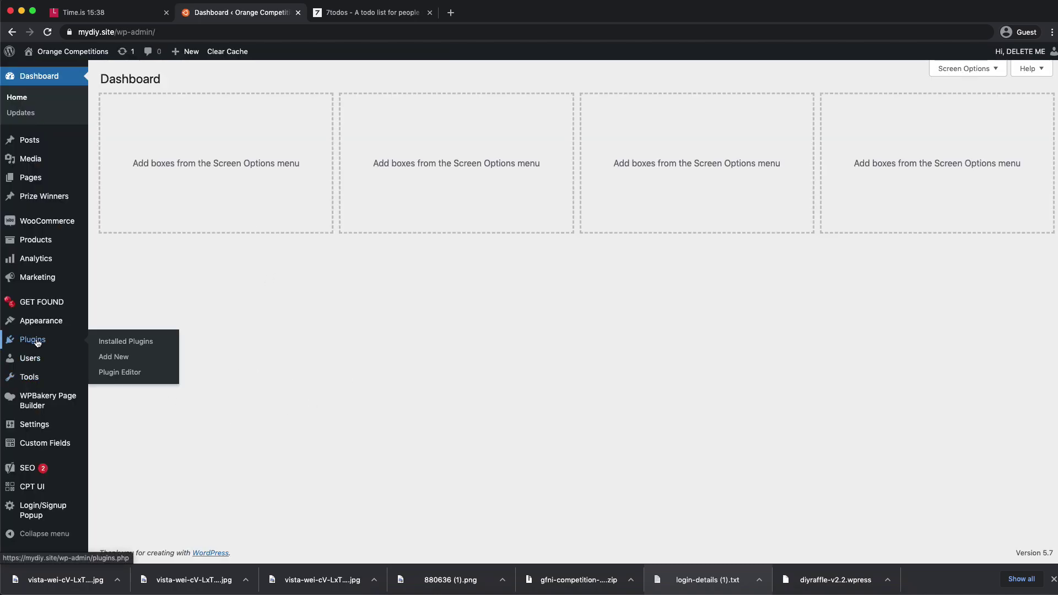
mouse_move(49, 358)
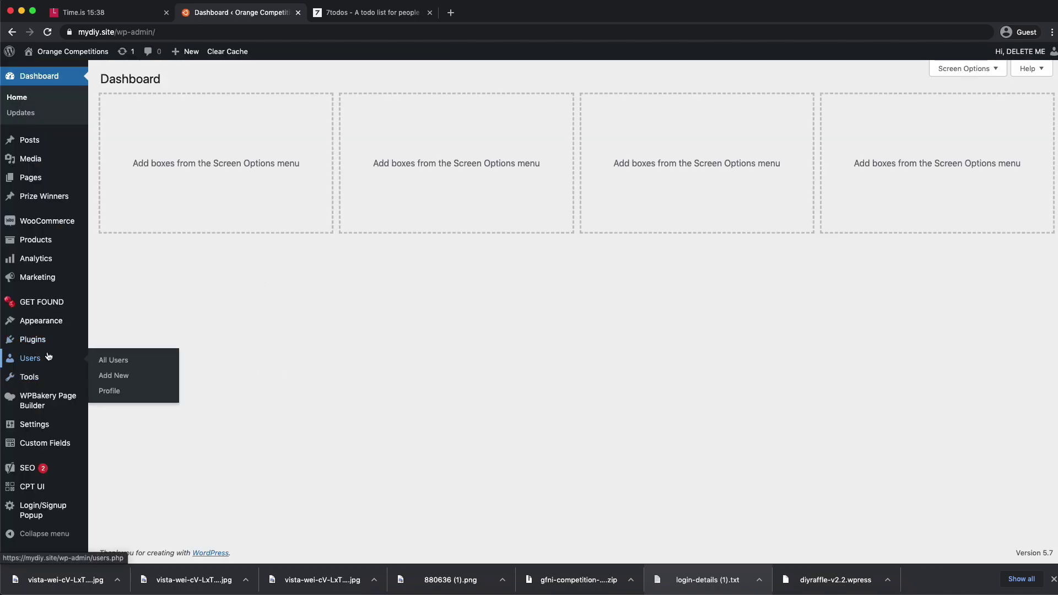
left_click(113, 380)
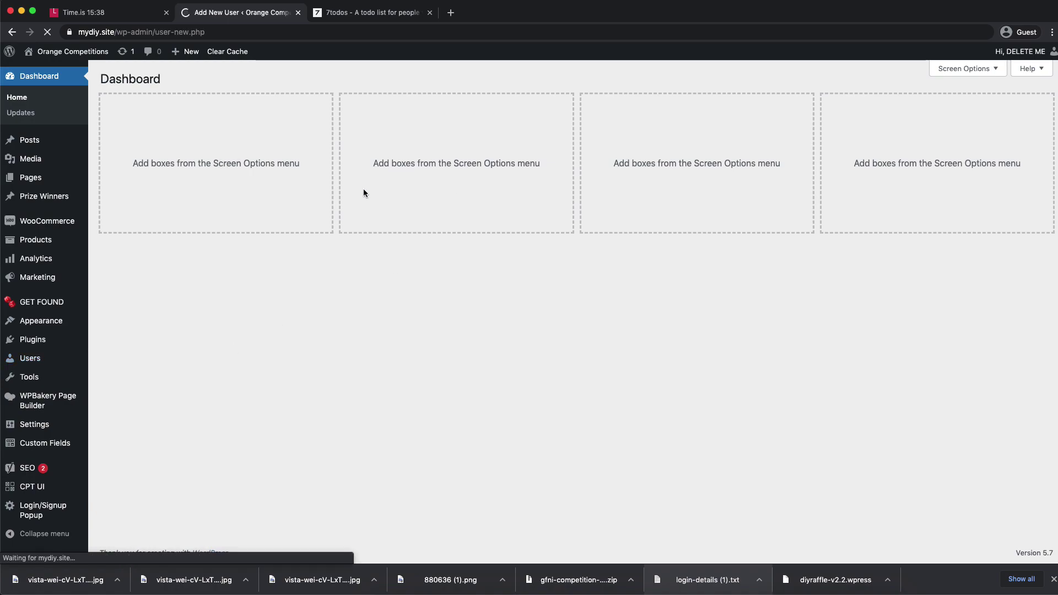
- Enter a username and an e-mail made of that username at example.com
left_click(324, 131)
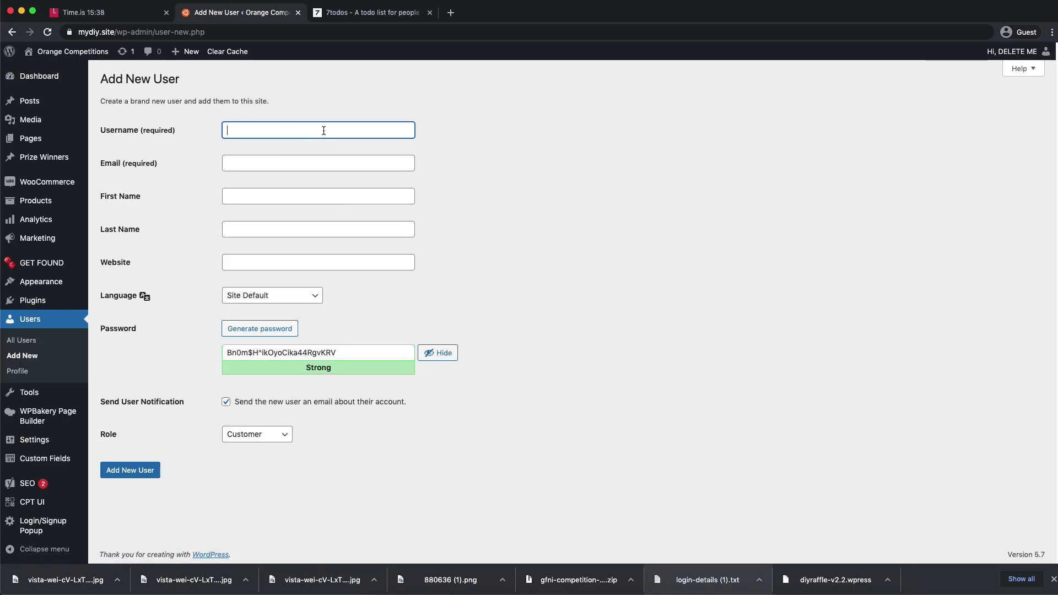
type("bobo")
key("super+a")
key("super+c")
left_click(386, 164)
key("super+v")
type("@example.com")
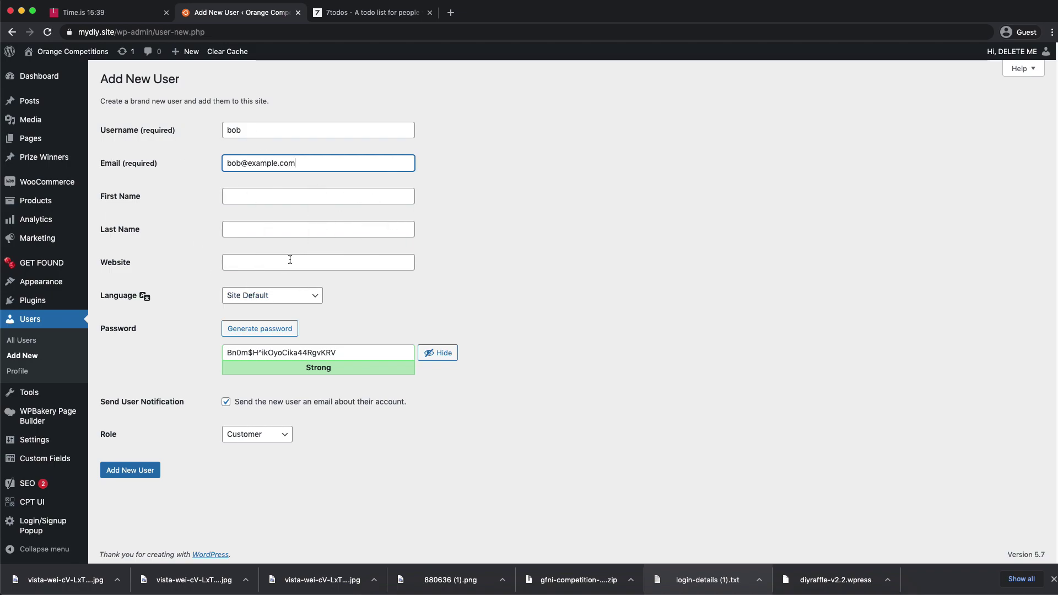
- Generate a fresh strong password for the new user
triple_click(300, 354)
left_click(268, 331)
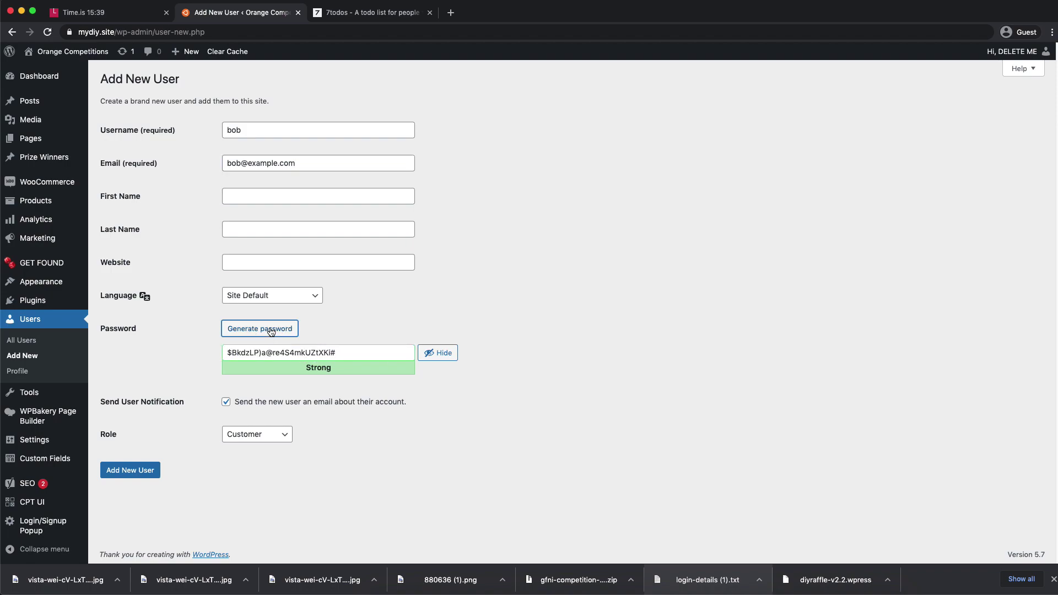
triple_click(277, 353)
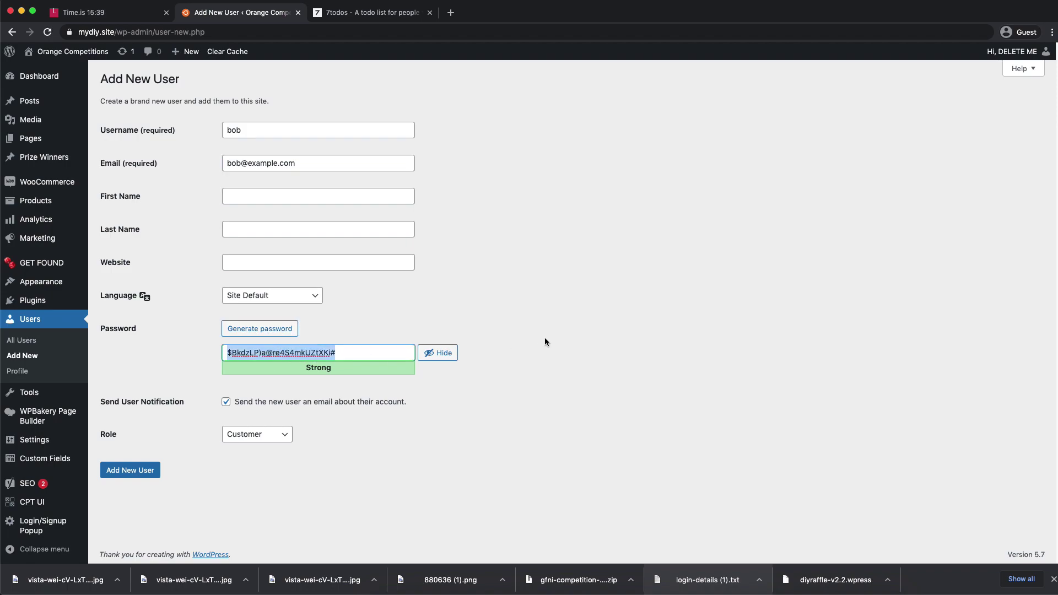
left_click(577, 342)
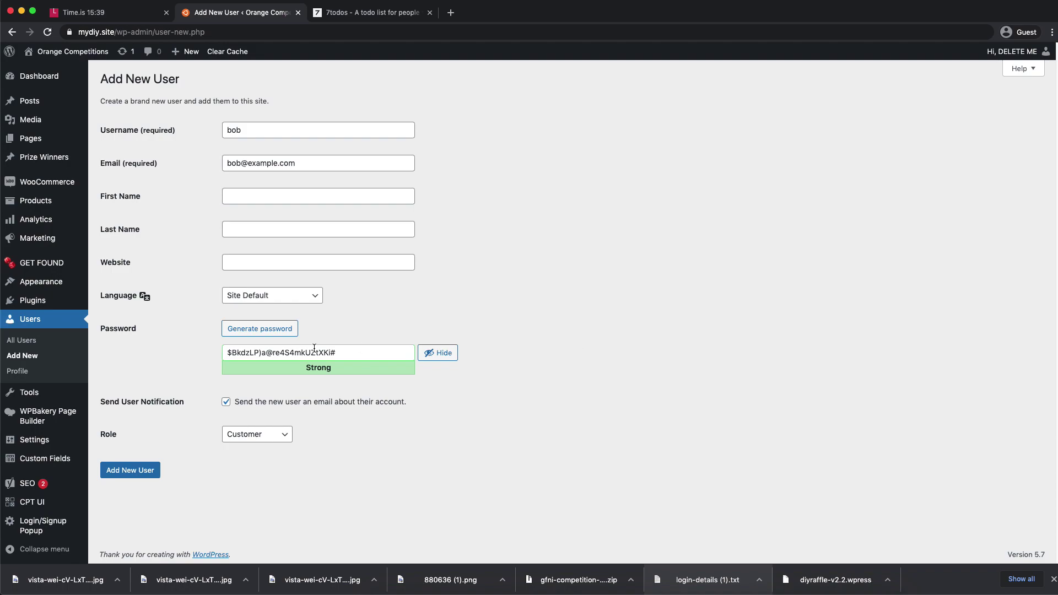
left_click(347, 356)
double_click(347, 356)
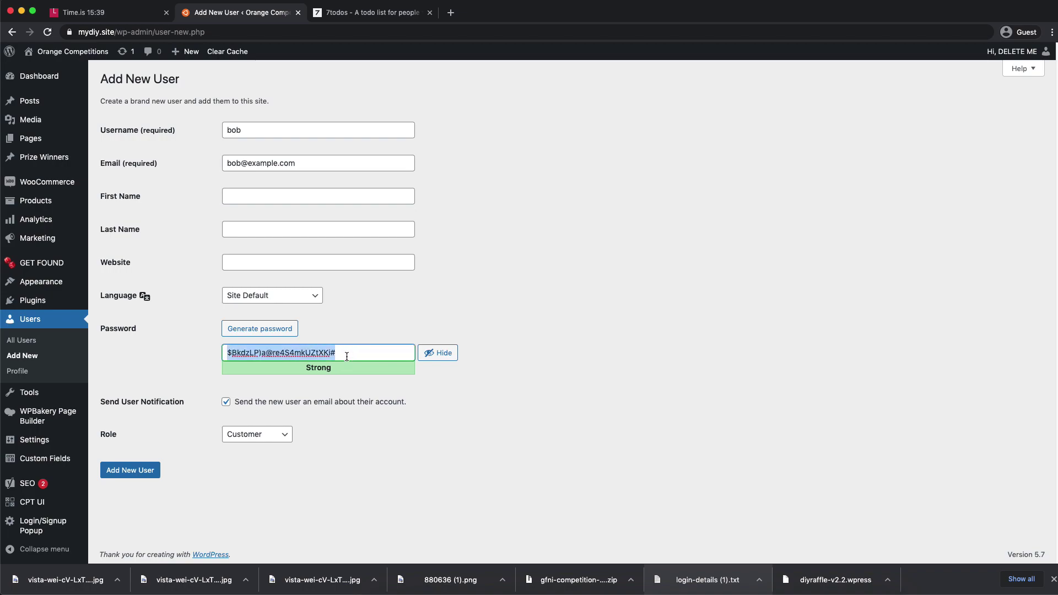
- Turn off the user notification e-mail, set the role to Administrator and create the user
left_click(226, 402)
left_click(281, 436)
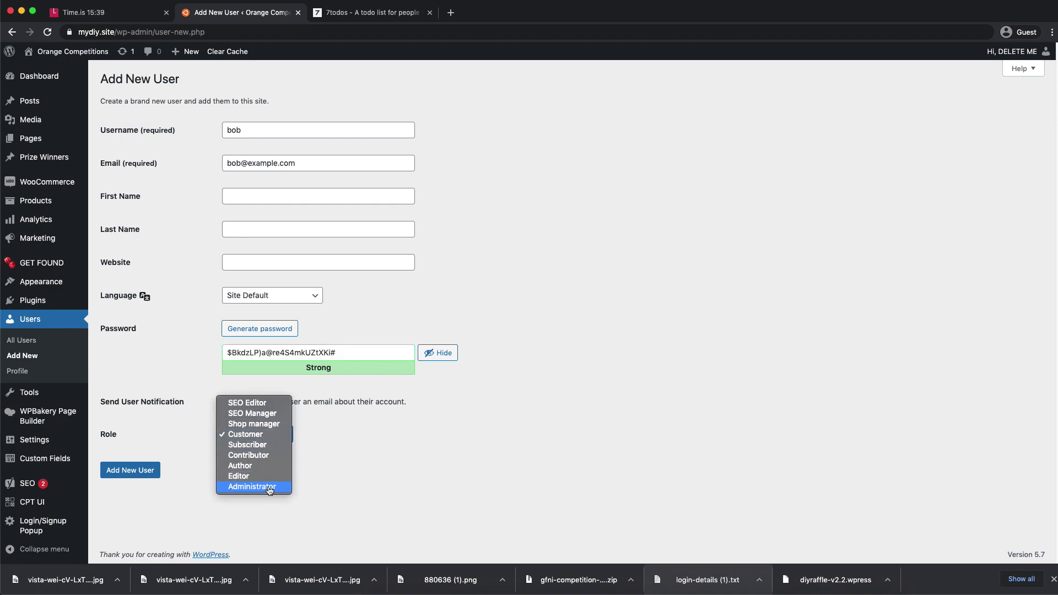
left_click(270, 488)
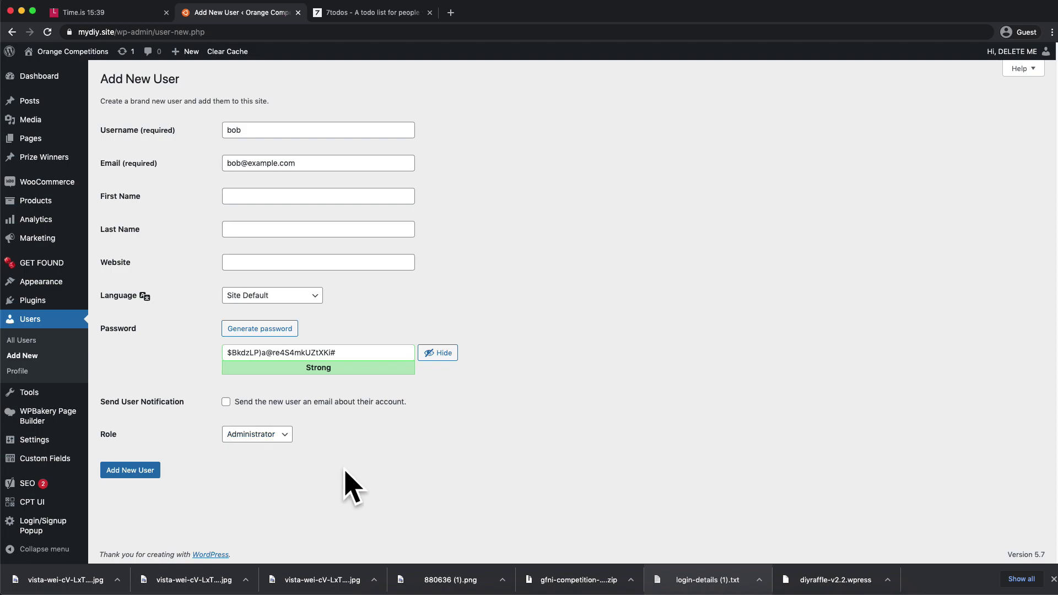
left_click(133, 476)
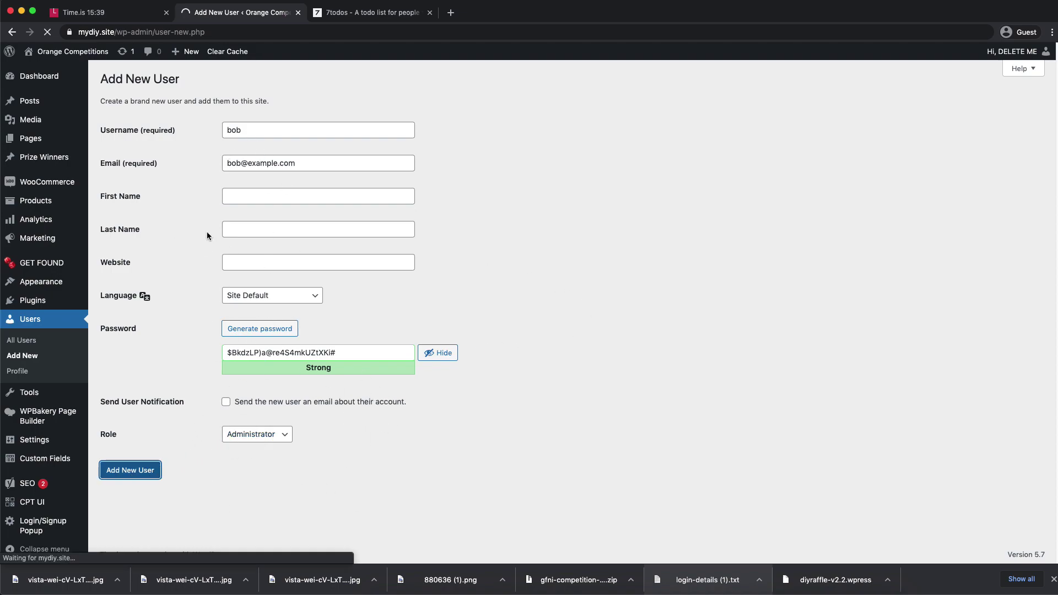
- In the new user's profile, clear the billing postcode, city, address line 1 and last name
left_click(131, 205)
scroll(332, 316, "down", 10)
scroll(332, 316, "down", 20)
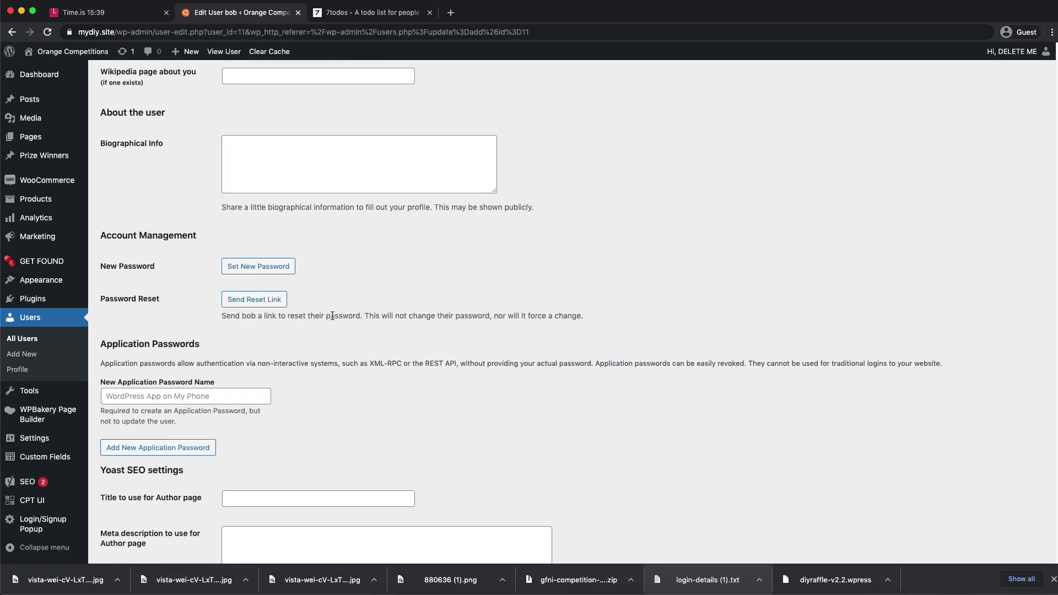
left_click_drag(297, 300, 184, 291)
key("BackSpace")
left_click_drag(275, 260, 183, 258)
key("BackSpace")
left_click_drag(292, 189, 223, 189)
key("BackSpace")
left_click_drag(264, 118, 165, 116)
key("BackSpace")
- Clear the billing first name and e-mail address, then update the user
scroll(276, 165, "up", 3)
left_click_drag(270, 185, 153, 186)
key("BackSpace")
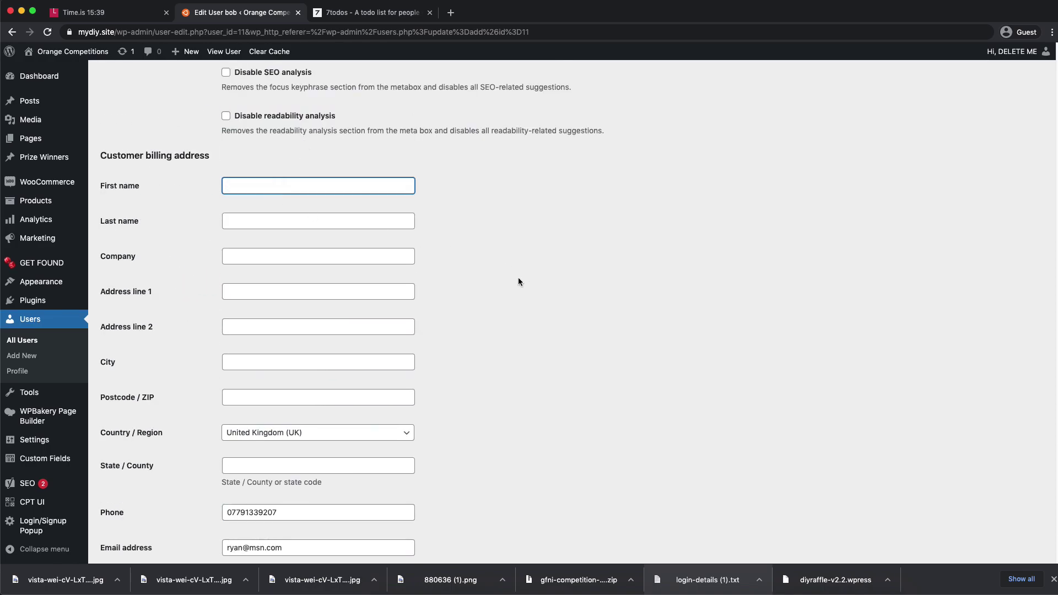
scroll(524, 281, "down", 3)
left_click_drag(329, 370, 111, 361)
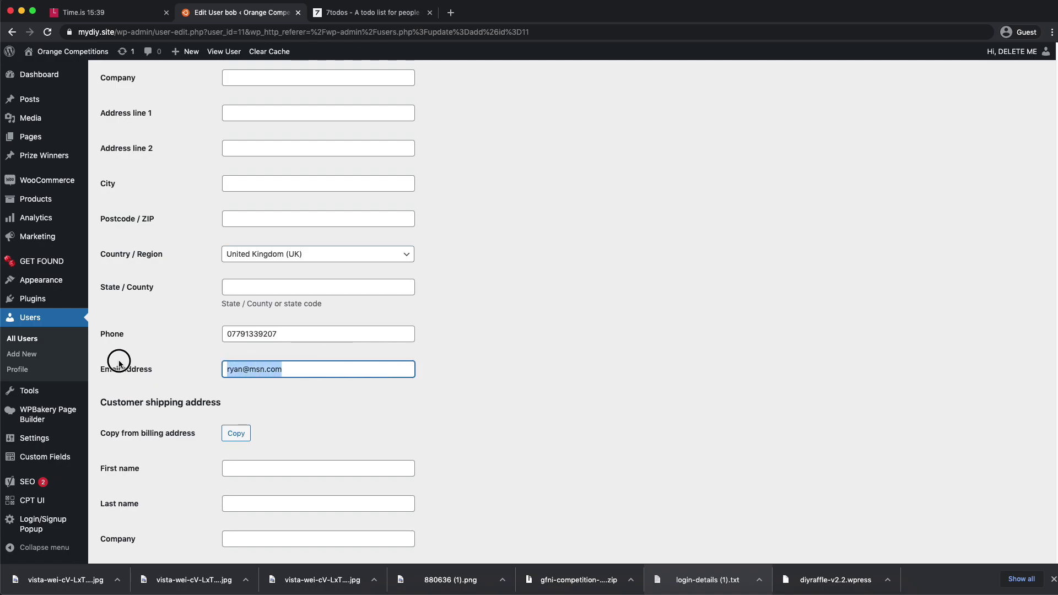
key("BackSpace")
left_click(296, 331)
scroll(511, 279, "up", 20)
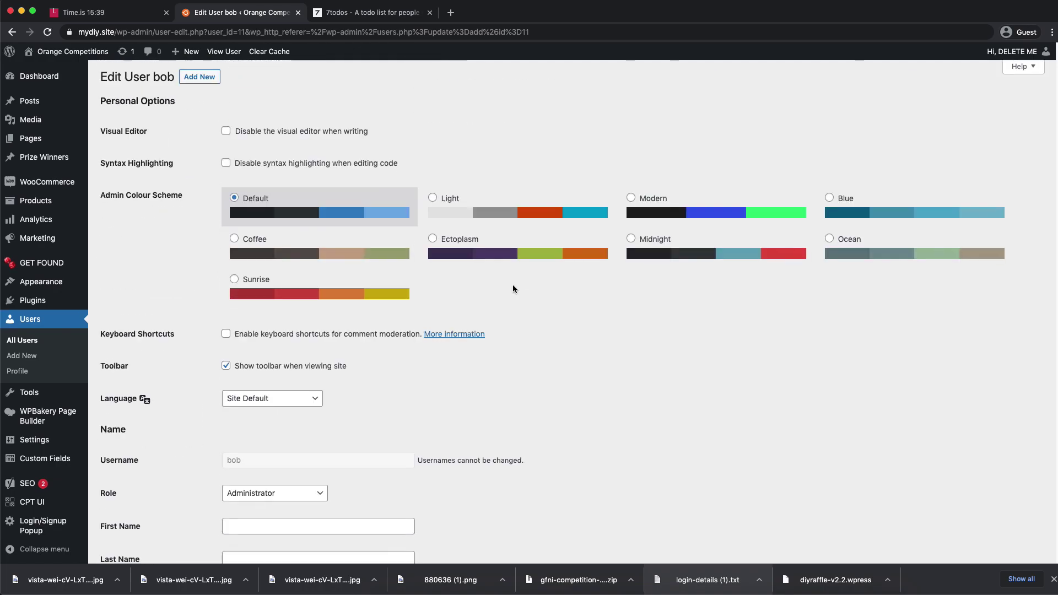
scroll(404, 272, "down", 15)
scroll(497, 304, "down", 15)
left_click(153, 505)
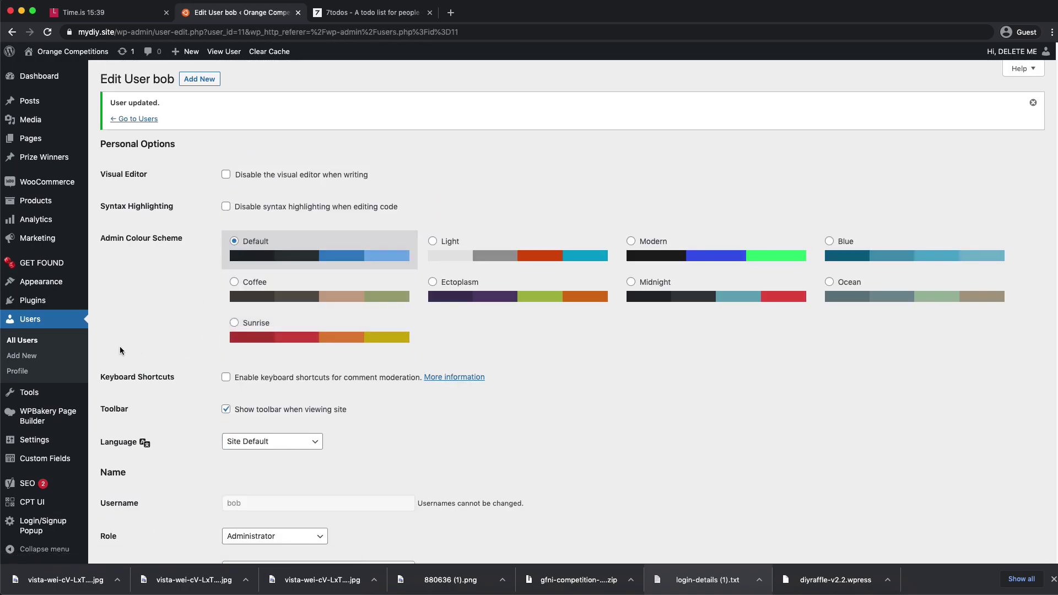
- Log out and log back into the admin with the new account's username and password
mouse_move(1014, 51)
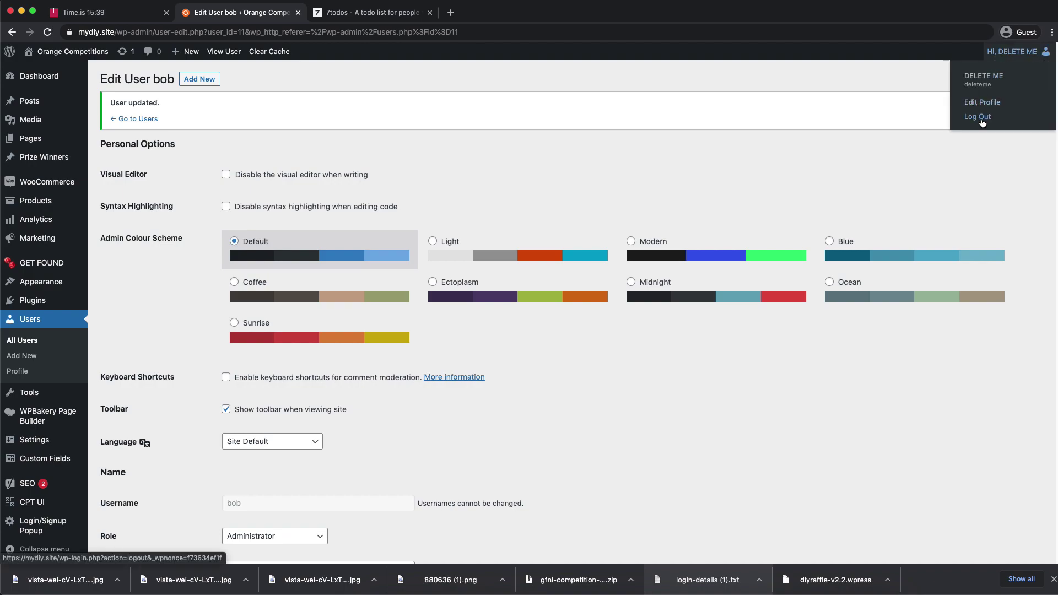
left_click(979, 117)
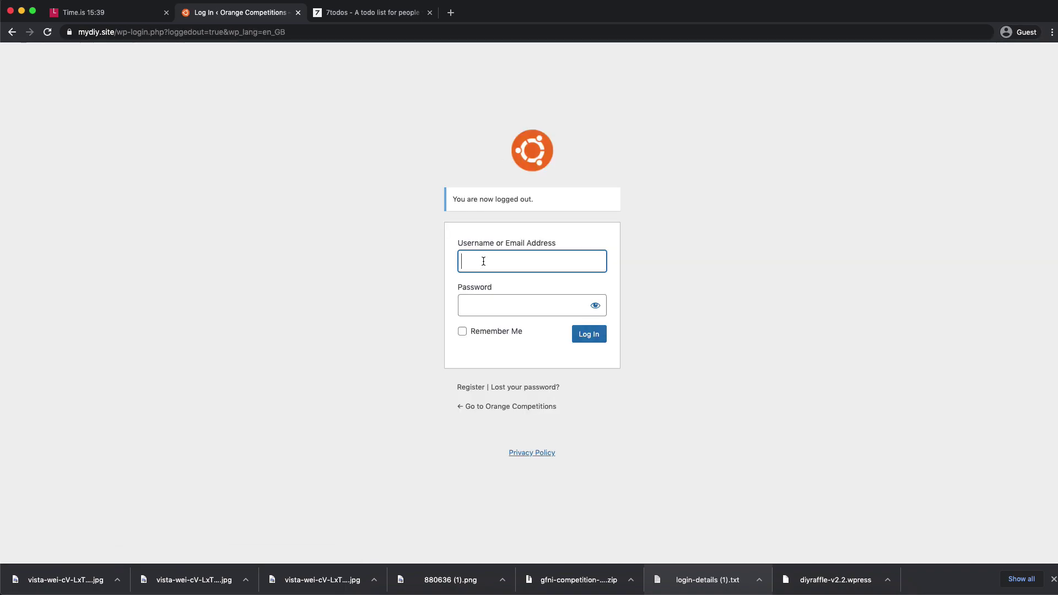
type("bob")
left_click(527, 297)
key("ctrl+v")
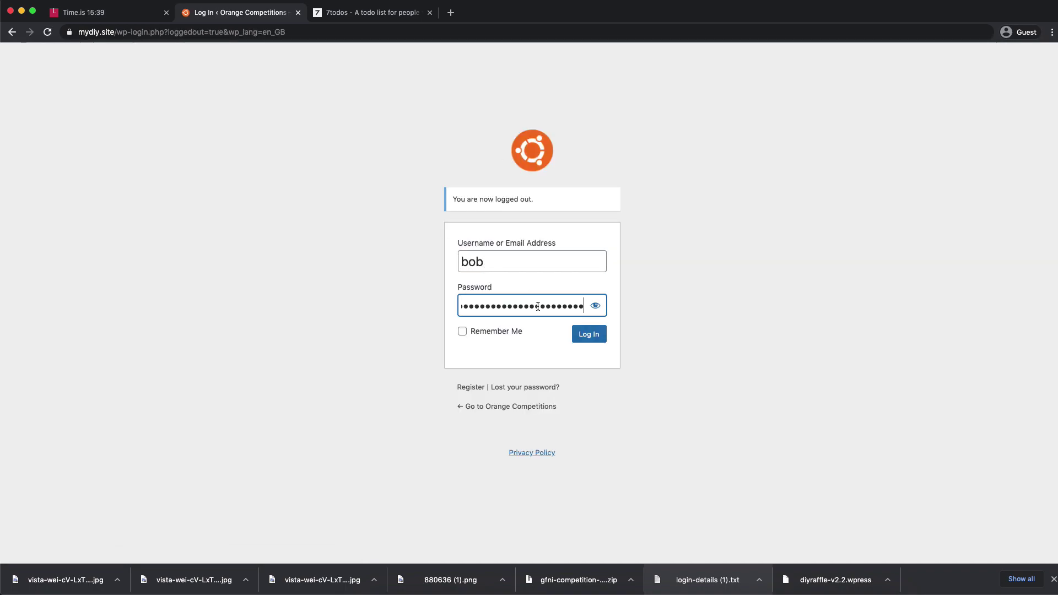
left_click(574, 334)
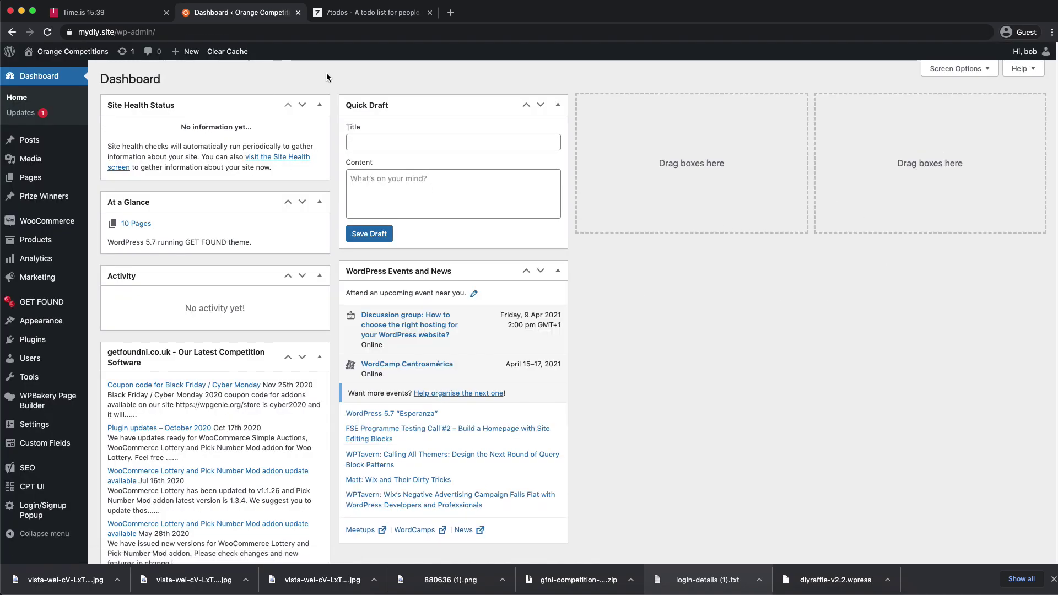
- Hide every dashboard widget except WooCommerce Status in Screen Options, then open All Users
mouse_move(1026, 55)
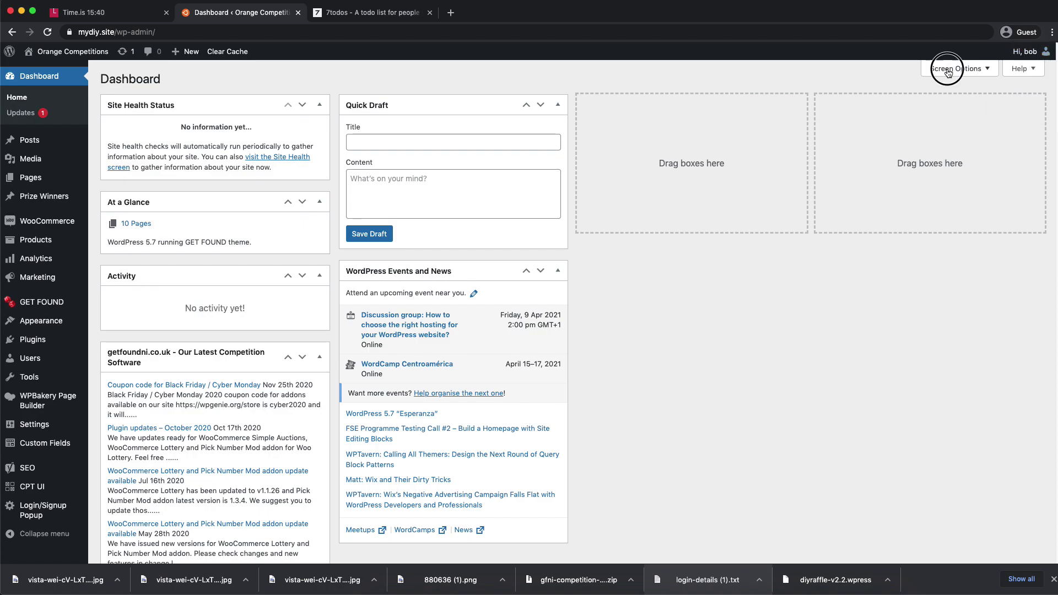
left_click(957, 69)
left_click(160, 117)
left_click(216, 116)
left_click(293, 116)
left_click(257, 116)
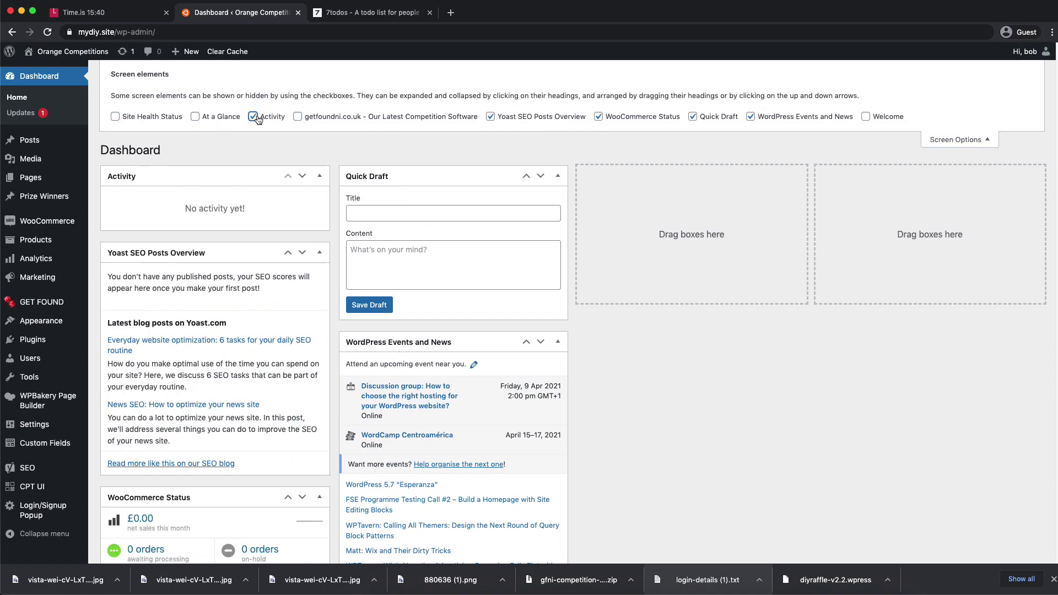
left_click(533, 118)
left_click(634, 117)
left_click(718, 118)
left_click(789, 118)
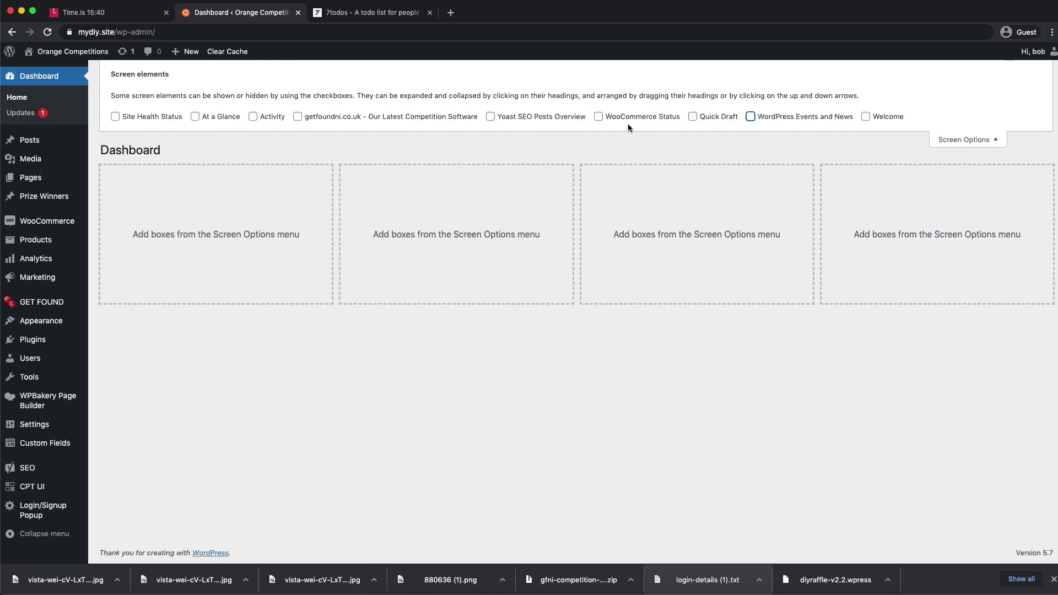
left_click(641, 120)
left_click(964, 139)
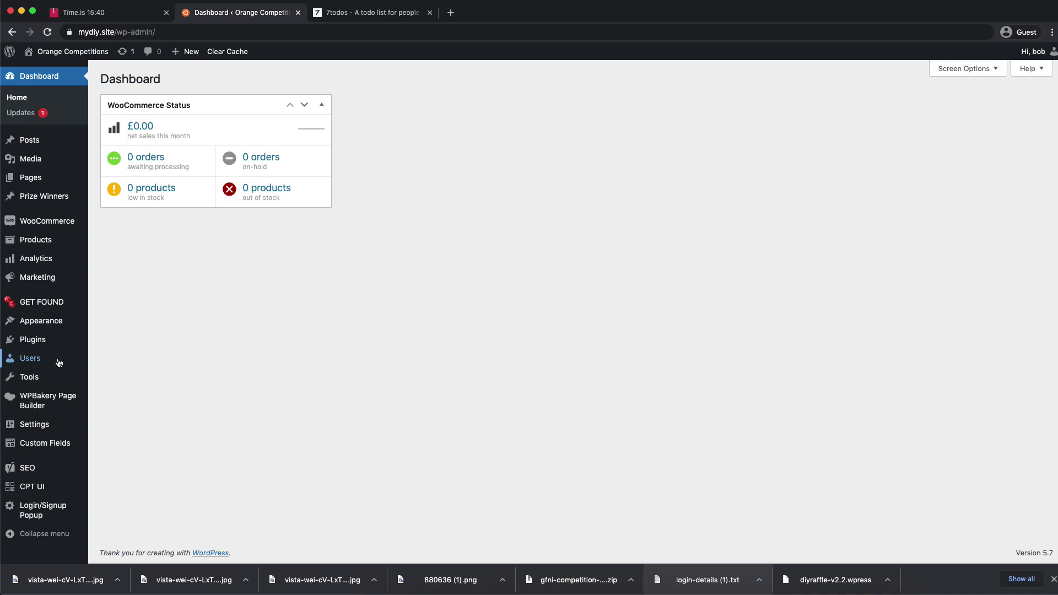
mouse_move(55, 359)
left_click(121, 361)
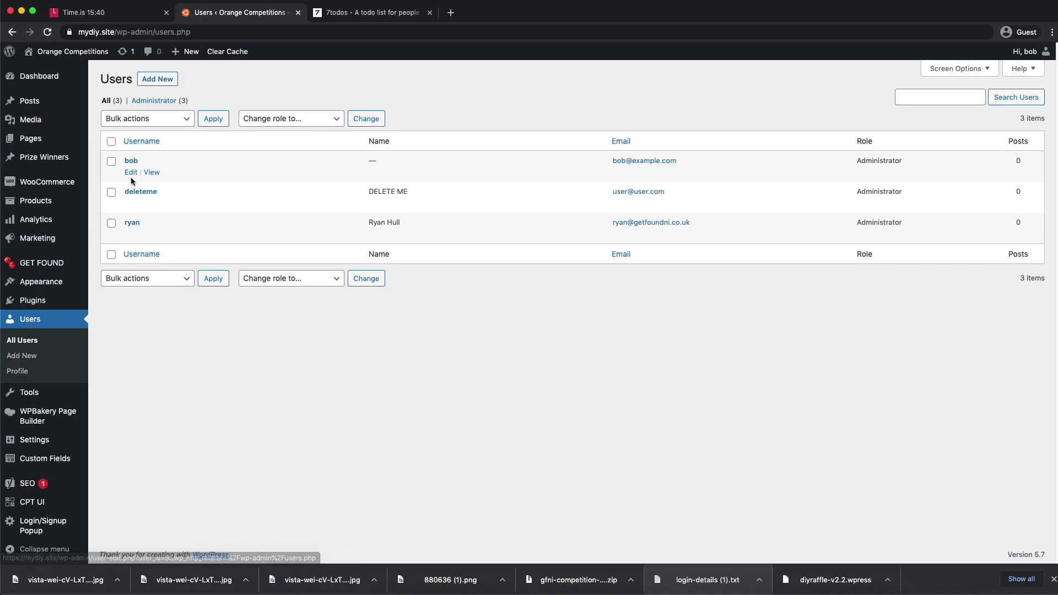
- Delete the spare test user, attributing all its content to the logged-in admin
left_click(152, 204)
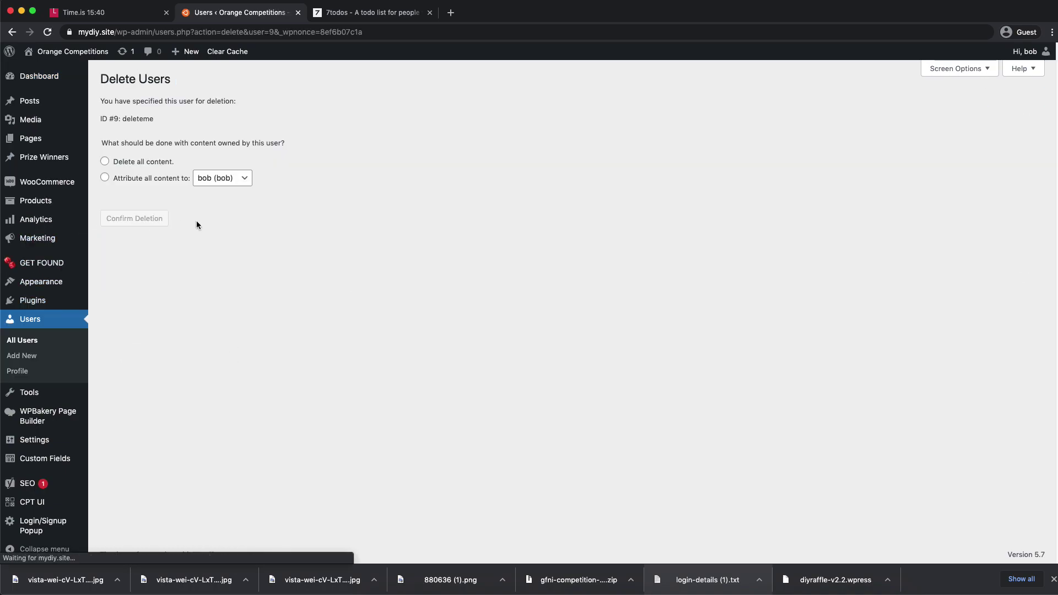
left_click(139, 182)
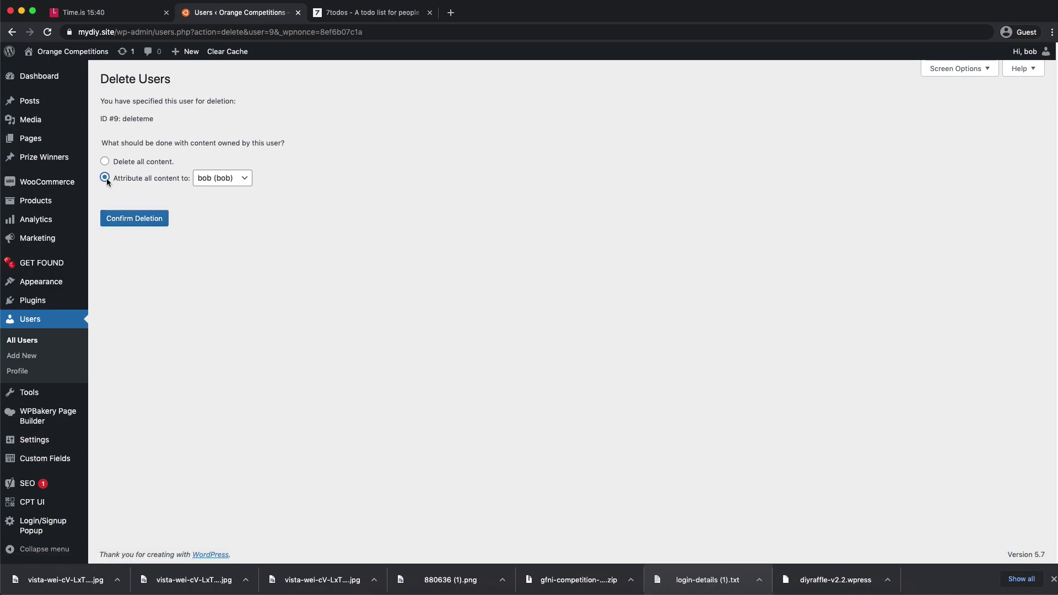
left_click(159, 221)
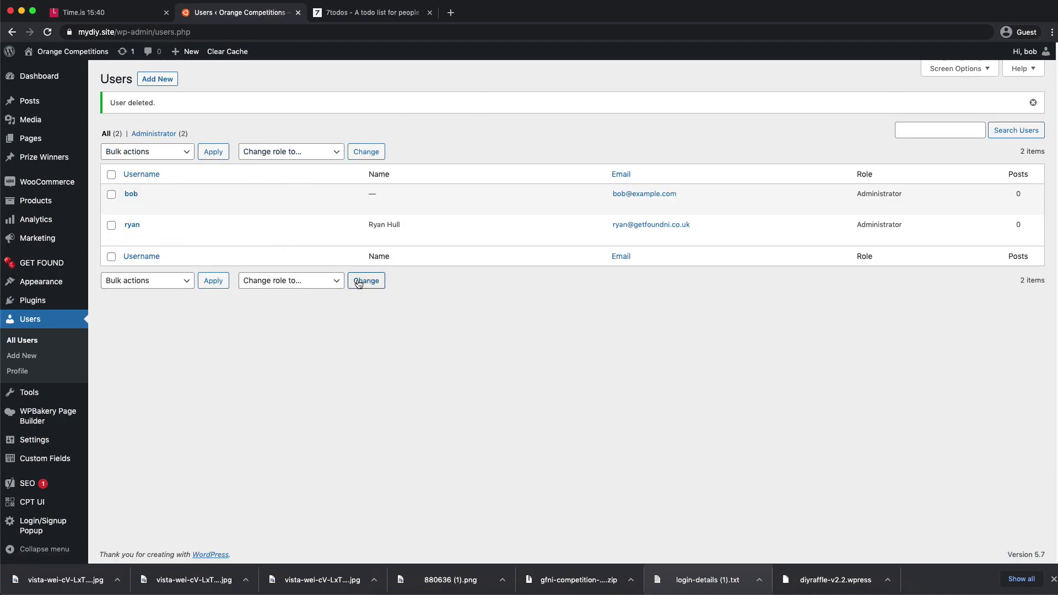
mouse_move(131, 232)
- Go to the public front of the site
left_click(316, 372)
scroll(303, 409, "down", 1)
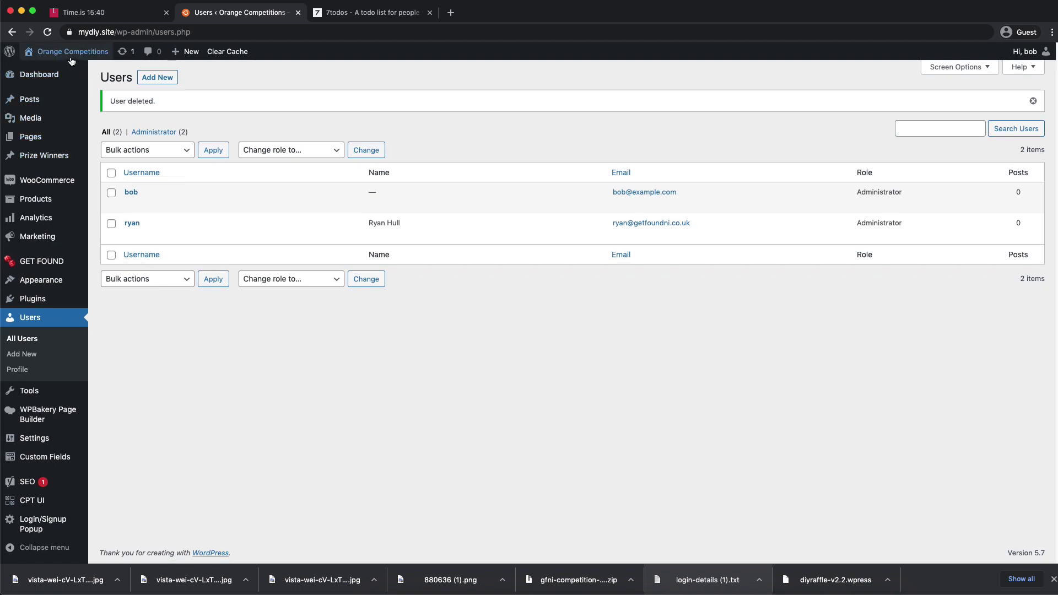
left_click(39, 71)
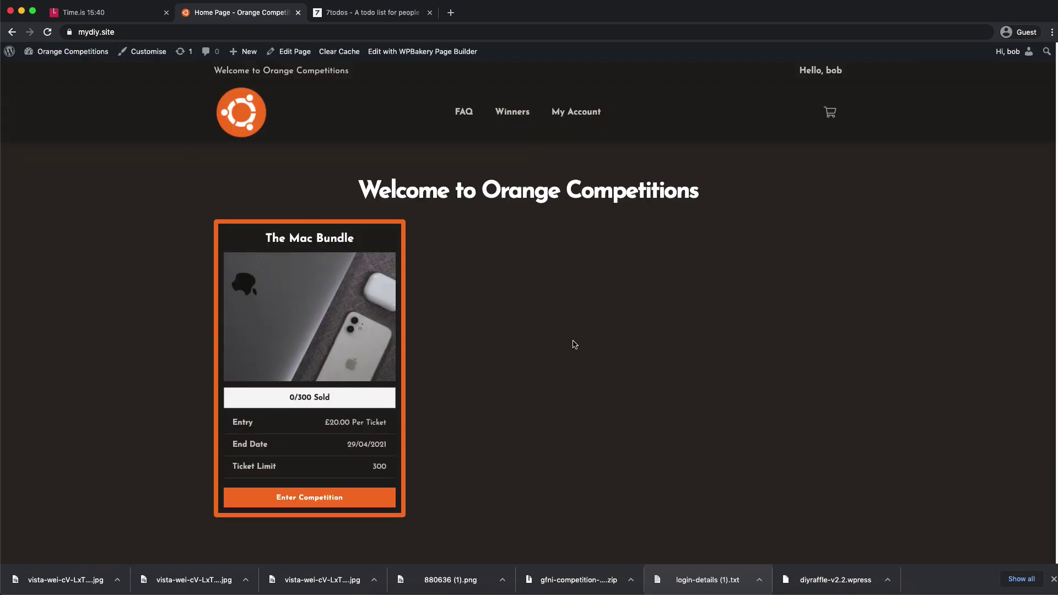
- Open The Mac Bundle competition page and read through its details
left_click(341, 311)
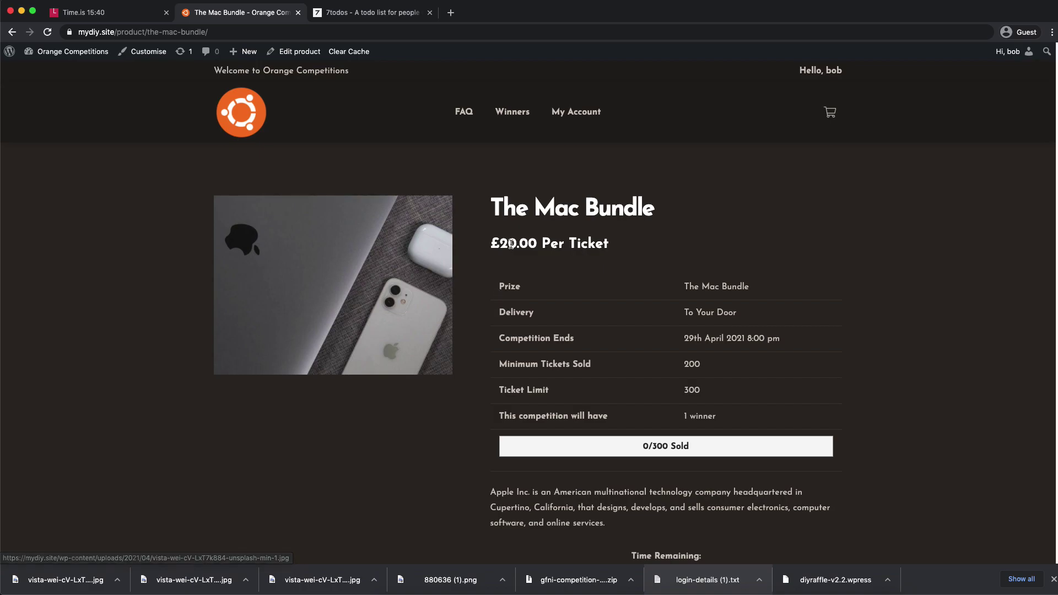
scroll(623, 256, "down", 2)
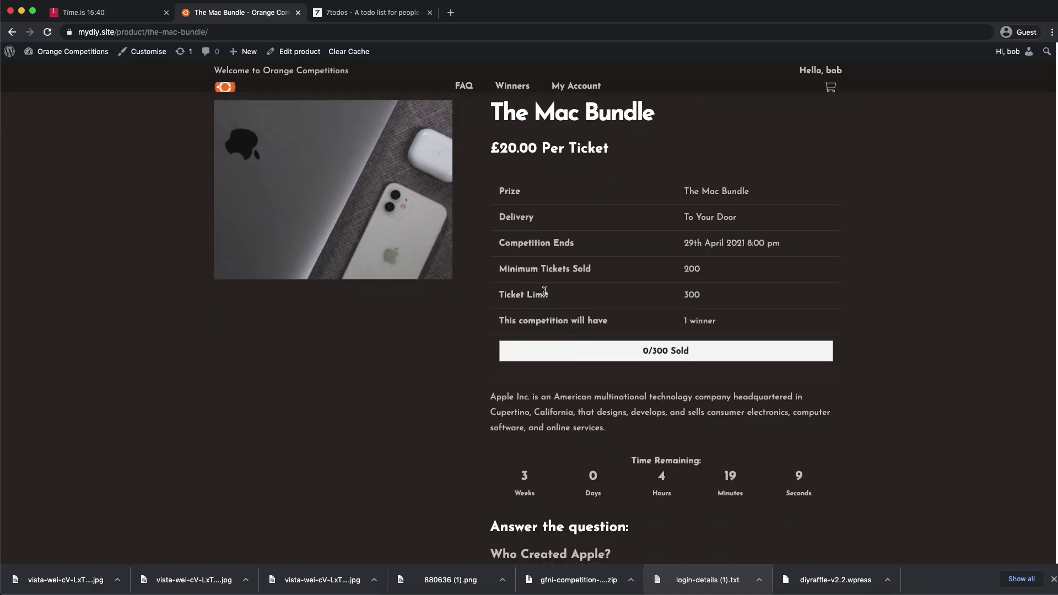
left_click_drag(537, 232, 587, 303)
left_click_drag(637, 353, 692, 352)
left_click(691, 356)
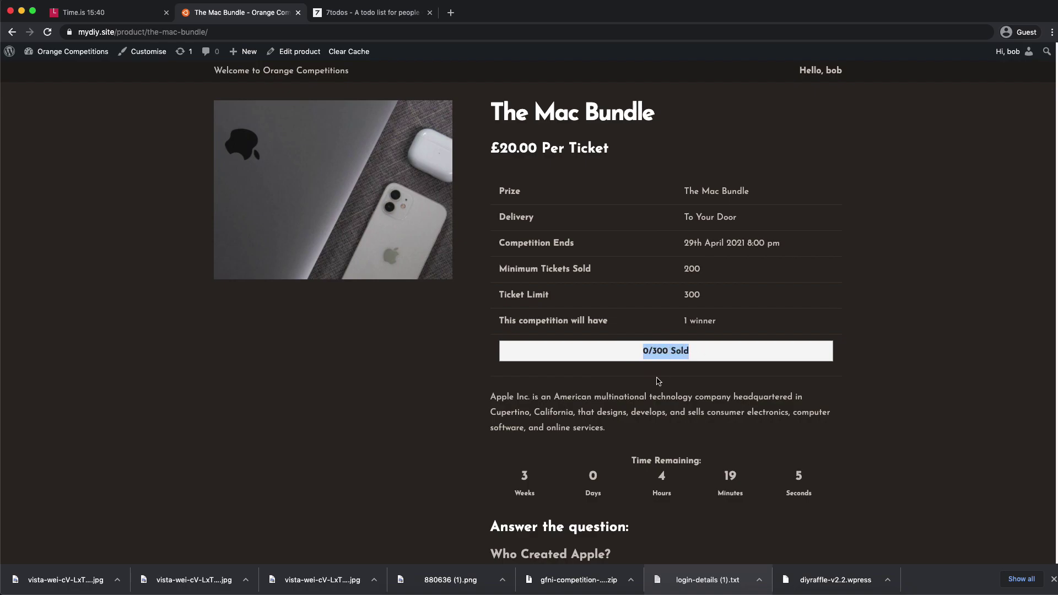
scroll(612, 361, "down", 5)
left_click_drag(622, 205, 682, 202)
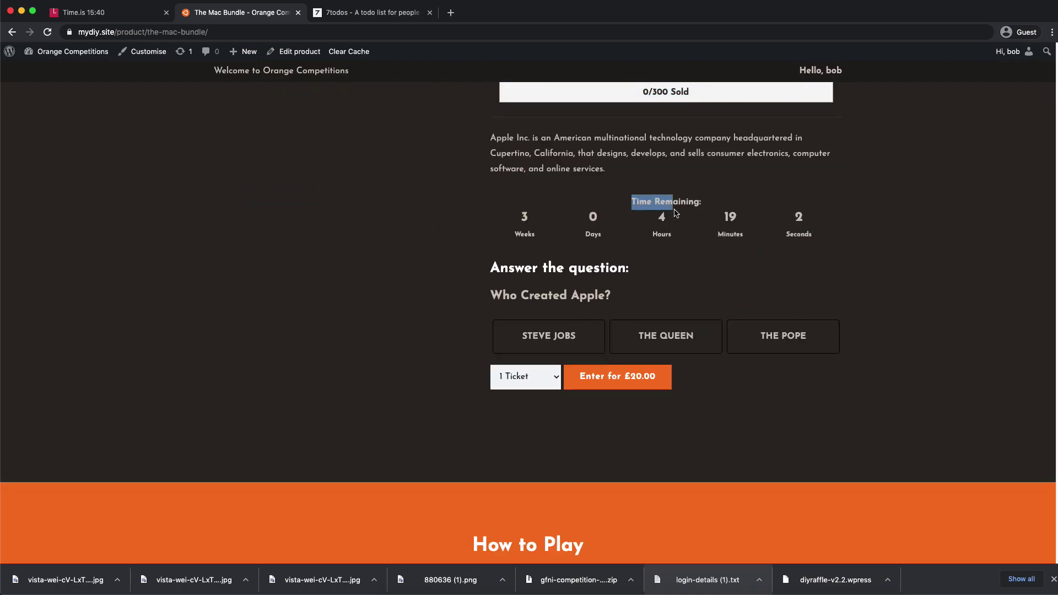
- Answer STEVE JOBS, enter with 10 tickets for £200.00 and view the basket
left_click(528, 344)
left_click(699, 334)
left_click(751, 337)
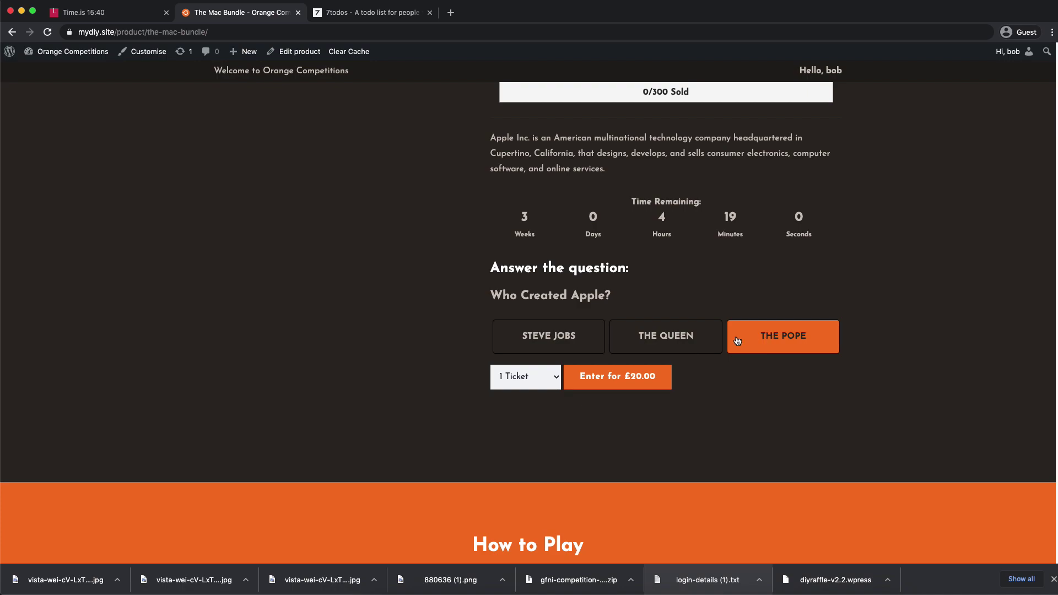
left_click(575, 341)
left_click(527, 377)
left_click(517, 487)
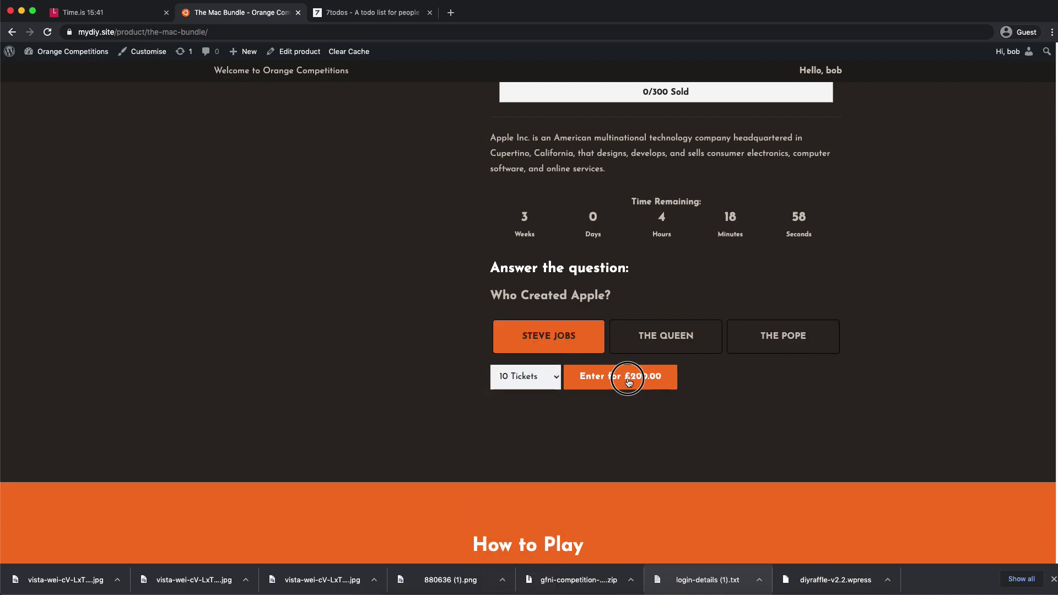
left_click(626, 378)
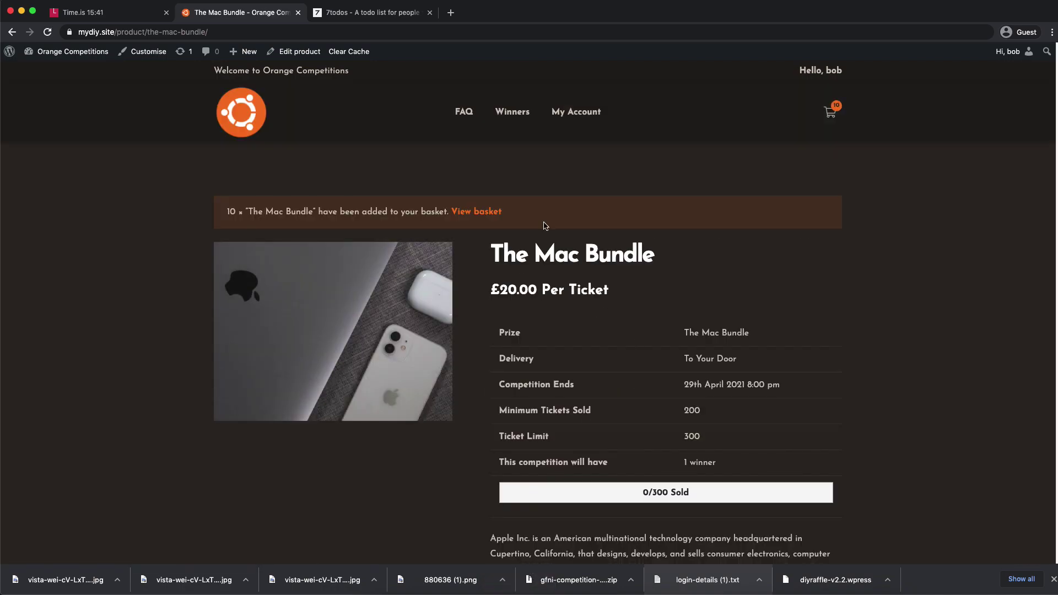
left_click(487, 212)
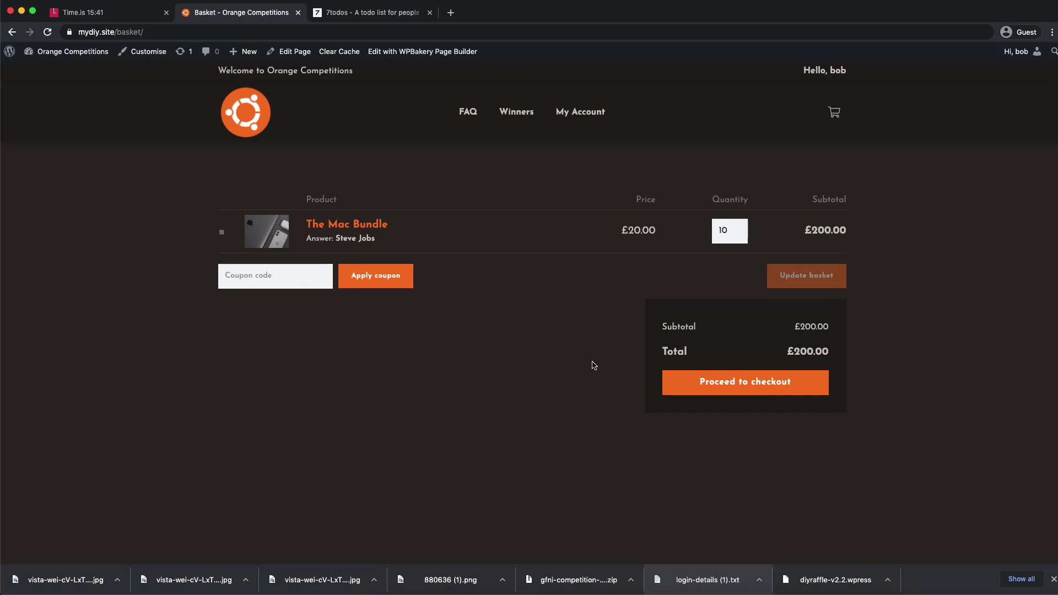
left_click(723, 387)
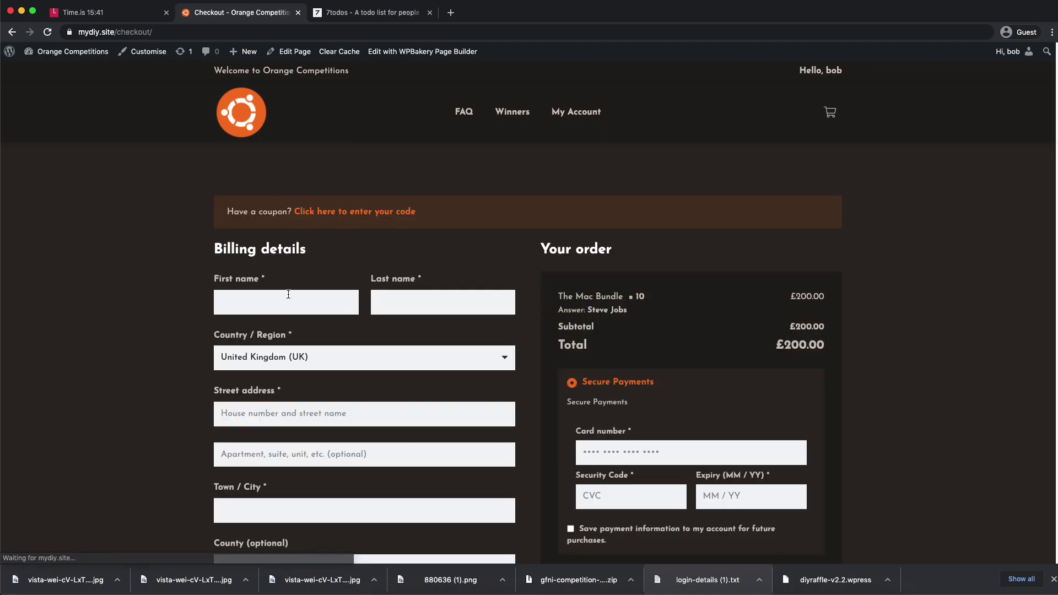
- Fill in the billing first name, street address and town/city at checkout
type("Ryan")
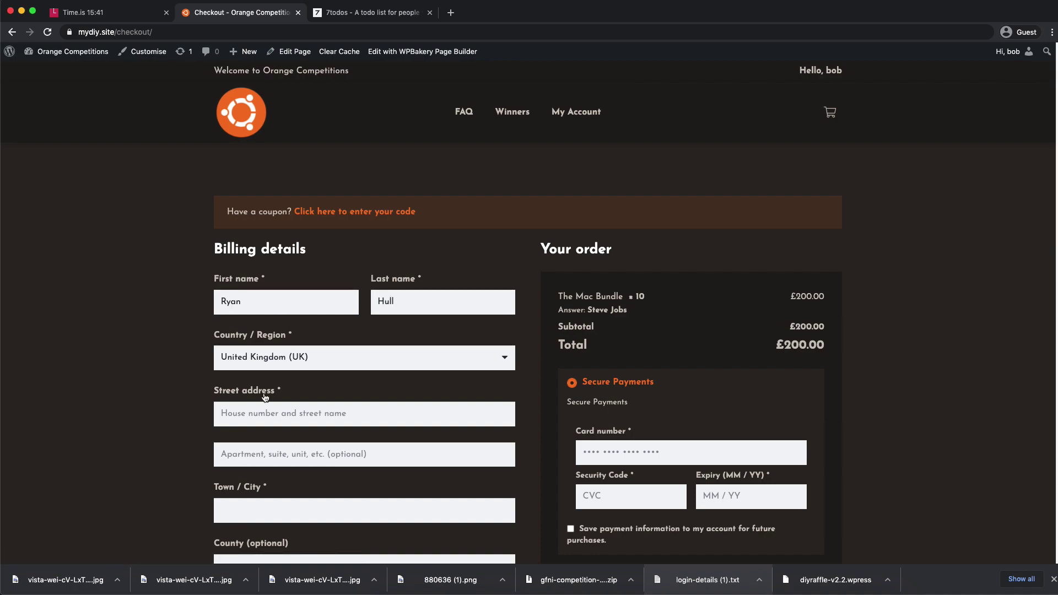
left_click(255, 411)
type("1 Main Street")
scroll(236, 432, "down", 1)
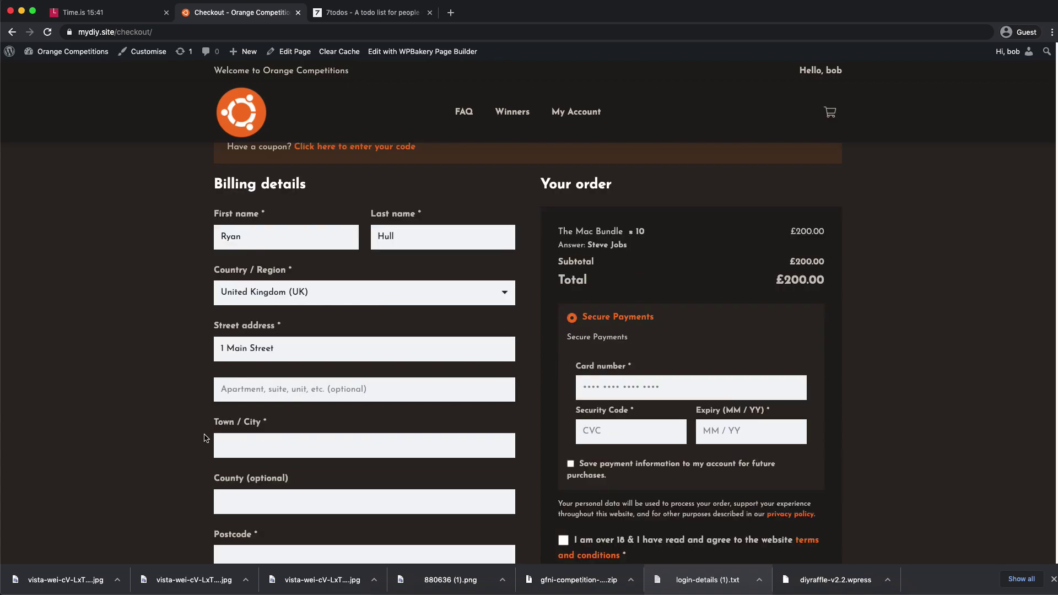
left_click(232, 435)
type("Belfast")
scroll(252, 354, "down", 4)
- Enter the billing phone number, replace the pre-filled e-mail address and start the postcode
left_click(252, 353)
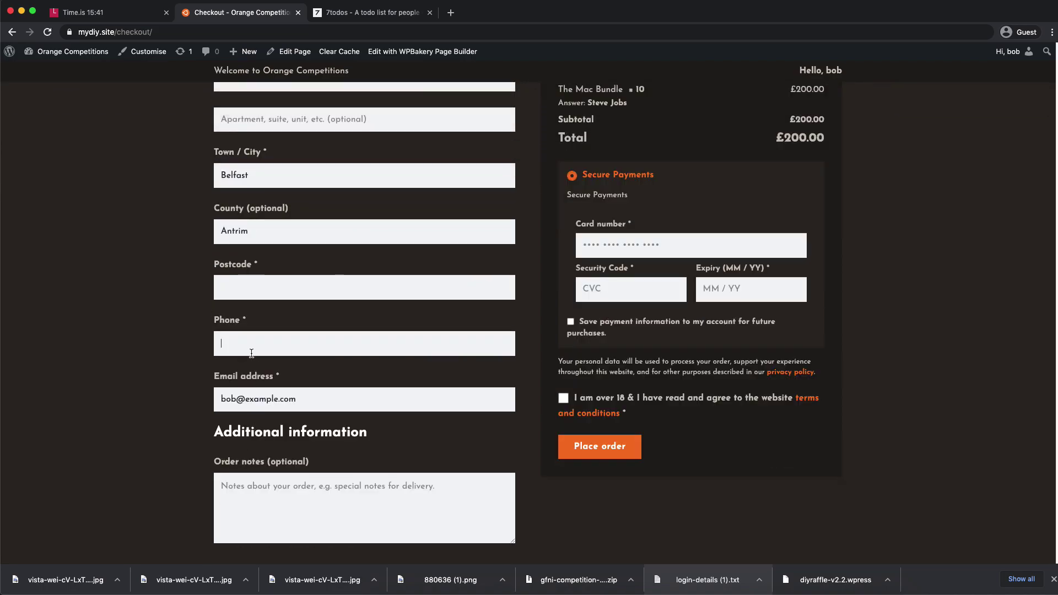
left_click_drag(317, 399, 37, 383)
left_click(84, 352)
triple_click(337, 401)
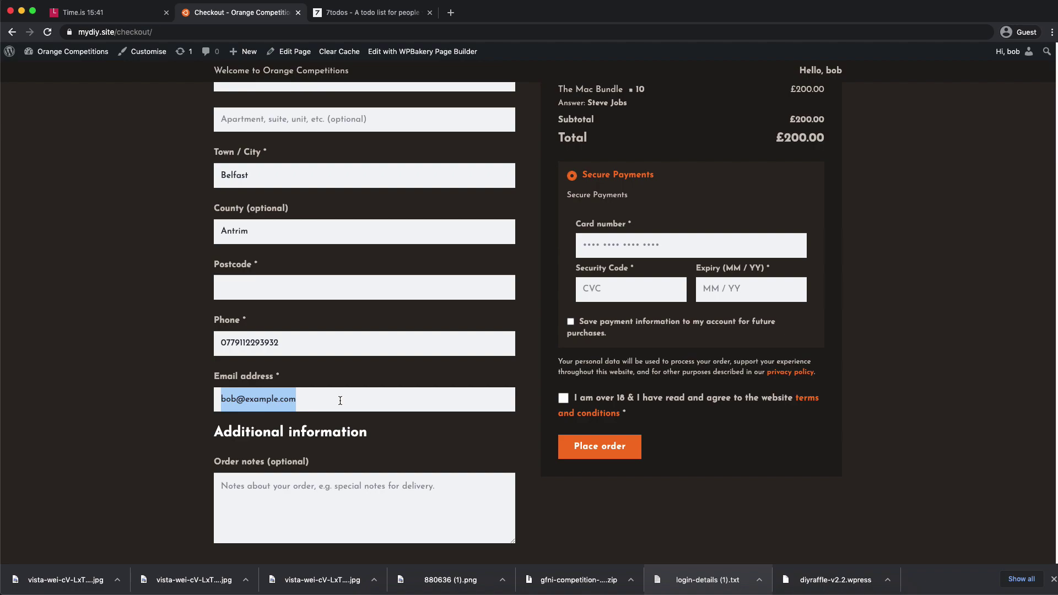
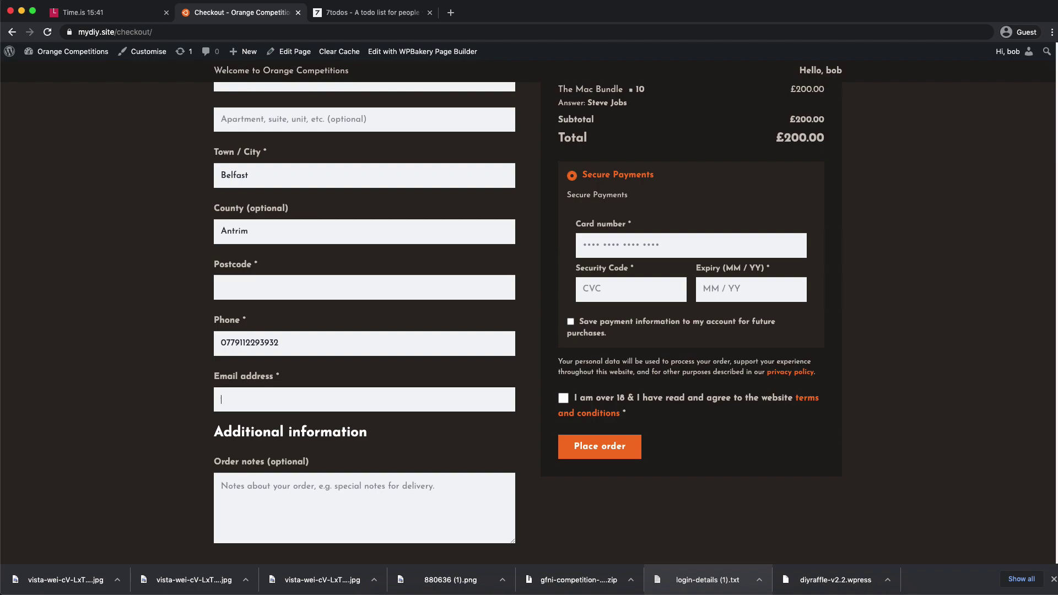
left_click(272, 293)
type("bt1 14G")
scroll(265, 328, "up", 5)
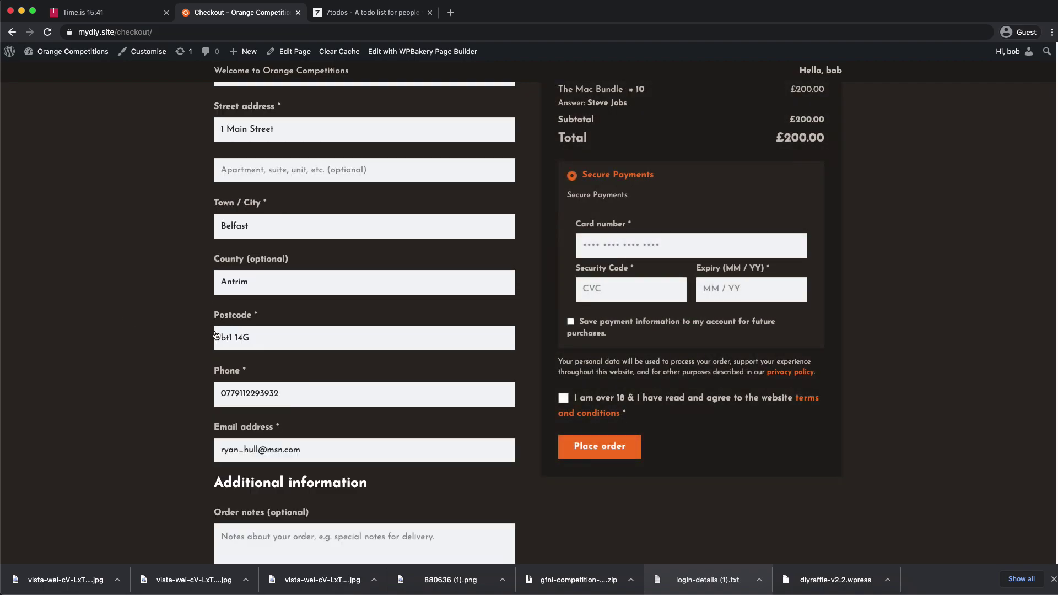
scroll(242, 278, "up", 3)
scroll(264, 259, "down", 8)
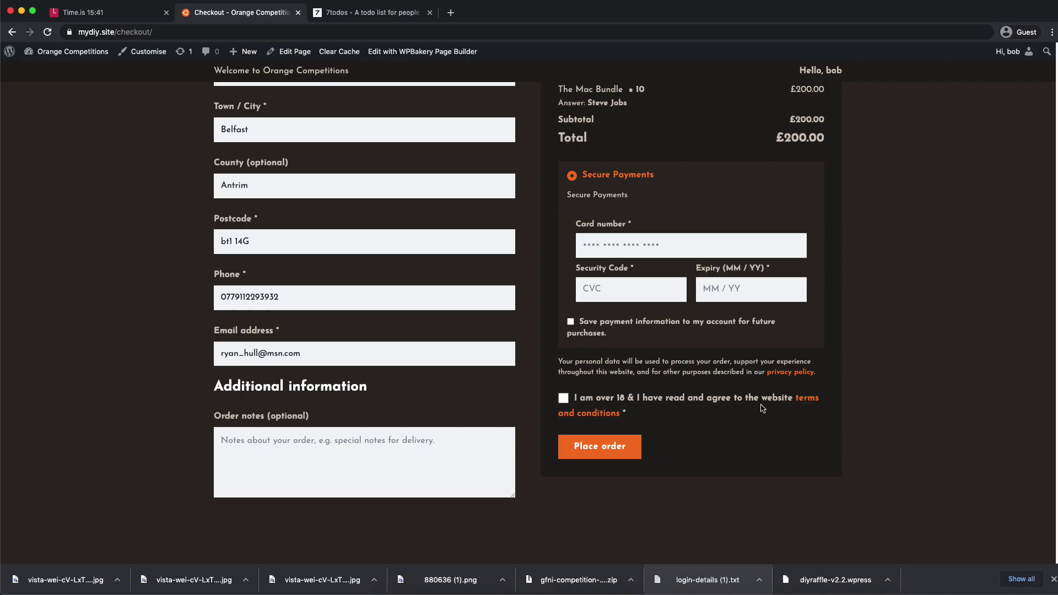
- Read the terms and conditions and tick the over-18 and terms agreement
left_click(812, 402)
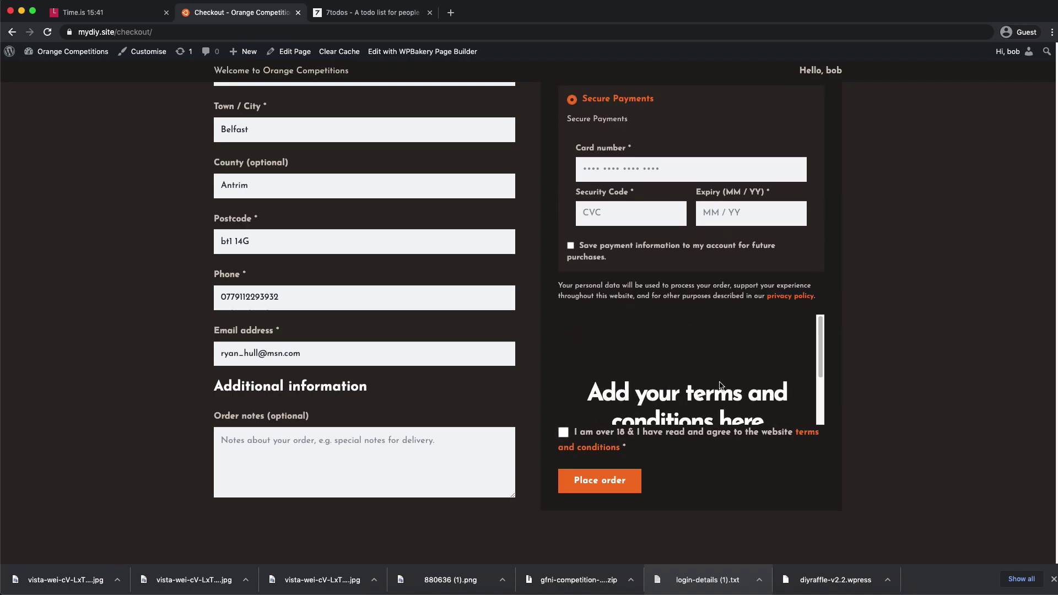
scroll(700, 366, "down", 2)
scroll(711, 369, "up", 5)
scroll(728, 379, "down", 3)
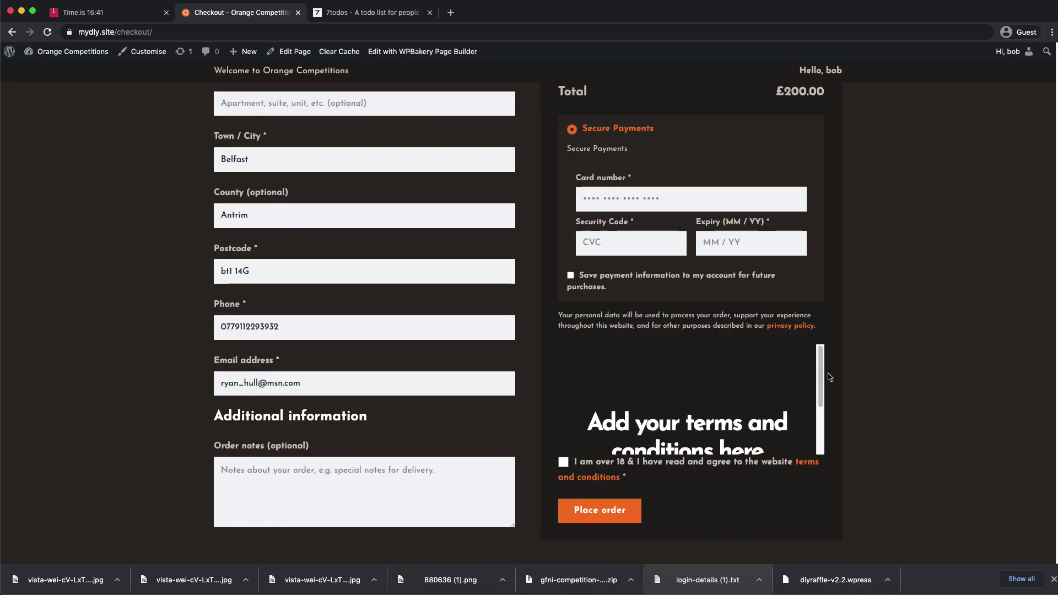
left_click_drag(821, 359, 820, 406)
left_click(808, 464)
left_click(565, 398)
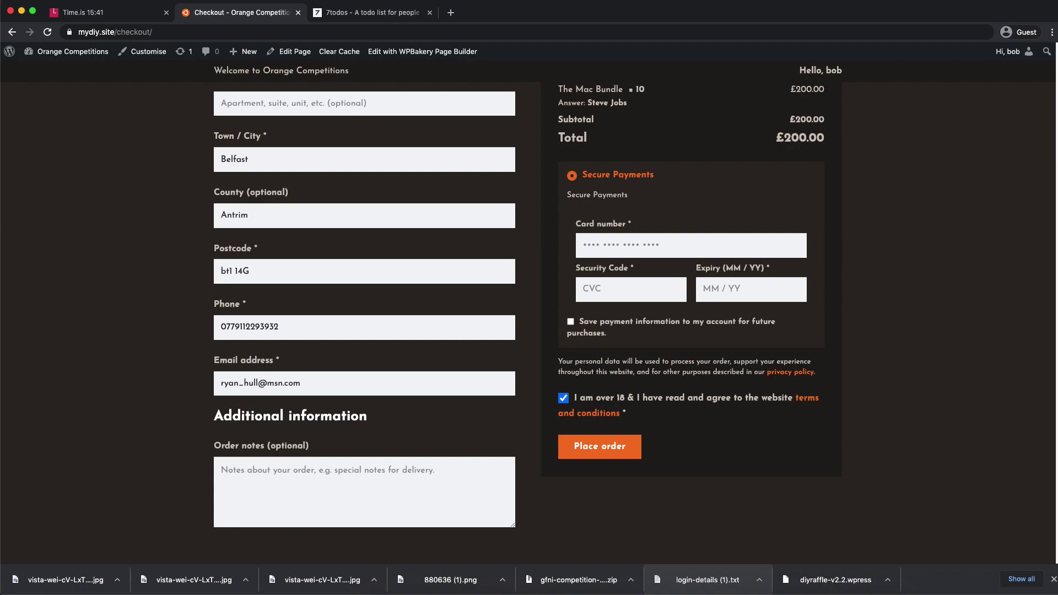
key("super+Tab")
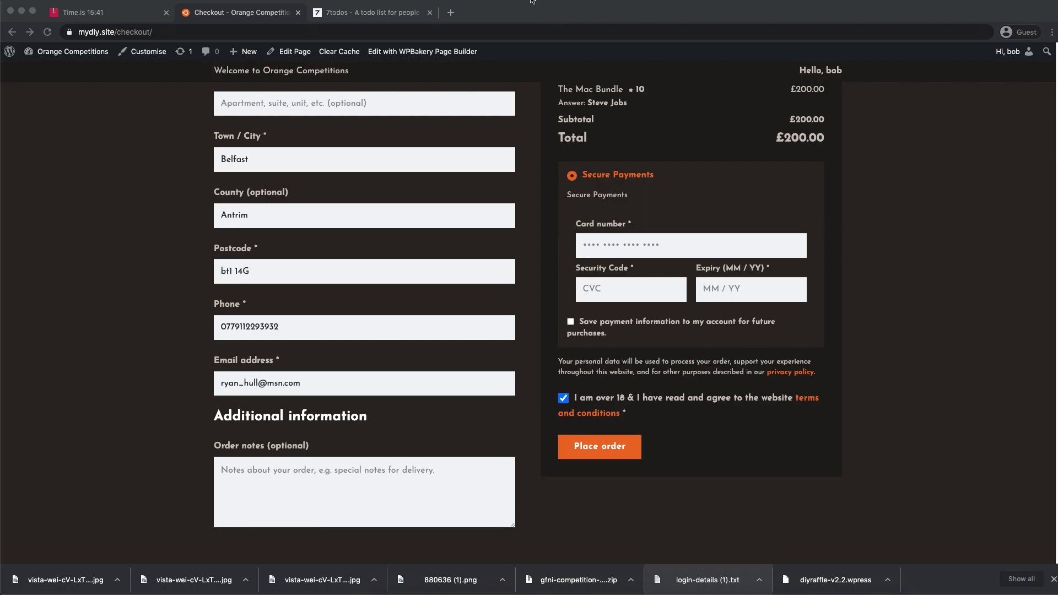
- Load the Trust Payments testing page in a new tab and select the VISA v2.1.0 test card number
left_click(455, 15)
type("https://docs.trustpayments.com/document/tru-connect/testing/")
key("Return")
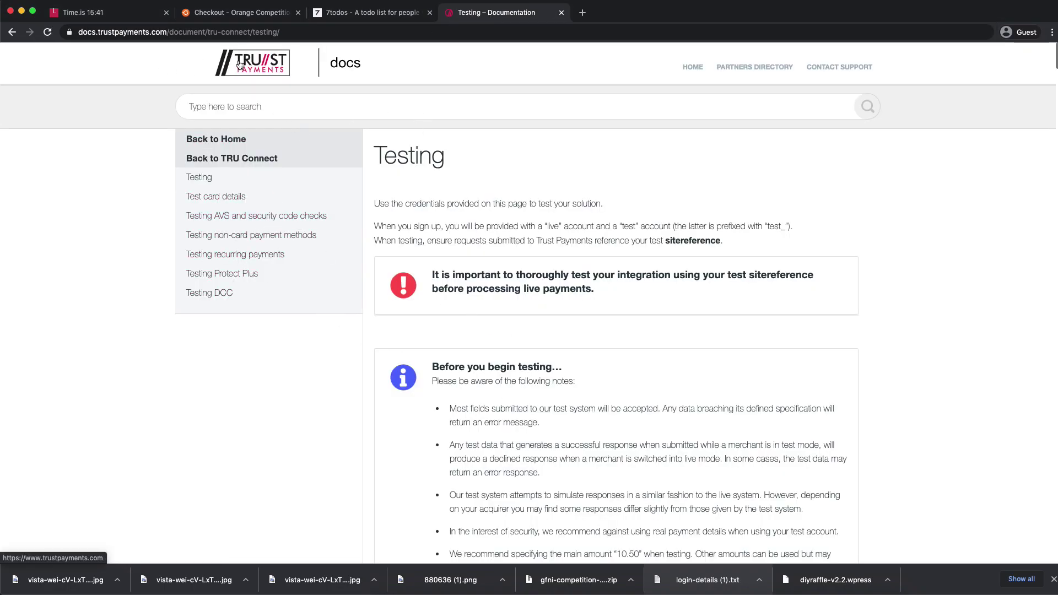
scroll(518, 269, "down", 3)
scroll(475, 226, "up", 3)
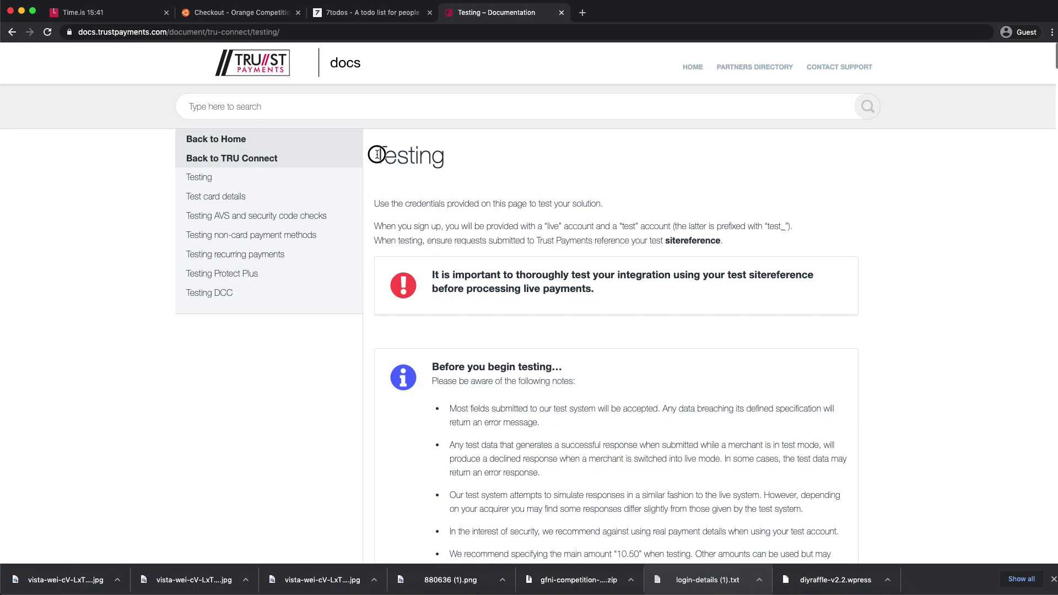
scroll(477, 265, "down", 10)
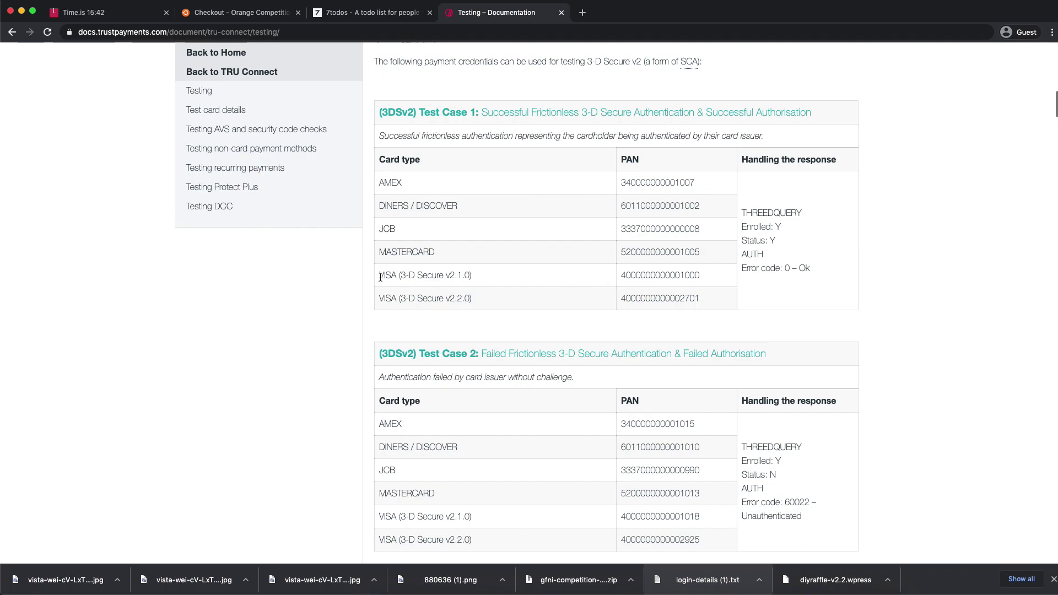
double_click(634, 276)
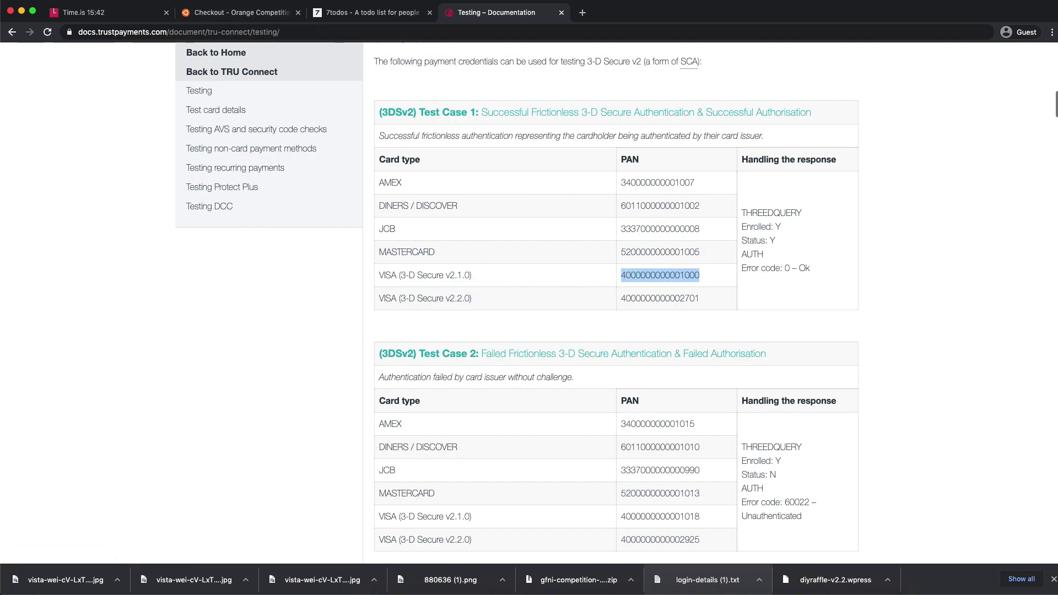
- Paste the VISA test card number into the checkout's Card number field
left_click(252, 11)
left_click(620, 245)
key("super+v")
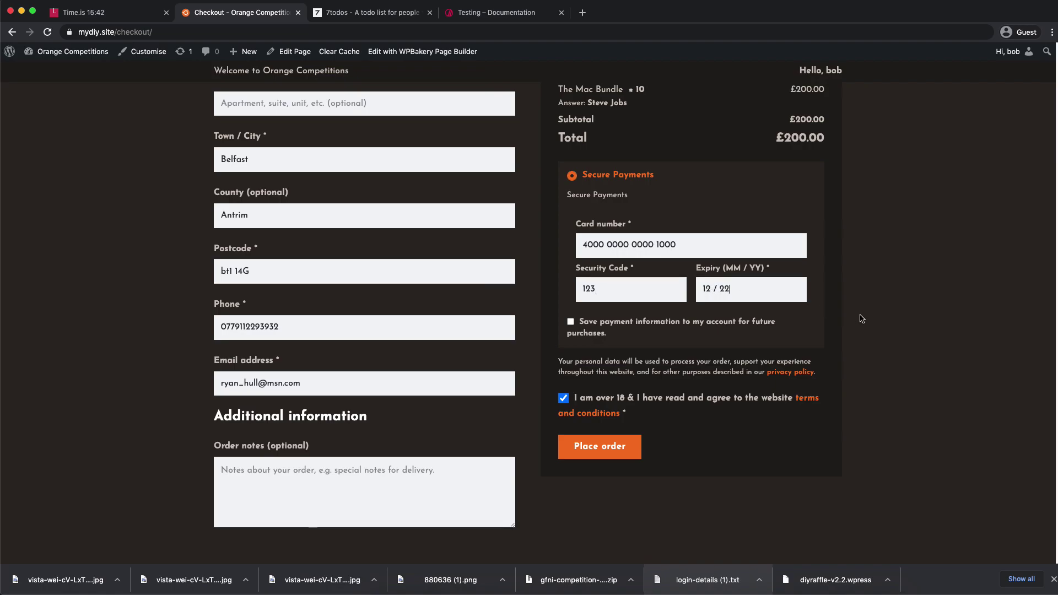
- Save the payment information and place the order, re-entering the billing postcode in capitals
left_click(613, 329)
left_click(620, 453)
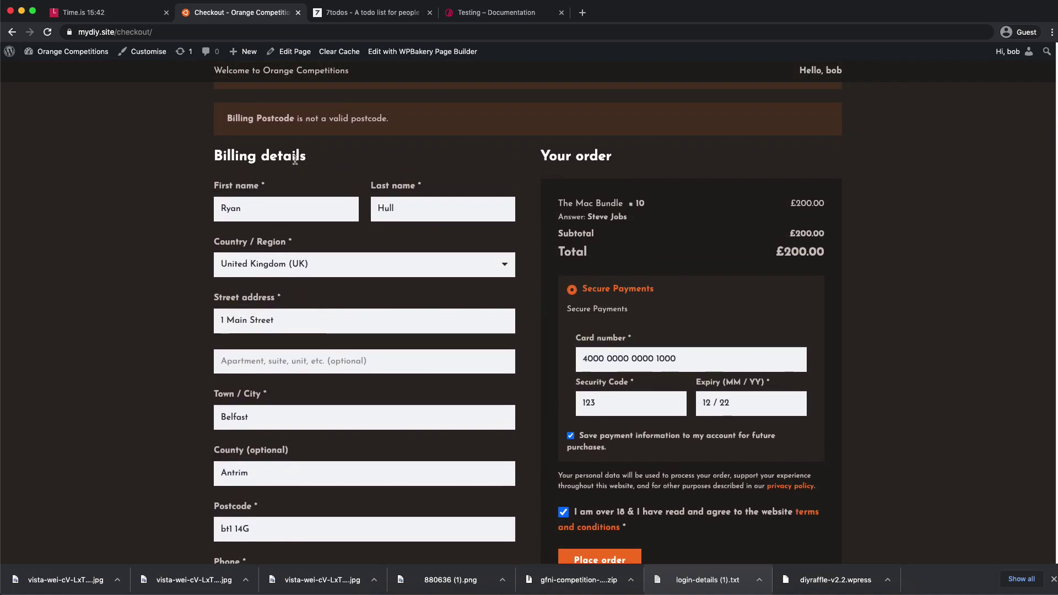
triple_click(275, 525)
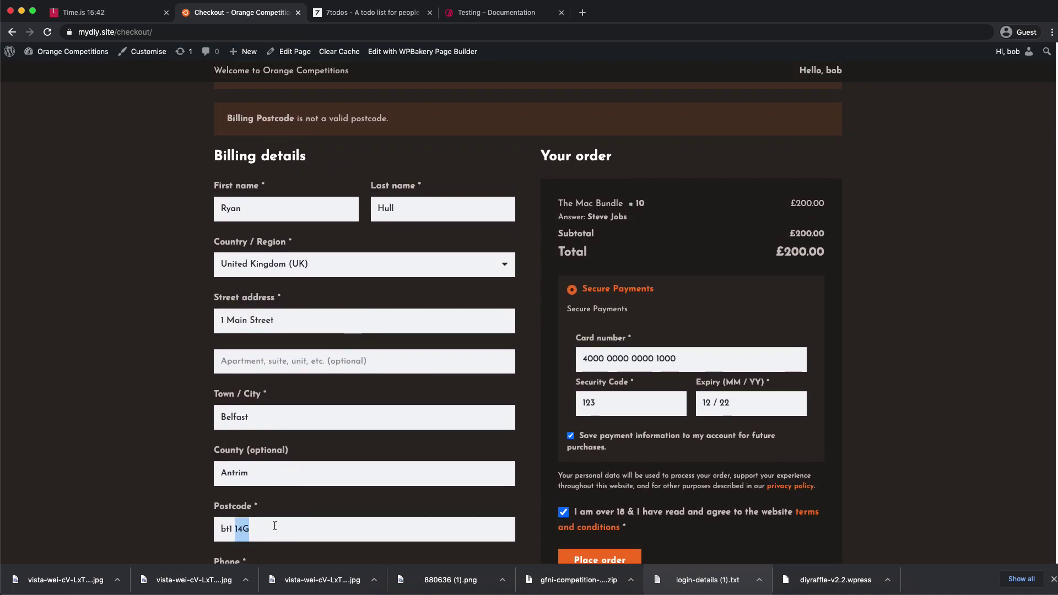
type("BT")
scroll(595, 392, "down", 3)
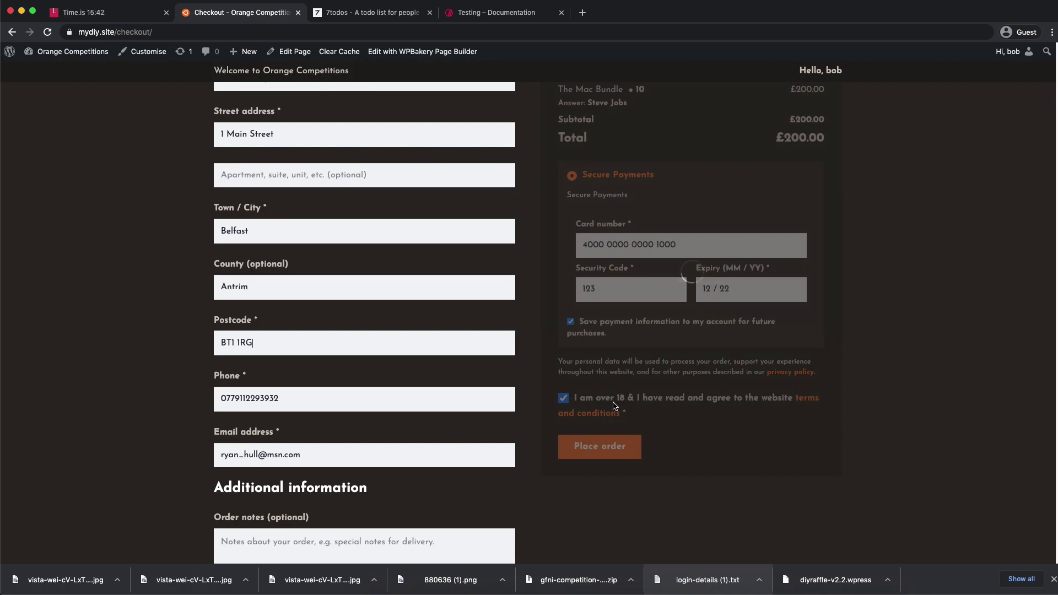
left_click(600, 448)
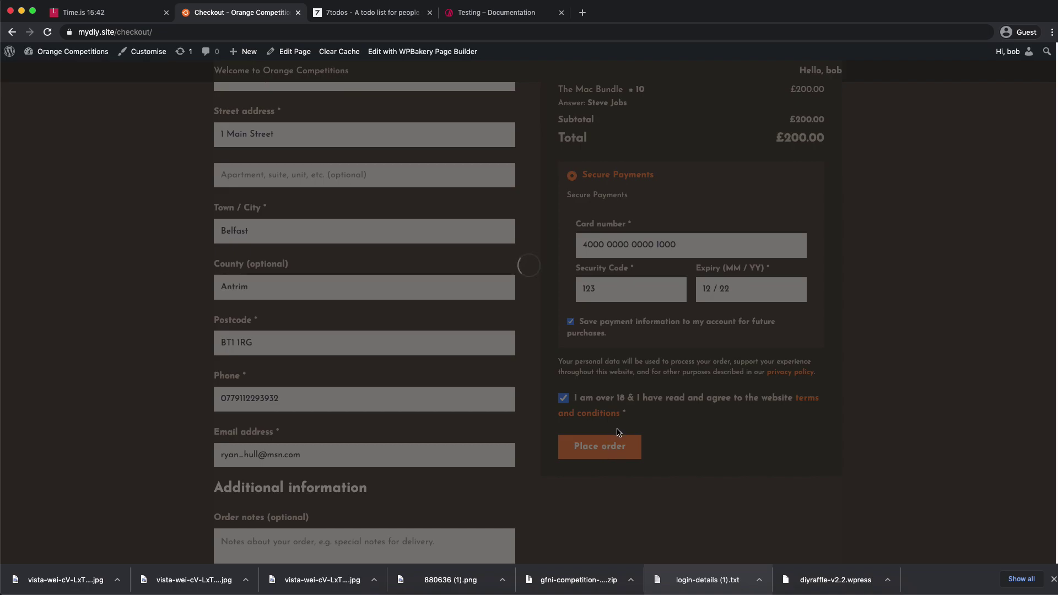
- Review the order-received confirmation for the £200.00 Mac Bundle purchase
left_click_drag(216, 202, 261, 200)
left_click_drag(238, 248, 767, 265)
left_click(768, 264)
scroll(263, 331, "down", 2)
left_click_drag(264, 331, 233, 242)
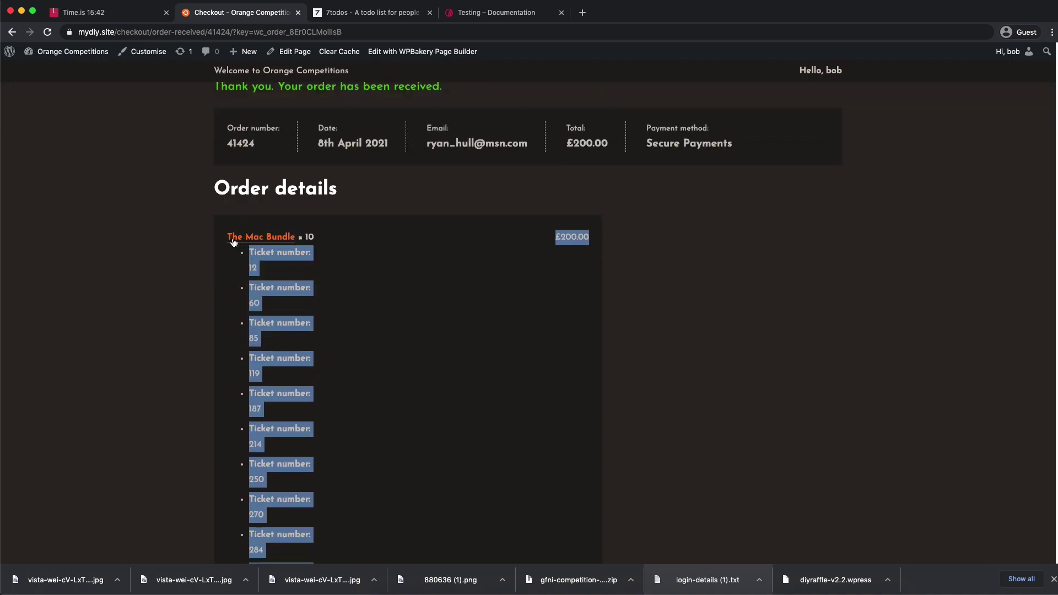
- Check the order's ticket numbers, VISA payment method and billing address
scroll(364, 274, "down", 6)
left_click(405, 321)
left_click_drag(307, 326, 586, 322)
double_click(579, 323)
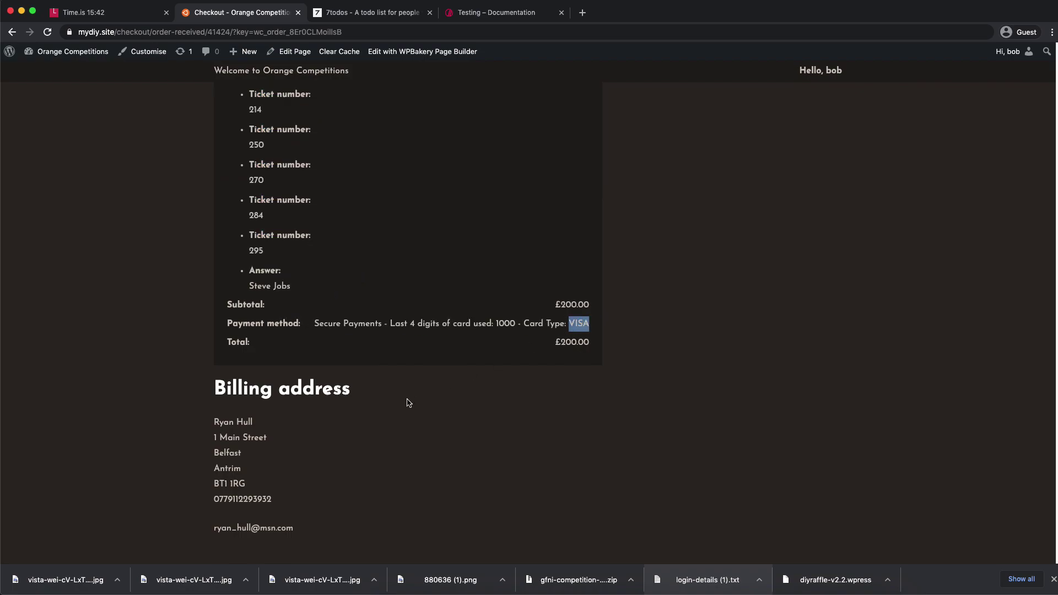
left_click_drag(198, 427, 359, 496)
left_click(359, 496)
scroll(418, 491, "up", 8)
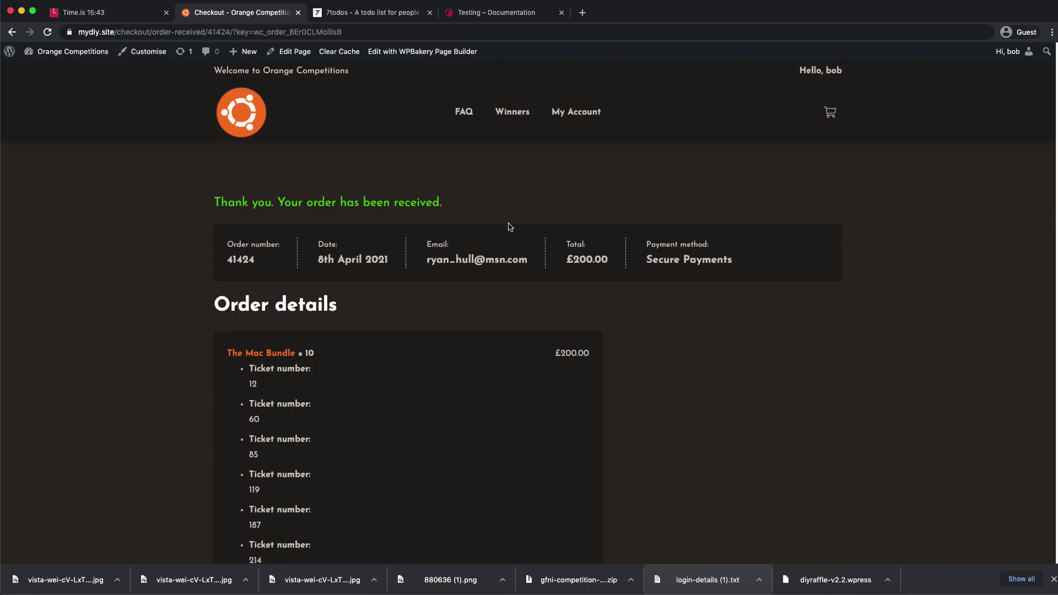
scroll(610, 239, "down", 9)
scroll(607, 243, "up", 7)
scroll(588, 210, "up", 3)
- Go to The Mac Bundle competition page and confirm 10/300 tickets sold
left_click(270, 355)
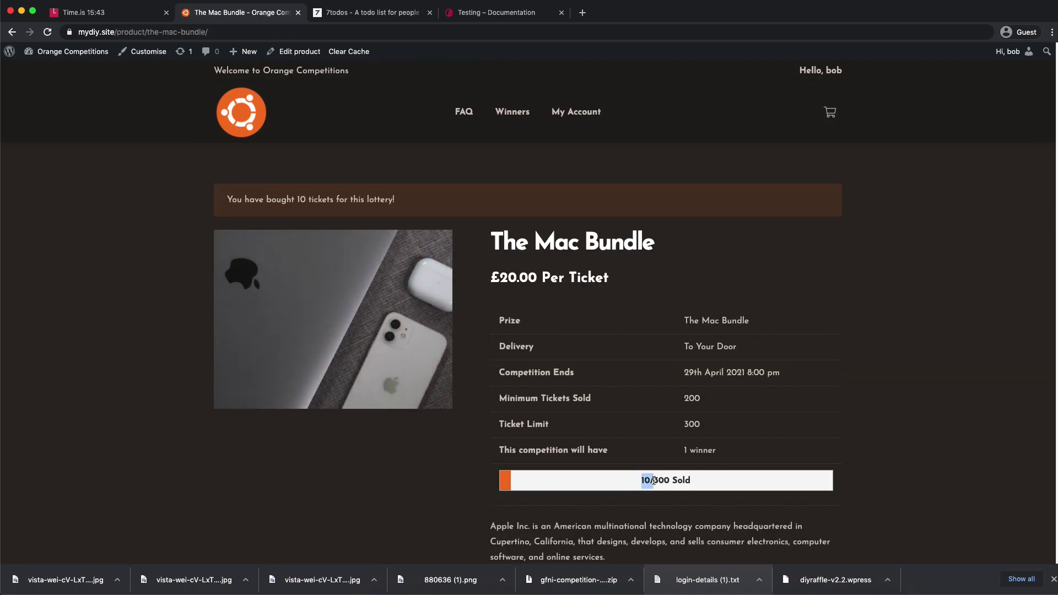
left_click_drag(641, 482, 653, 482)
mouse_move(73, 54)
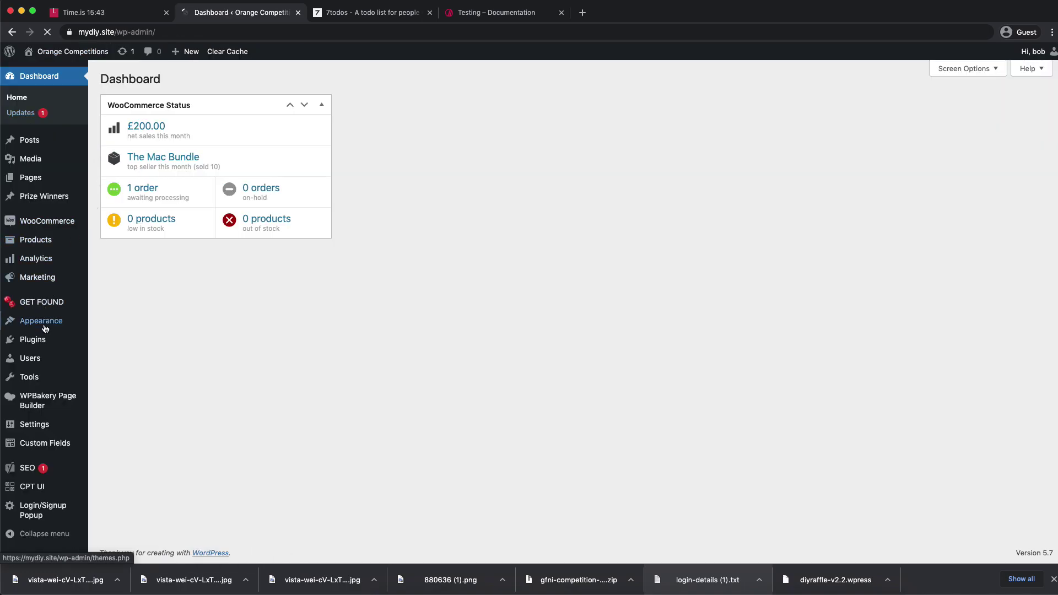
- Upload the gfni-competition-lists plugin zip, install it and activate it
mouse_move(55, 339)
left_click(95, 359)
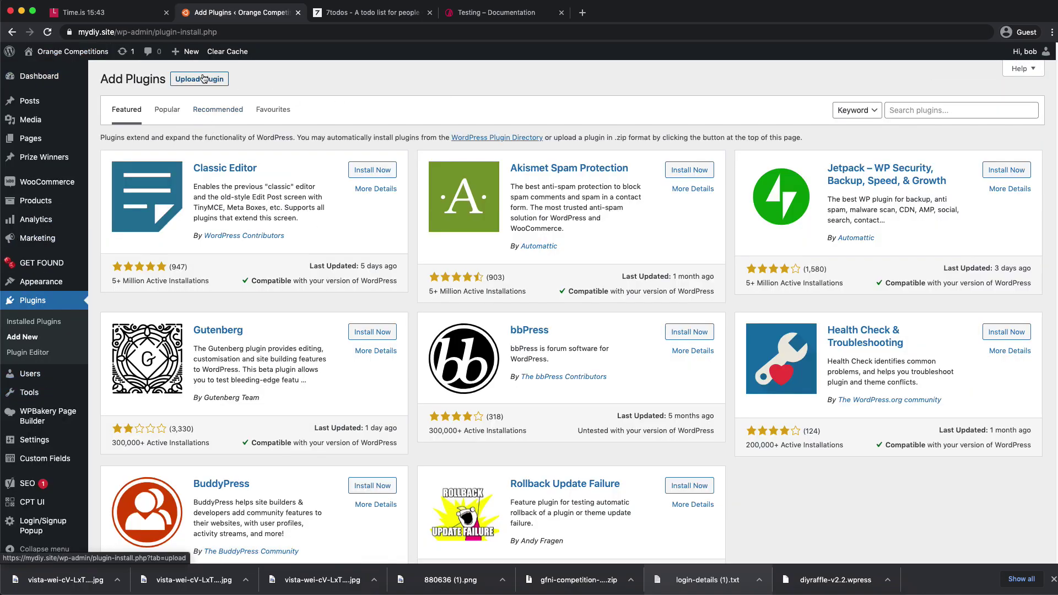
left_click(204, 79)
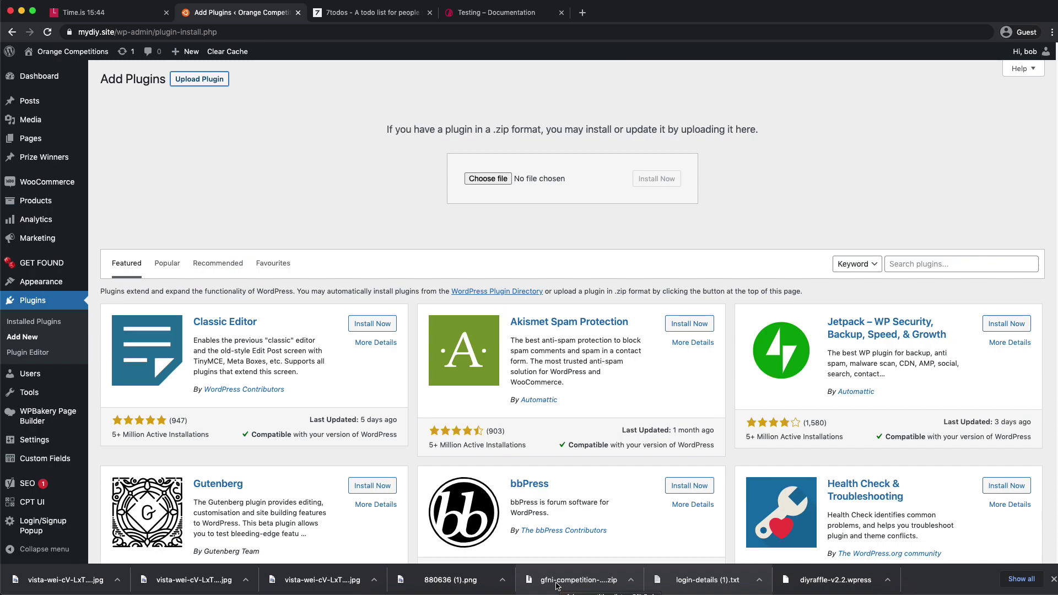
left_click_drag(550, 587, 486, 182)
left_click(657, 180)
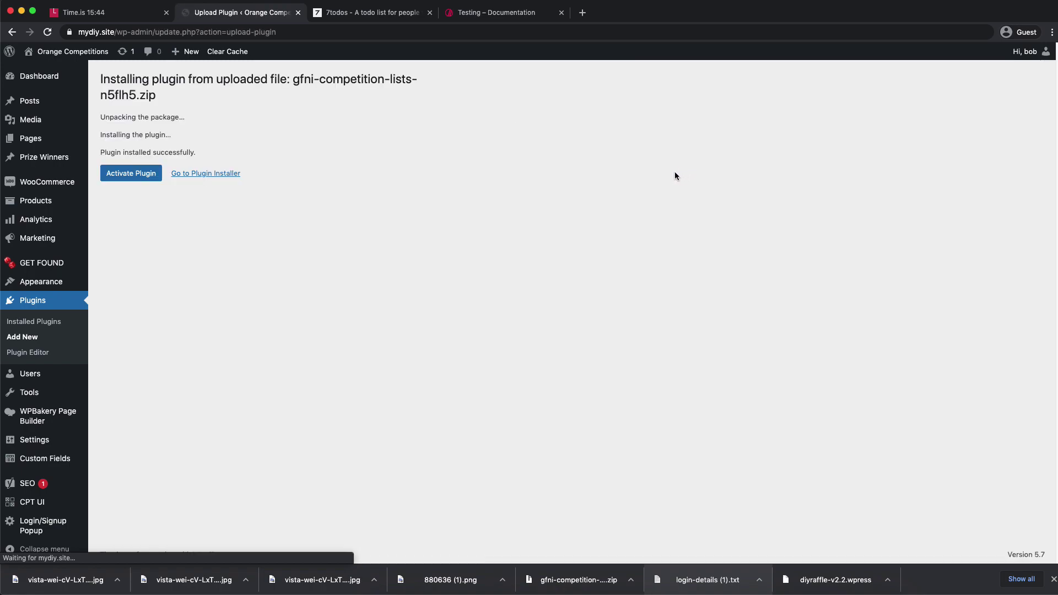
left_click(141, 173)
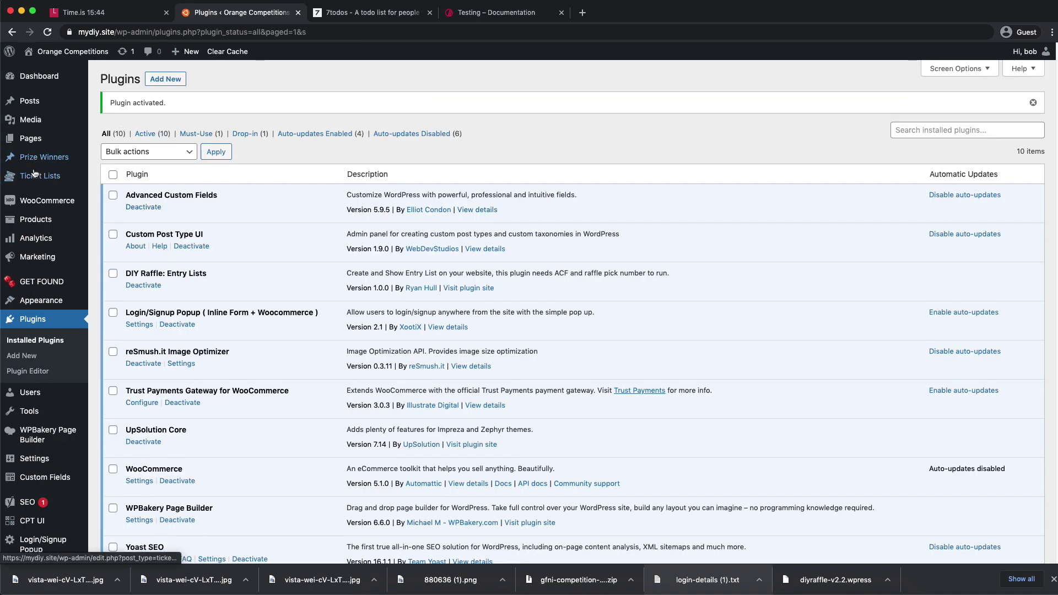
- Bin the 'test' ticket list and start a new one titled The Mac Bundle, linked to that competition
mouse_move(66, 176)
left_click(114, 179)
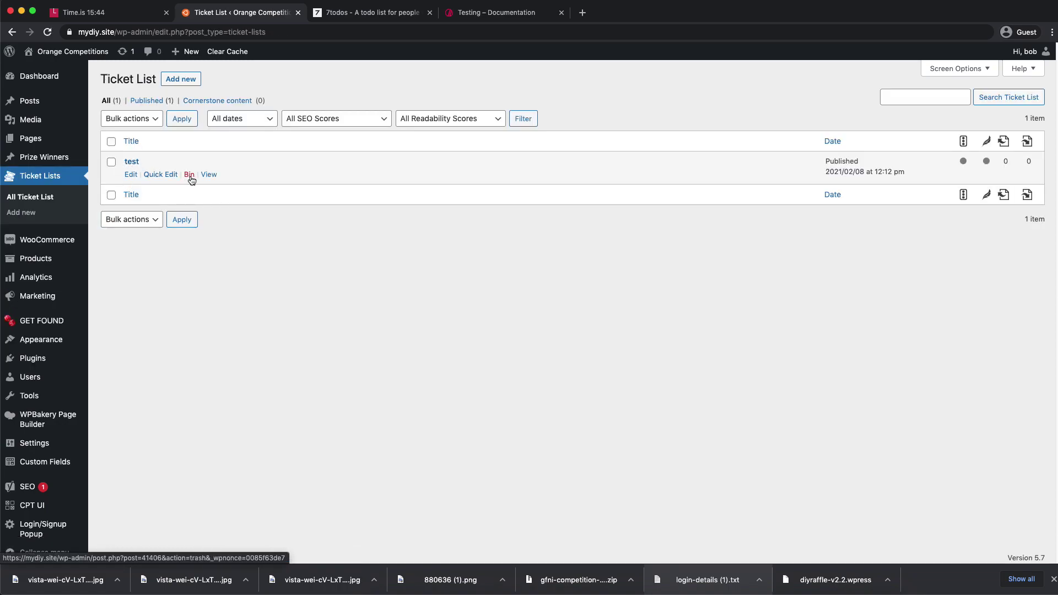
left_click(190, 174)
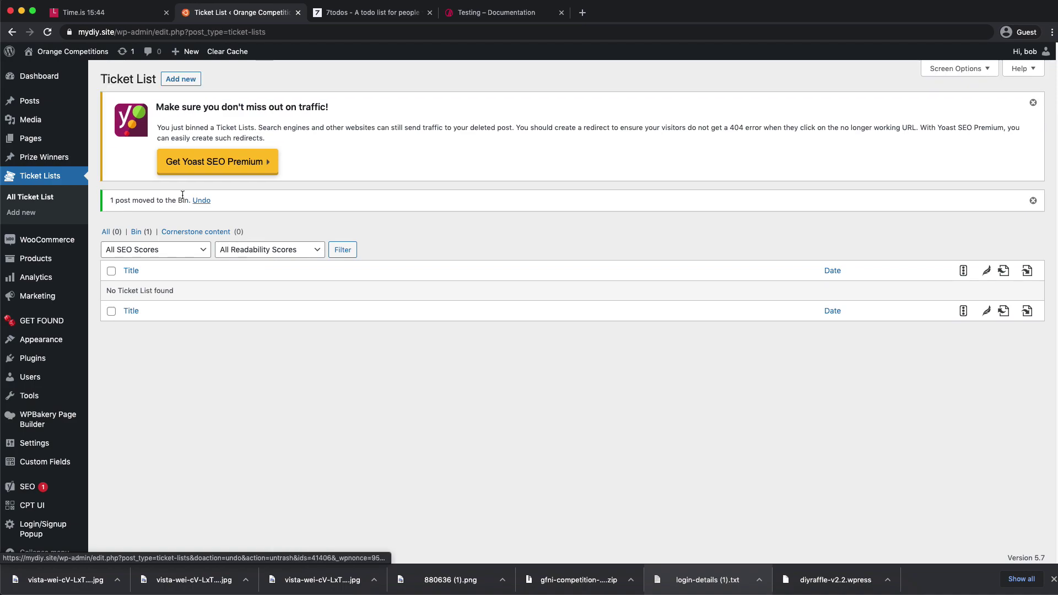
left_click(185, 79)
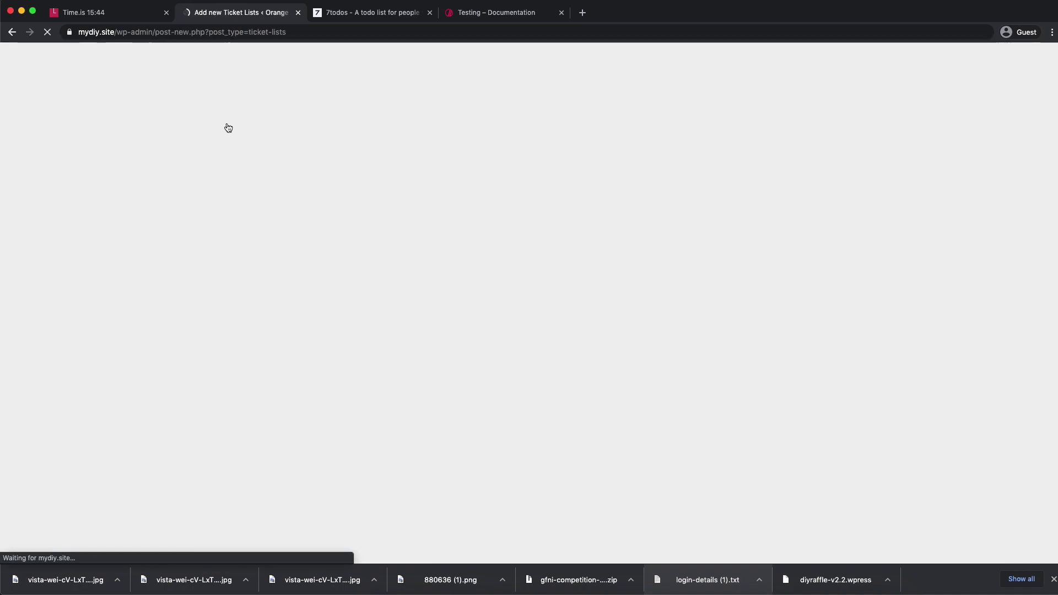
type("The Mac Bundle")
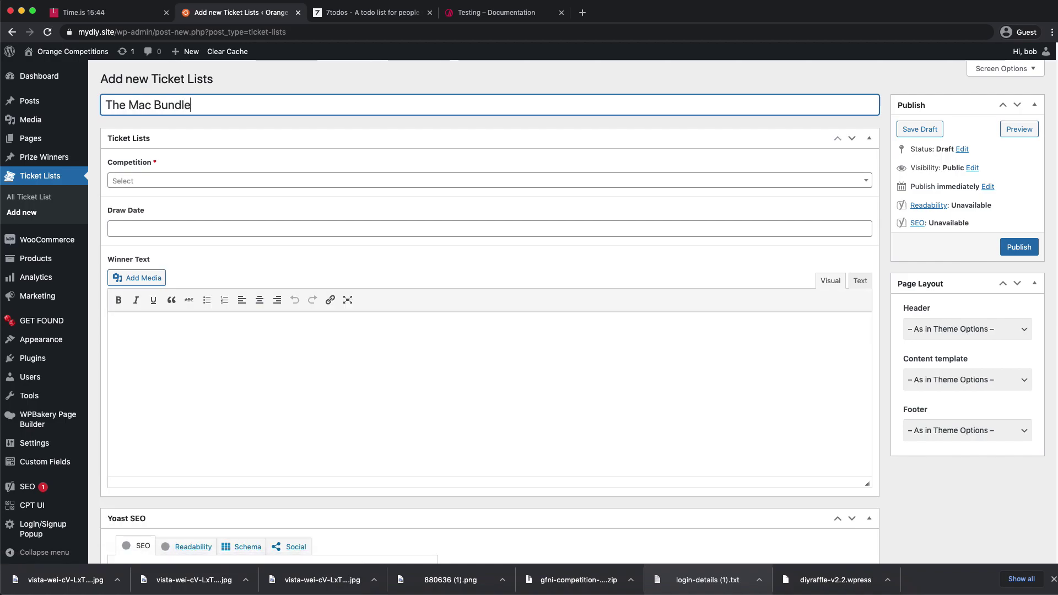
key("super+a")
left_click(150, 184)
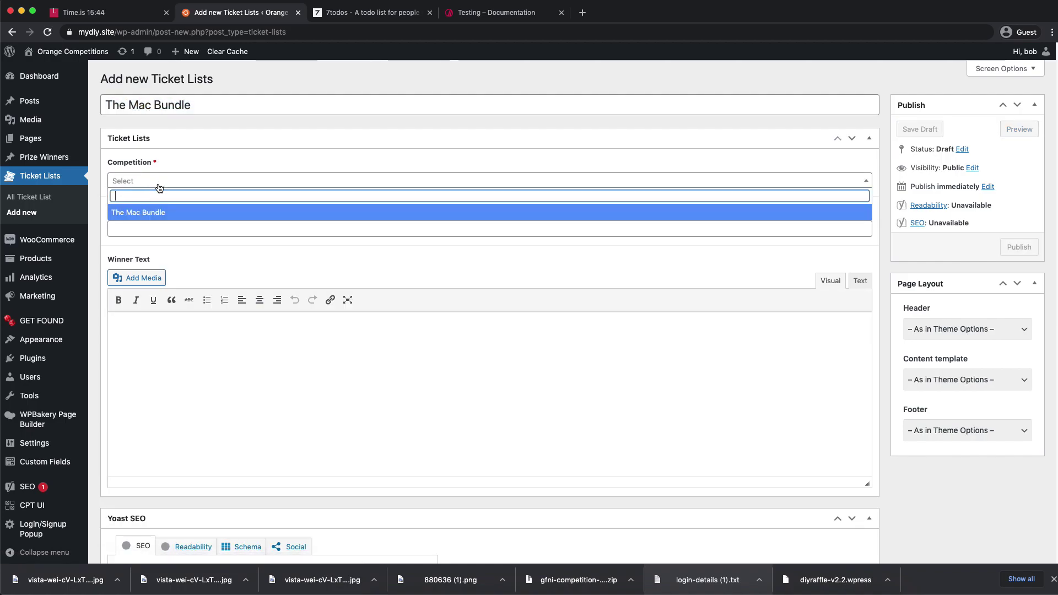
left_click(146, 210)
left_click(194, 186)
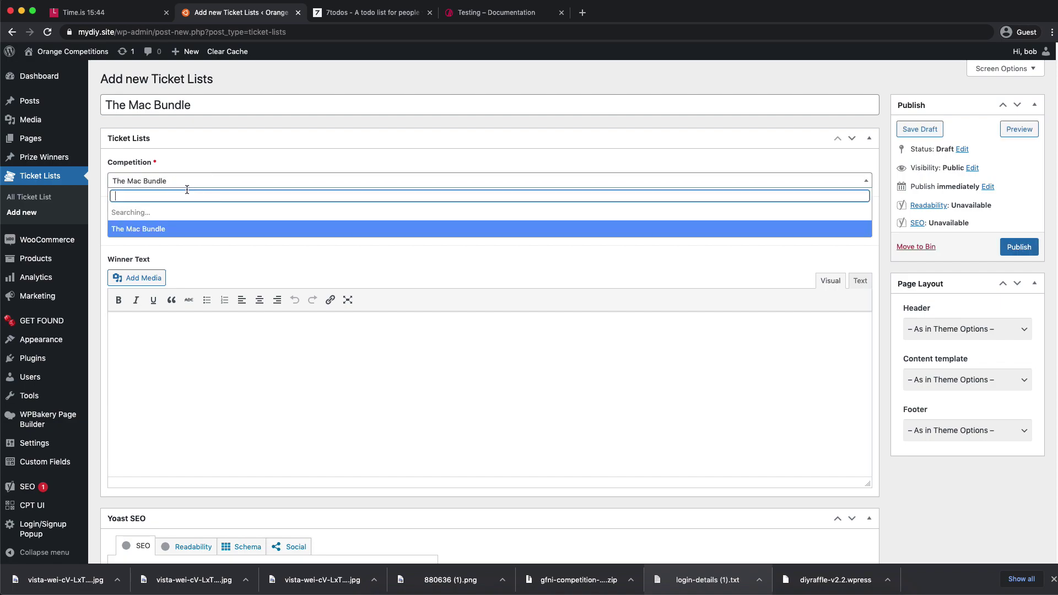
left_click(164, 212)
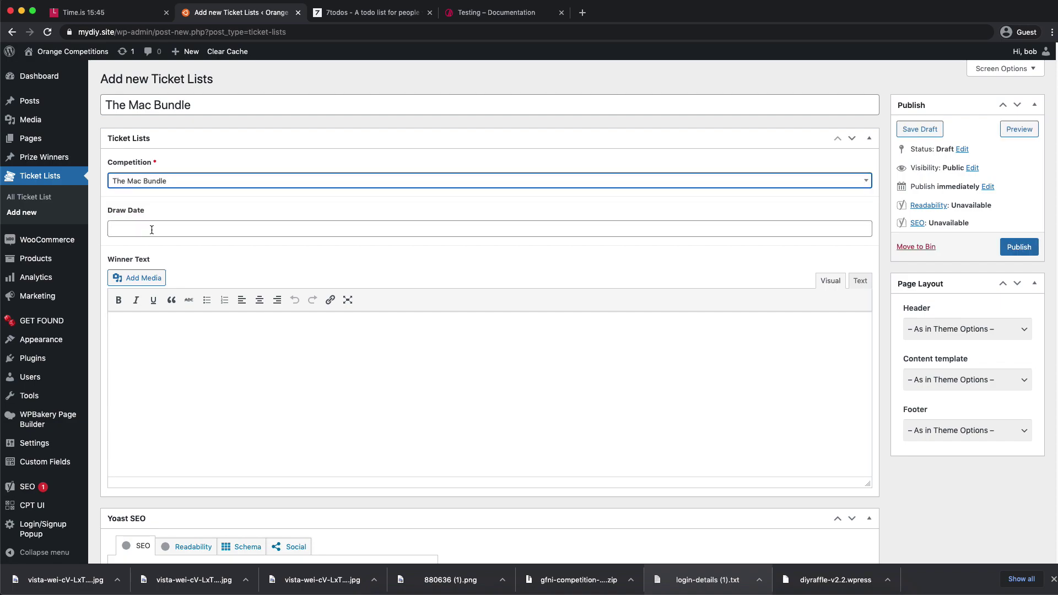
- Set the draw date to April 30, 2021 at 10:00 pm and publish the list
left_click(152, 230)
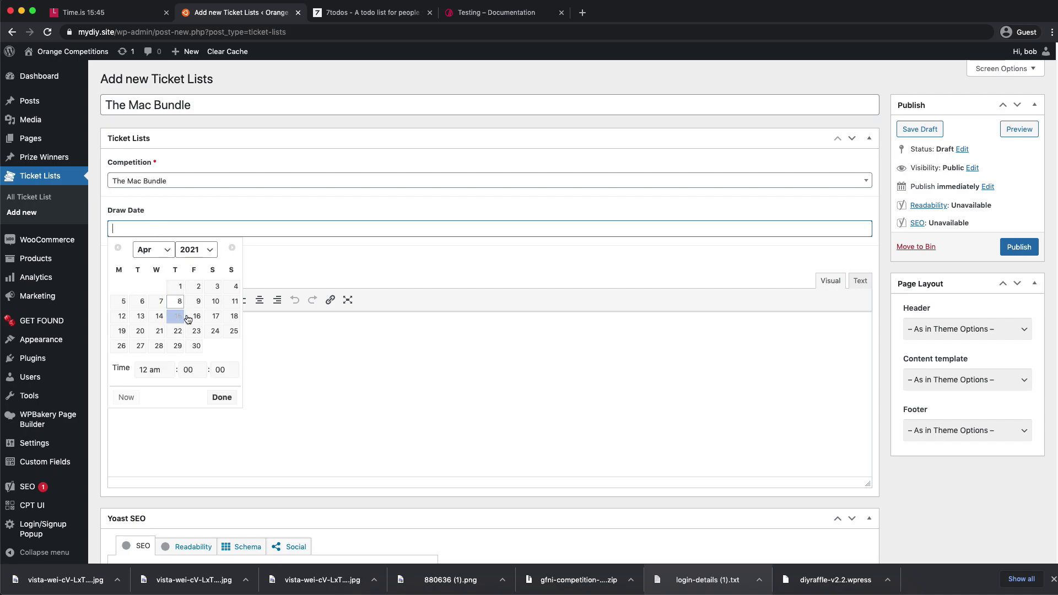
left_click(178, 345)
left_click(197, 346)
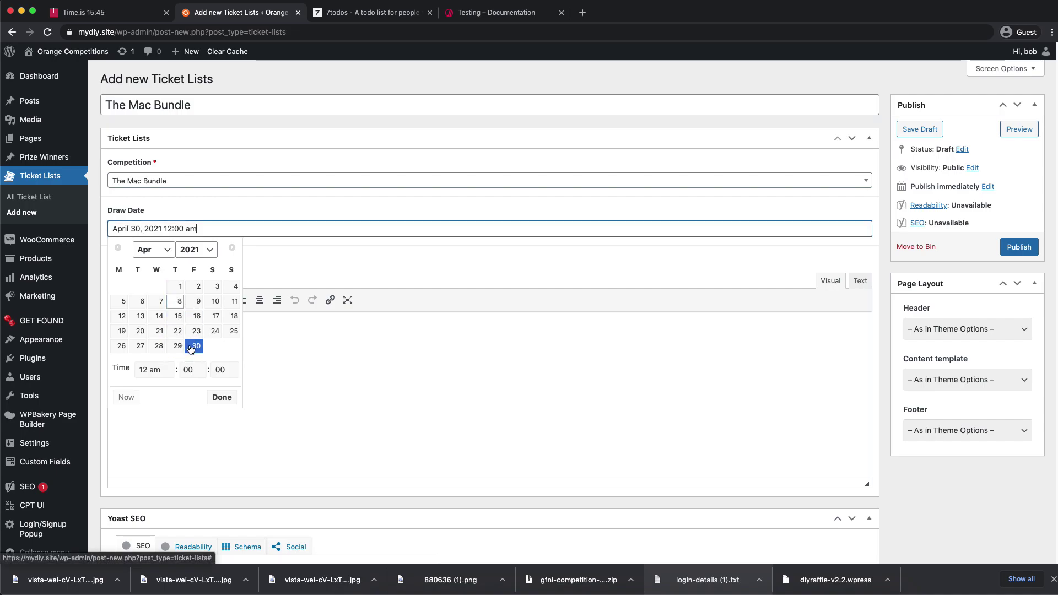
left_click(155, 370)
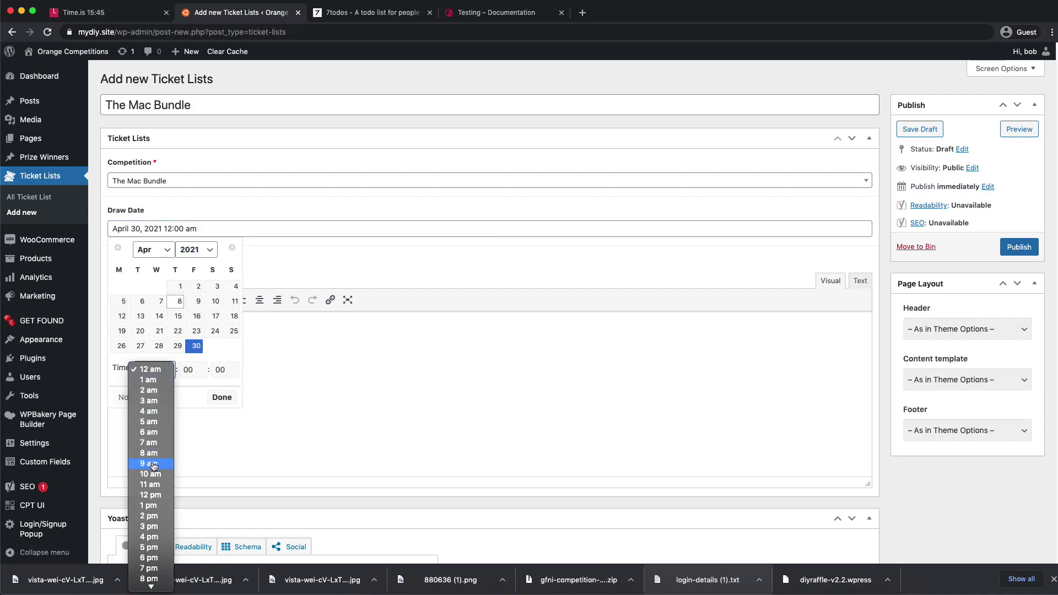
left_click(150, 575)
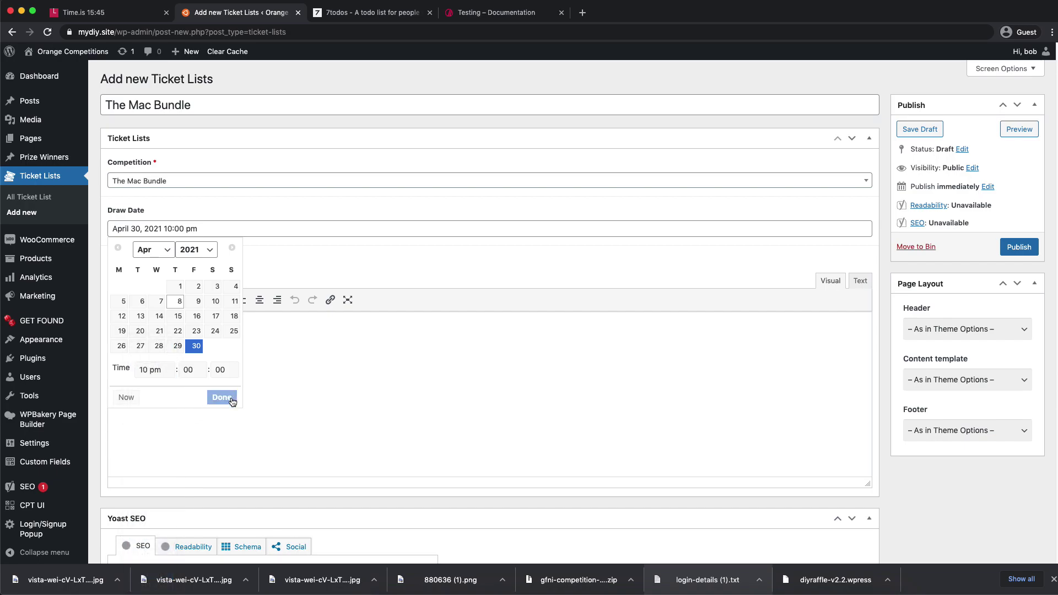
left_click(222, 398)
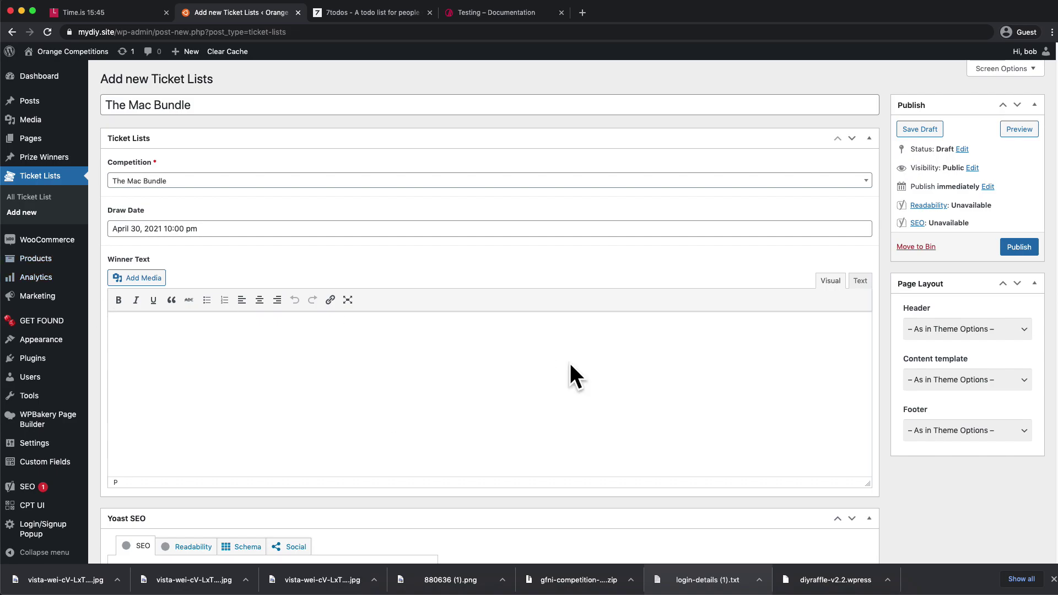
scroll(876, 369, "down", 3)
left_click(870, 363)
scroll(167, 215, "up", 3)
left_click(1021, 247)
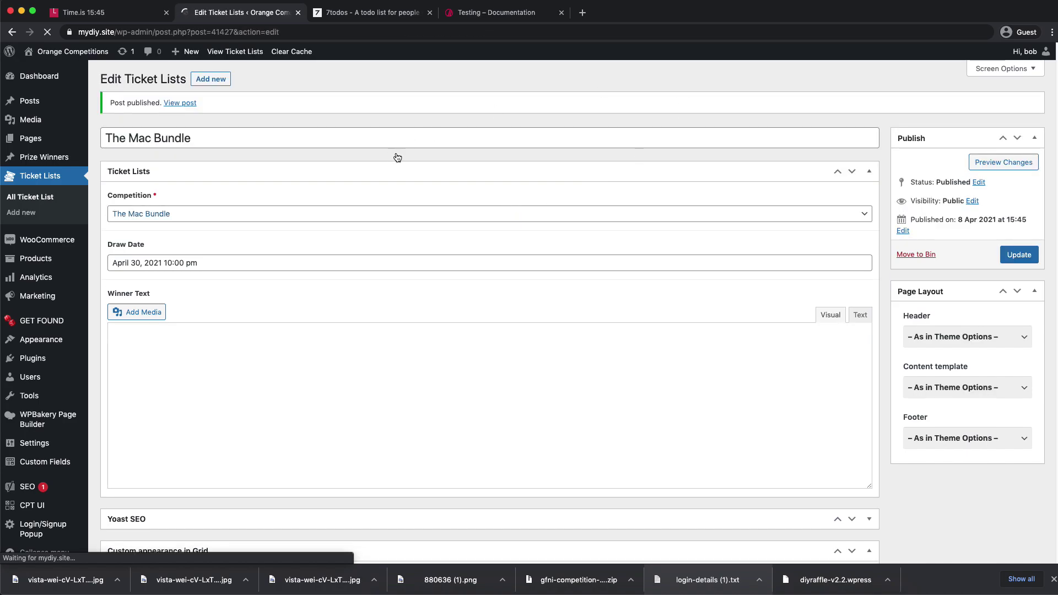
- Open the live site's home page in a separate tab alongside the admin
mouse_move(102, 51)
right_click(55, 65)
left_click(105, 71)
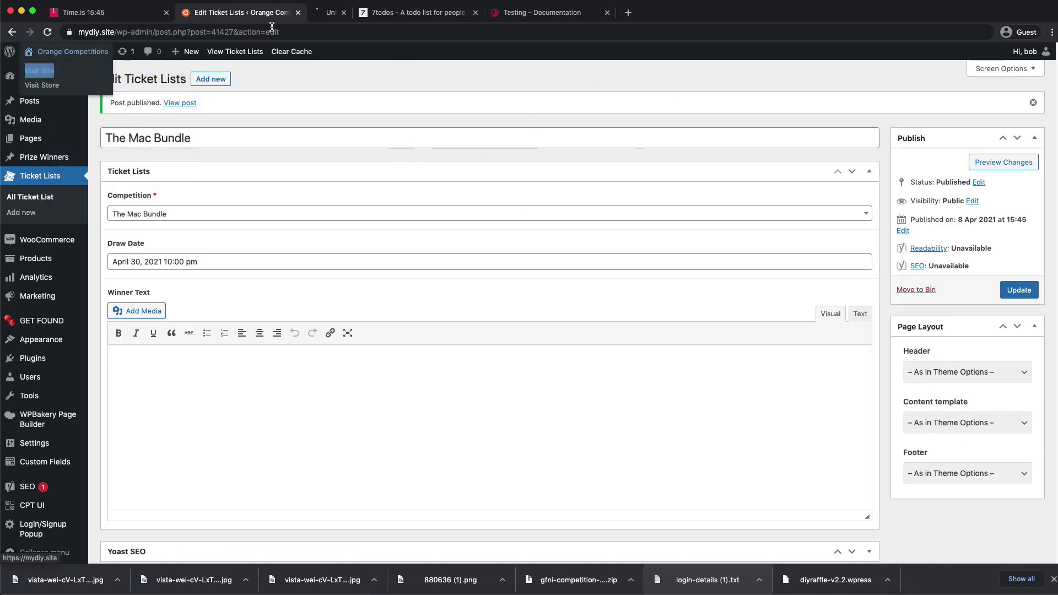
left_click(338, 16)
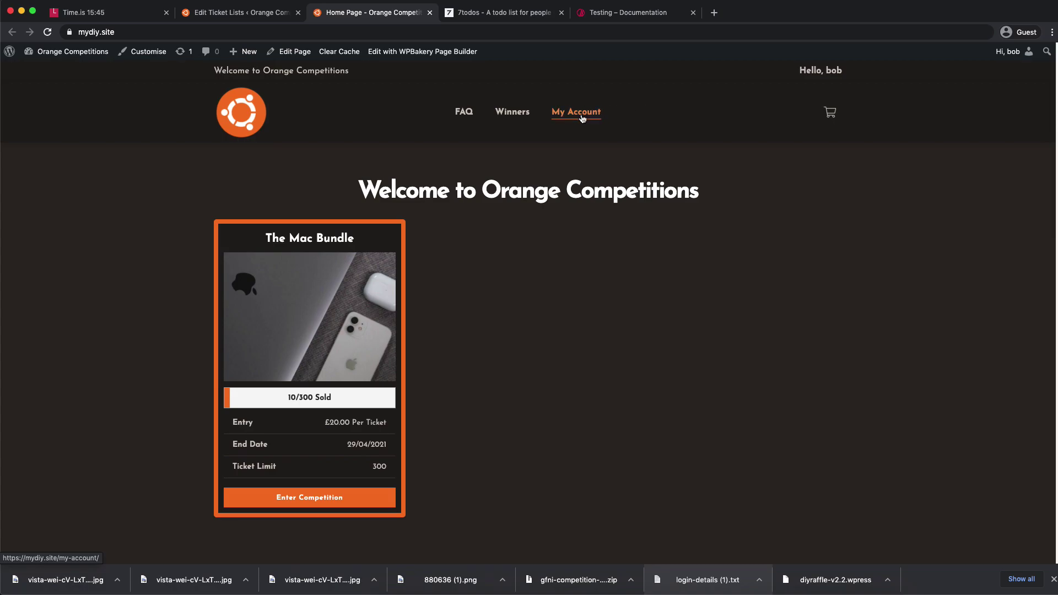
left_click(219, 15)
- Switch the menu editor from the footer menu to Menu 1, discarding the stray Entry Lists addition
mouse_move(41, 339)
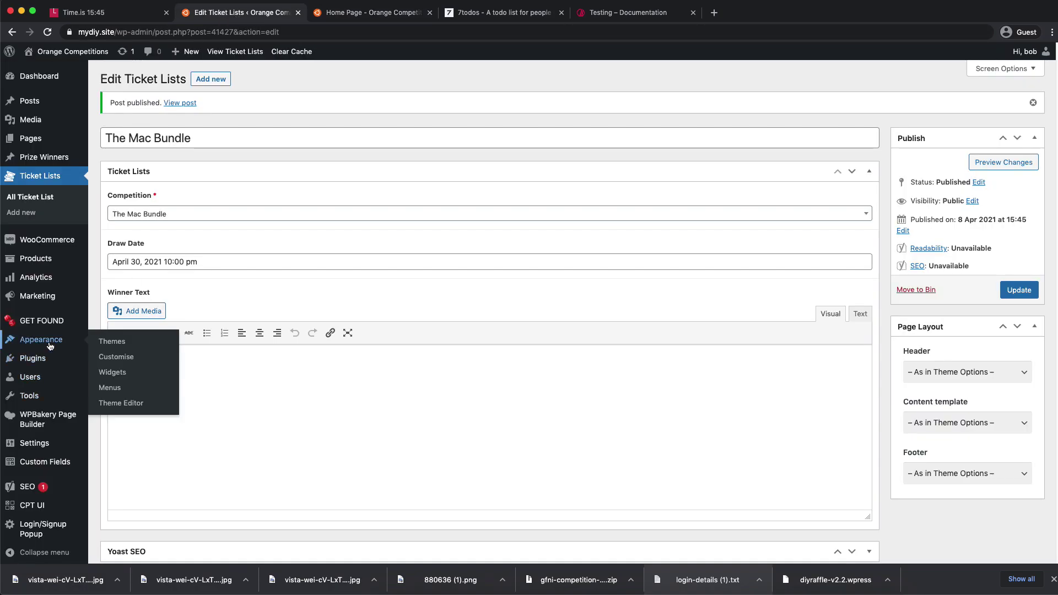
left_click(136, 387)
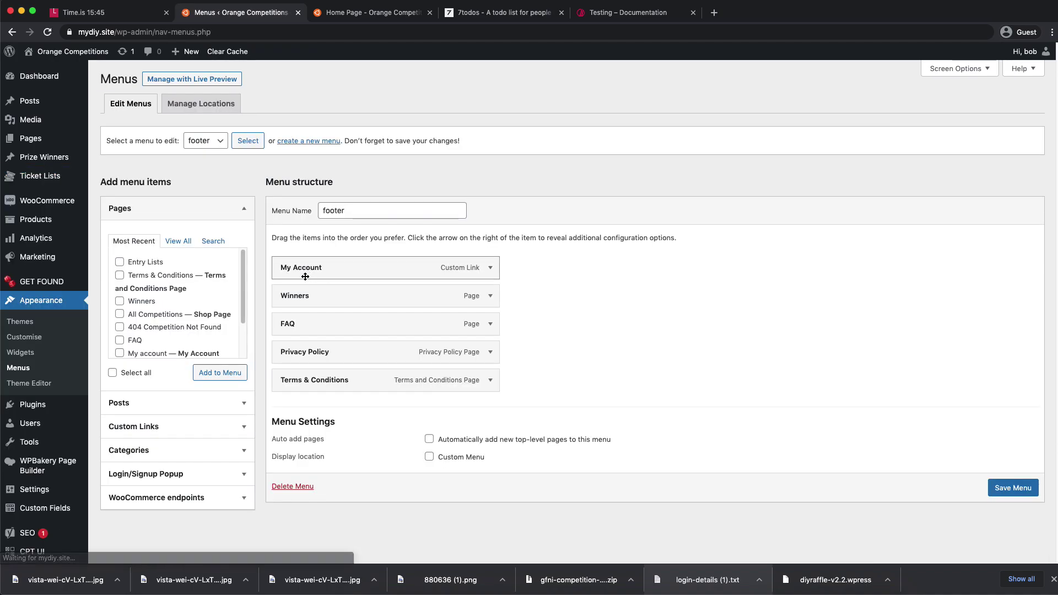
left_click(120, 262)
left_click(220, 373)
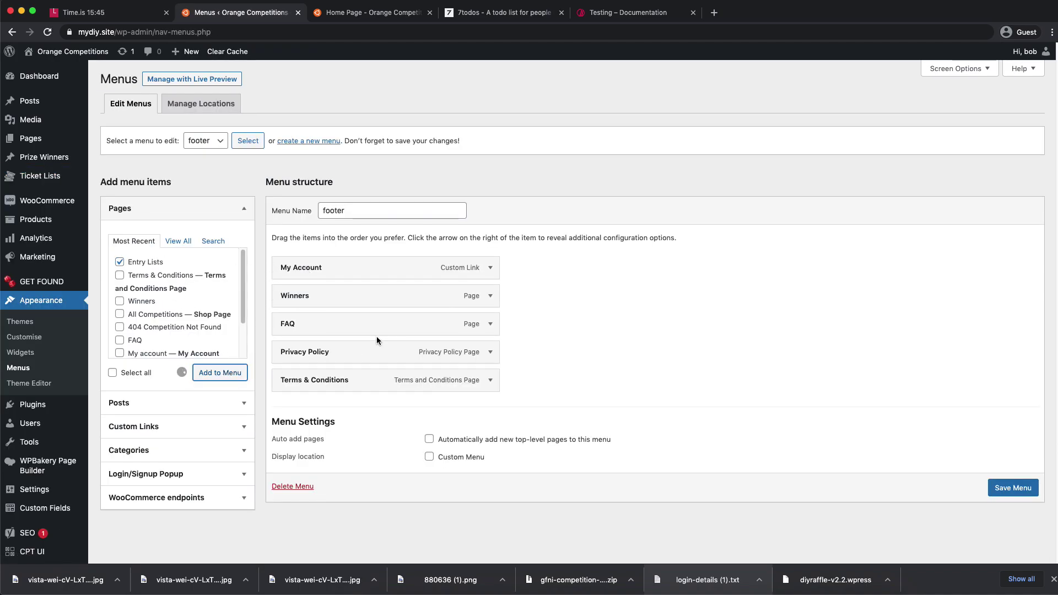
left_click_drag(356, 408, 365, 357)
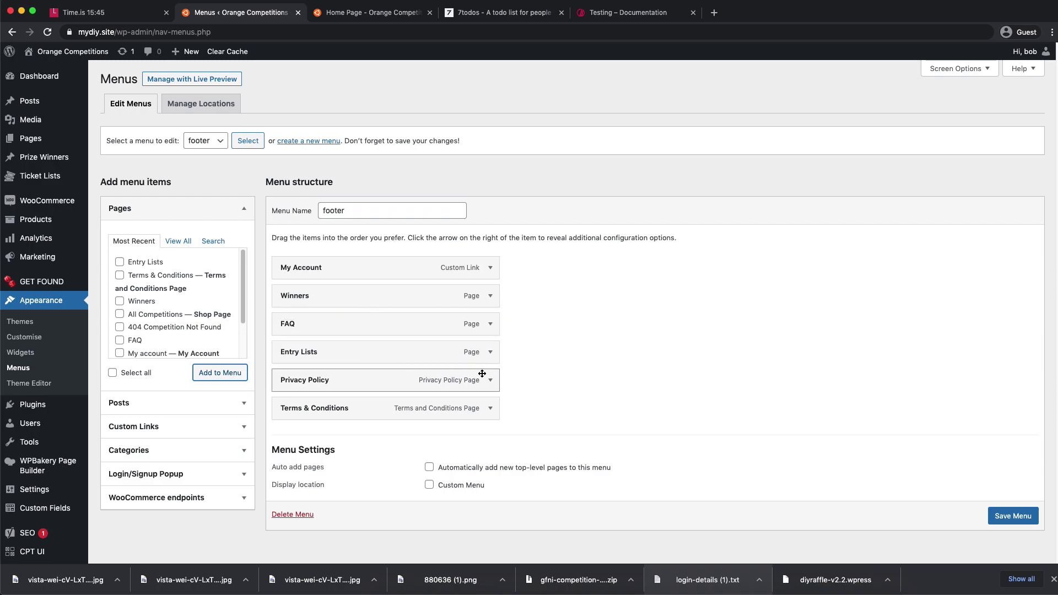
left_click(213, 145)
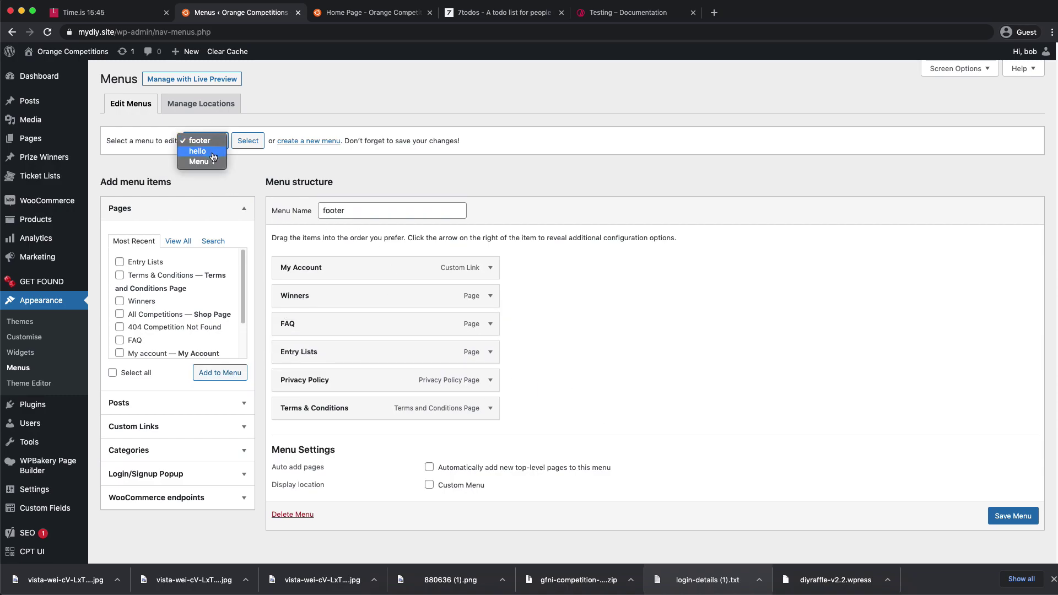
left_click(212, 161)
left_click(247, 140)
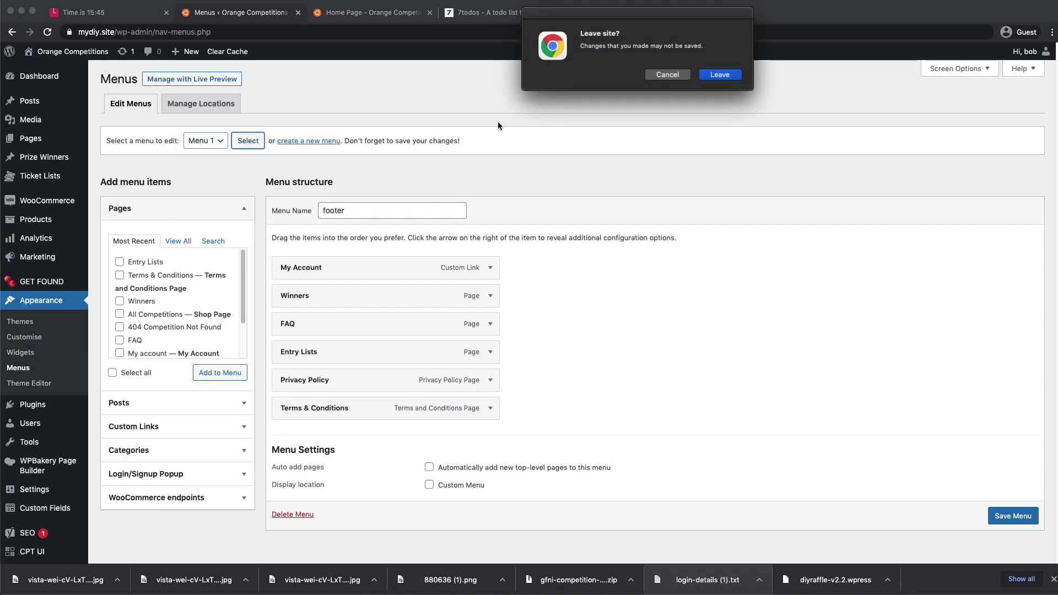
left_click(721, 77)
- Add Entry Lists to Menu 1 just after Winners, save, and reload the home page
left_click(383, 16)
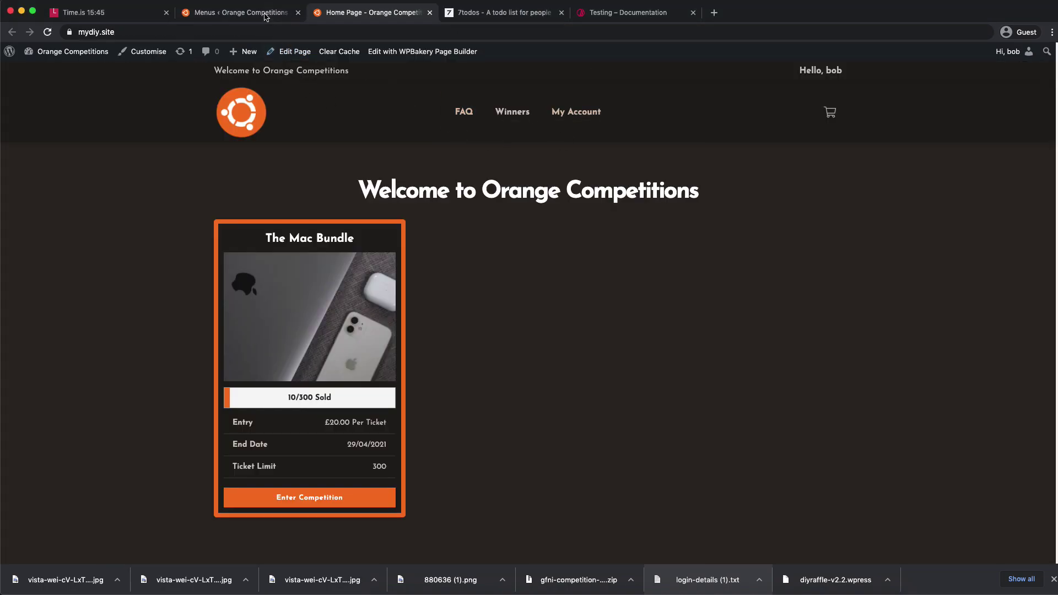
left_click(271, 16)
left_click(140, 264)
left_click(219, 373)
left_click(375, 14)
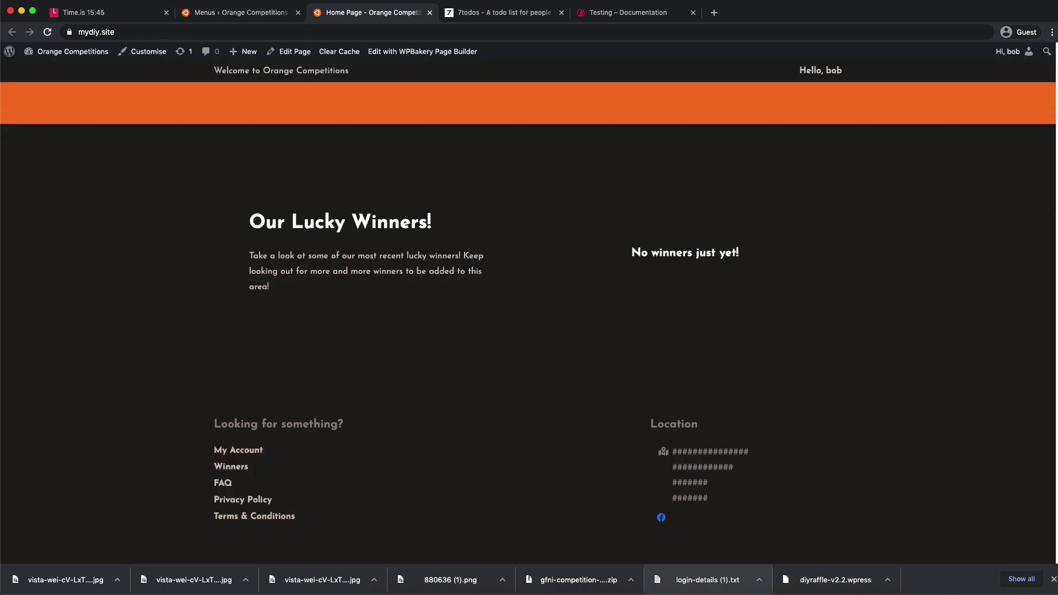
left_click(249, 12)
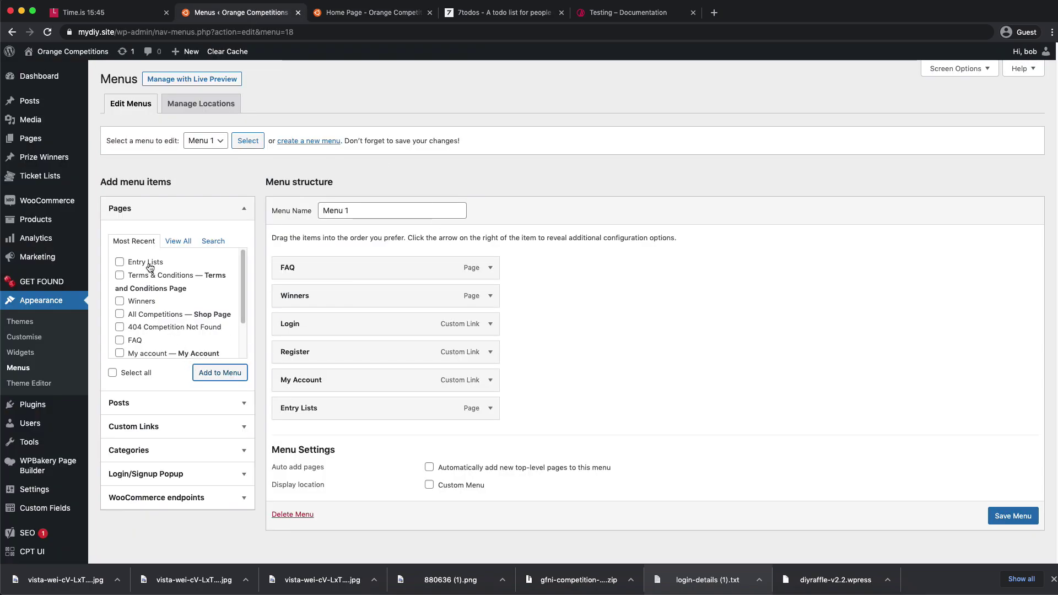
left_click_drag(386, 411, 440, 324)
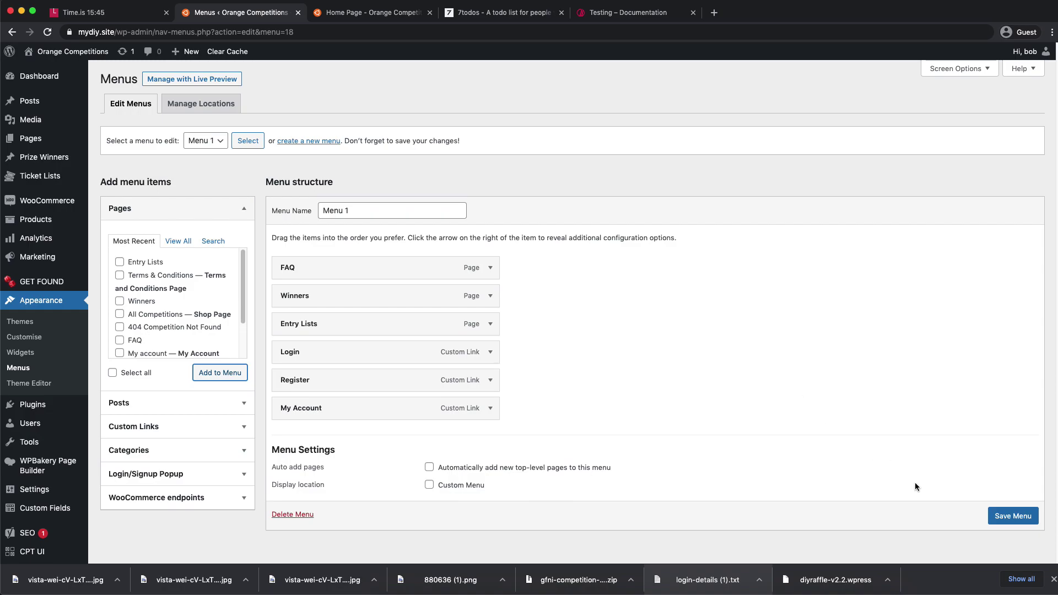
left_click(1016, 518)
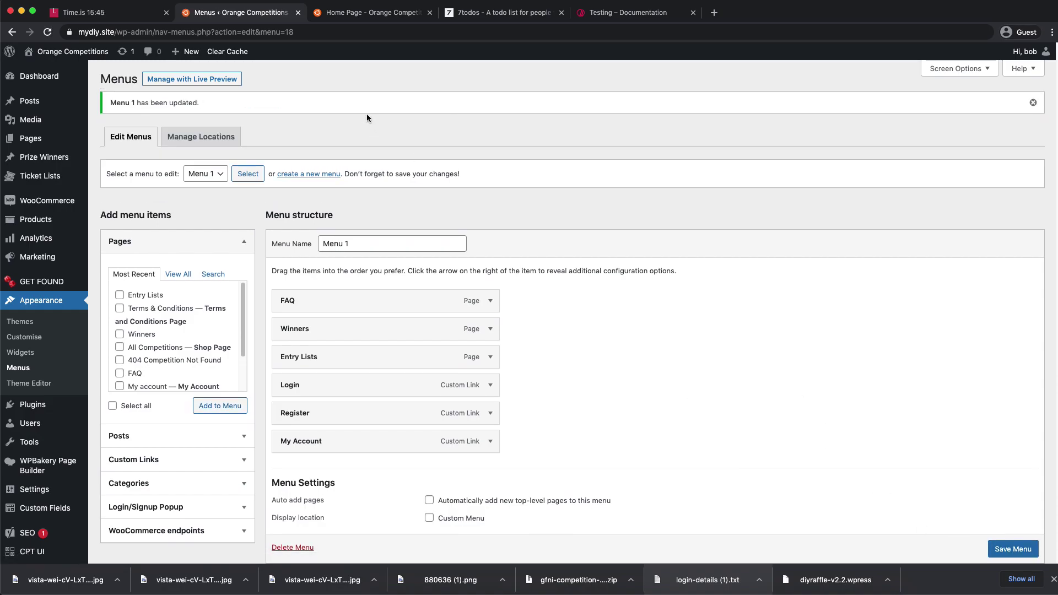
left_click(363, 13)
left_click(48, 31)
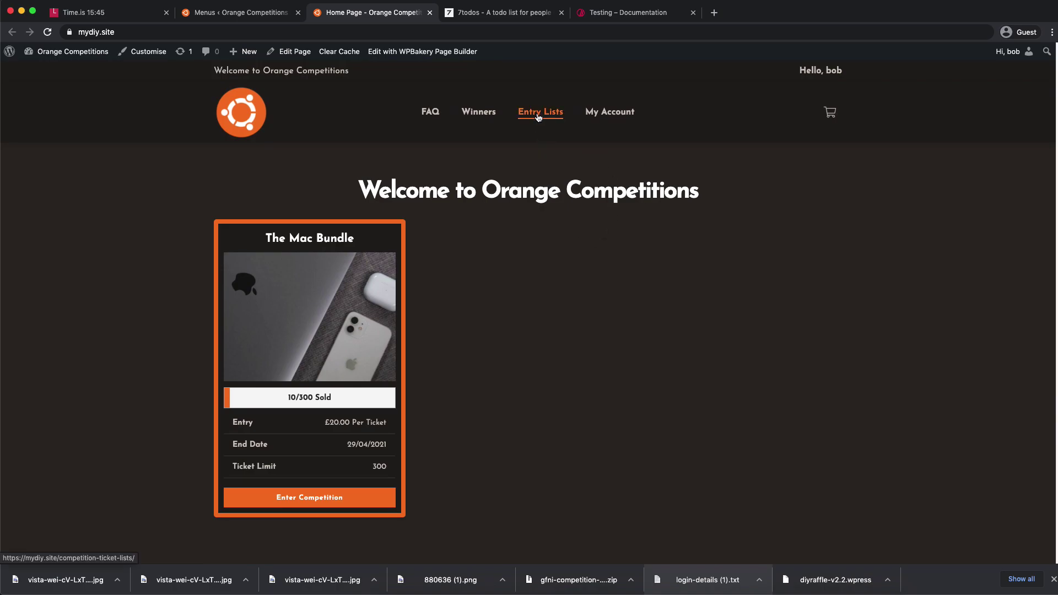
- Open The Mac Bundle's entry list from Entry Lists and reveal the faint text of all ten entries
left_click(539, 117)
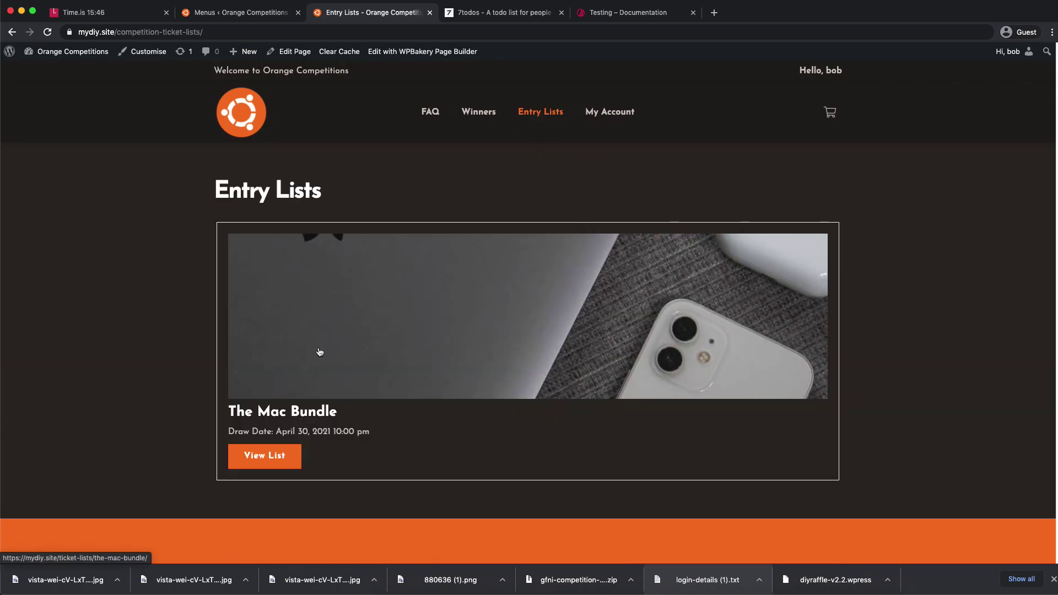
left_click(384, 330)
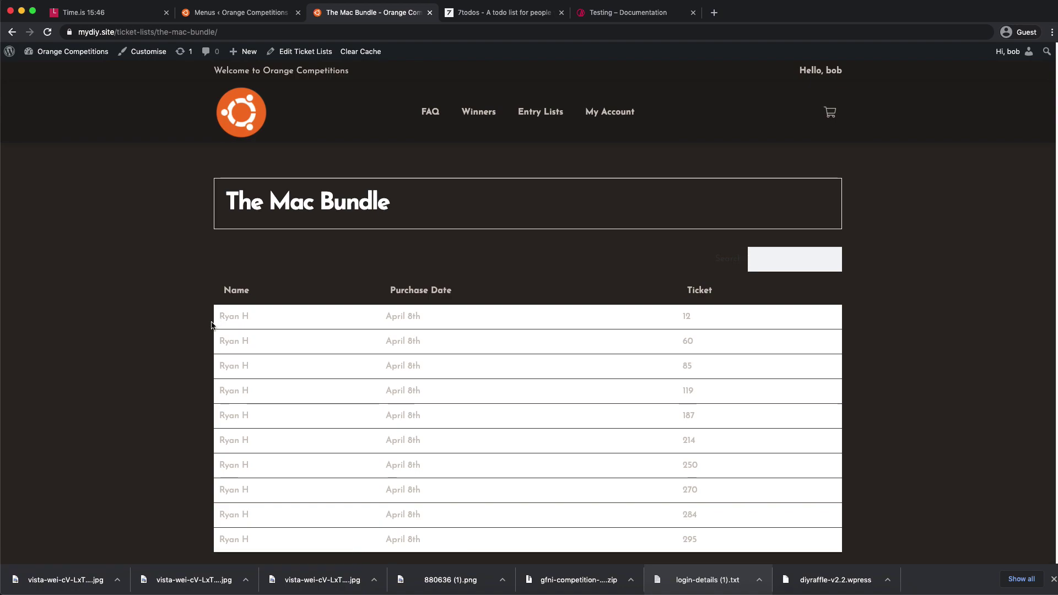
left_click_drag(218, 318, 750, 354)
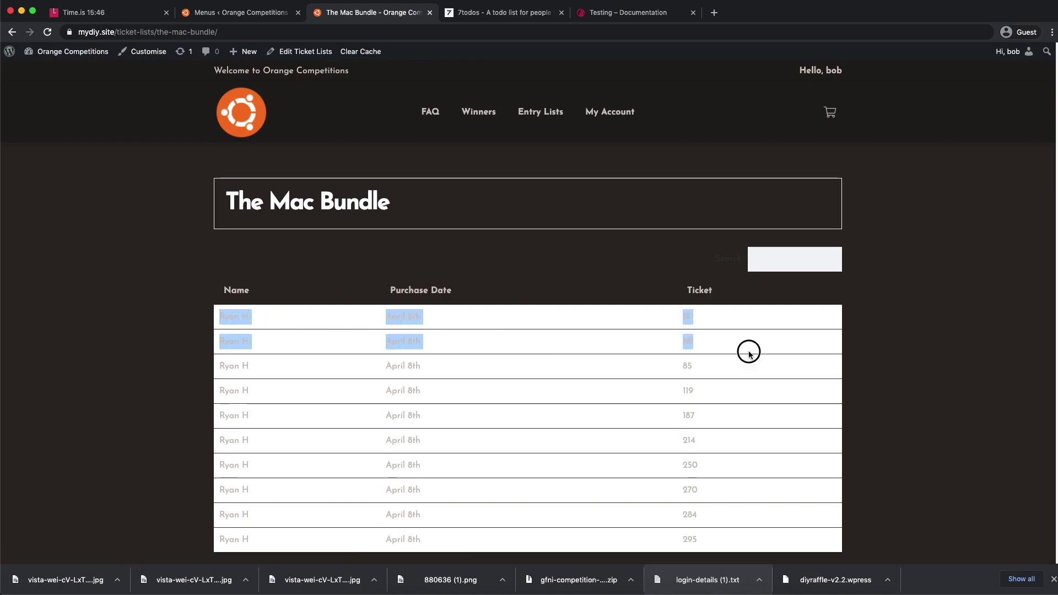
left_click(772, 355)
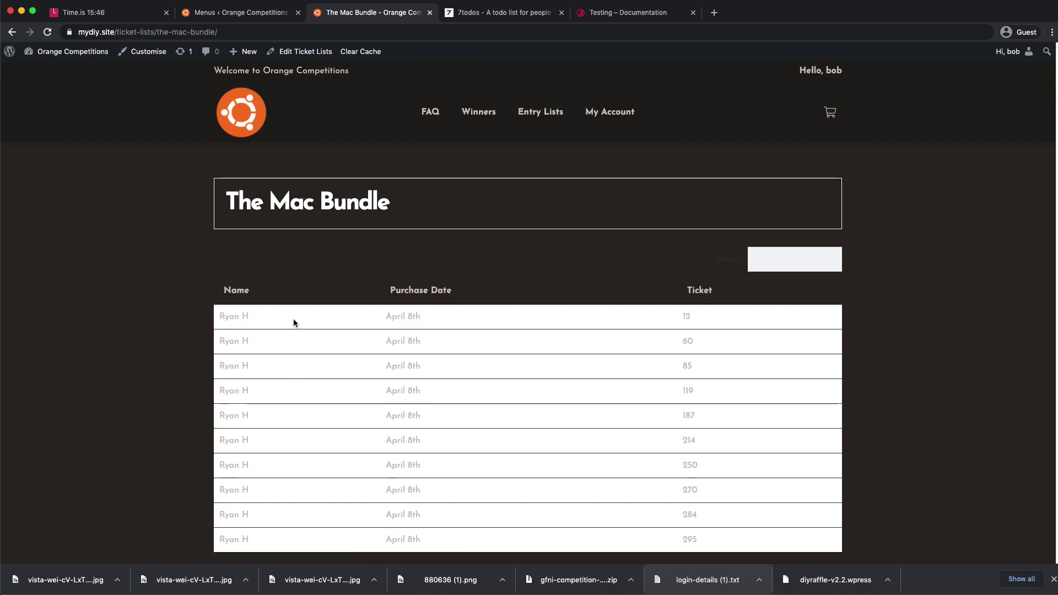
left_click_drag(220, 312, 709, 539)
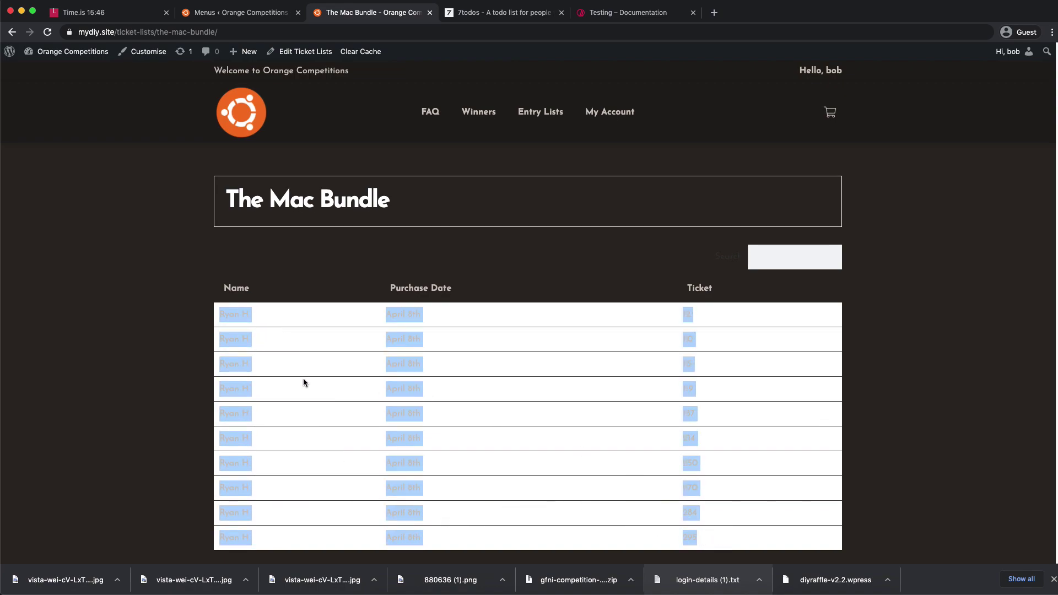
scroll(221, 353, "down", 3)
left_click(147, 324)
scroll(414, 317, "up", 2)
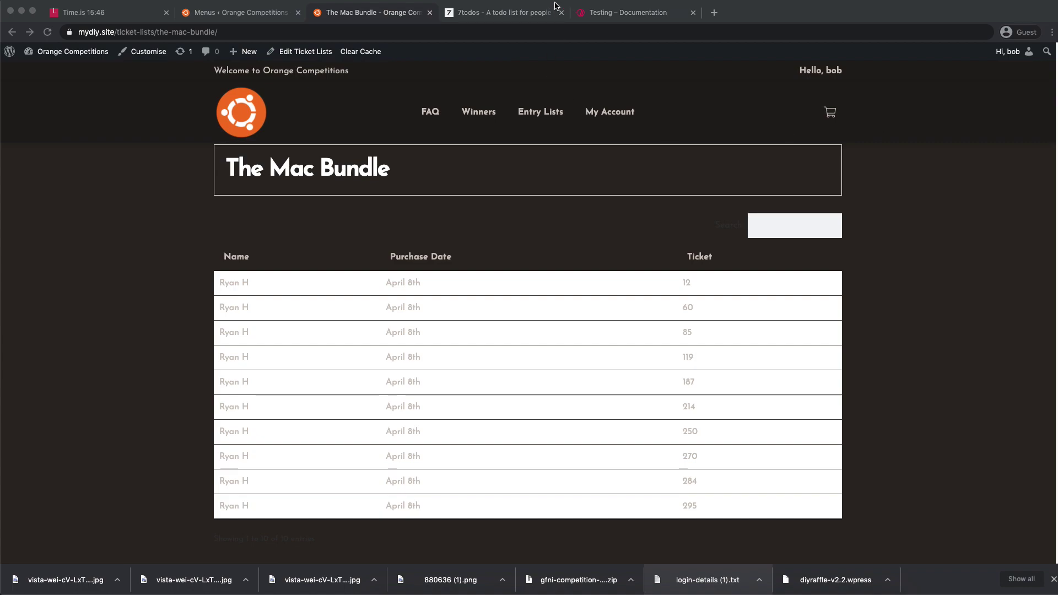
- Go to the Entry Lists plugin video URL in a new browser tab
left_click(714, 12)
type("youtube.com/watch?v=xwyfvKe1zTY")
key("Return")
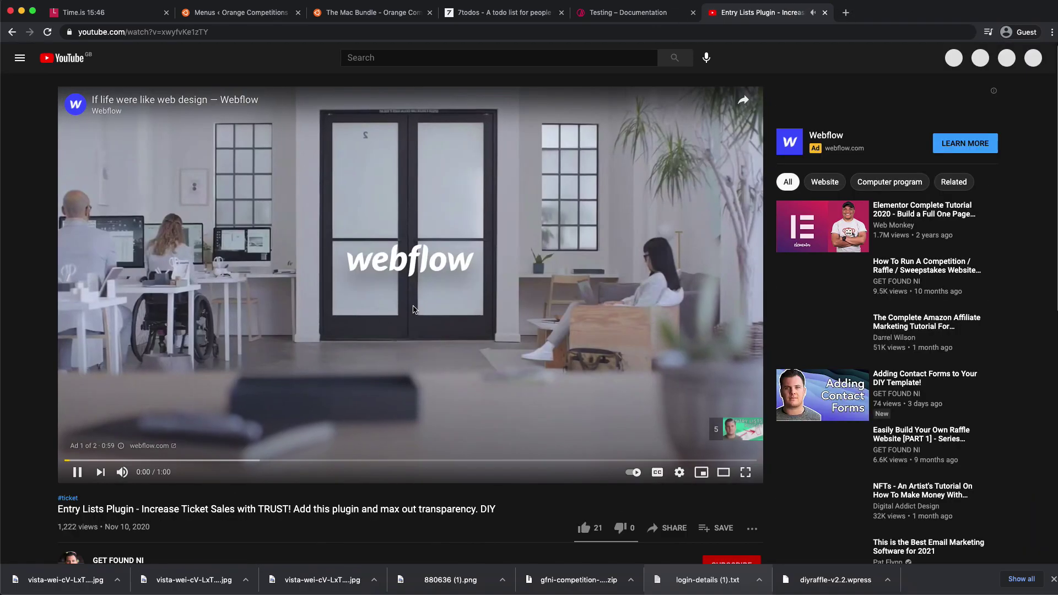
- Expand the video description and select the dark-website table CSS for copying
scroll(198, 263, "down", 8)
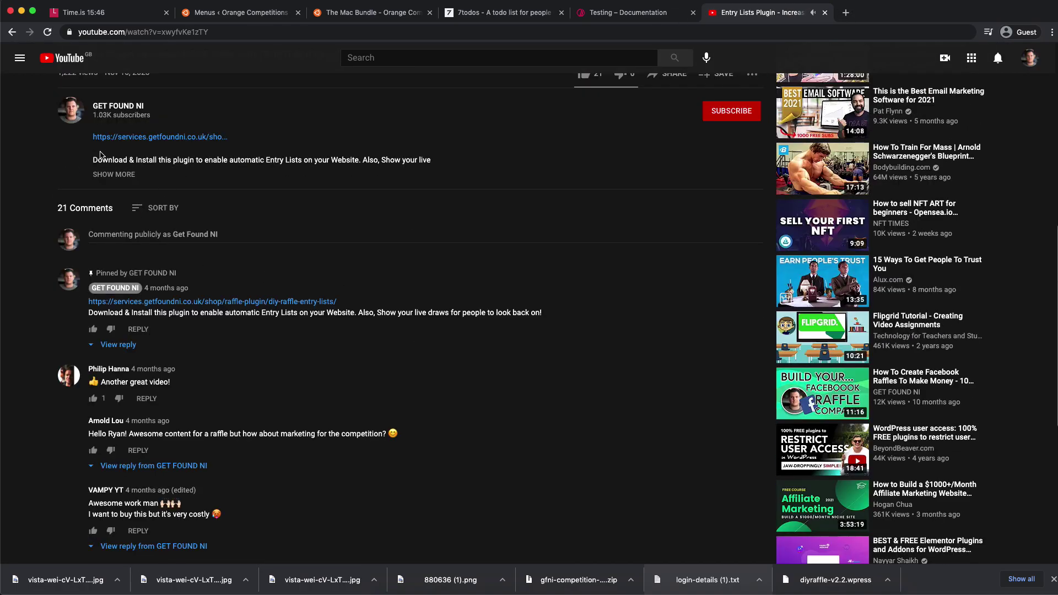
left_click(117, 174)
left_click_drag(93, 215, 159, 250)
left_click_drag(95, 298, 109, 415)
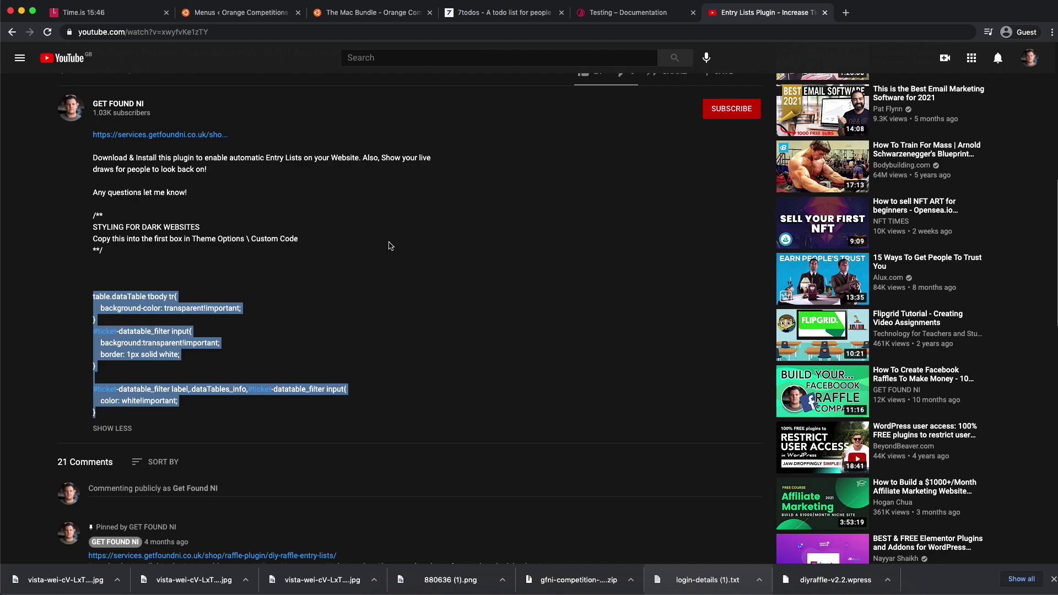
left_click(248, 12)
- Paste the dark table CSS at the top of the theme's Custom CSS
mouse_move(36, 284)
left_click(113, 281)
left_click(138, 370)
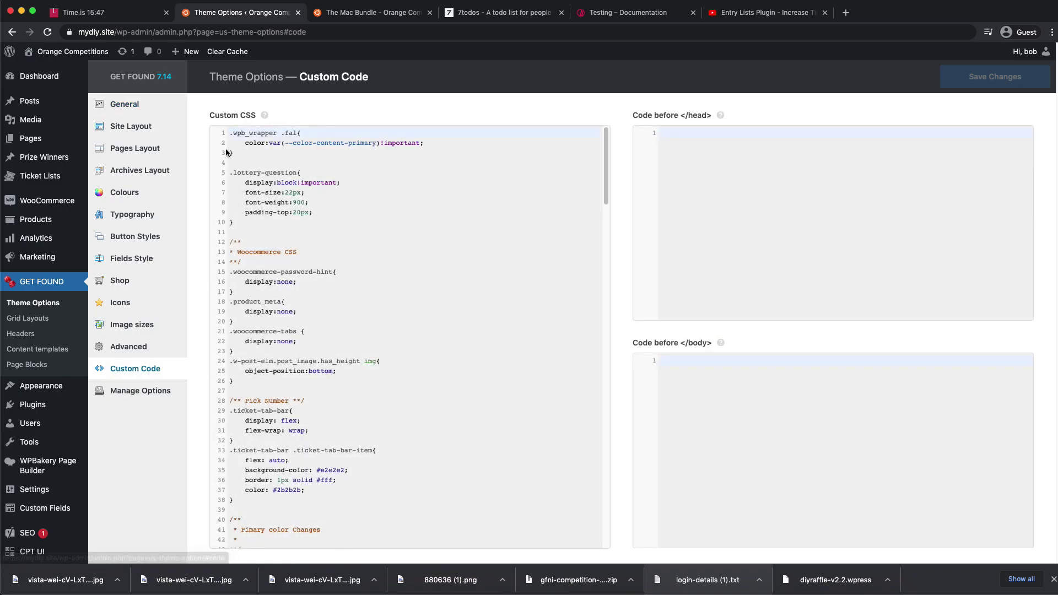
key("Return")
key("Return")
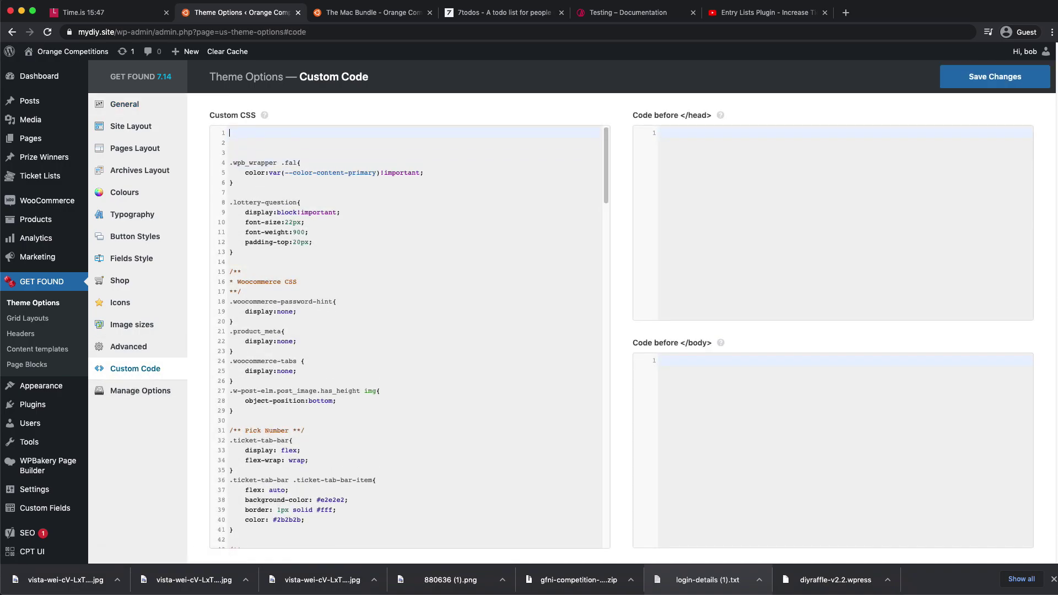
type("table.dataTable tbody tr{     background-color: transparent!important; } #ticket•-datatable_filter input{     background:transparent!important;     border: 1px solid white; }  #ticket•-datatable_filter label,.dataTables_info,#ticket•-datatable_filter input{     color: white!important; }")
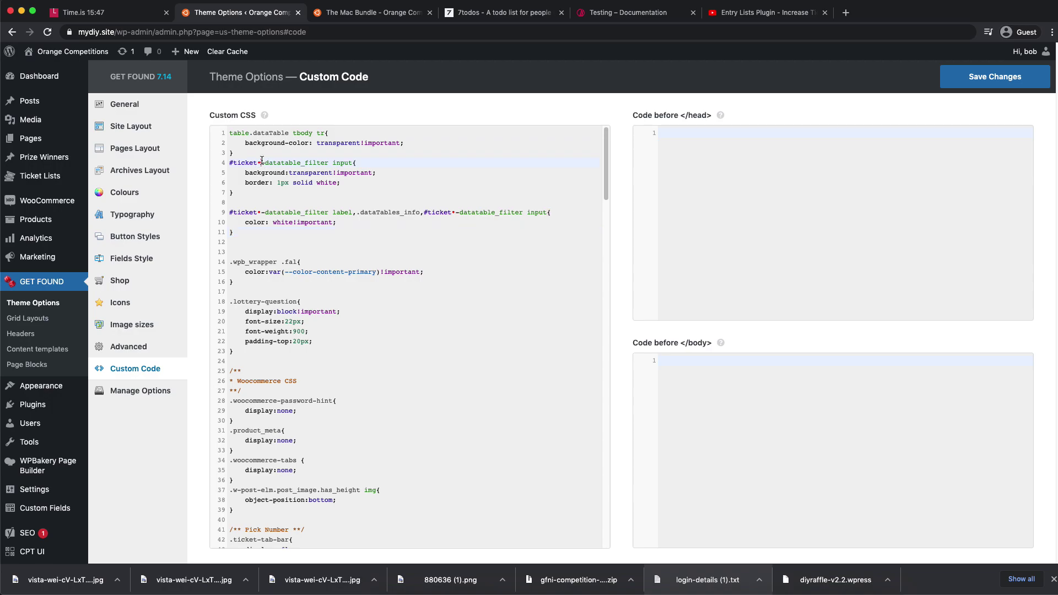
- Delete the stray characters on lines 4 and 9 and save the custom CSS
key("BackSpace")
left_click(262, 213)
key("BackSpace")
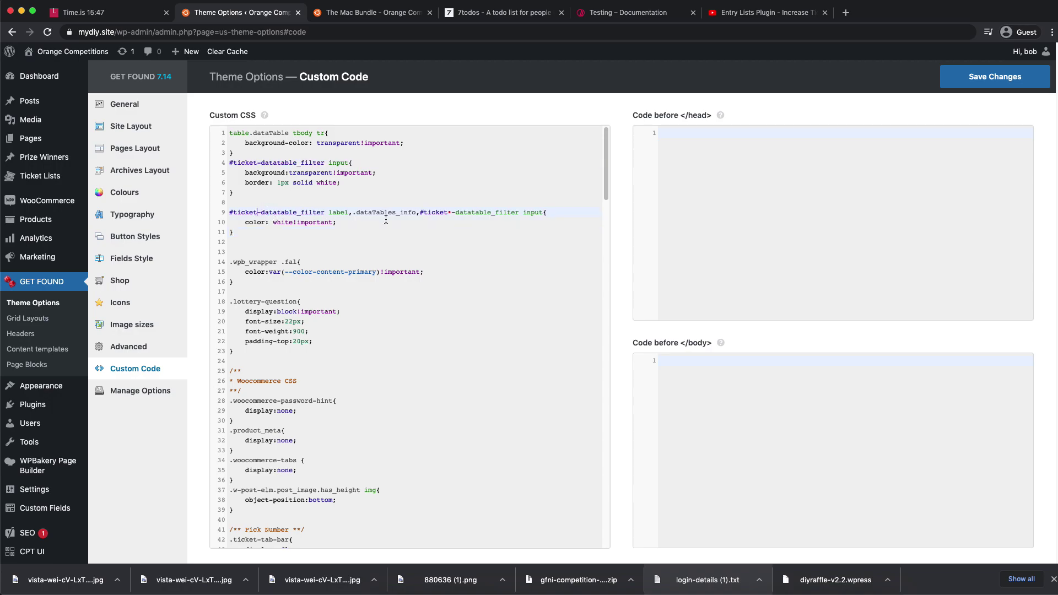
left_click(451, 212)
key("BackSpace")
left_click(425, 231)
left_click(983, 79)
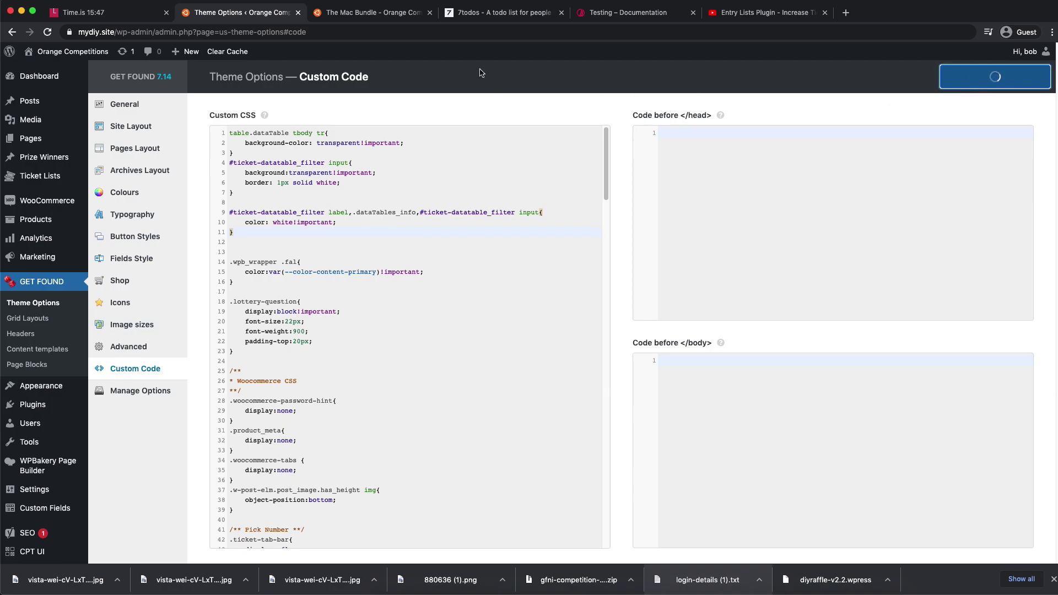
left_click(365, 14)
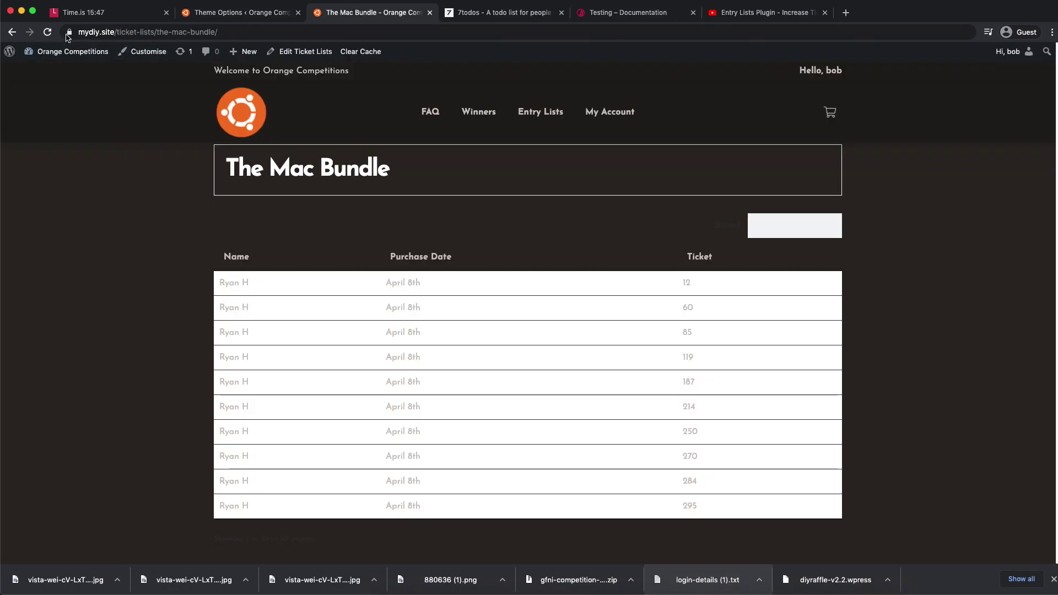
left_click(47, 36)
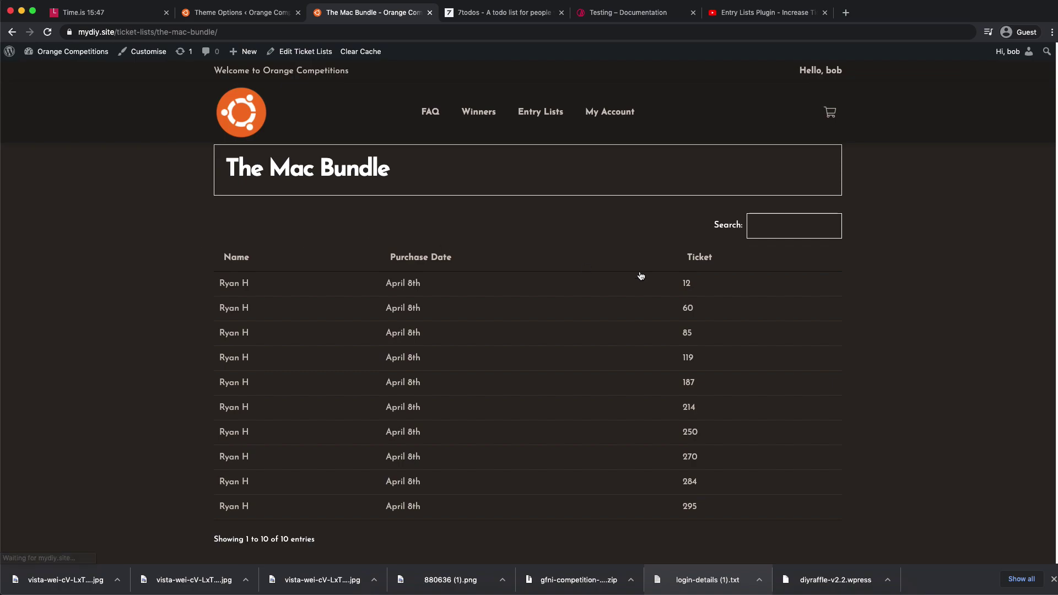
scroll(274, 385, "down", 4)
scroll(652, 362, "up", 5)
scroll(475, 338, "down", 4)
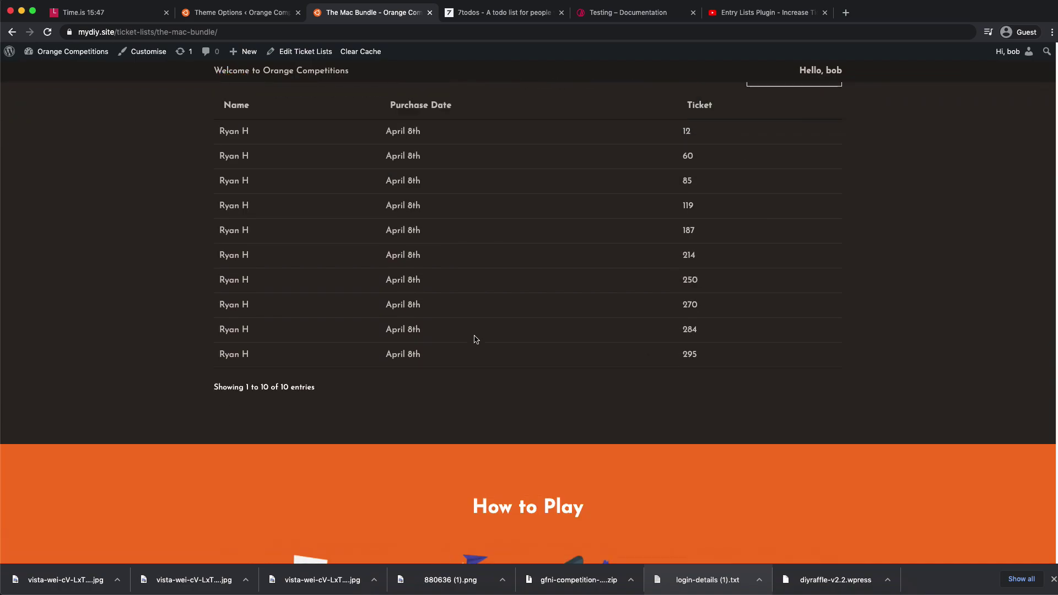
scroll(292, 215, "up", 2)
mouse_move(223, 204)
left_mouse_down()
mouse_move(270, 206)
mouse_move(219, 205)
left_mouse_up()
left_click(265, 206)
left_click(219, 205)
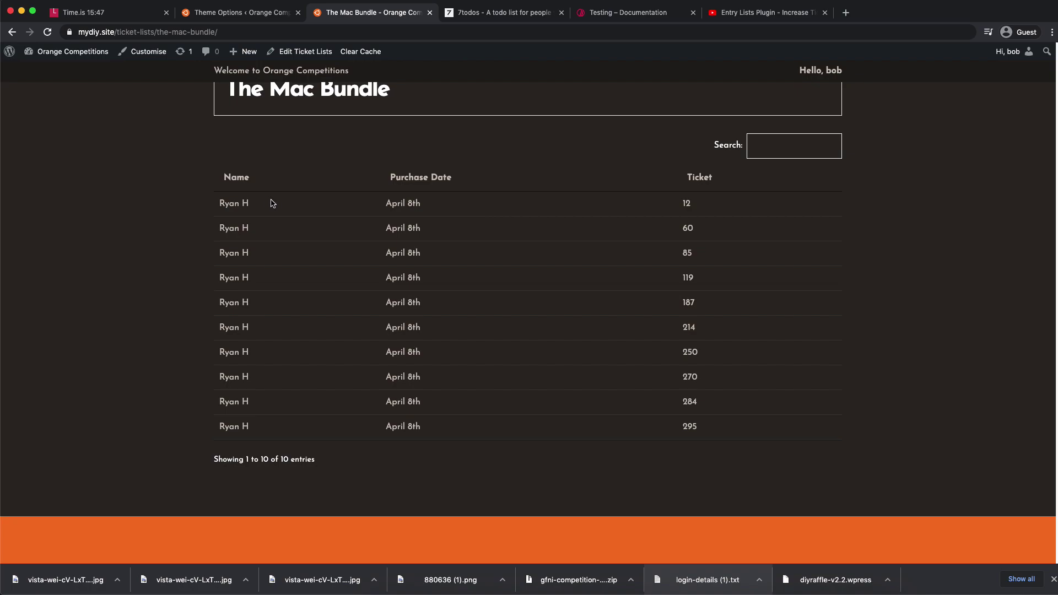
left_click_drag(220, 201, 260, 202)
left_click(278, 206)
left_click_drag(388, 203, 425, 283)
left_click(425, 284)
scroll(607, 389, "down", 8)
scroll(638, 395, "up", 10)
scroll(640, 395, "down", 10)
scroll(638, 392, "up", 2)
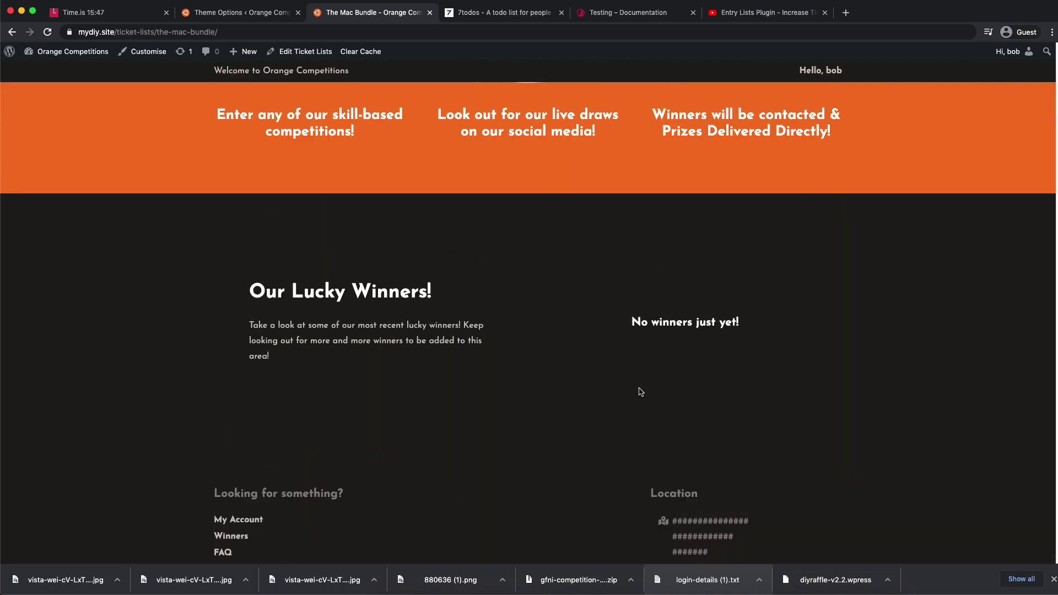
mouse_move(55, 51)
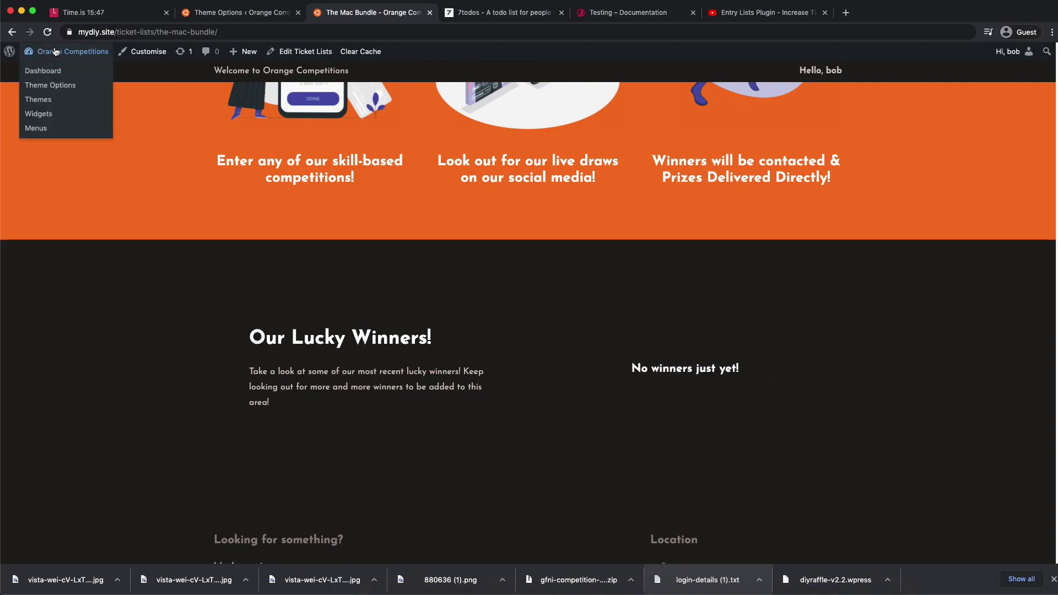
- Start a new prize winner with a title, the winner's name and prize 'The Mac Bundle'
left_click(45, 75)
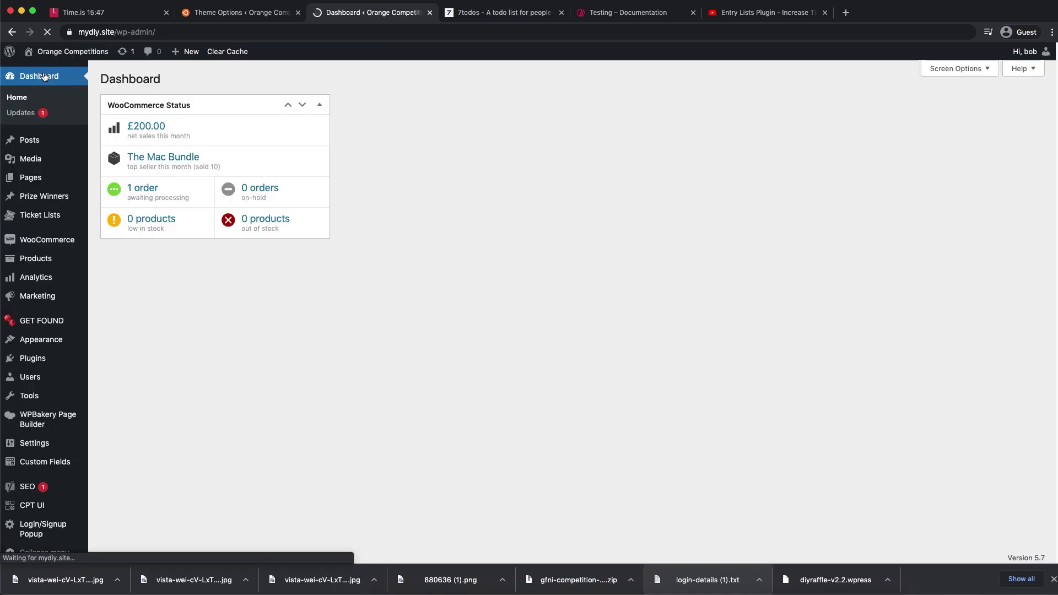
mouse_move(39, 200)
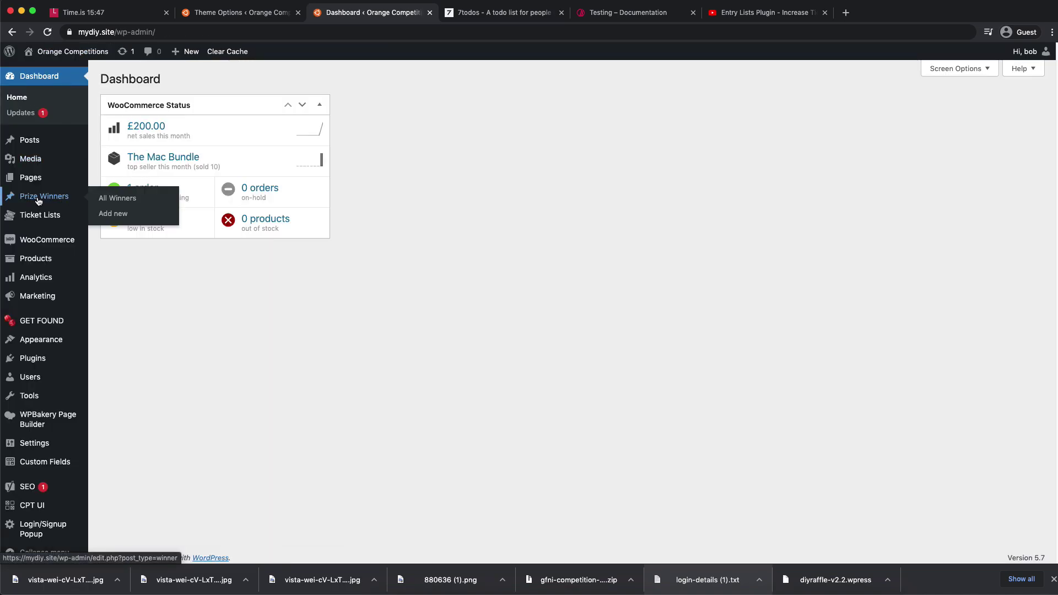
left_click(114, 214)
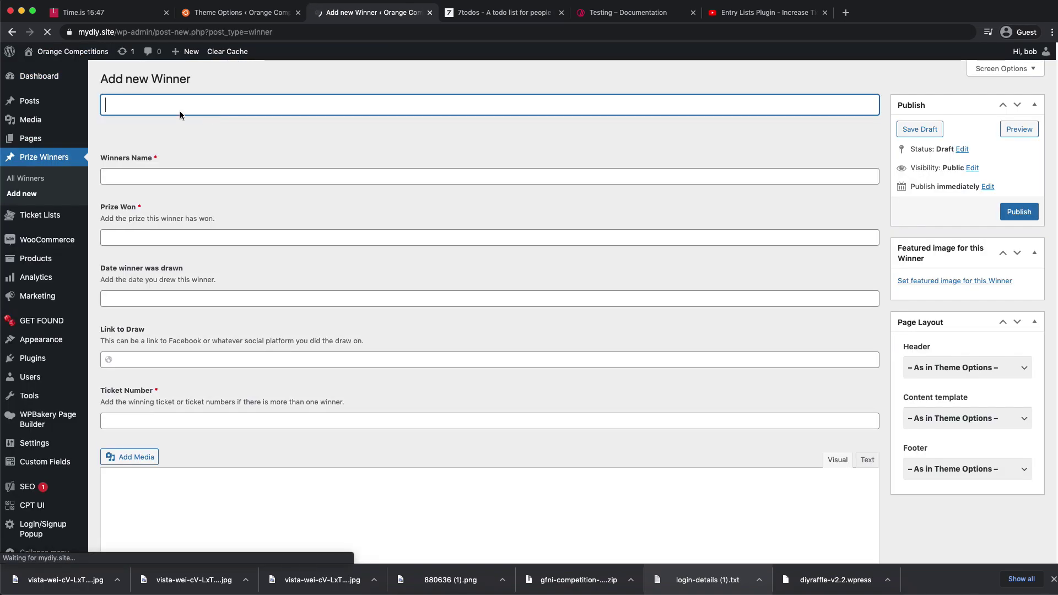
type("Ryan Wins")
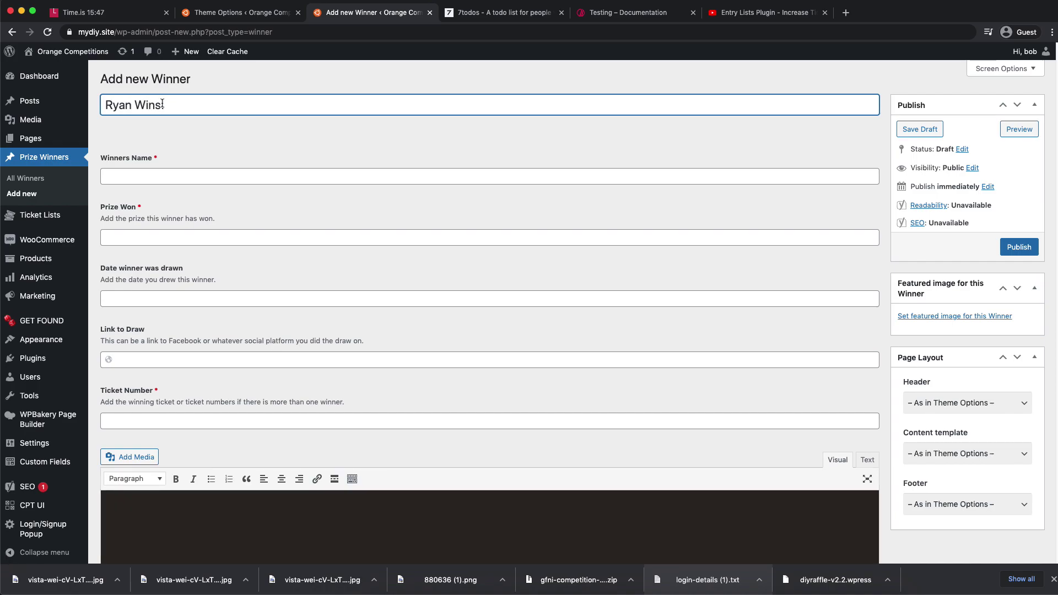
left_click(161, 176)
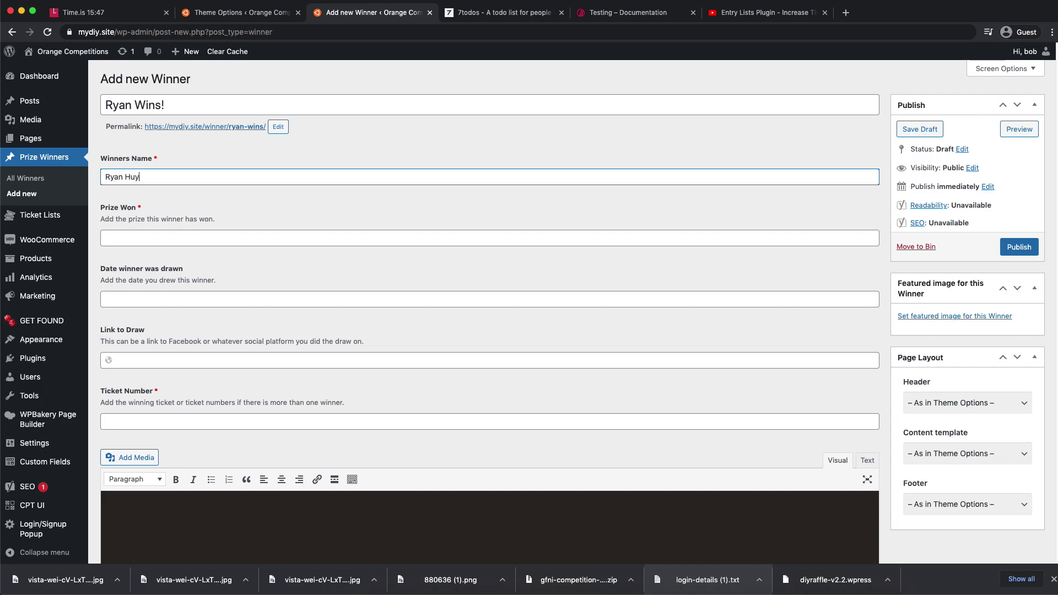
key("Tab")
type("The Ma")
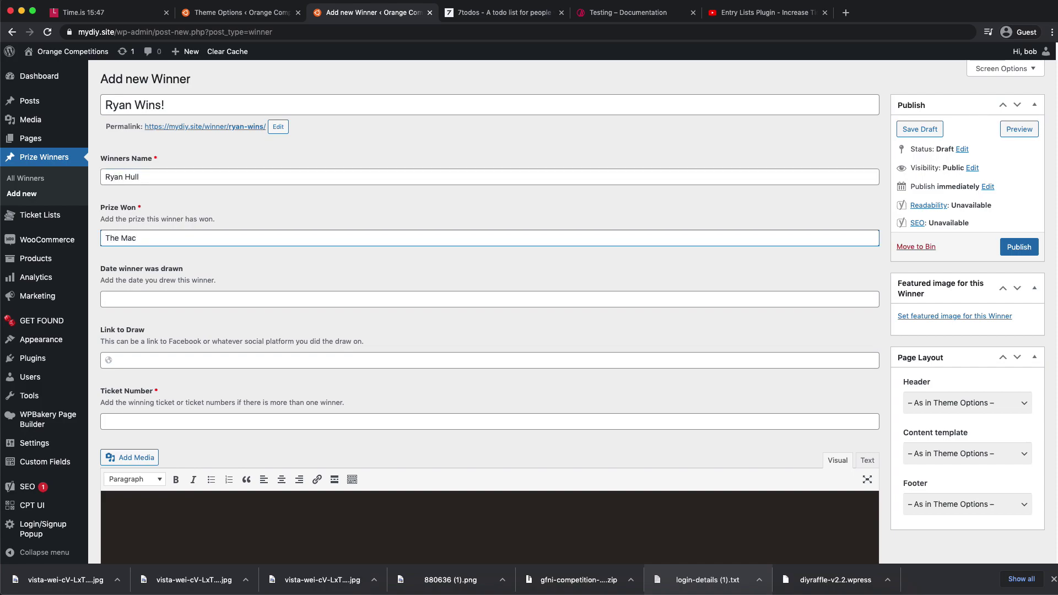
type("c Bundle")
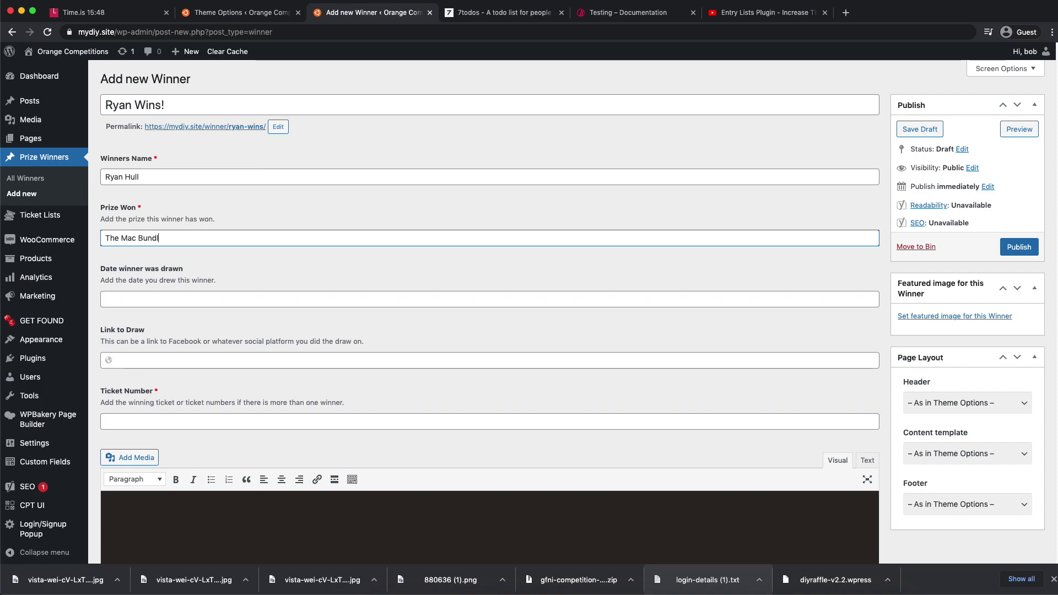
- Set the draw date to April 29 and enter ticket number 12, copied from the Mac Bundle entry list
left_click(163, 303)
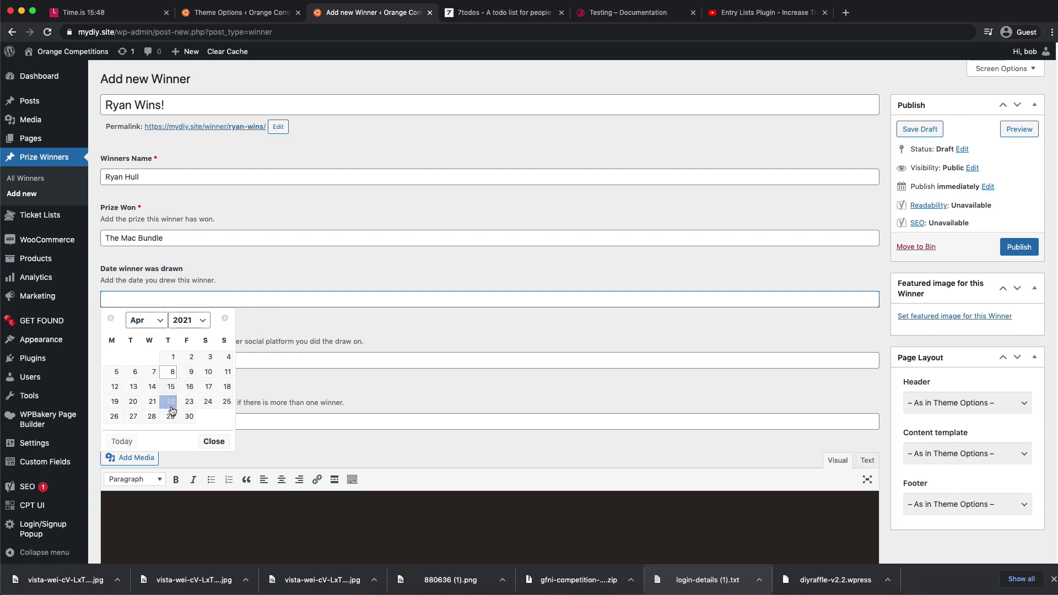
left_click(171, 416)
left_click(154, 366)
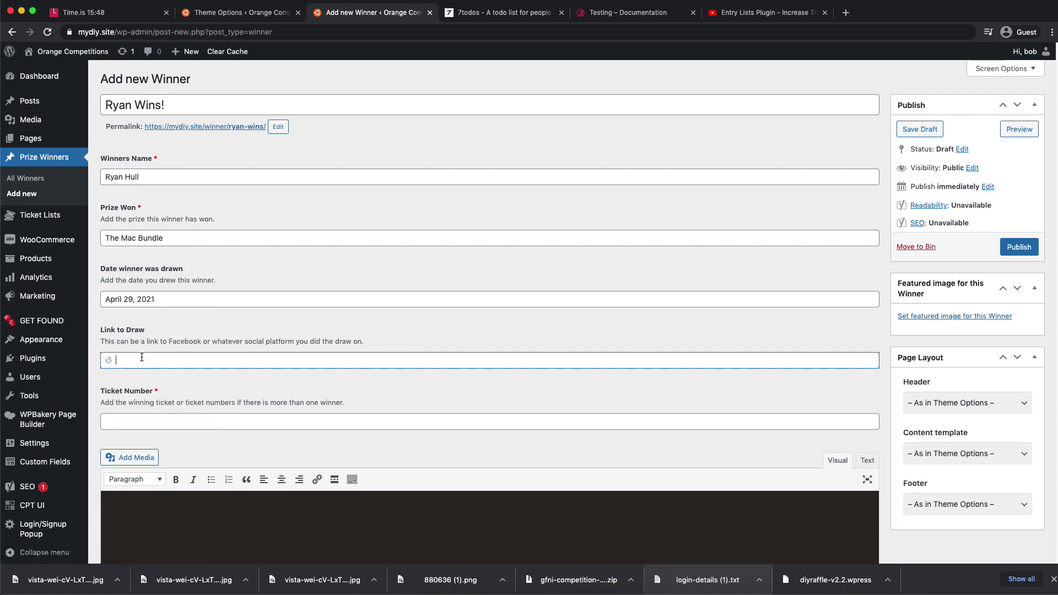
left_click(150, 419)
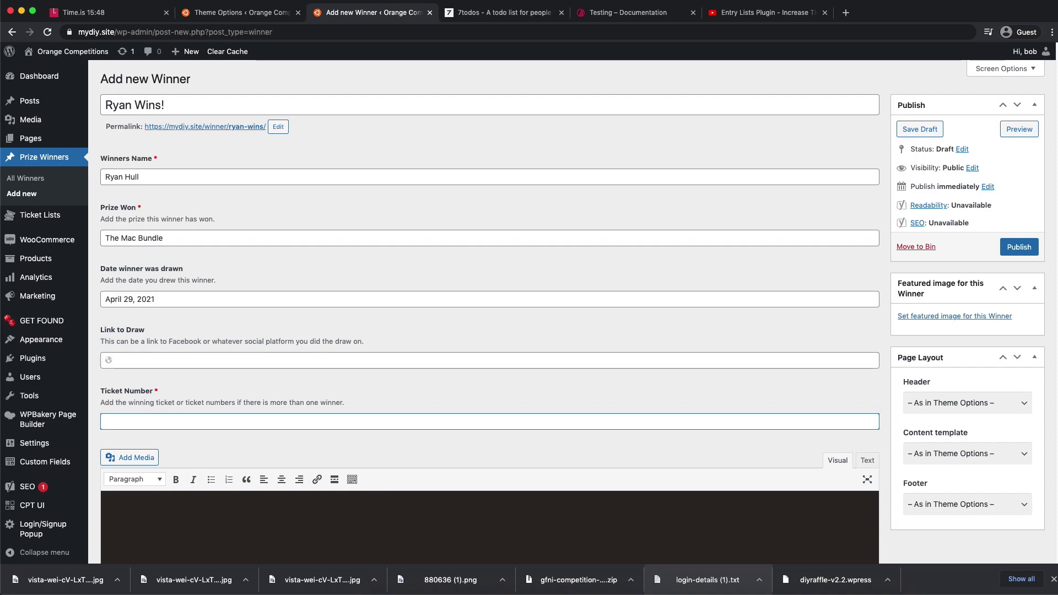
left_click(253, 12)
right_click(56, 70)
left_click(77, 104)
left_click(358, 12)
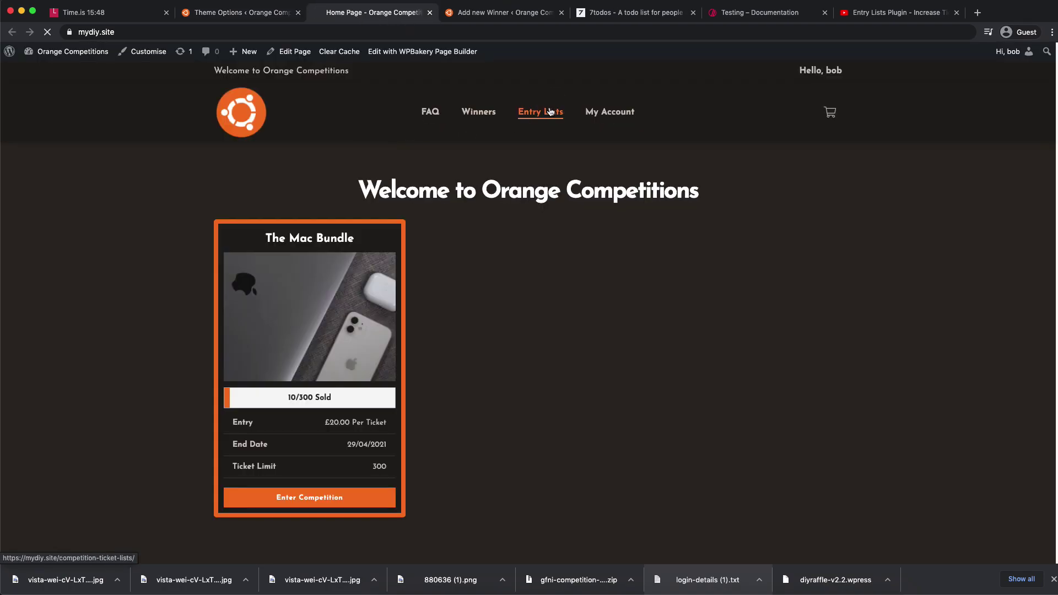
left_click(541, 111)
left_click(253, 457)
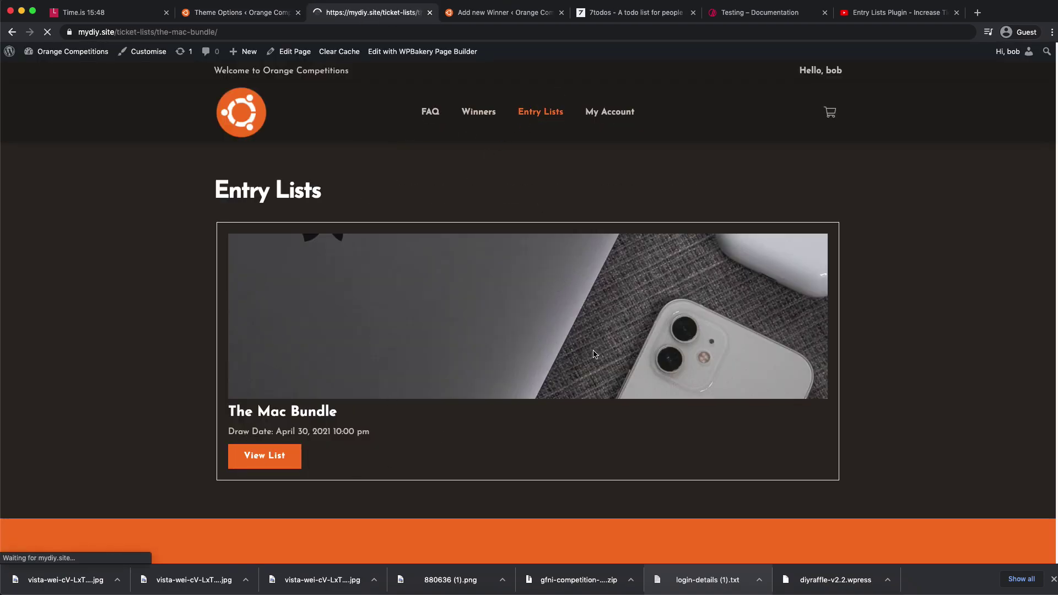
double_click(687, 317)
key("super+c")
left_click(458, 12)
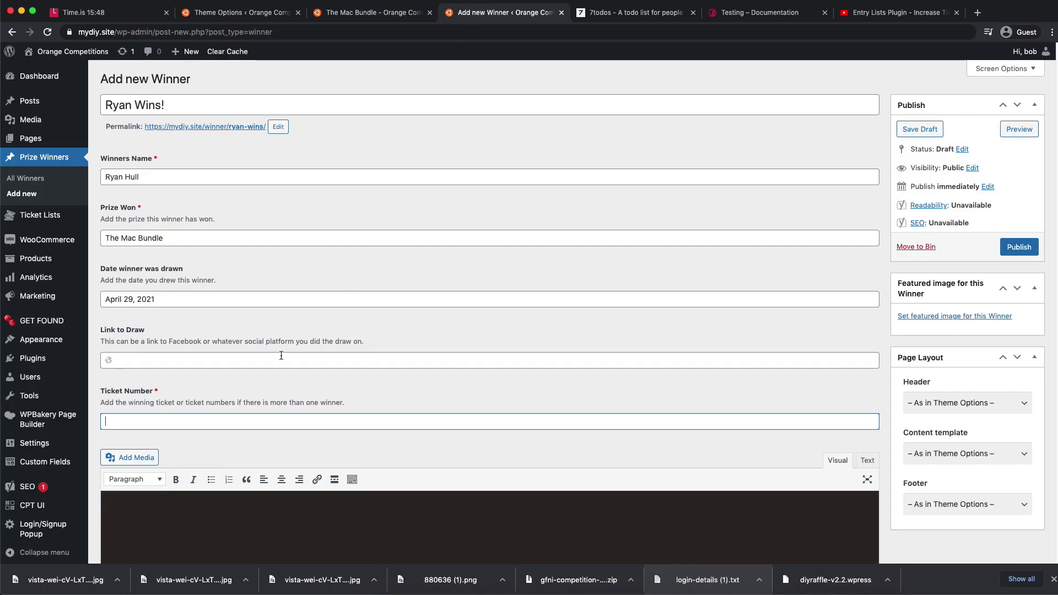
key("super+v")
- Add placeholder description text and set the car photo from the media library as featured image
scroll(333, 432, "down", 6)
left_click(203, 230)
type("asldkhaskljhdjkash")
scroll(601, 312, "down", 7)
scroll(787, 288, "up", 13)
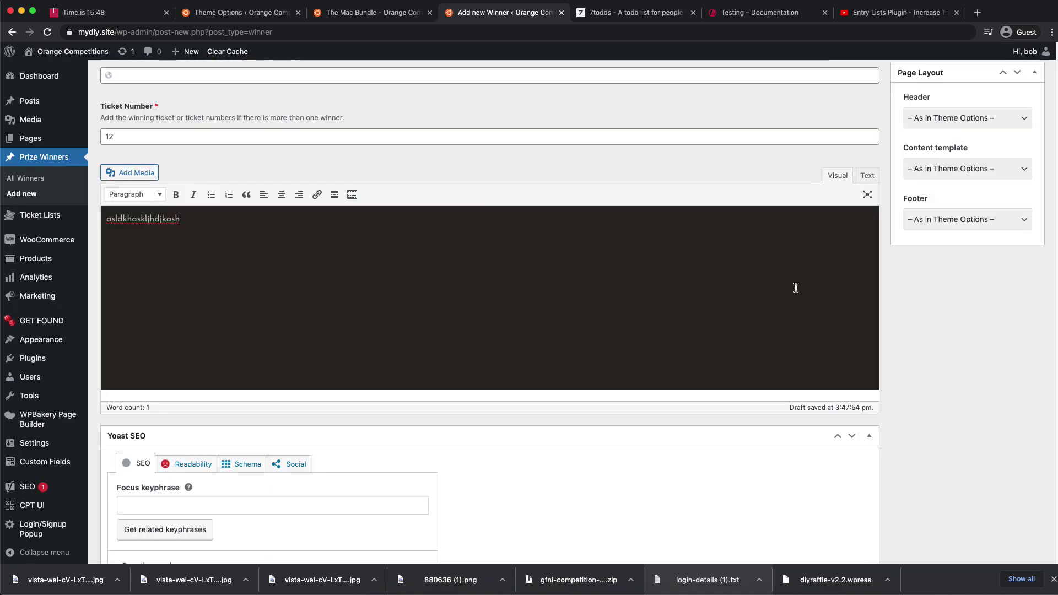
left_click(940, 317)
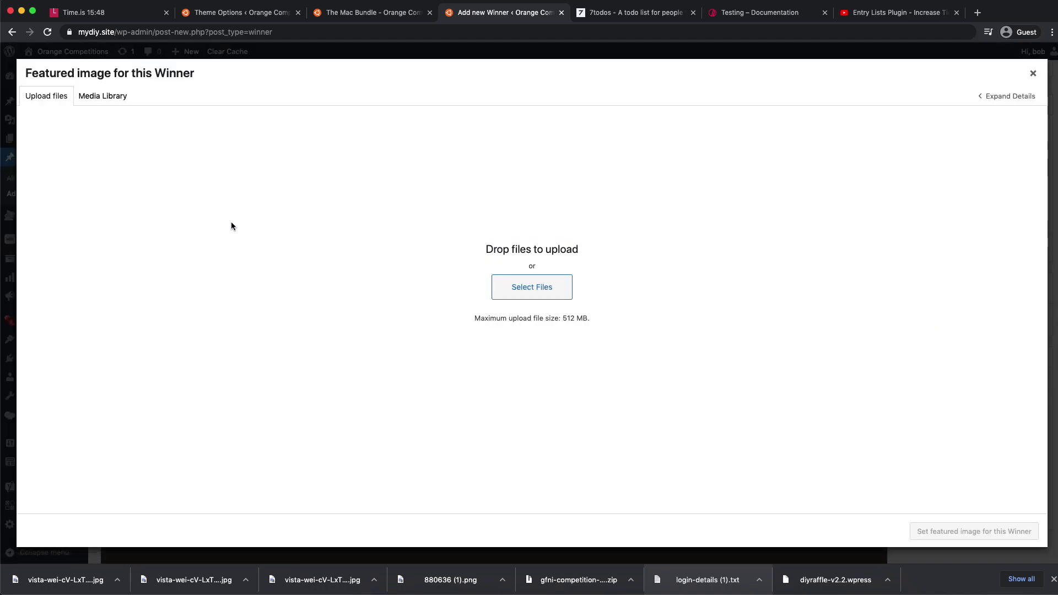
left_click(103, 95)
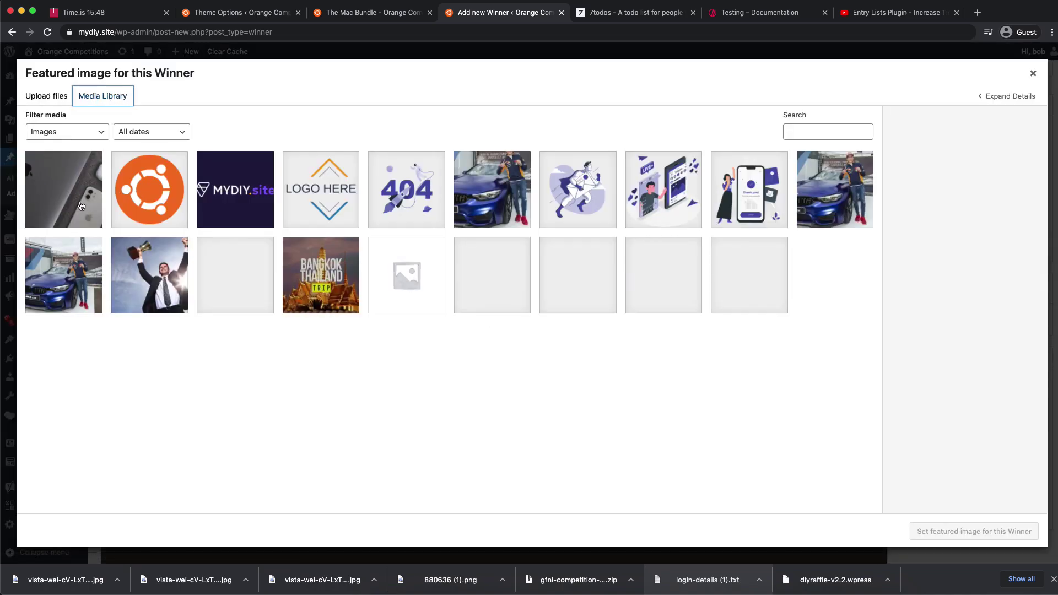
left_click(483, 183)
left_click(952, 531)
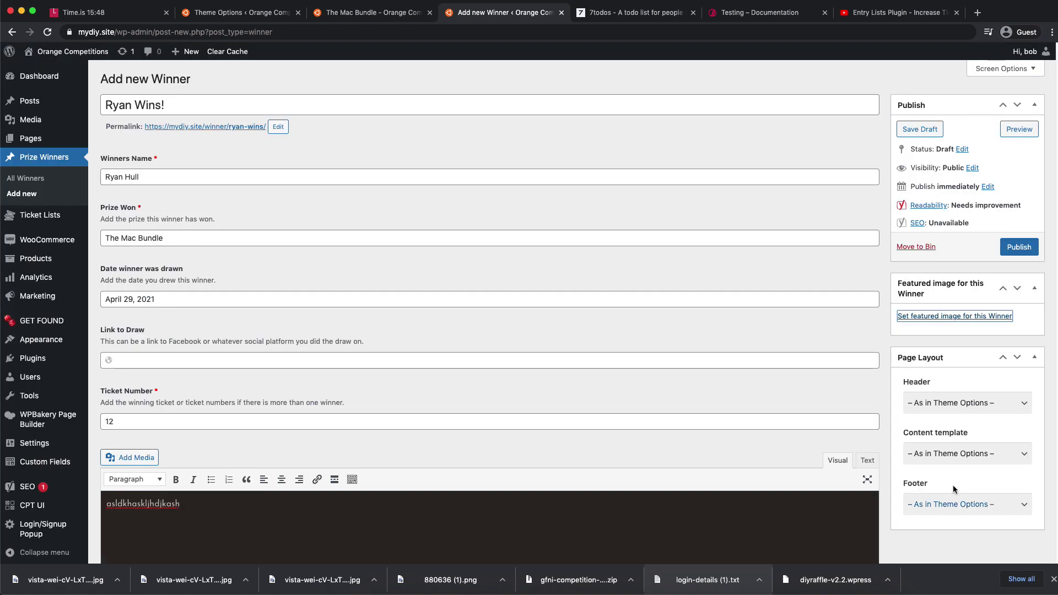
- Publish the winner post and check it under Our Lucky Winners on the home page
left_click(1009, 252)
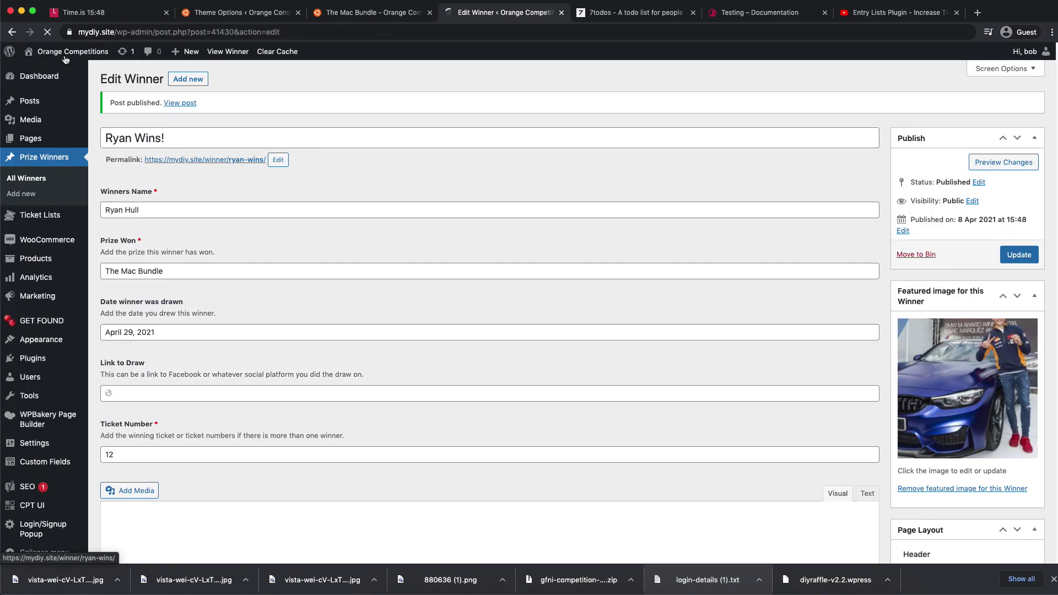
left_click(65, 52)
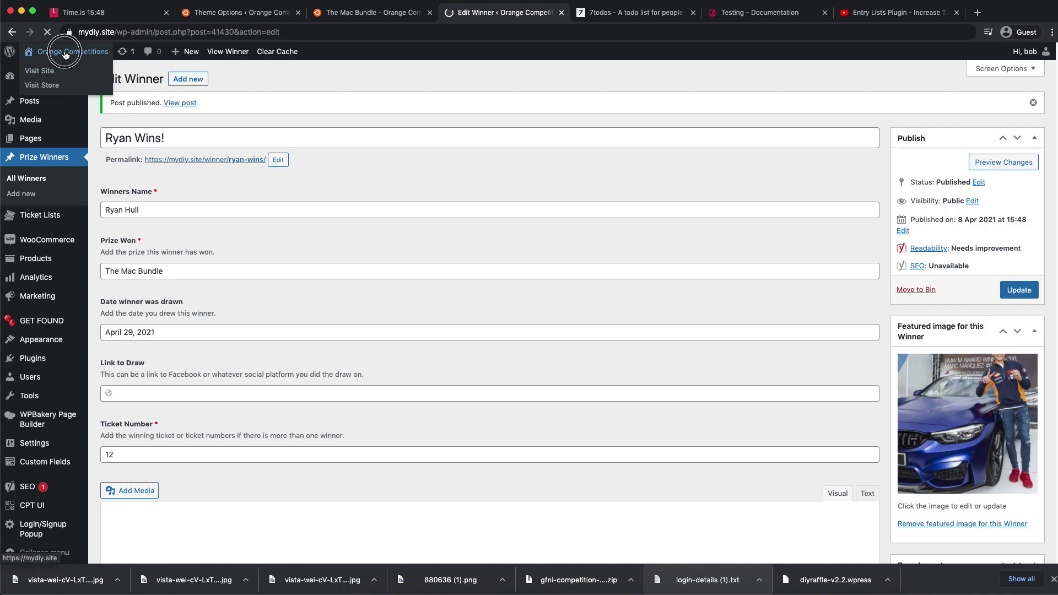
scroll(629, 273, "down", 5)
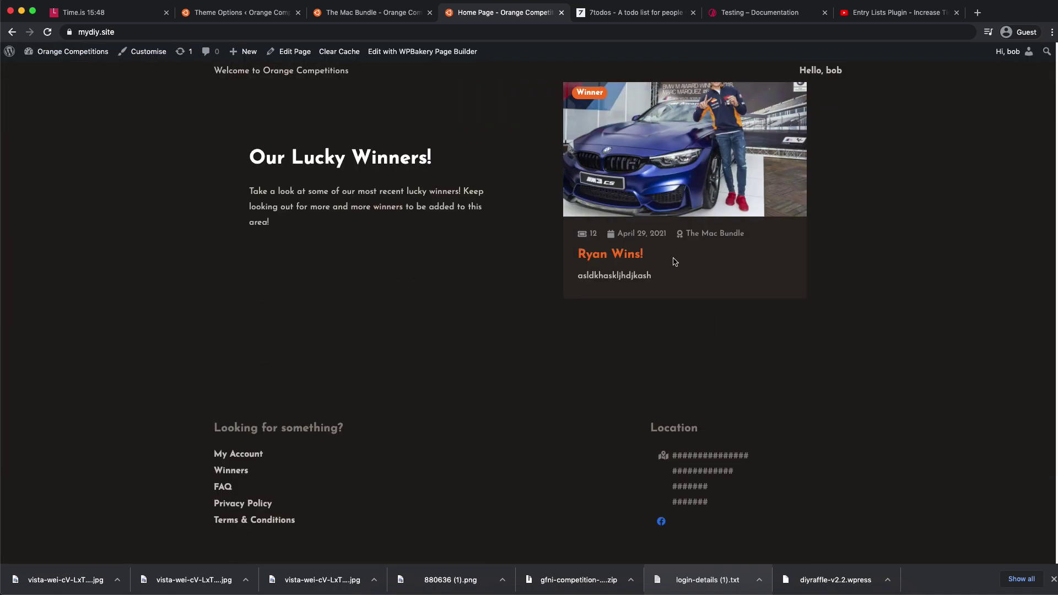
scroll(687, 289, "up", 10)
left_click(320, 296)
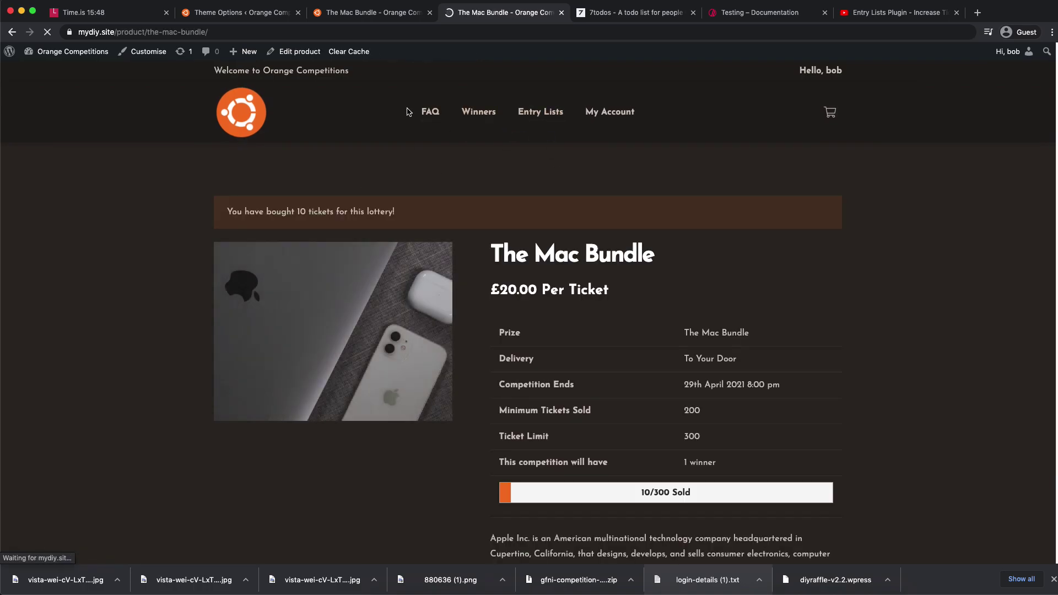
- Open The Mac Bundle product, go to its Competition History and download the entrant list as CSV
left_click(294, 51)
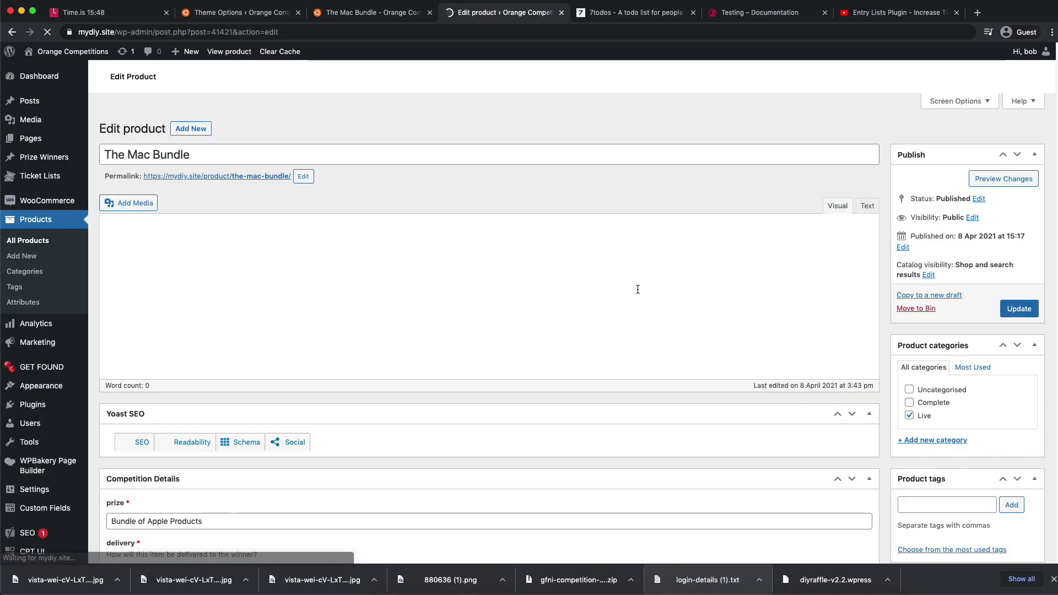
scroll(648, 297, "down", 10)
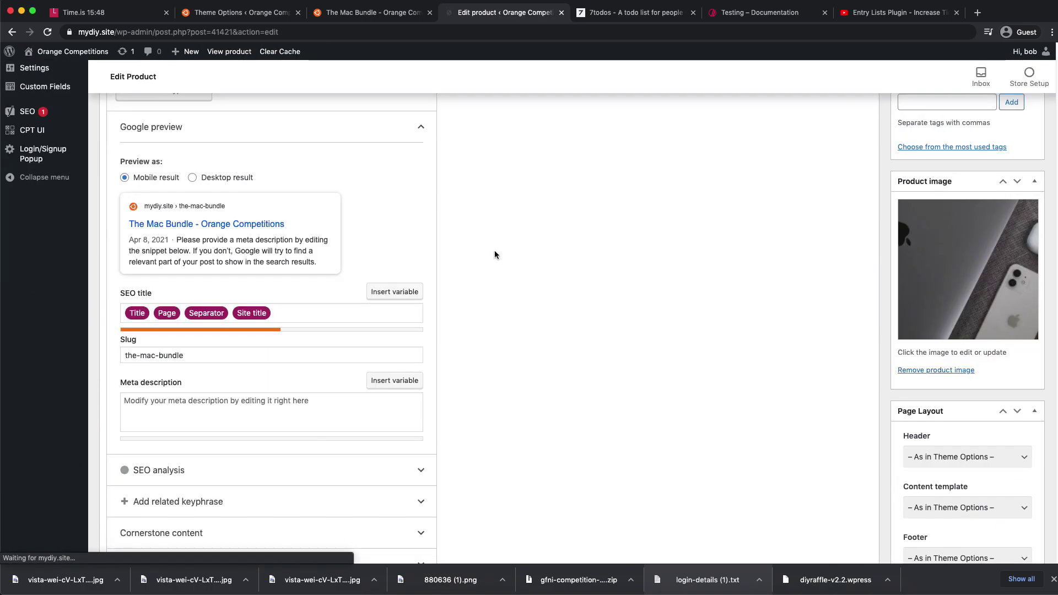
scroll(496, 256, "down", 10)
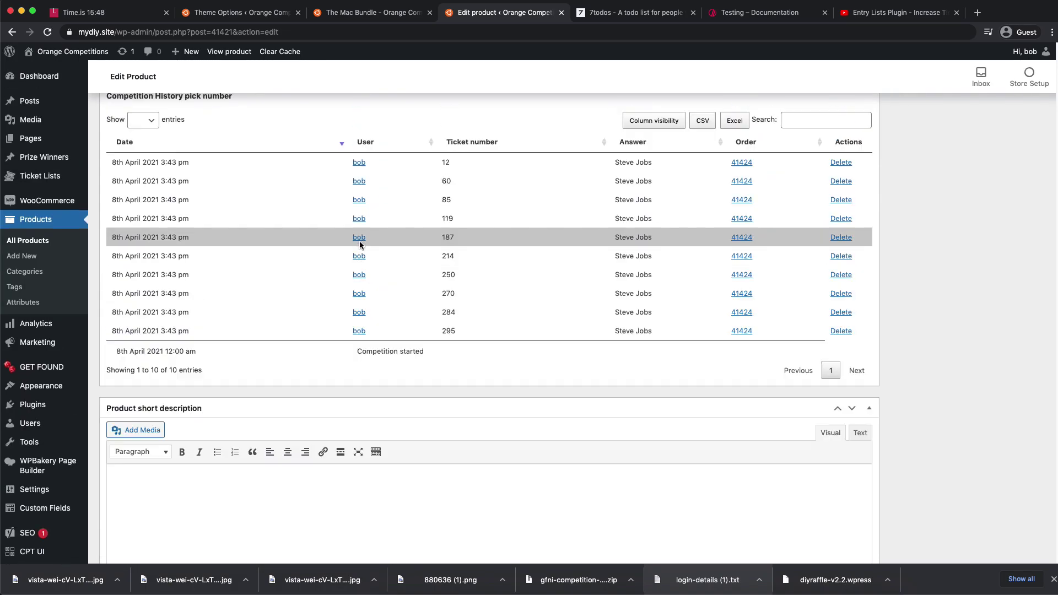
scroll(359, 245, "up", 3)
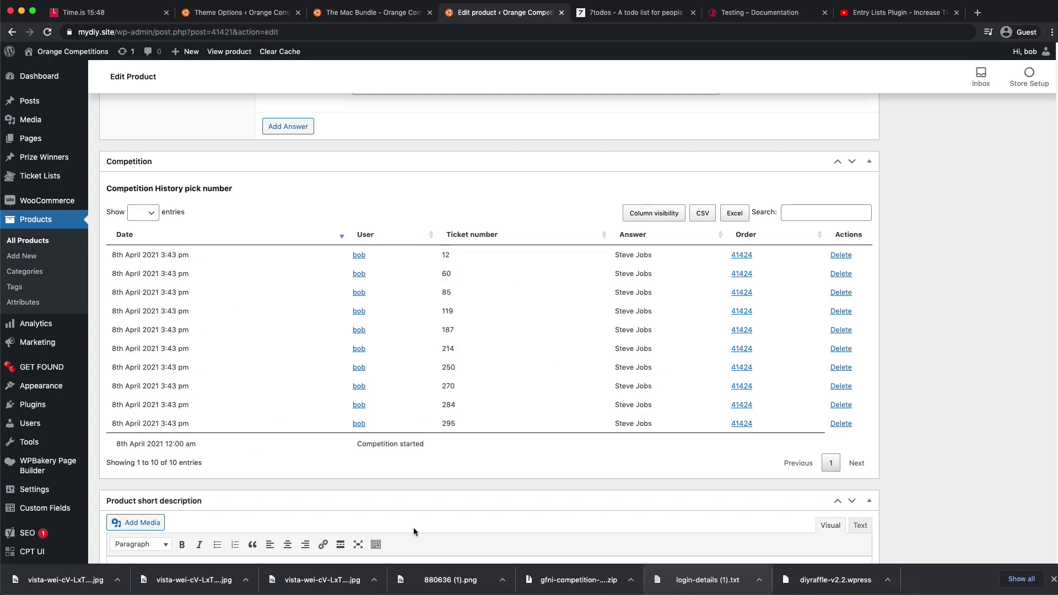
left_click(707, 220)
- Show the Address, Phone, Last name, First name and Email columns, then export the expanded history as CSV
left_click(680, 213)
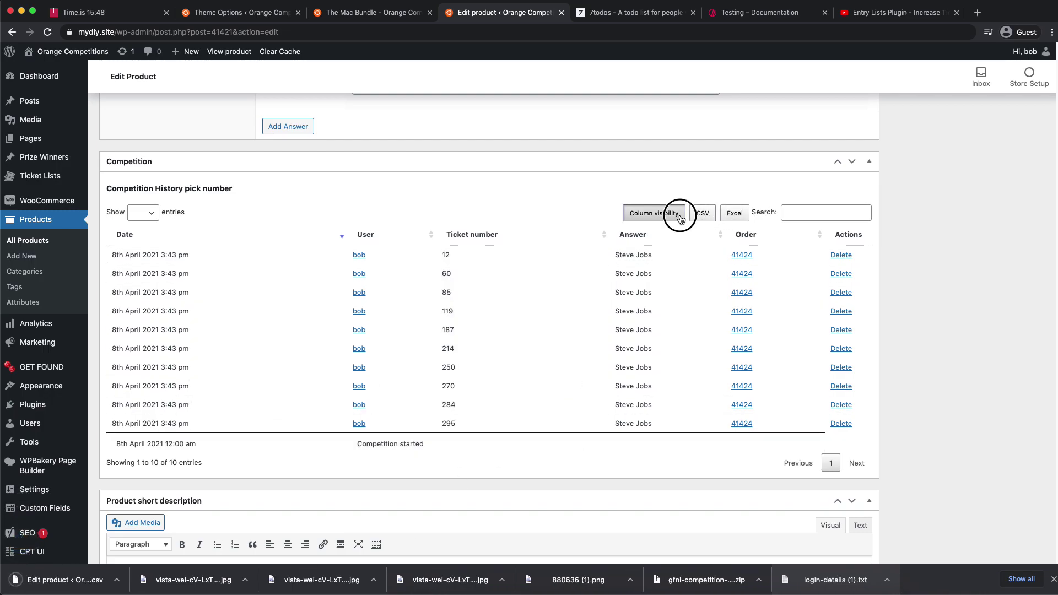
left_click(678, 354)
left_click(670, 335)
left_click(669, 316)
left_click(668, 295)
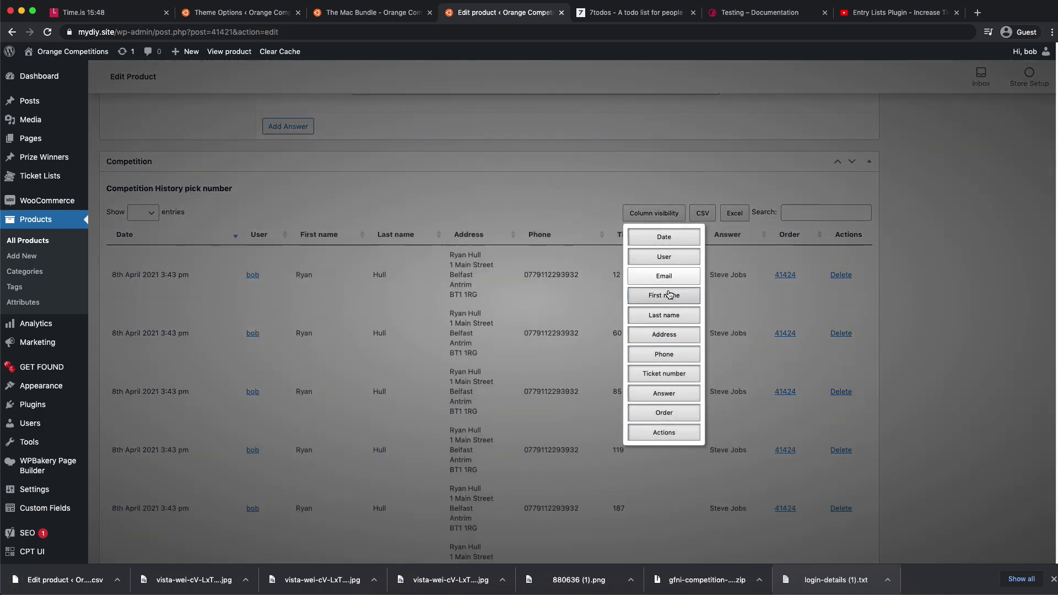
left_click(668, 276)
left_click(666, 257)
left_click(665, 257)
left_click(1000, 295)
left_click(711, 218)
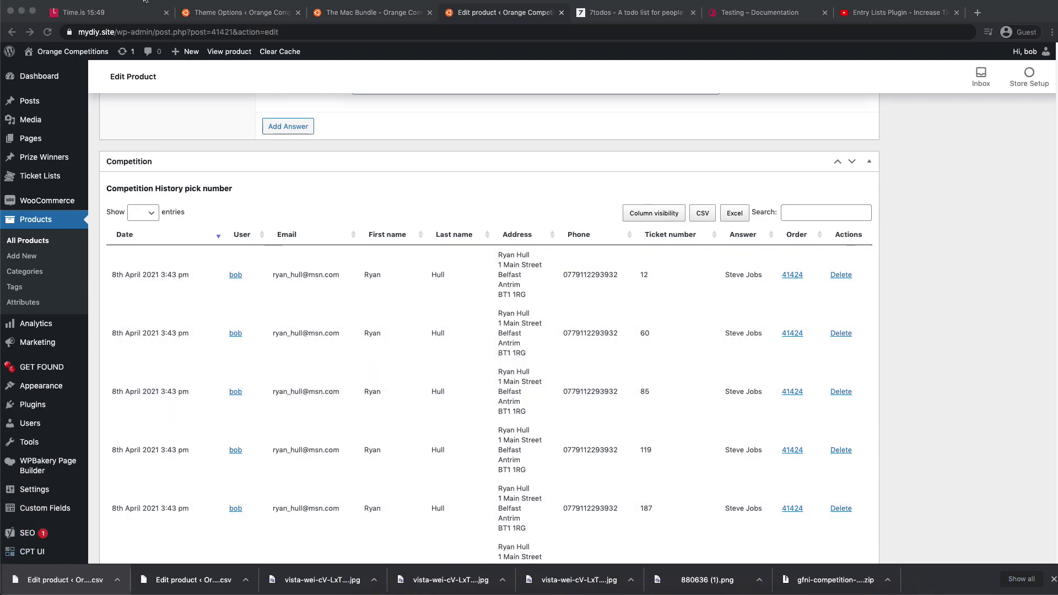
left_click(148, 20)
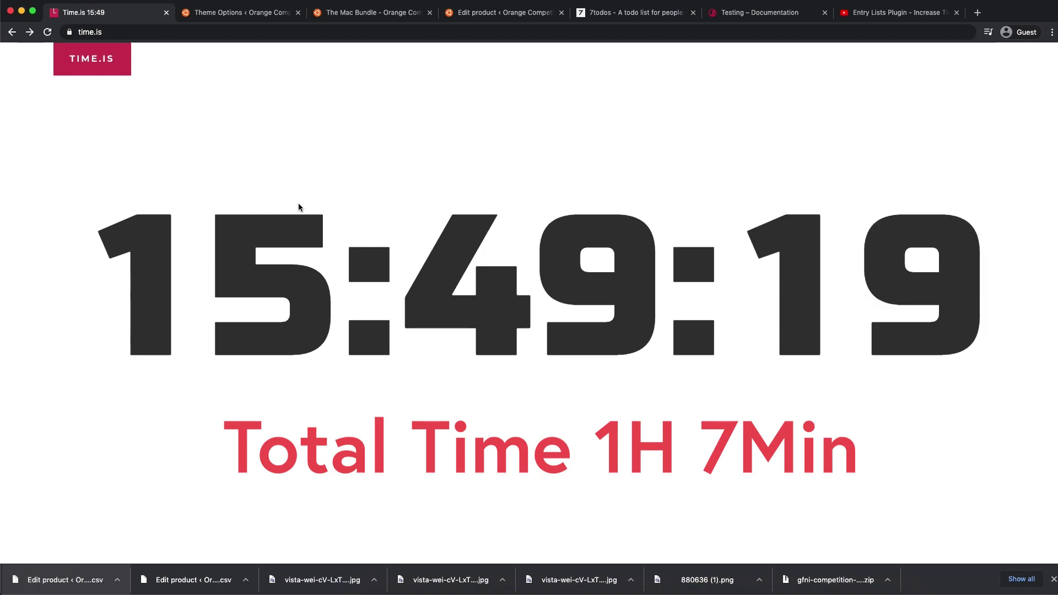
key("super+shift+5")
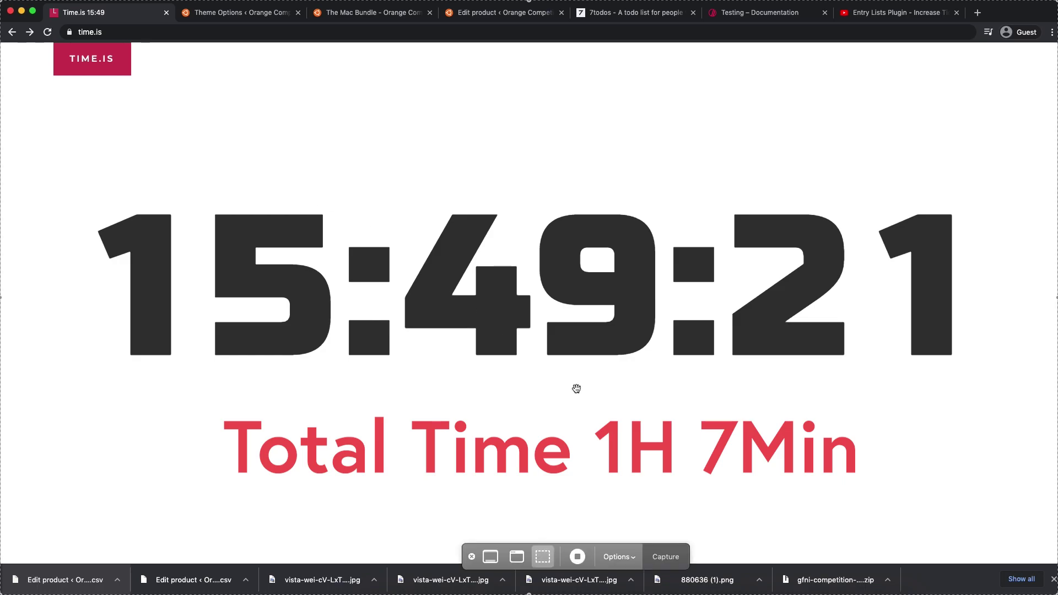